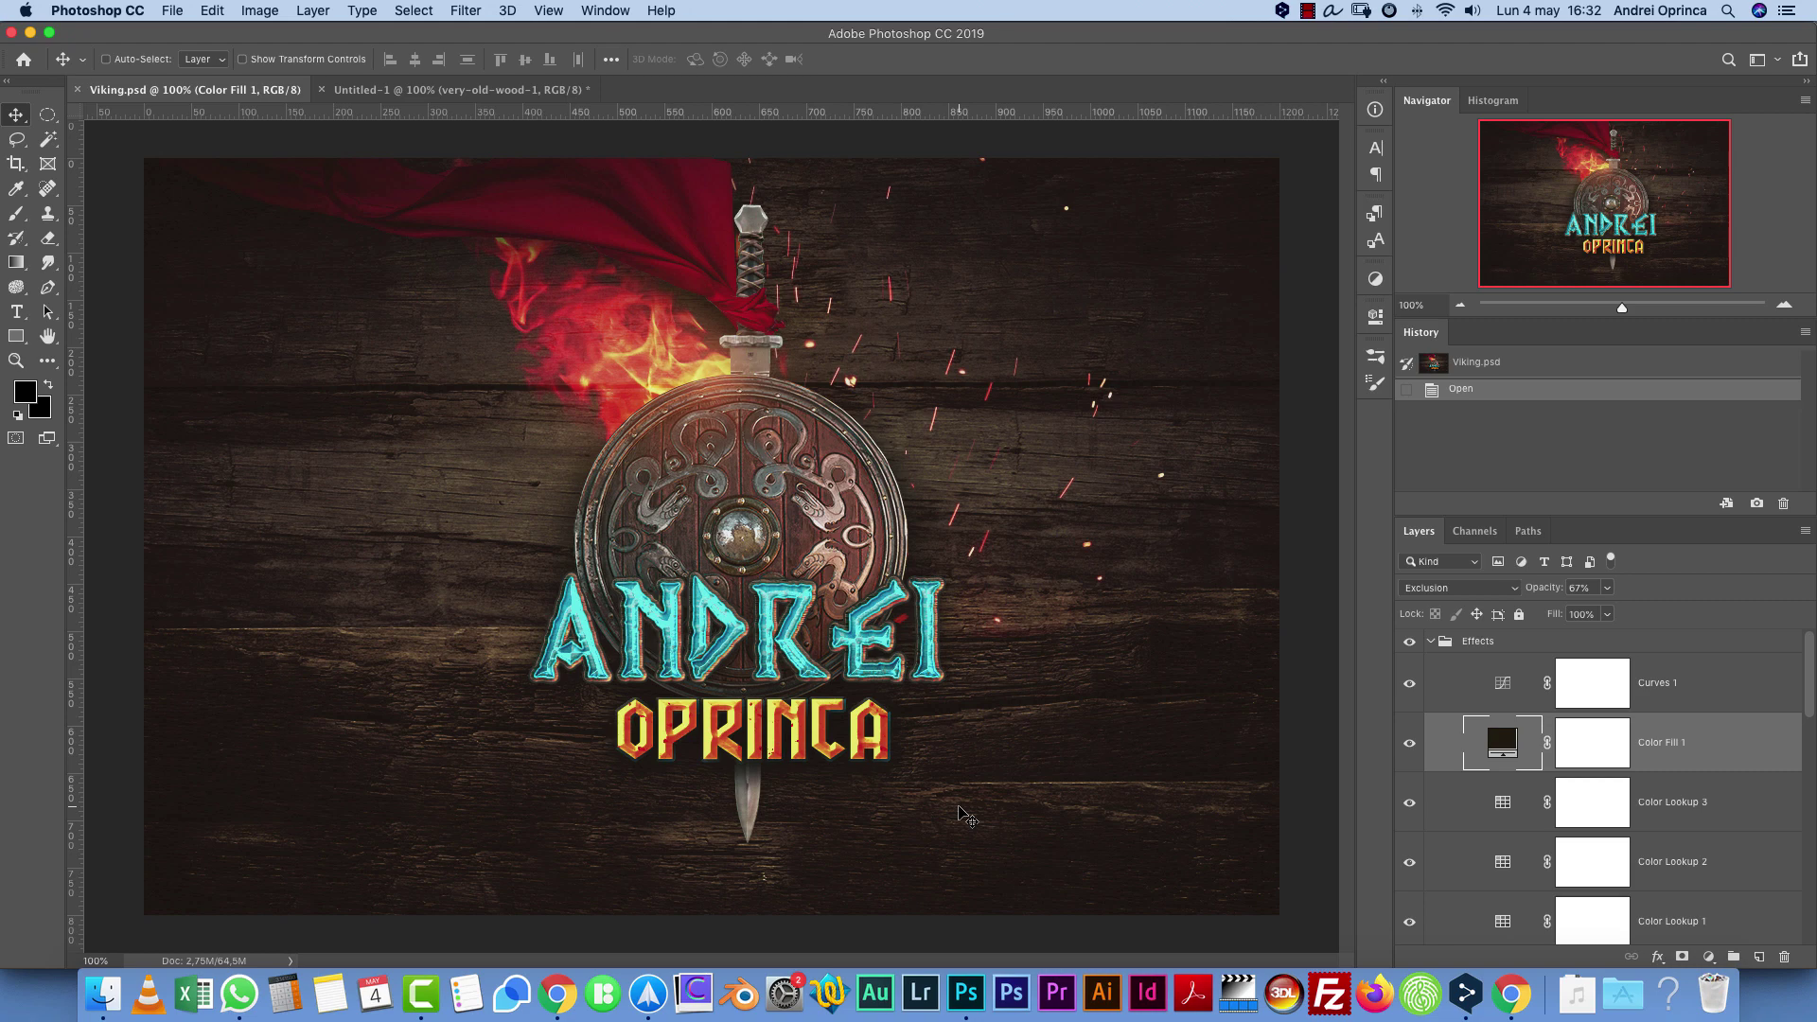
# Collapse the Effects group in Viking.psd and look through the layers beneath it
pyautogui.click(1430, 643)
pyautogui.scroll(-2, 1810, 660)
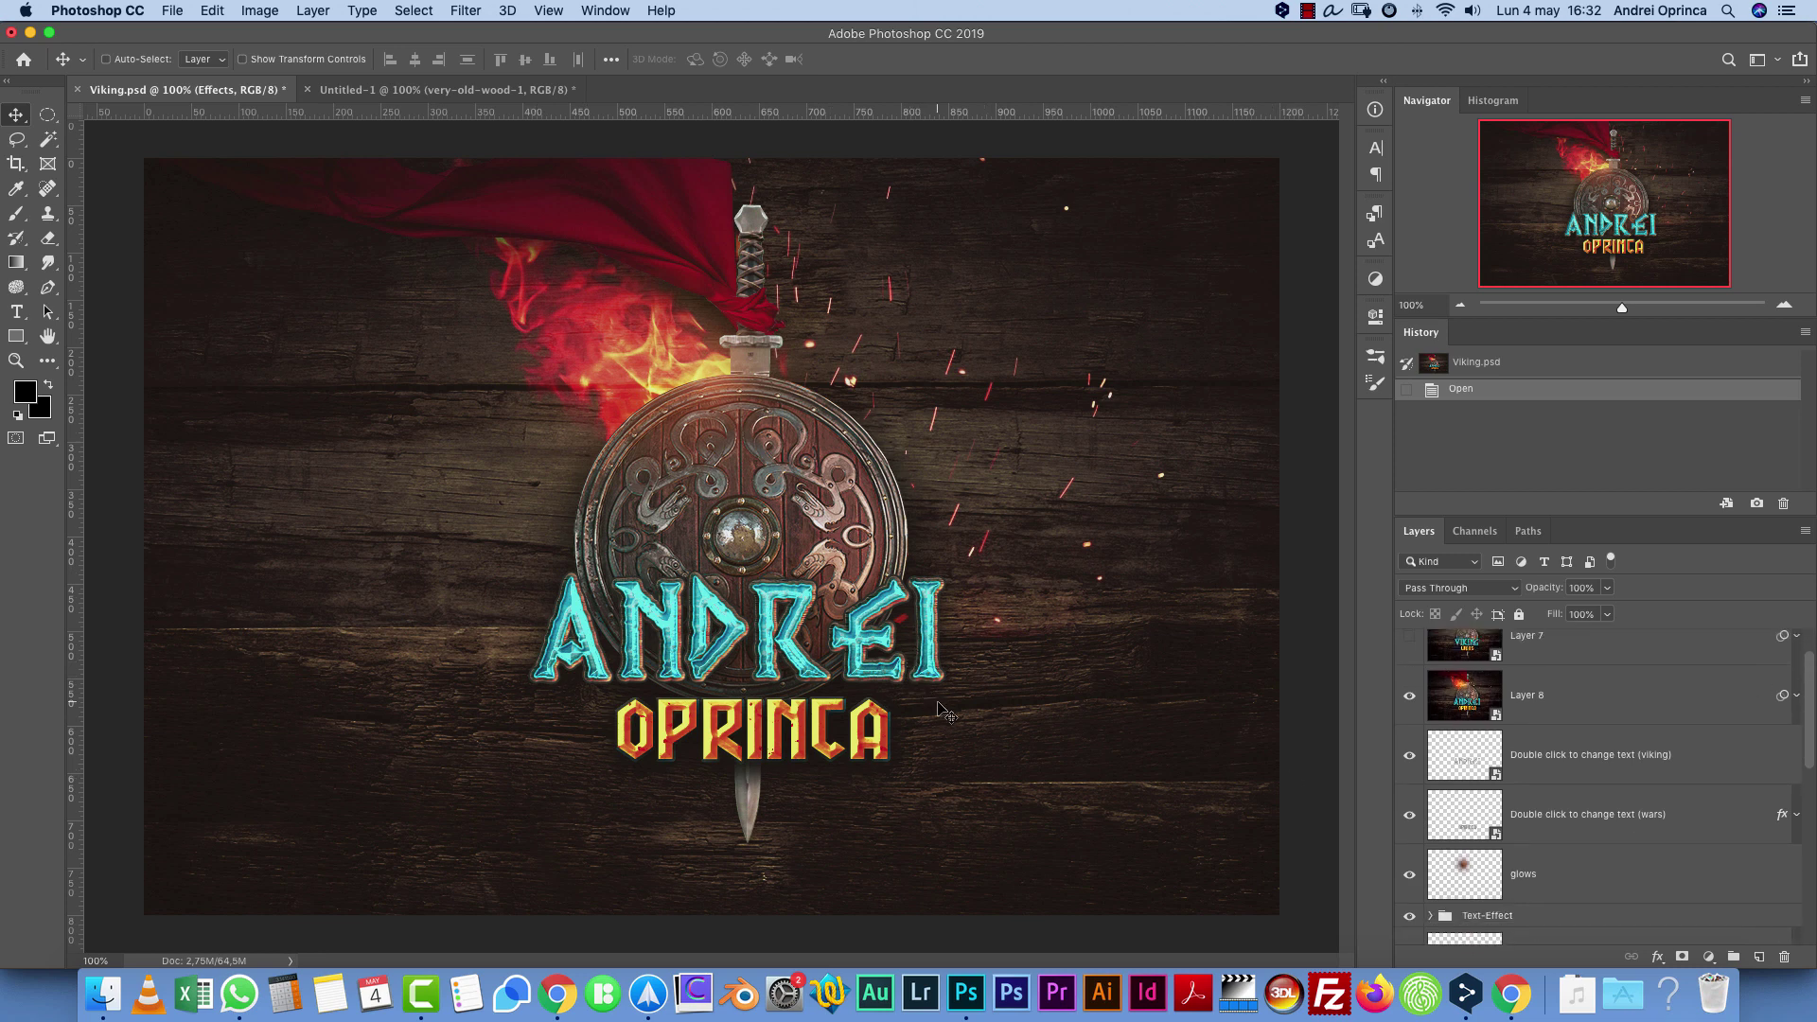
pyautogui.scroll(2, 1810, 663)
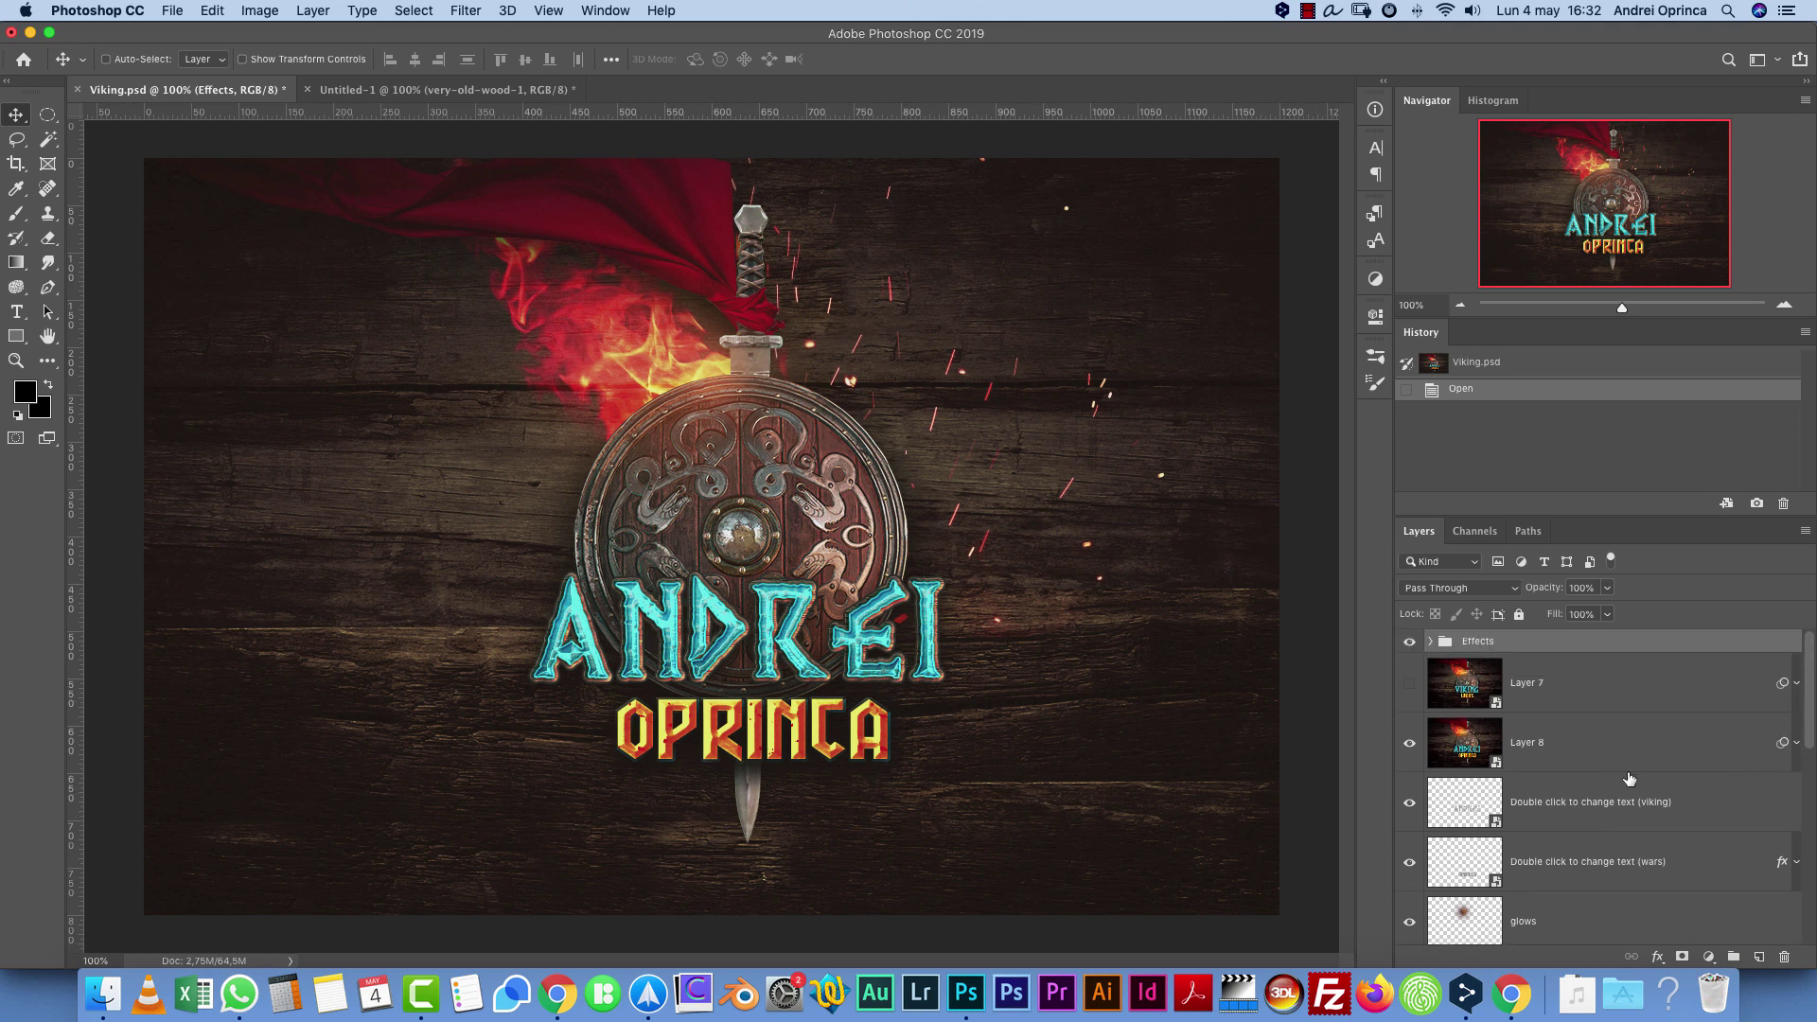
pyautogui.scroll(-3, 1809, 653)
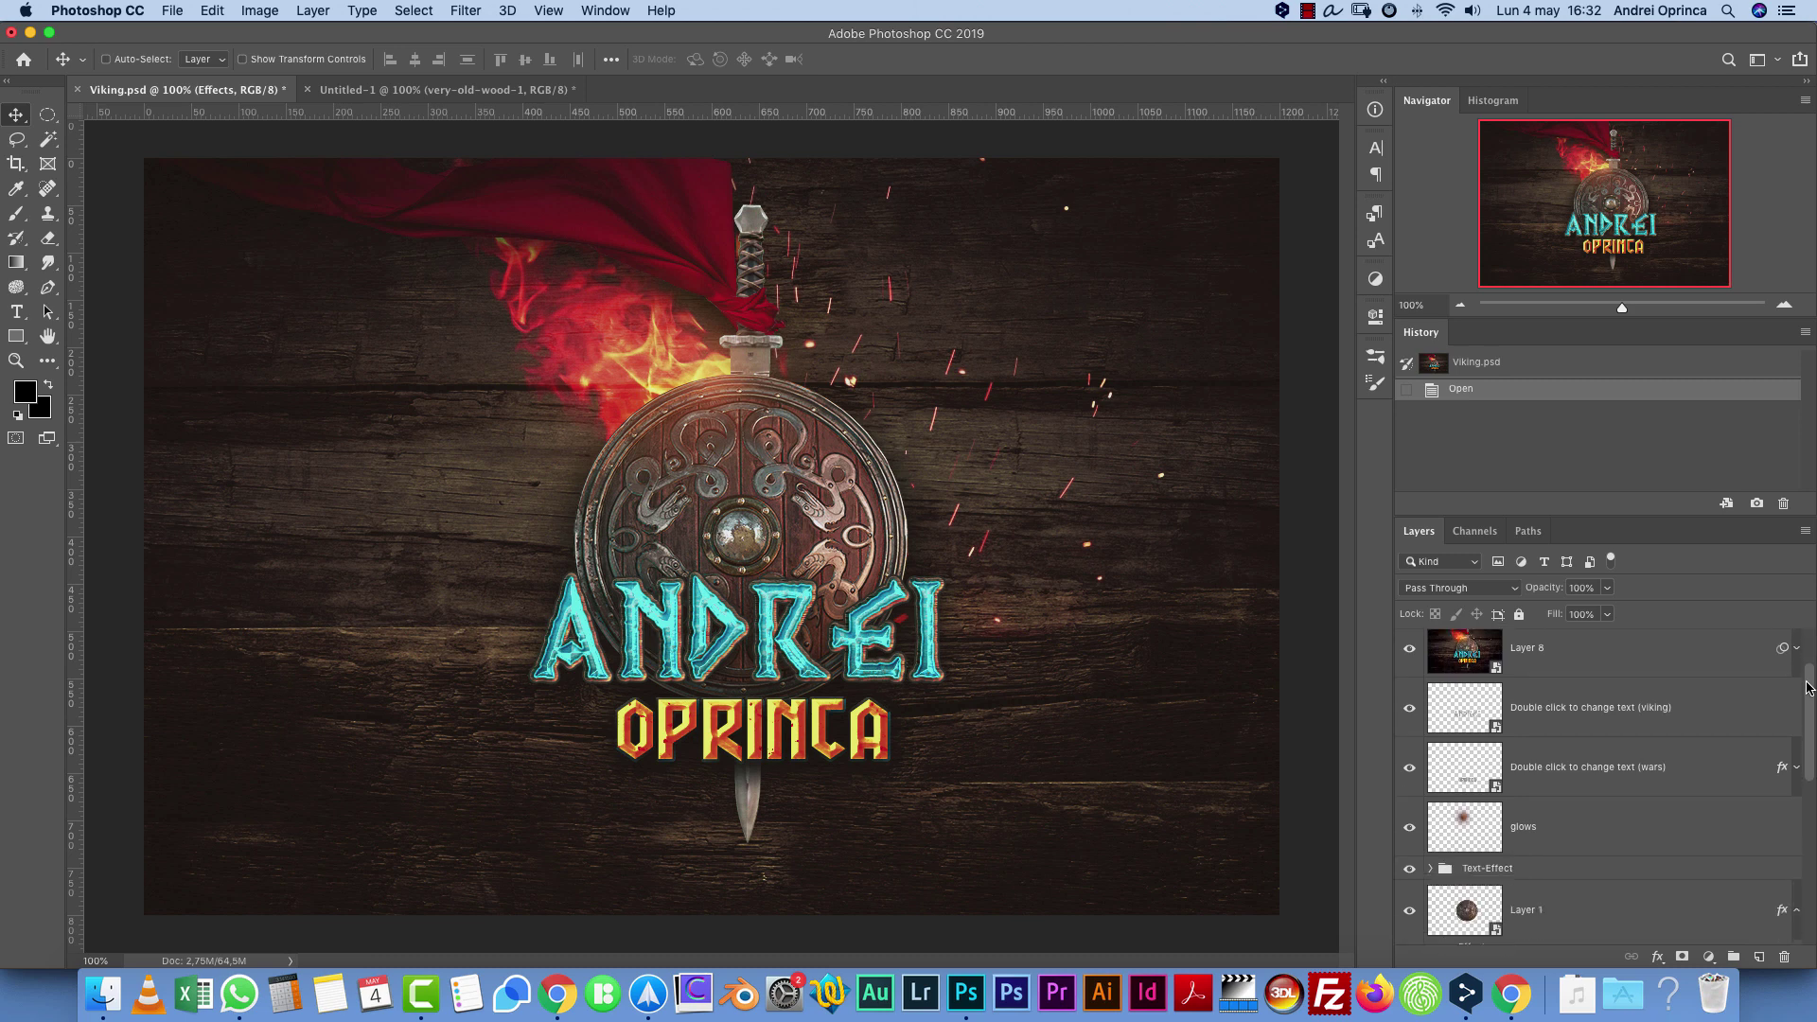
# Hide the smart object layer directly above the viking text layer, keeping both editable text layers visible
pyautogui.click(1485, 725)
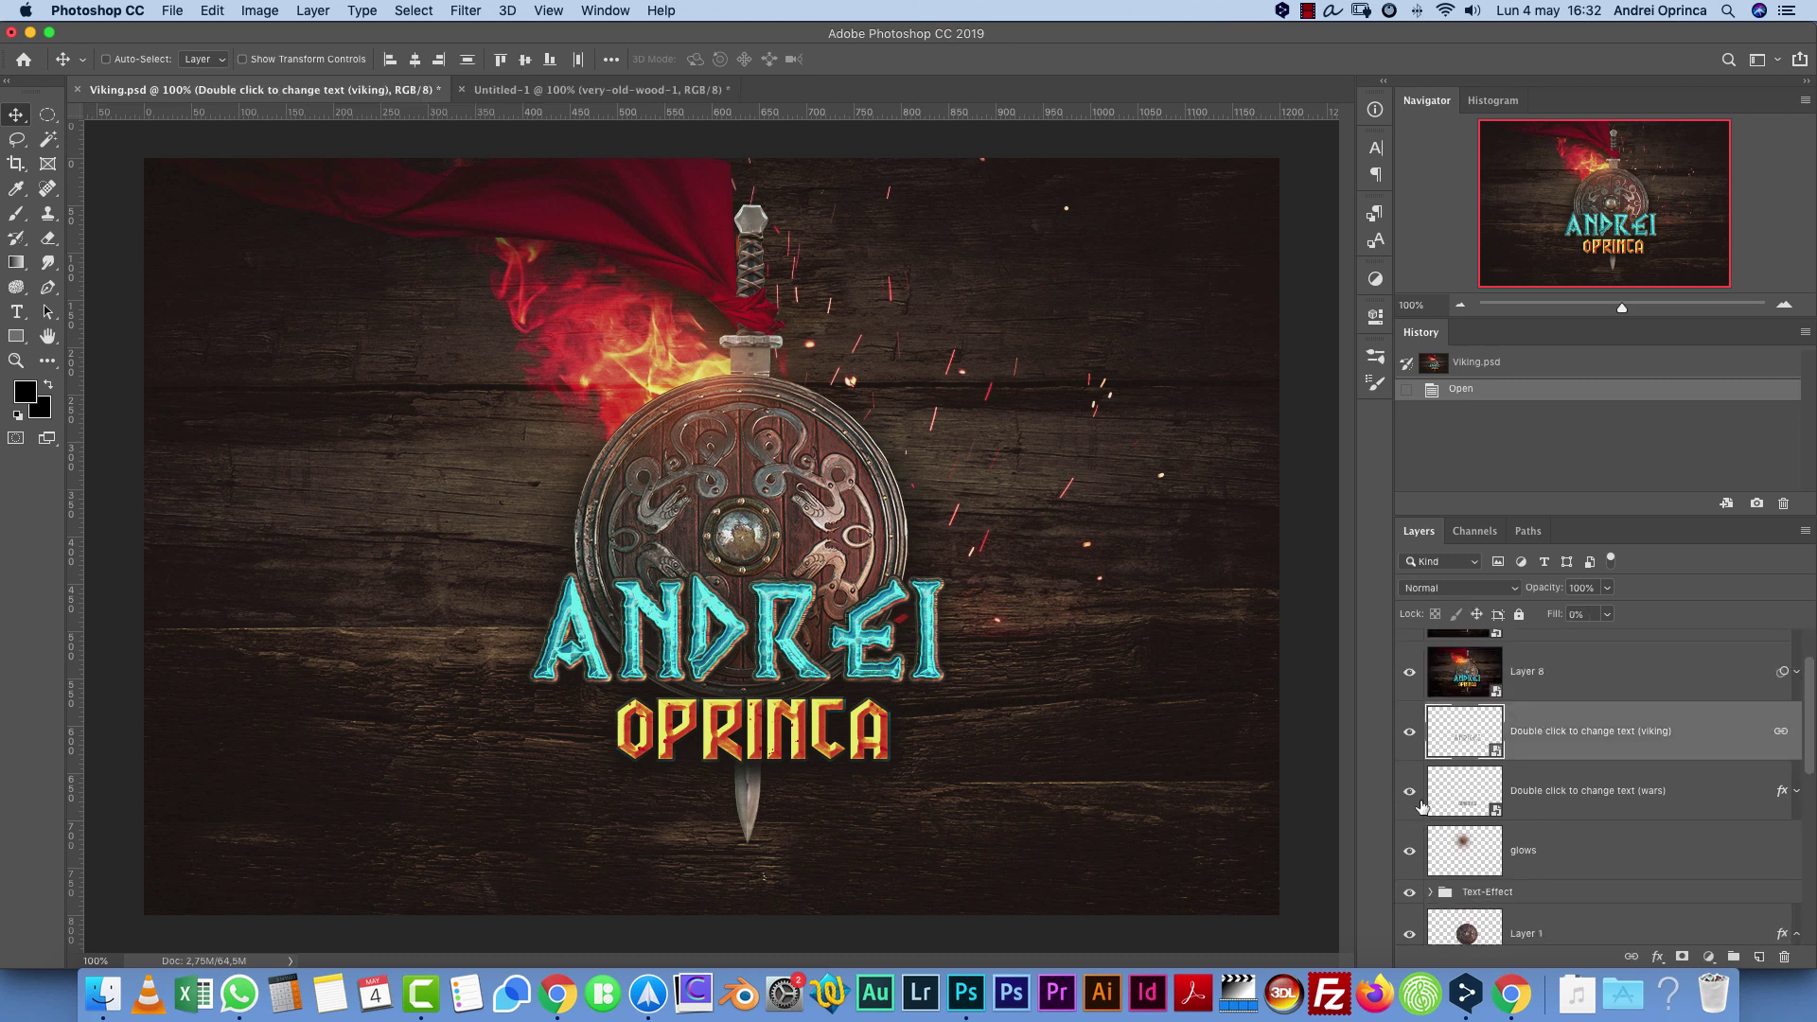
pyautogui.click(1409, 732)
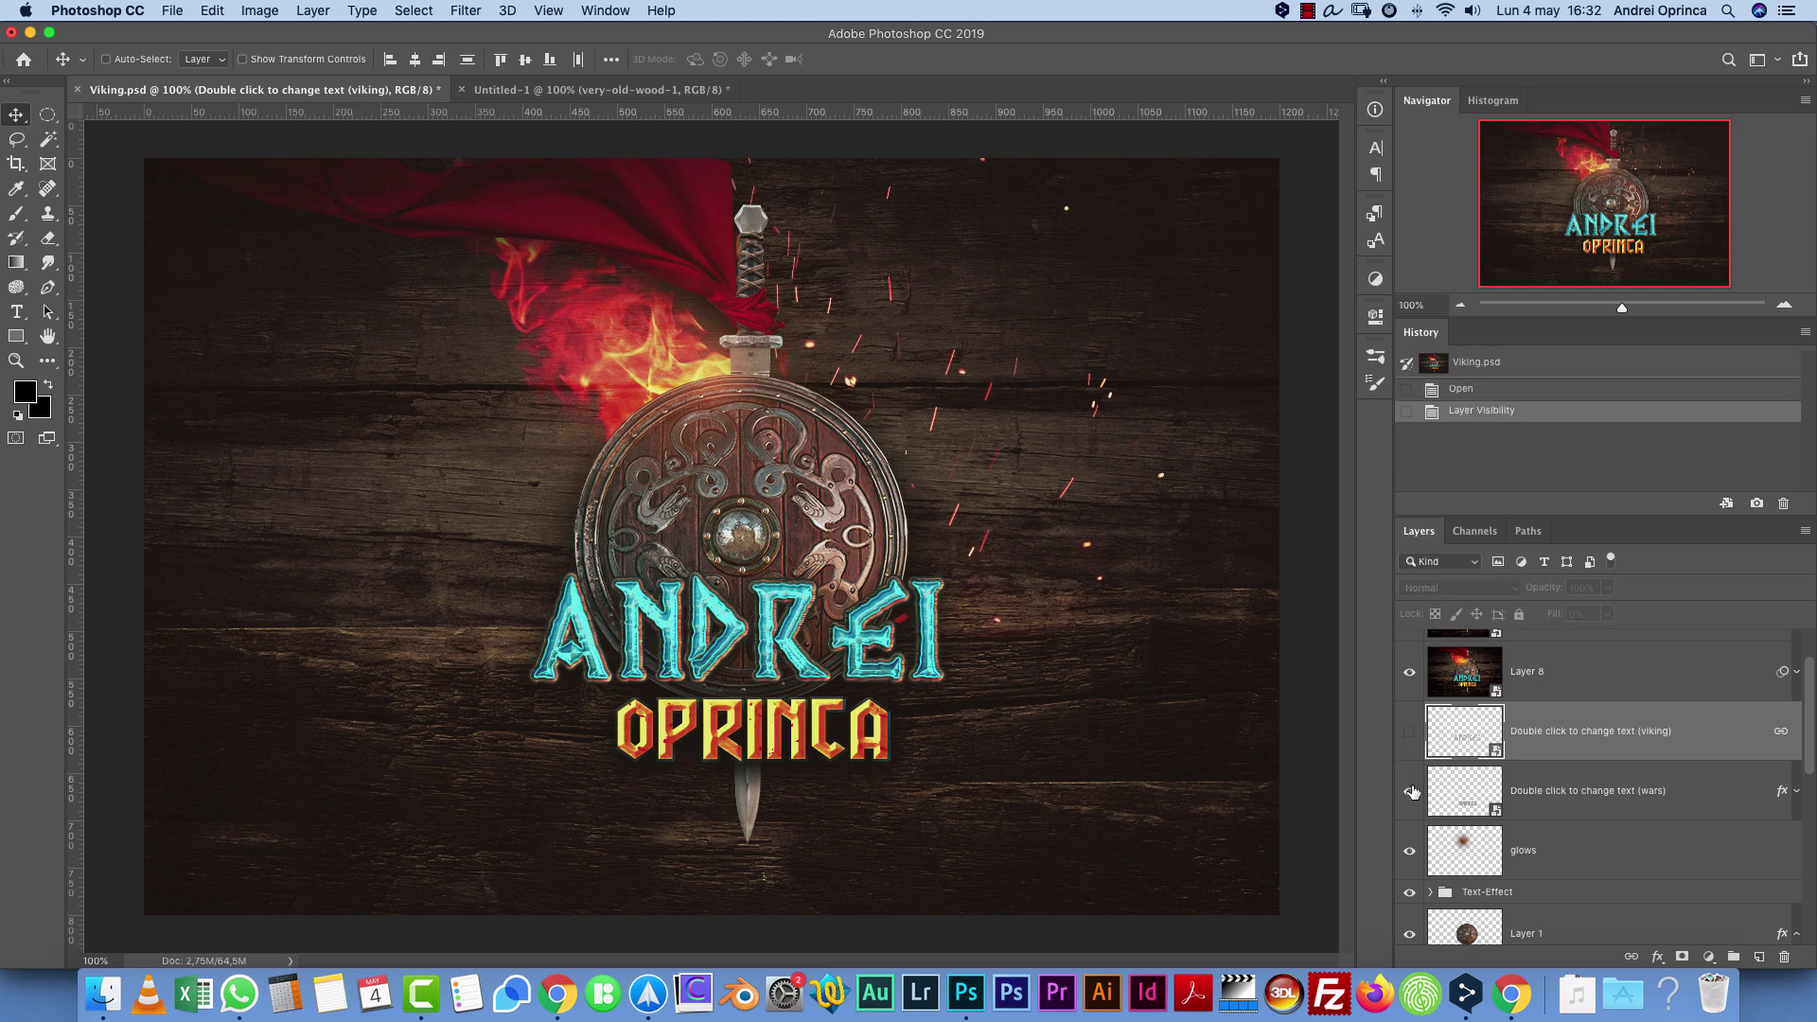
pyautogui.click(1409, 791)
pyautogui.click(1409, 672)
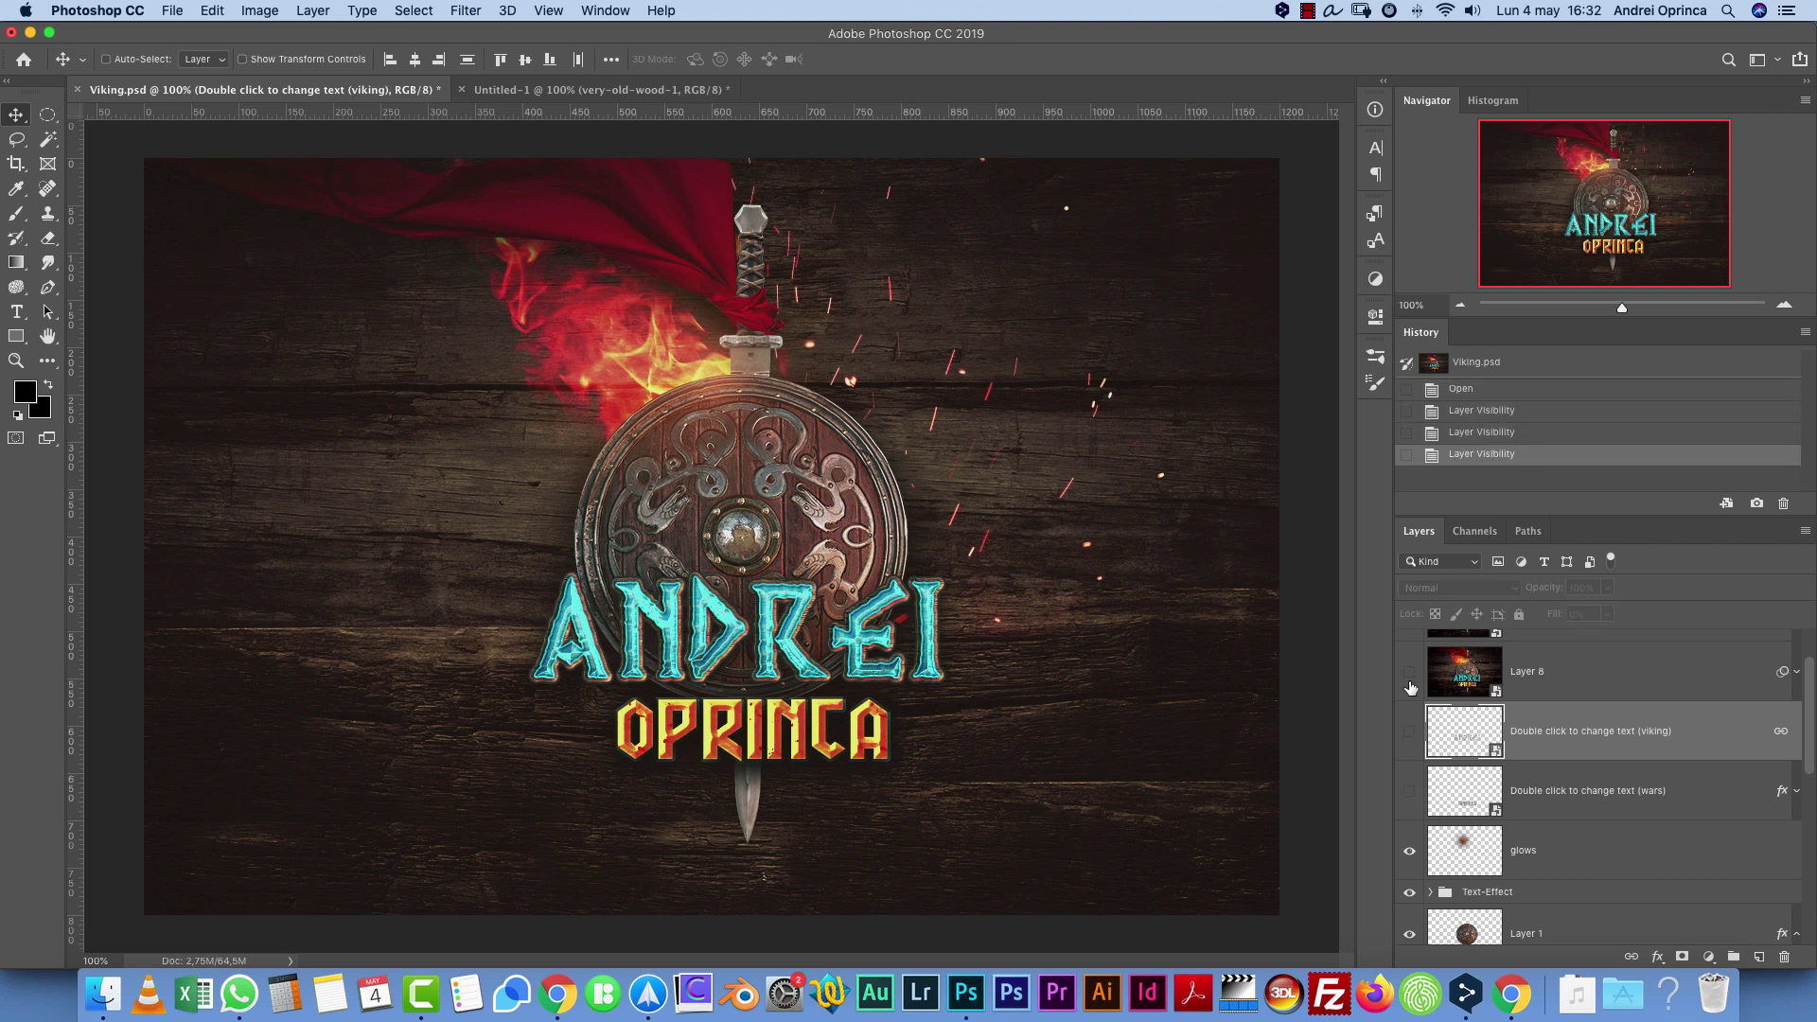
pyautogui.click(1409, 732)
pyautogui.click(1408, 791)
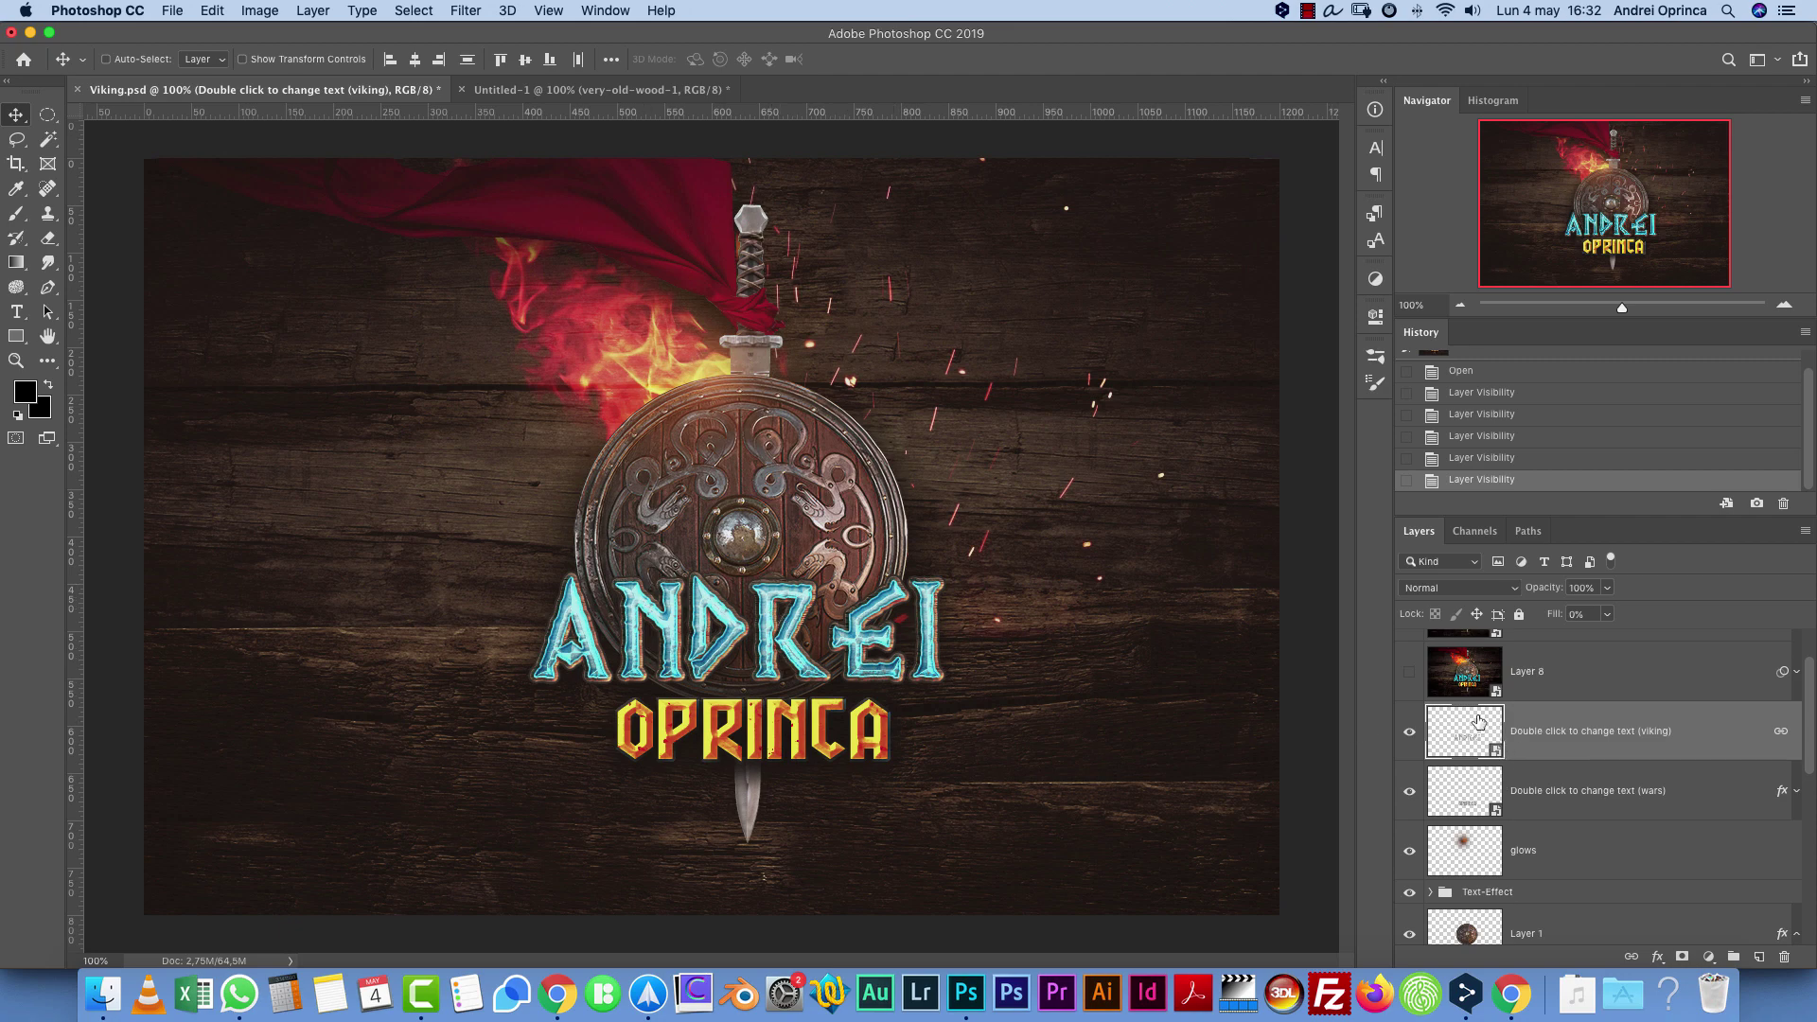
# Open the viking text smart object, replace its text with "PSD BOX" and save it to update the main document
pyautogui.doubleClick(1463, 731)
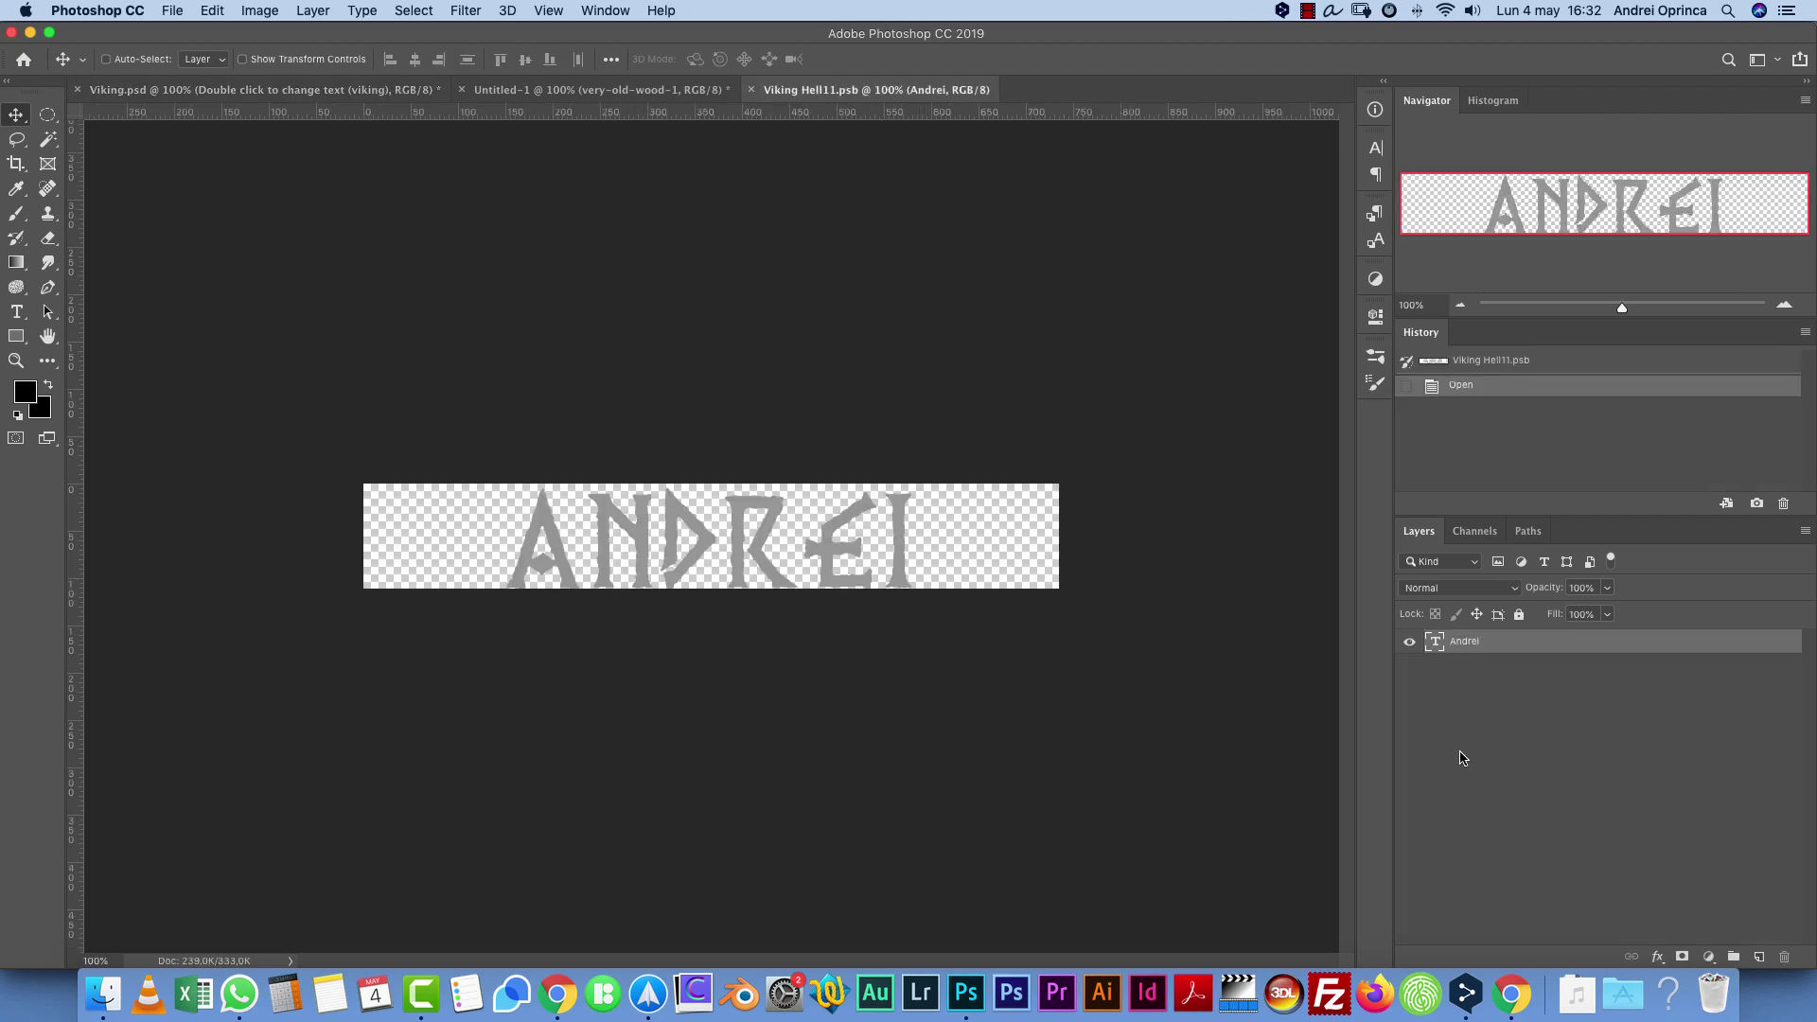
pyautogui.doubleClick(1428, 643)
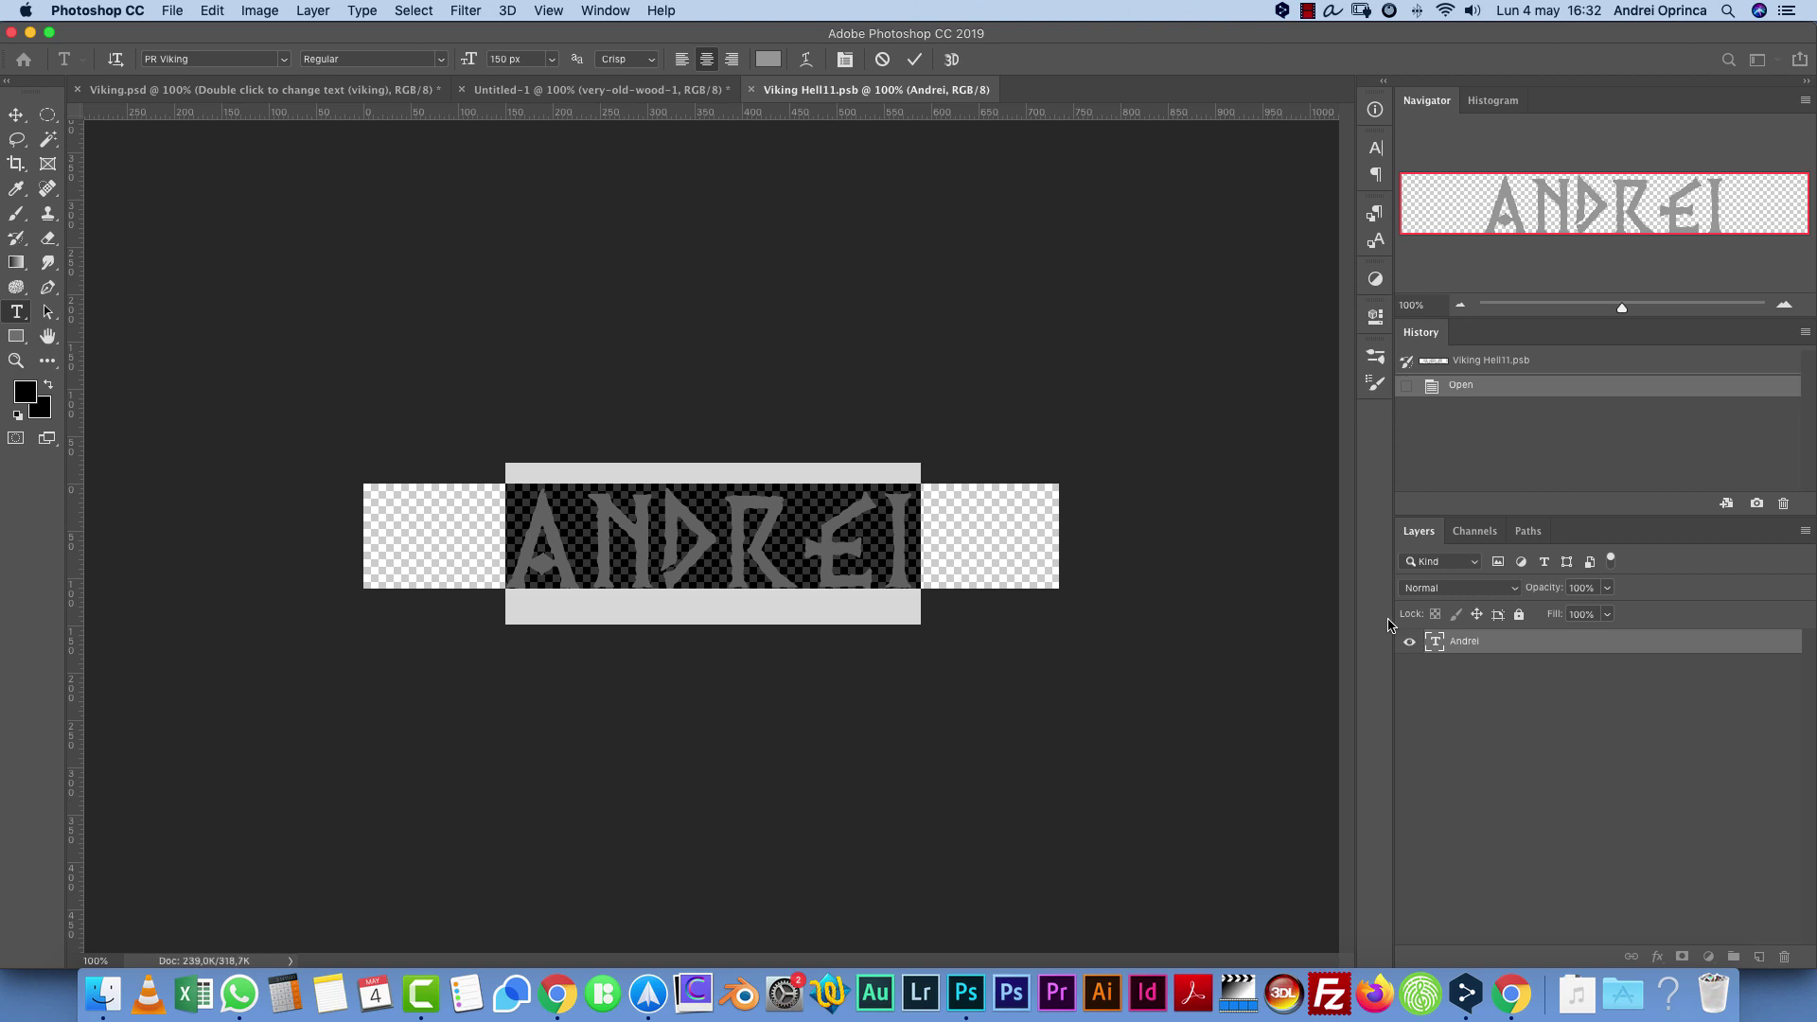
pyautogui.write('PSD BOX')
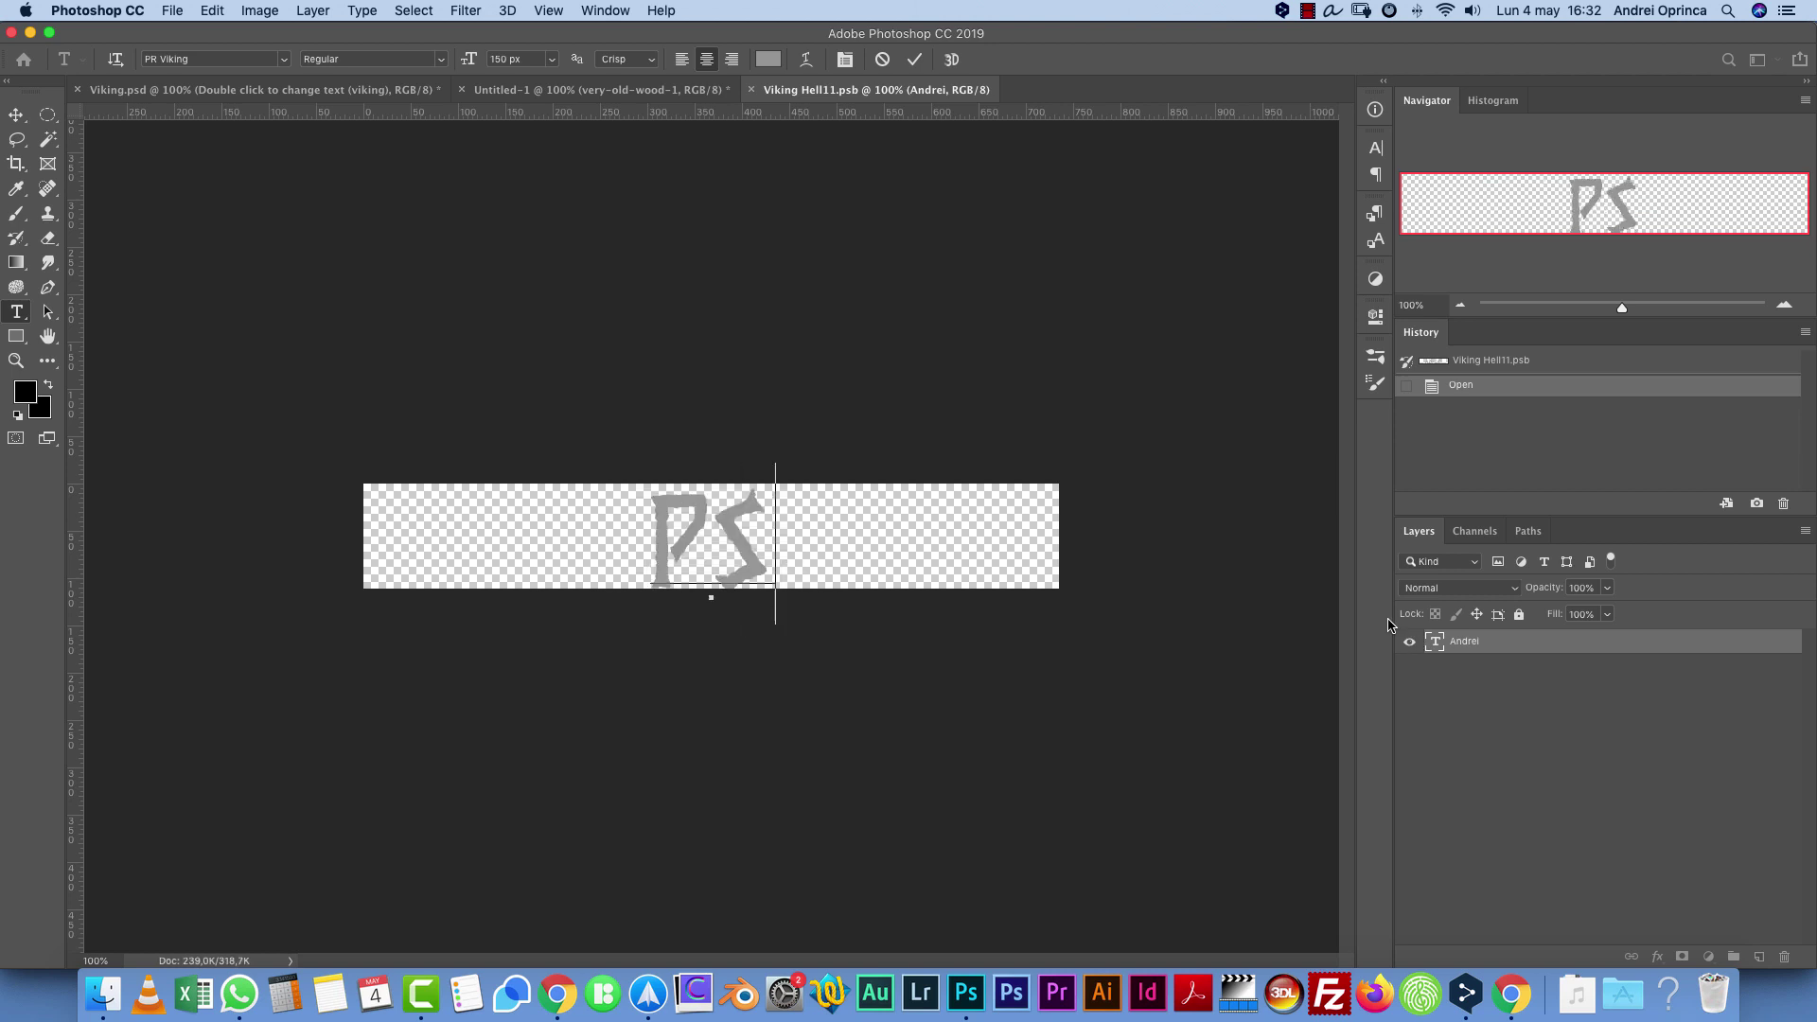
pyautogui.click(1542, 721)
pyautogui.press('cmd+s')
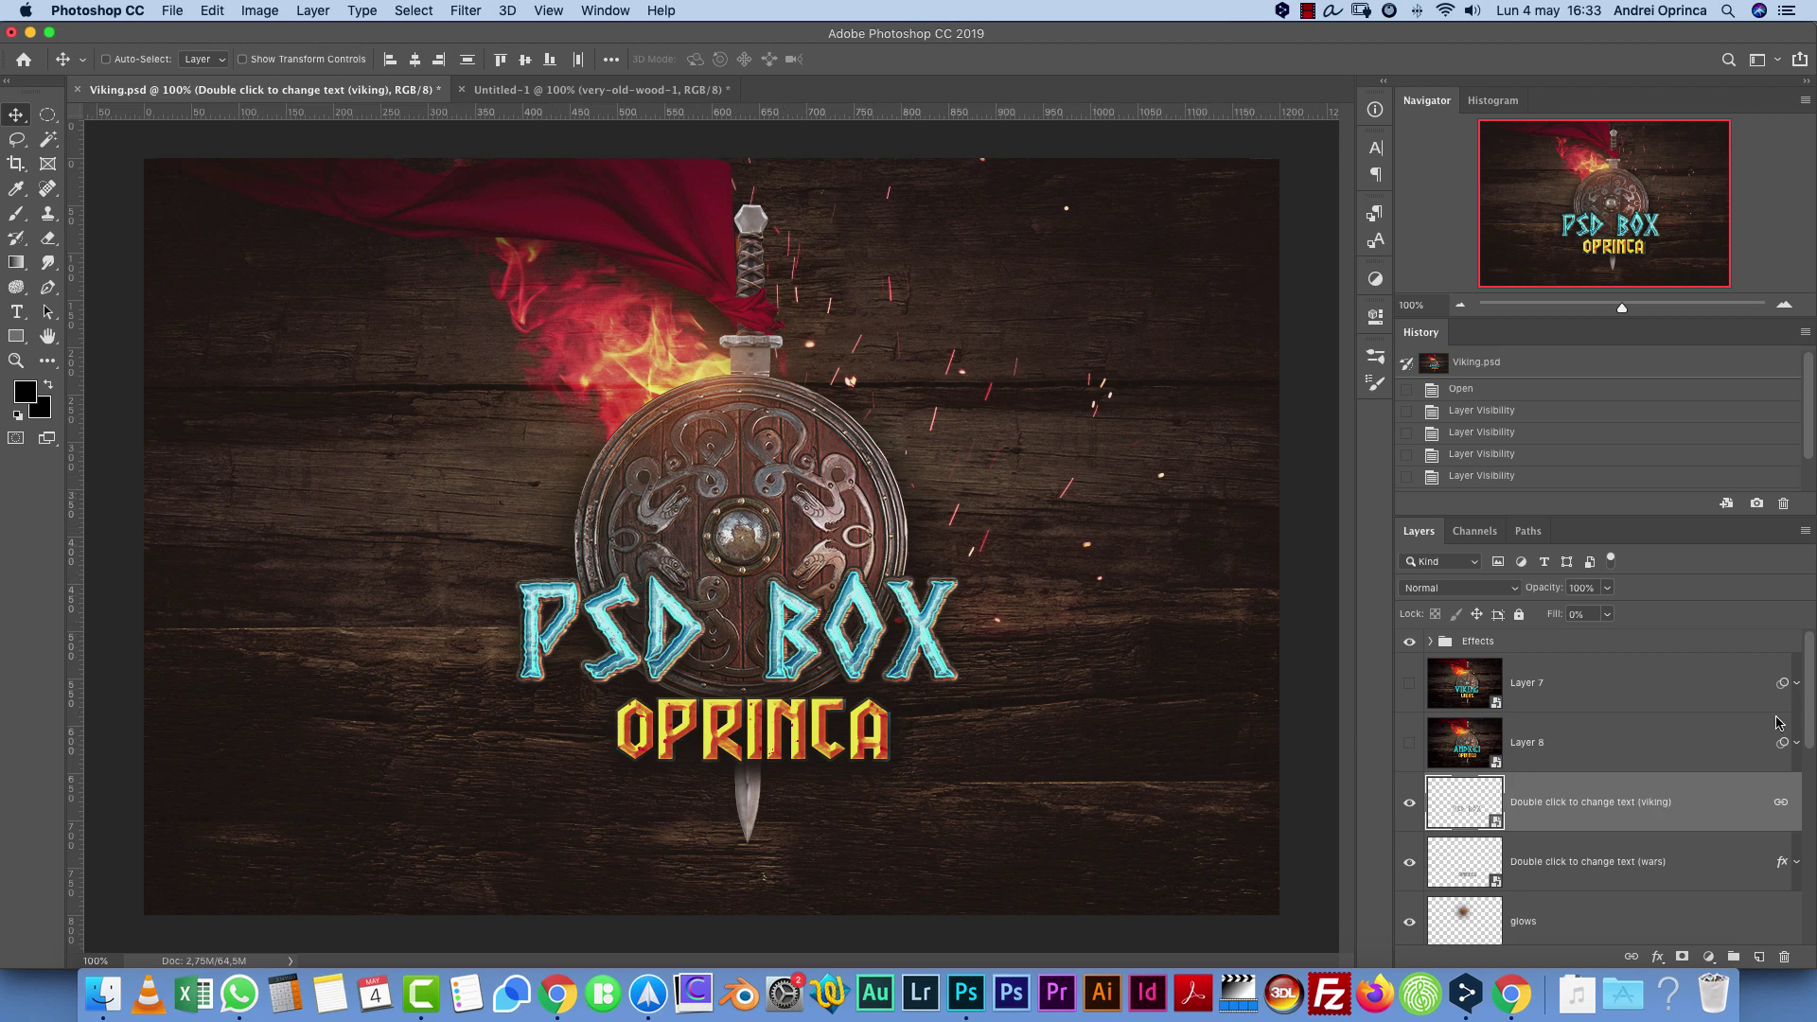
# Toggle the visibility of the Text-Effect group and of Layer 7 to examine what each contributes
pyautogui.moveTo(1804, 661); pyautogui.dragTo(1804, 736)
pyautogui.click(1474, 755)
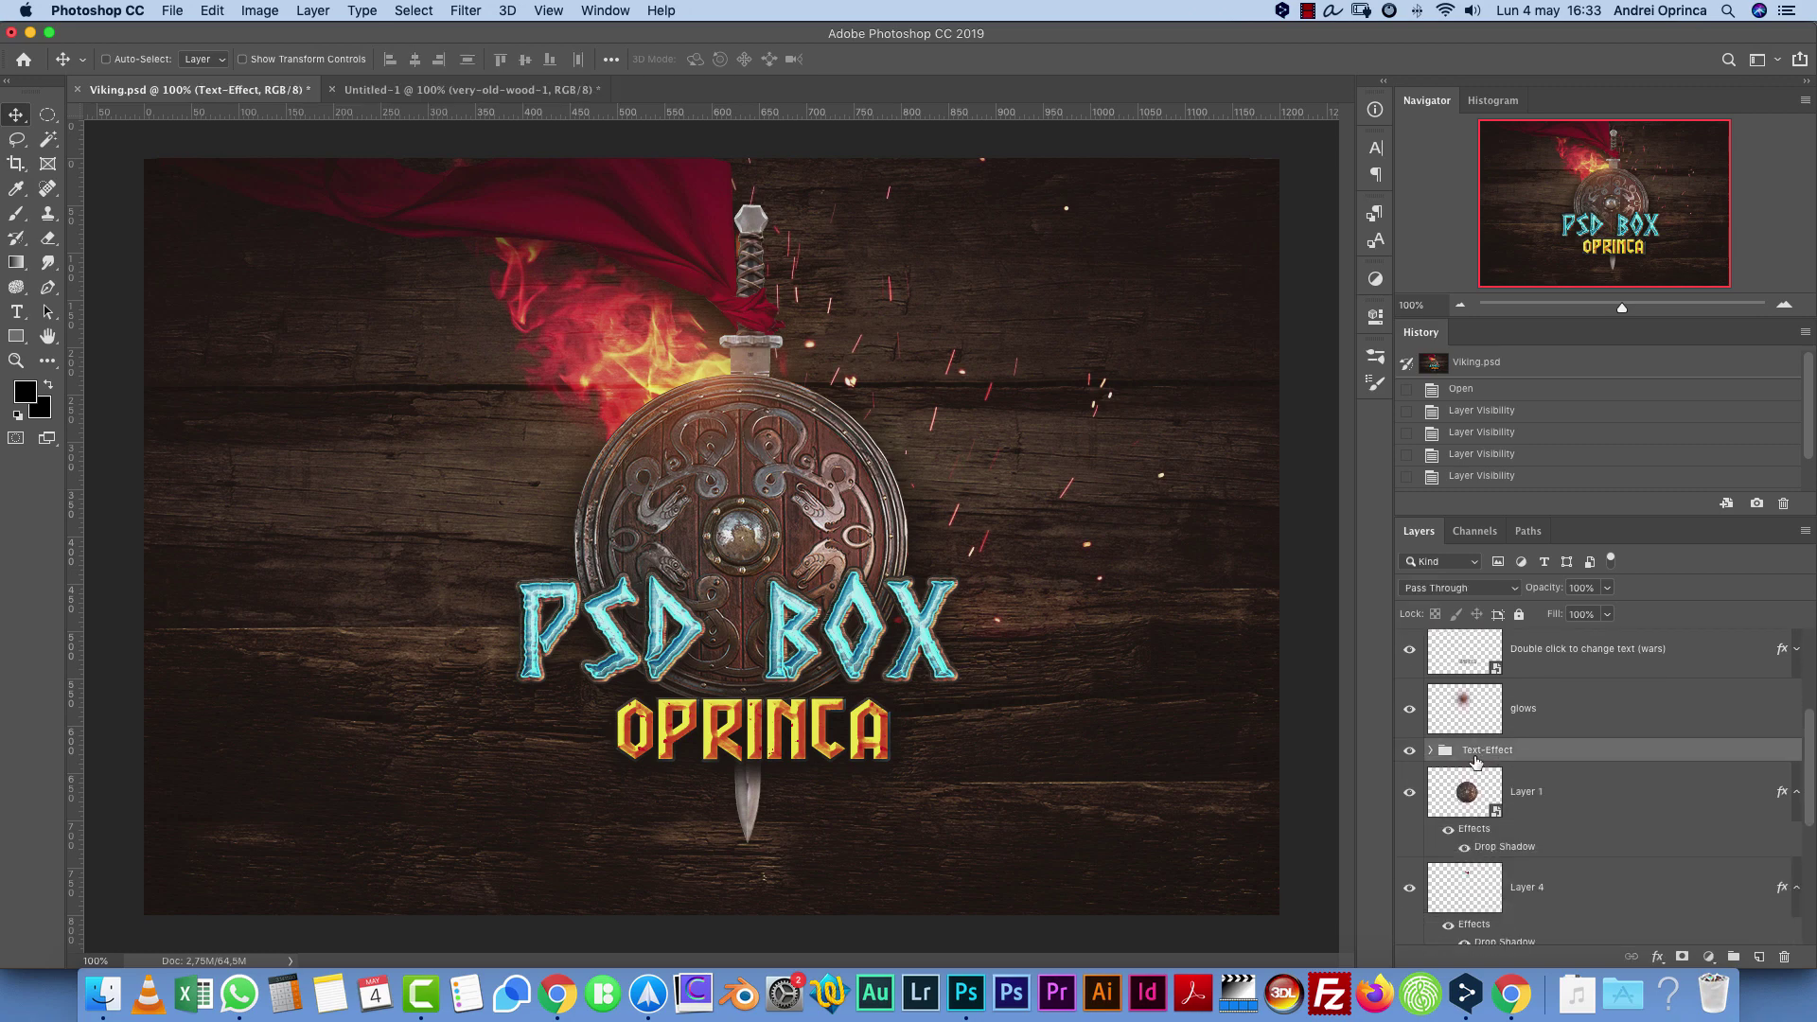
pyautogui.click(1409, 750)
pyautogui.click(1410, 752)
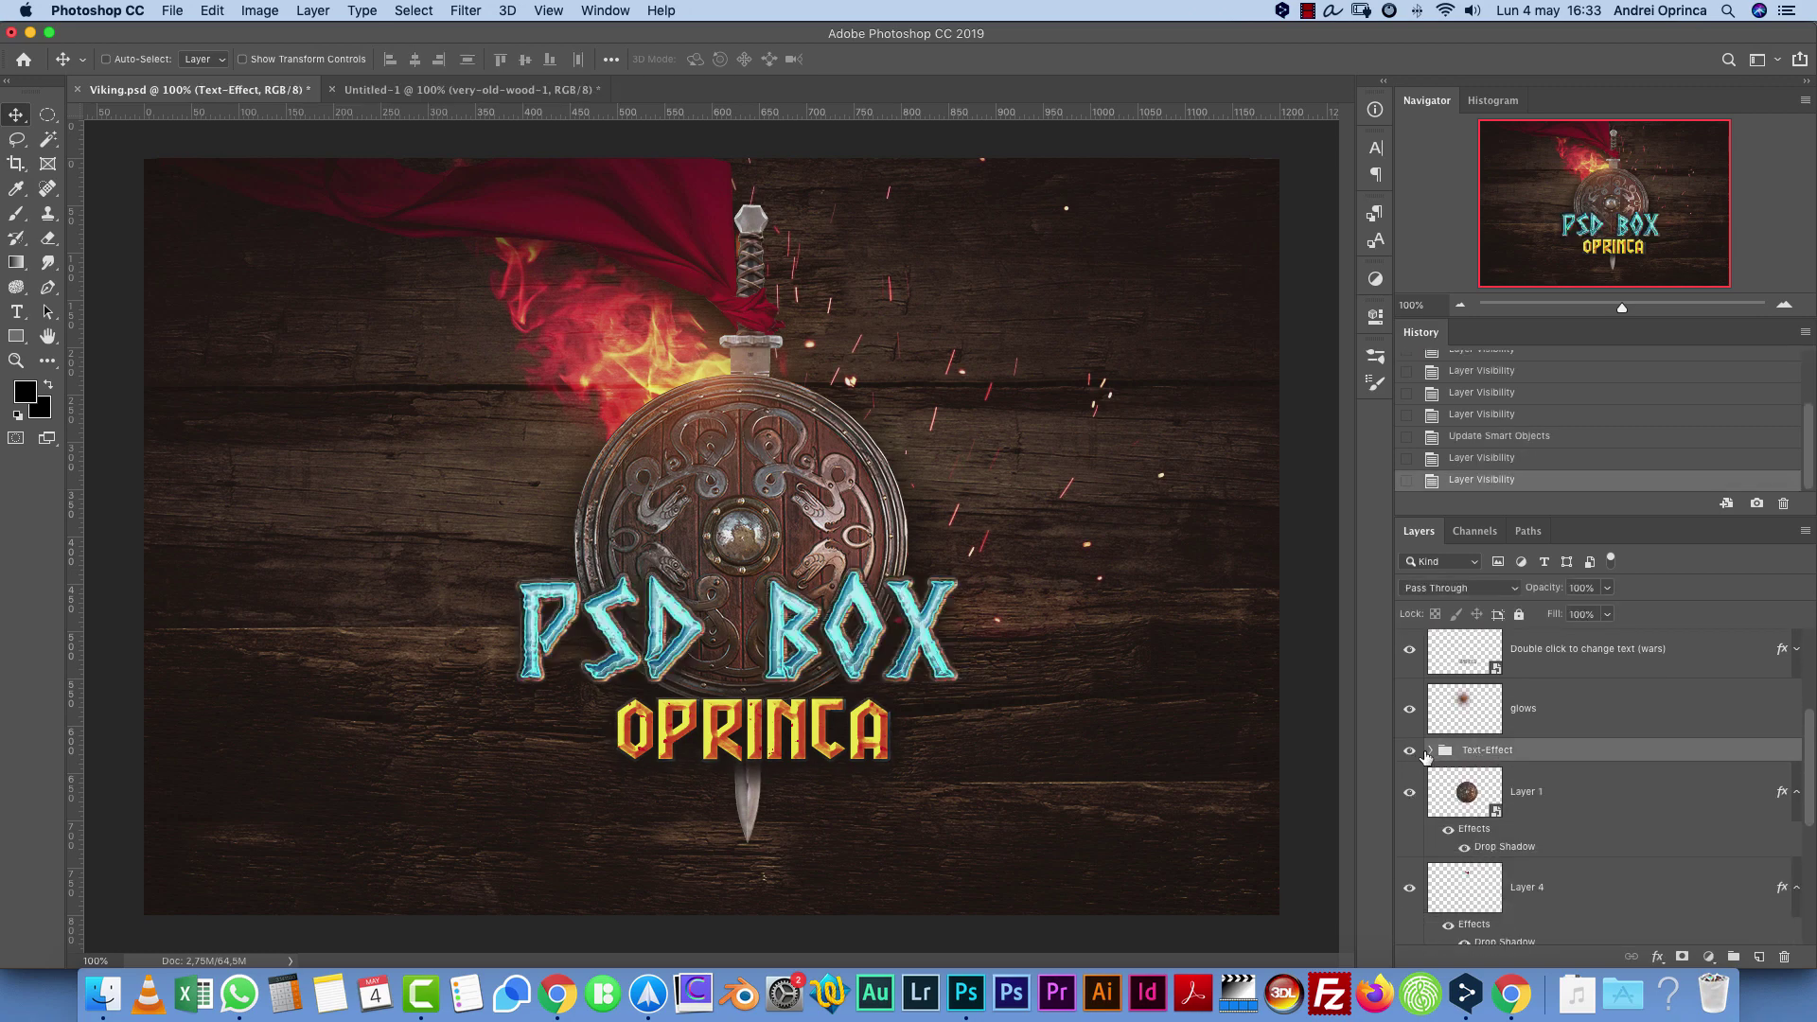
pyautogui.moveTo(1809, 732); pyautogui.dragTo(1801, 630)
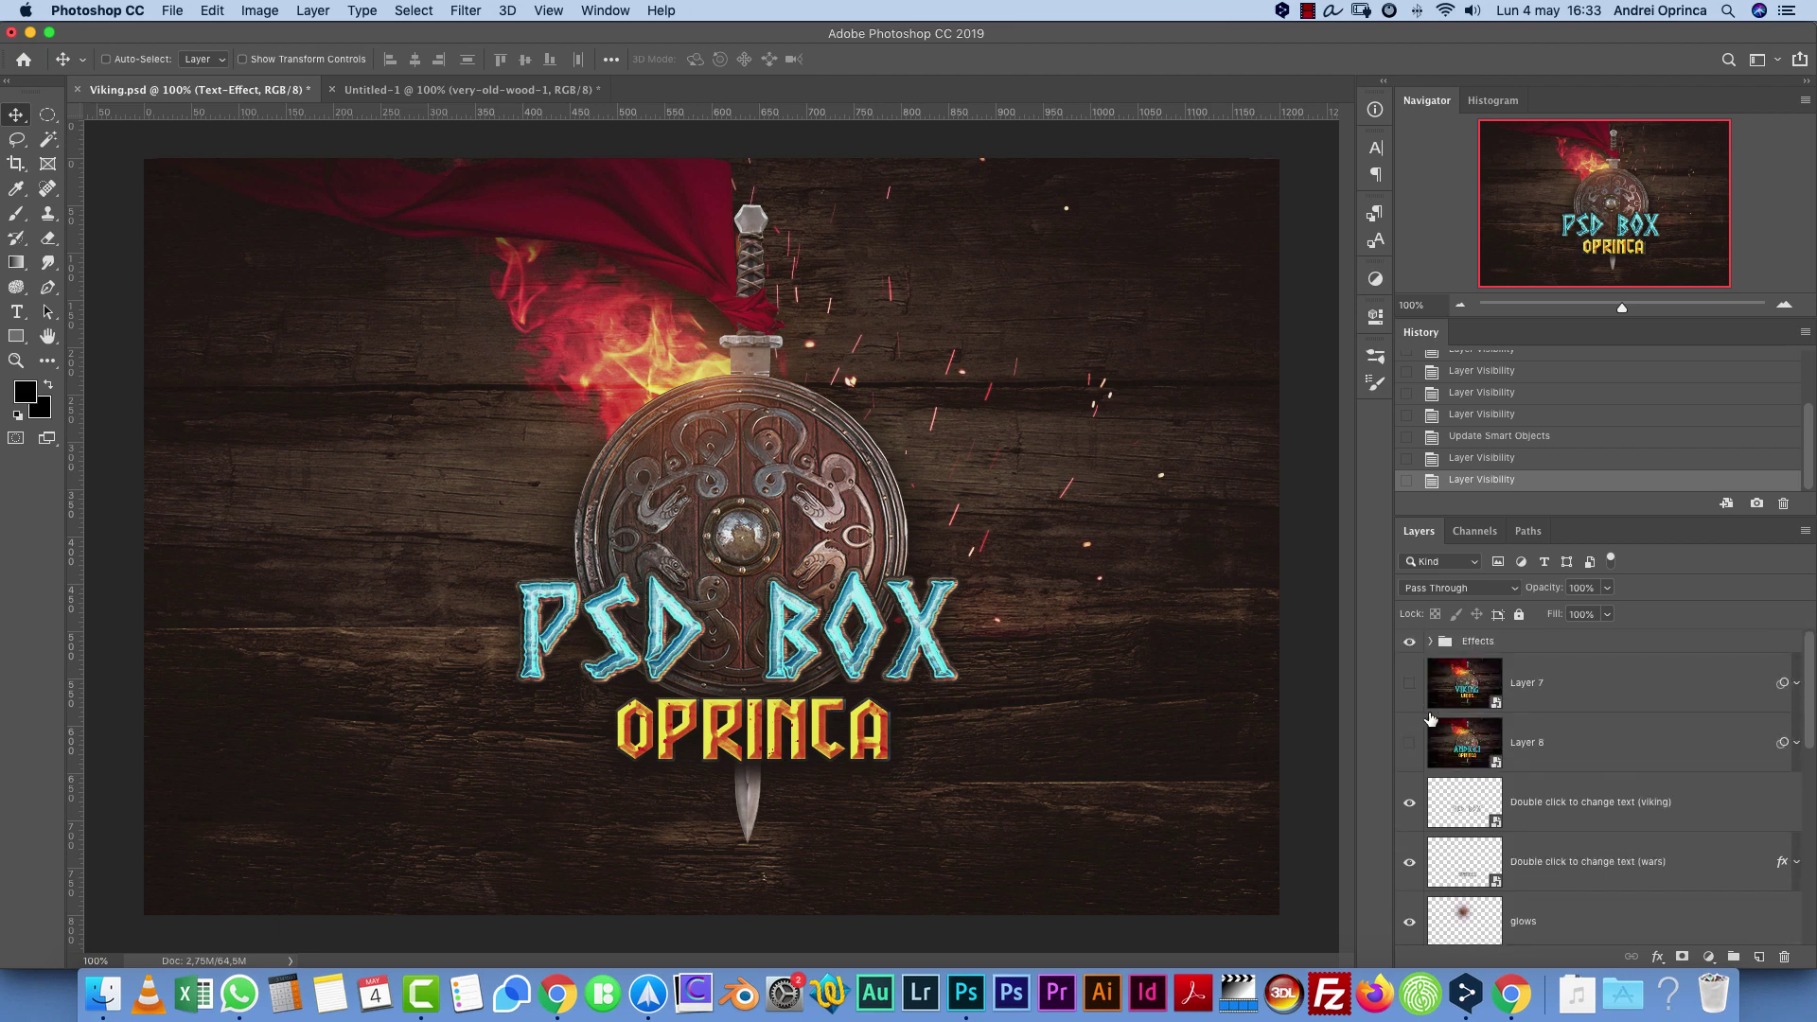
pyautogui.click(1409, 683)
pyautogui.click(1409, 682)
# Expand the Text-Effect group and its Wars subgroup, and try changing the Fill of the wars text layer
pyautogui.moveTo(1811, 693); pyautogui.dragTo(1811, 780)
pyautogui.click(1429, 727)
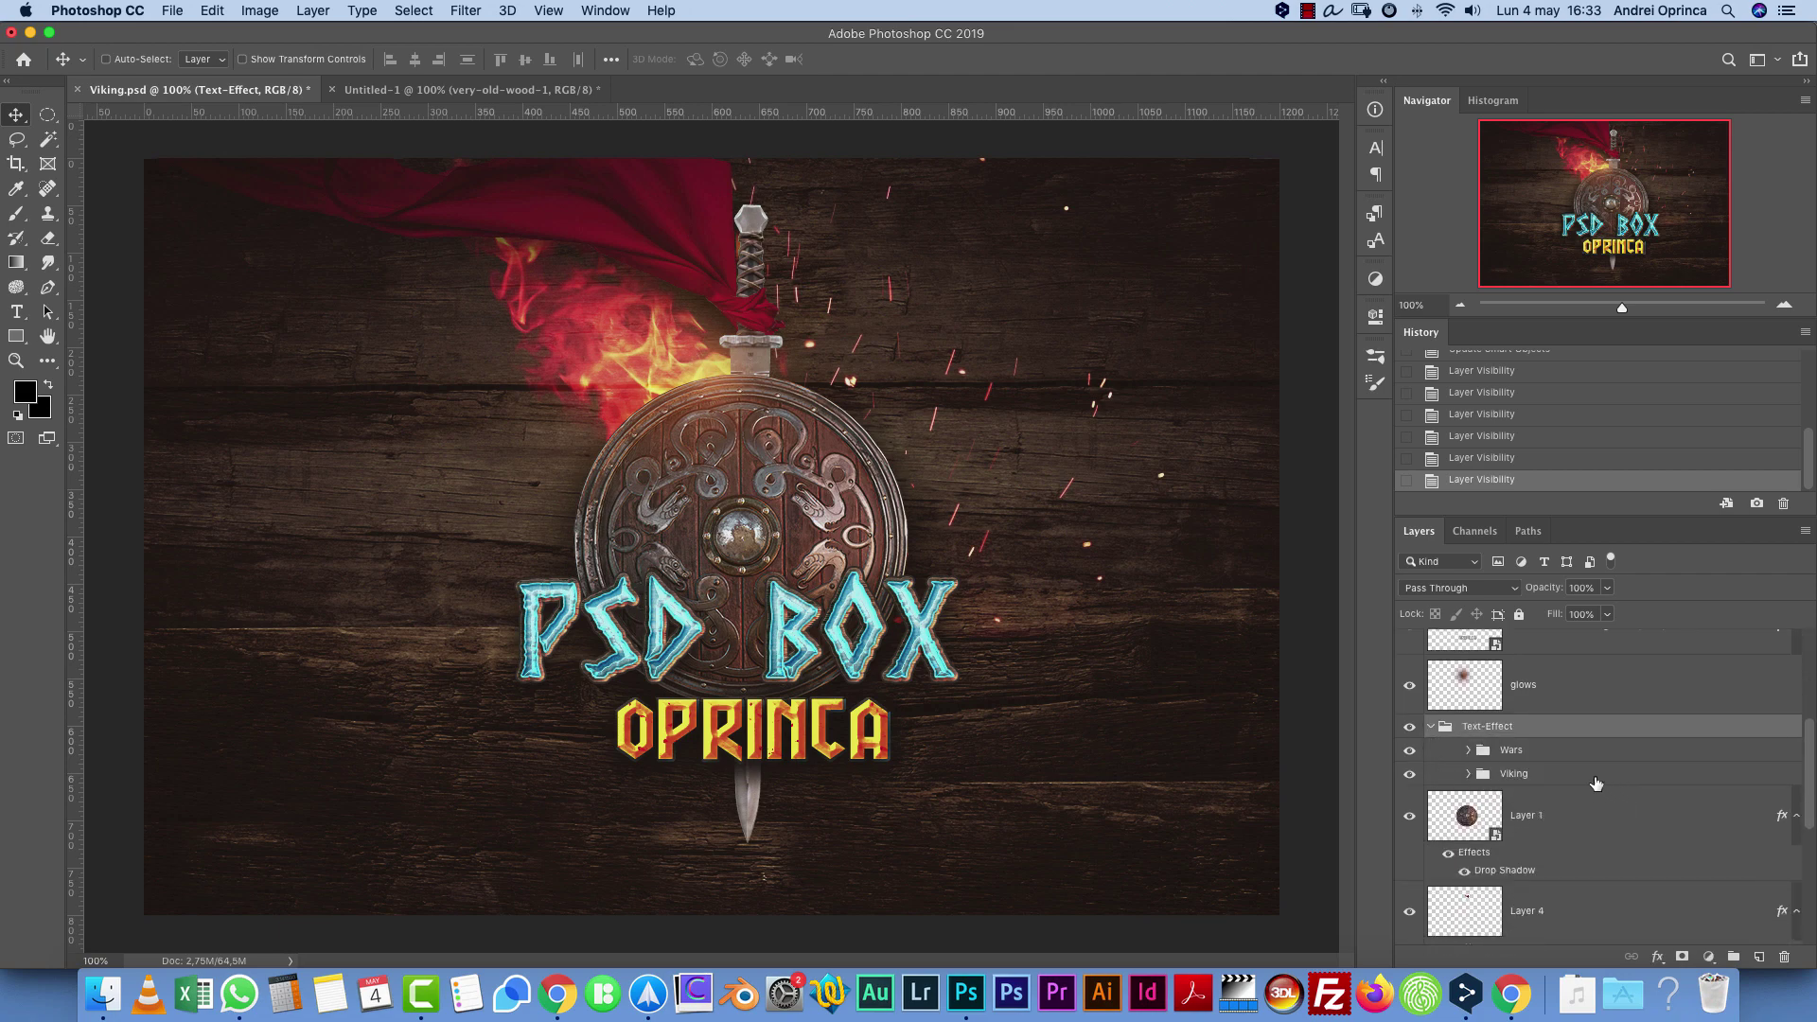
pyautogui.click(1469, 751)
pyautogui.click(1660, 791)
pyautogui.moveTo(1605, 619); pyautogui.dragTo(1534, 651)
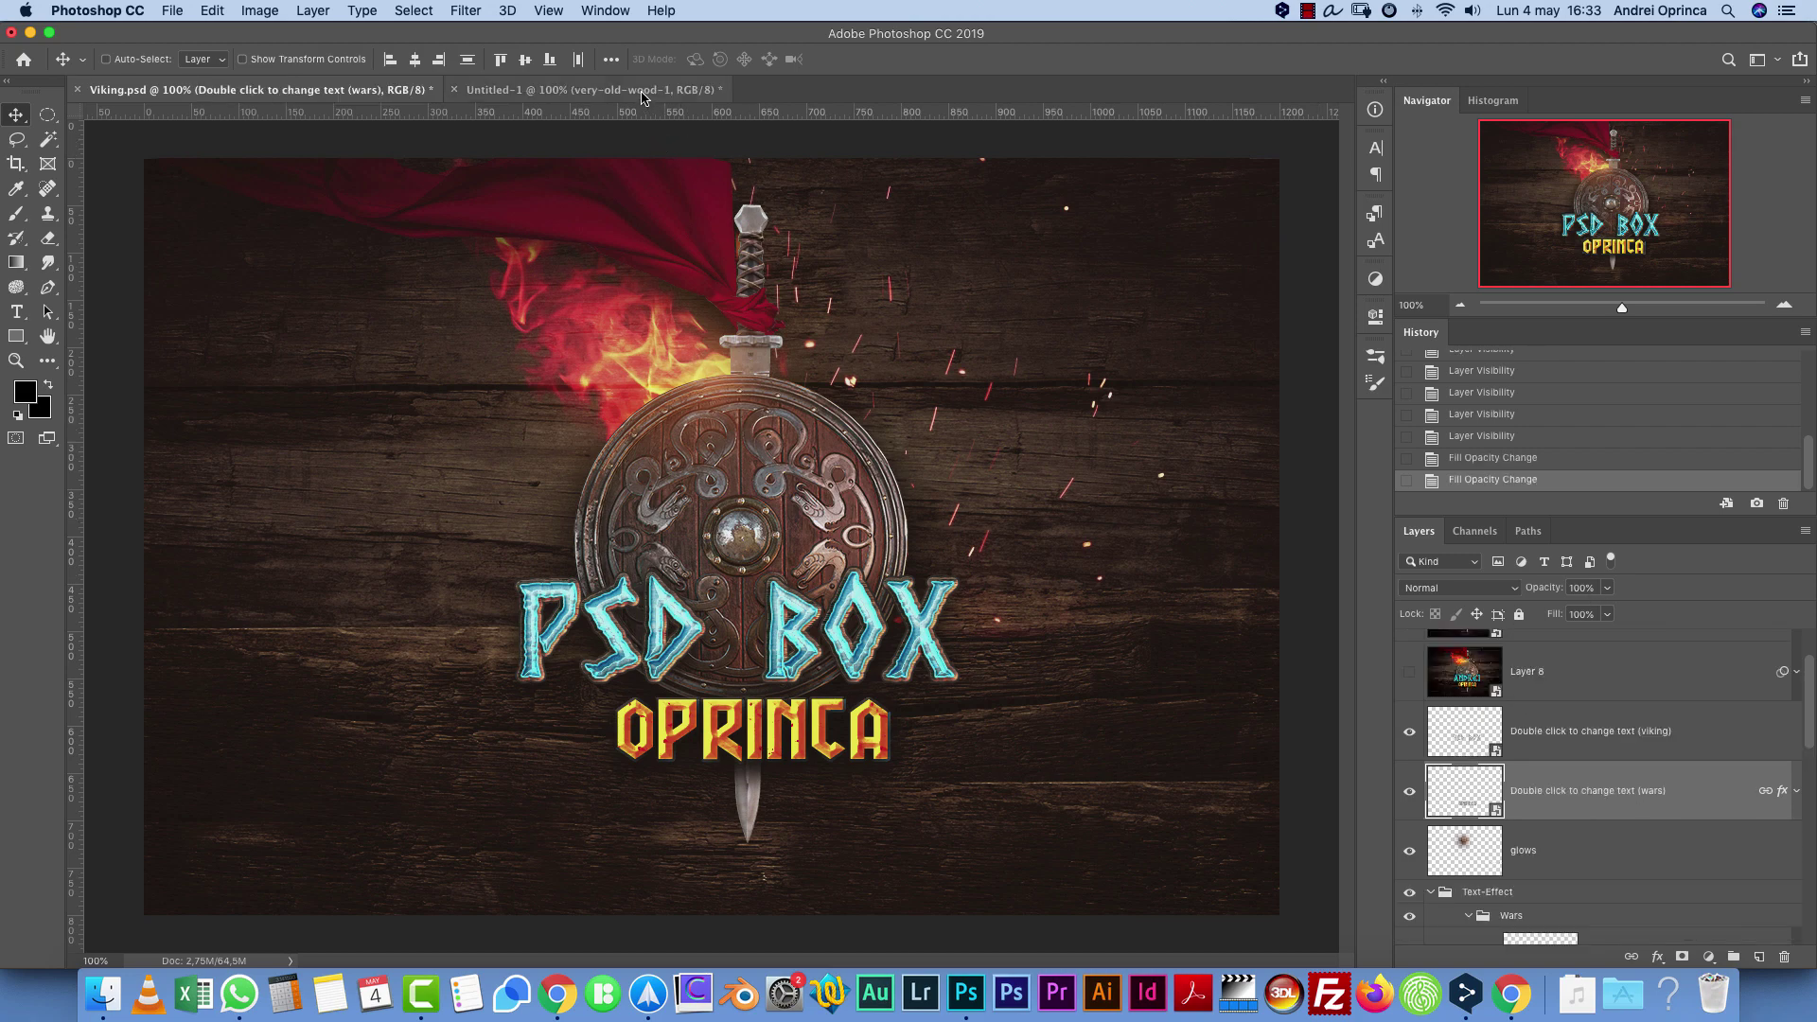
# Switch to the Untitled-1 wood document and check its dimensions and resolution with Image Size
pyautogui.click(638, 91)
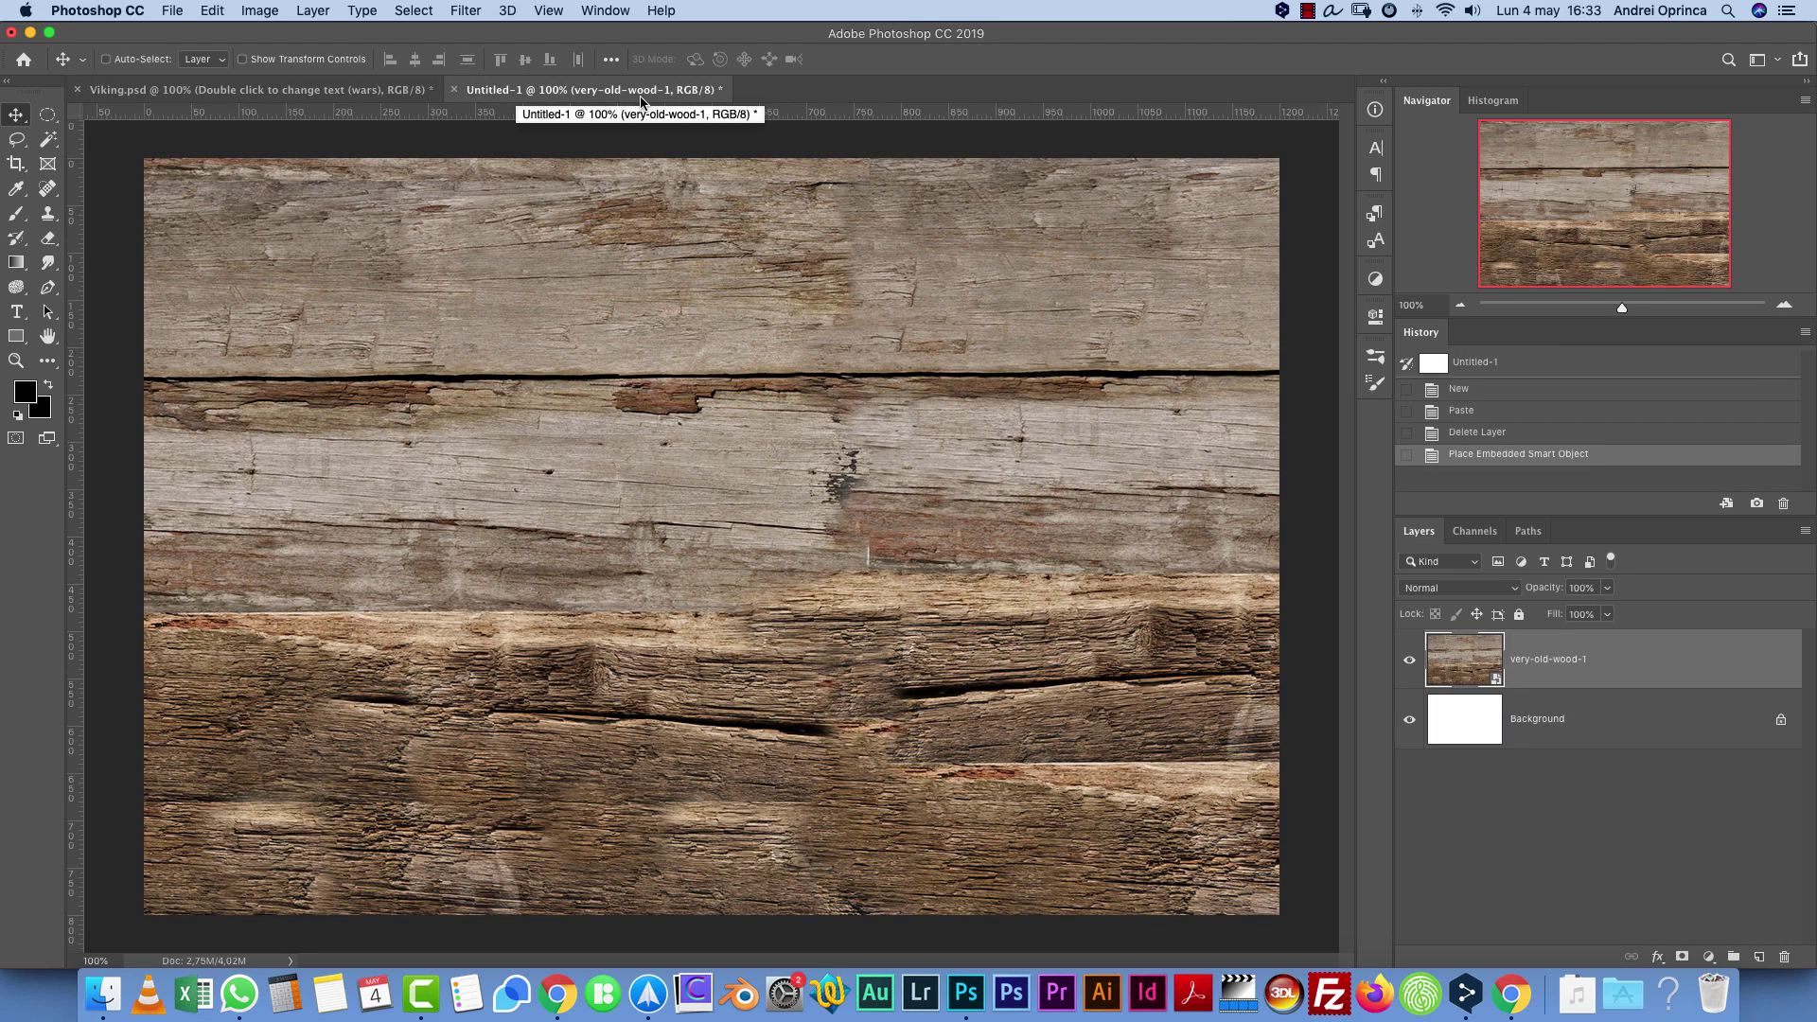
pyautogui.press('alt+super+i')
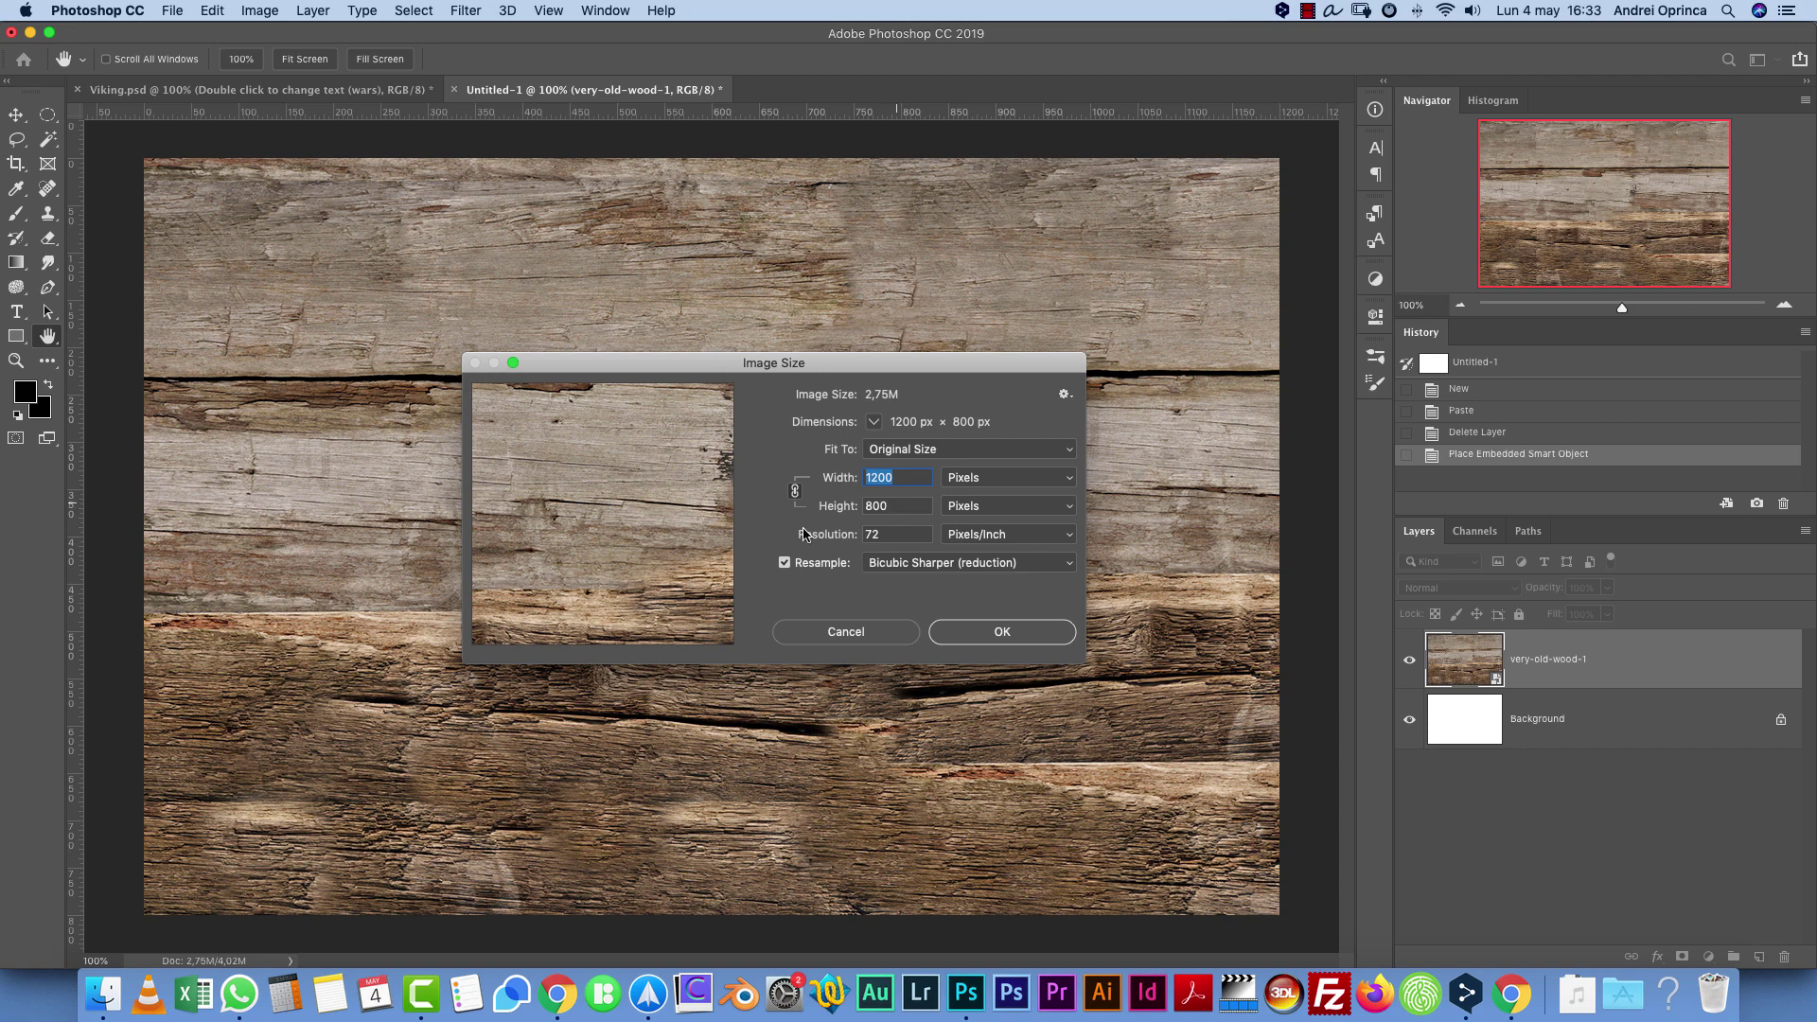
pyautogui.press('Tab')
pyautogui.click(977, 634)
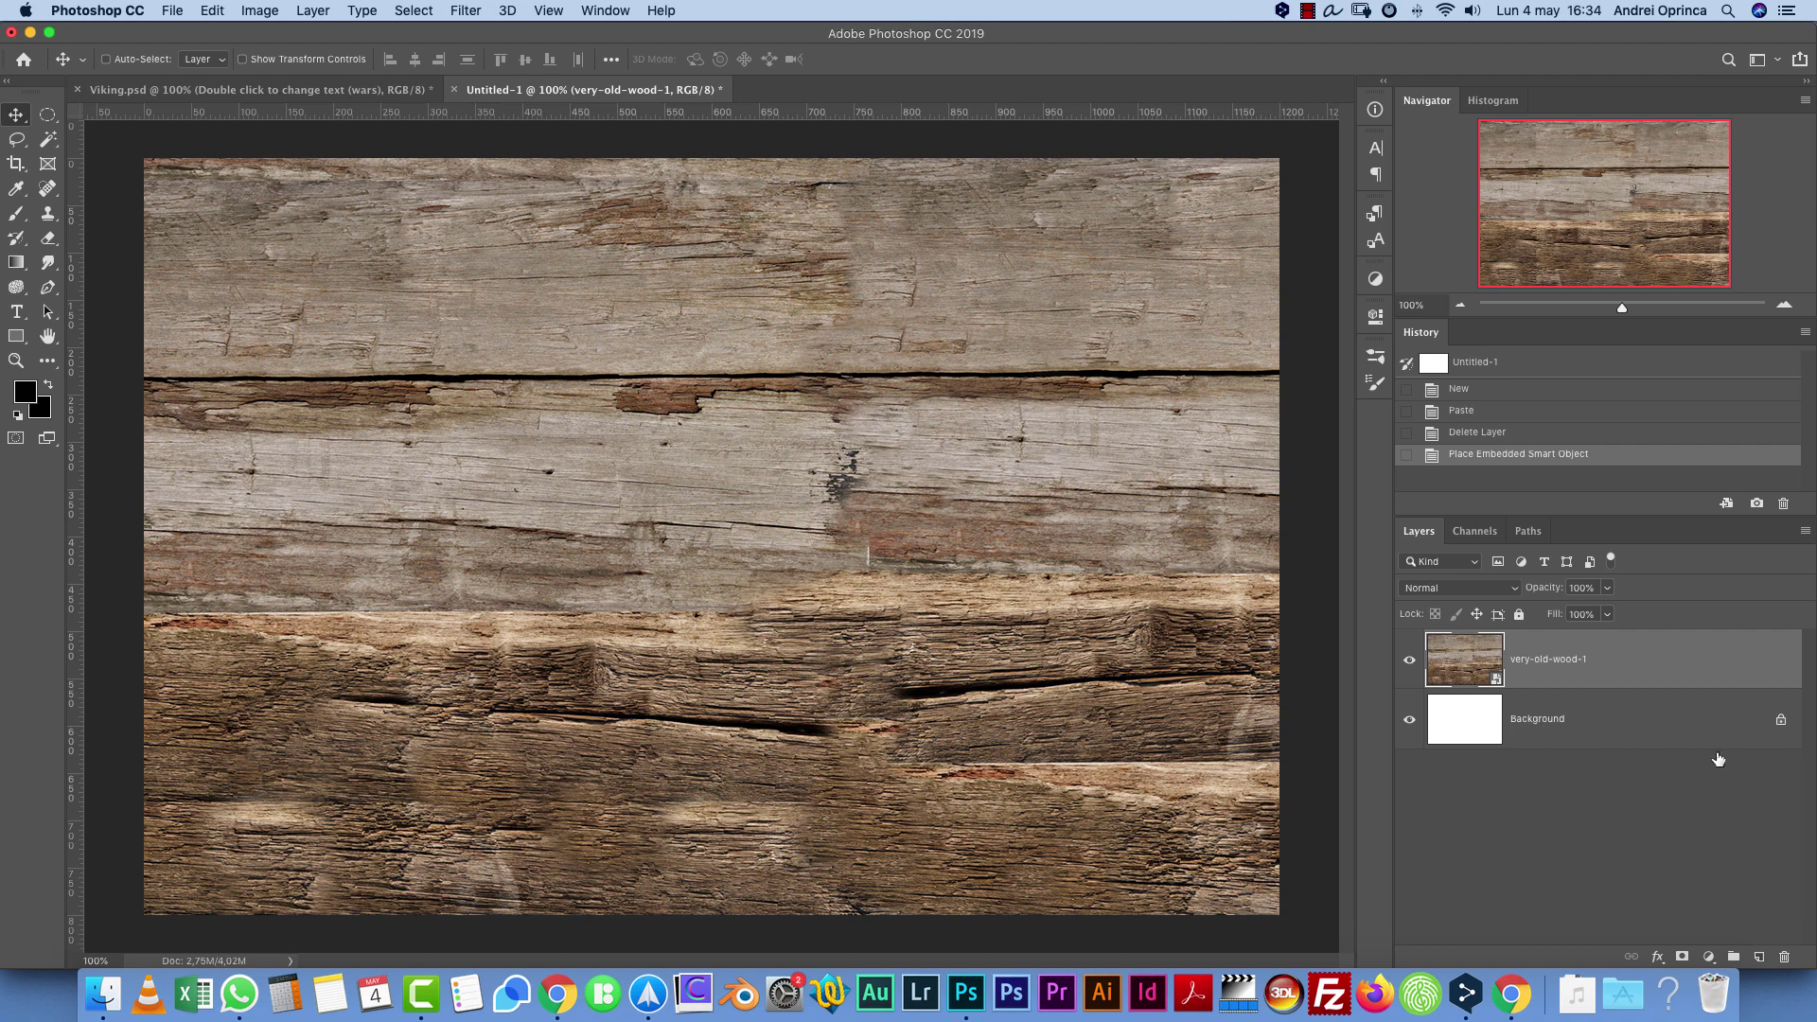
# Delete the white Background layer beneath the very-old-wood-1 smart object
pyautogui.moveTo(1712, 733); pyautogui.dragTo(1784, 956)
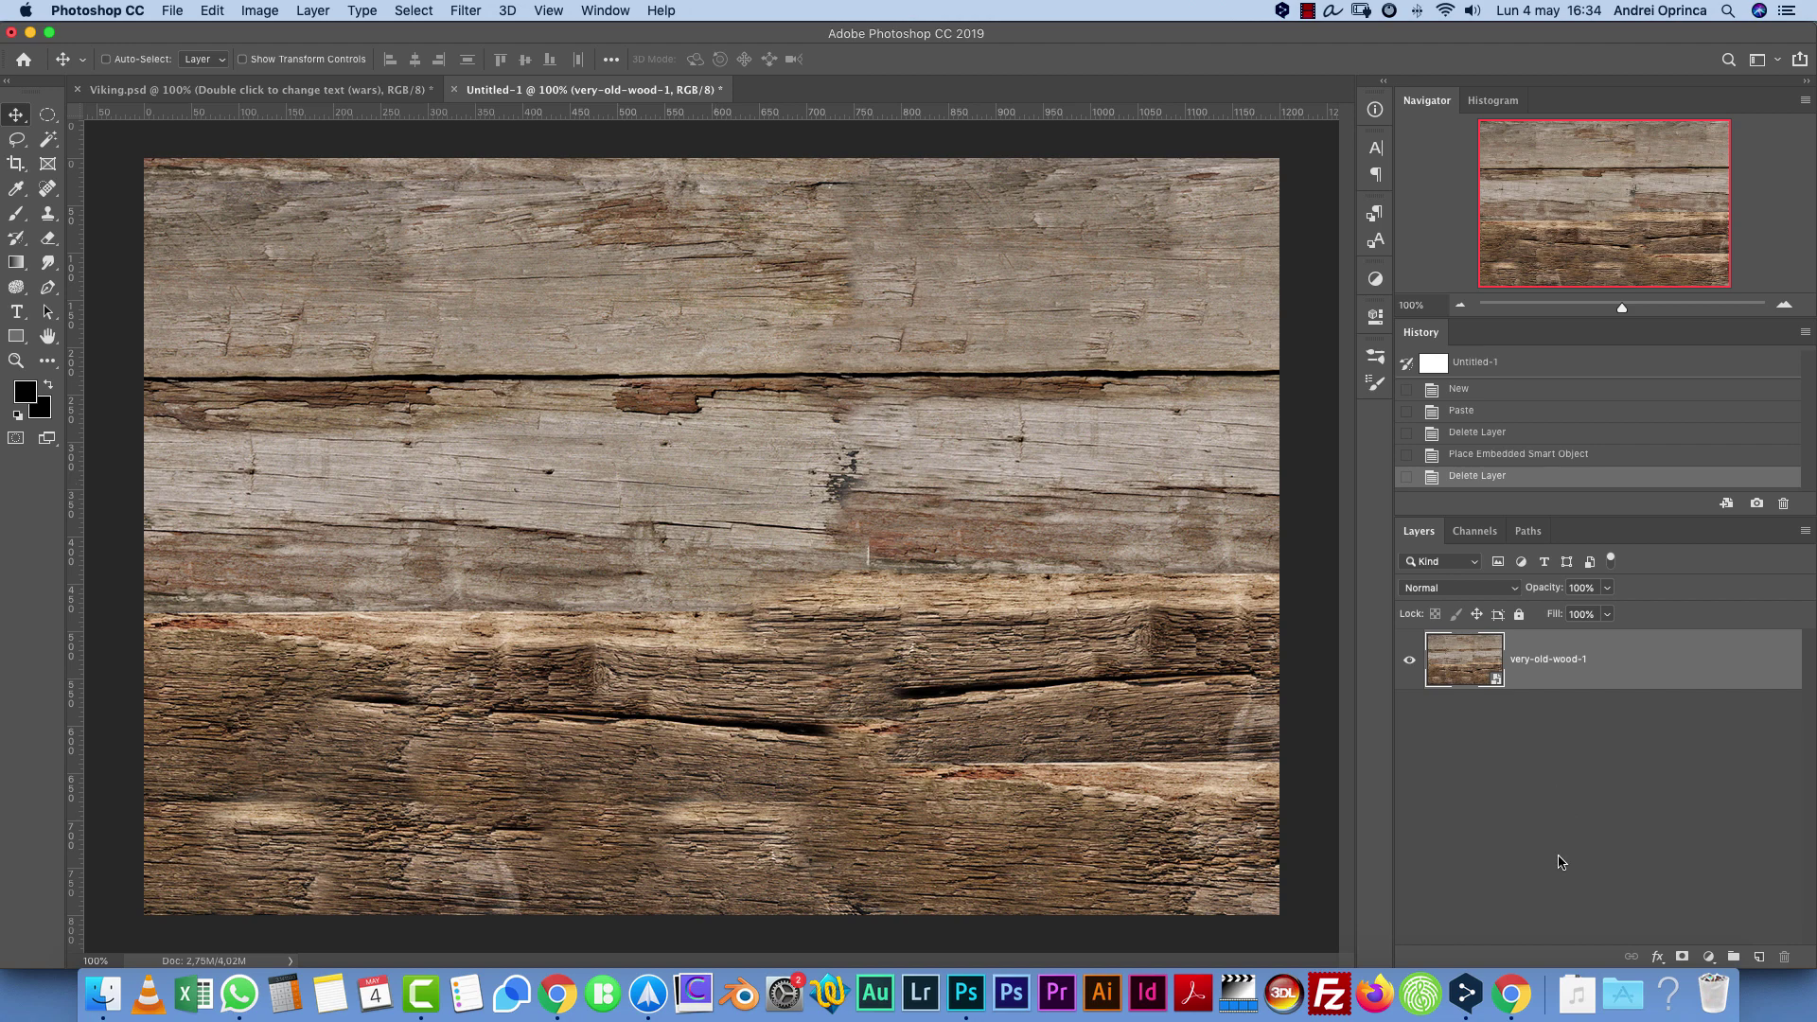
pyautogui.rightClick(1627, 671)
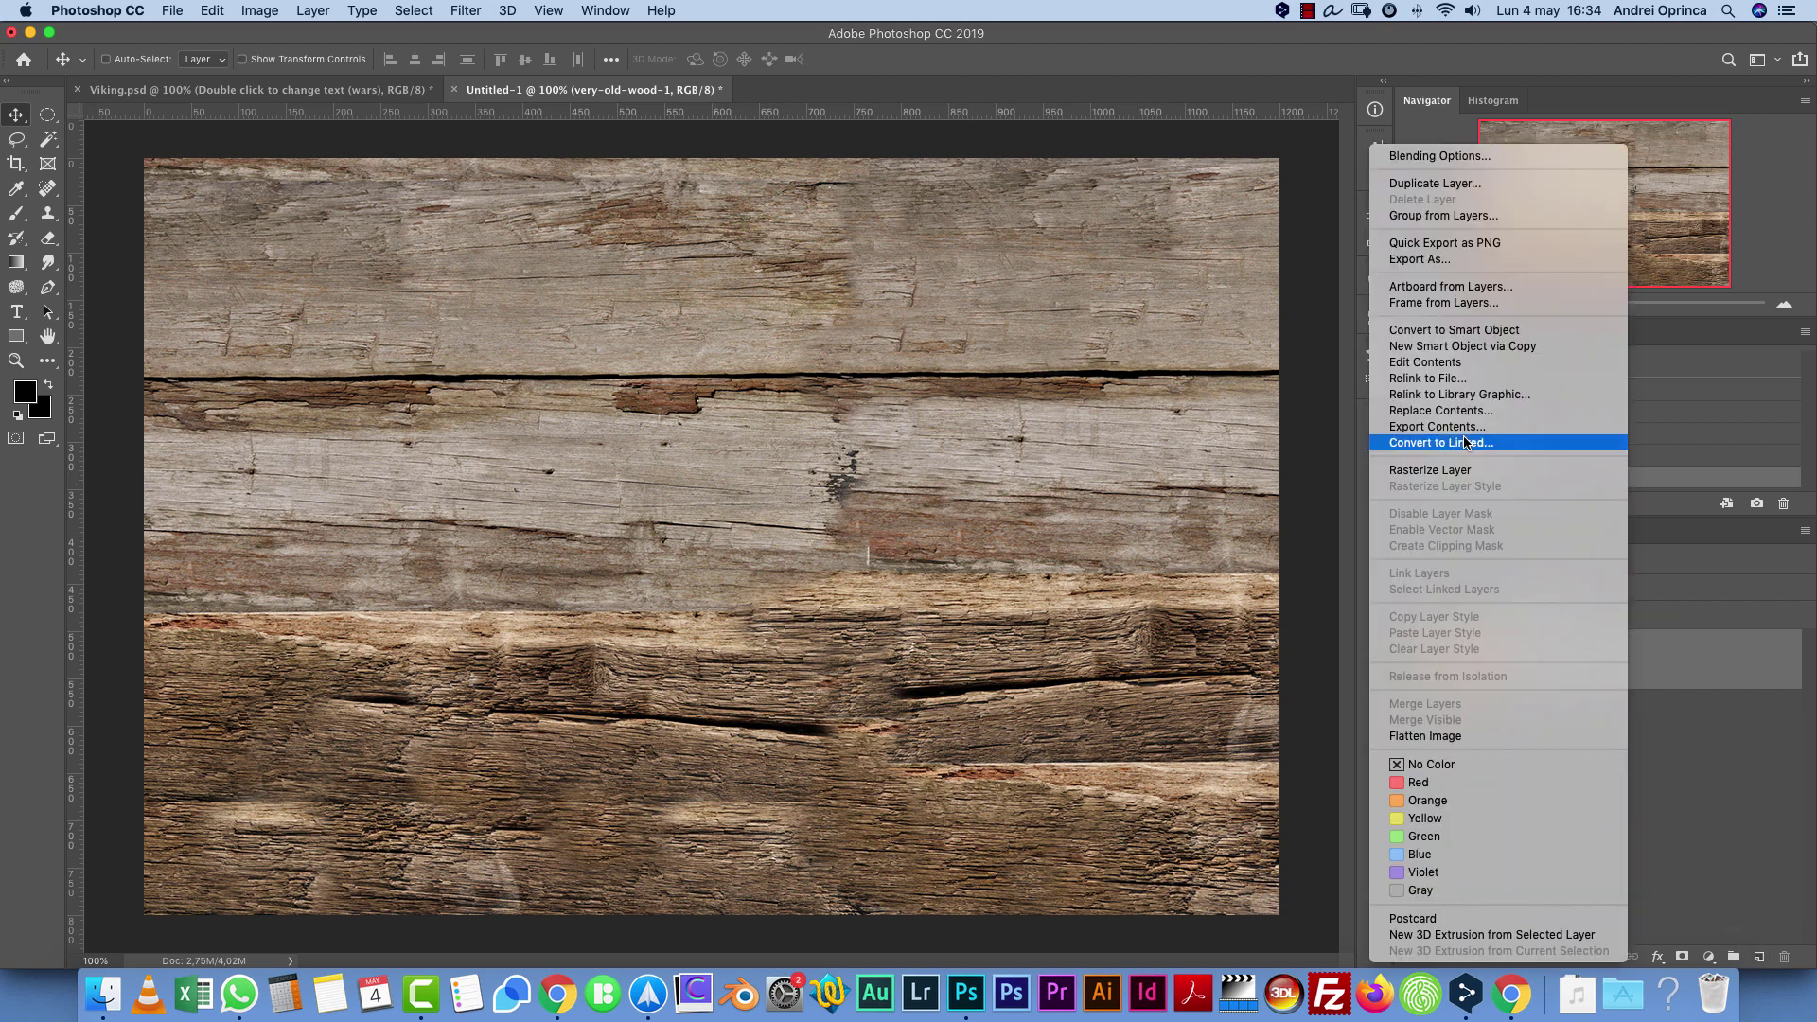
pyautogui.click(601, 12)
# Start the Camera Raw Filter on the wood layer, setting Exposure to -1.25 and Clarity to +36
pyautogui.click(466, 10)
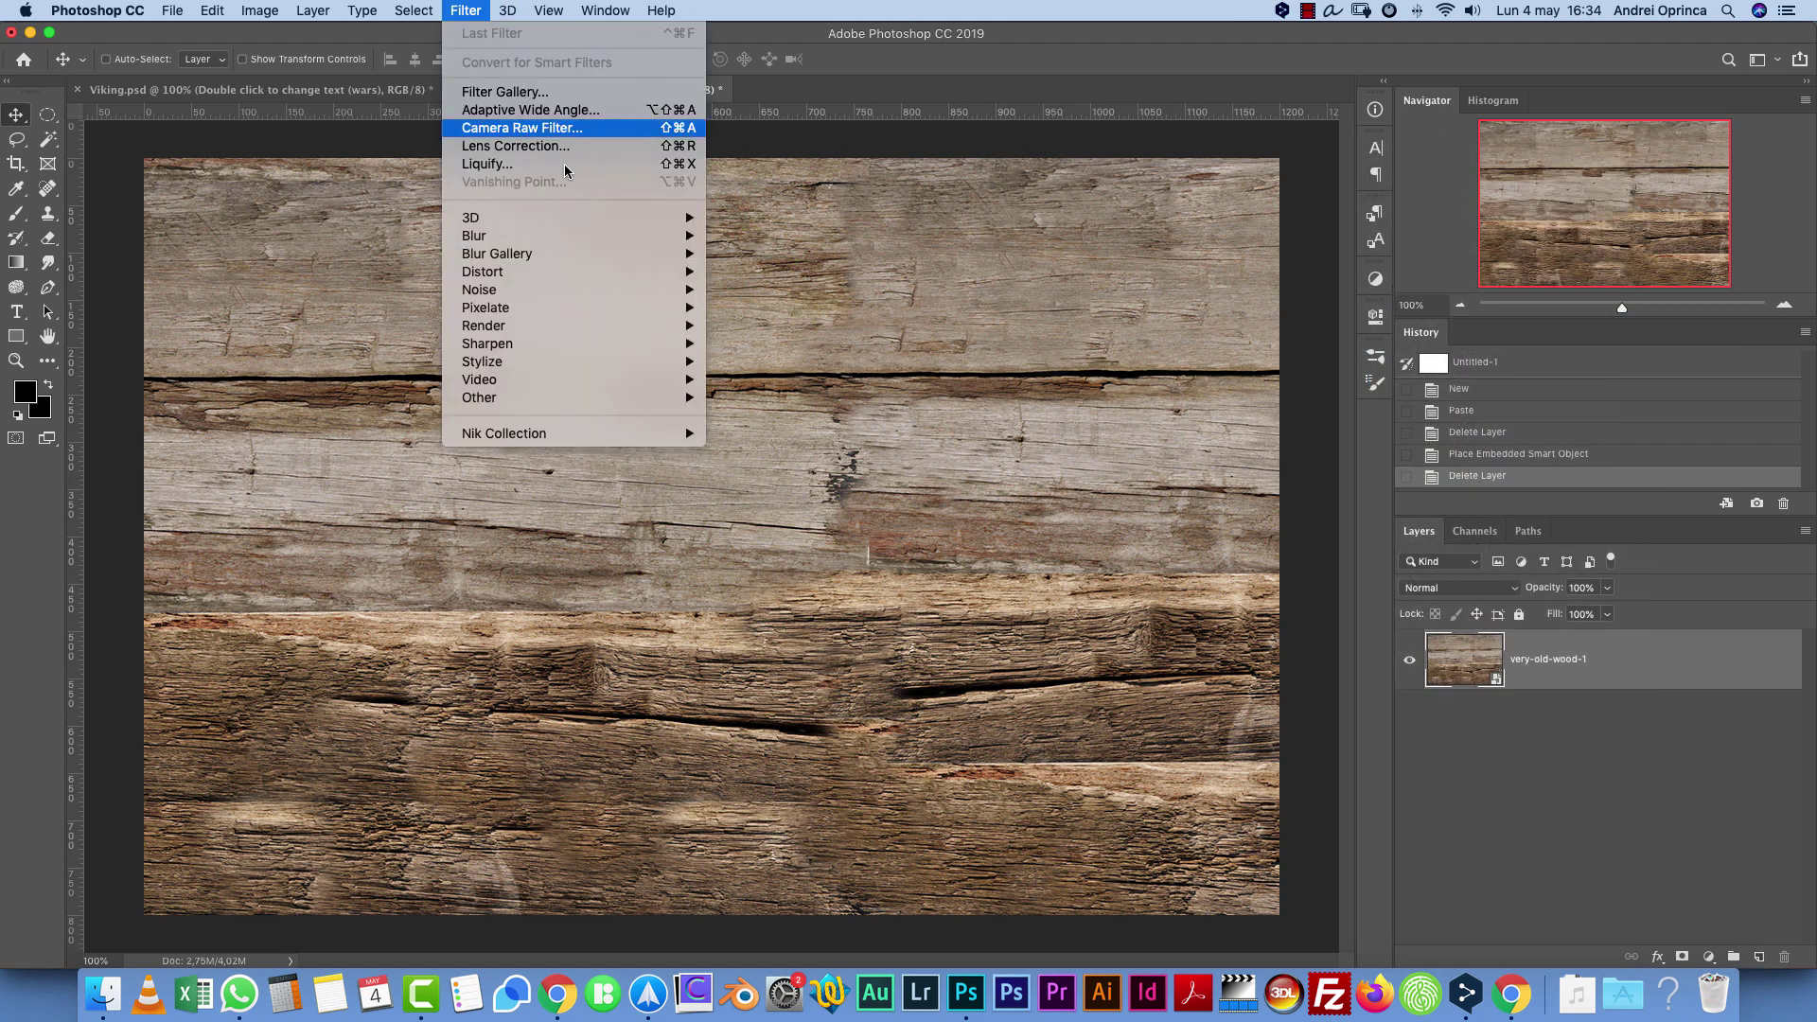
pyautogui.click(1120, 407)
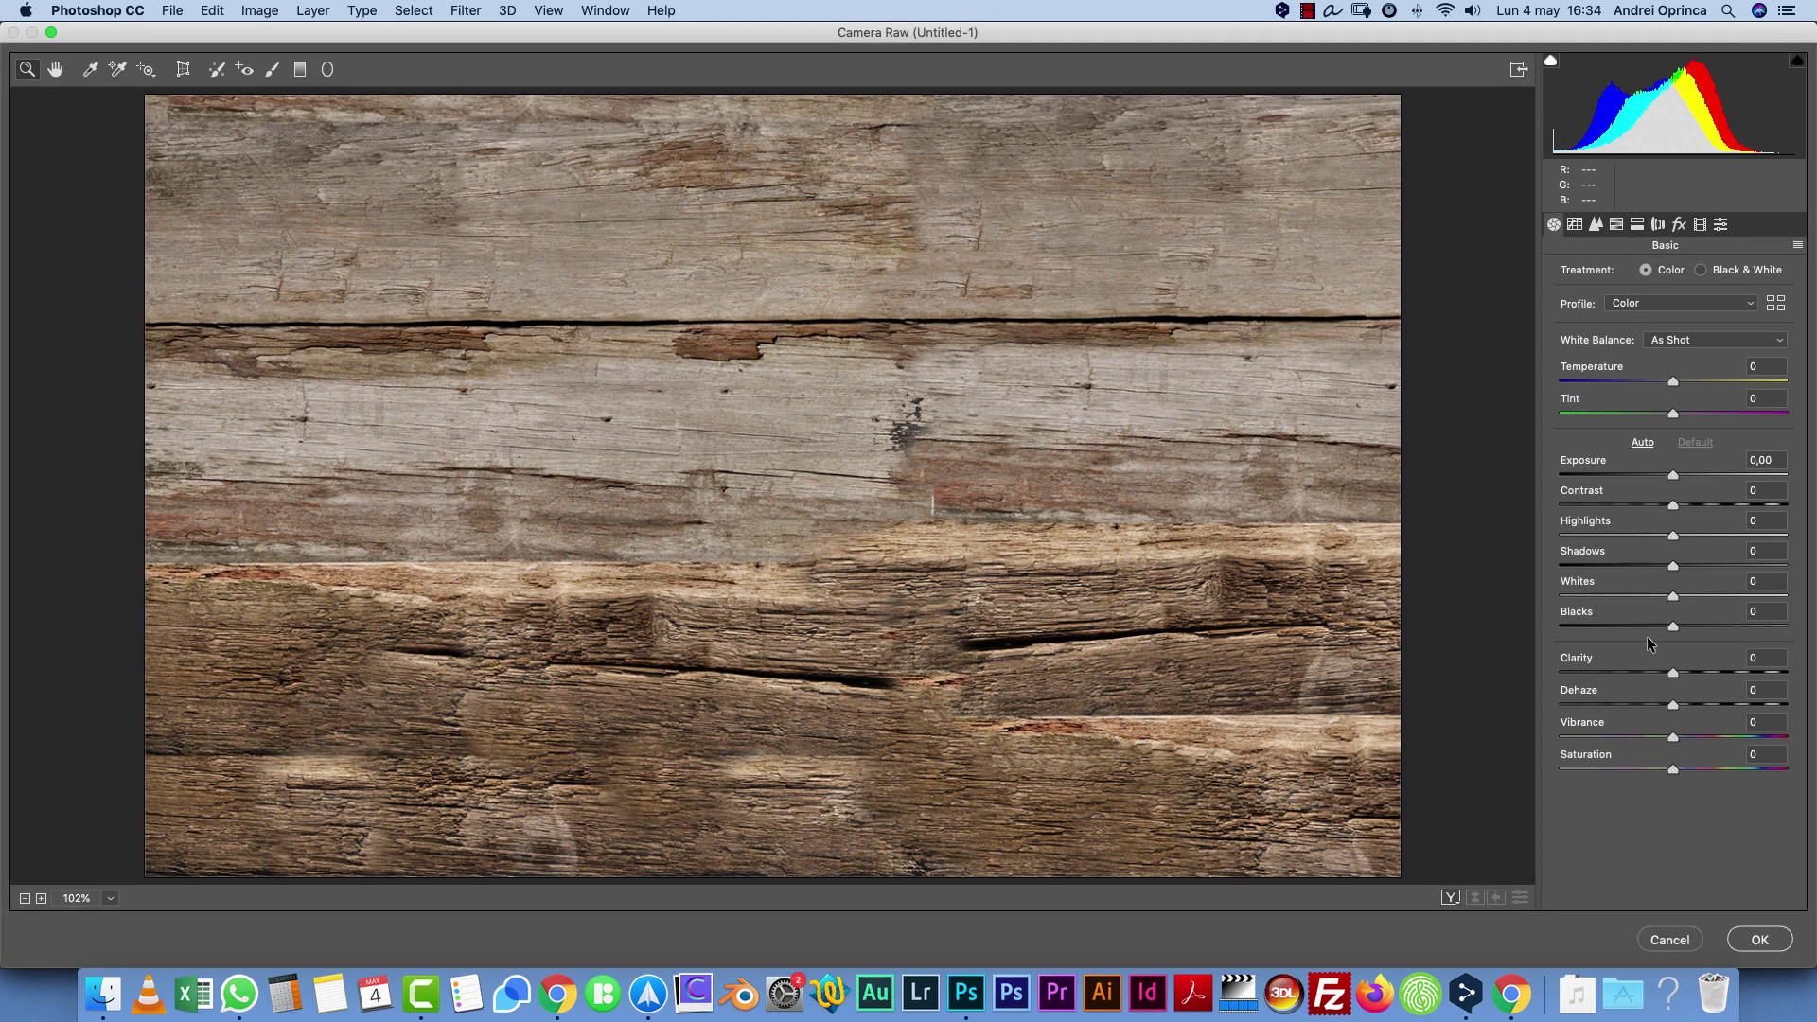
pyautogui.moveTo(1637, 475); pyautogui.dragTo(1642, 471)
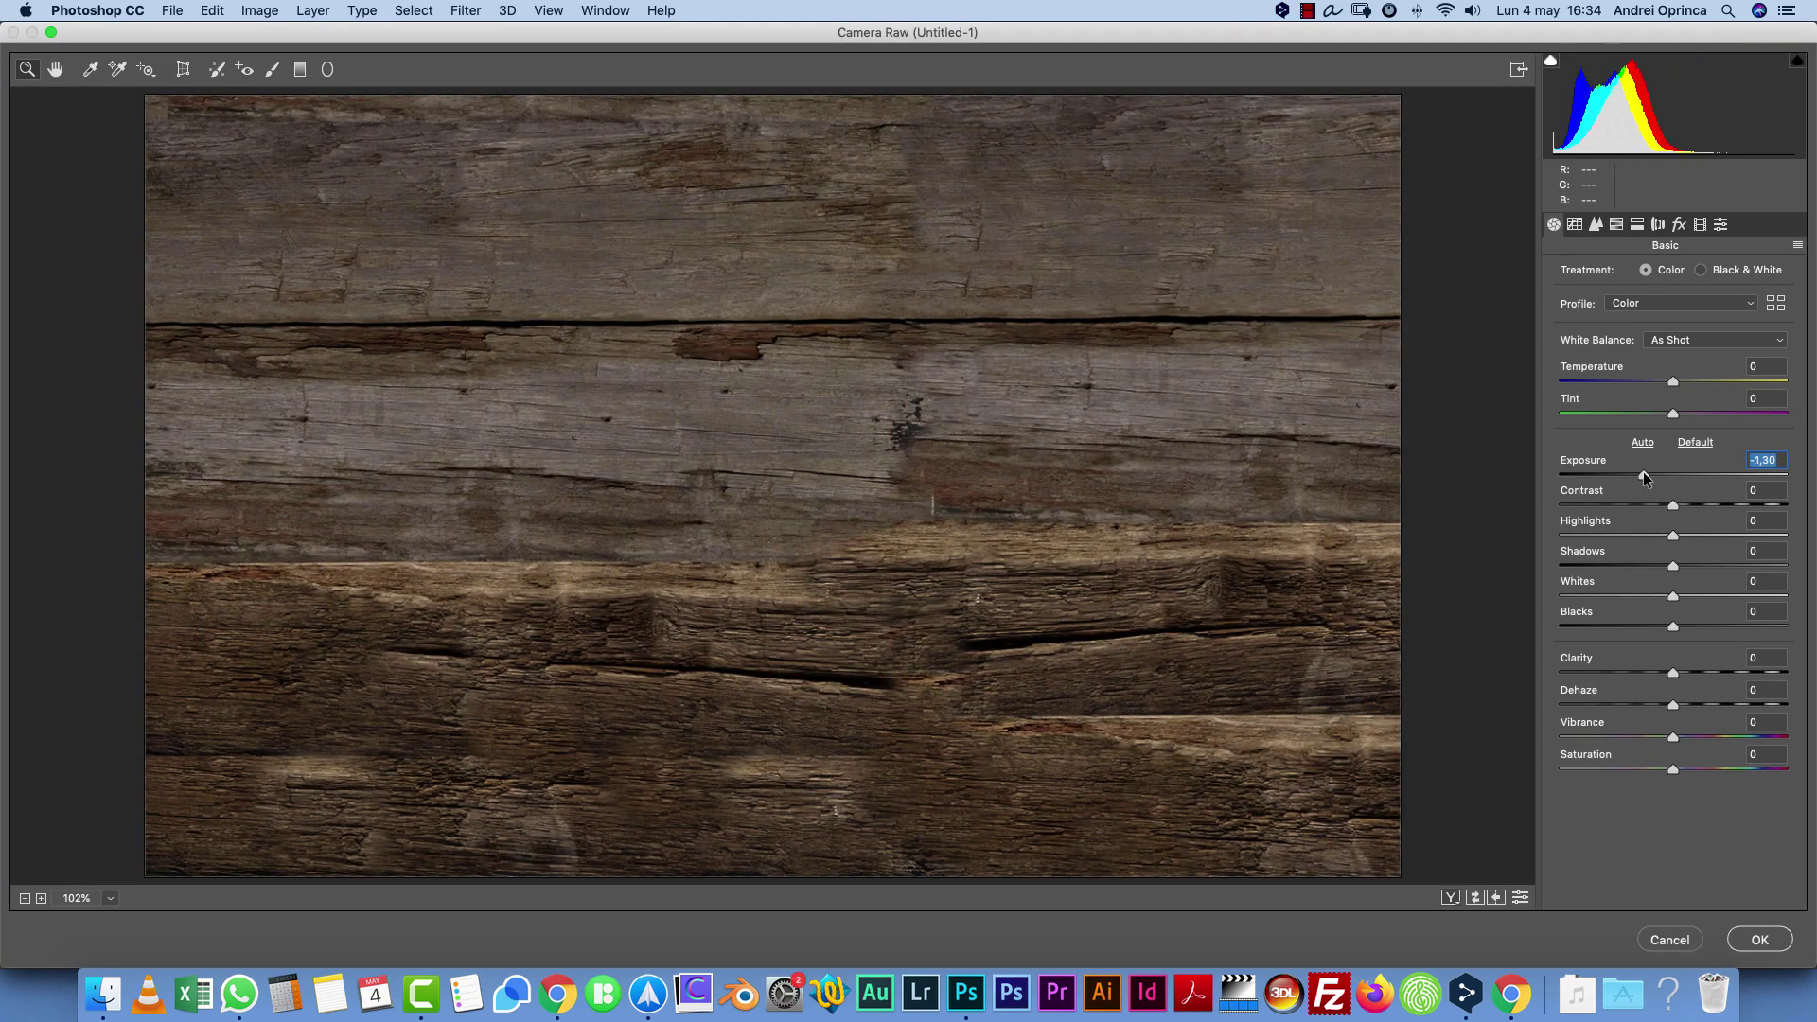
pyautogui.moveTo(1673, 673); pyautogui.dragTo(1712, 673)
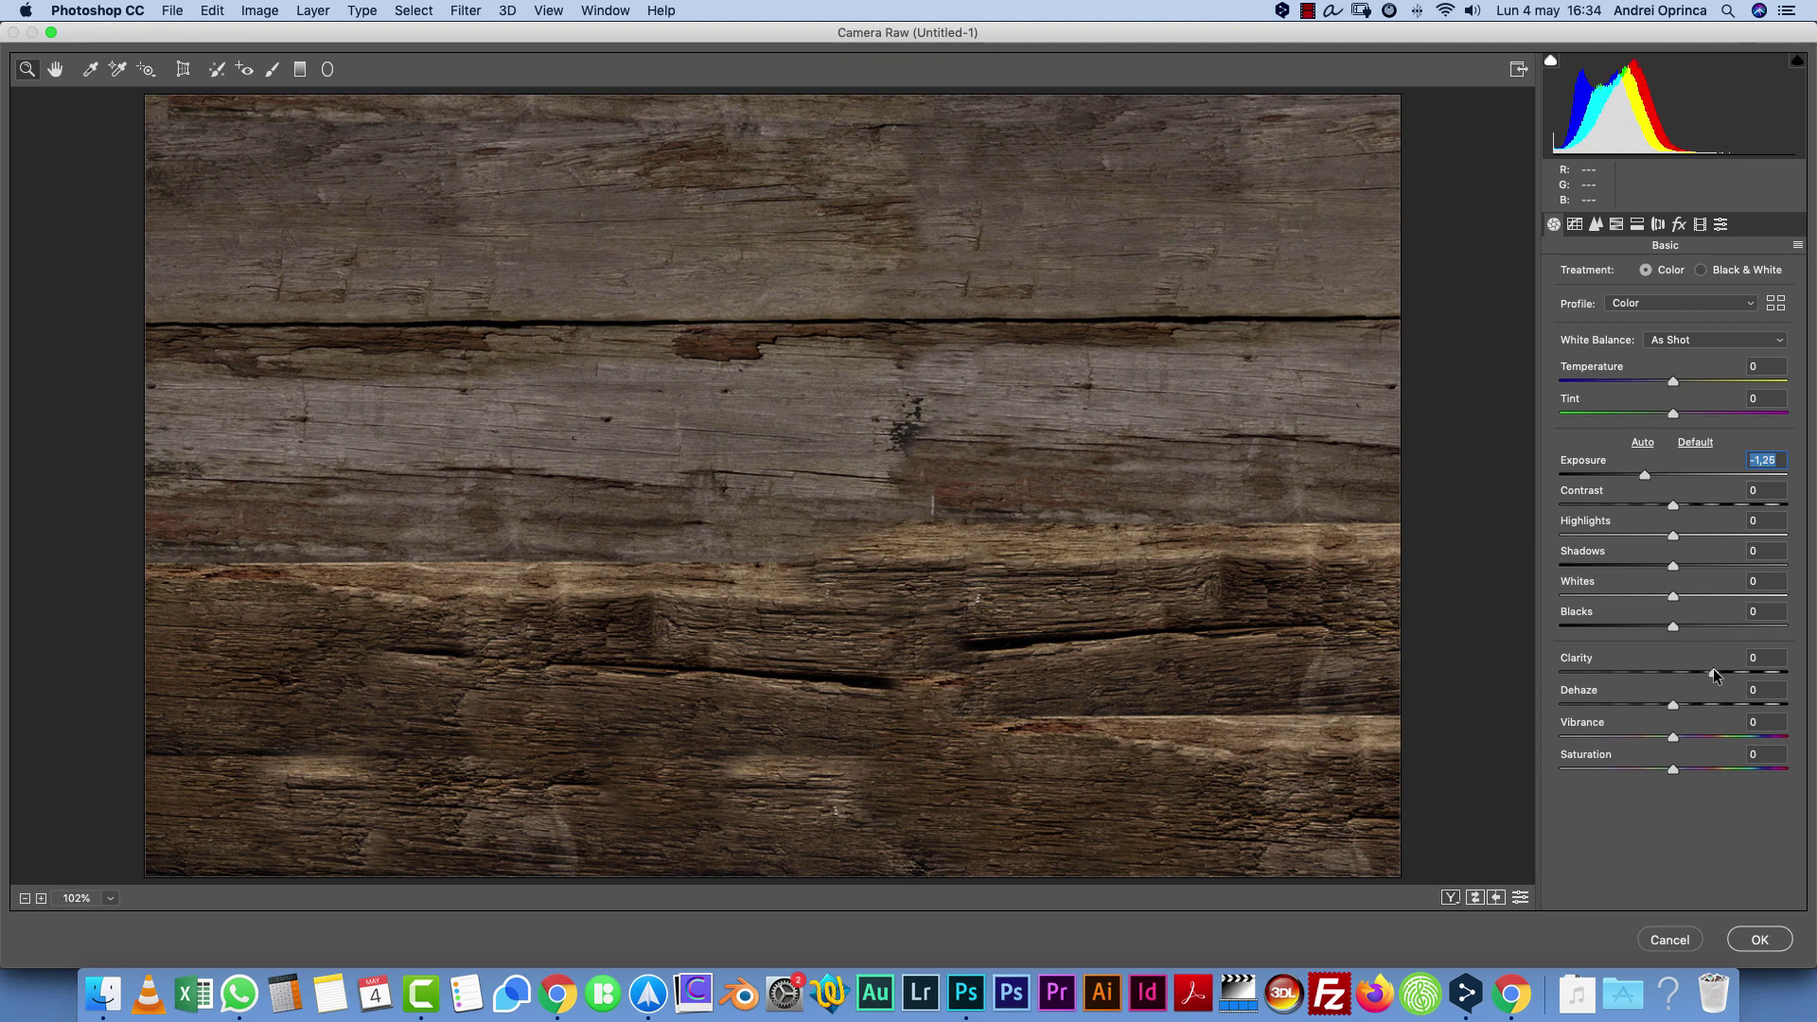
# Add a post-crop vignette with Amount -54, Midpoint 32, Roundness +48 and Highlights 100, and raise its Feather
pyautogui.click(1679, 224)
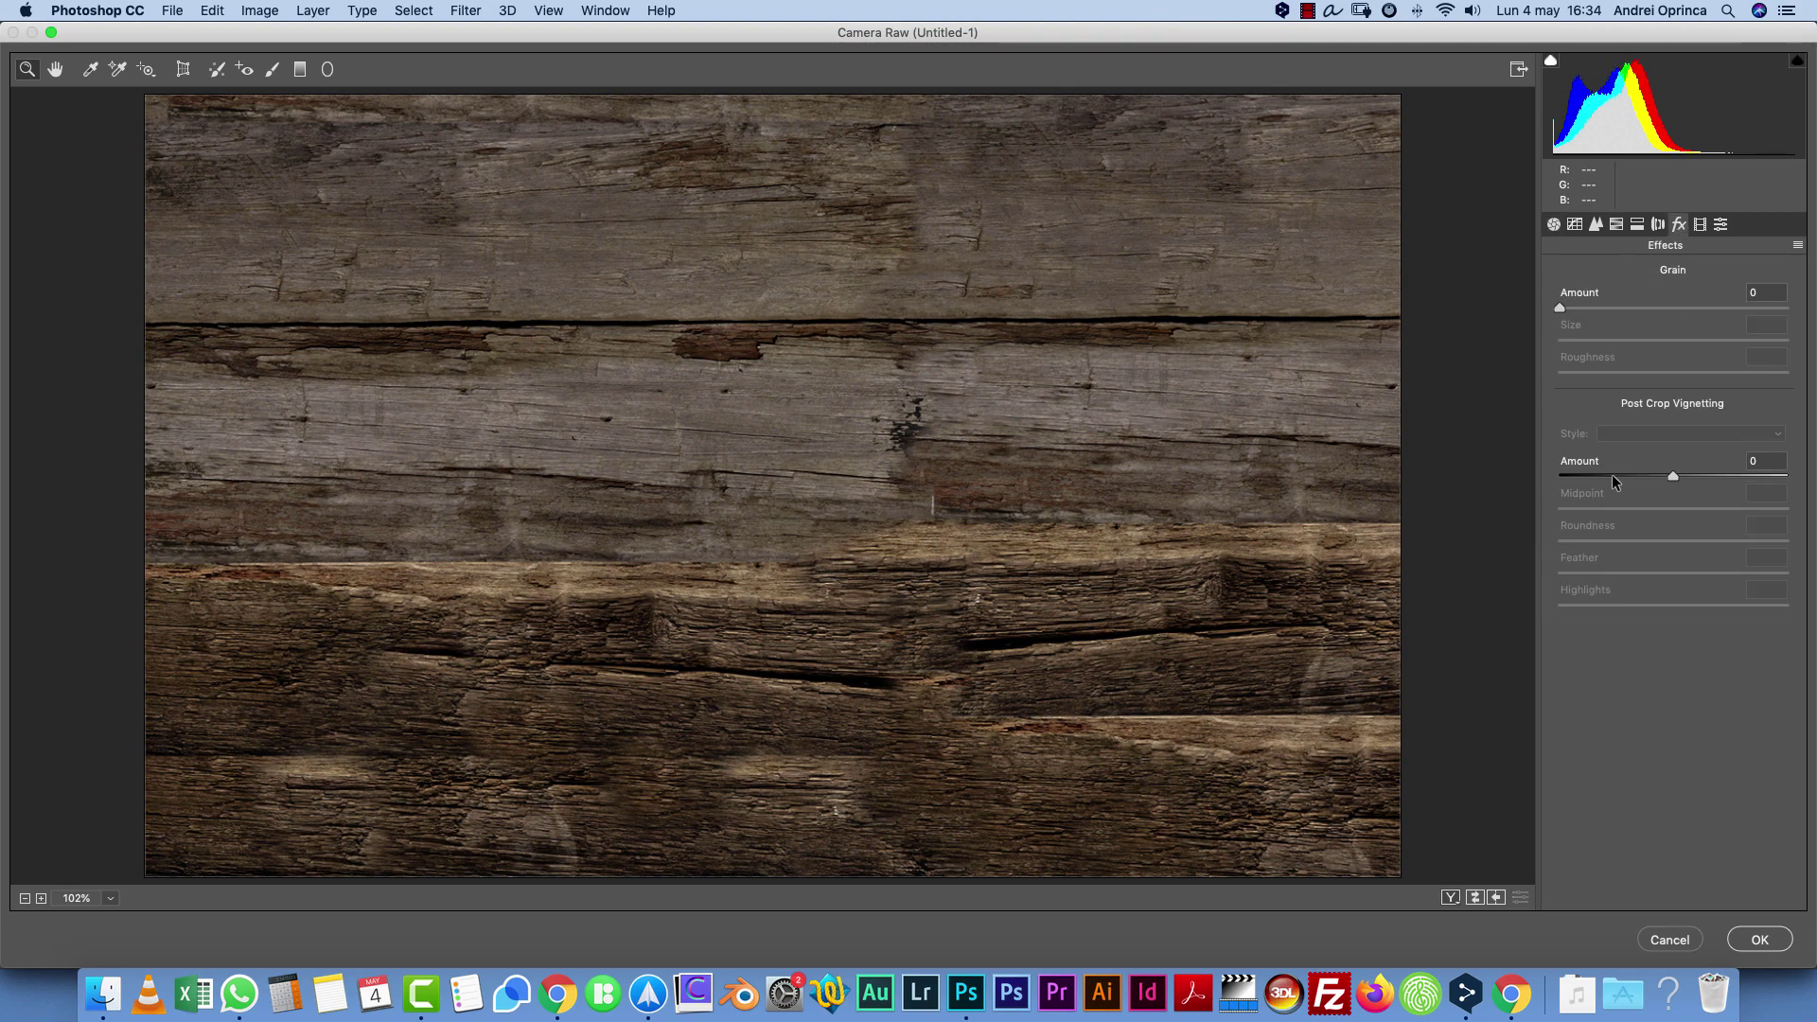
pyautogui.click(1610, 474)
pyautogui.click(1582, 509)
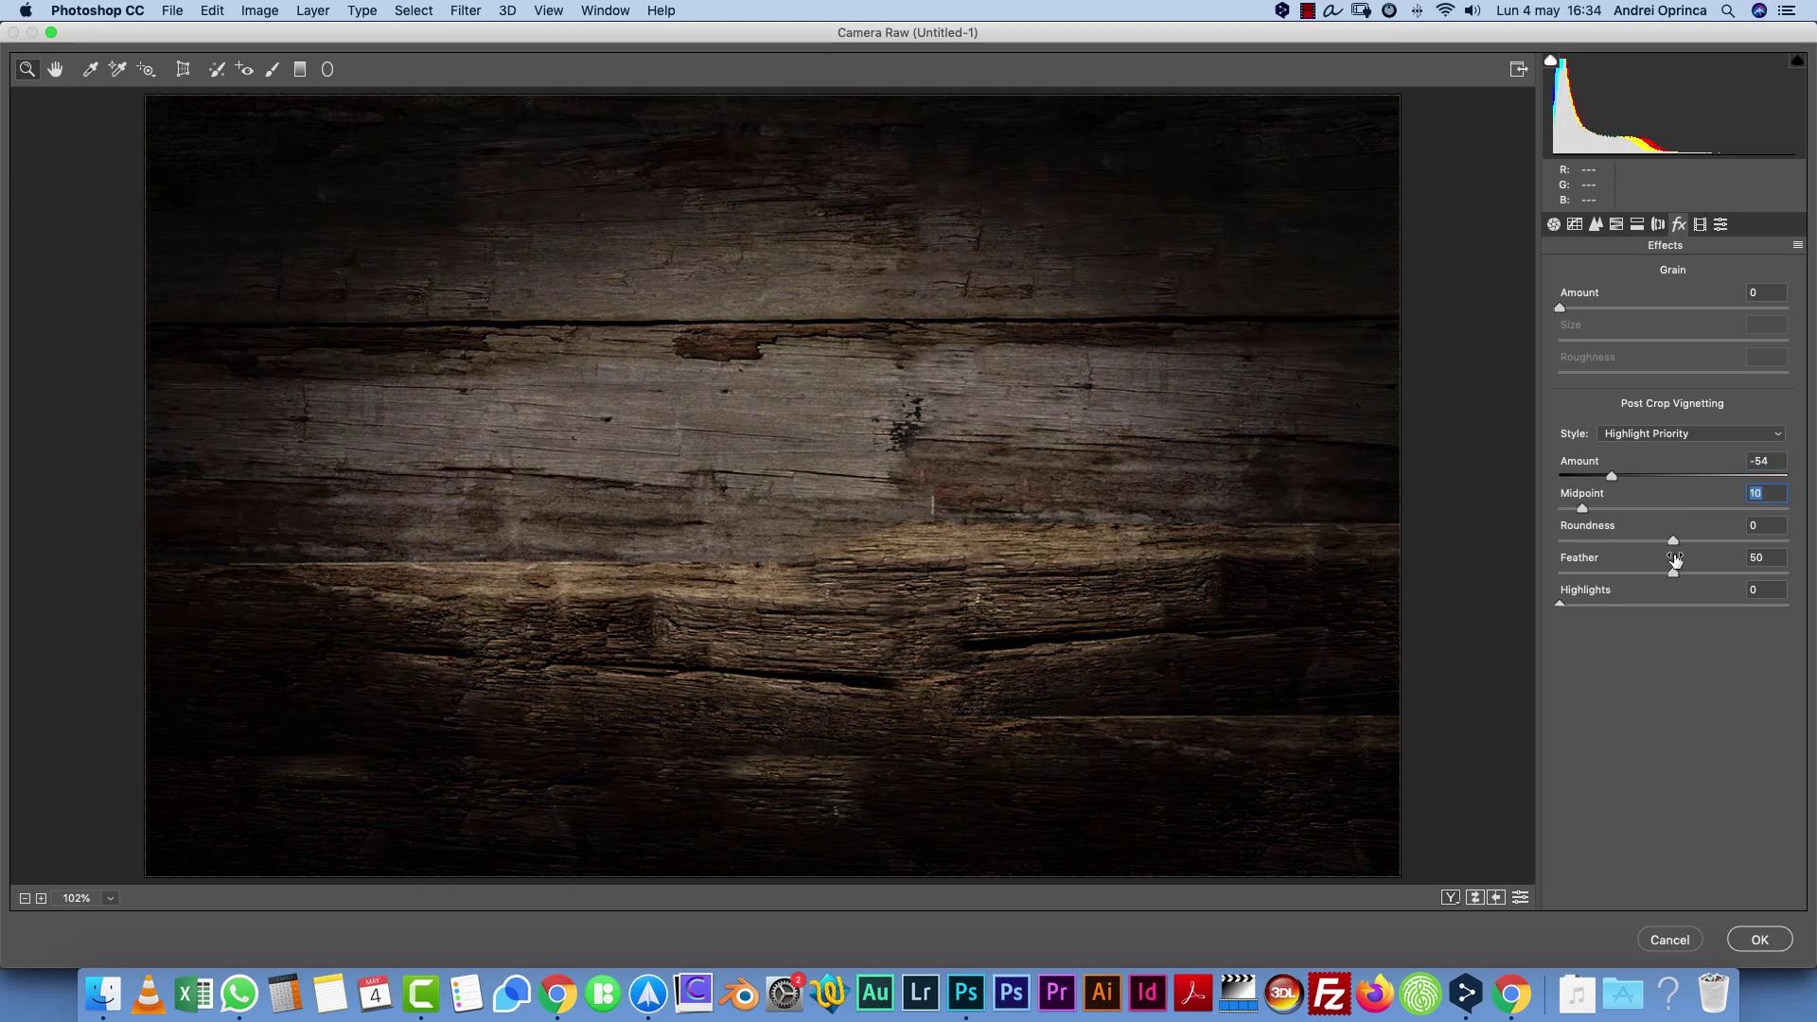
pyautogui.click(1727, 541)
pyautogui.click(1632, 509)
pyautogui.click(1784, 605)
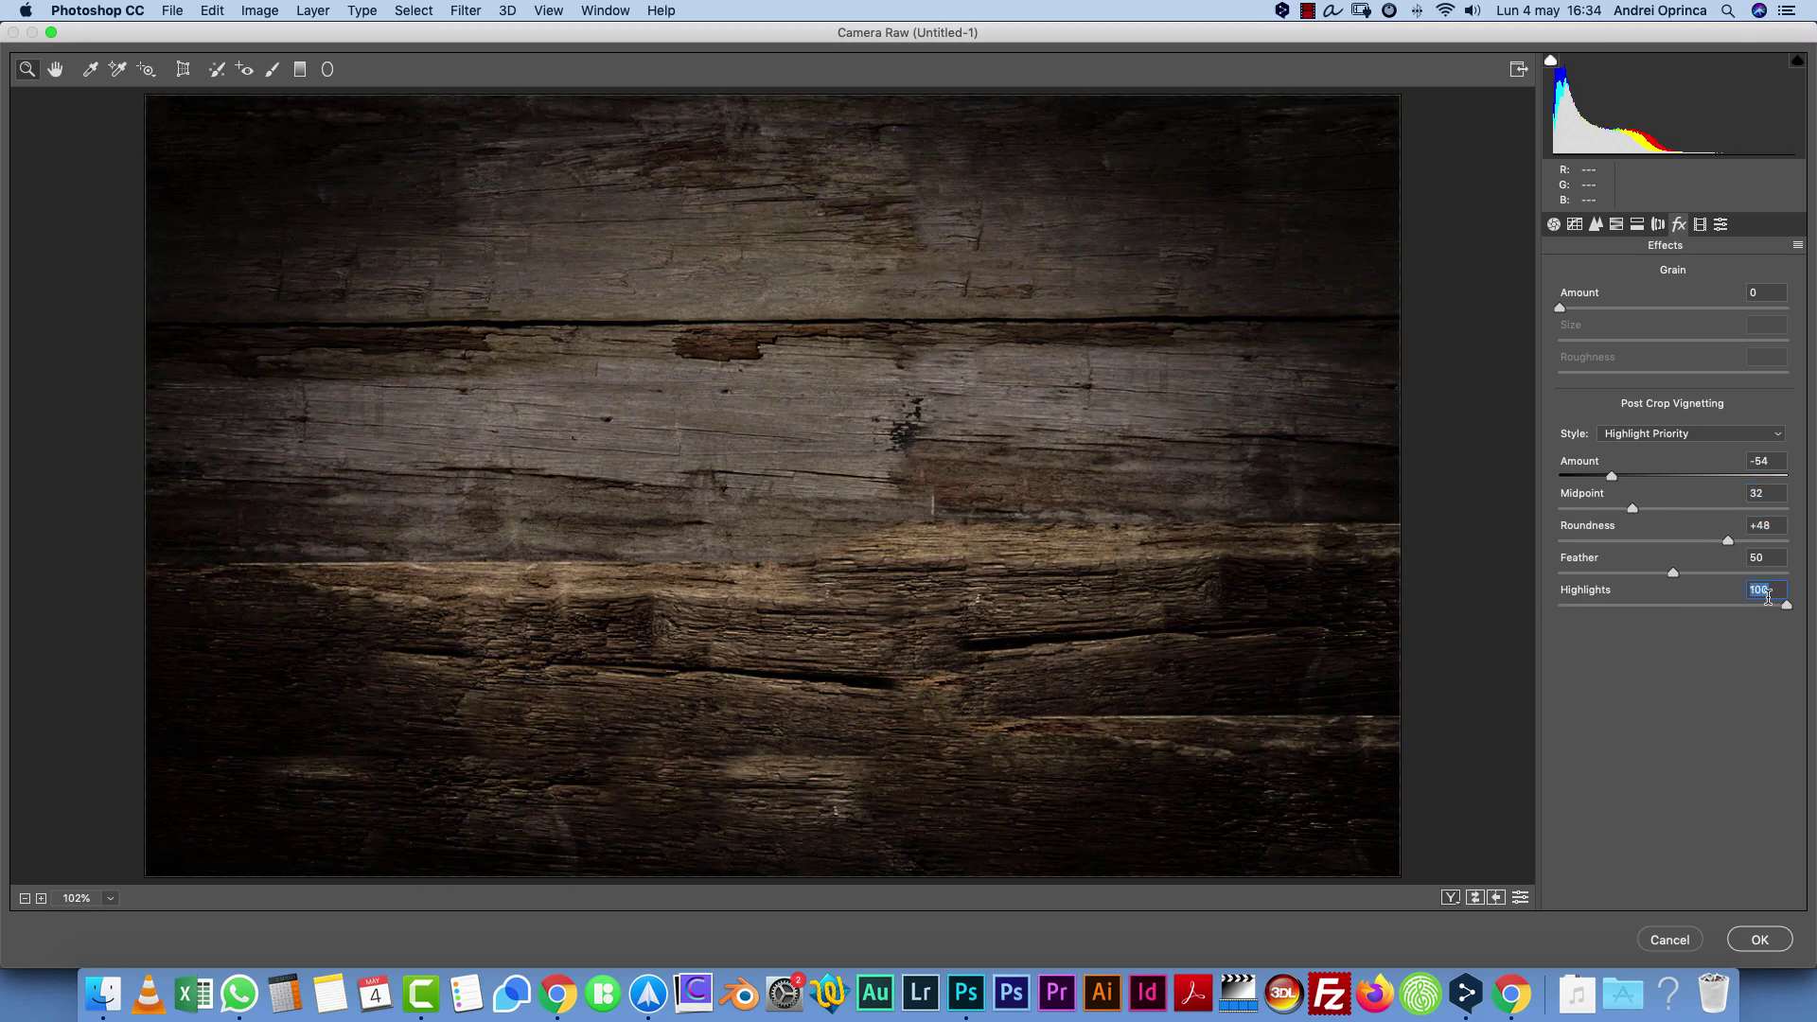
pyautogui.click(1766, 571)
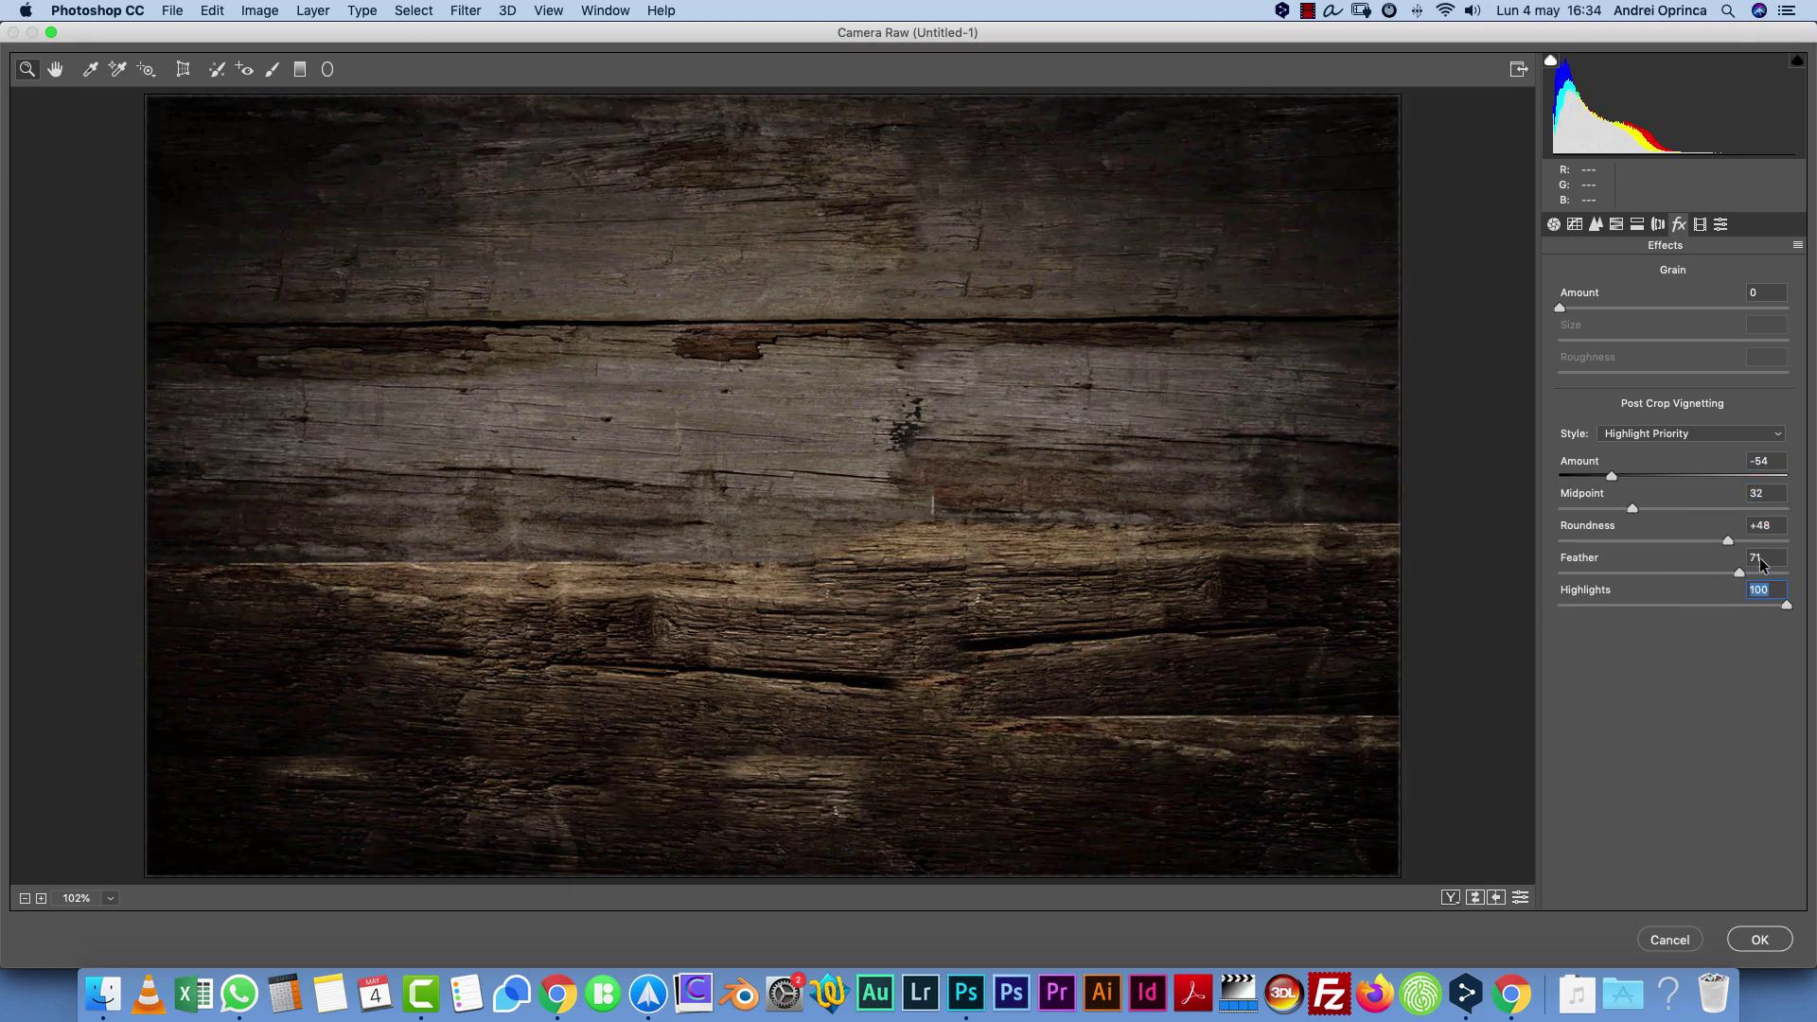
# Split-tone the wood with highlights at hue 44, saturation 7 and shadows at hue 222, saturation 18
pyautogui.click(1631, 225)
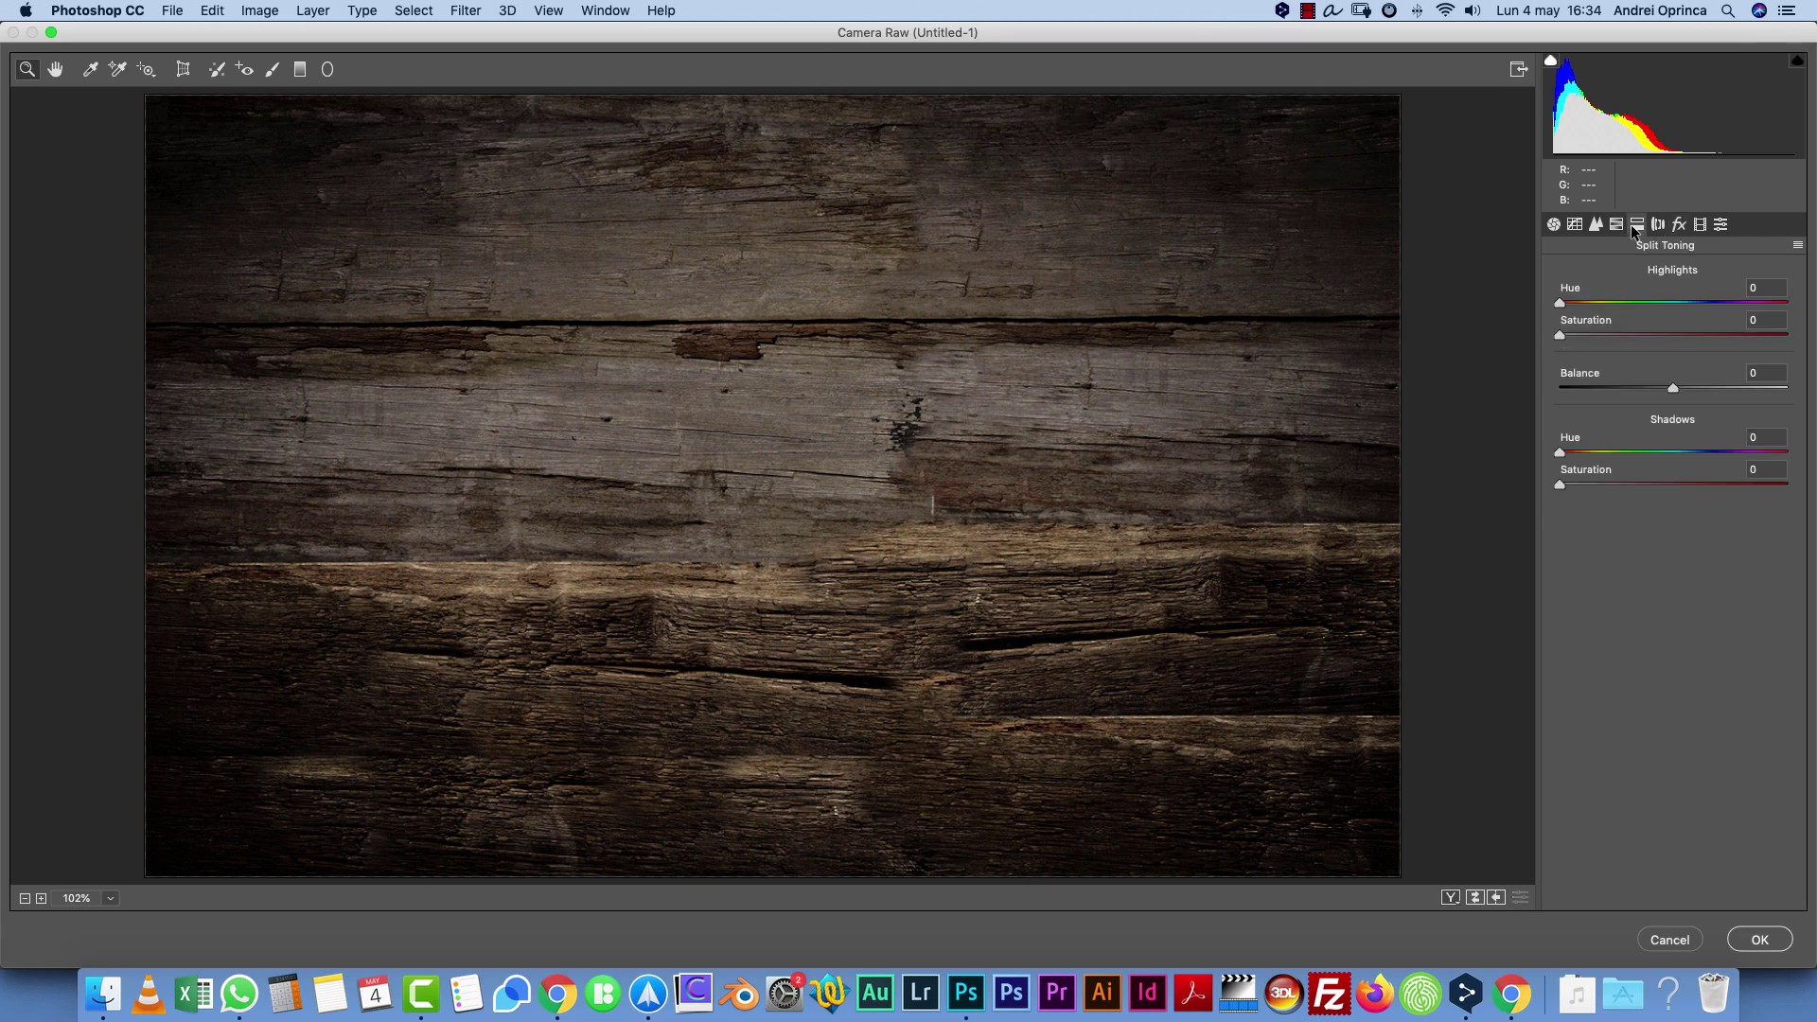
pyautogui.click(1586, 303)
pyautogui.click(1575, 335)
pyautogui.click(1722, 452)
pyautogui.click(1600, 484)
pyautogui.click(1699, 452)
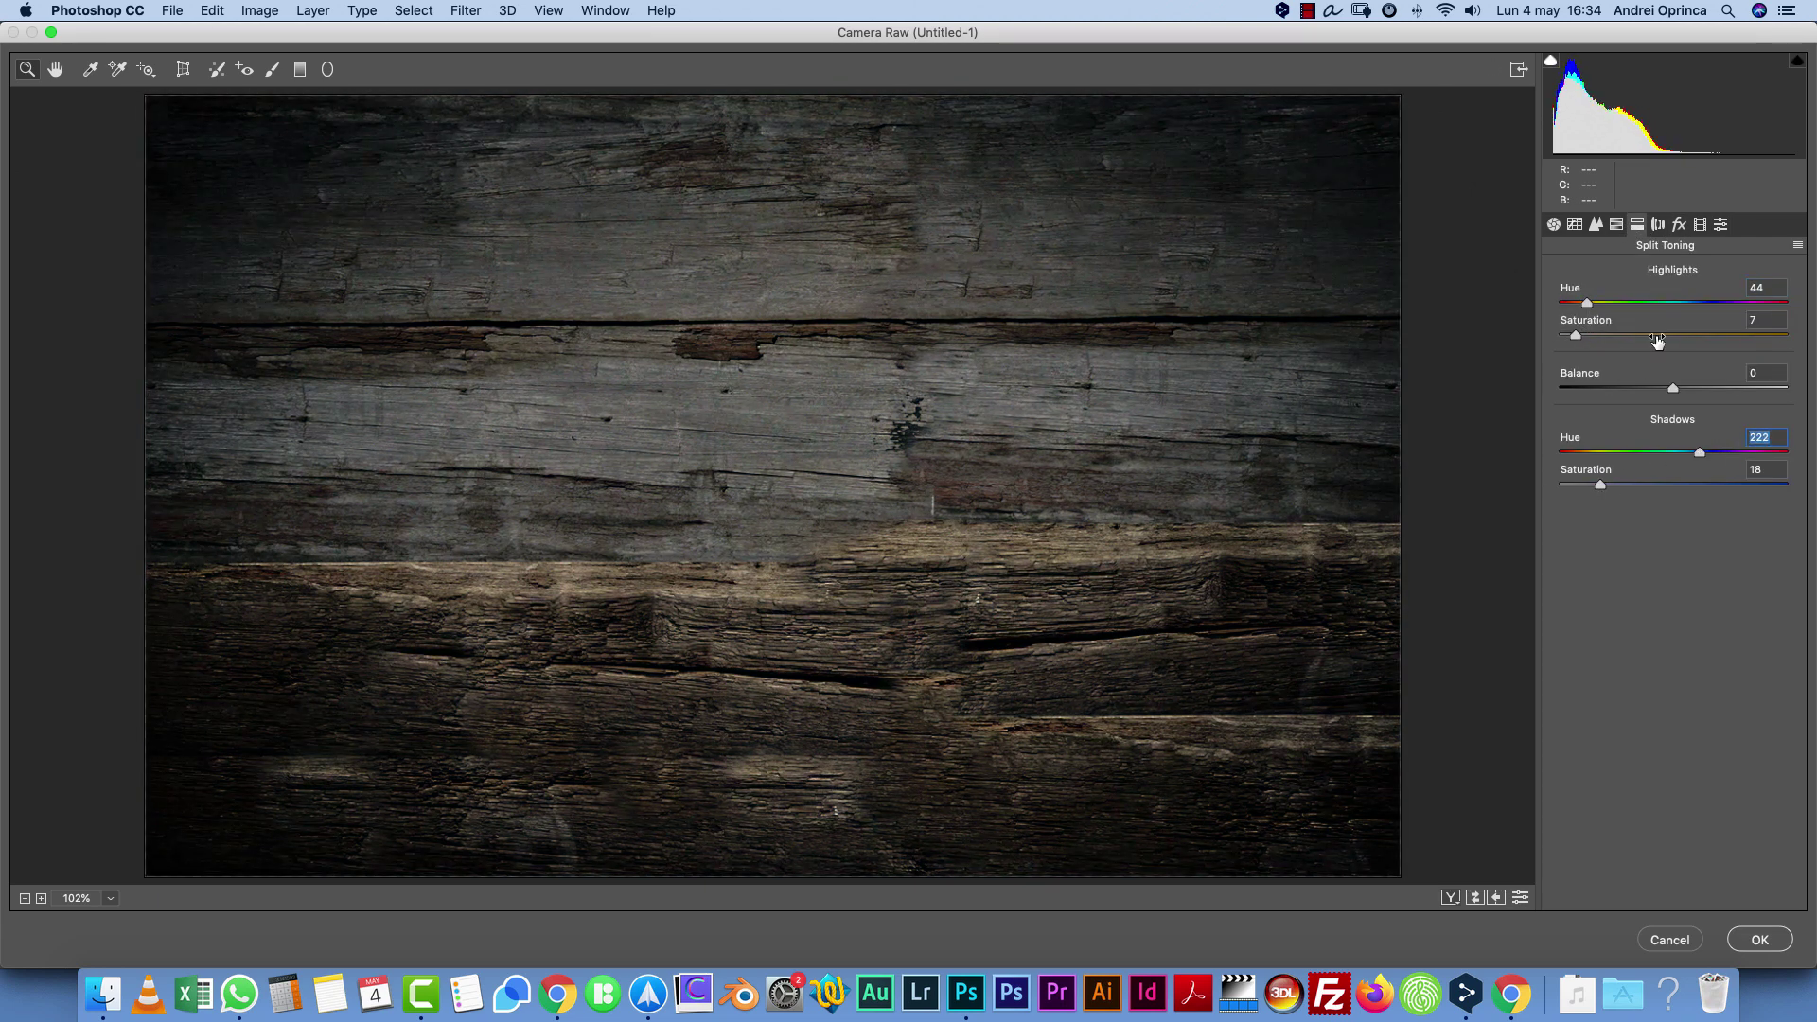
# Raise the Exposure to -1.10, lower the Shadows and apply the Camera Raw Filter
pyautogui.click(1553, 225)
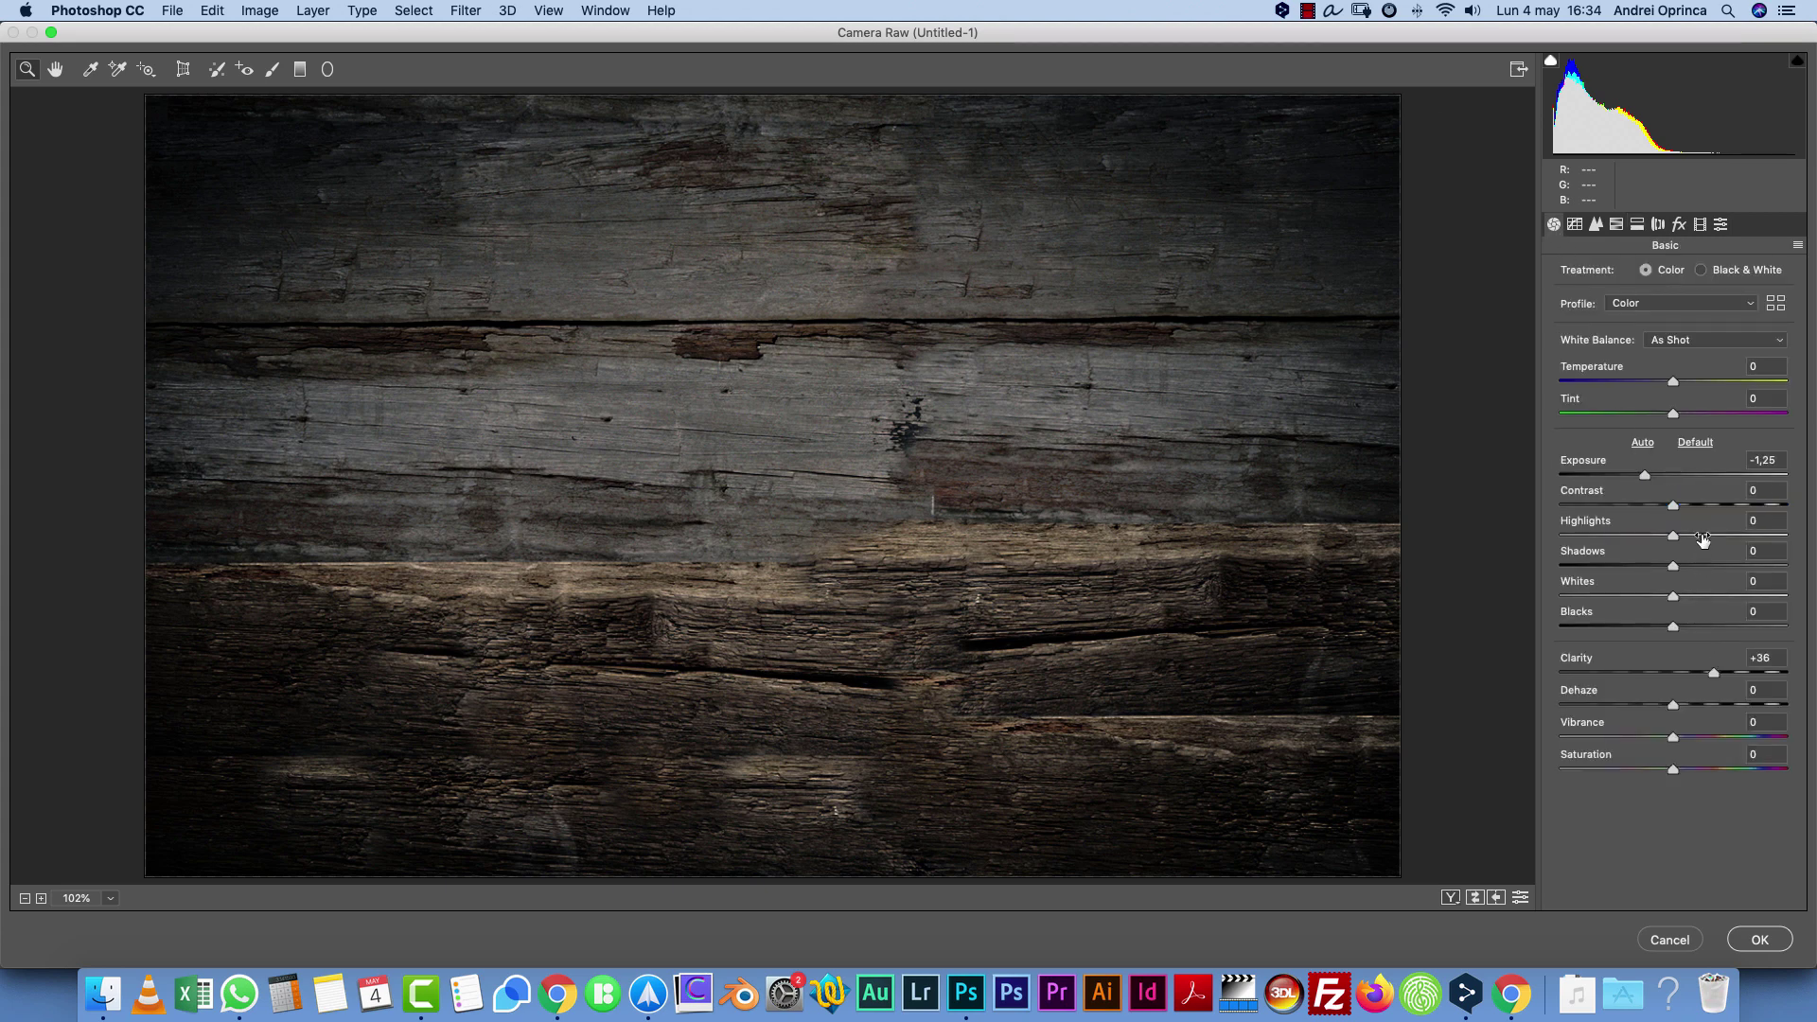
pyautogui.moveTo(1644, 473); pyautogui.dragTo(1646, 474)
pyautogui.moveTo(1673, 566); pyautogui.dragTo(1587, 559)
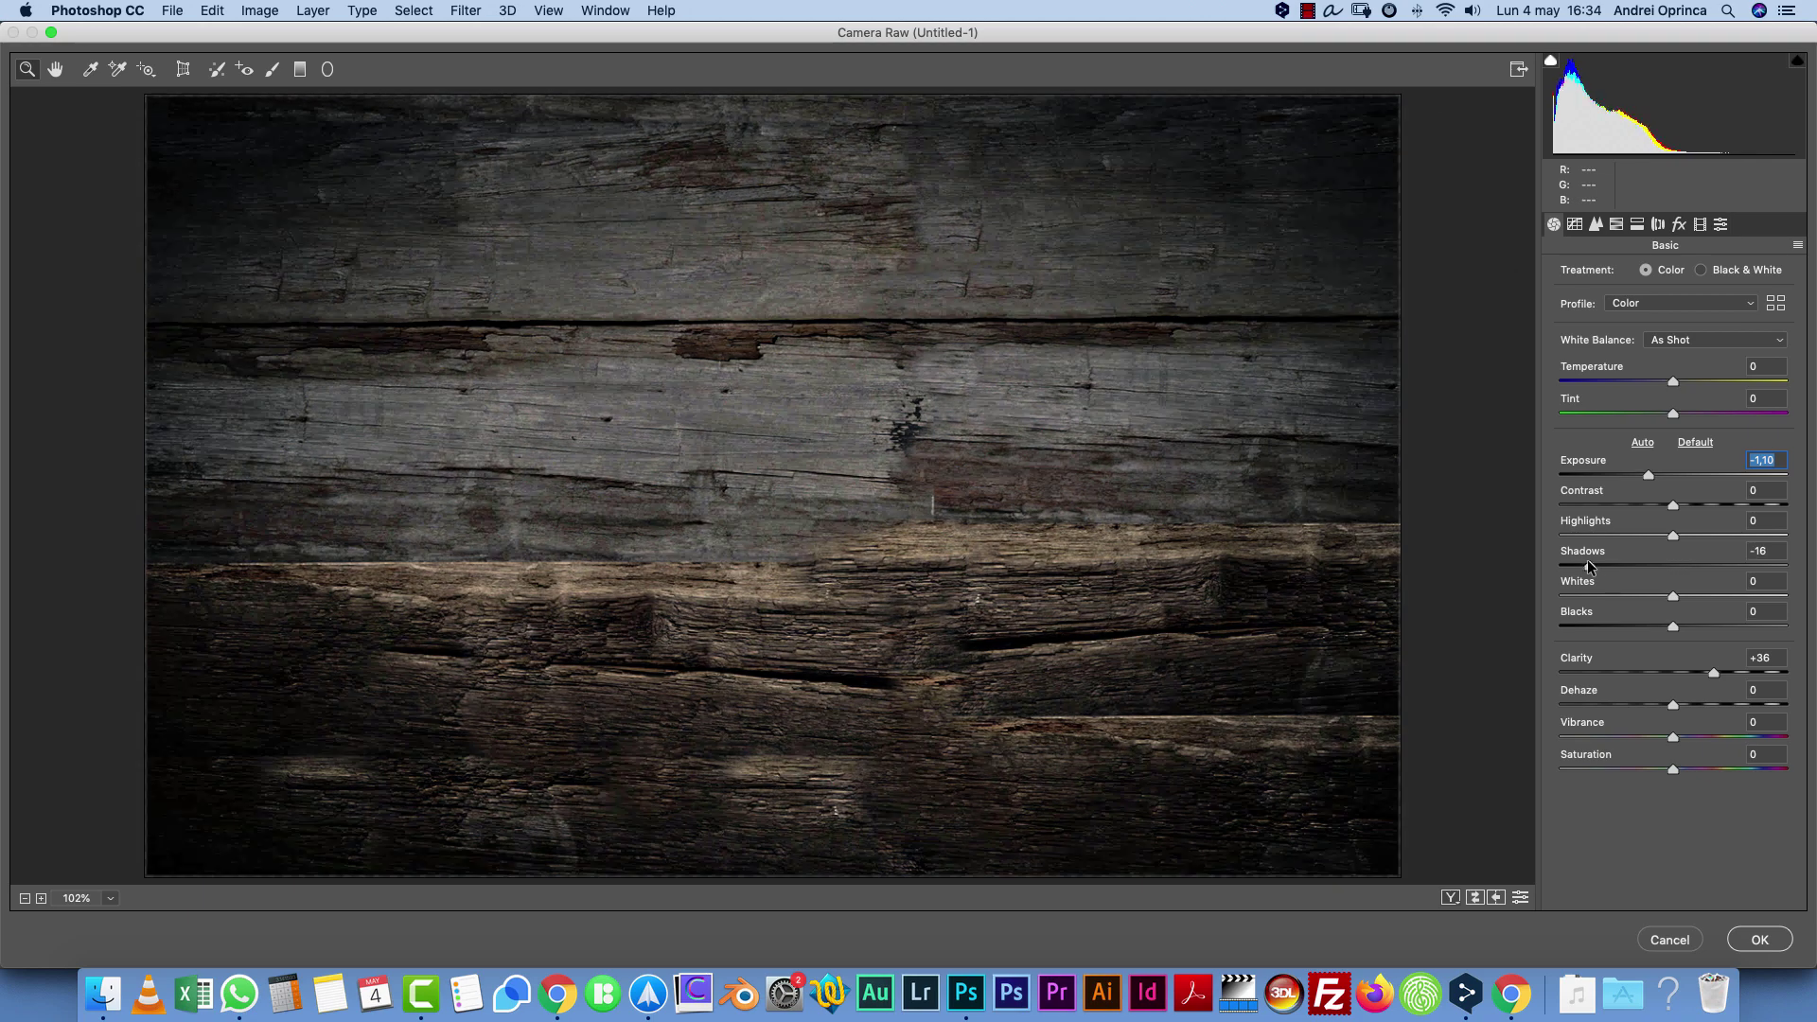
pyautogui.press('Return')
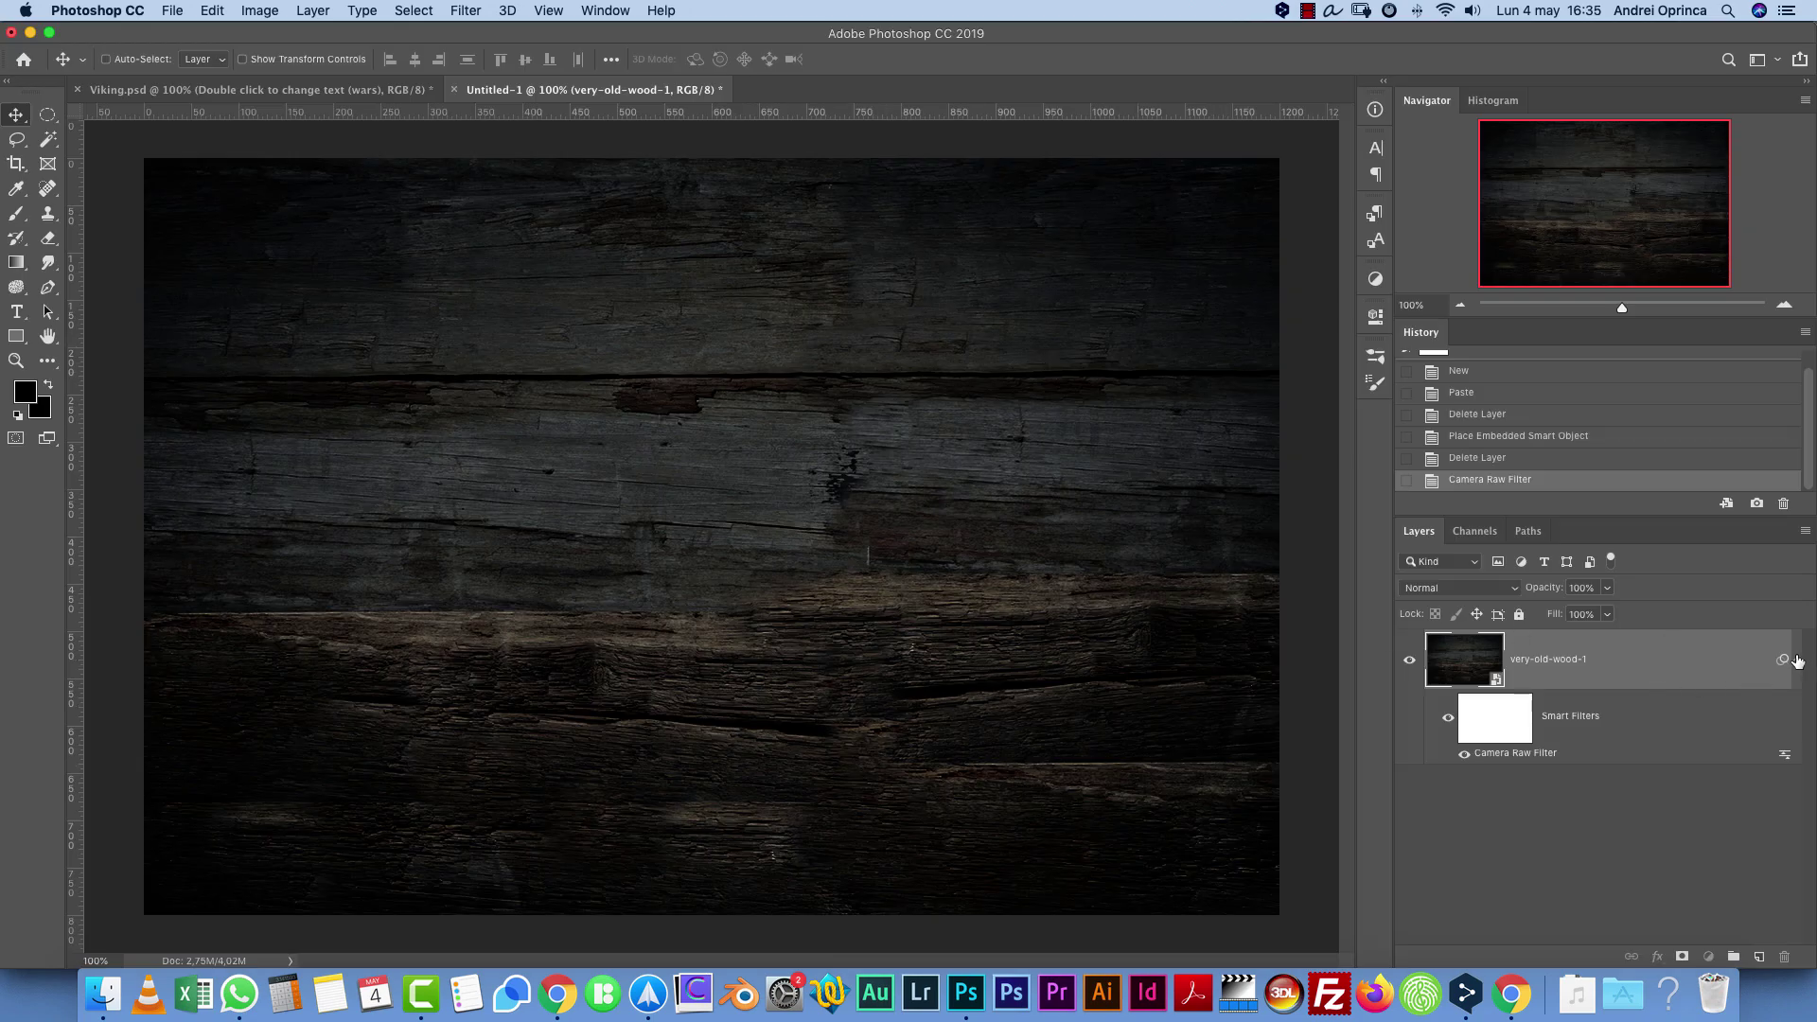
# Collapse the wood layer's smart filter list and add a new empty layer above it
pyautogui.click(1797, 660)
pyautogui.click(1759, 957)
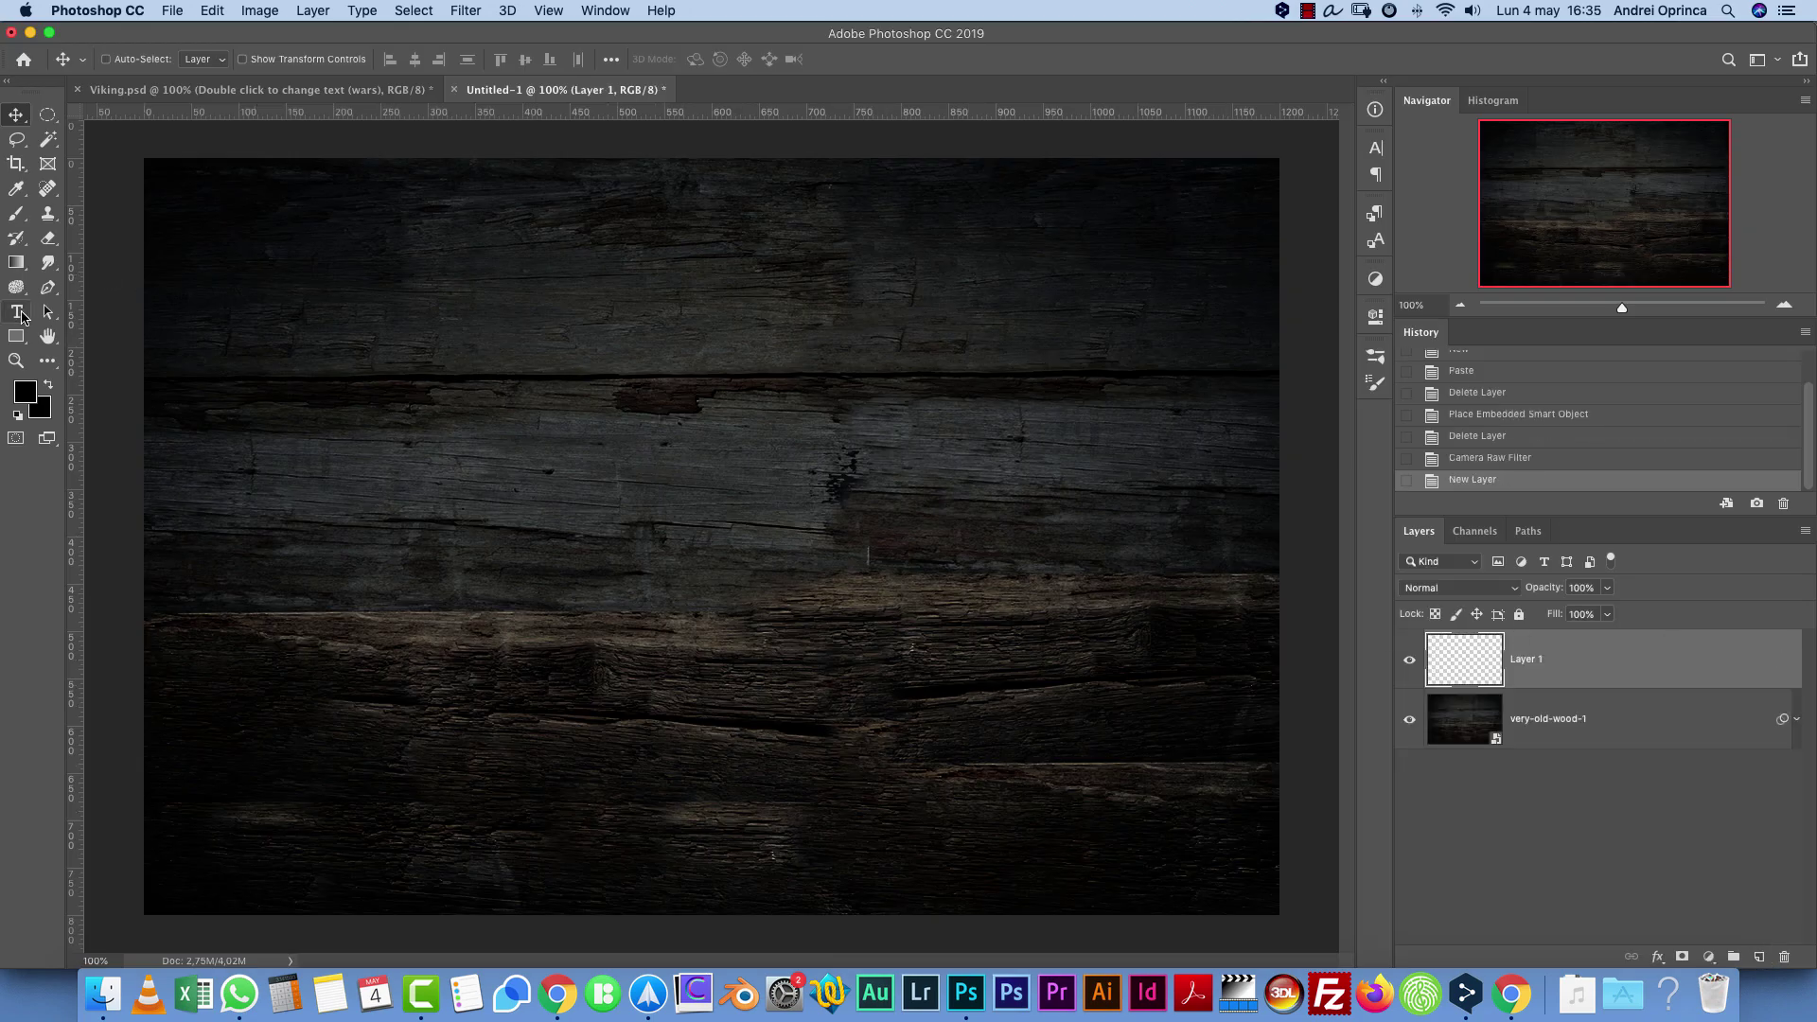
# Add the text VIKING over the upper wood planks in the PR Viking font at 150 px
pyautogui.click(17, 313)
pyautogui.click(388, 91)
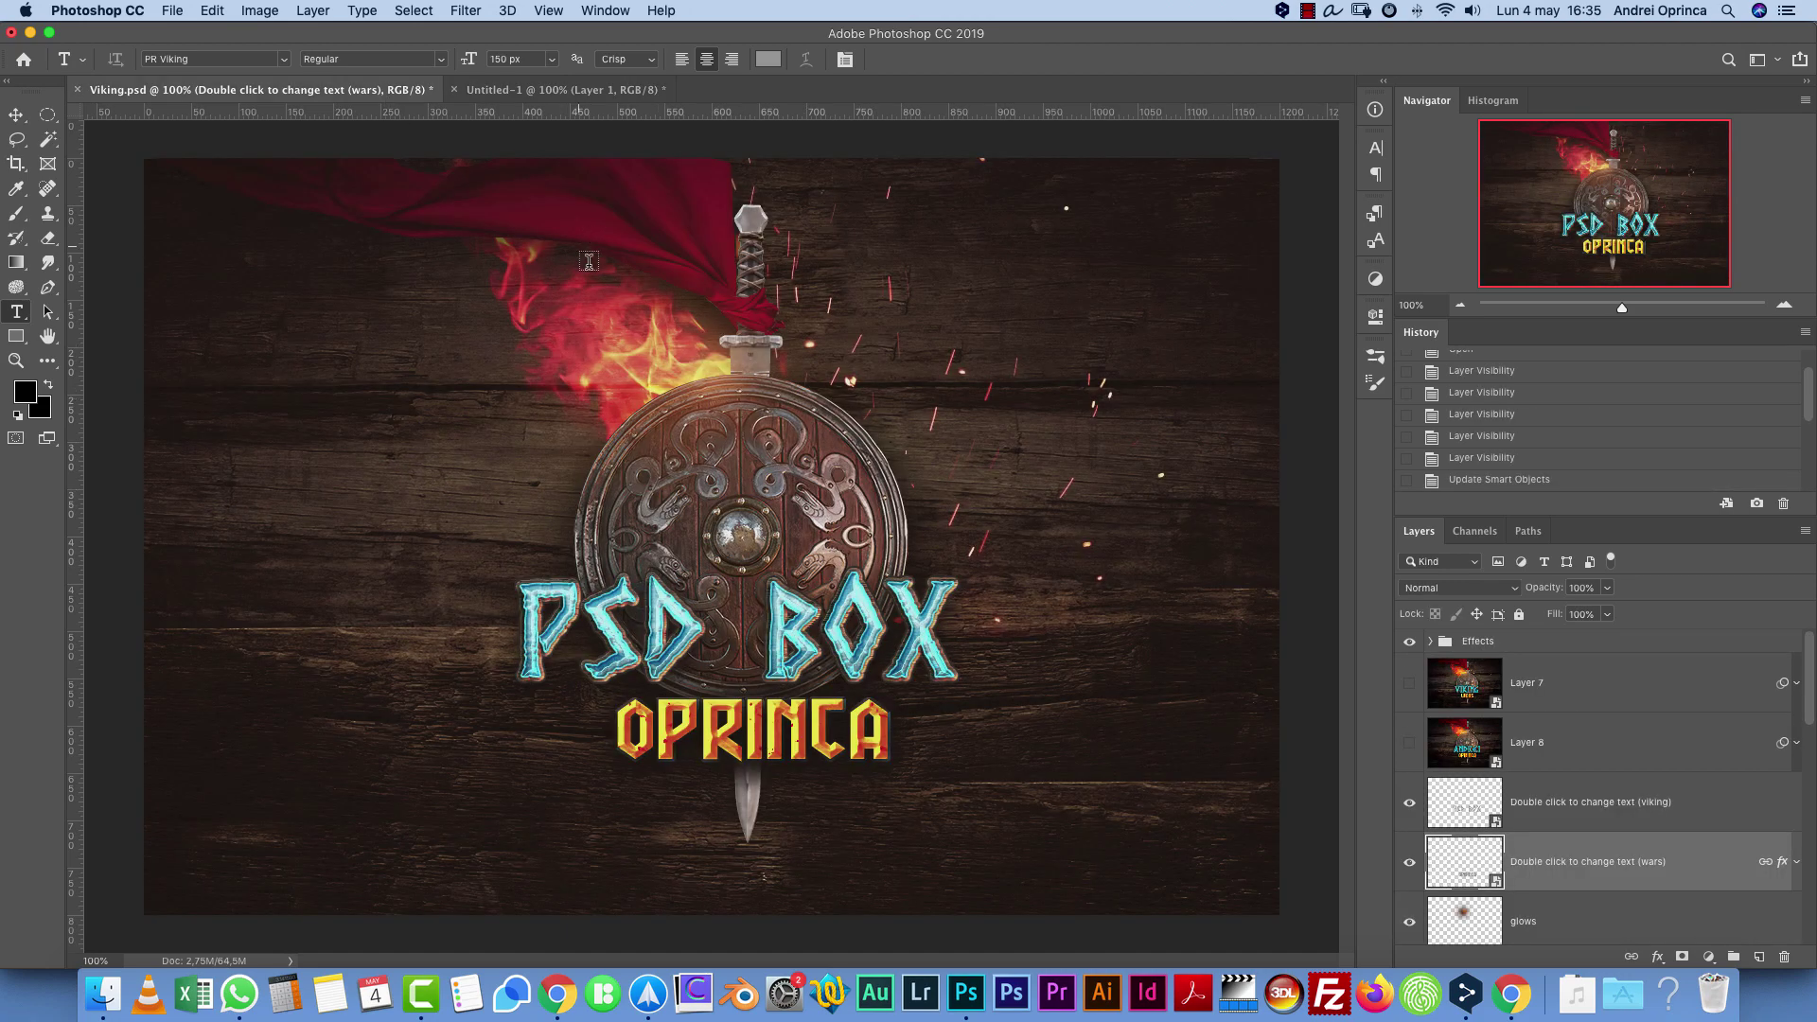
pyautogui.click(610, 91)
pyautogui.click(685, 532)
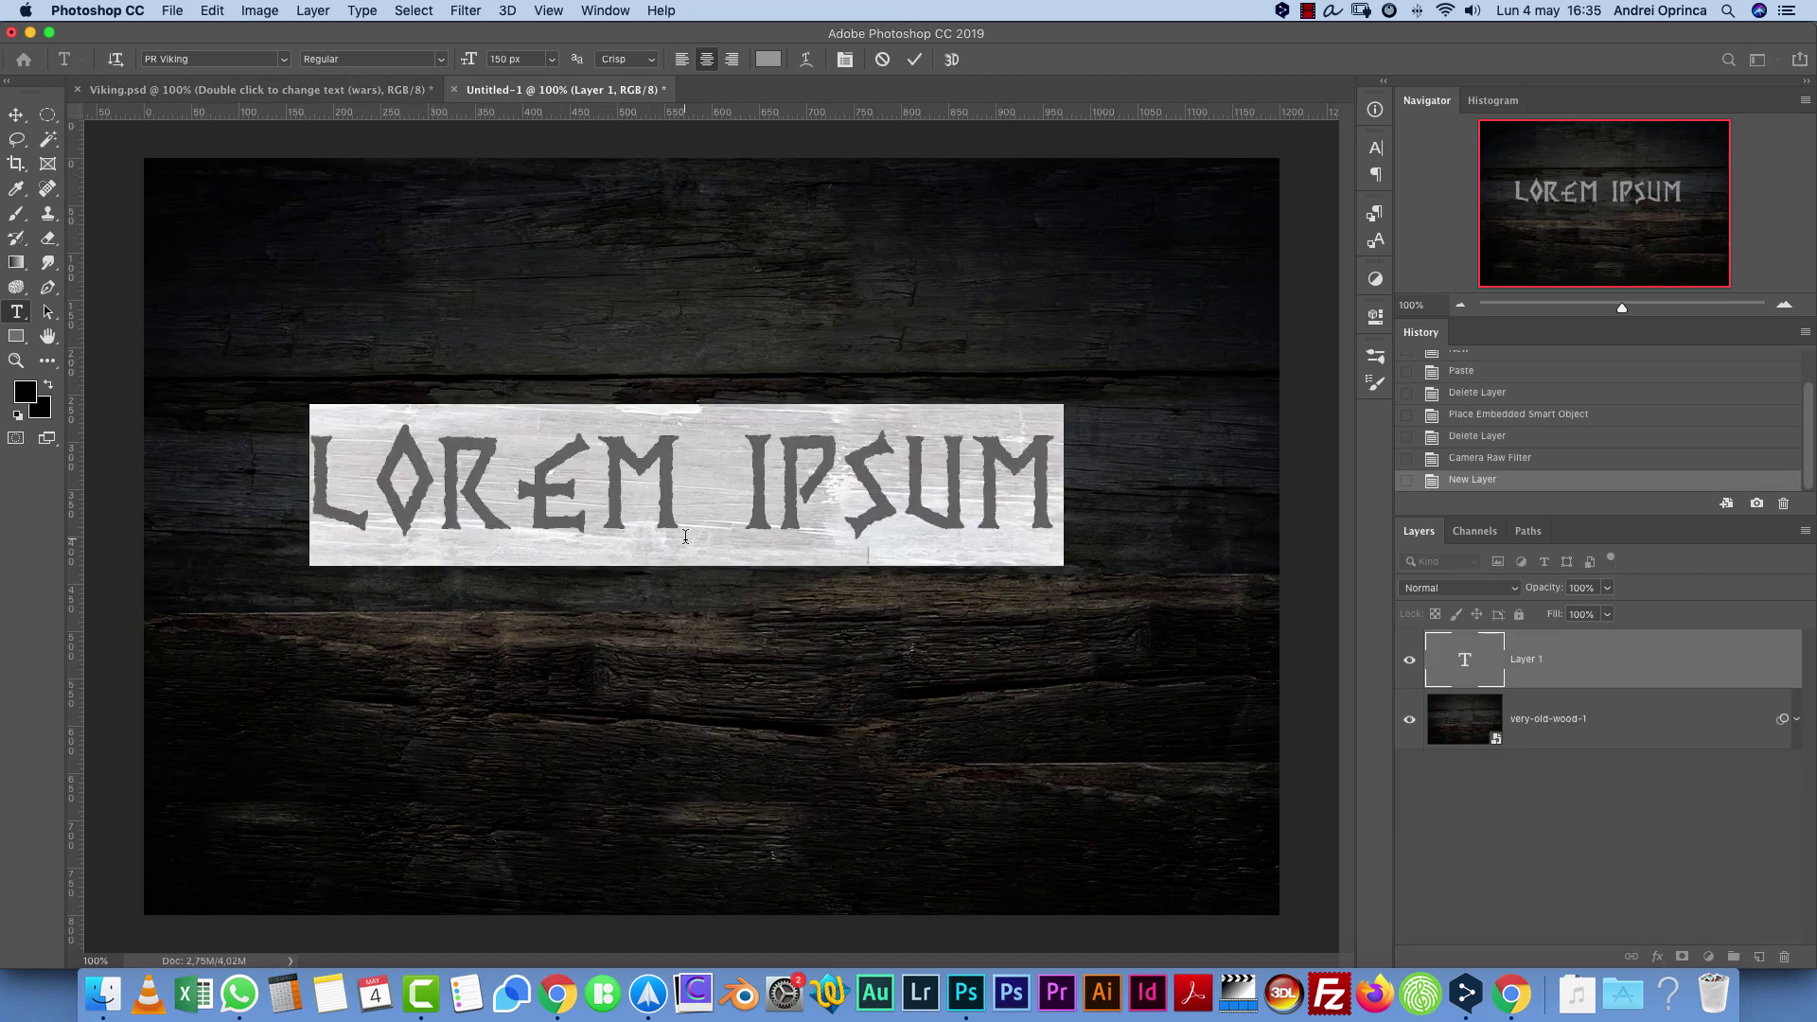
pyautogui.write('VIKING')
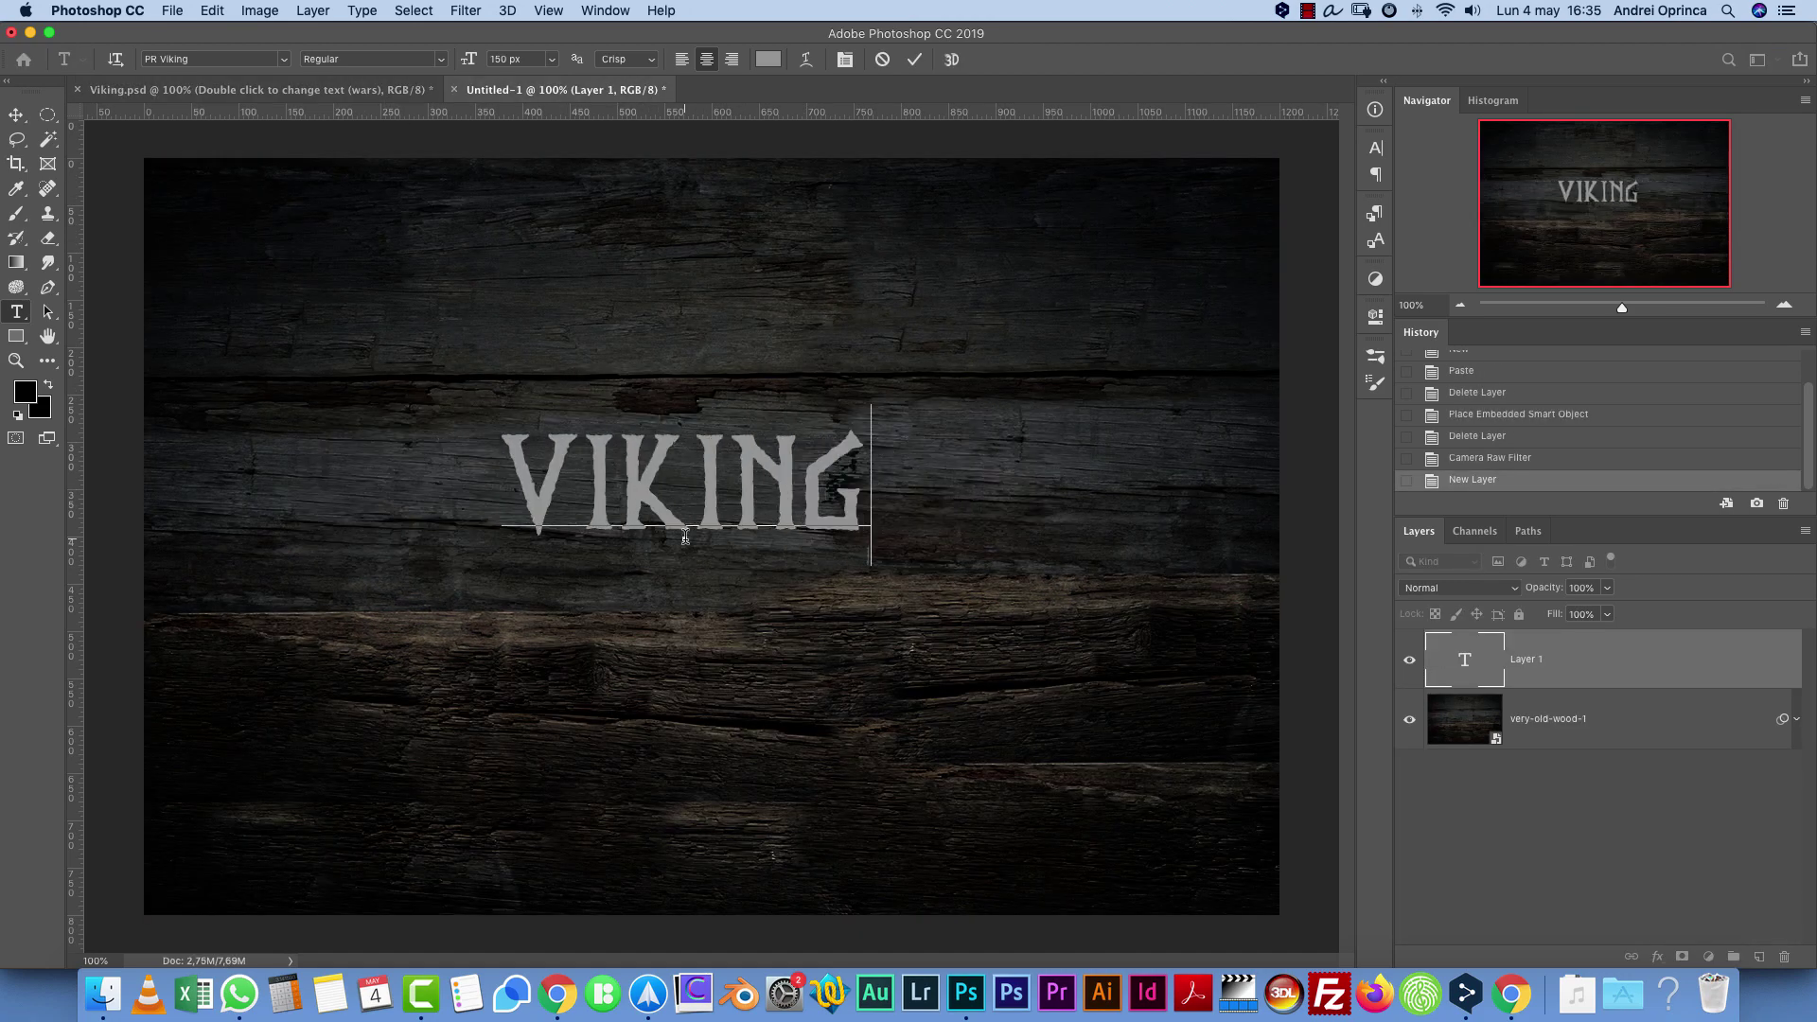
pyautogui.click(1640, 660)
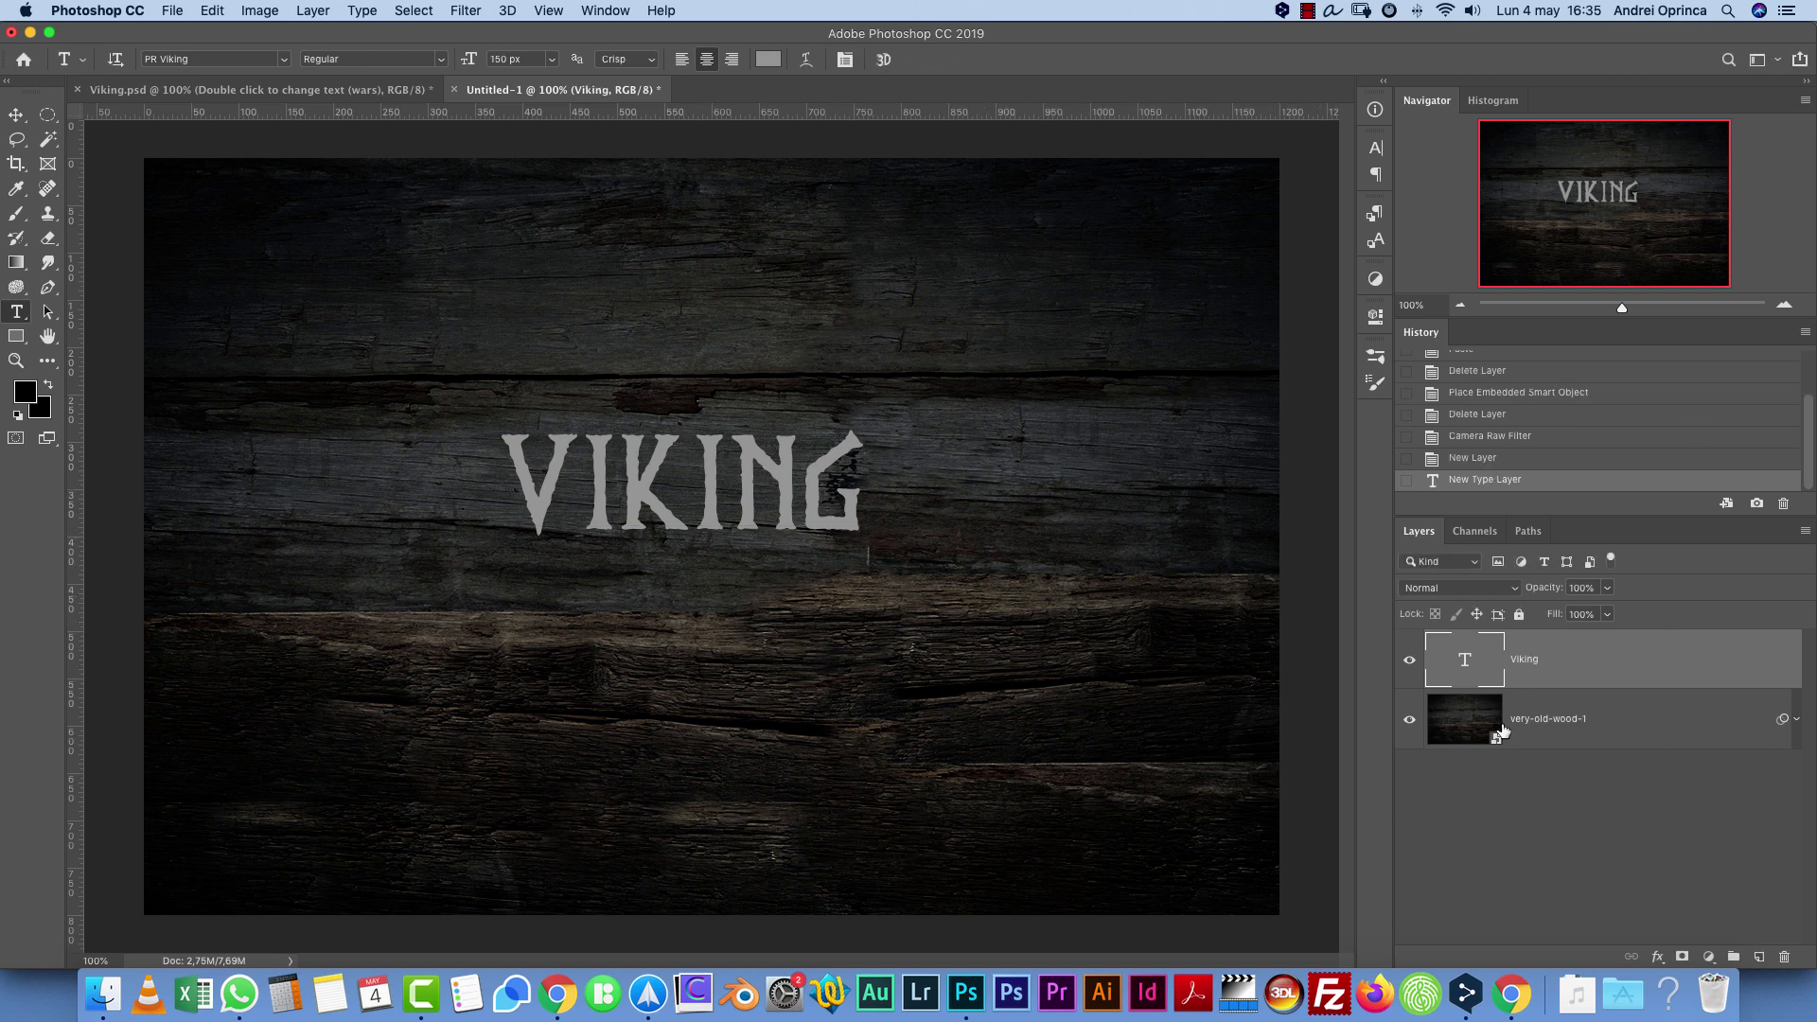
# Enlarge the VIKING text to 240 px and move it to the middle of the canvas
pyautogui.doubleClick(1465, 660)
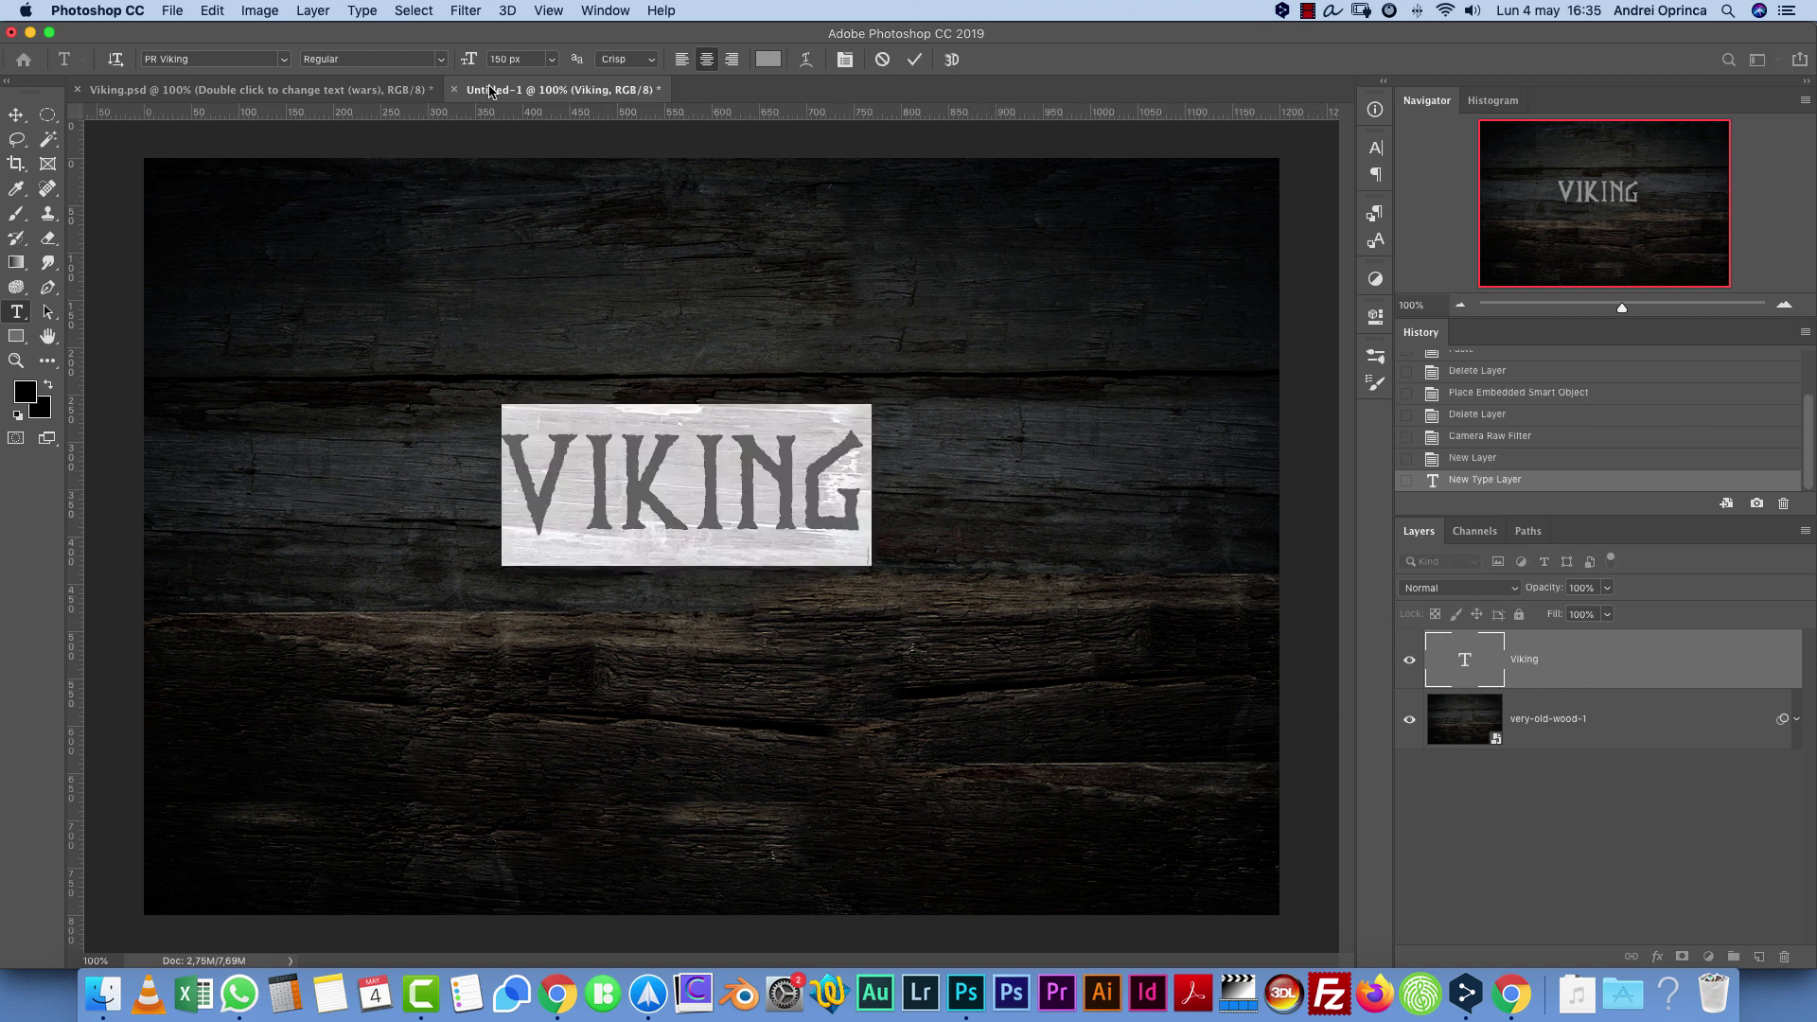
pyautogui.moveTo(468, 58); pyautogui.dragTo(568, 64)
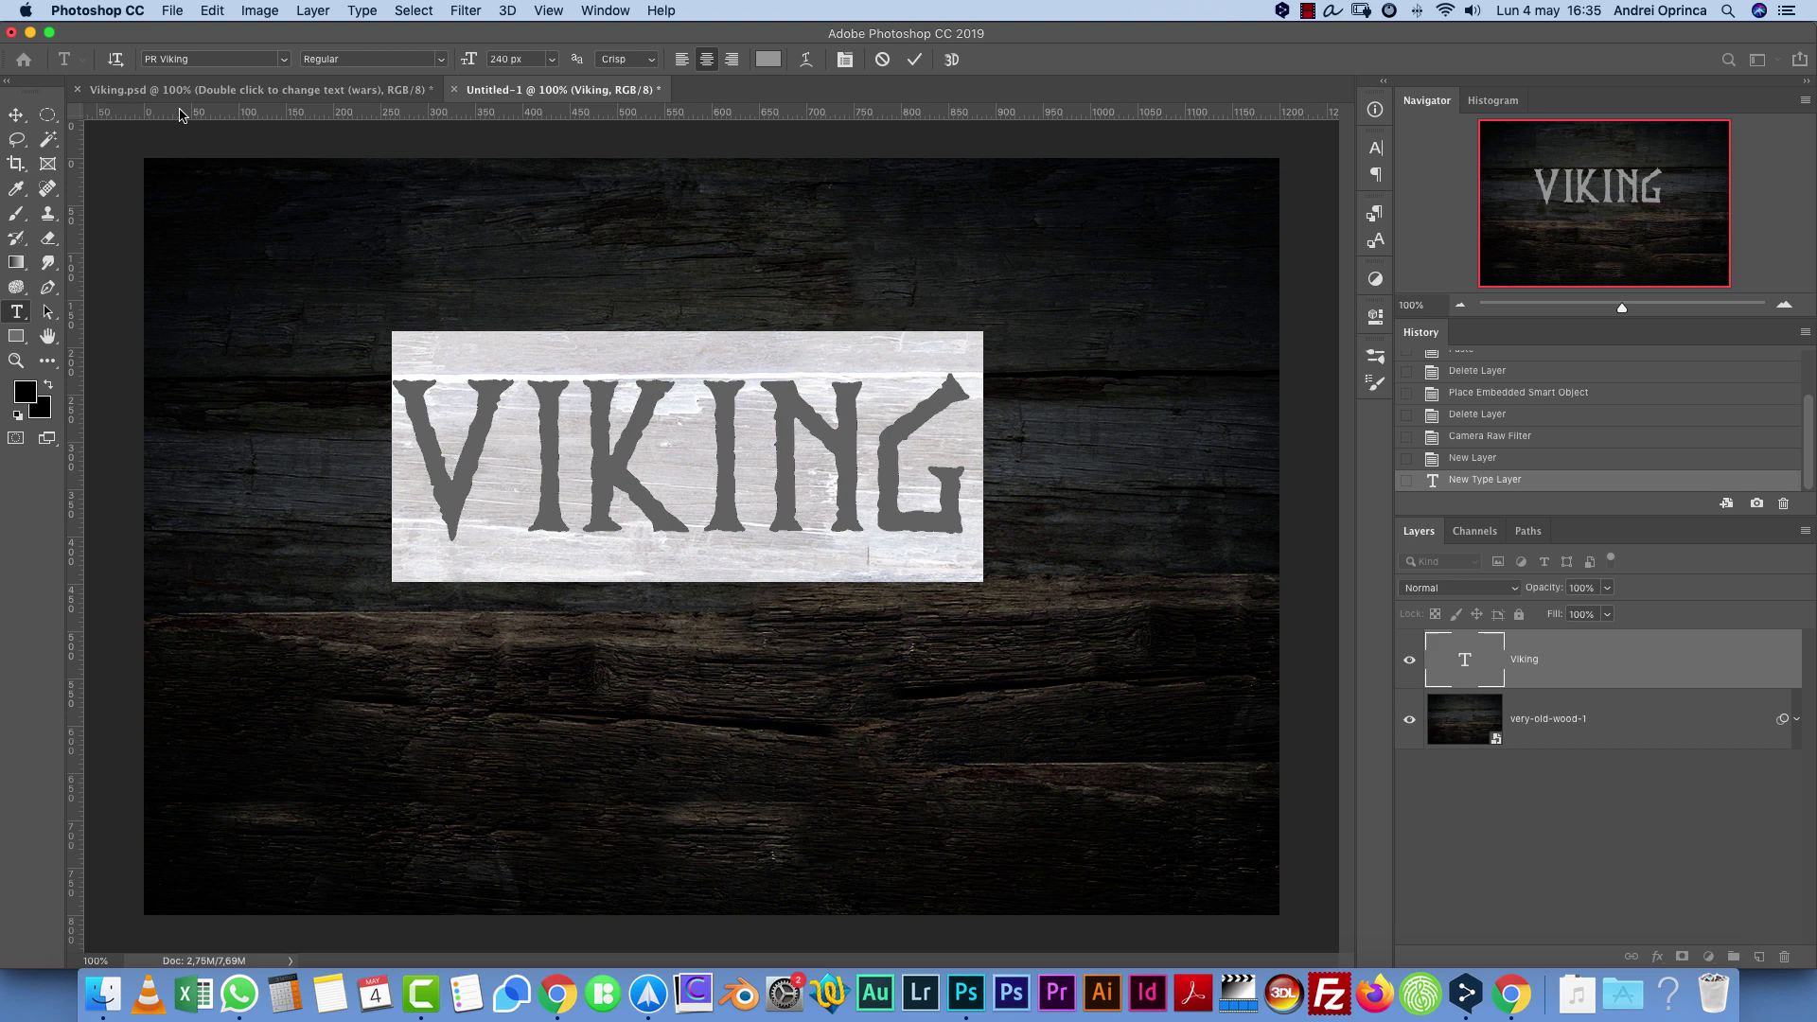
pyautogui.click(21, 117)
pyautogui.moveTo(723, 423); pyautogui.dragTo(768, 456)
# Duplicate the VIKING text just below the original and change the copy's wording to WARS
pyautogui.moveTo(829, 577); pyautogui.dragTo(827, 697)
pyautogui.doubleClick(1465, 662)
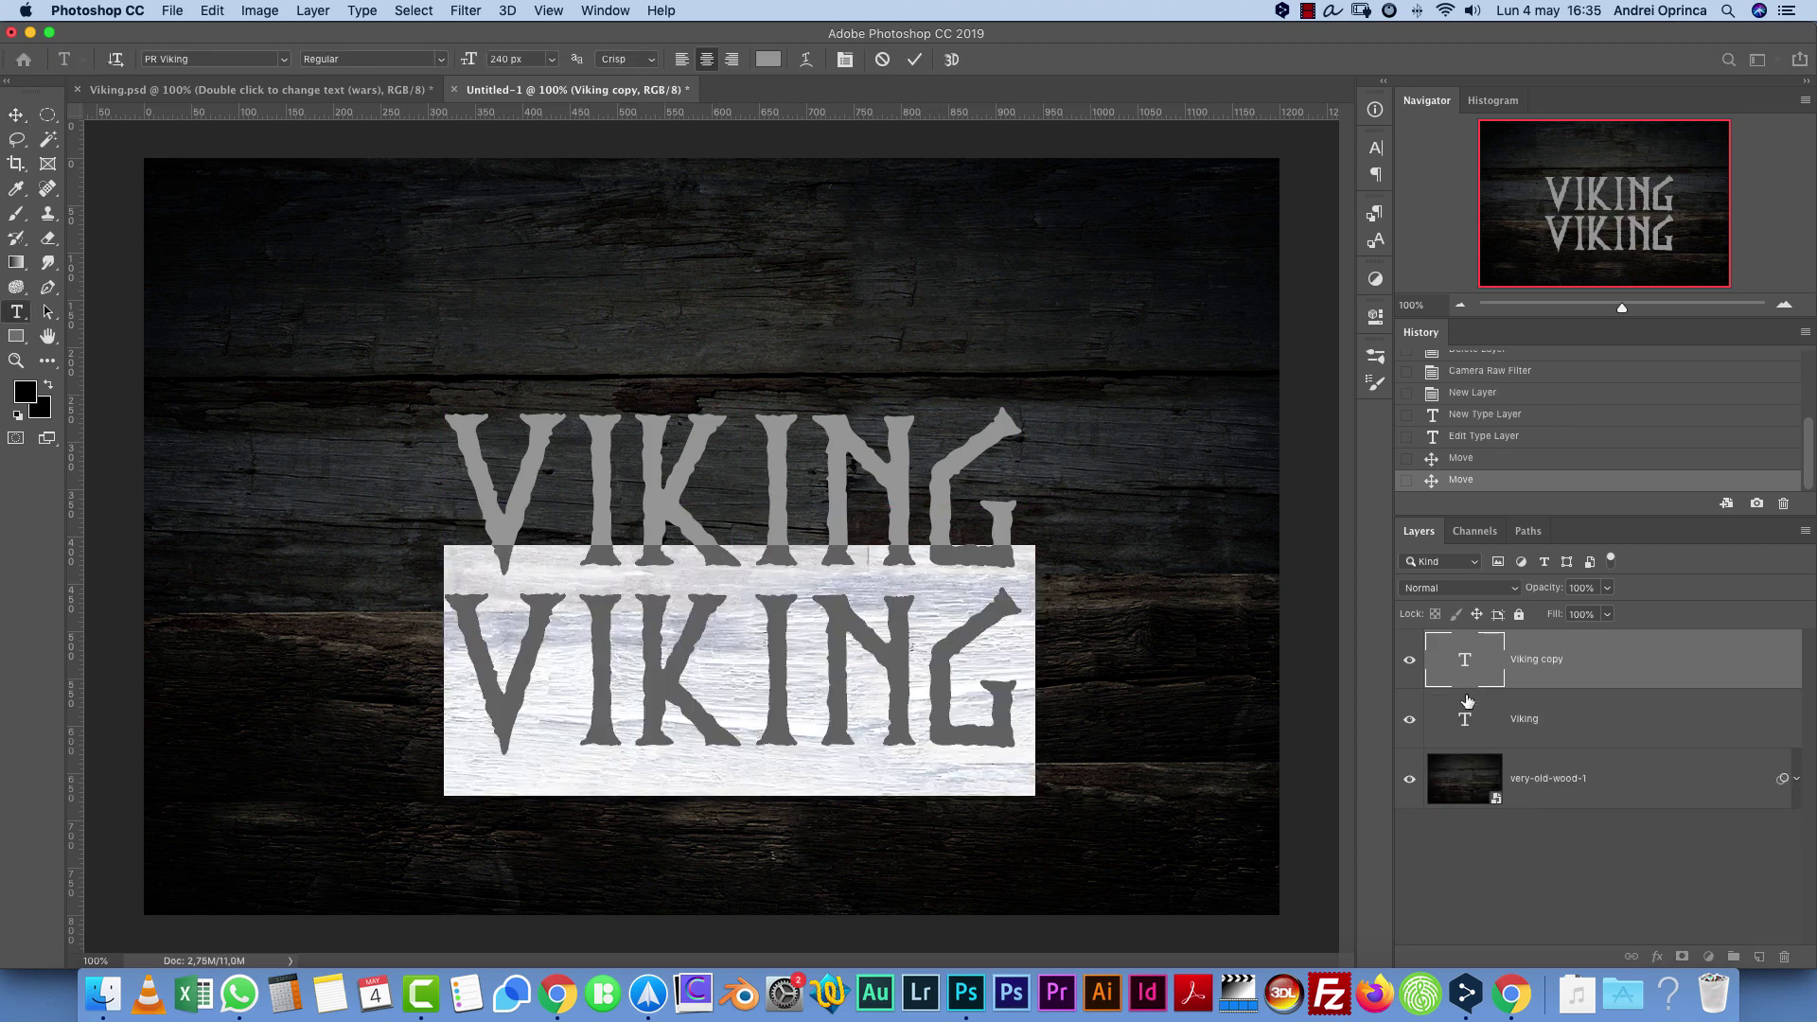
pyautogui.write('WAR')
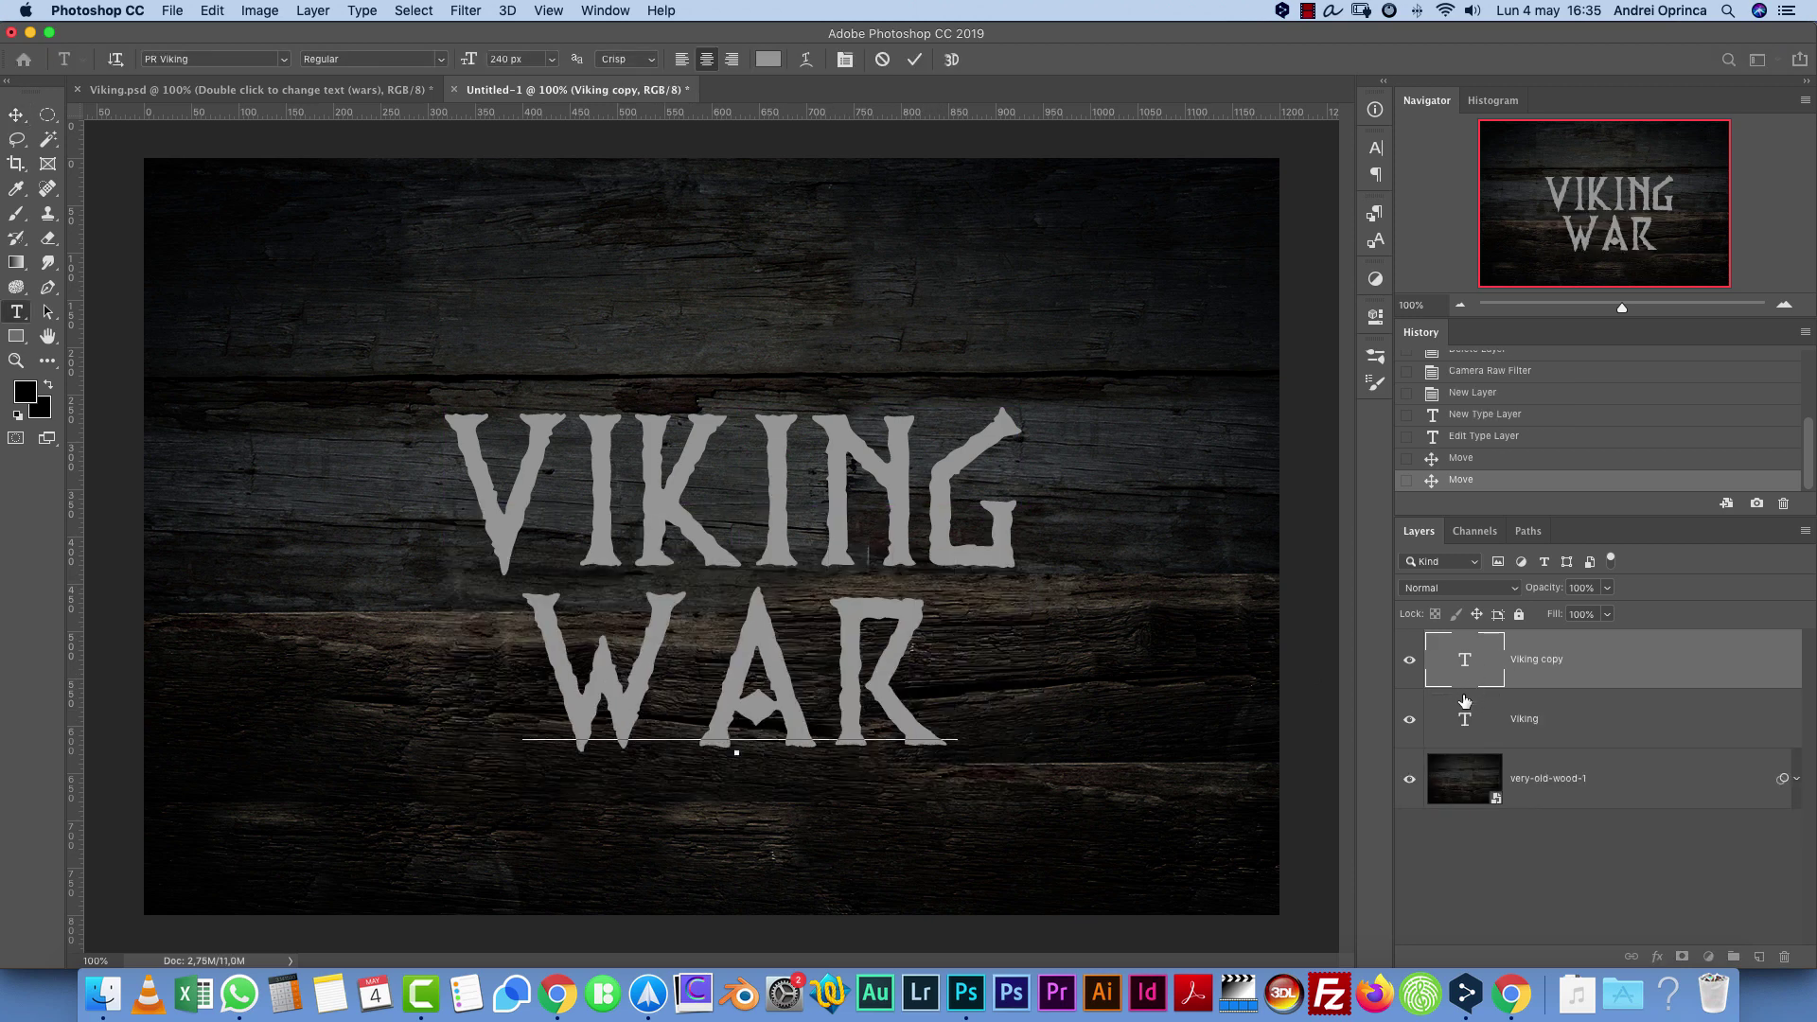
pyautogui.write('s')
pyautogui.click(1556, 662)
# Set the font of the WARS text to Viking Hell
pyautogui.doubleClick(1471, 659)
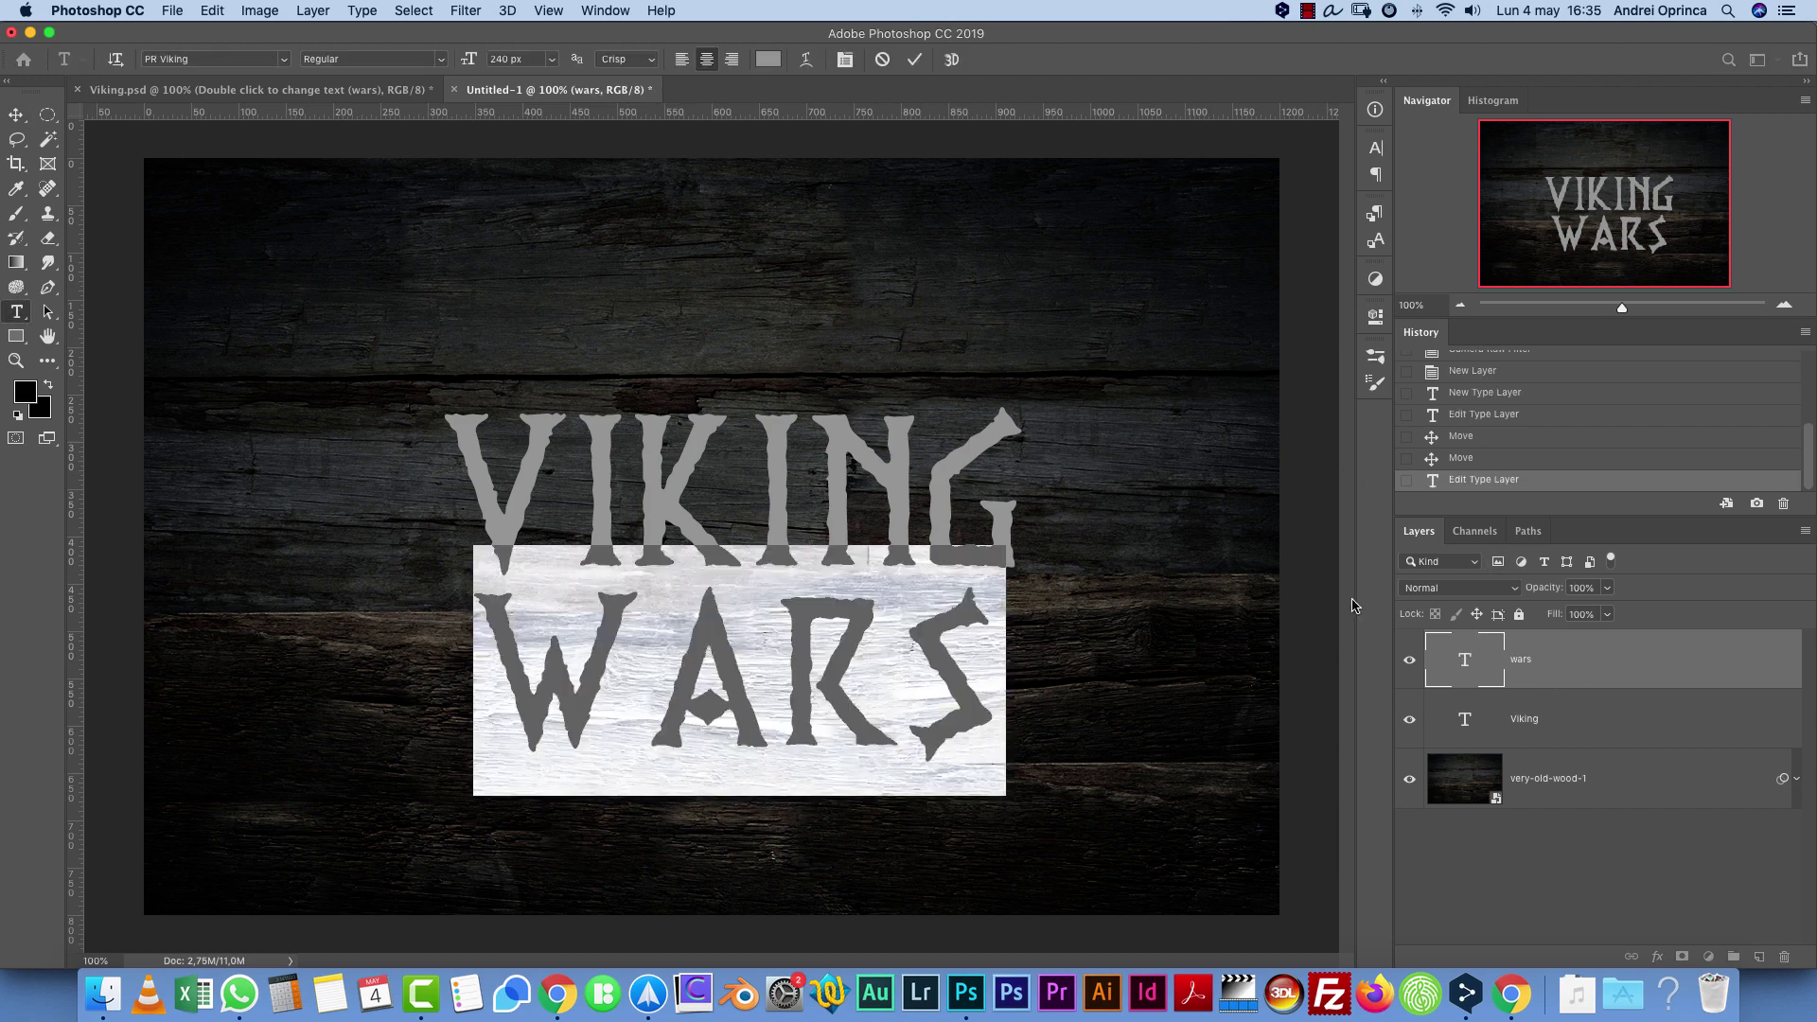
pyautogui.click(239, 59)
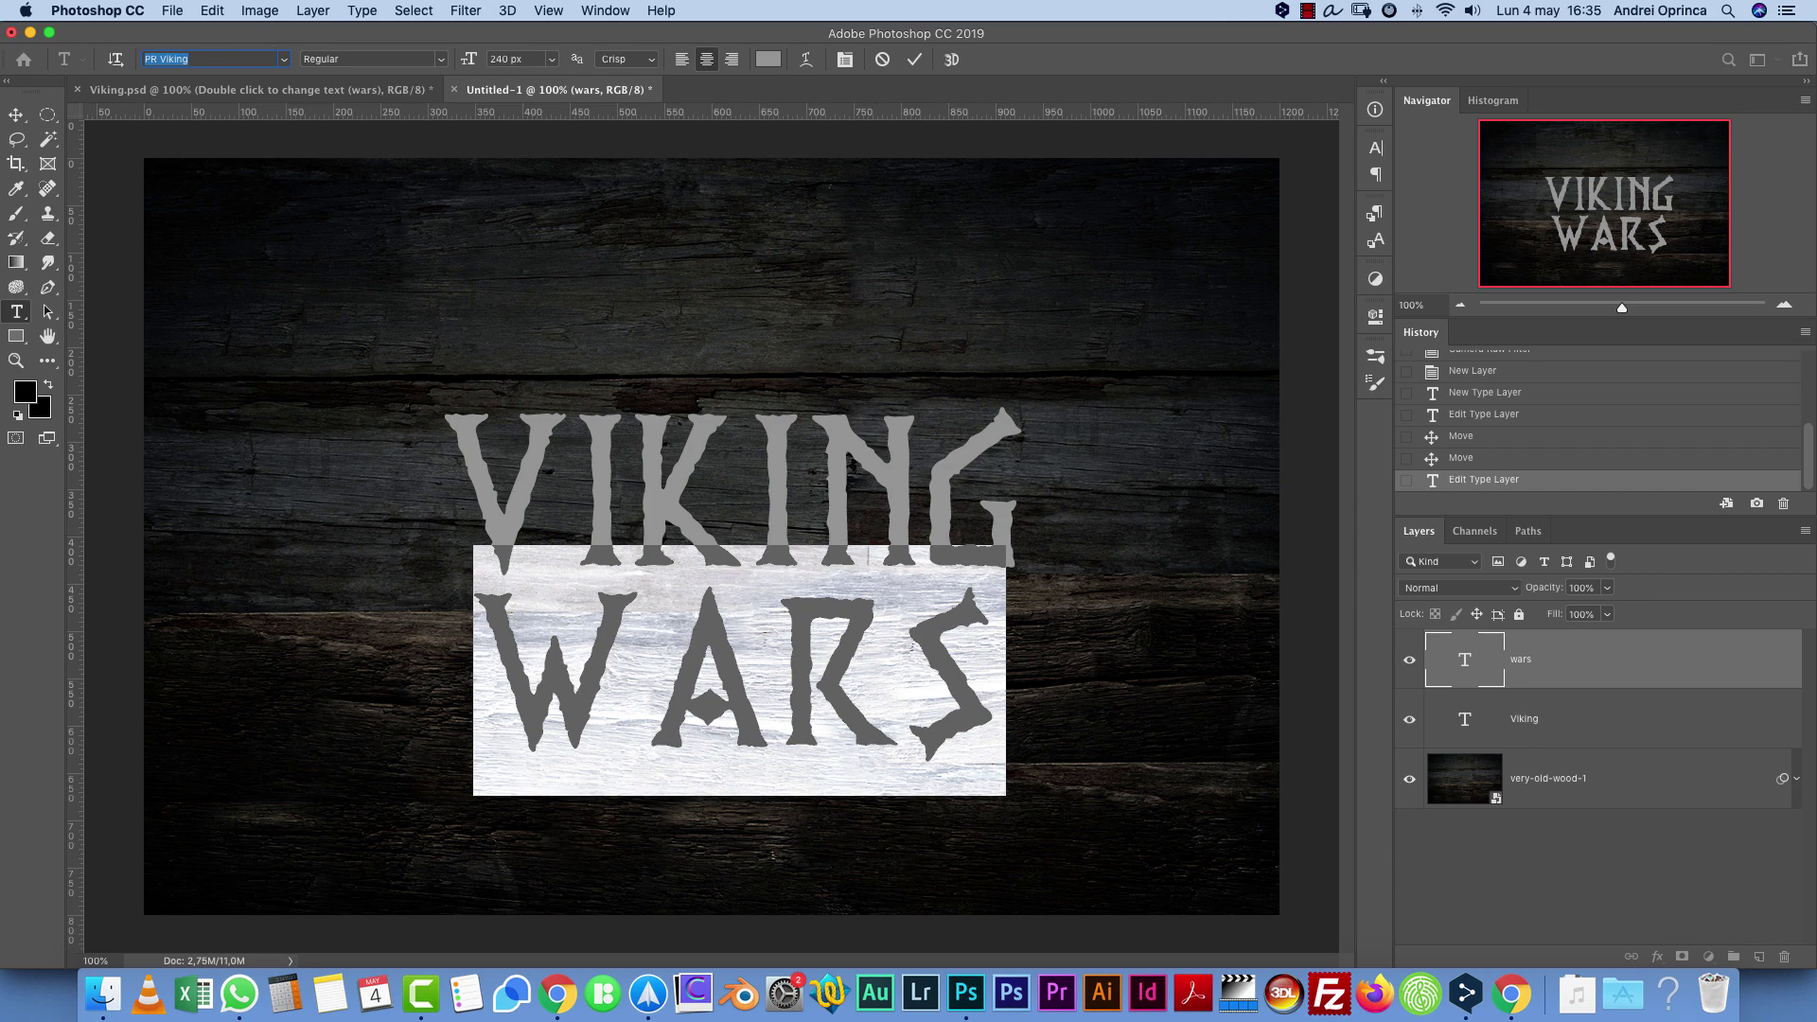
pyautogui.write('vi')
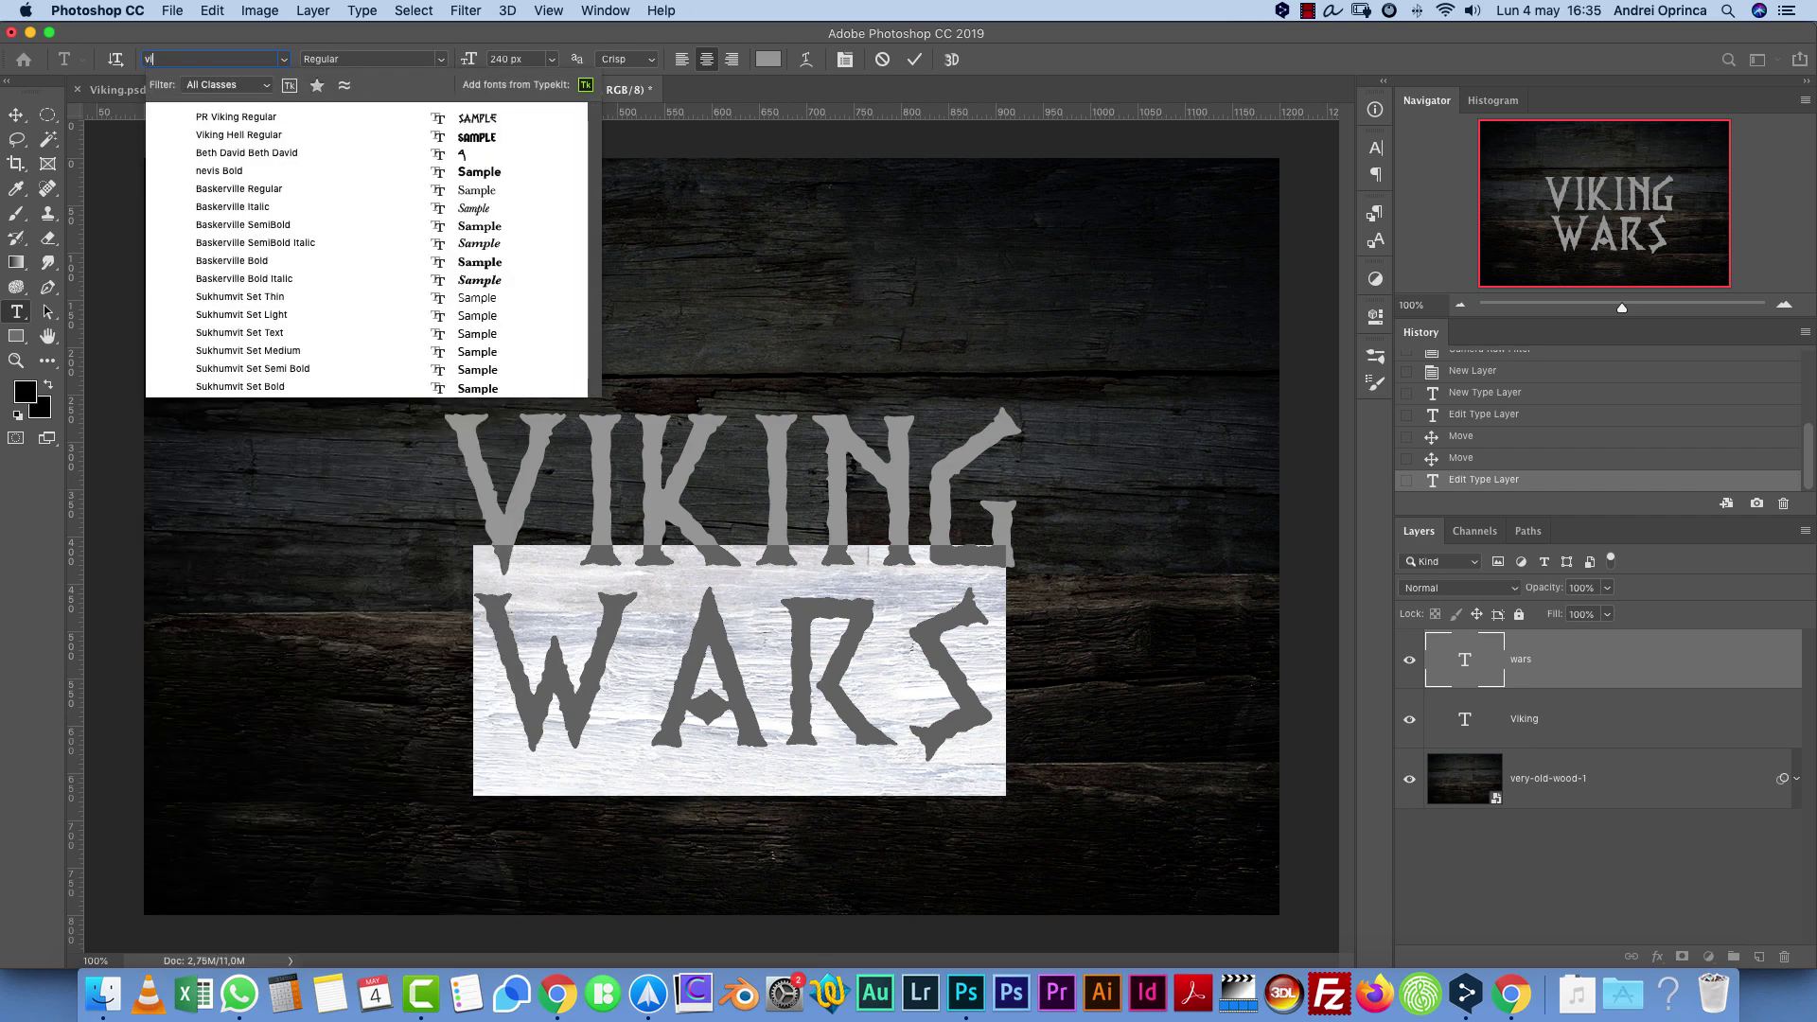
pyautogui.click(239, 138)
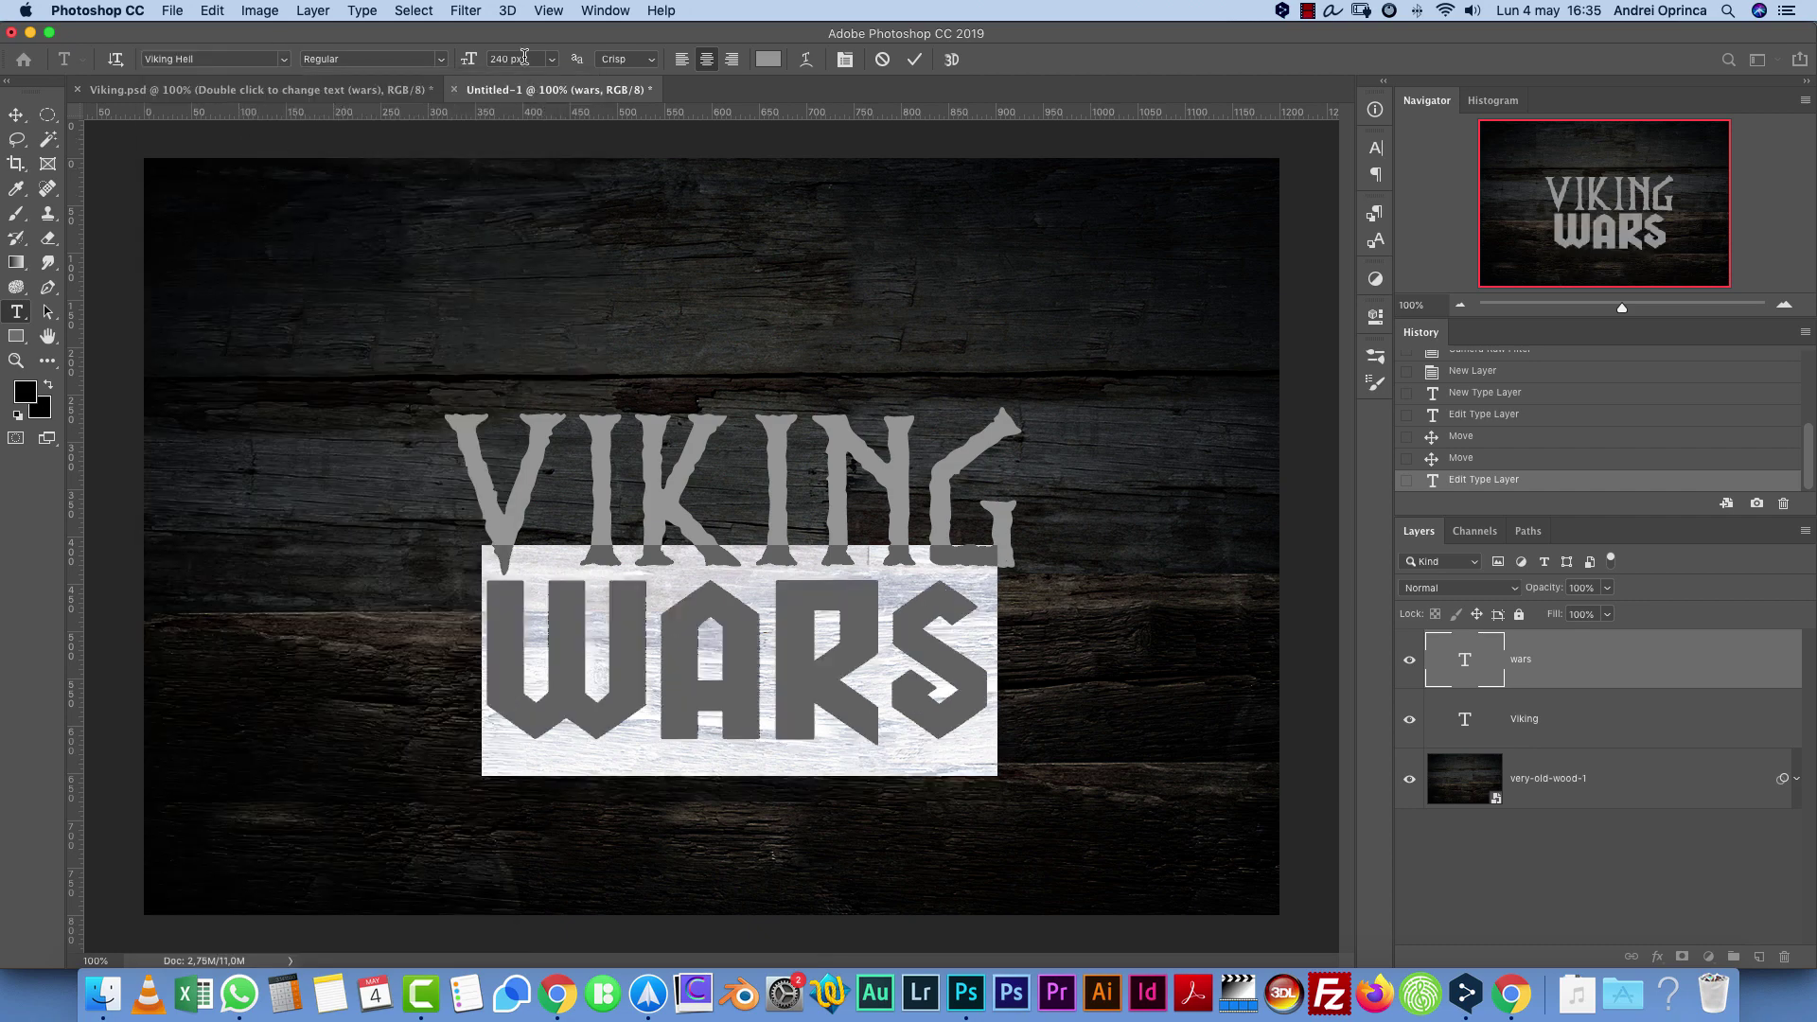
# Set the WARS text size to 160 px and move it up closer beneath VIKING
pyautogui.click(524, 58)
pyautogui.write('100')
pyautogui.press('Return')
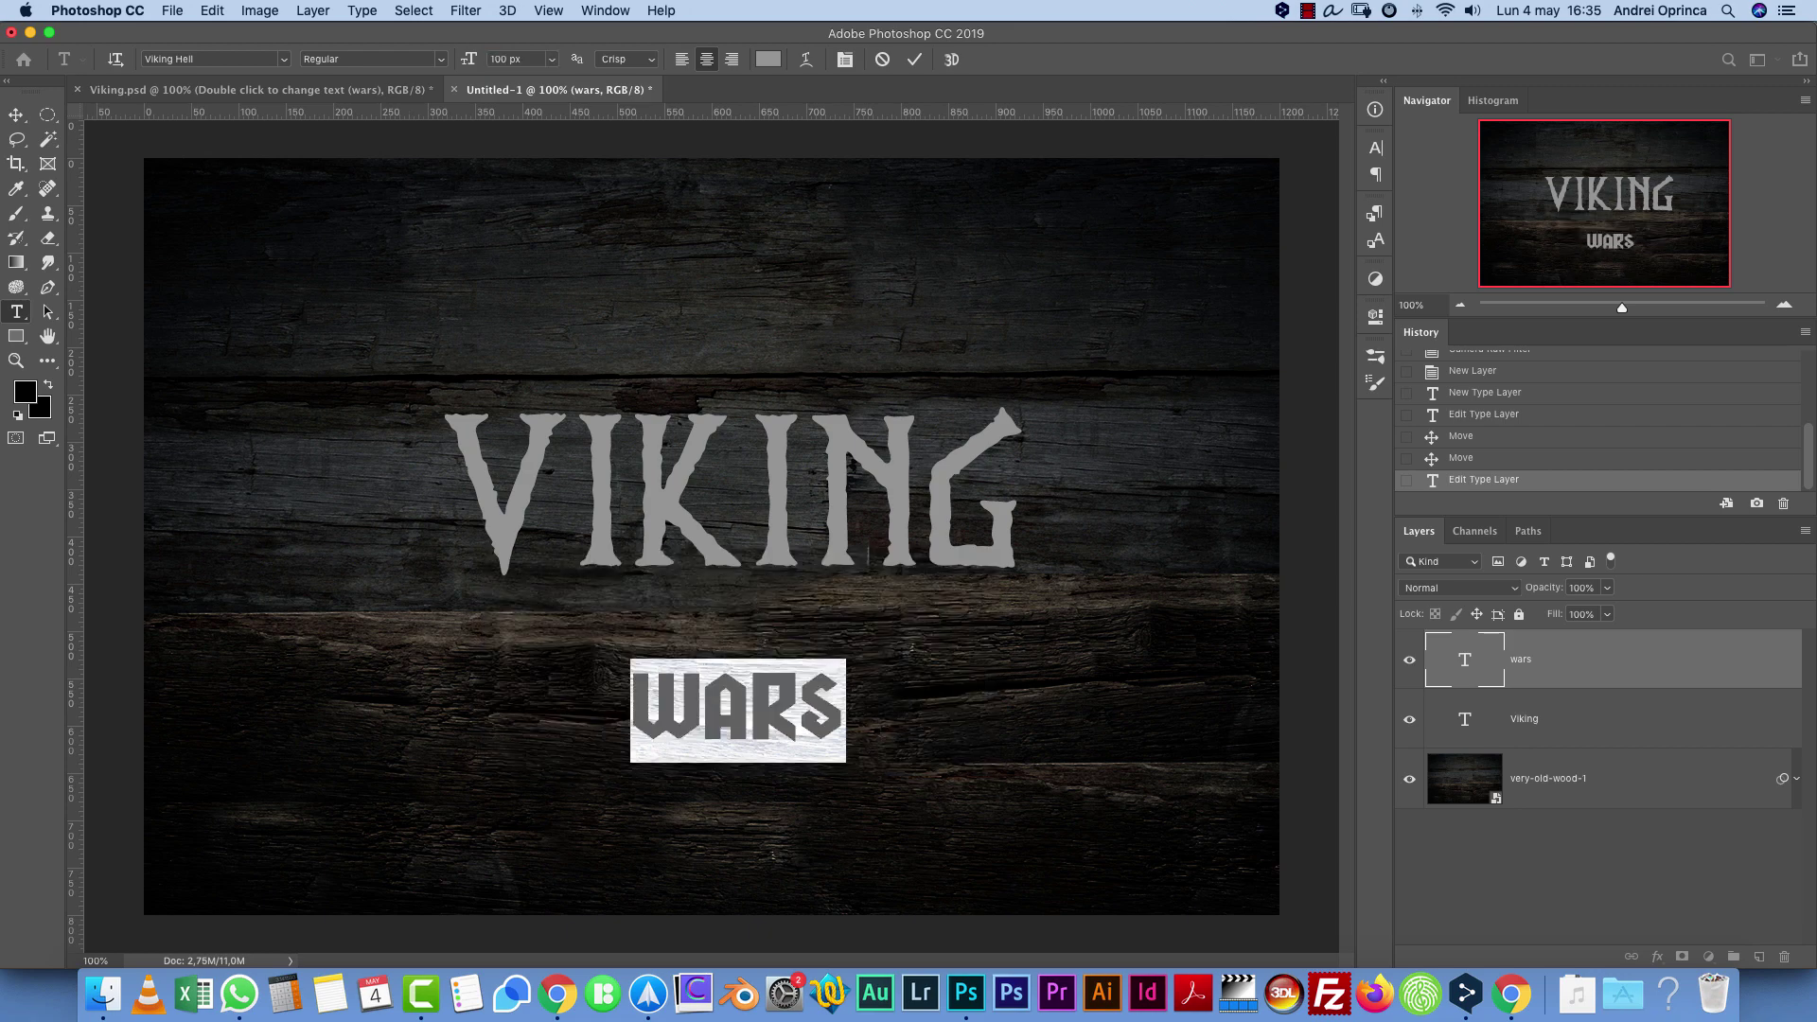
pyautogui.click(543, 57)
pyautogui.write('160')
pyautogui.press('Return')
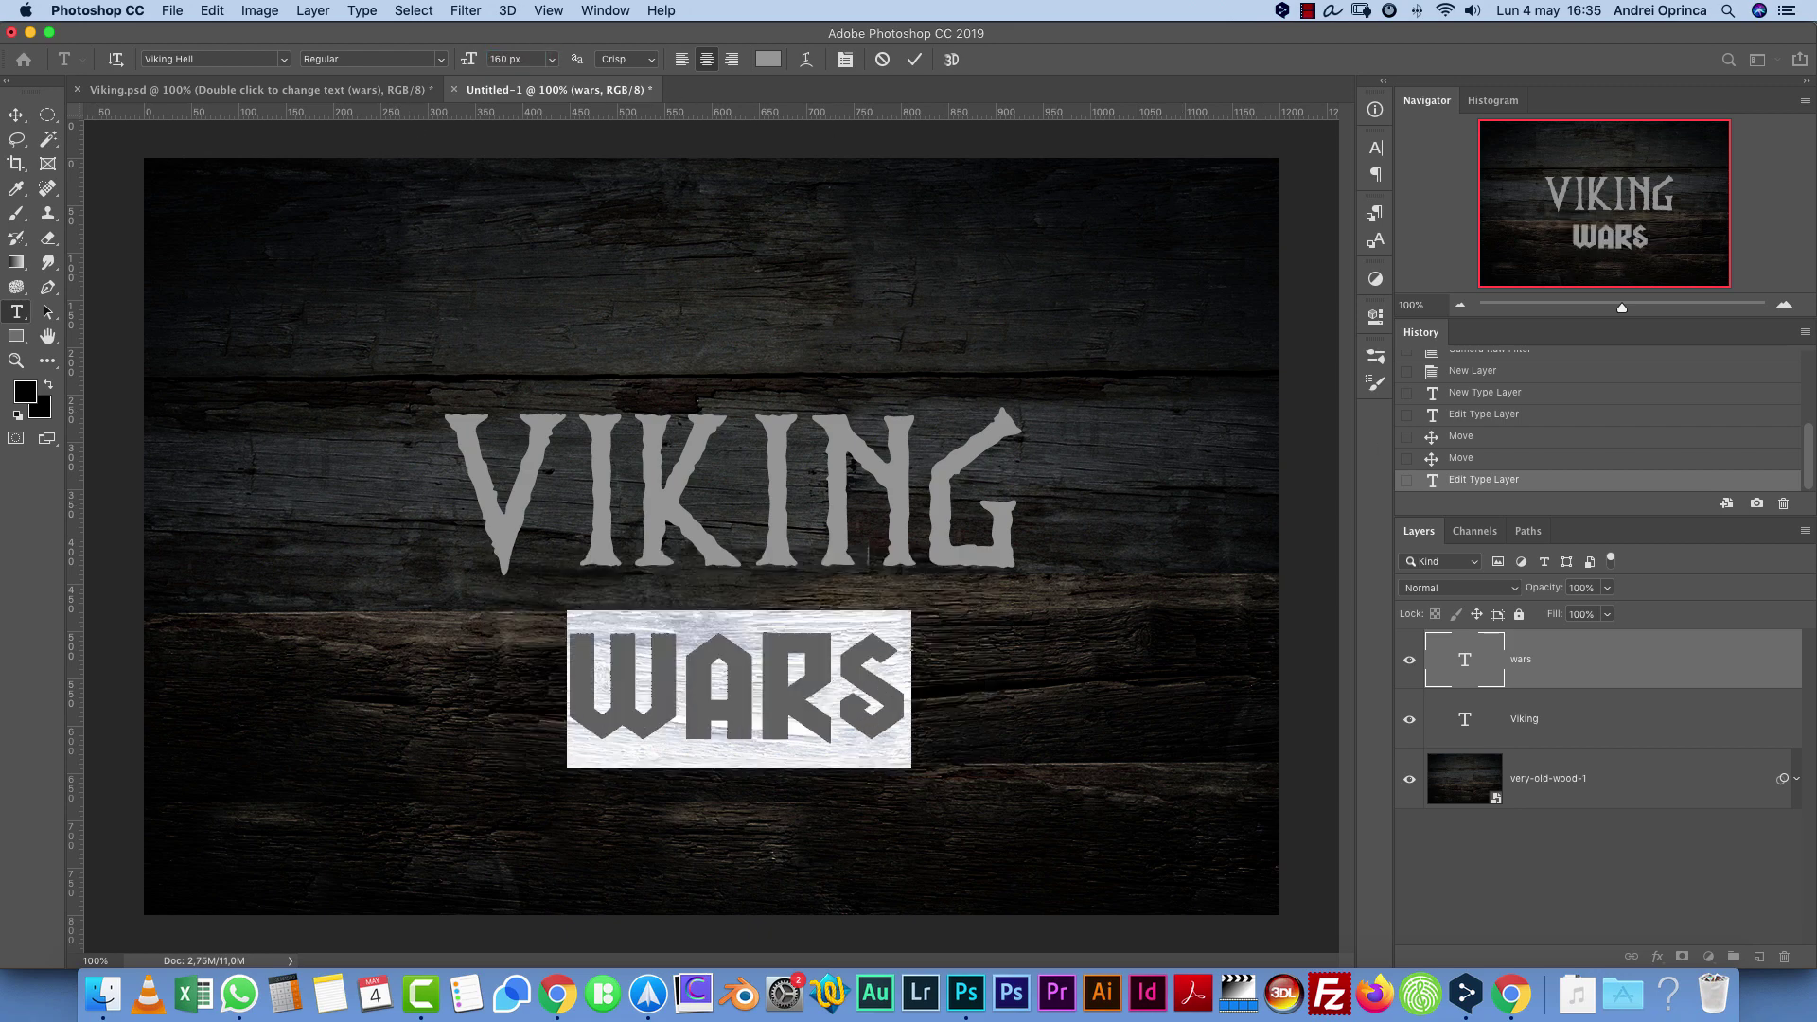
pyautogui.click(16, 115)
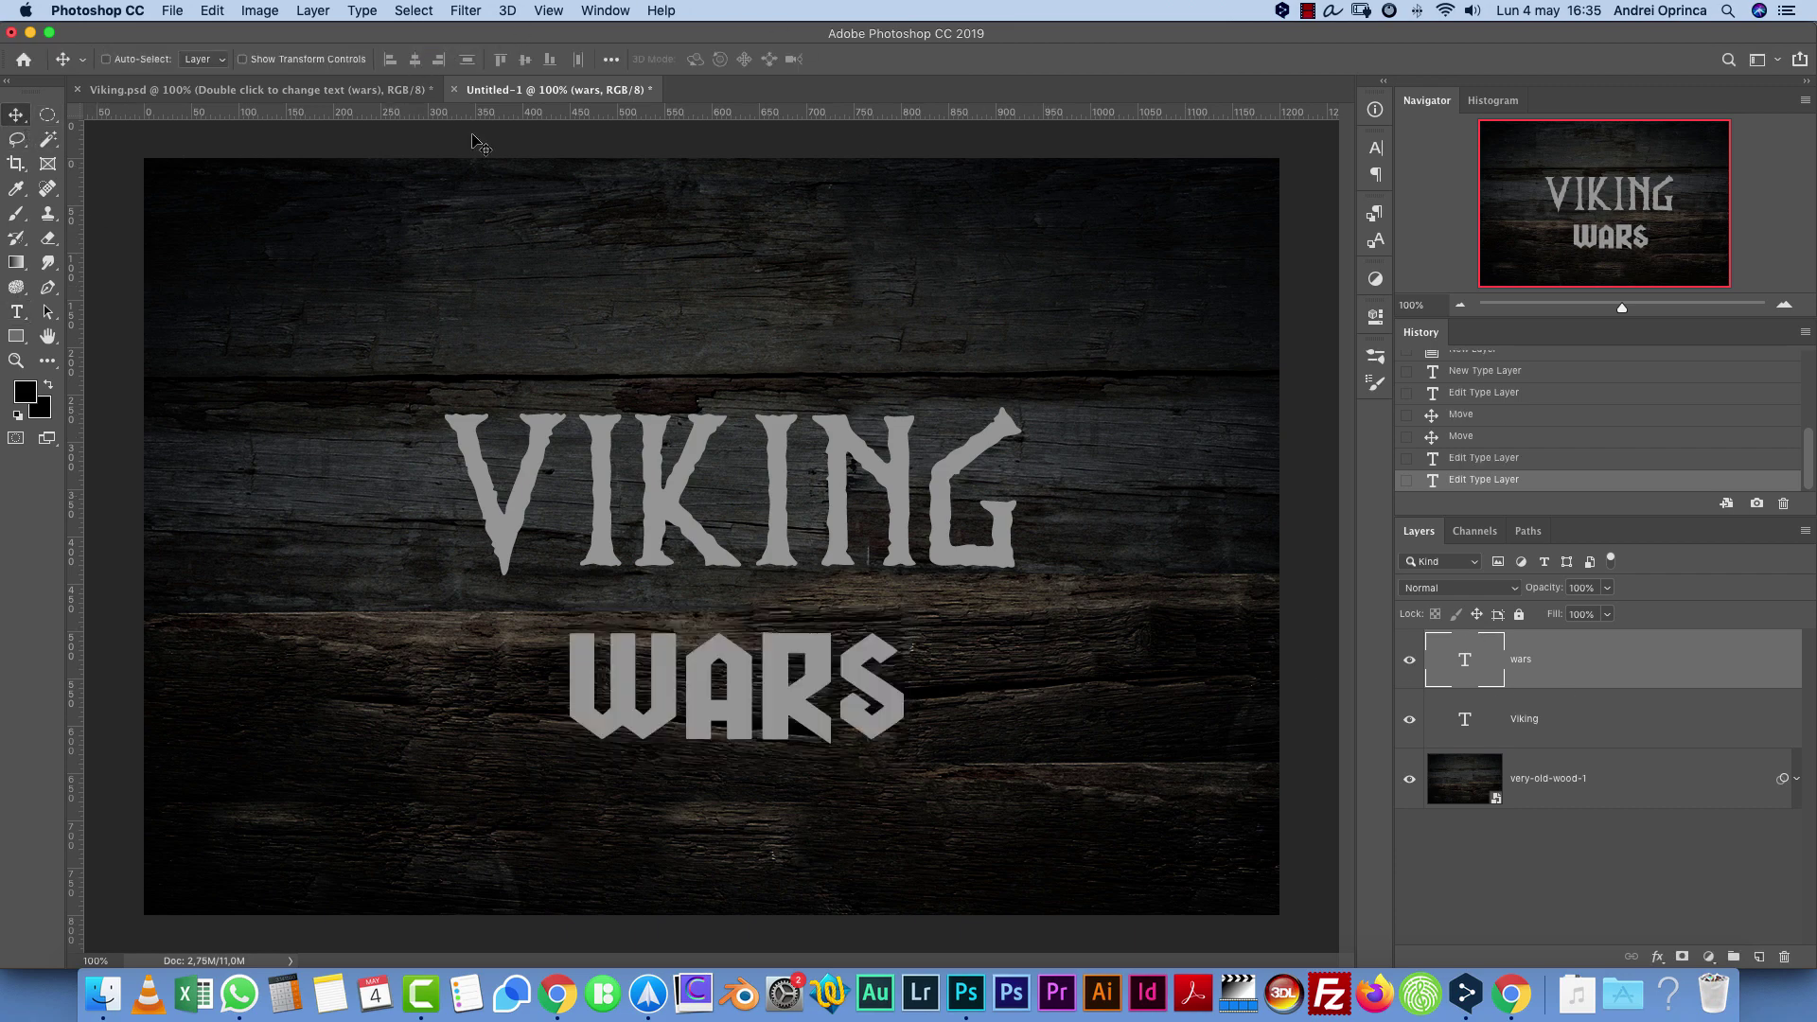
pyautogui.moveTo(823, 452); pyautogui.dragTo(820, 417)
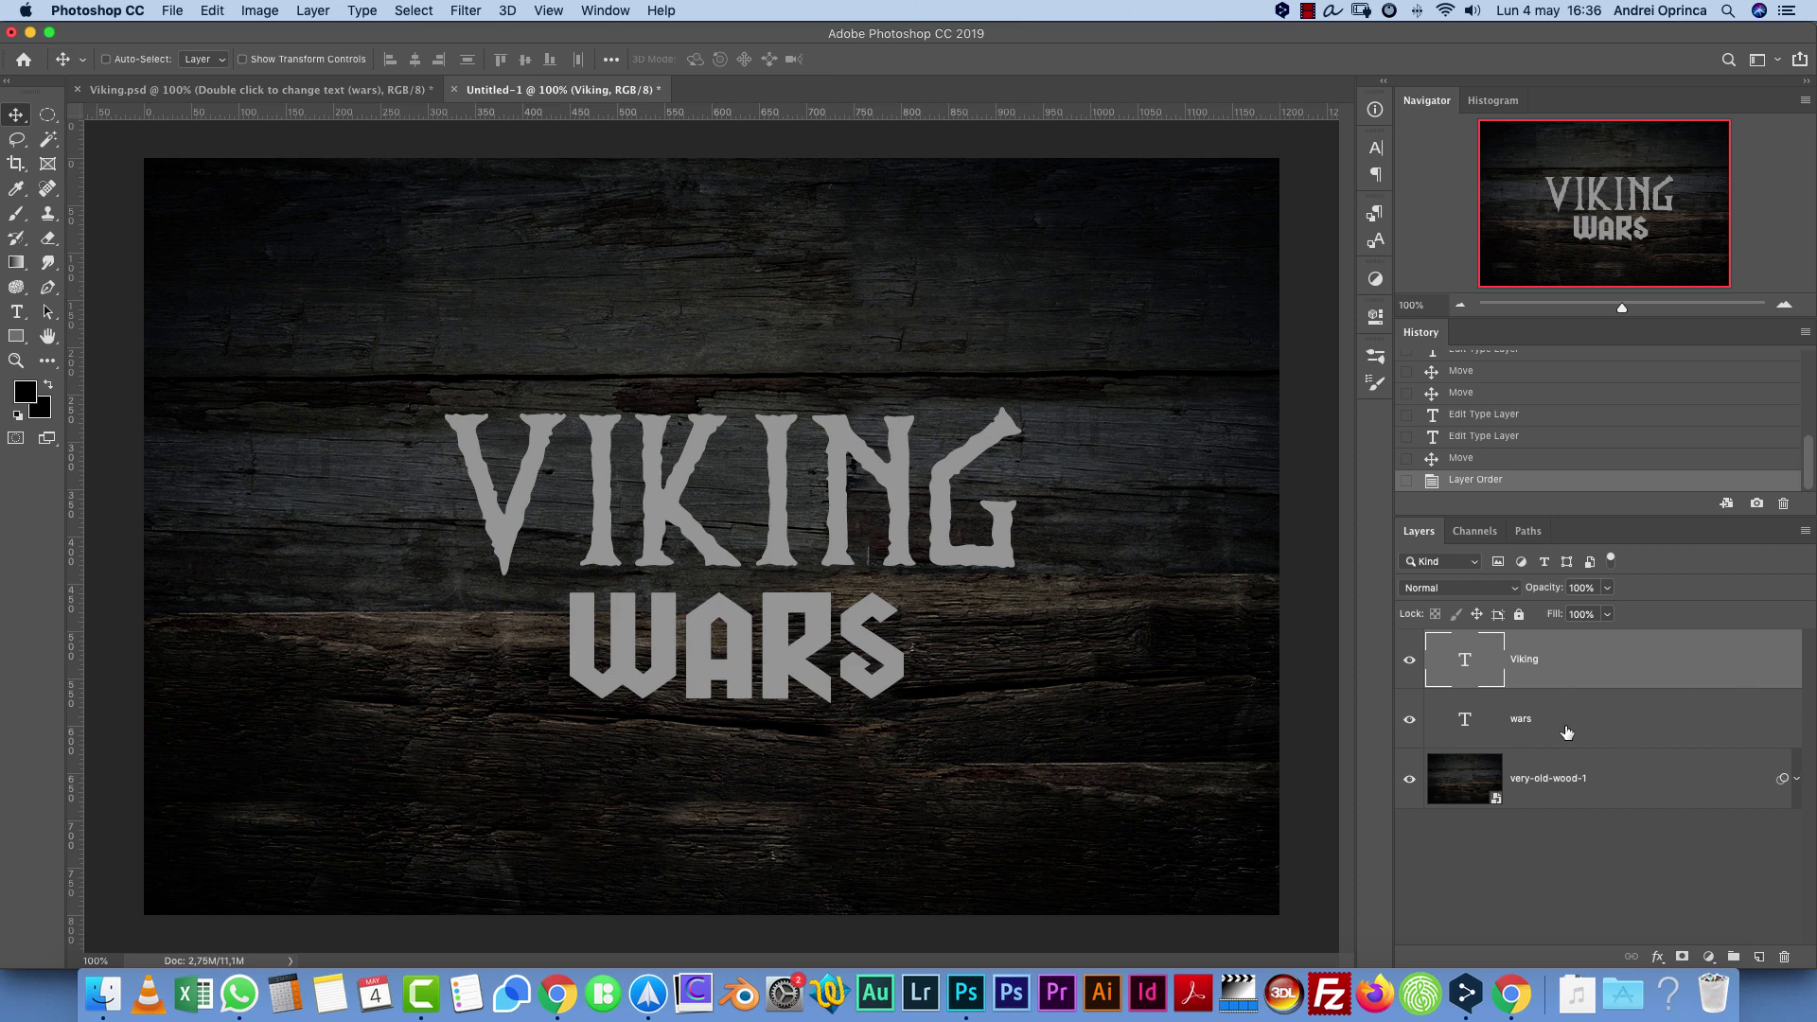
# Convert the Viking and wars text layers into separate smart objects
pyautogui.rightClick(1613, 660)
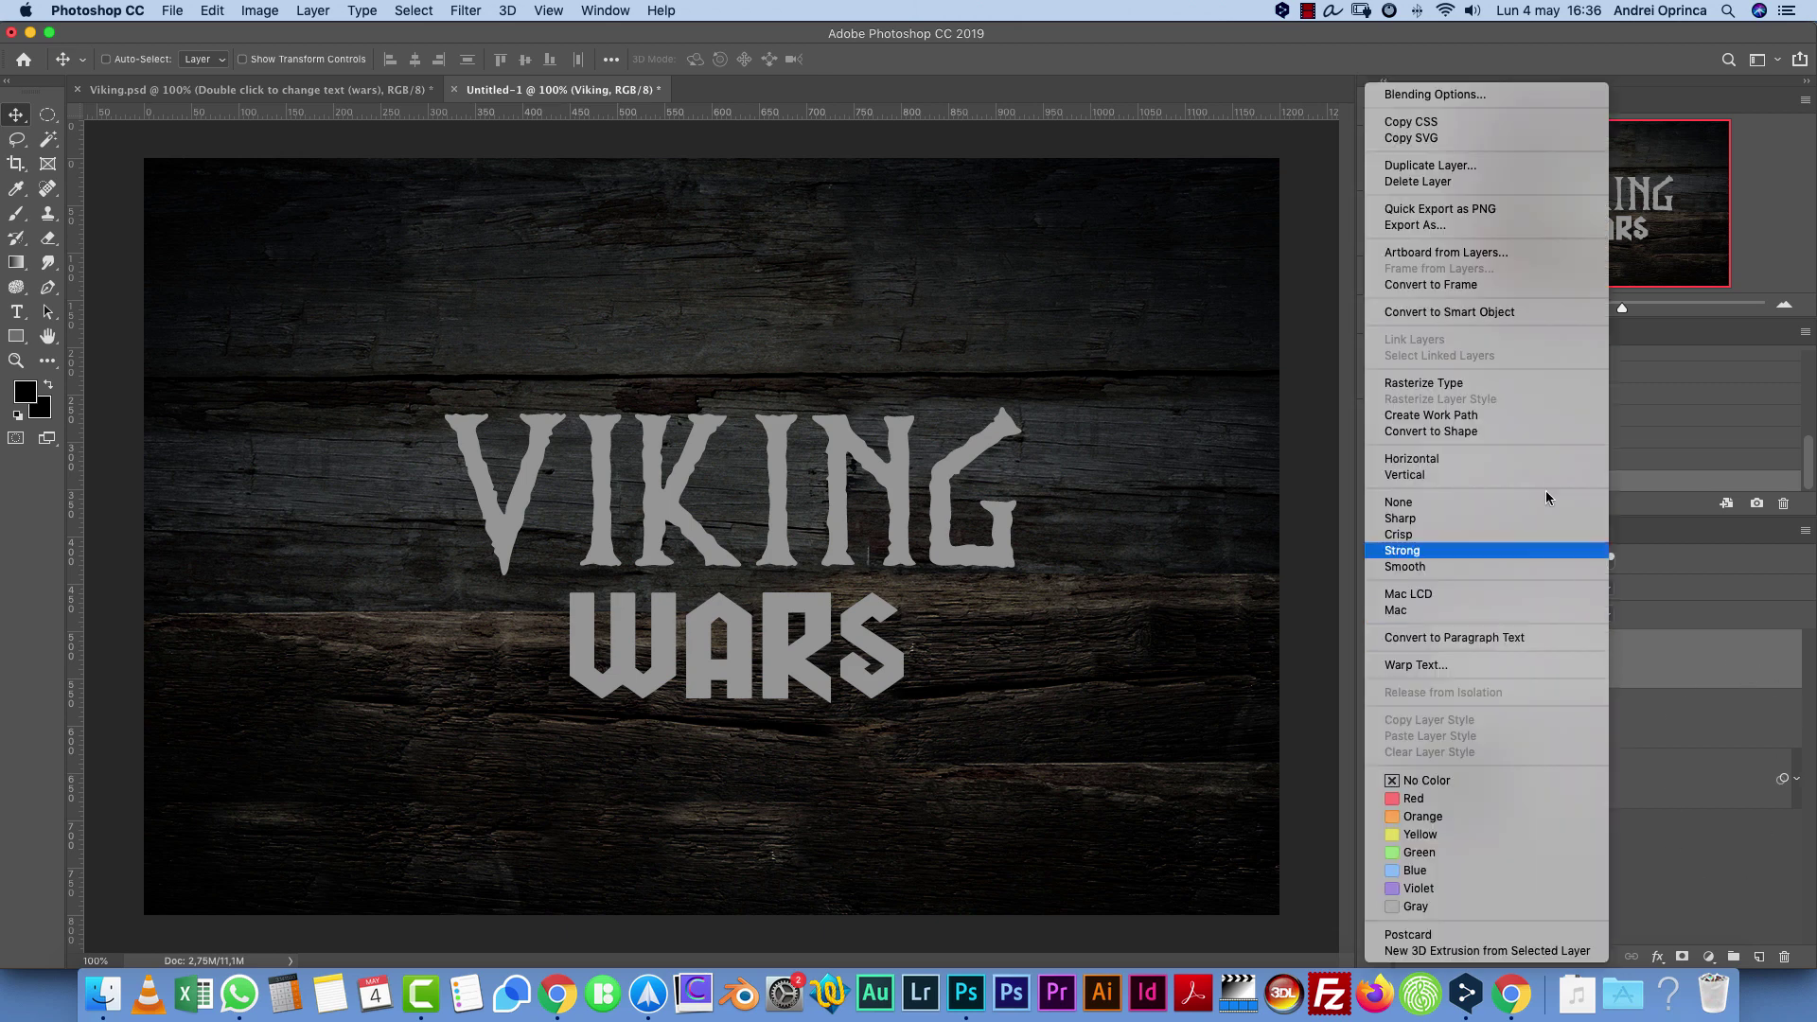
pyautogui.click(1466, 314)
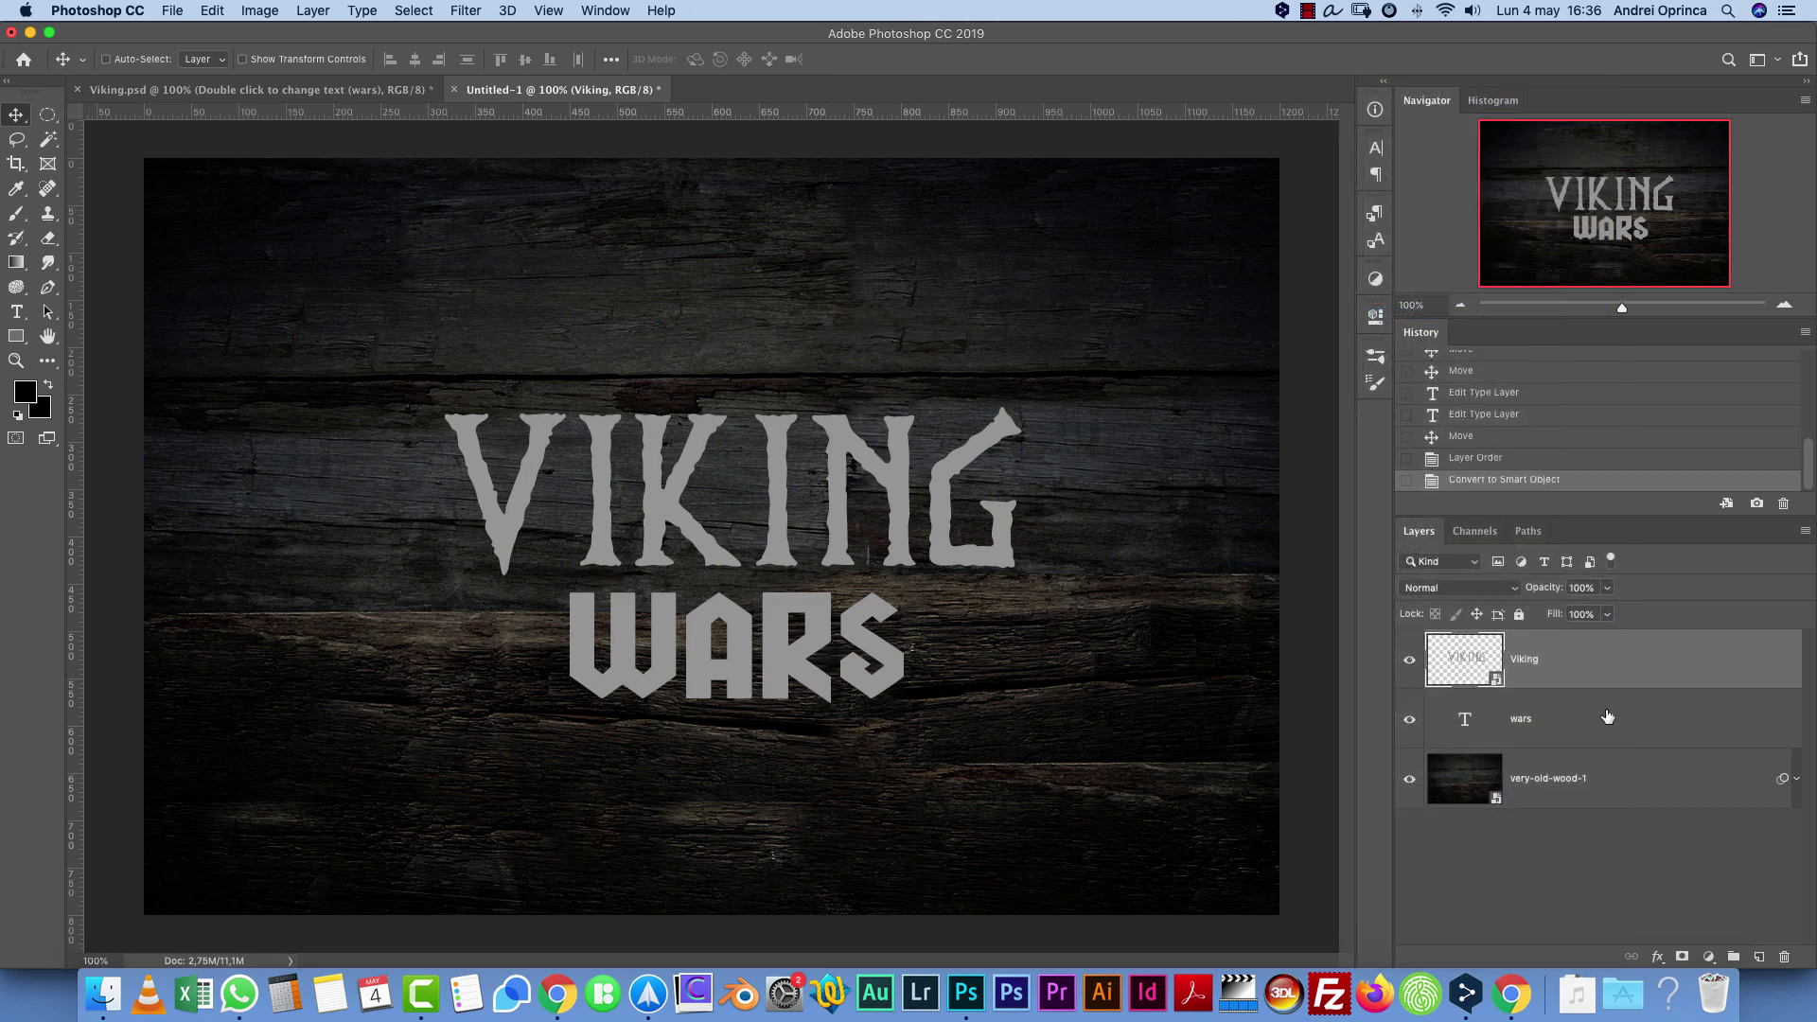
pyautogui.click(1603, 714)
pyautogui.rightClick(1603, 714)
pyautogui.click(1476, 311)
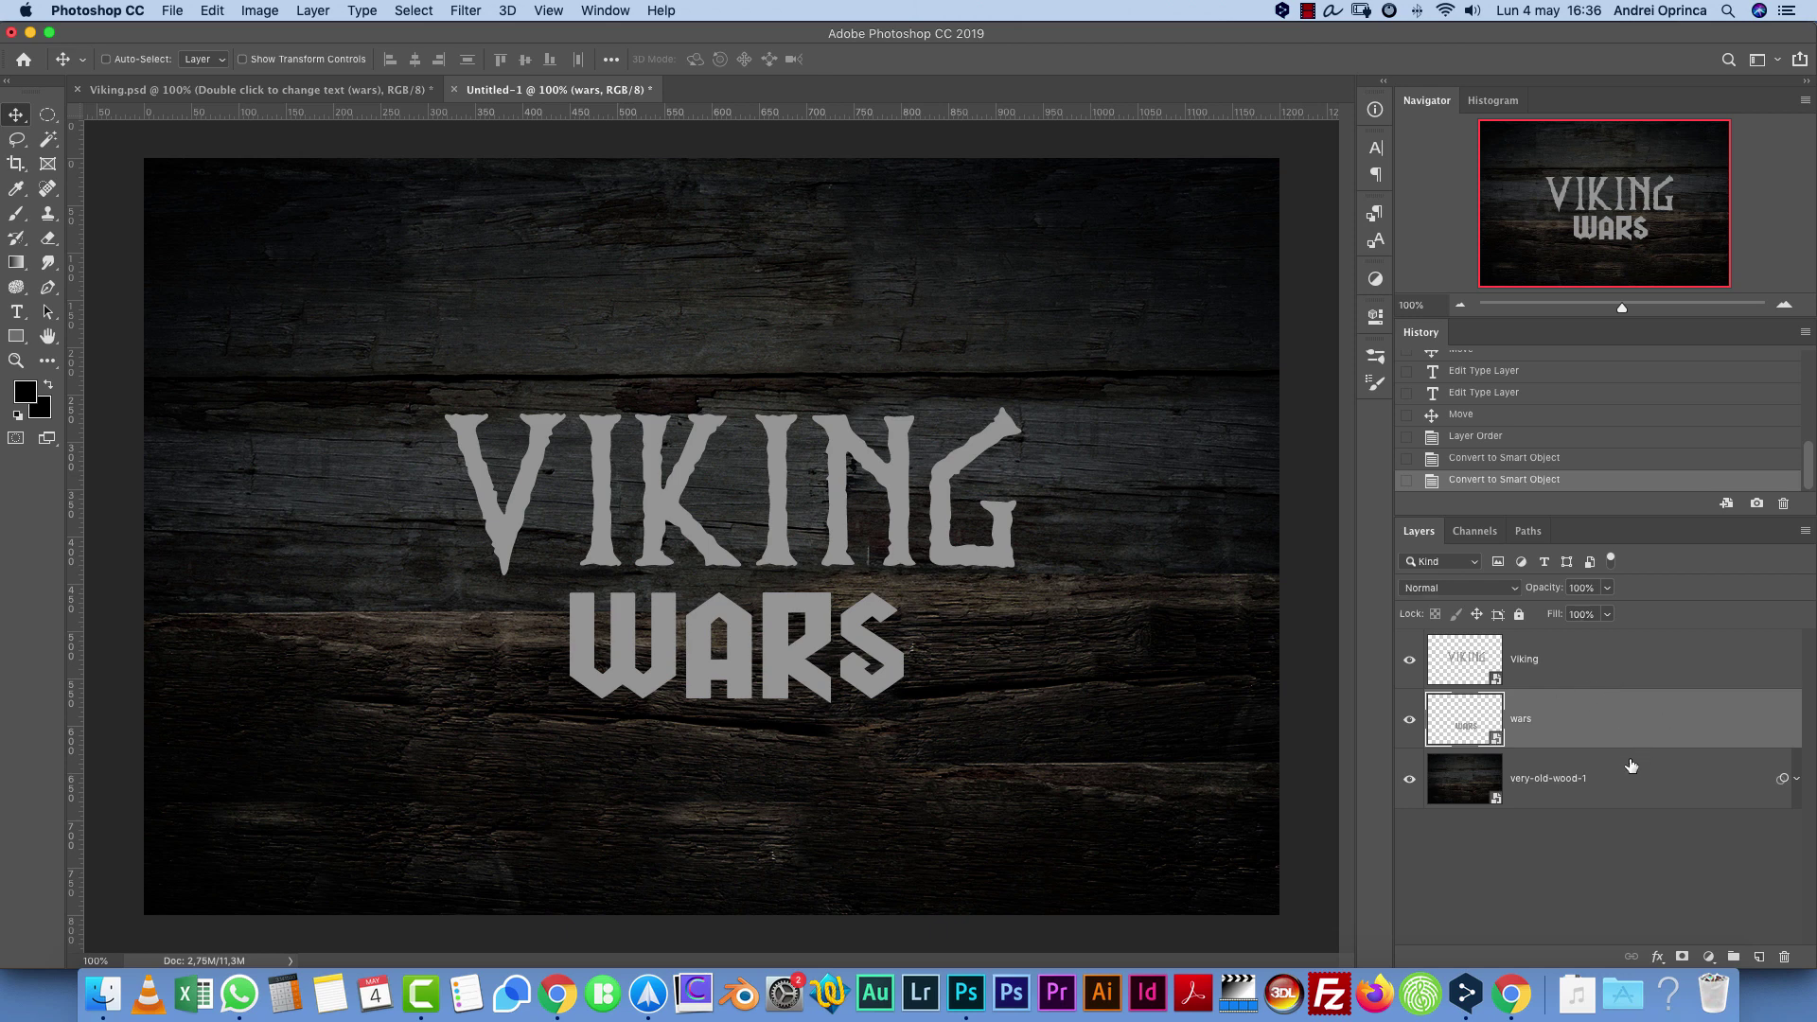
# Duplicate the wars and Viking smart objects, placing both copies below the originals and above the wood layer
pyautogui.moveTo(1628, 732); pyautogui.dragTo(1629, 759)
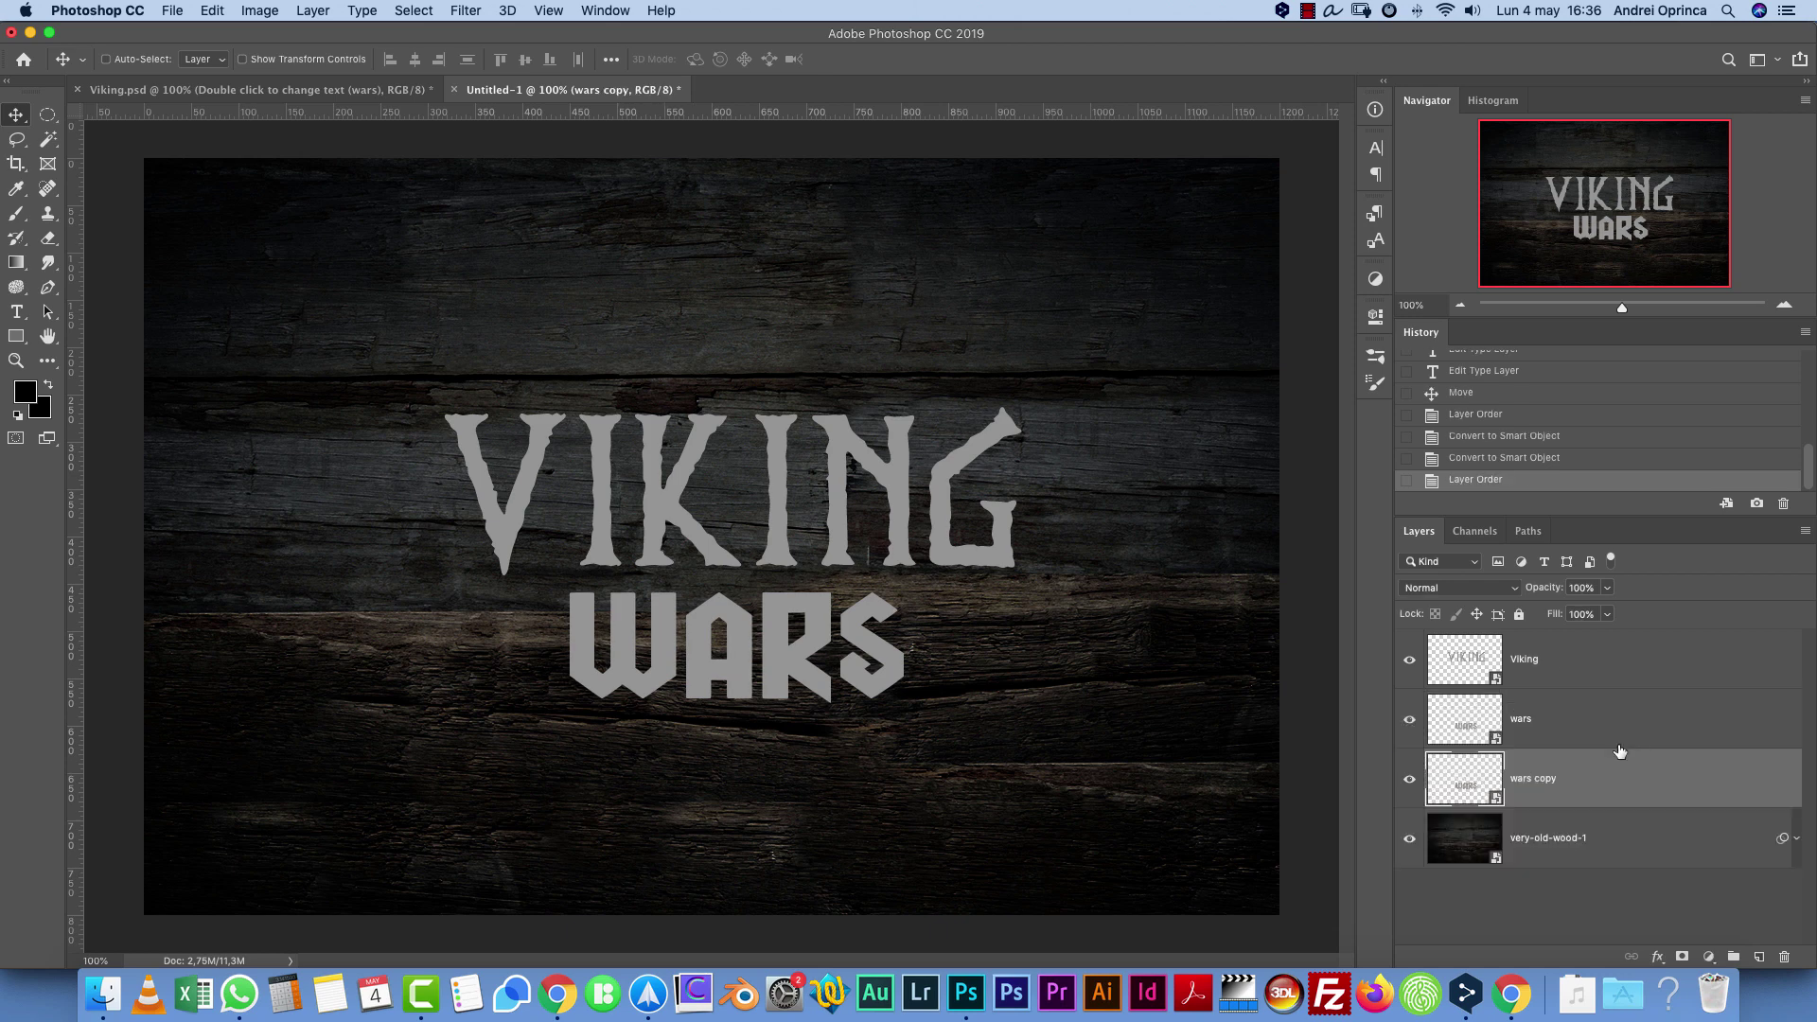
pyautogui.click(1597, 674)
pyautogui.moveTo(1604, 675); pyautogui.dragTo(1586, 746)
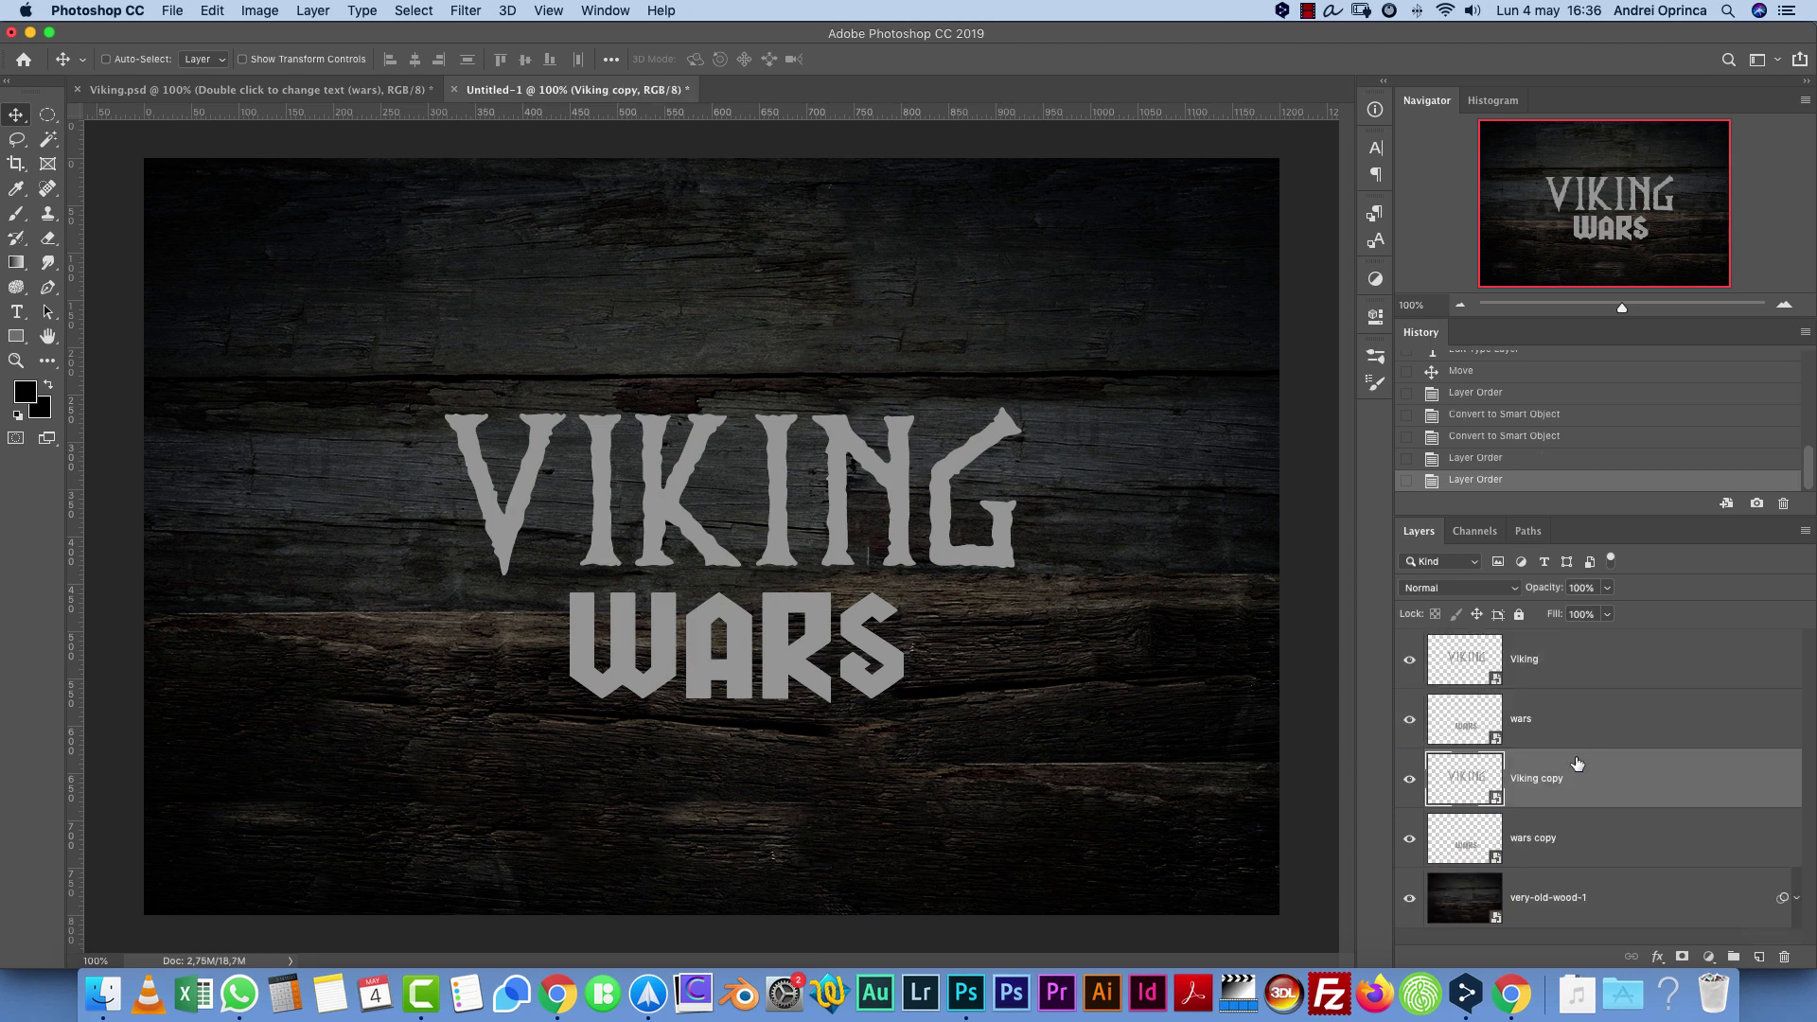
pyautogui.rightClick(1585, 670)
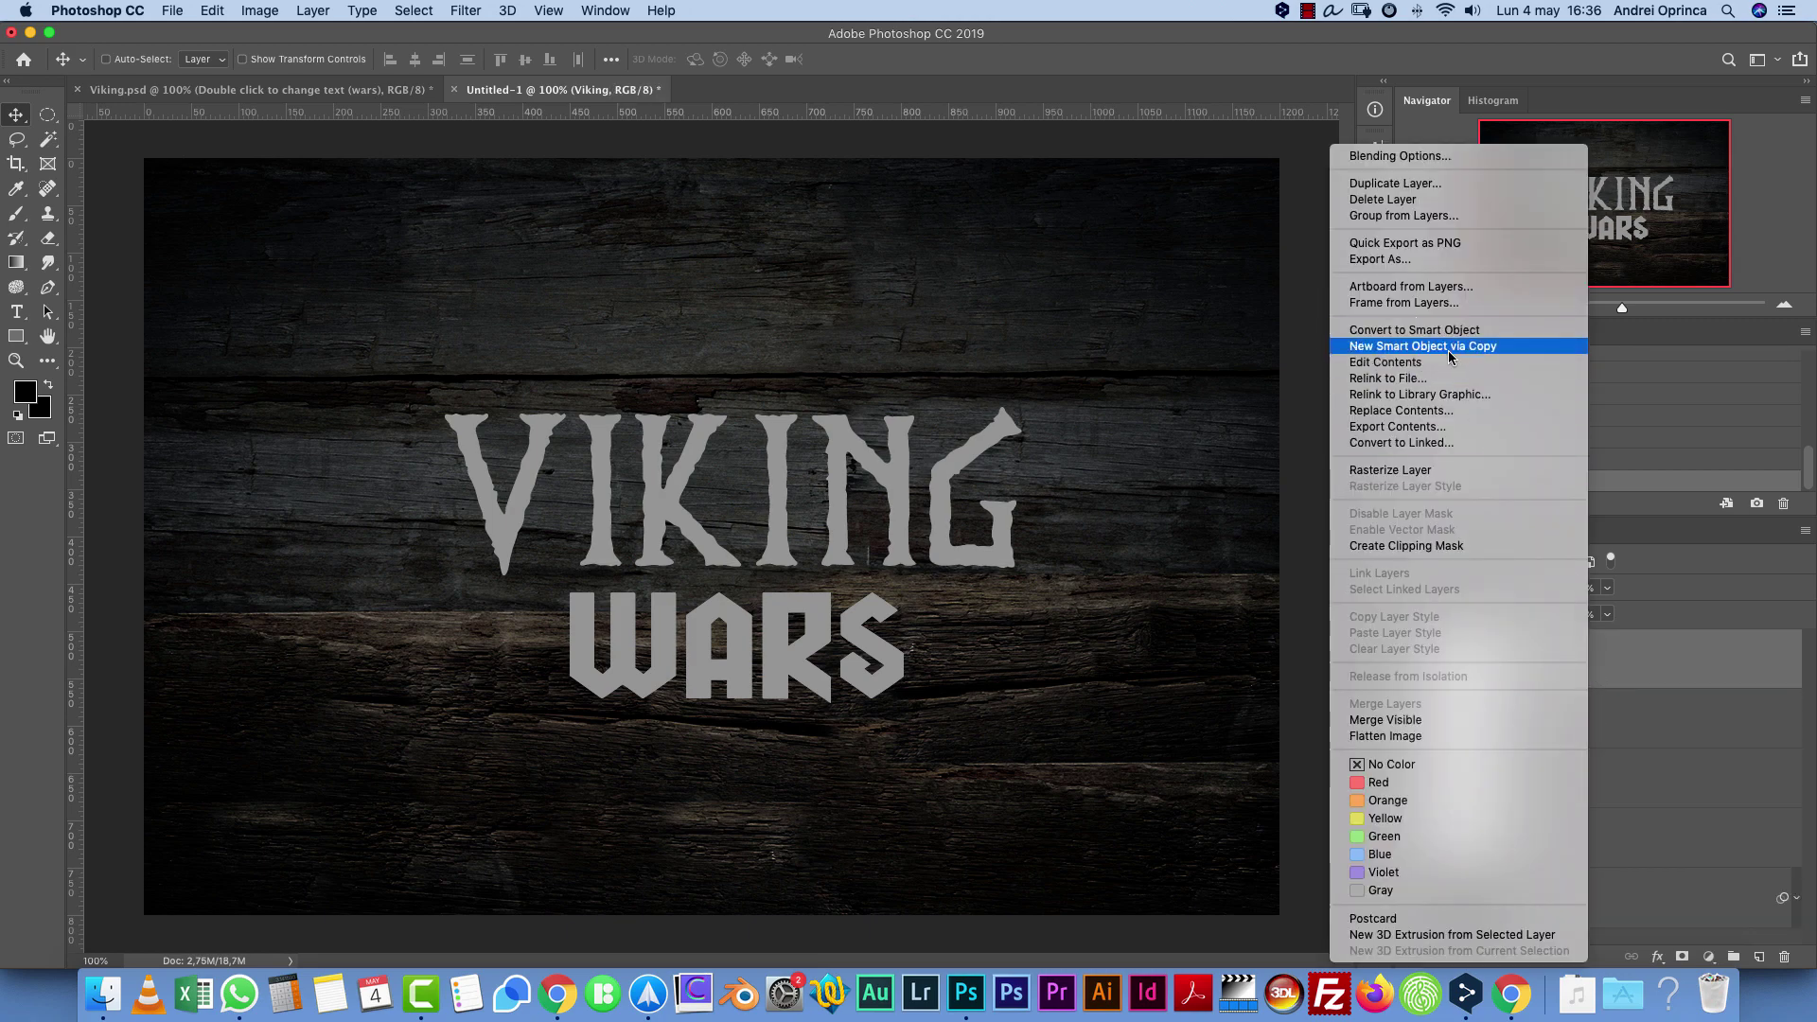
pyautogui.click(1695, 716)
pyautogui.click(1690, 718)
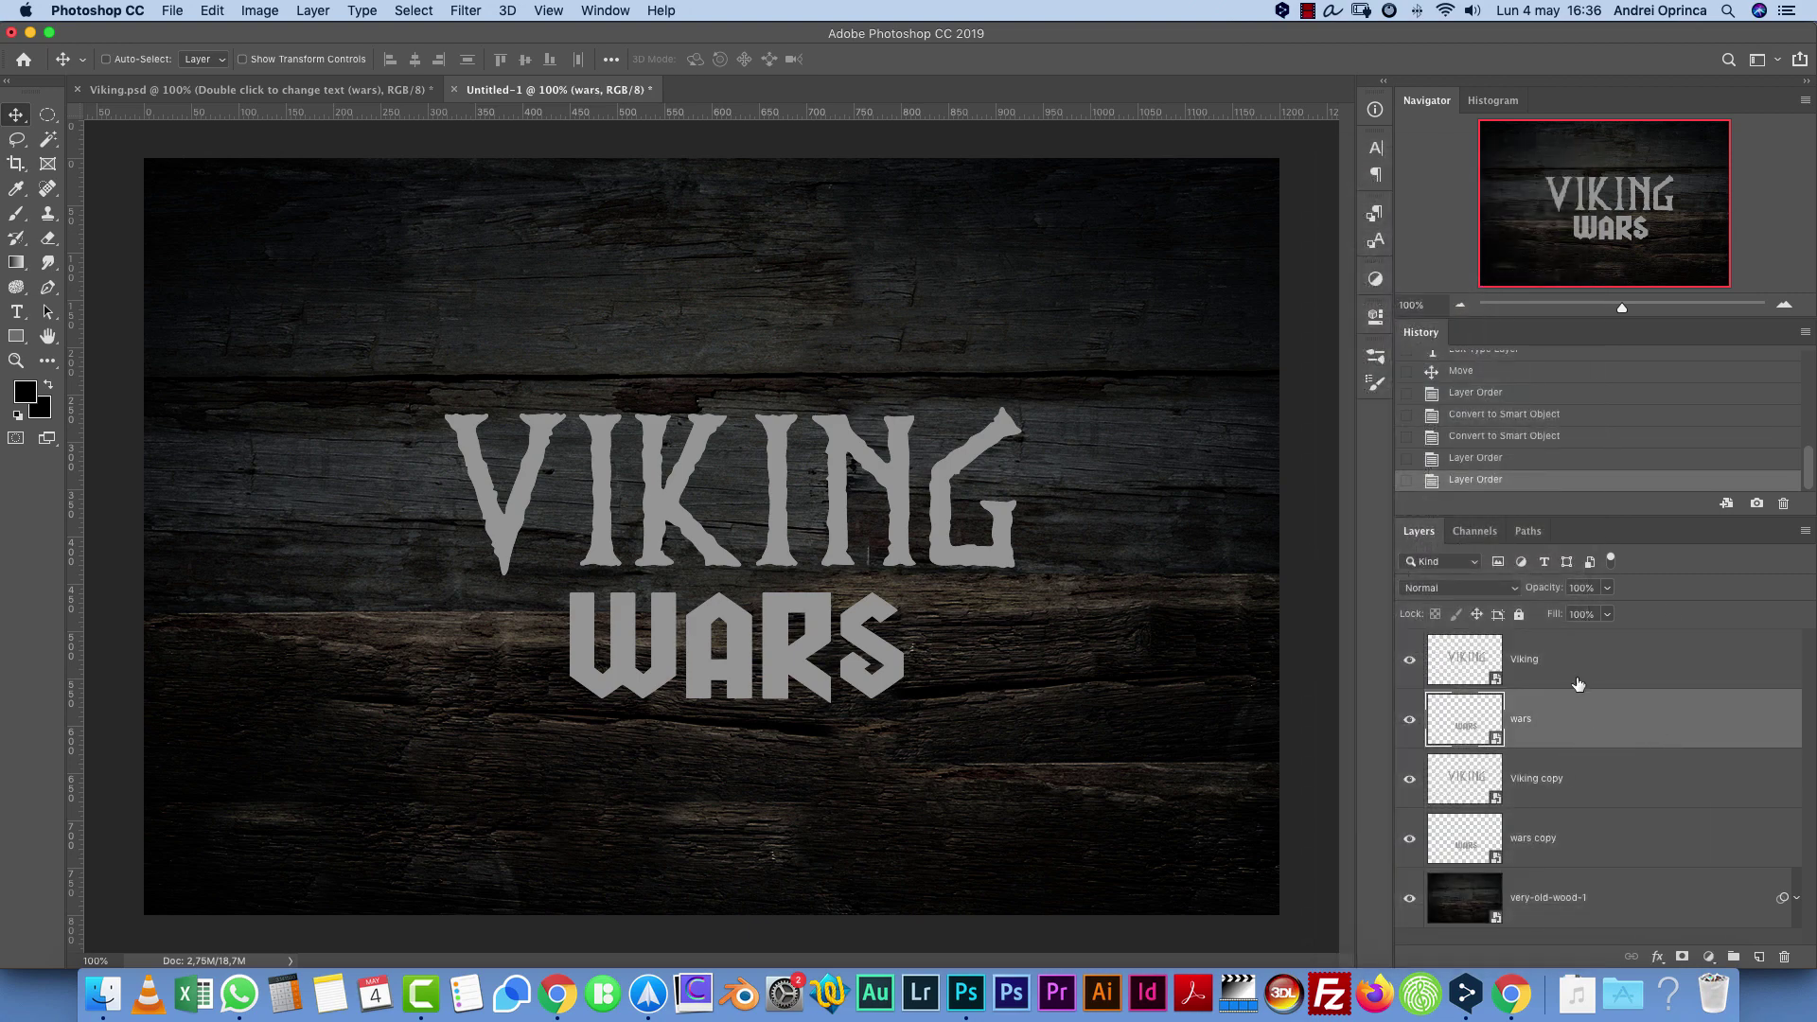
pyautogui.click(1578, 787)
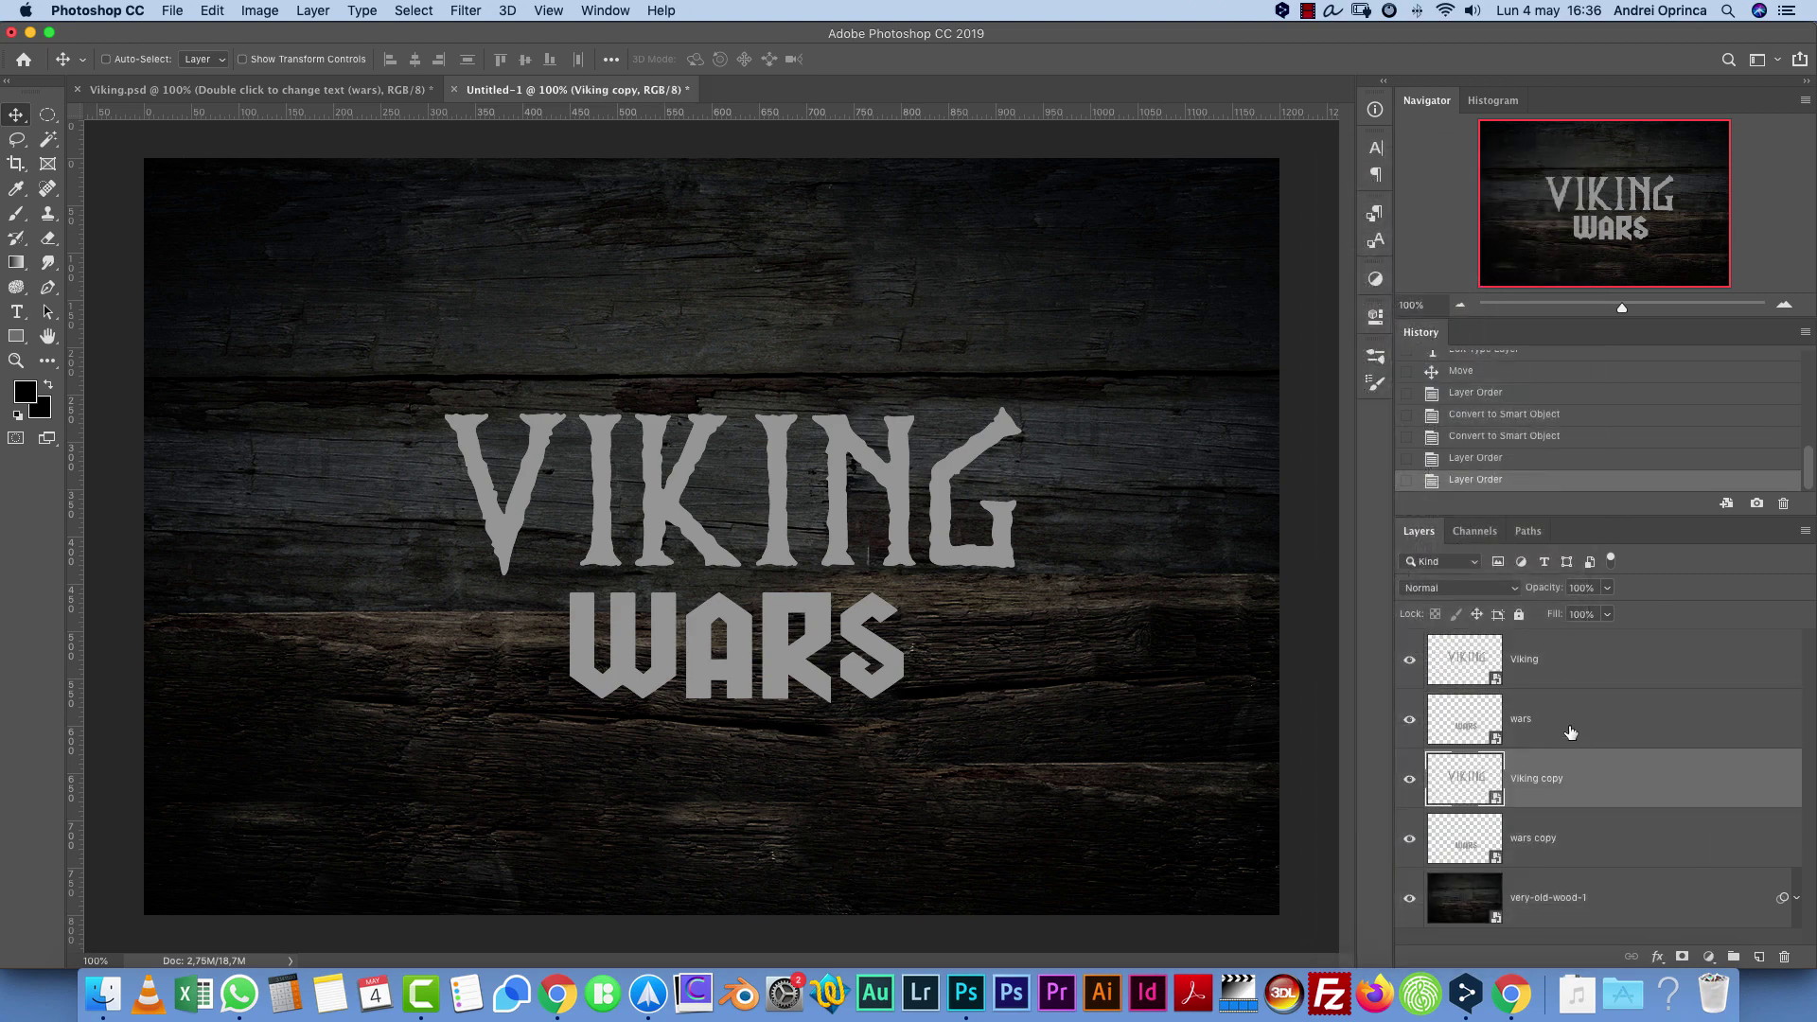
# Open the original Viking smart object, replace its text with qweqw, then save and close it
pyautogui.click(1559, 665)
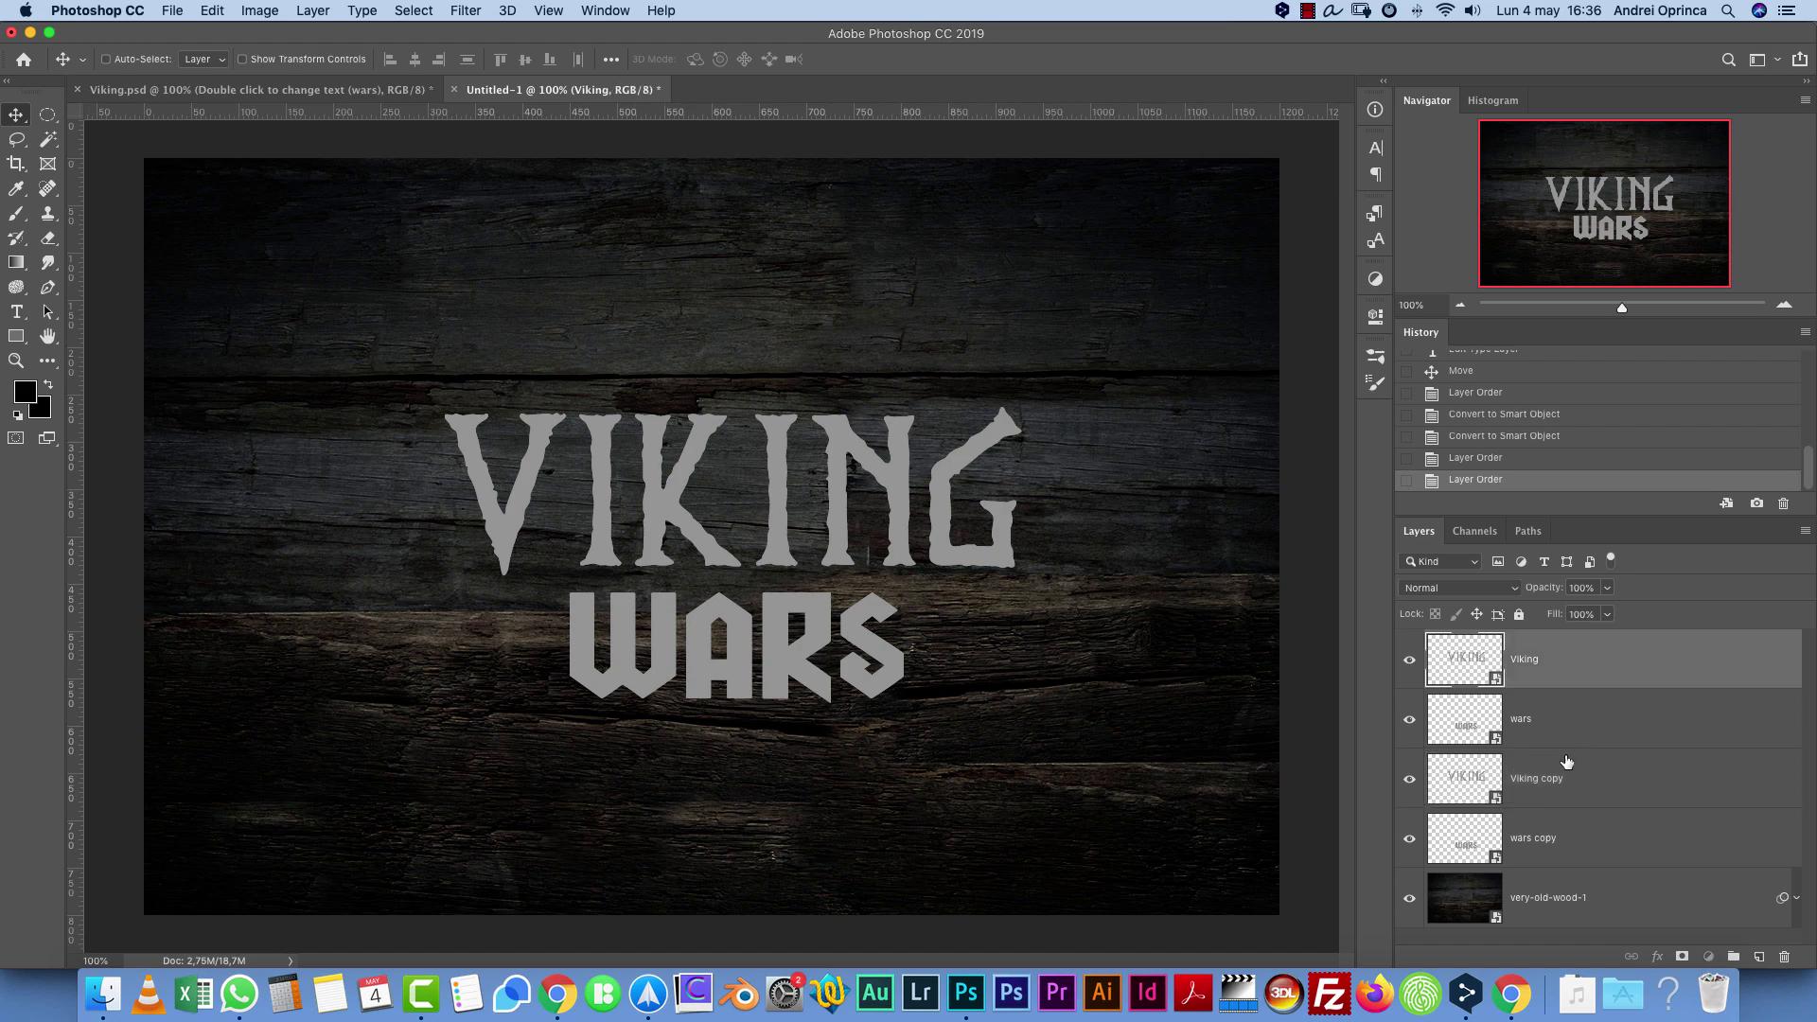
pyautogui.doubleClick(1471, 655)
pyautogui.doubleClick(1464, 649)
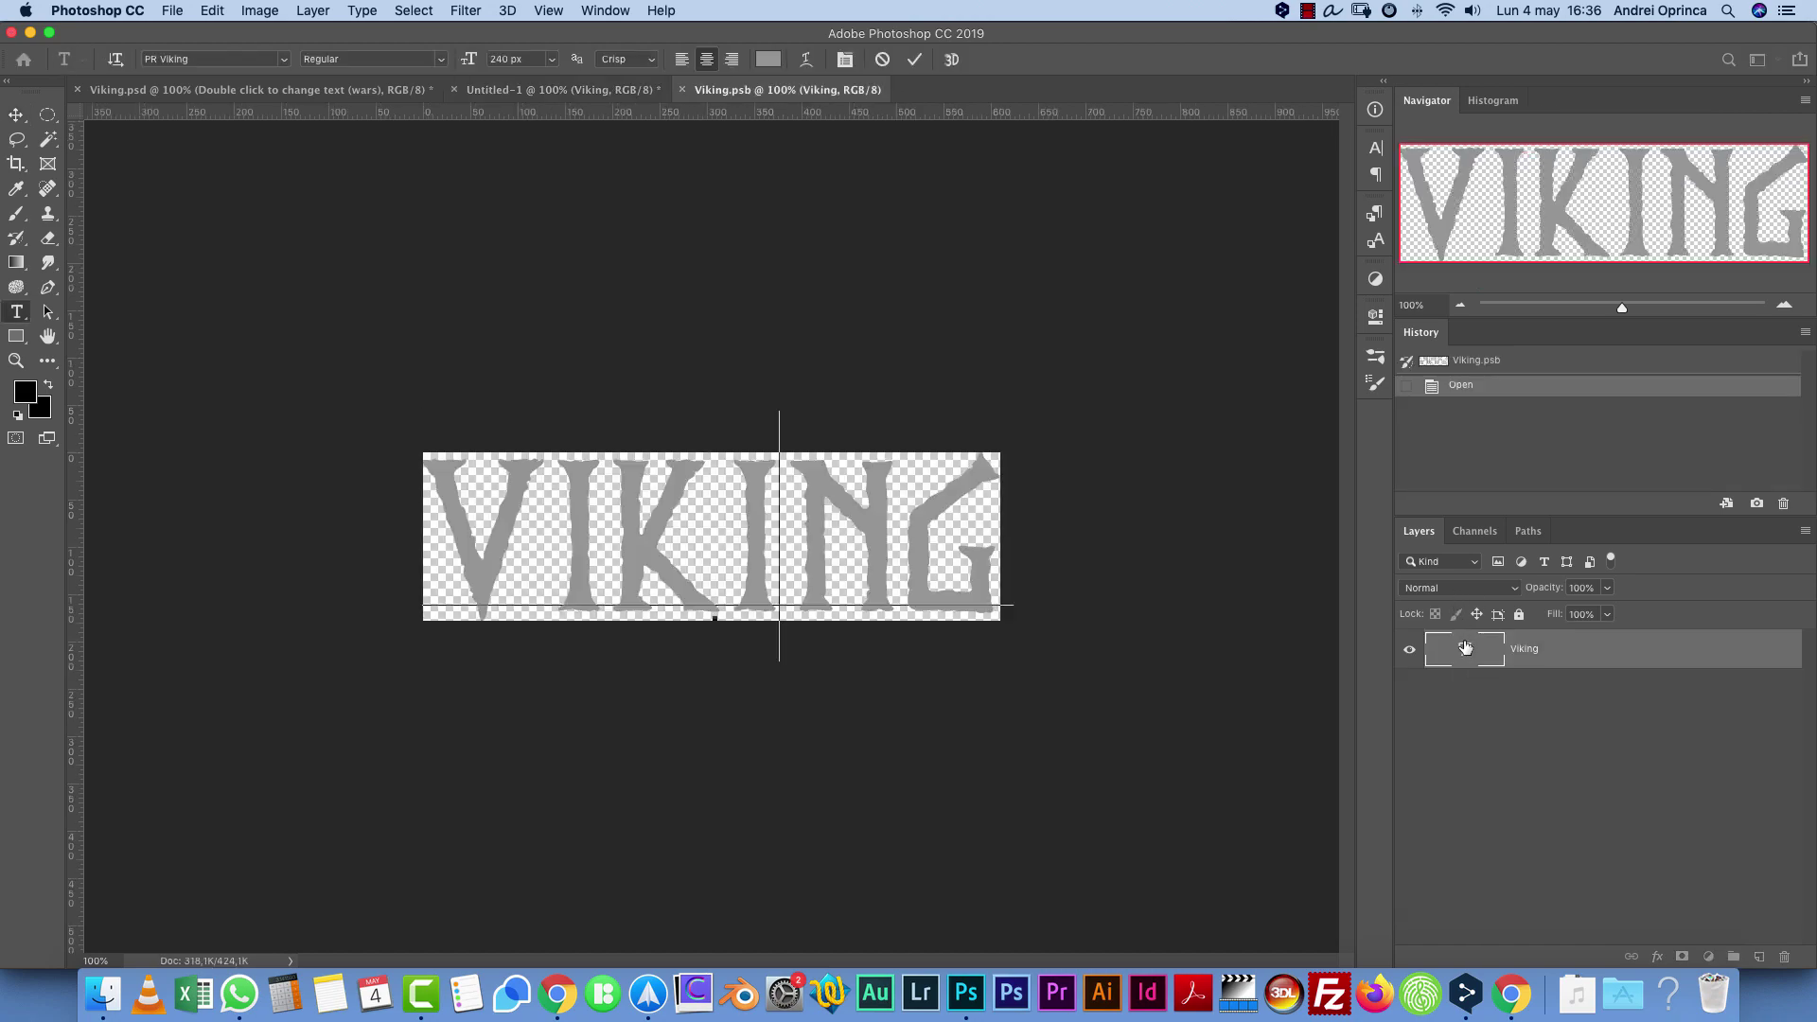
pyautogui.write('qweqw')
pyautogui.press('super+w')
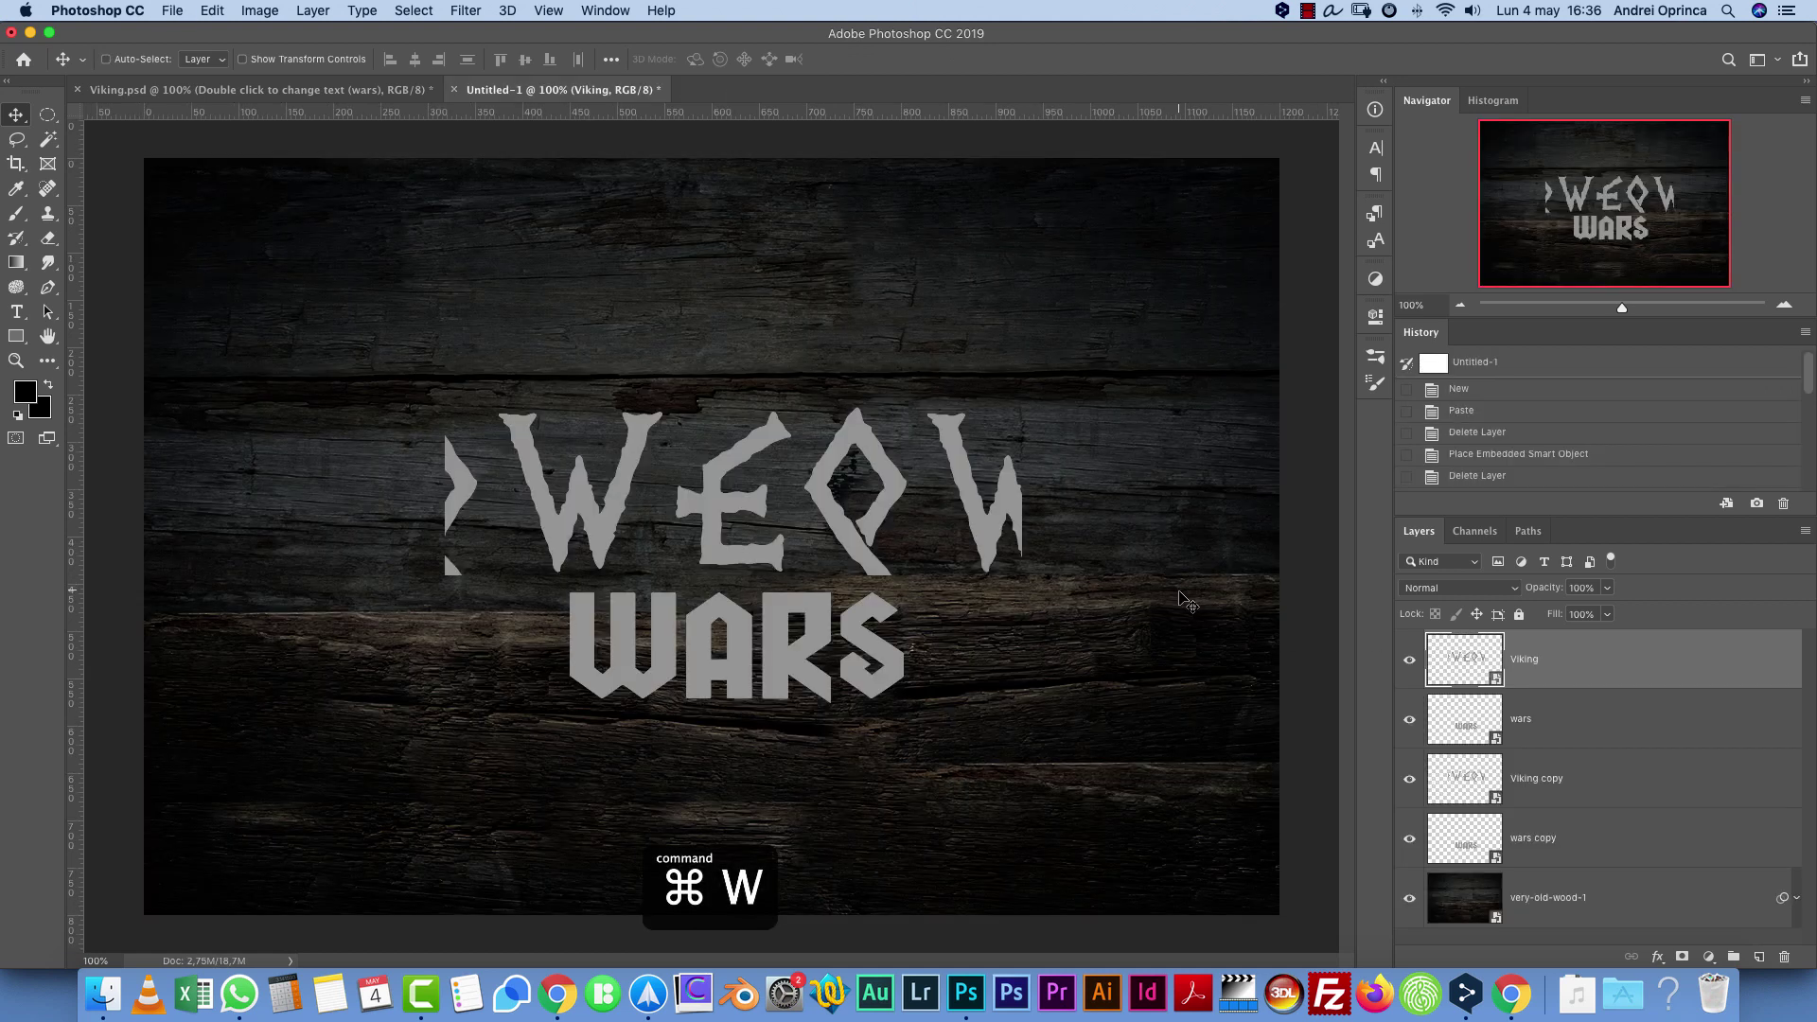
# Hide the top Viking layer to check its copy, and undo both the visibility change and the smart object update
pyautogui.click(1410, 665)
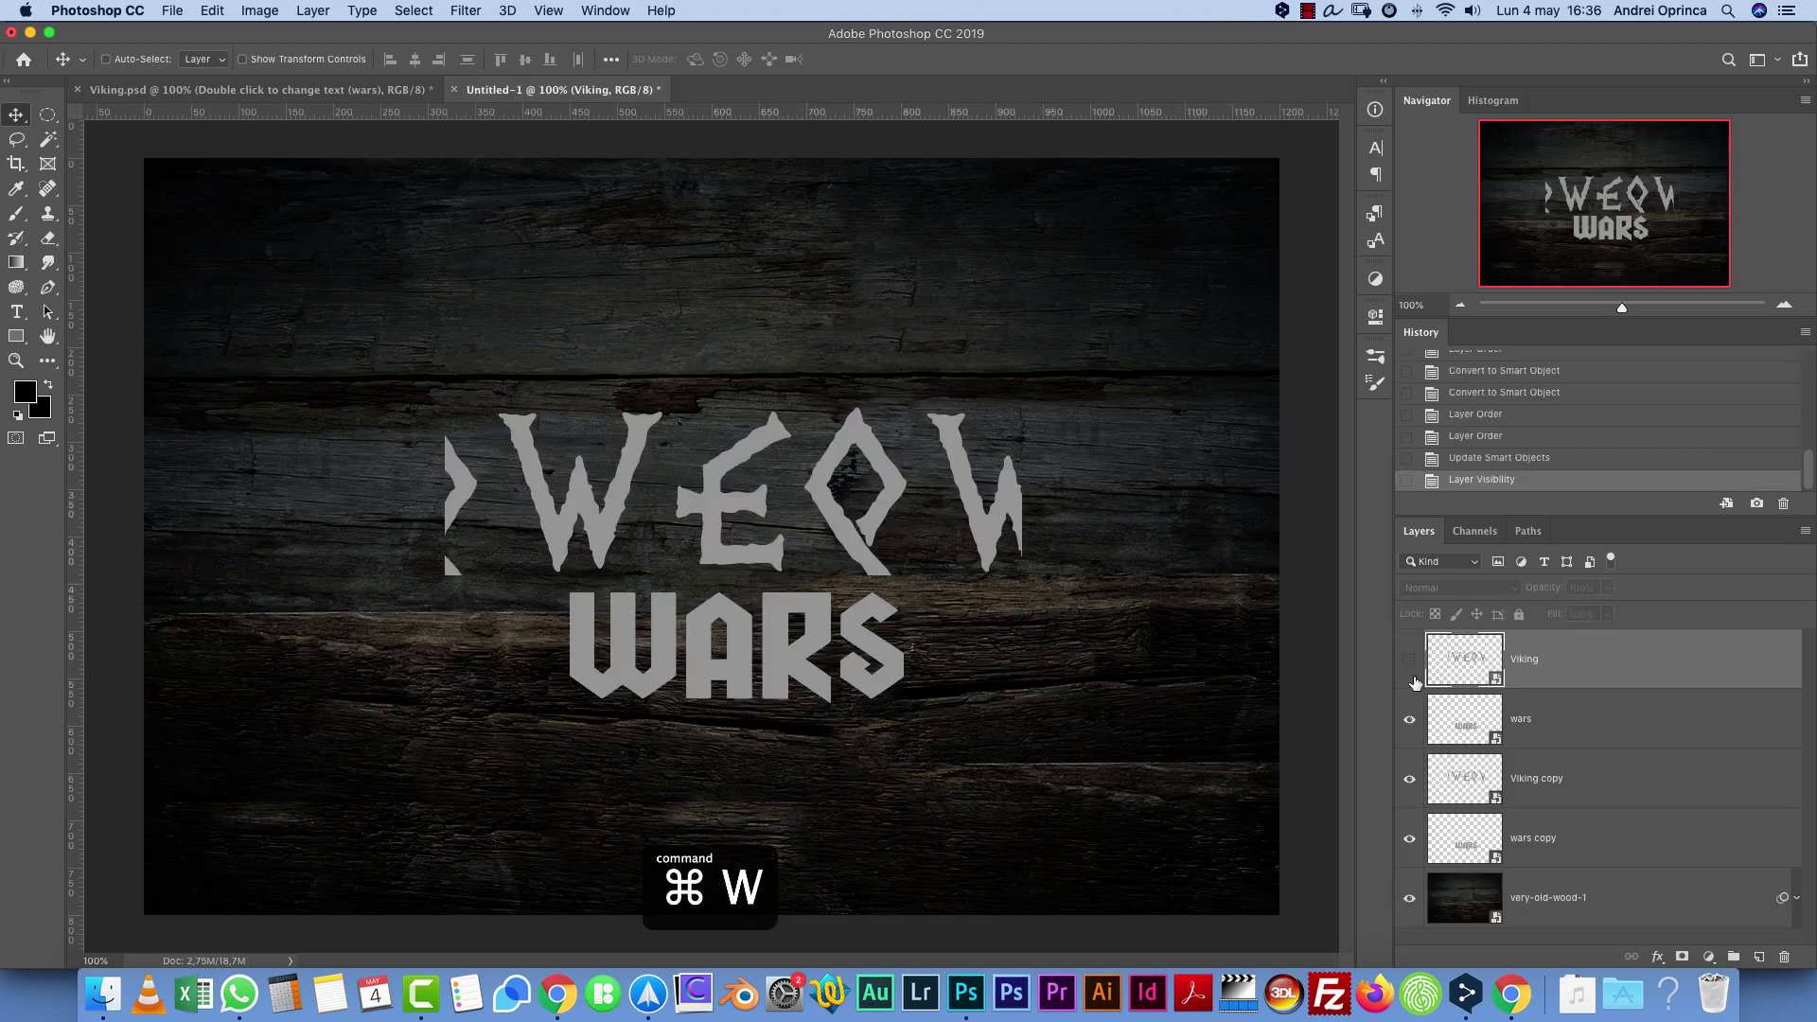
pyautogui.click(1533, 776)
pyautogui.press('super+z')
pyautogui.press('super+z')
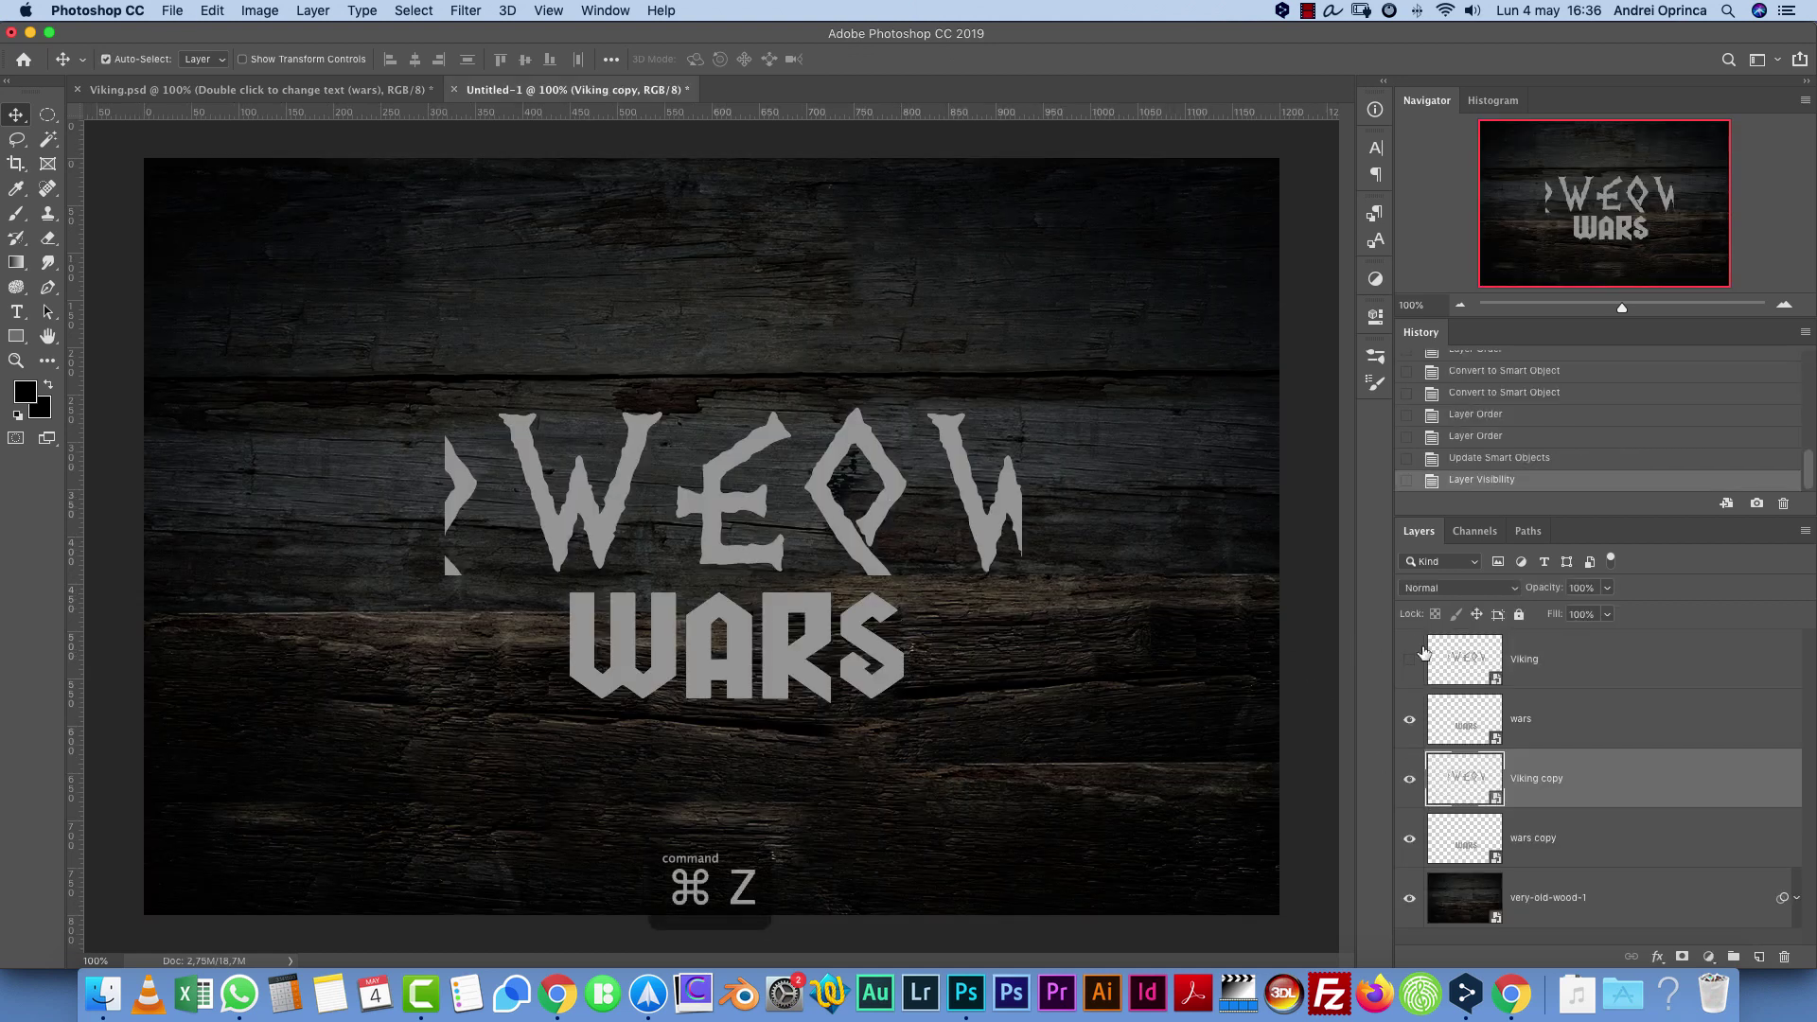
# Move the original Viking and wars layers to the canvas's upper-left corner and scale them down to less than half size
pyautogui.click(1590, 716)
pyautogui.keyDown('shift'); pyautogui.click(1589, 660); pyautogui.keyUp('shift')
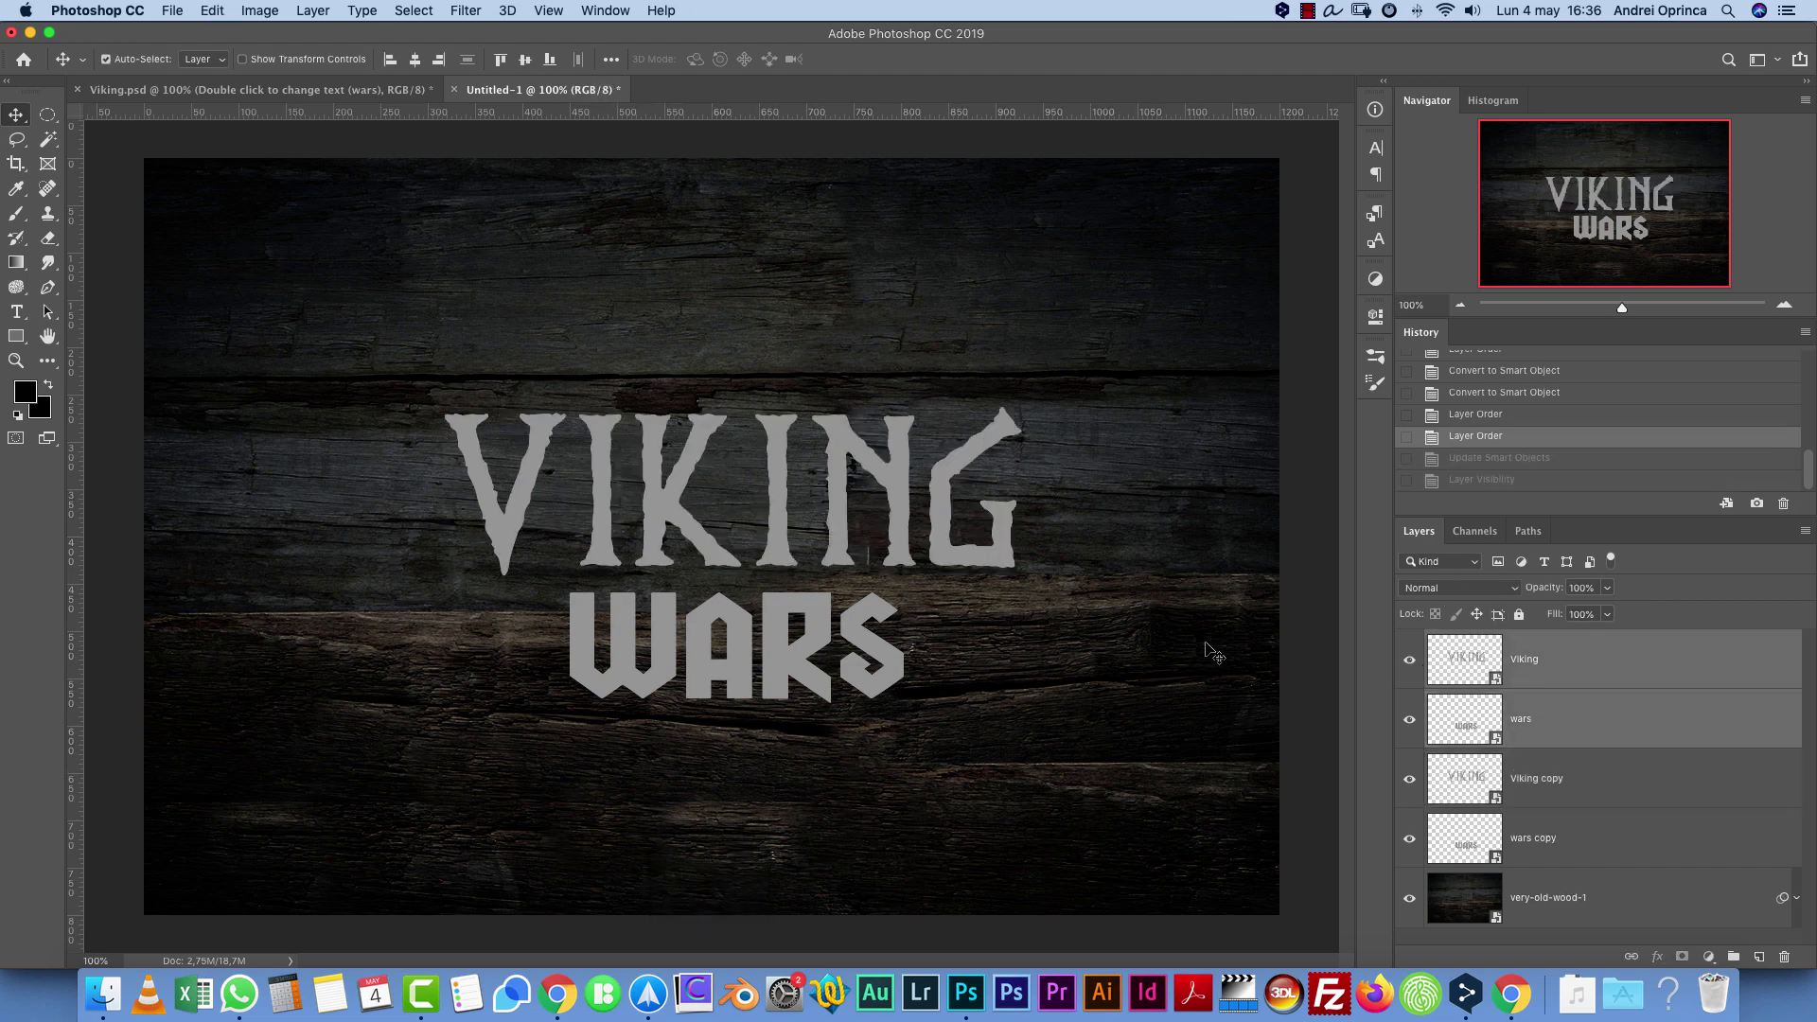
pyautogui.moveTo(1014, 584); pyautogui.dragTo(728, 350)
pyautogui.press('super+t')
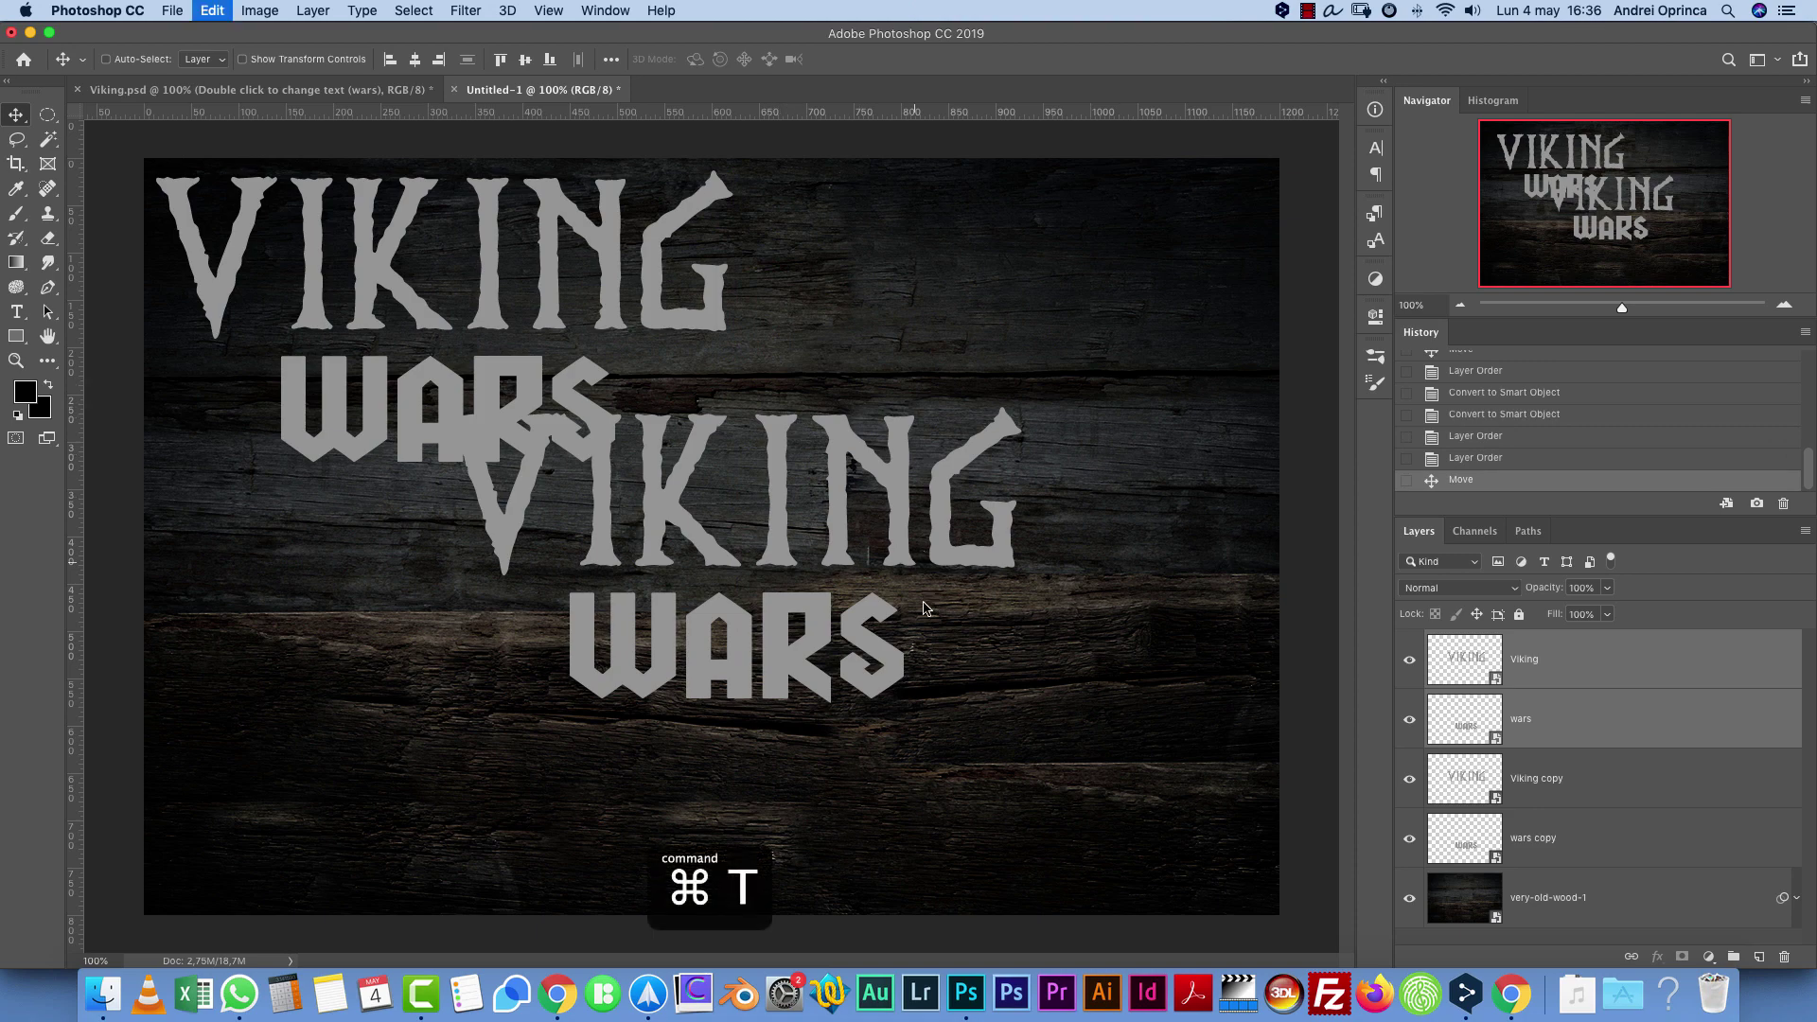
pyautogui.moveTo(673, 438); pyautogui.dragTo(408, 317)
pyautogui.press('Return')
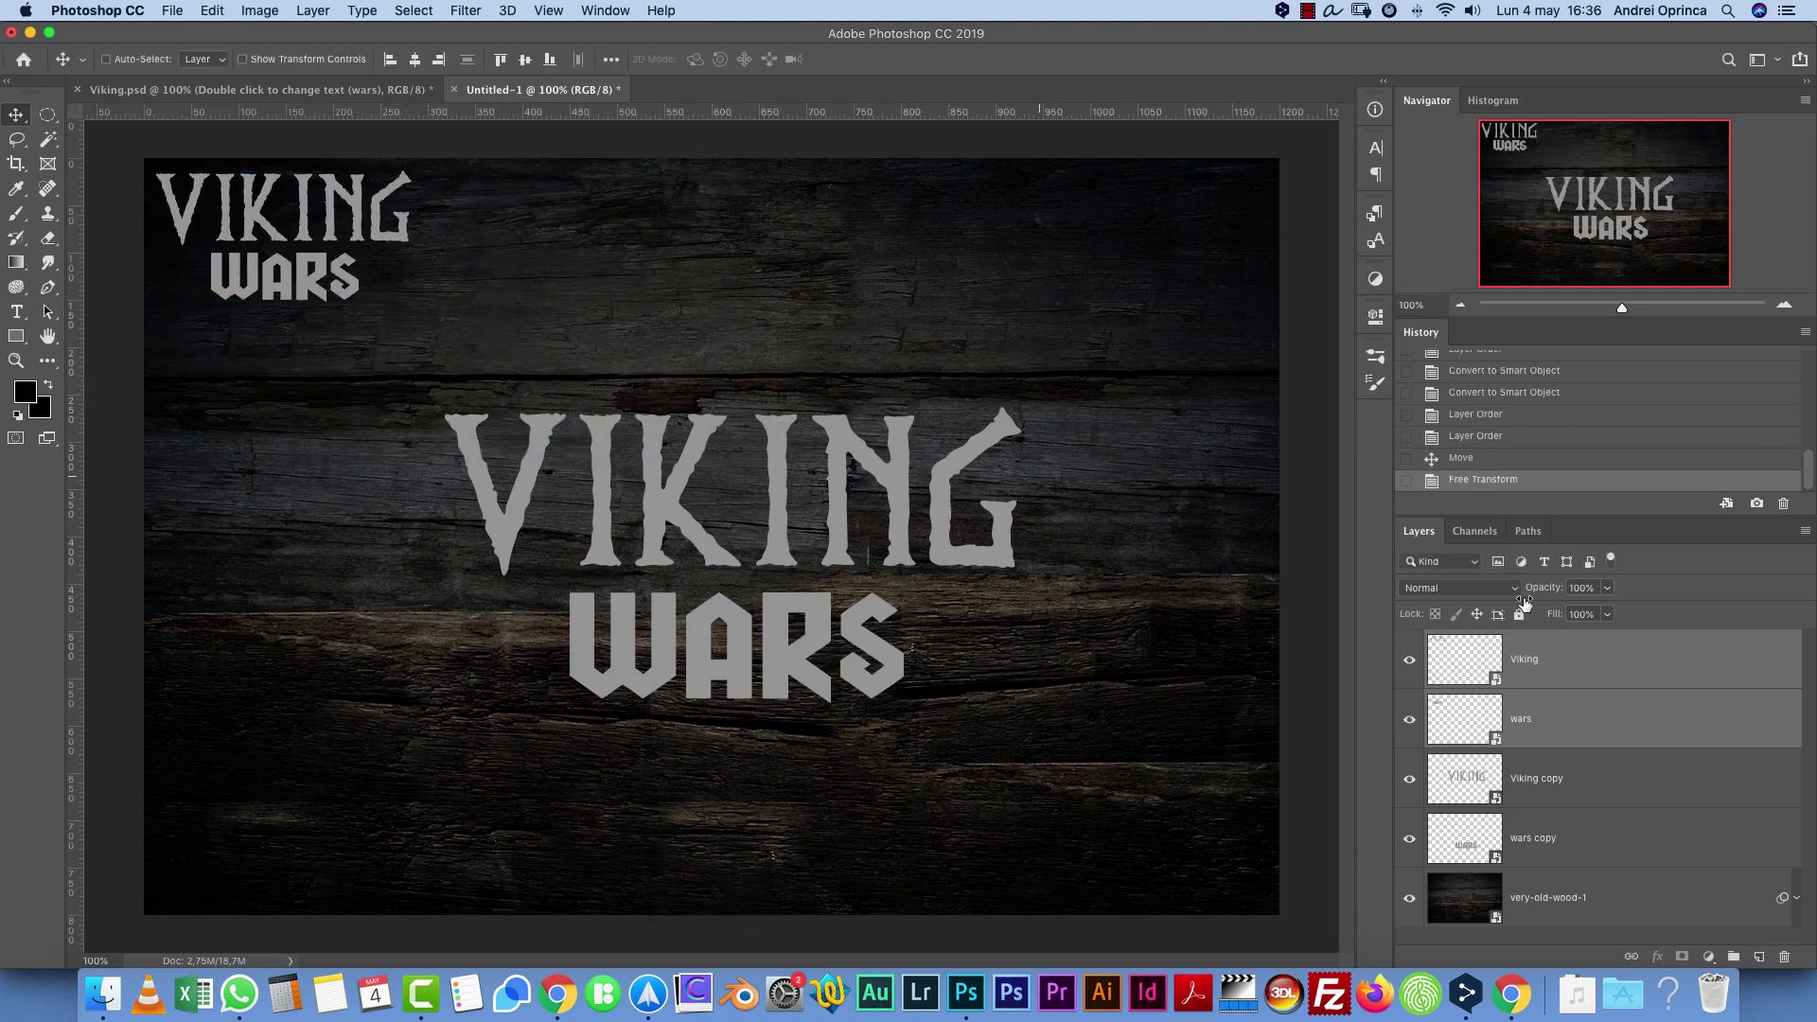
# Set the Fill of the original Viking and wars layers to 0%, and select the Viking copy layer
pyautogui.click(1606, 614)
pyautogui.moveTo(1601, 643); pyautogui.dragTo(1533, 643)
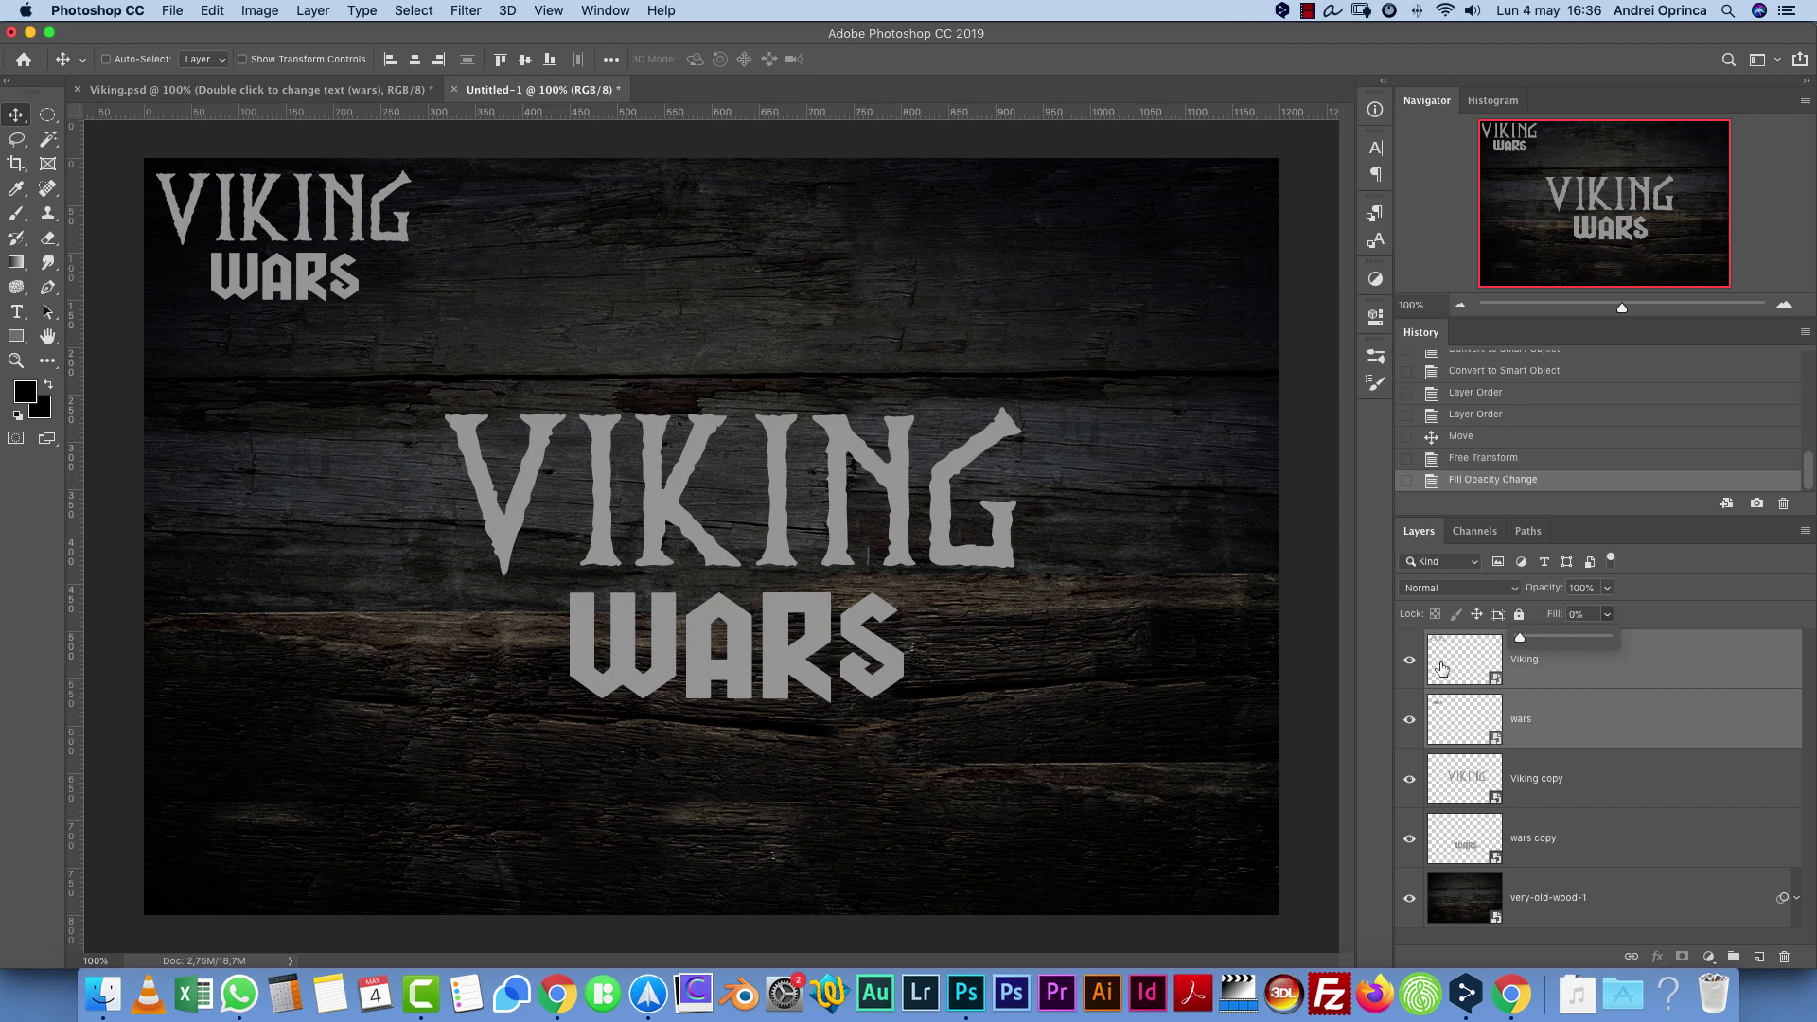
pyautogui.click(1585, 683)
pyautogui.click(1586, 684)
pyautogui.click(1584, 727)
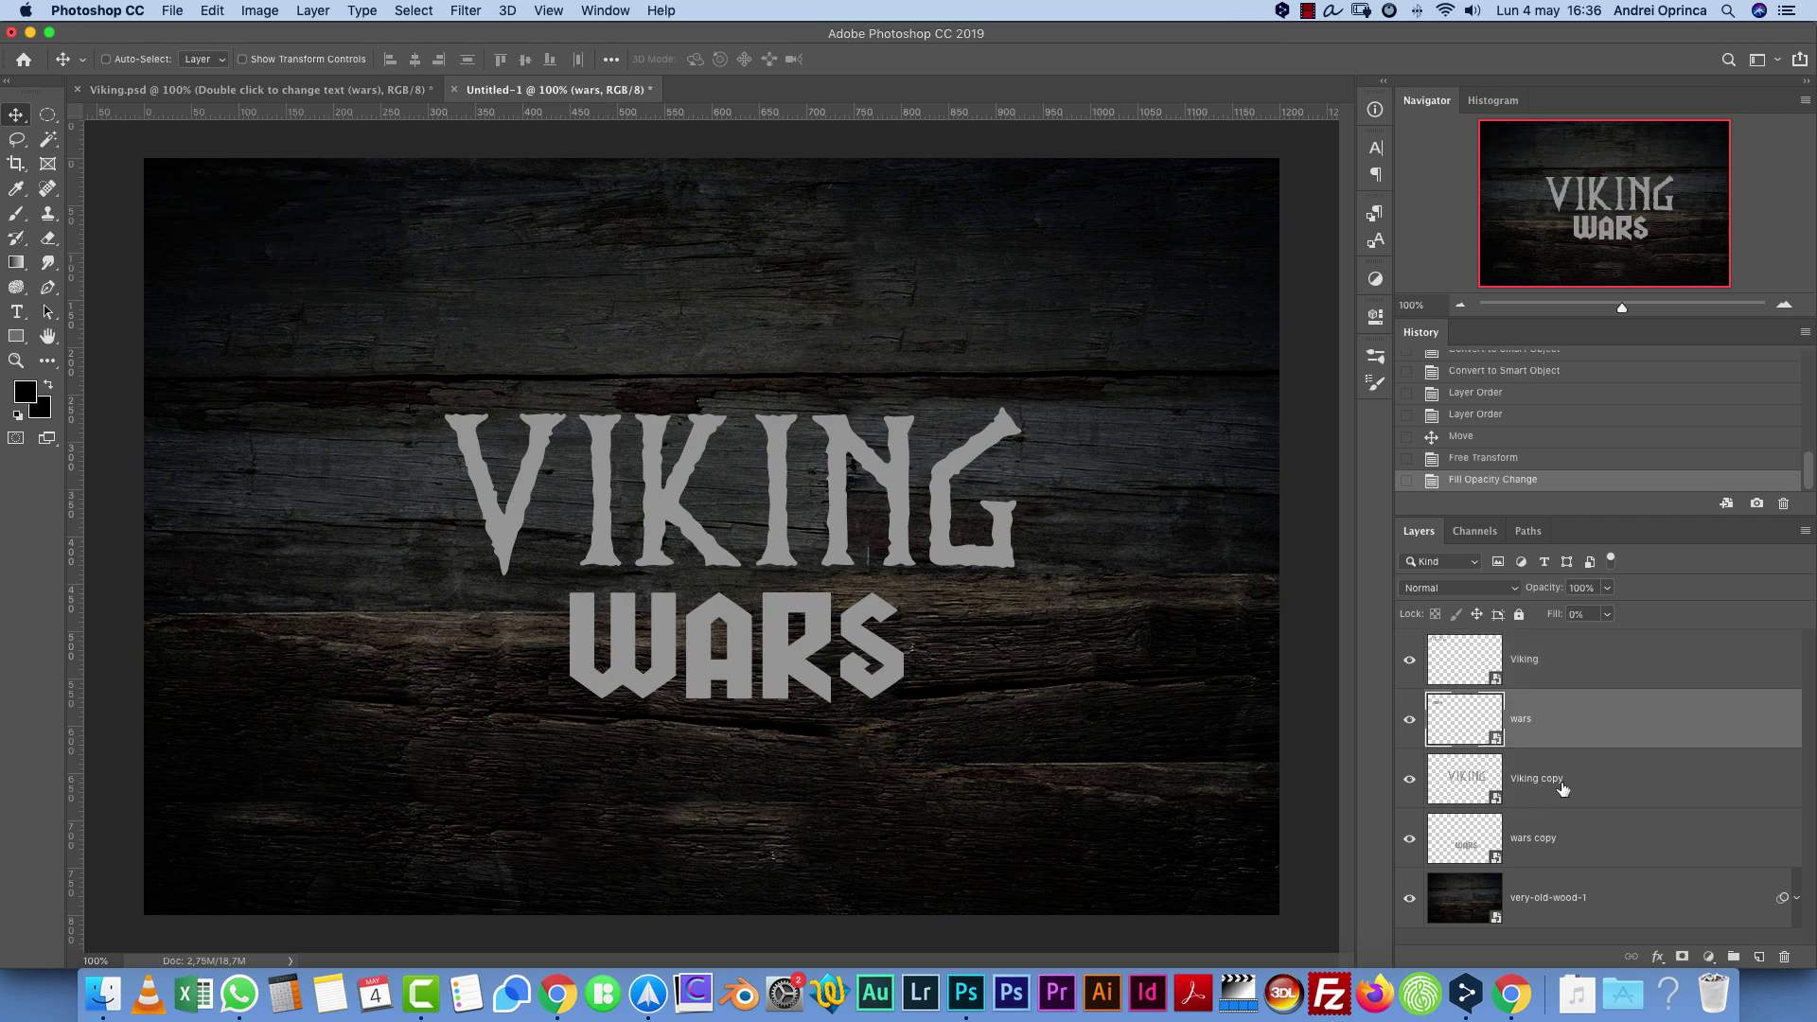
pyautogui.click(1559, 788)
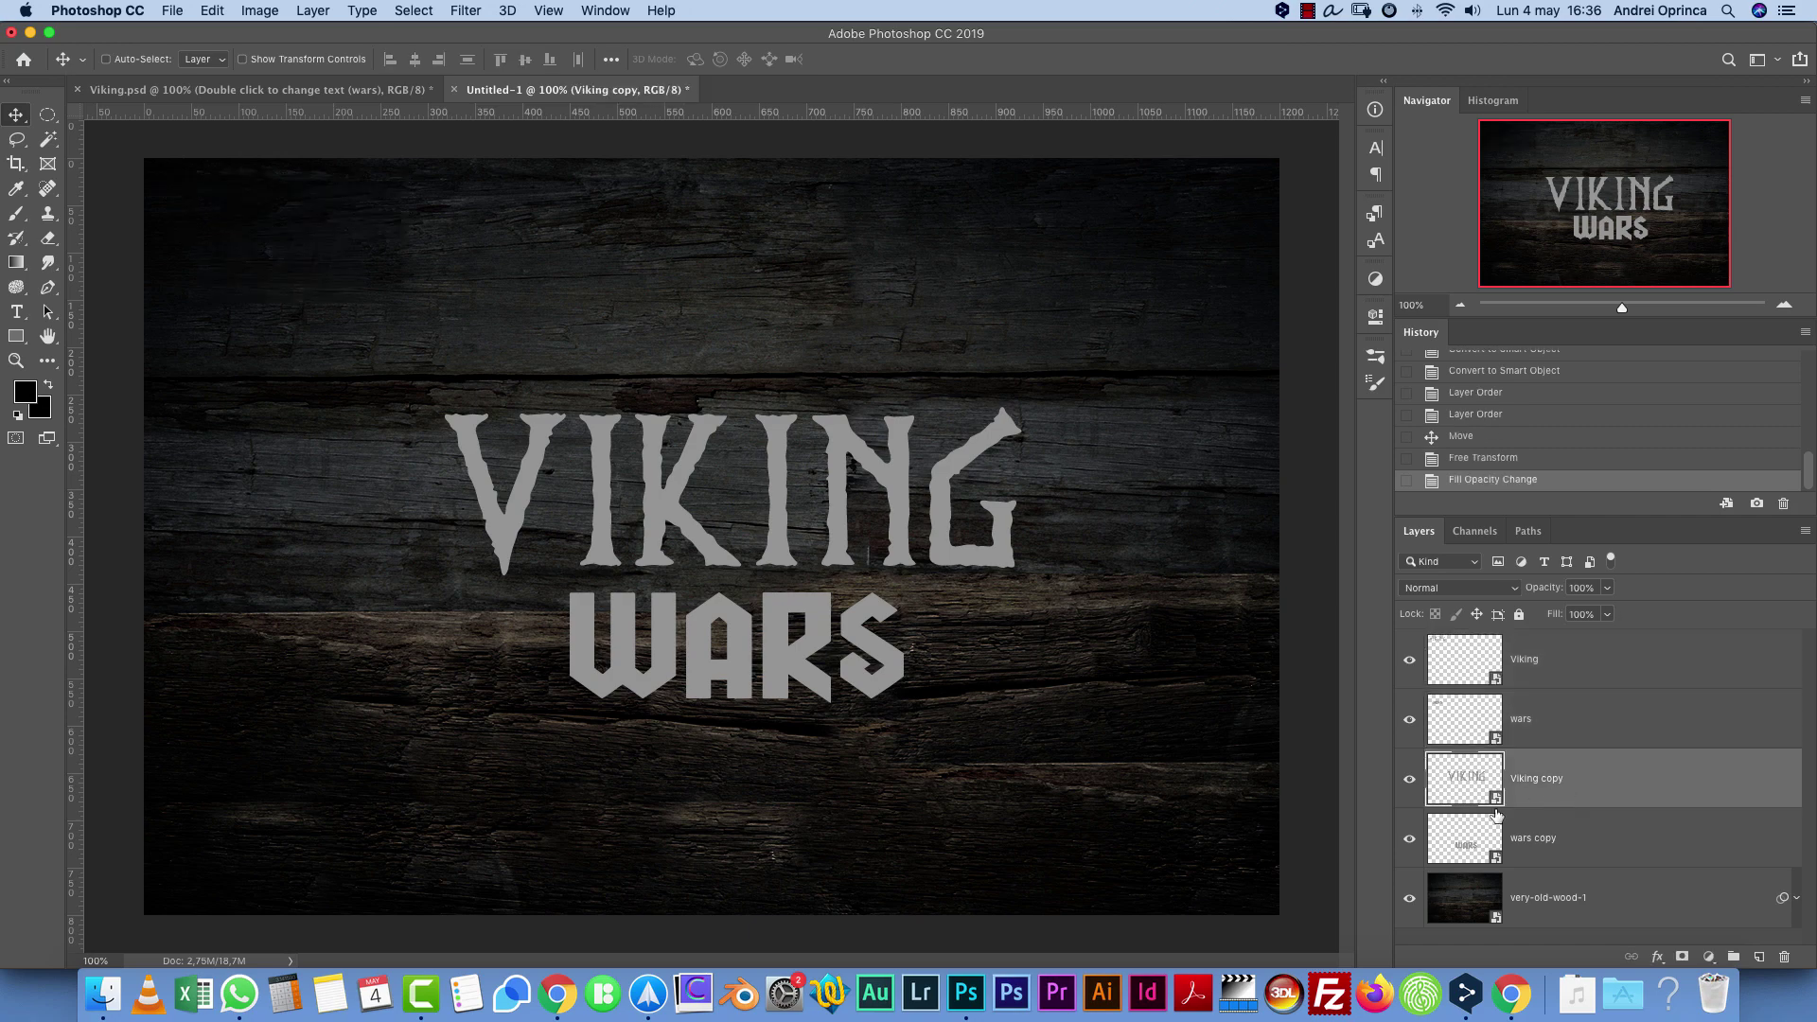
# Group the original Viking and wars layers and name the group "Type here to change text"
pyautogui.click(1593, 733)
pyautogui.keyDown('shift'); pyautogui.click(1570, 663); pyautogui.keyUp('shift')
pyautogui.press('super+g')
pyautogui.doubleClick(1483, 643)
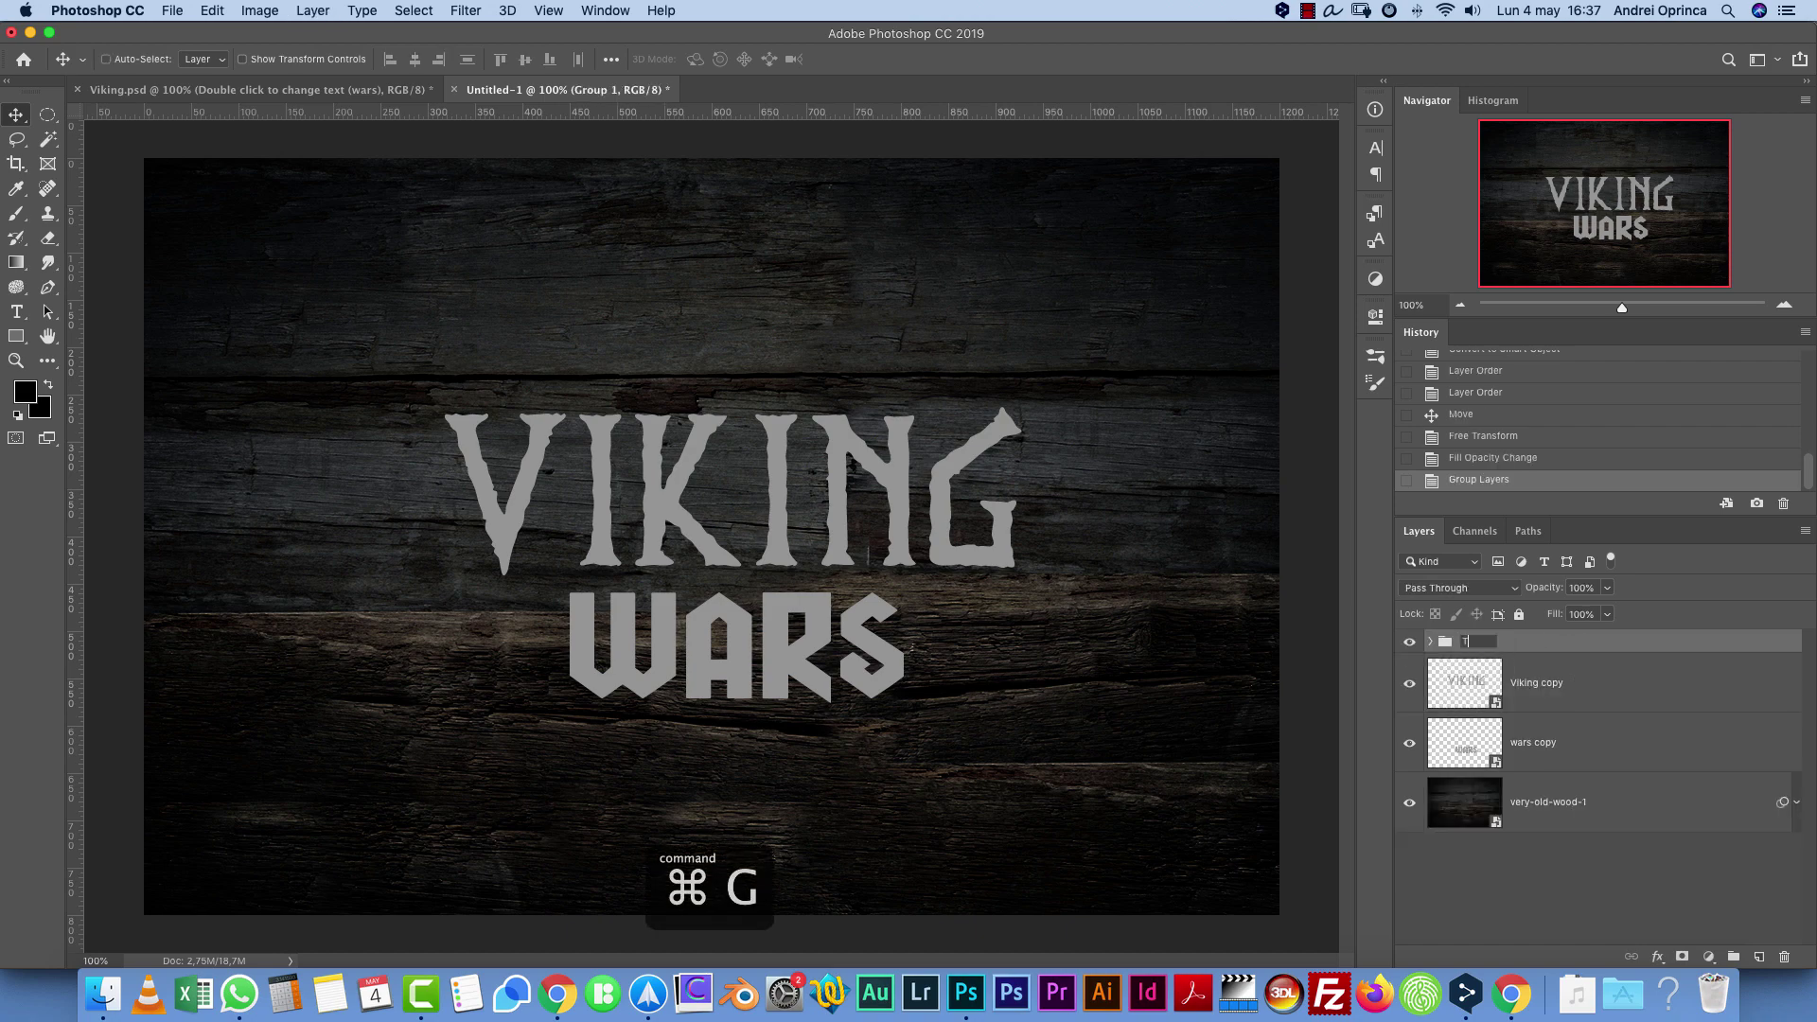
pyautogui.write('Type here to')
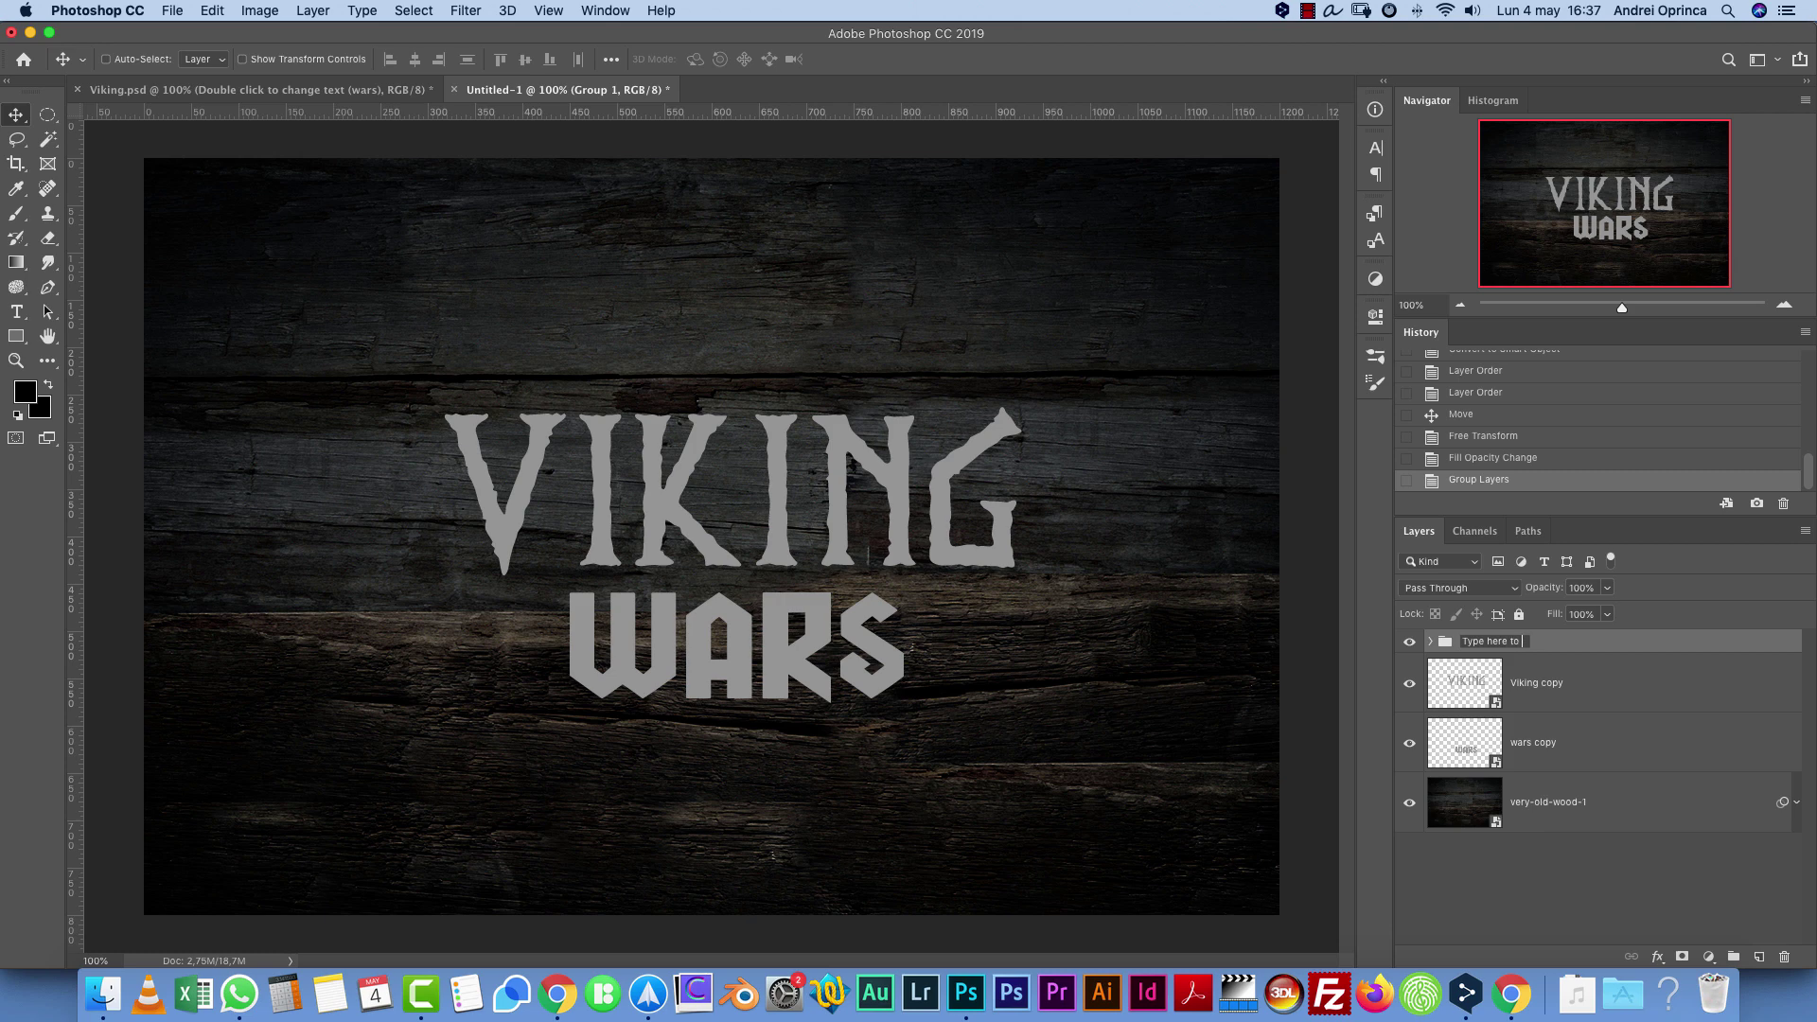
pyautogui.write(' change text')
pyautogui.press('Return')
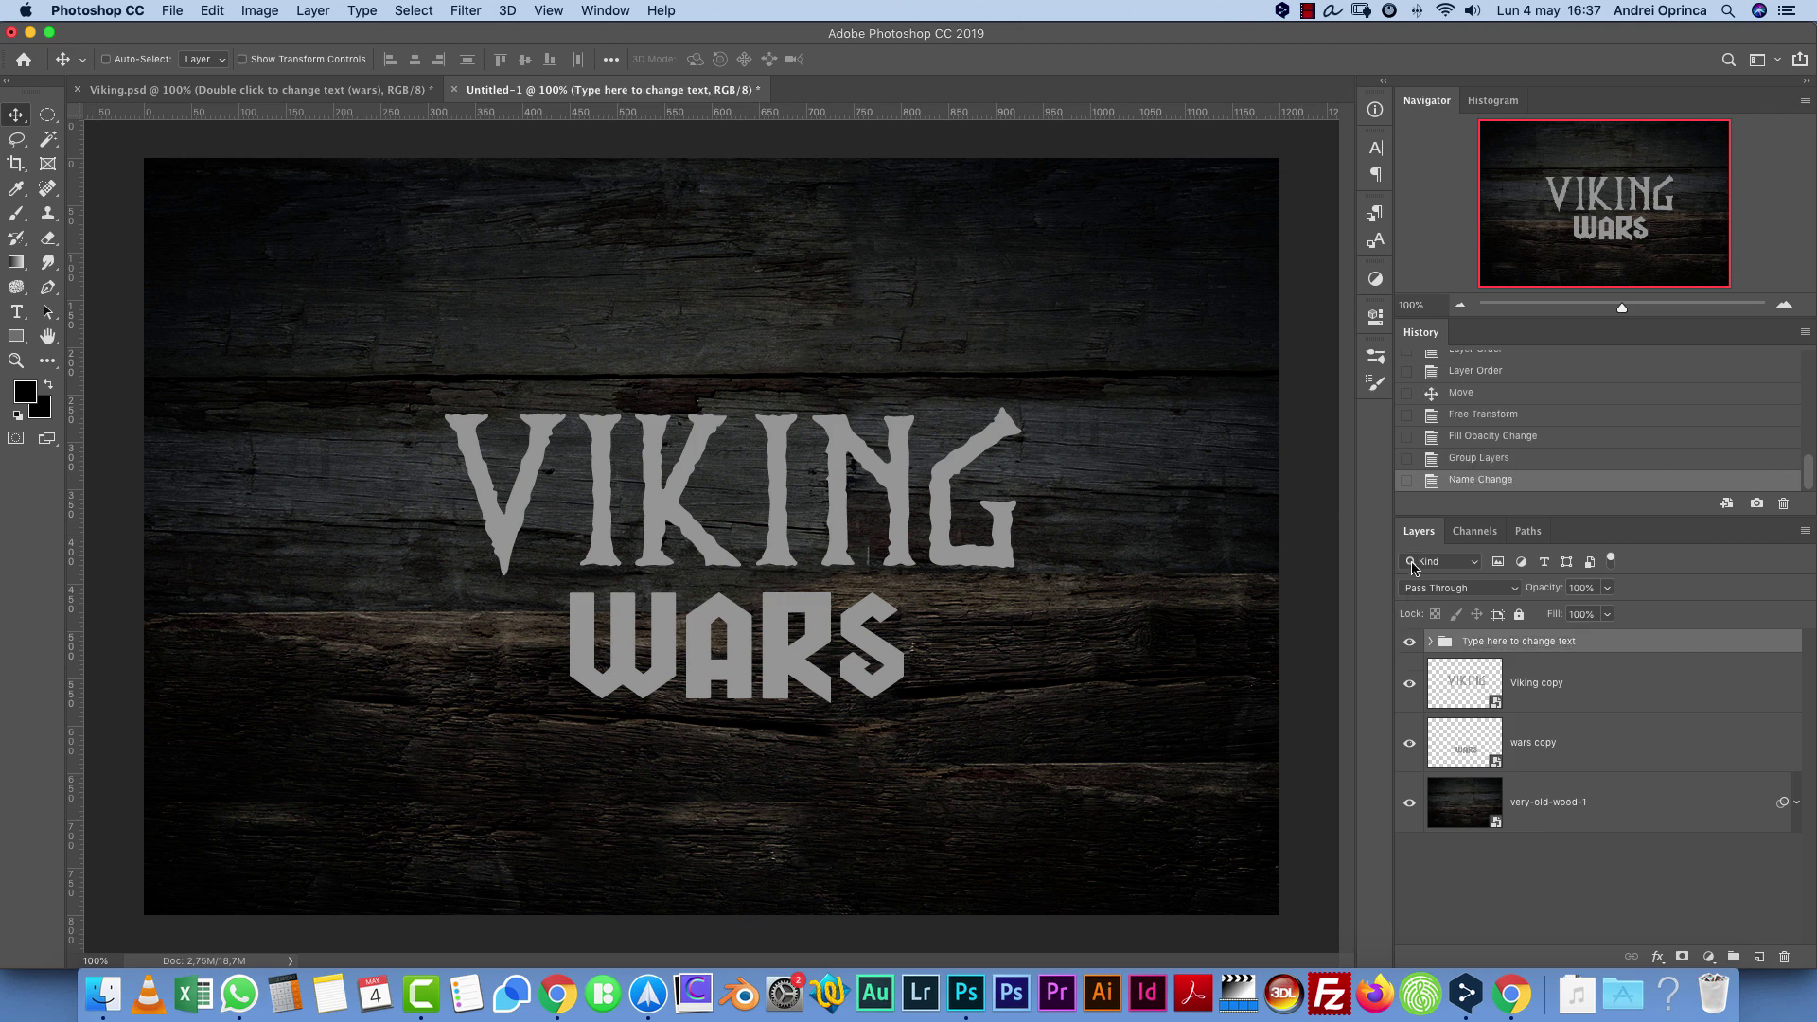
pyautogui.click(1430, 640)
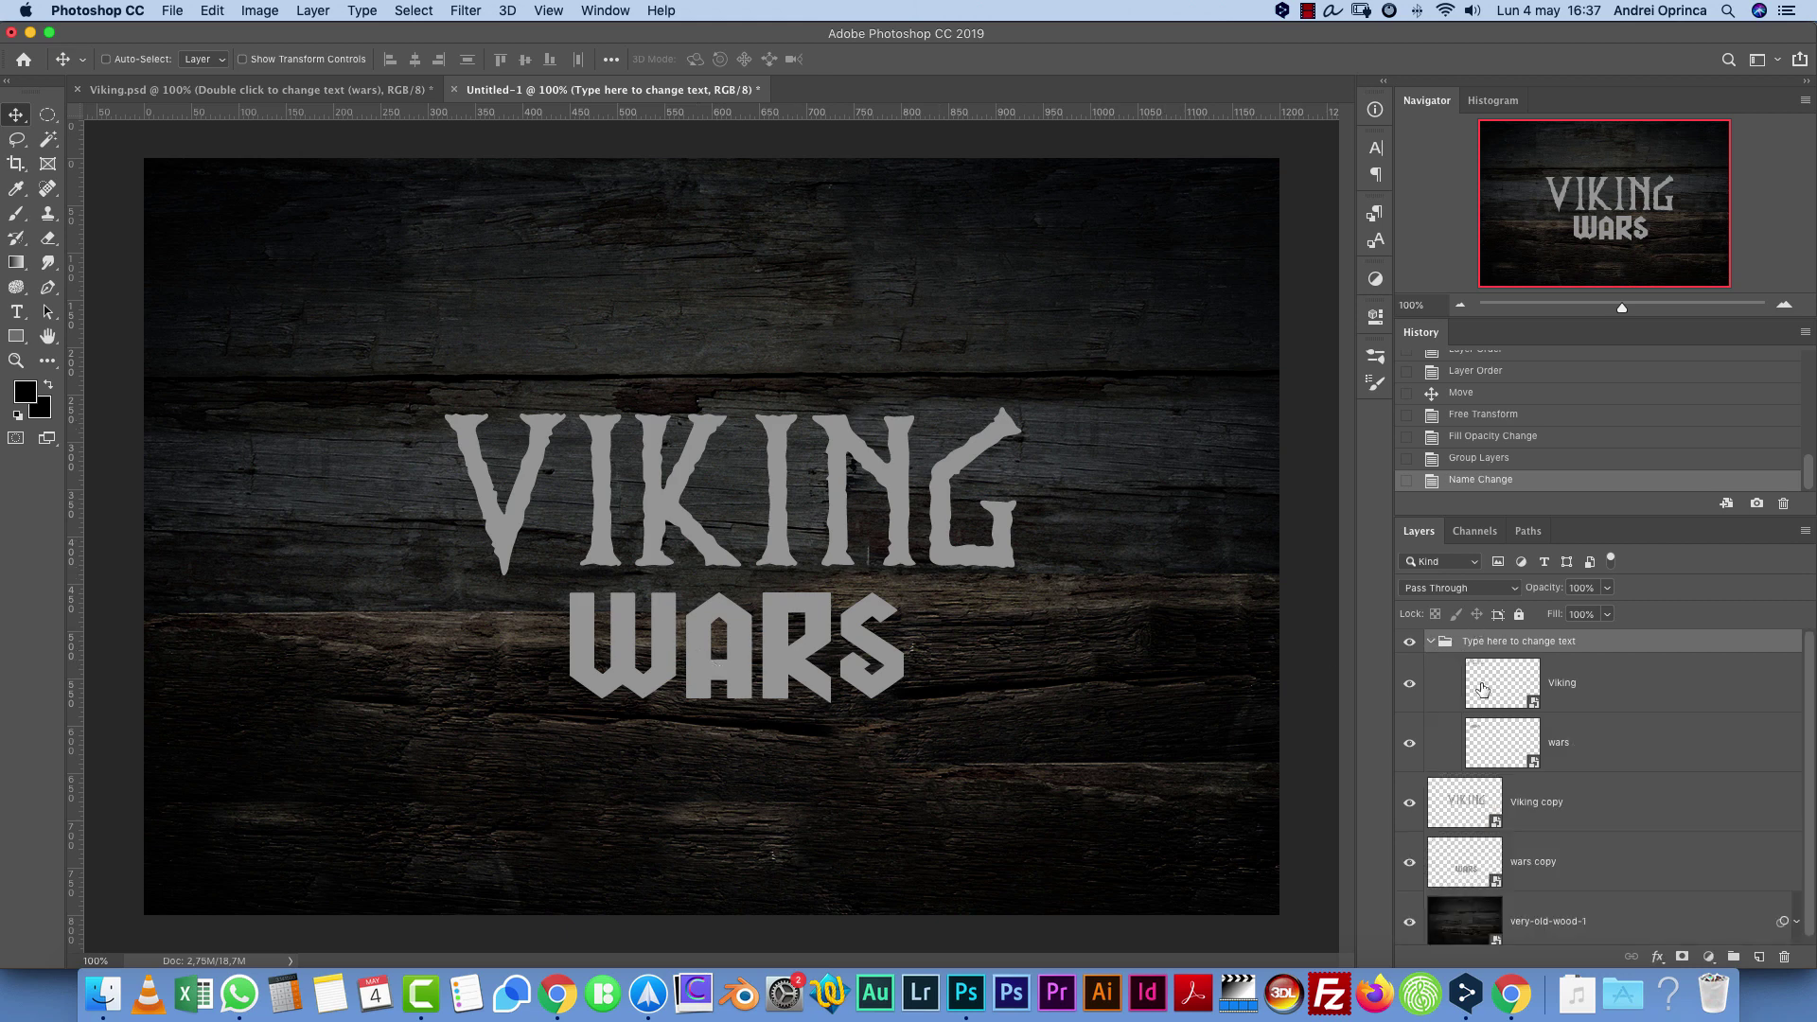
pyautogui.click(1429, 640)
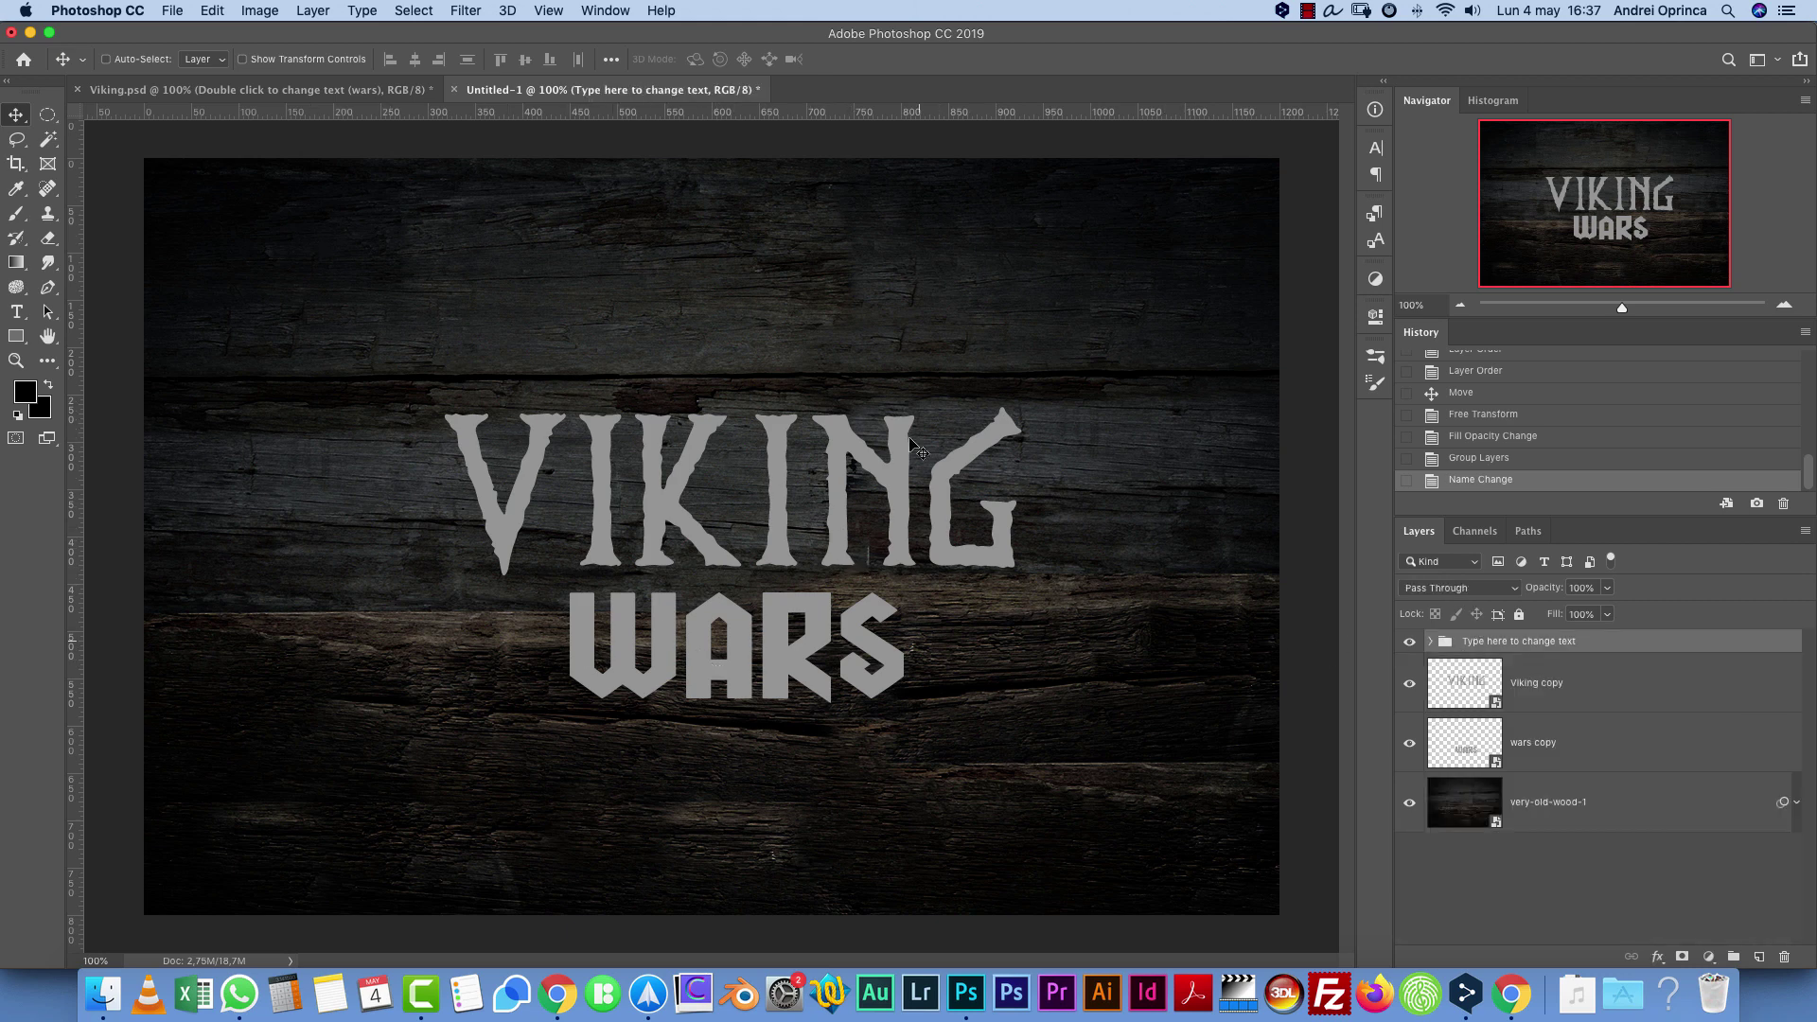
# Rename the Viking copy layer as "Viking top" and duplicate it directly below as "Viking middle"
pyautogui.click(1584, 682)
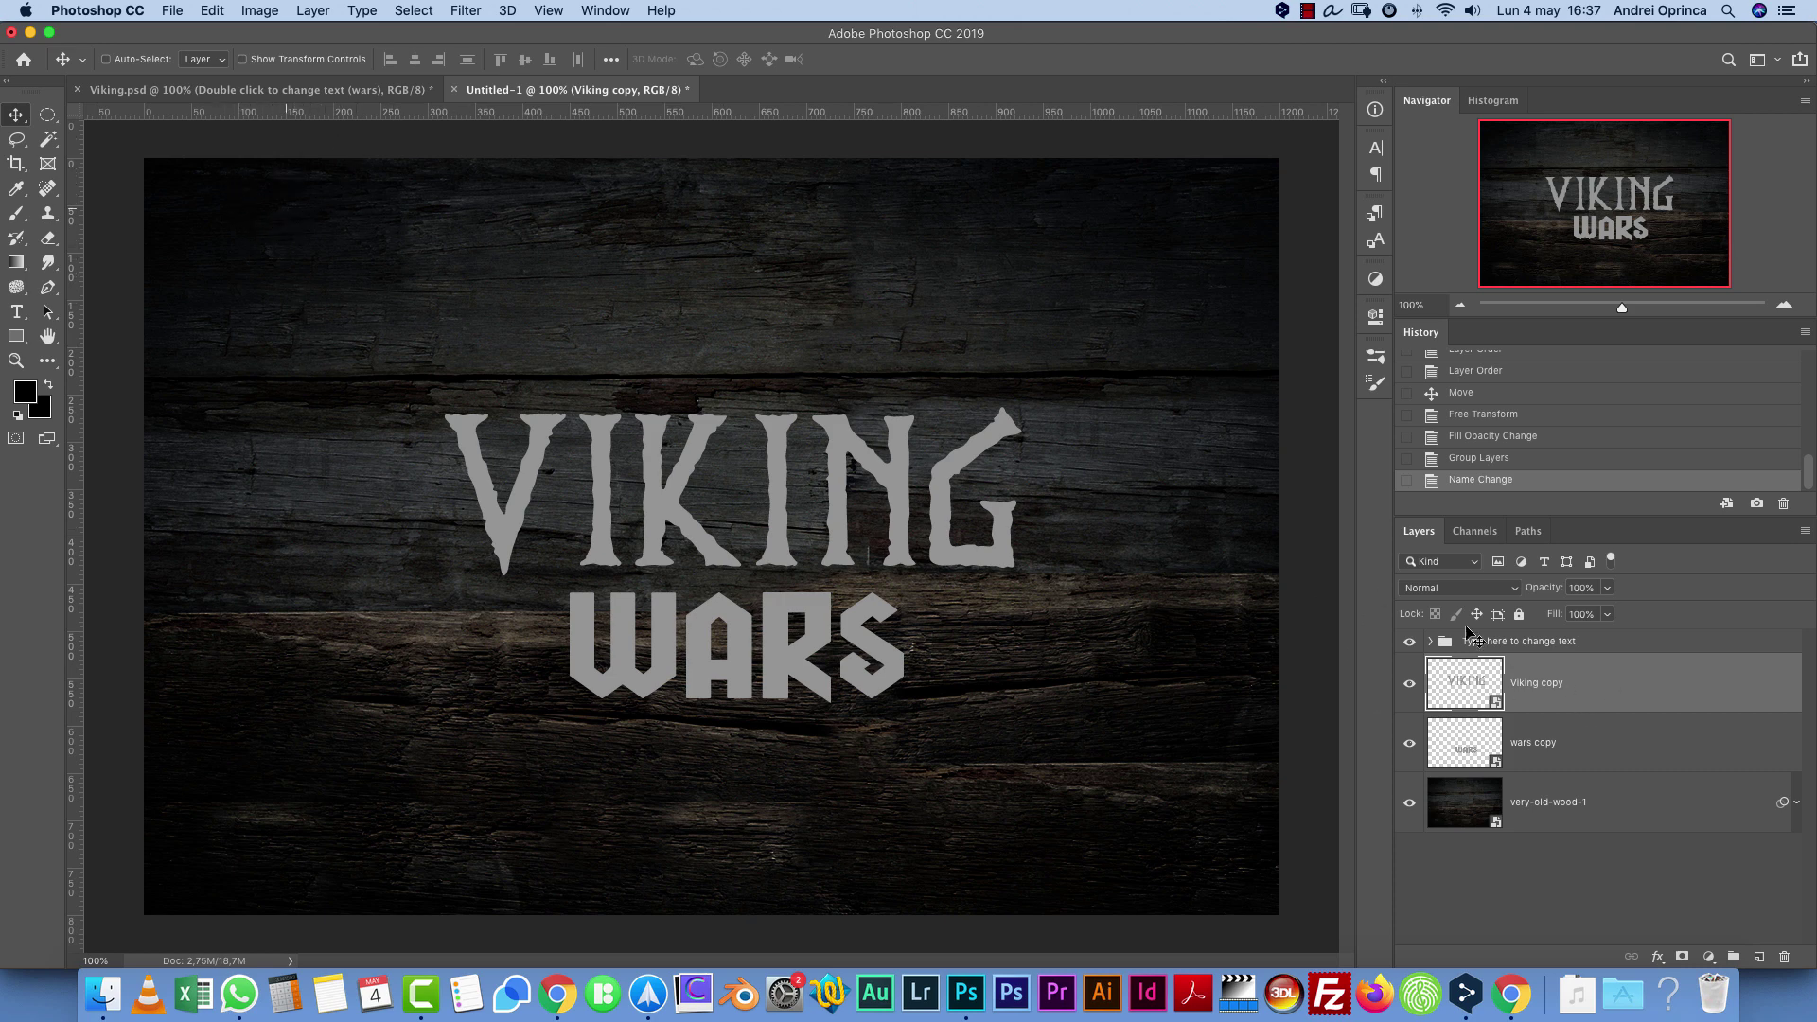
pyautogui.doubleClick(1545, 683)
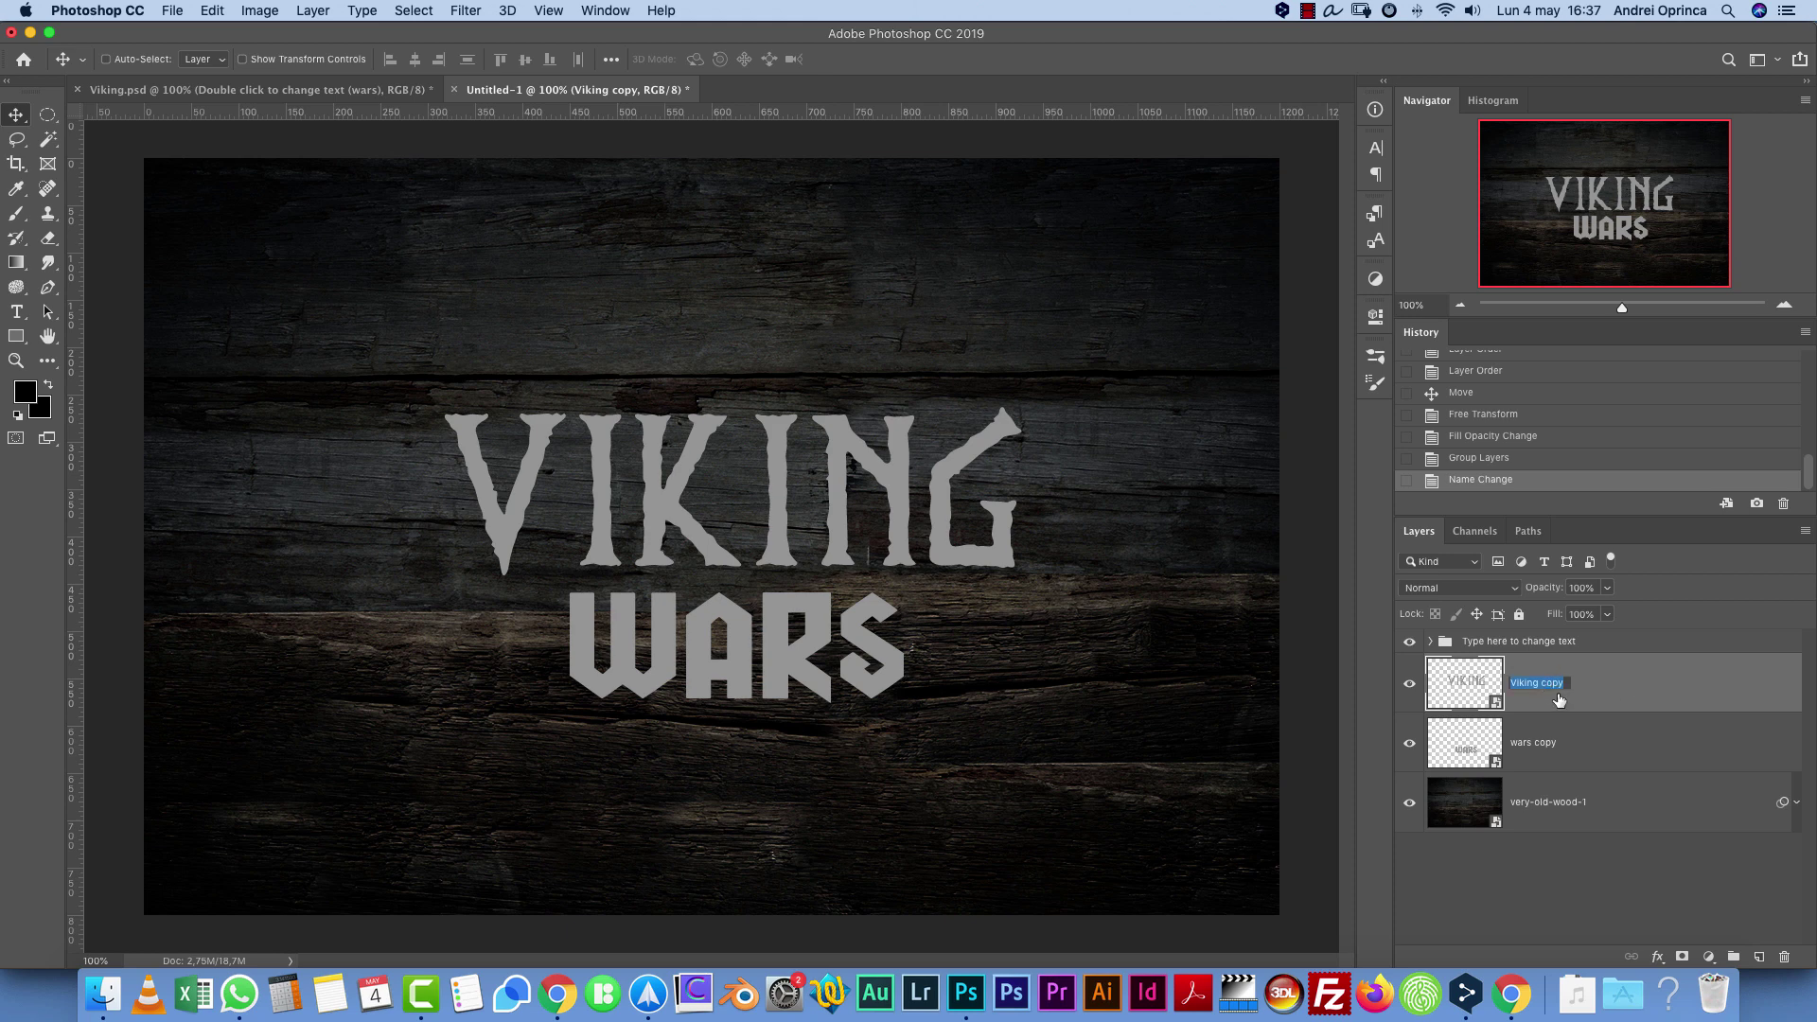
pyautogui.write('Viking top')
pyautogui.press('Return')
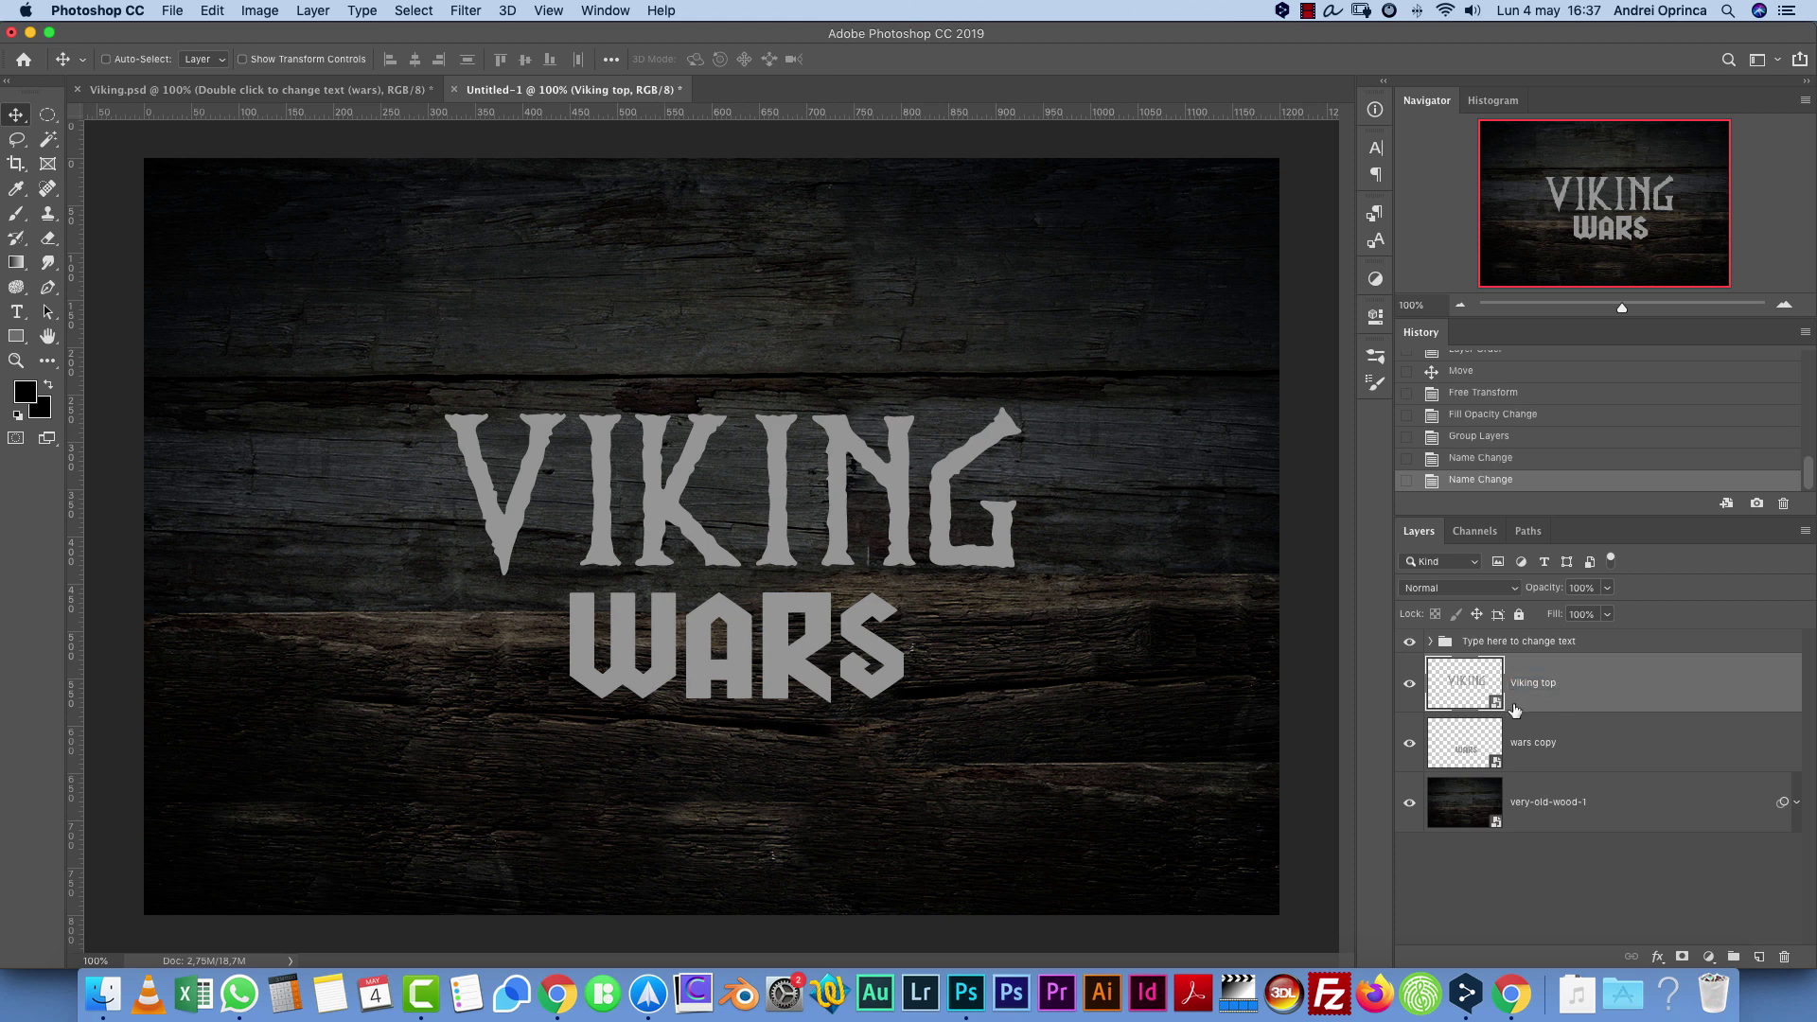
pyautogui.moveTo(1514, 709); pyautogui.dragTo(1573, 737)
pyautogui.doubleClick(1565, 743)
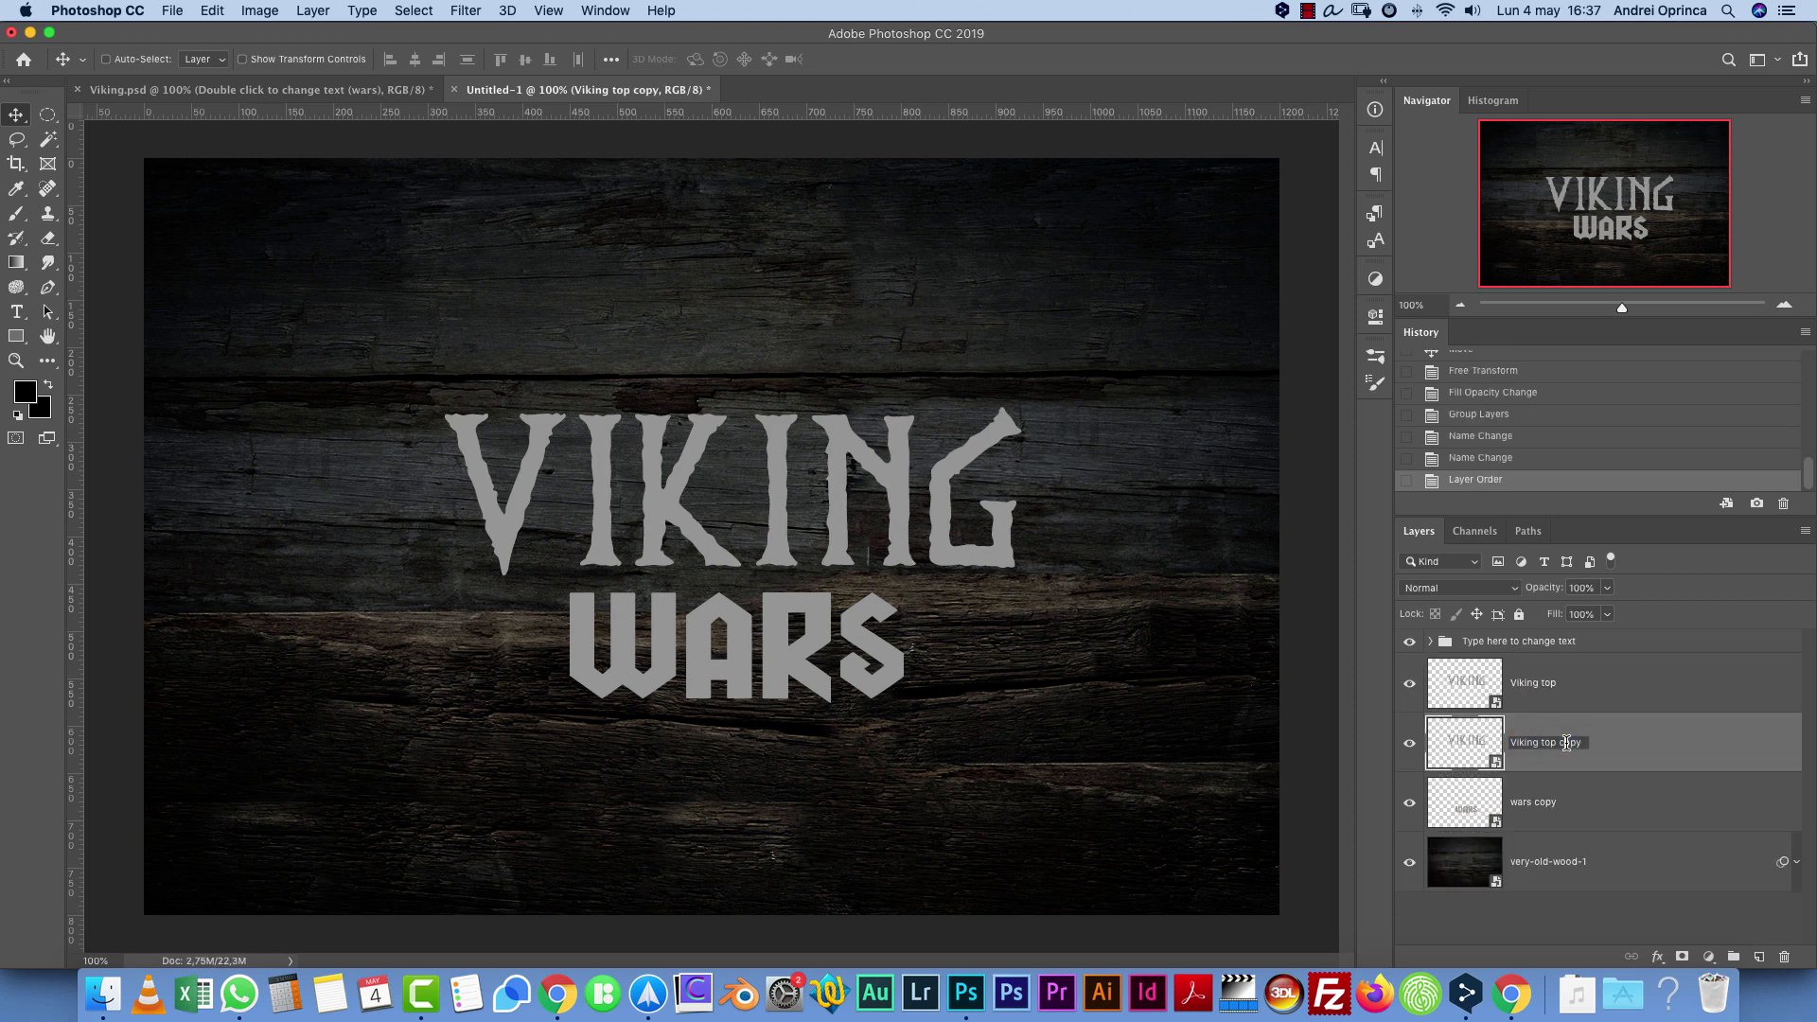
pyautogui.write('Viking middle')
pyautogui.press('Return')
# Duplicate the Viking middle layer directly below itself and name the duplicate "Viking bottom"
pyautogui.moveTo(1651, 768); pyautogui.dragTo(1642, 773)
pyautogui.doubleClick(1573, 803)
pyautogui.write('Viking bottom')
pyautogui.press('Return')
pyautogui.keyDown('shift'); pyautogui.click(1634, 691); pyautogui.keyUp('shift')
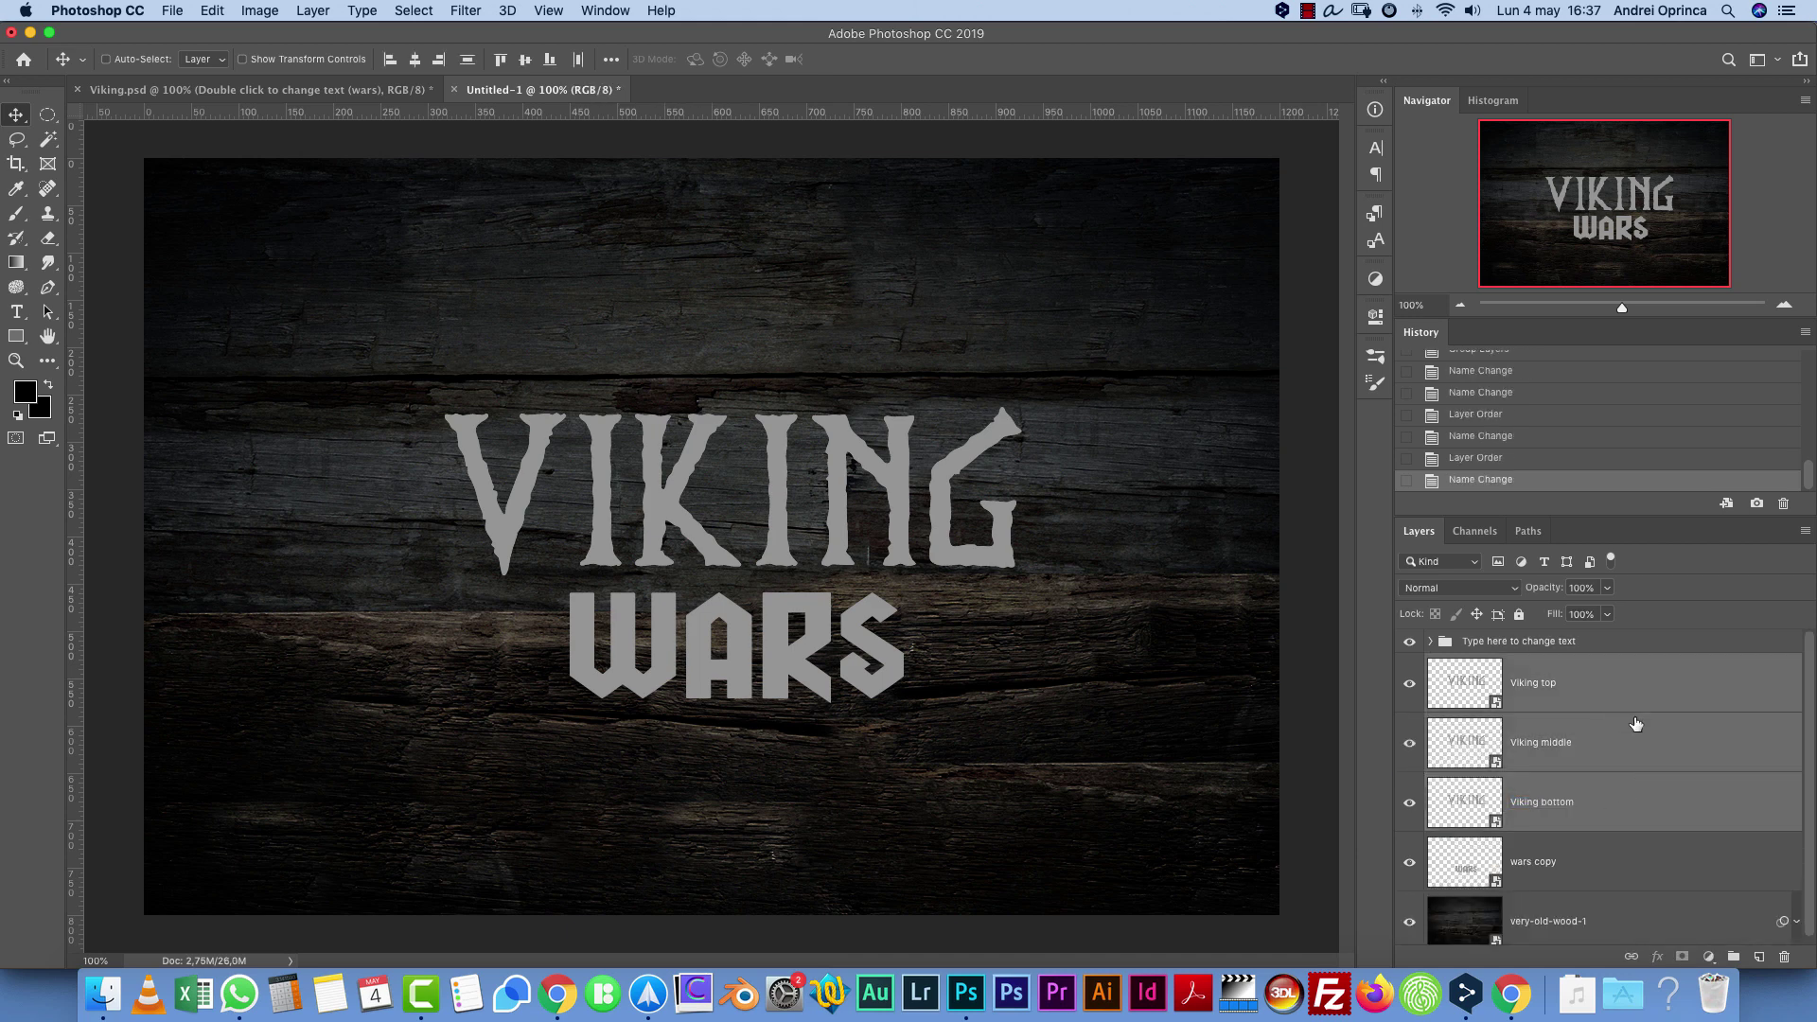
# Rename the wars copy layer as "Wars top" and duplicate it directly below as "Wars bottom"
pyautogui.click(1631, 855)
pyautogui.scroll(-1, 1794, 832)
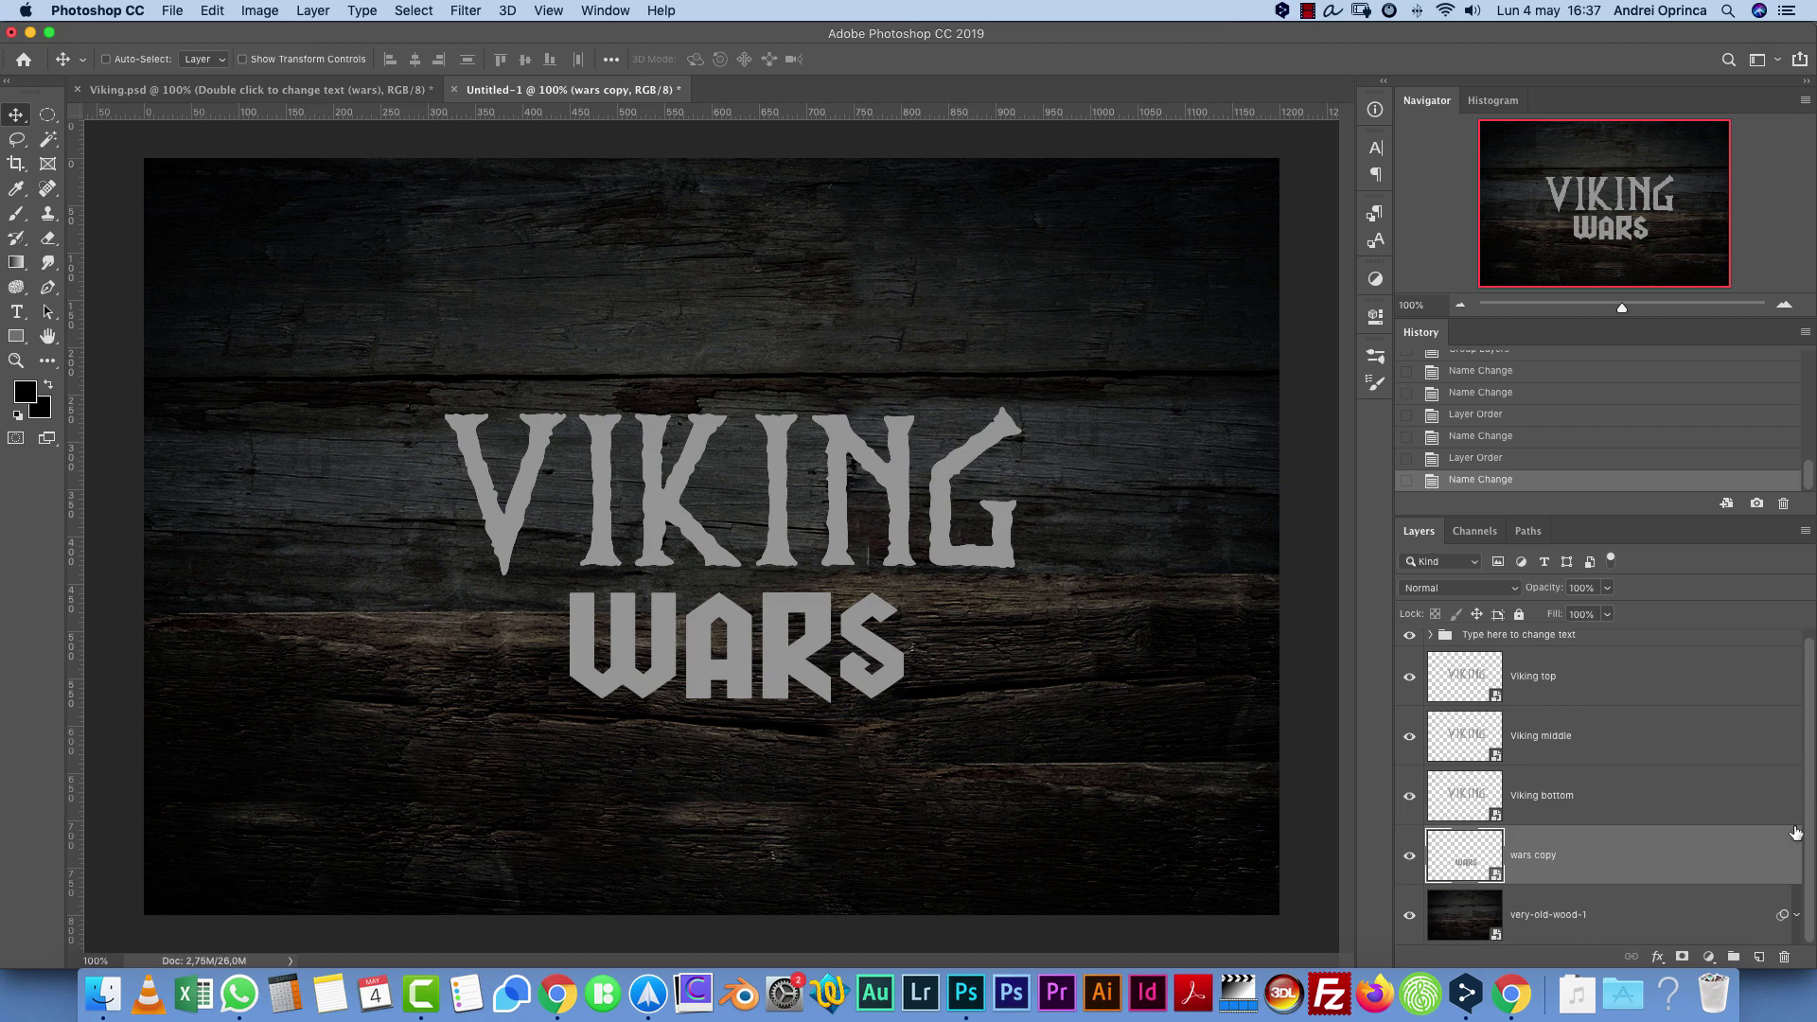
pyautogui.doubleClick(1531, 855)
pyautogui.write('War')
pyautogui.press('Return')
pyautogui.moveTo(1600, 870); pyautogui.dragTo(1582, 900)
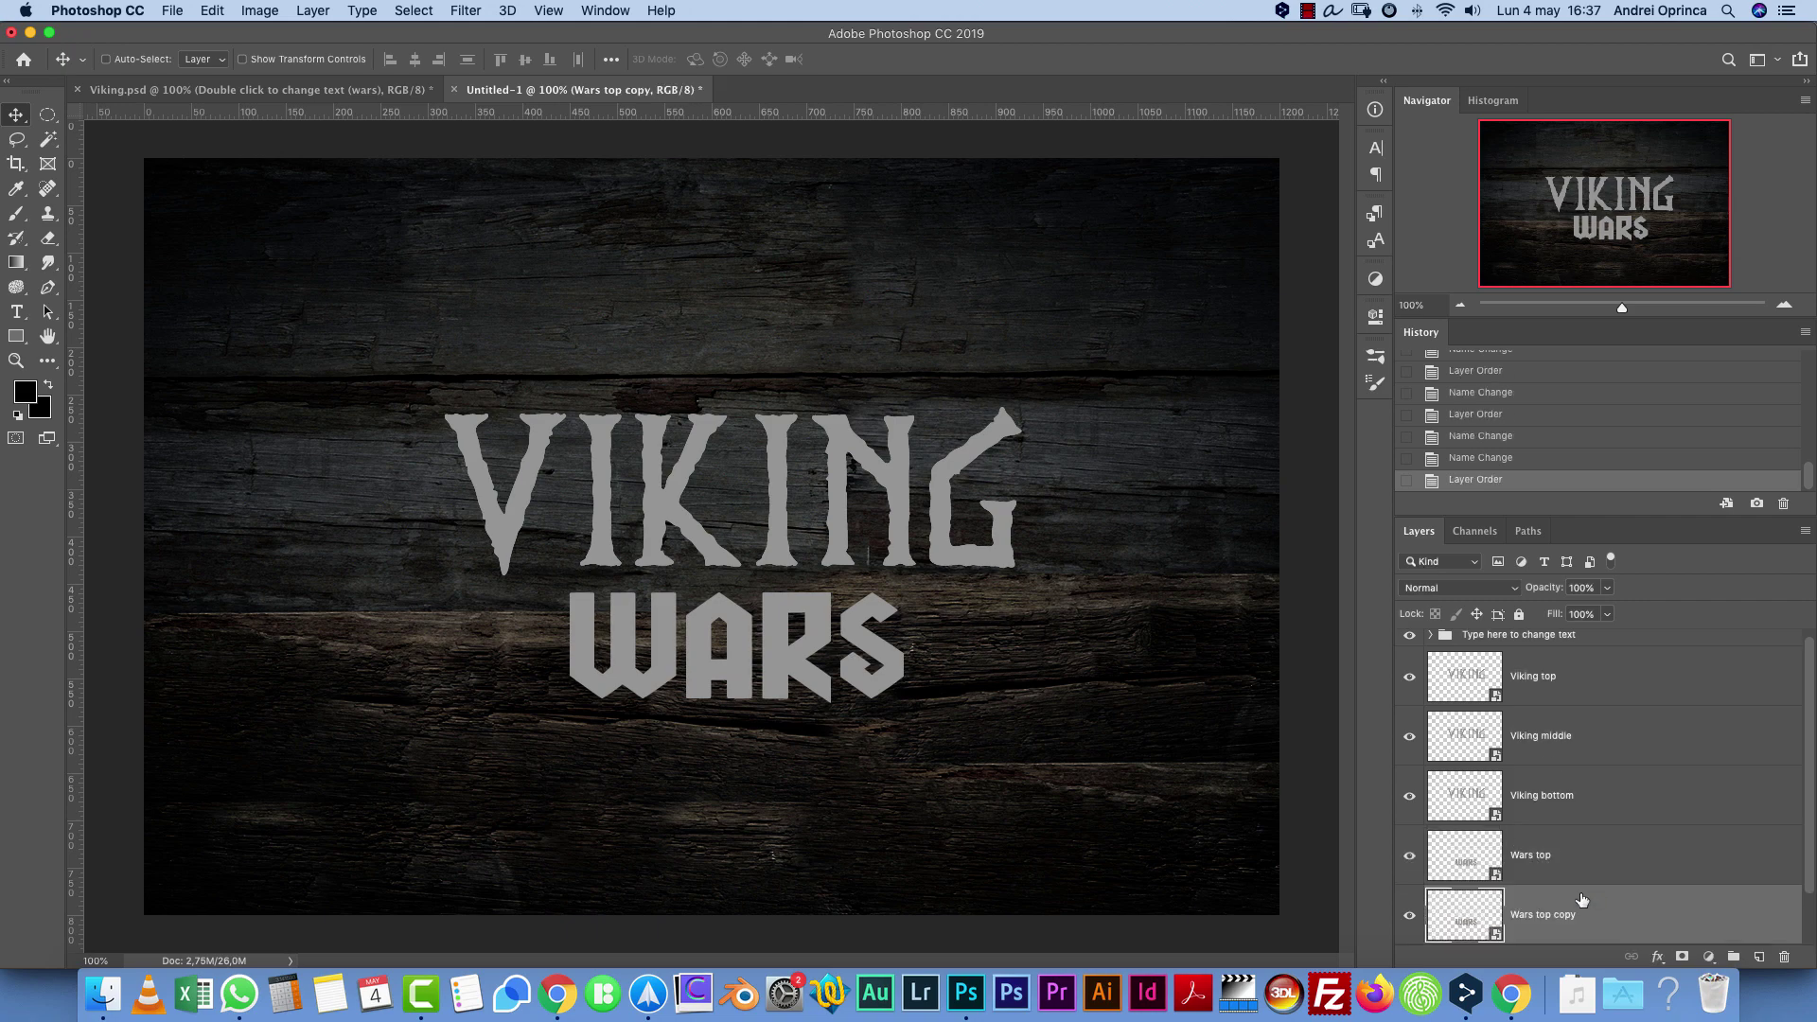
pyautogui.doubleClick(1539, 918)
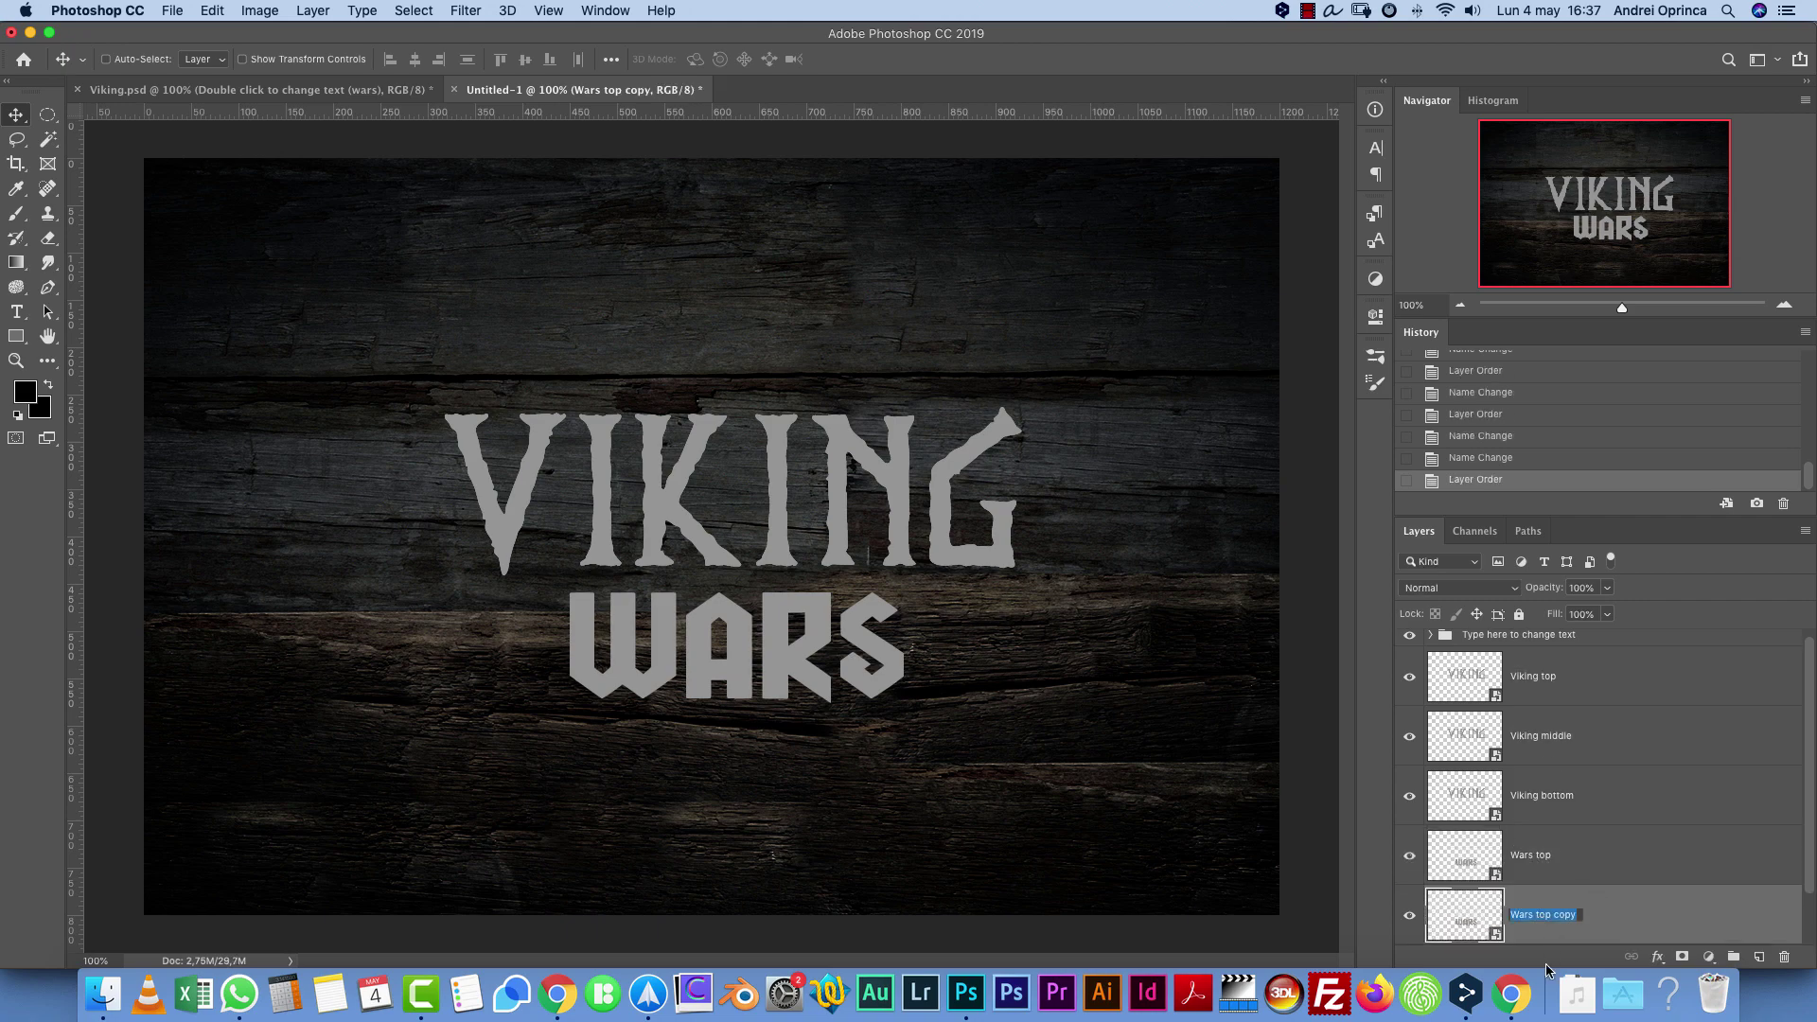
pyautogui.write('War')
pyautogui.press('Return')
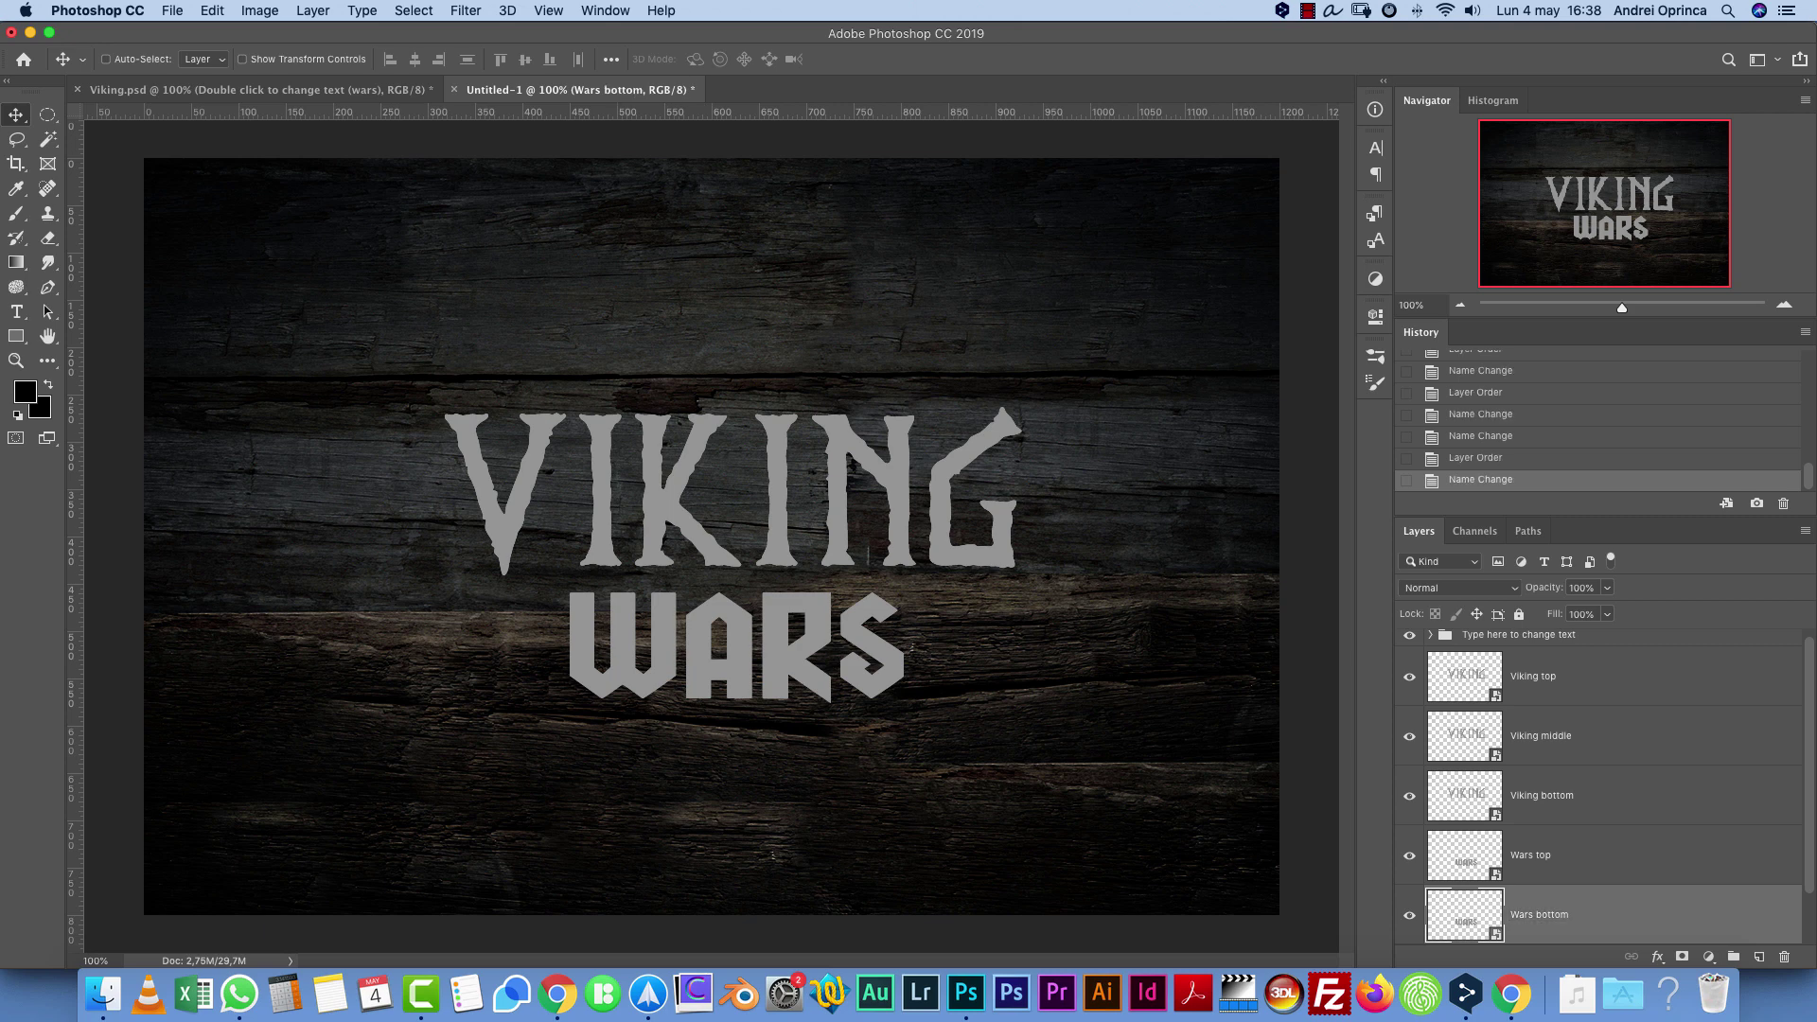
# Group the two Wars layers, and put the three Viking layers in a separate group named "Viking"
pyautogui.keyDown('shift'); pyautogui.click(1610, 856); pyautogui.keyUp('shift')
pyautogui.press('super+g')
pyautogui.click(1587, 782)
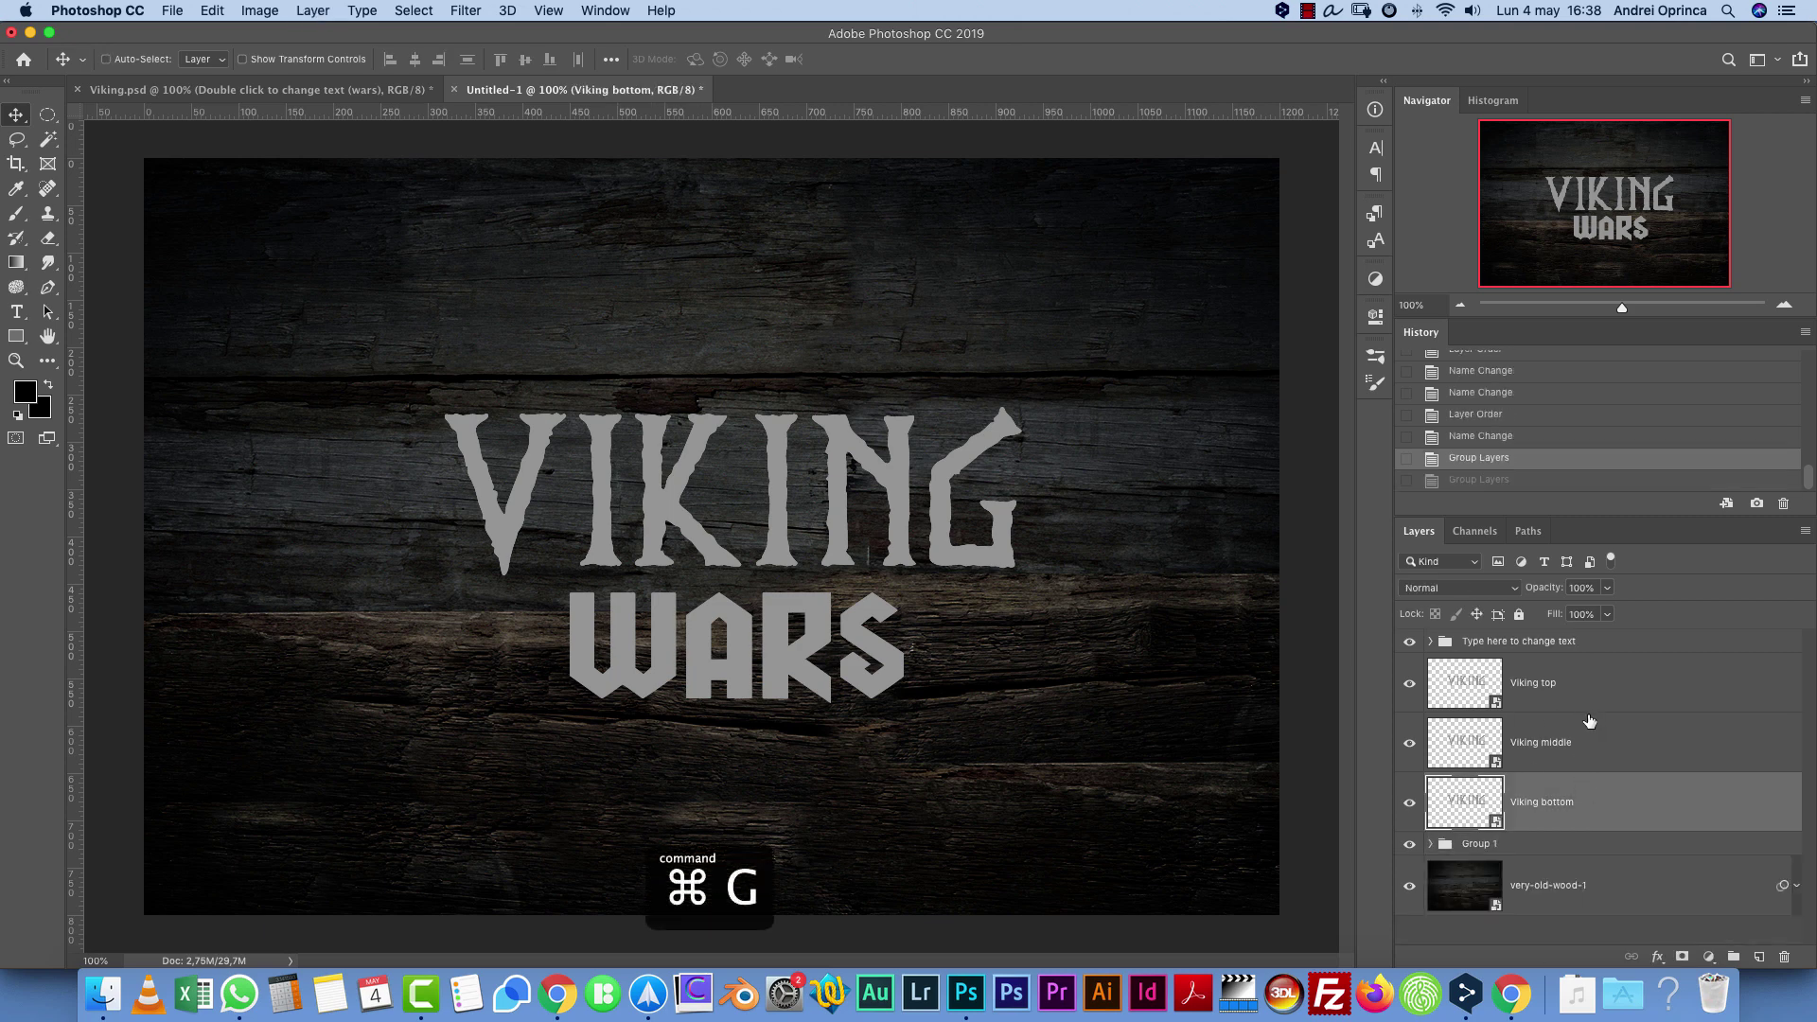
pyautogui.keyDown('shift'); pyautogui.click(1587, 697); pyautogui.keyUp('shift')
pyautogui.press('super+g')
pyautogui.doubleClick(1478, 666)
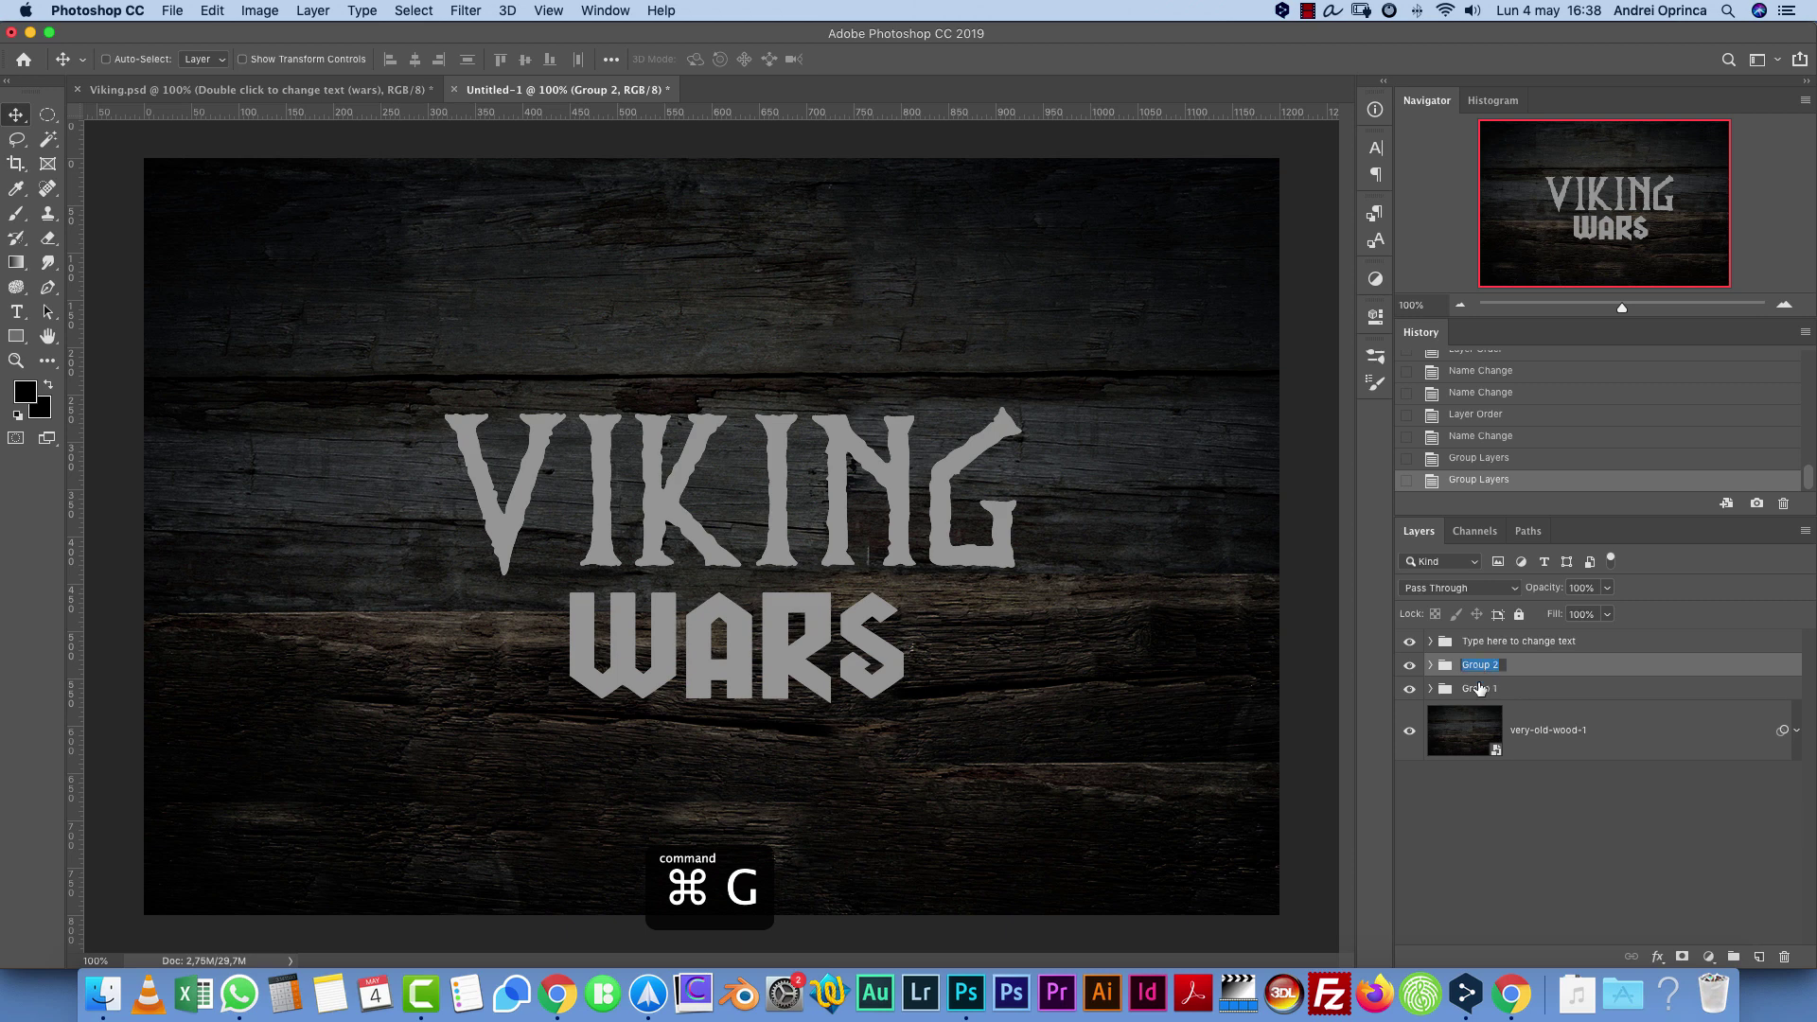
pyautogui.write('Viking')
pyautogui.press('Return')
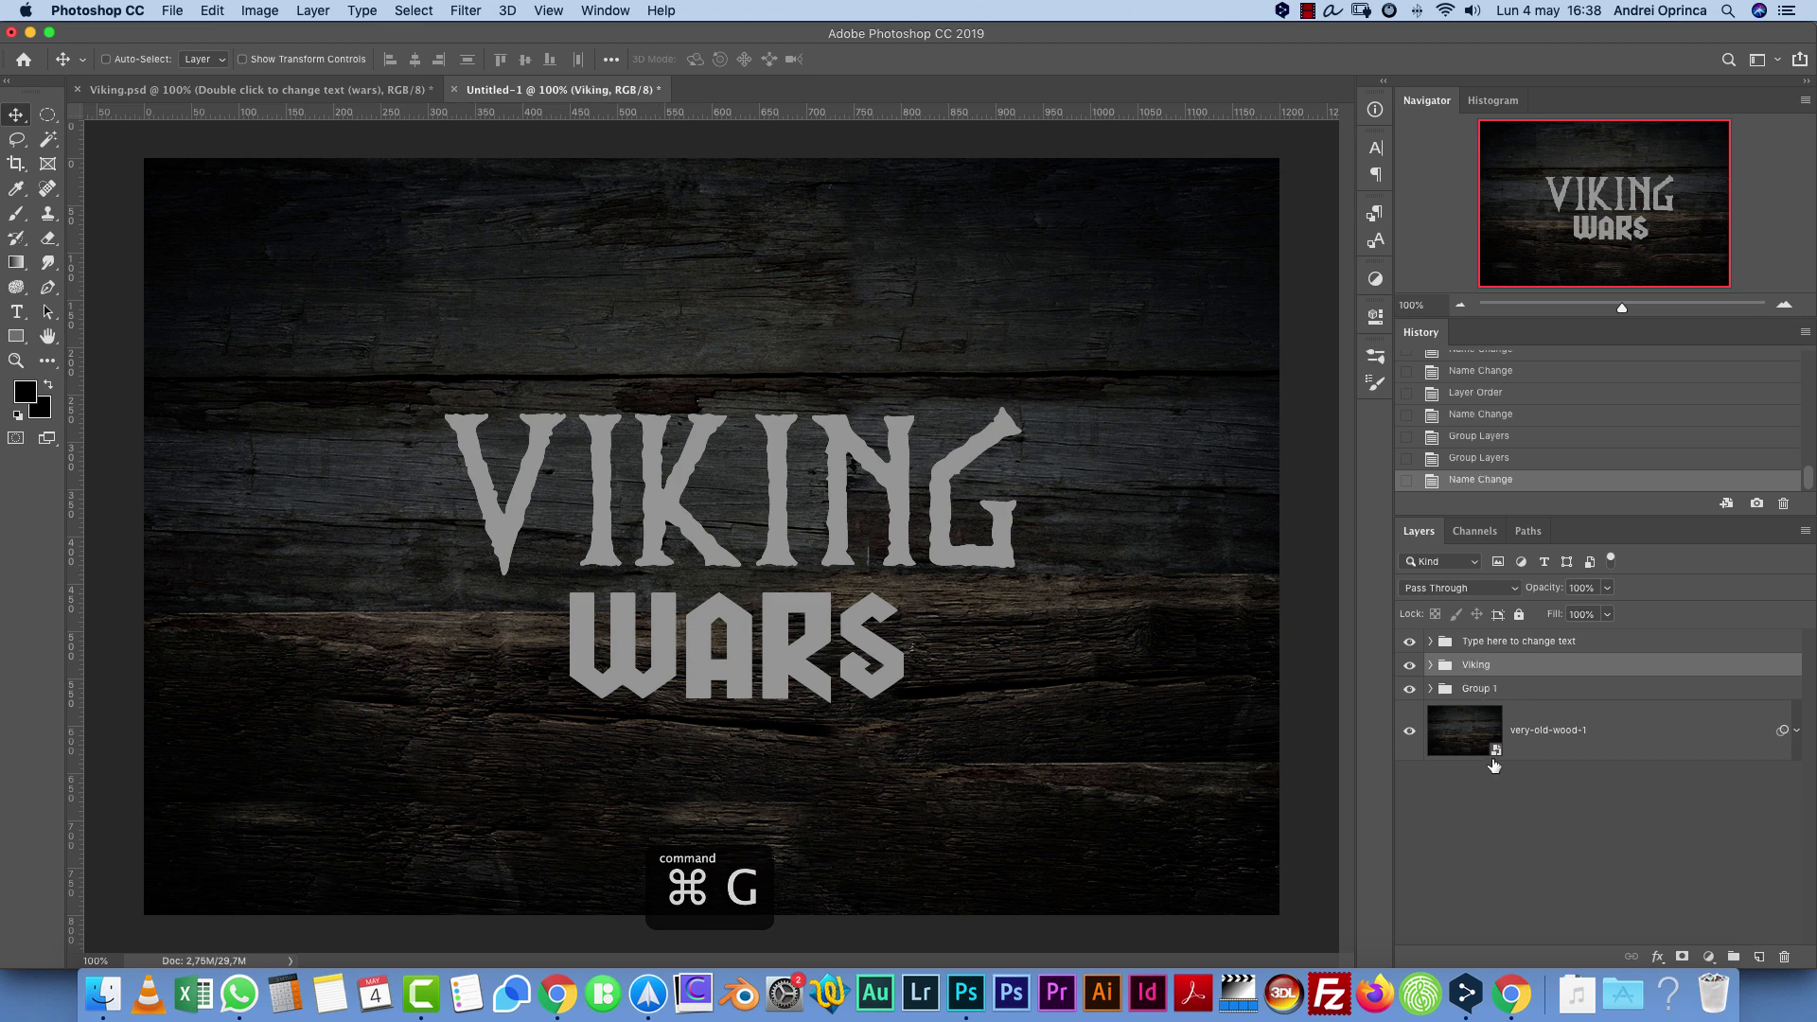
# Name the group containing the Wars top and Wars bottom layers "Wars"
pyautogui.doubleClick(1481, 689)
pyautogui.write('Va')
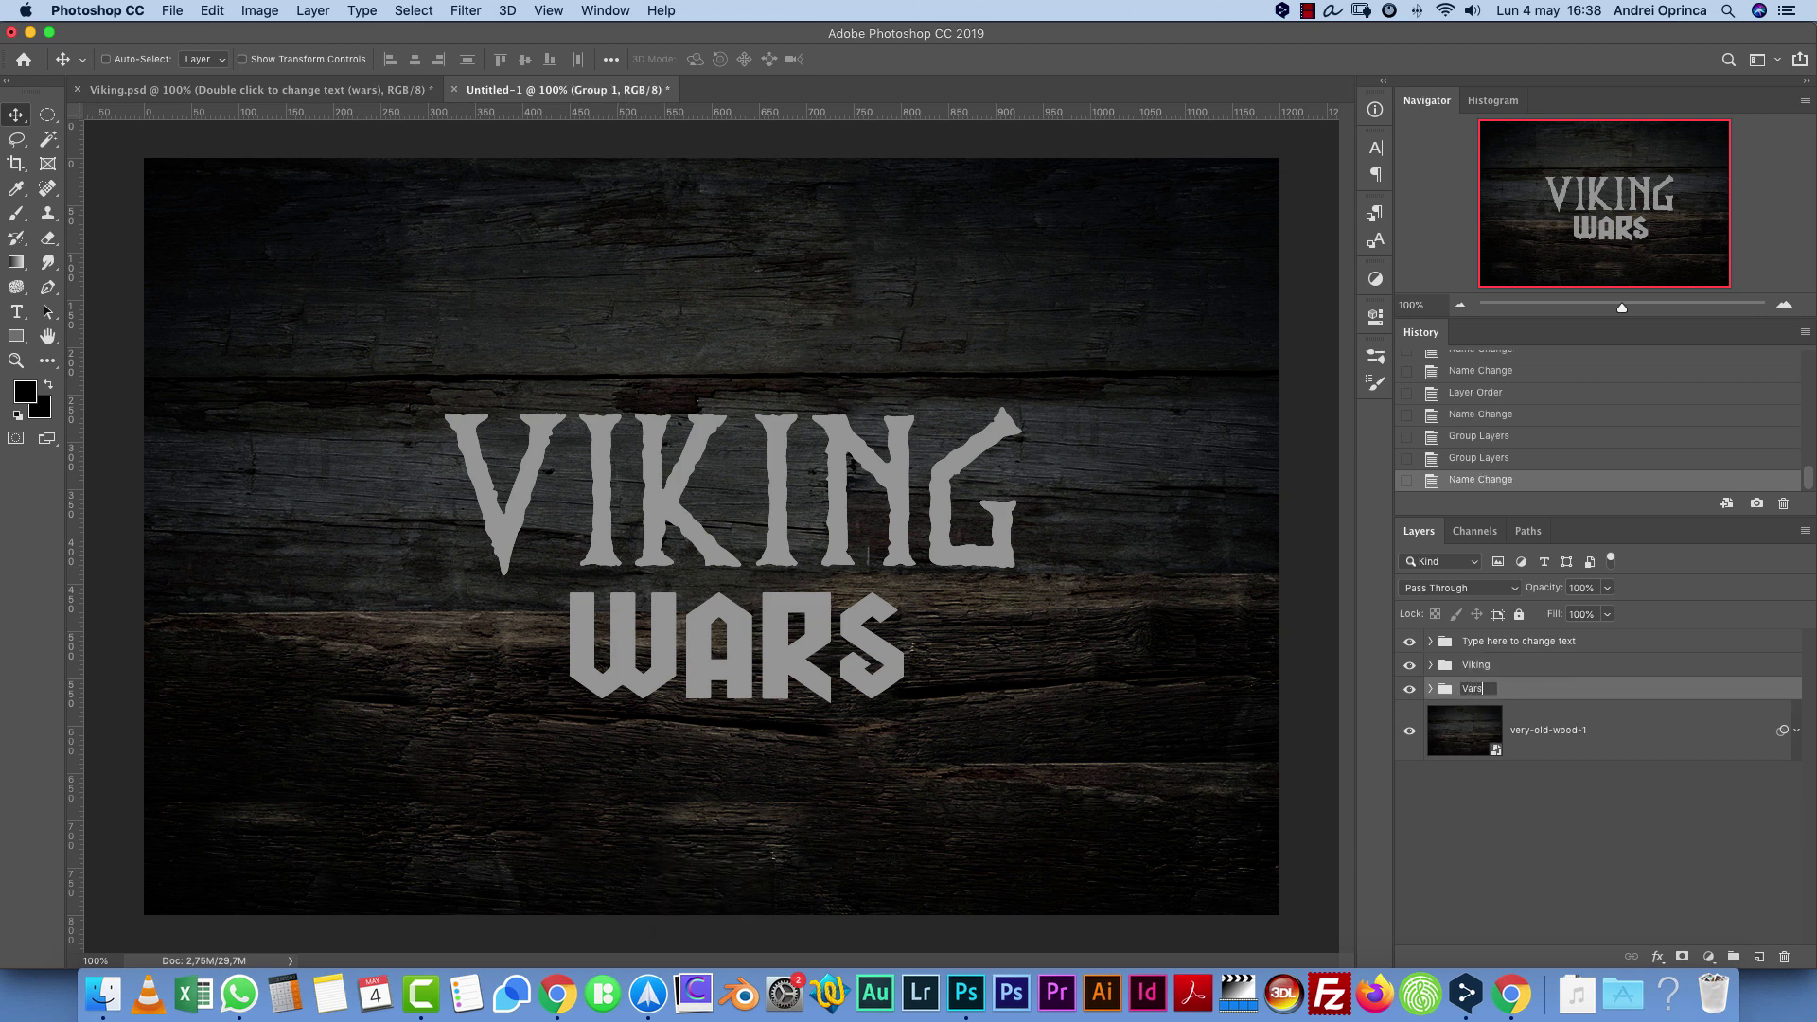
pyautogui.write('rs')
pyautogui.press('Return')
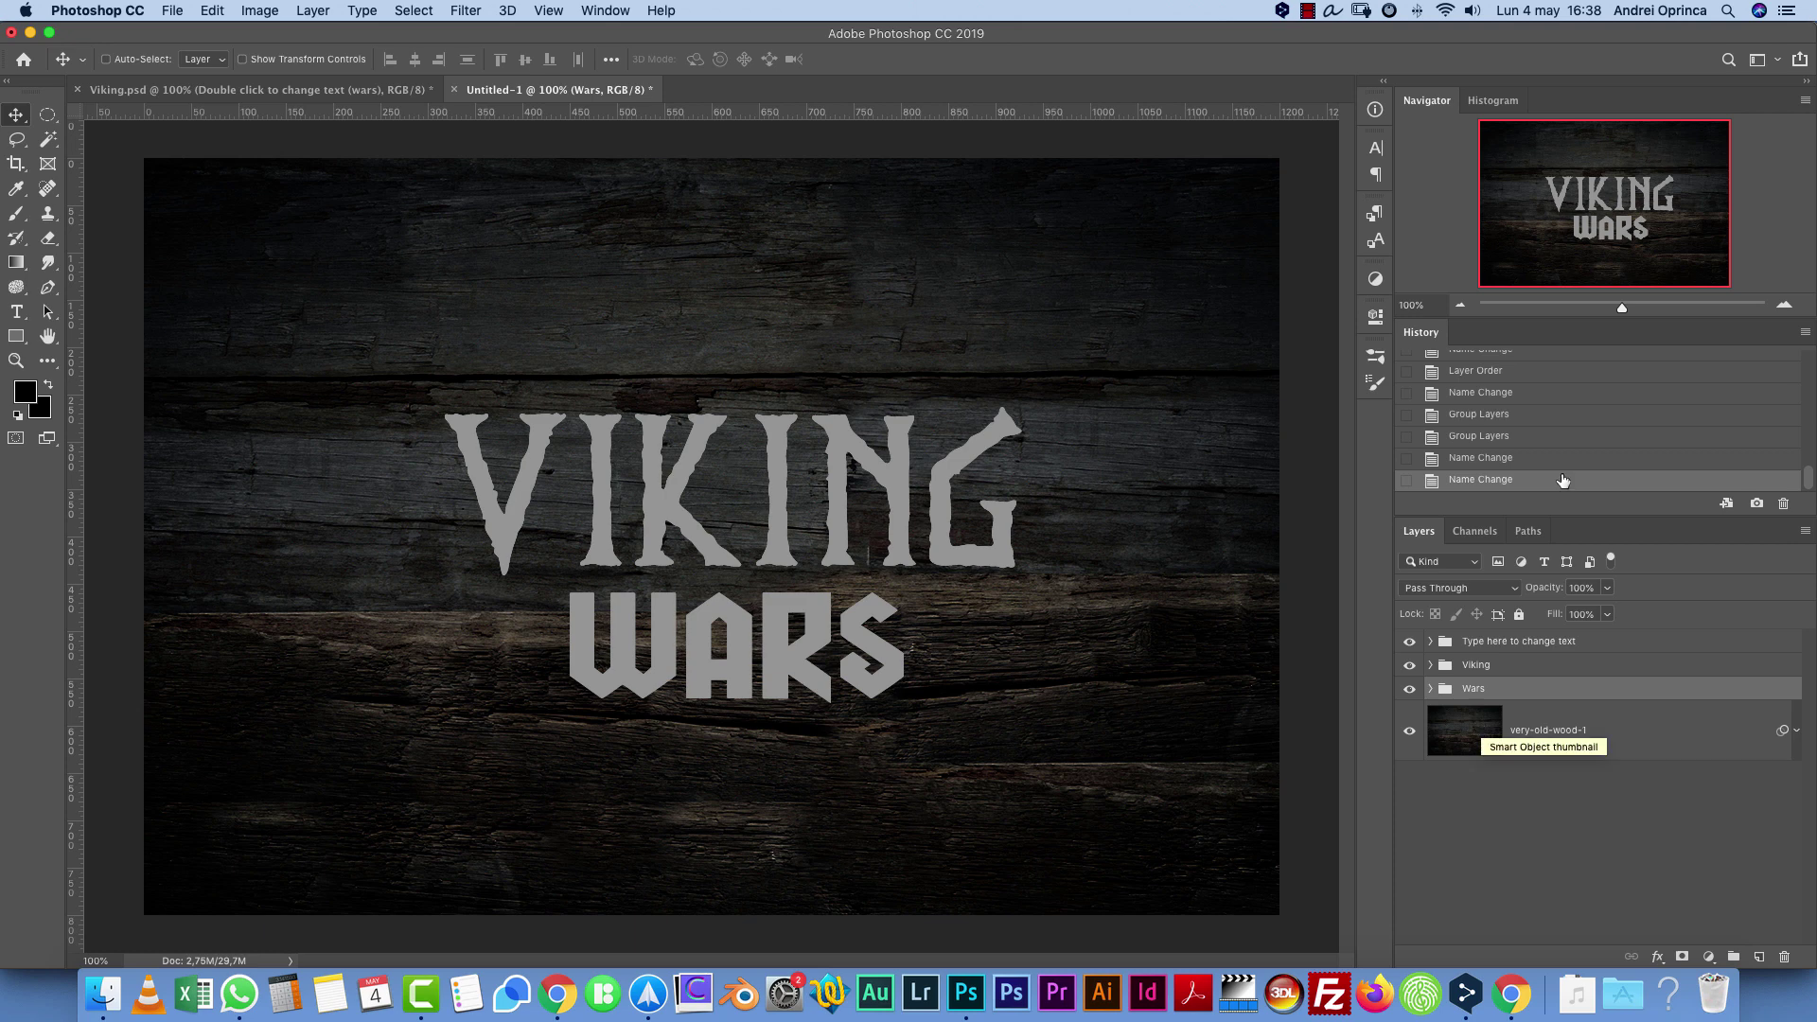
# Hide the Wars group, expand the Viking group and select its Viking top layer
pyautogui.click(1409, 688)
pyautogui.click(1429, 665)
pyautogui.click(1594, 724)
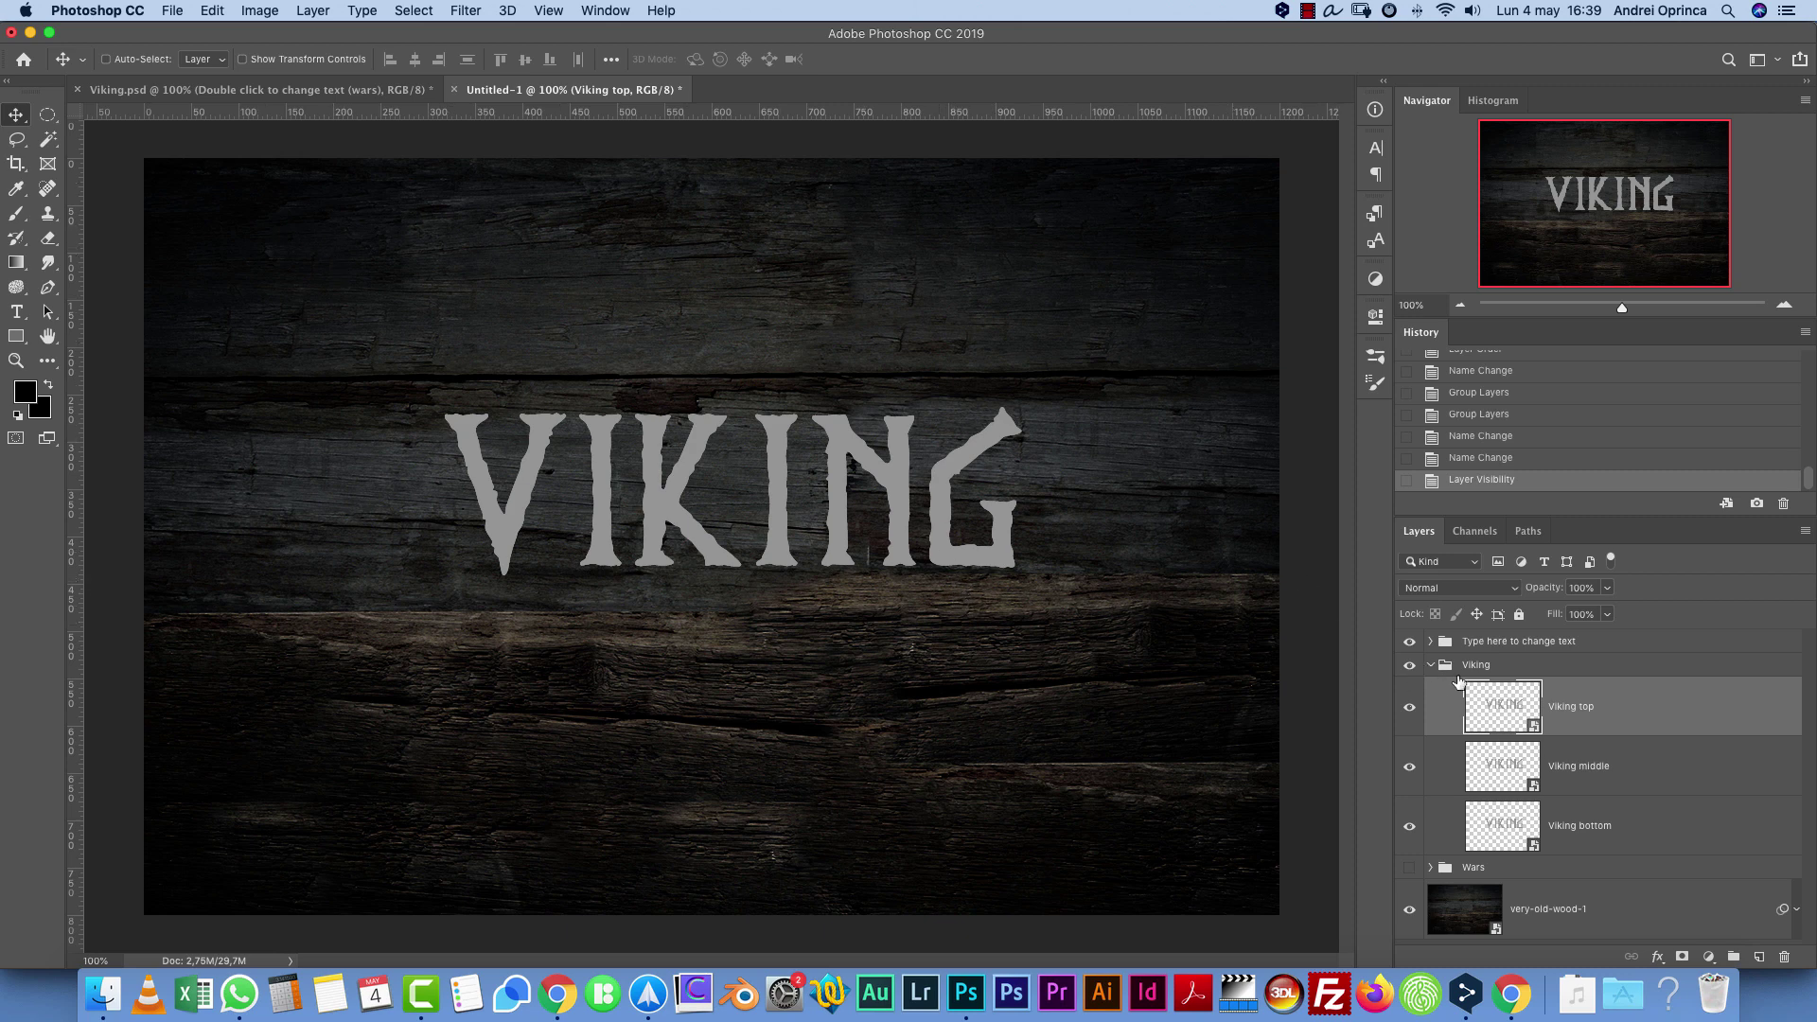
# Open the original Viking smart object, set its text colour's brightness to 50%, then save and close it
pyautogui.click(1429, 642)
pyautogui.doubleClick(1492, 683)
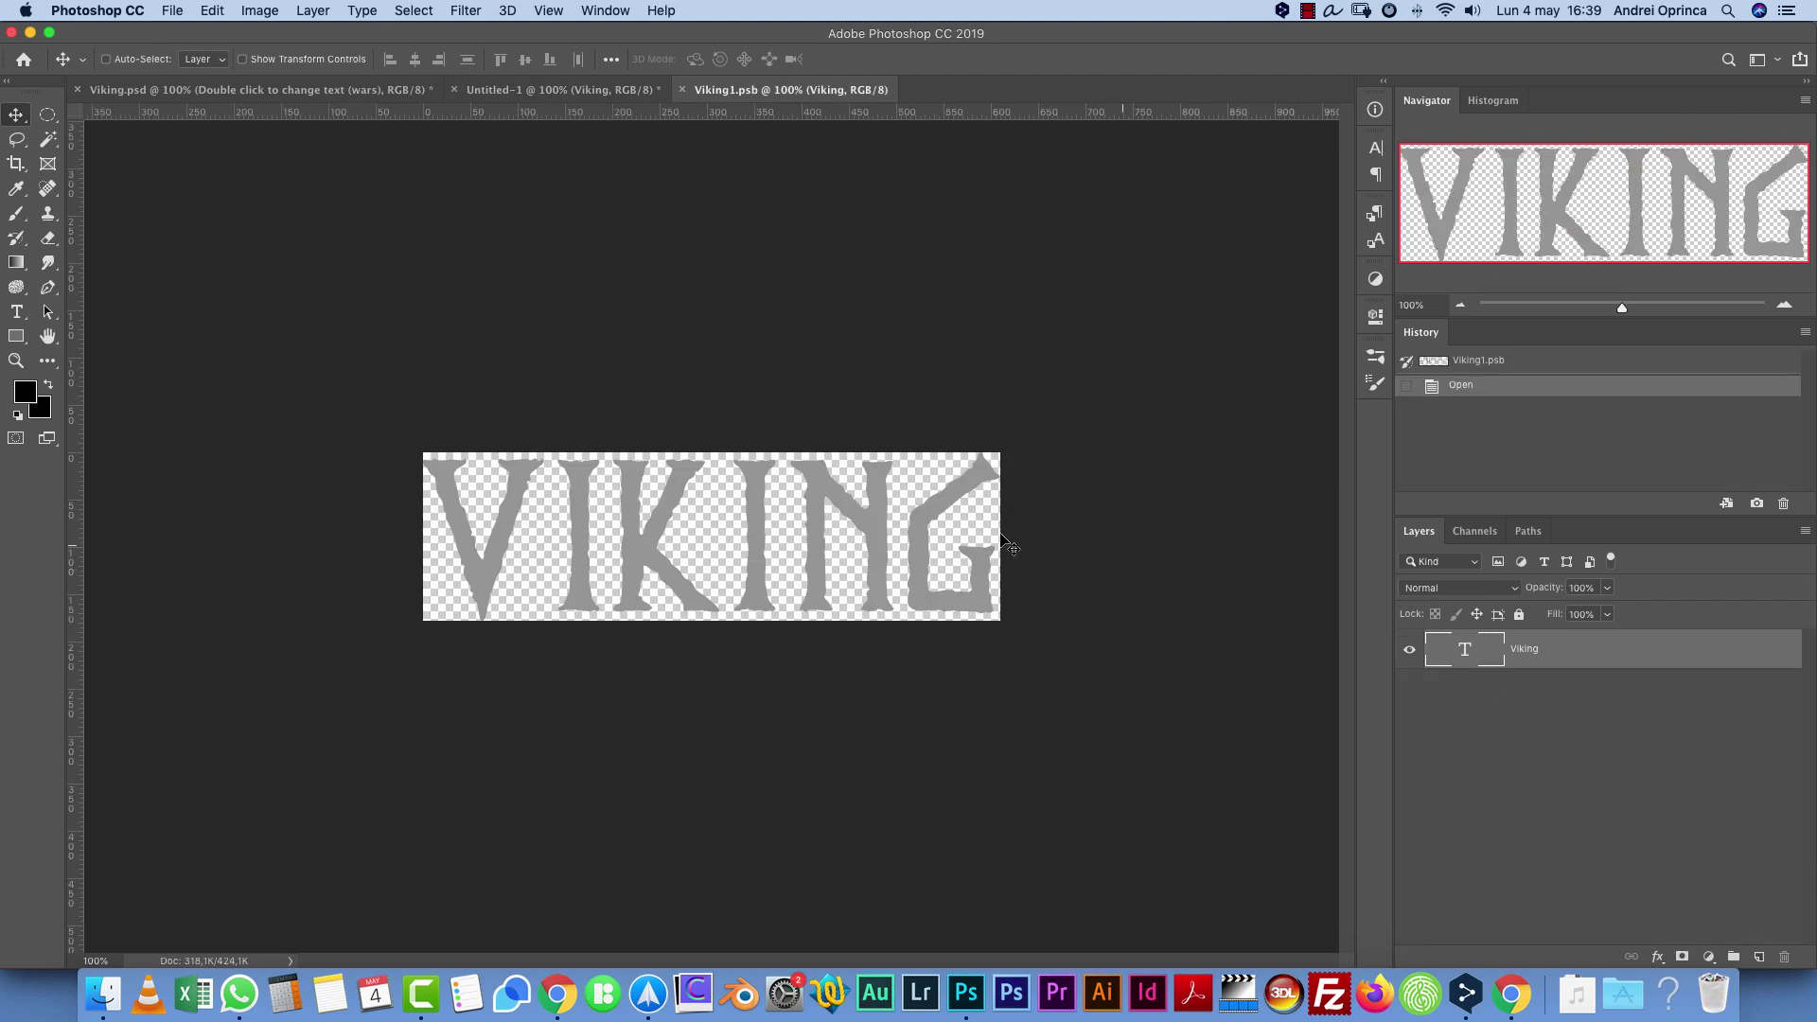
pyautogui.doubleClick(1462, 651)
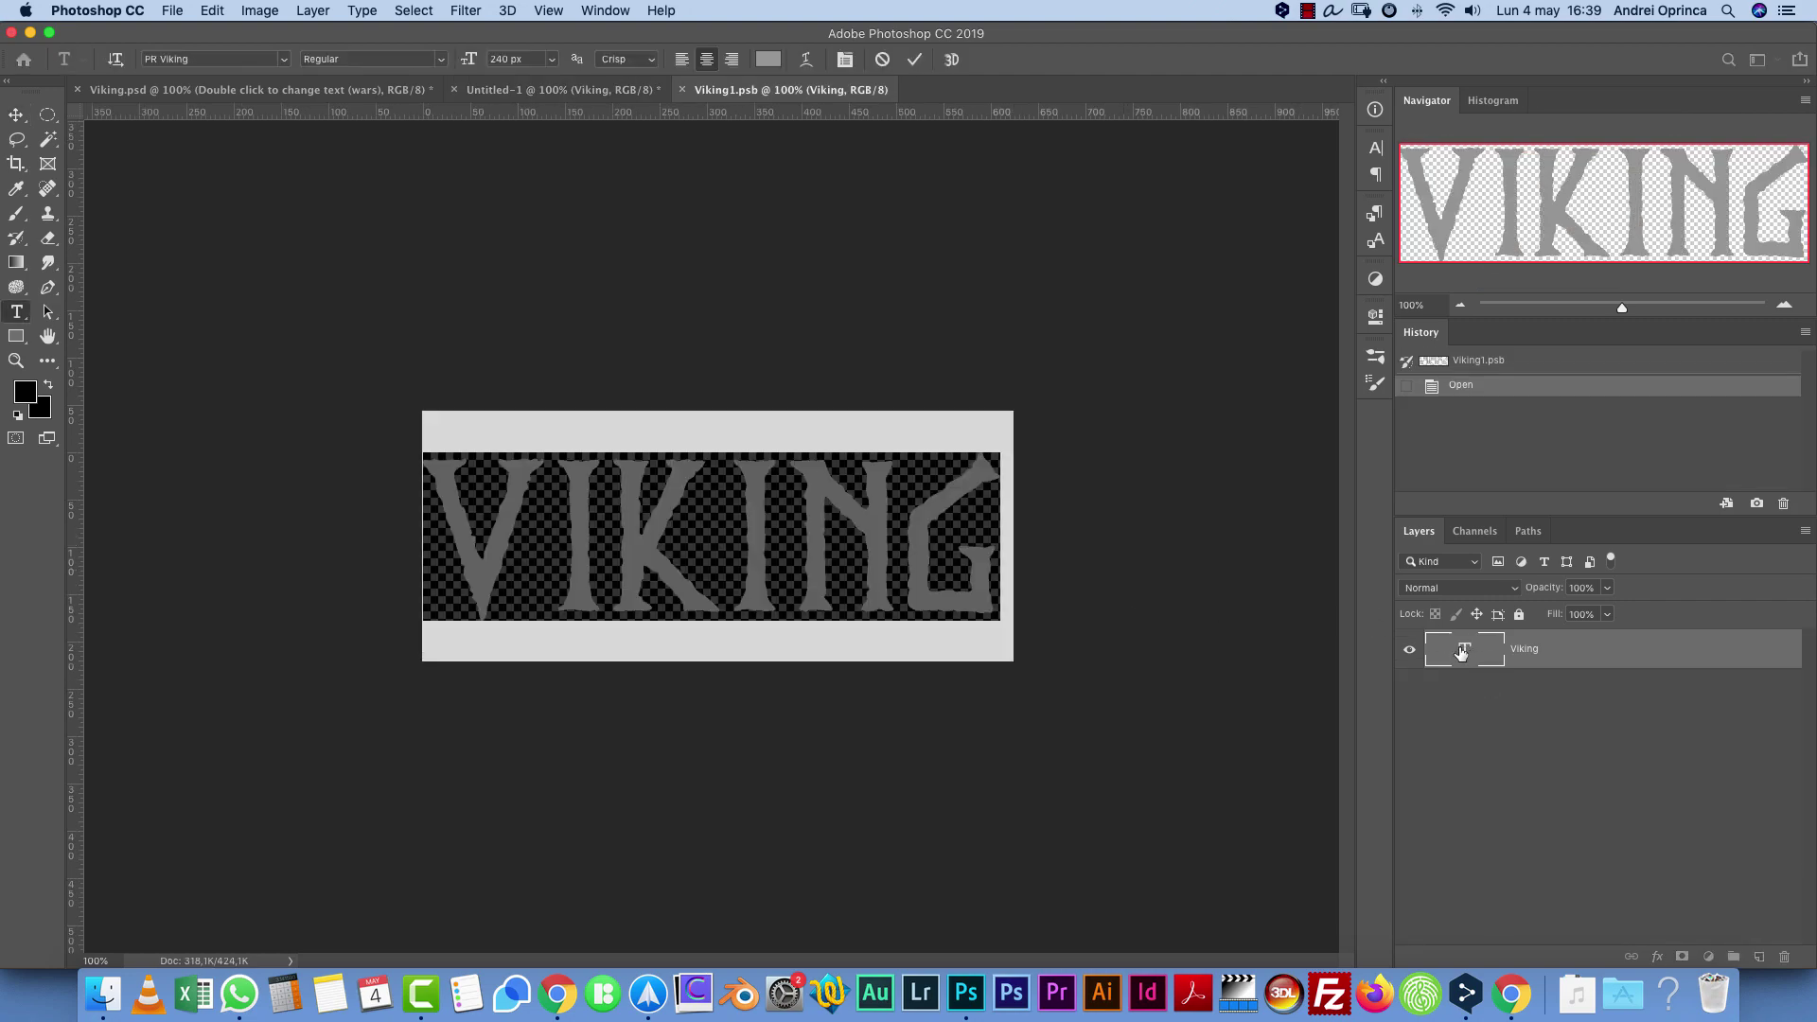
pyautogui.click(772, 60)
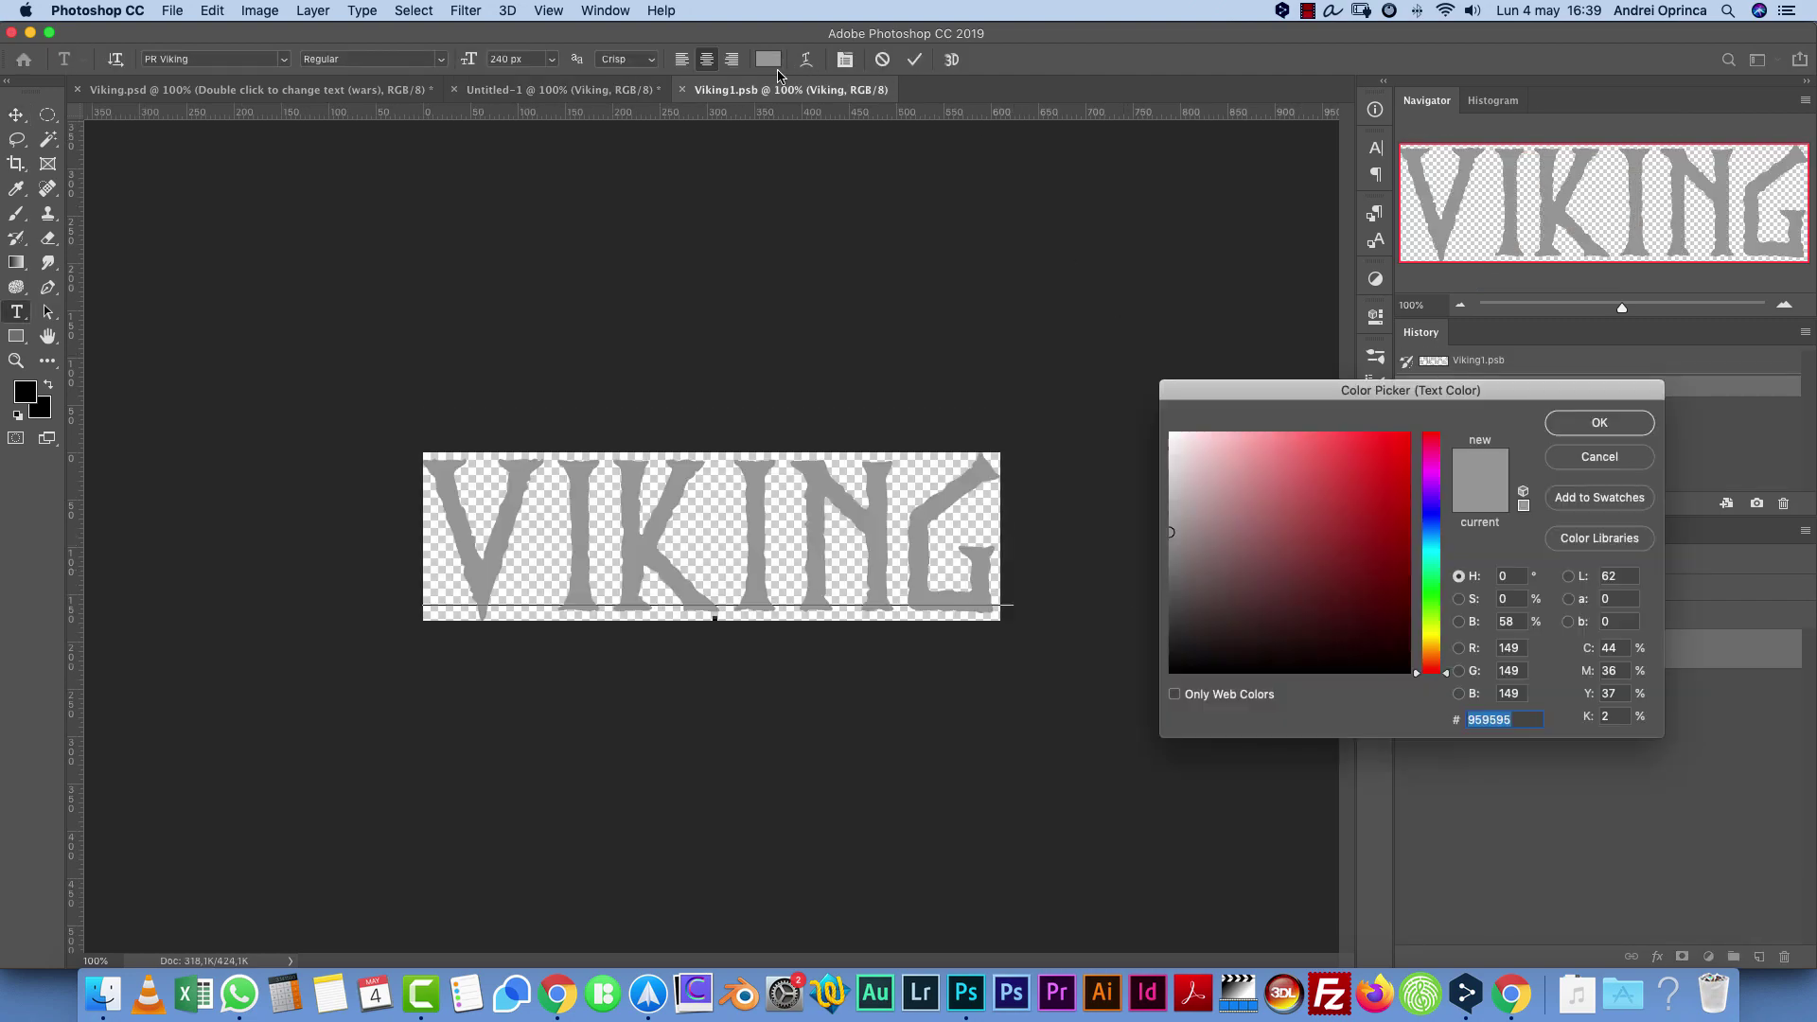
pyautogui.click(1509, 622)
pyautogui.write('50')
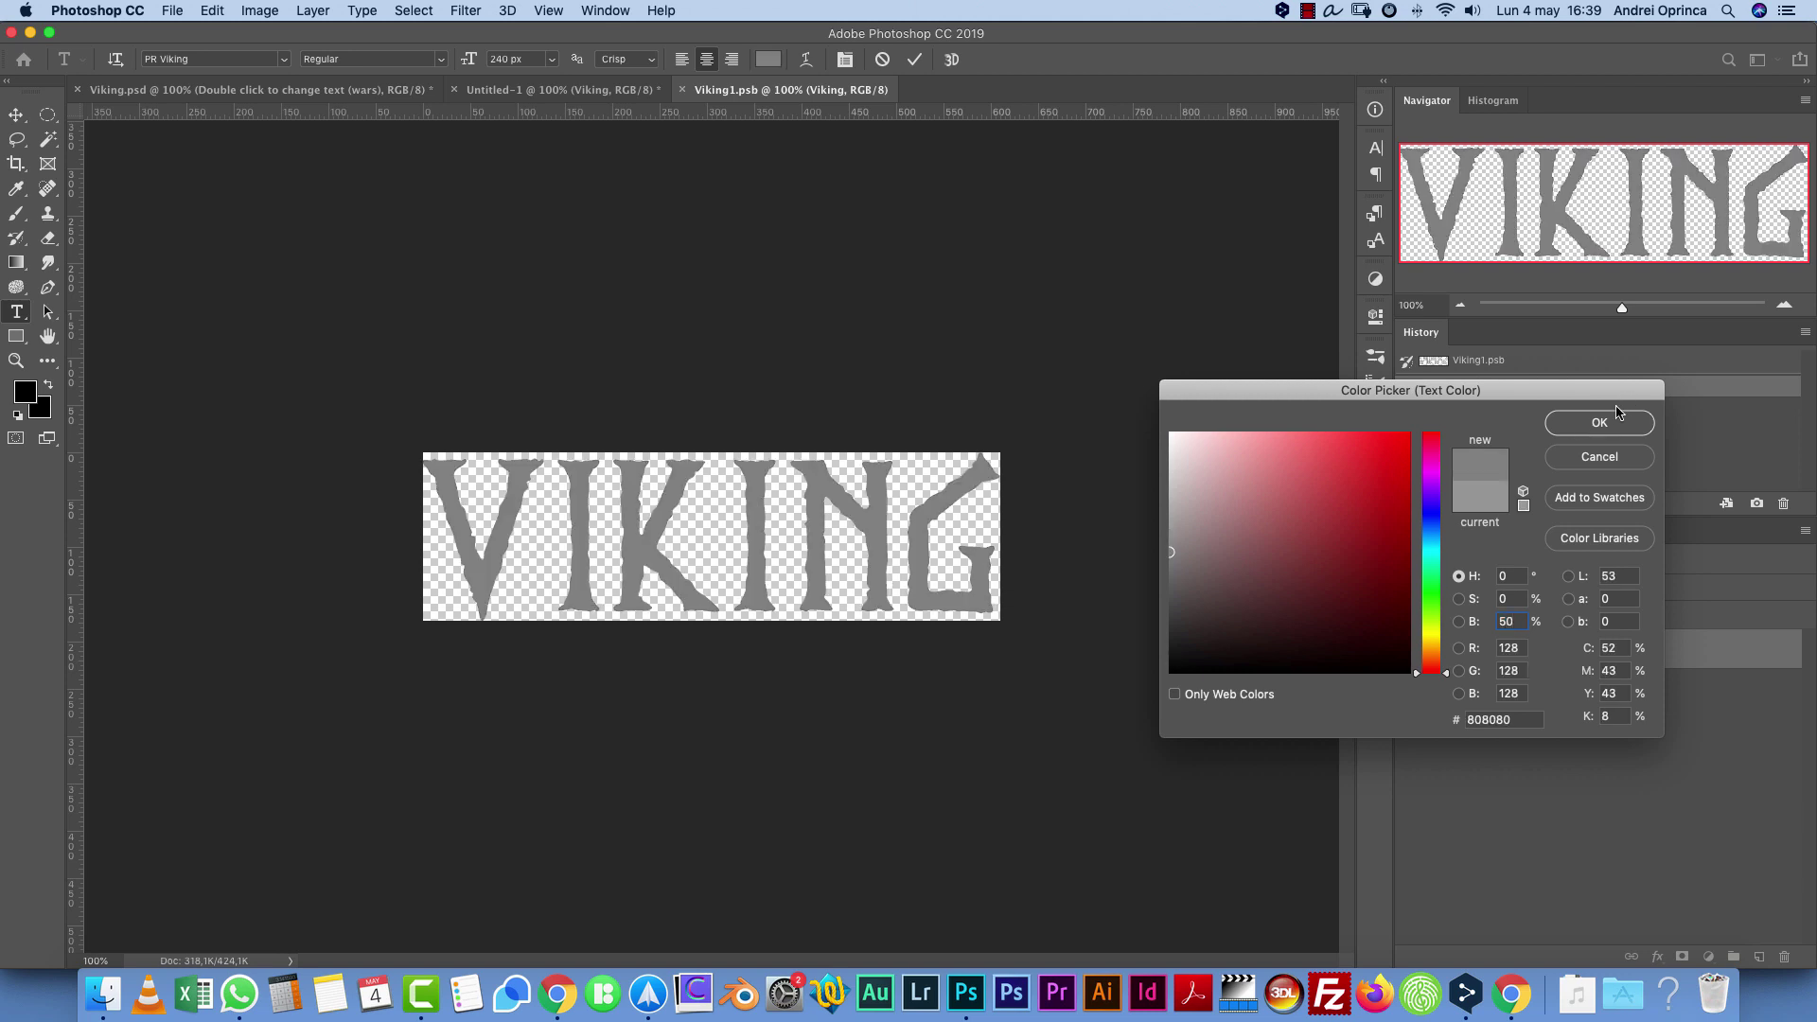
pyautogui.click(1617, 413)
pyautogui.press('super+s')
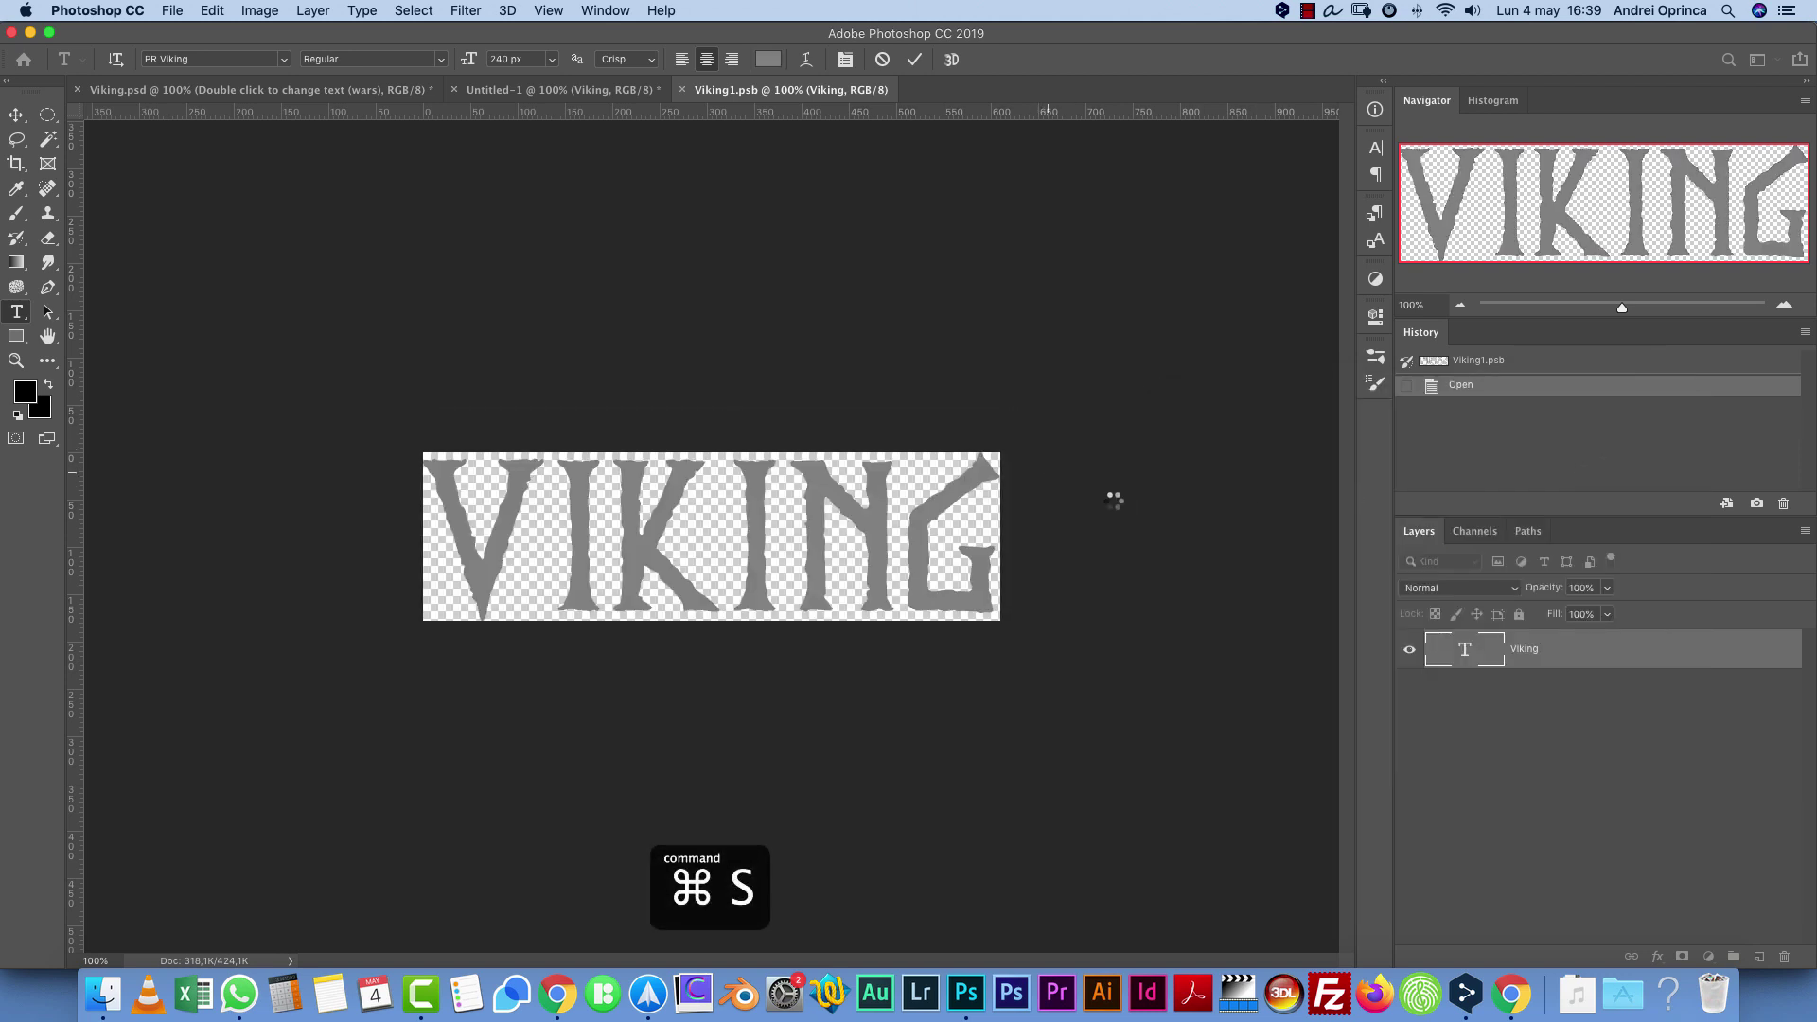
pyautogui.press('super+w')
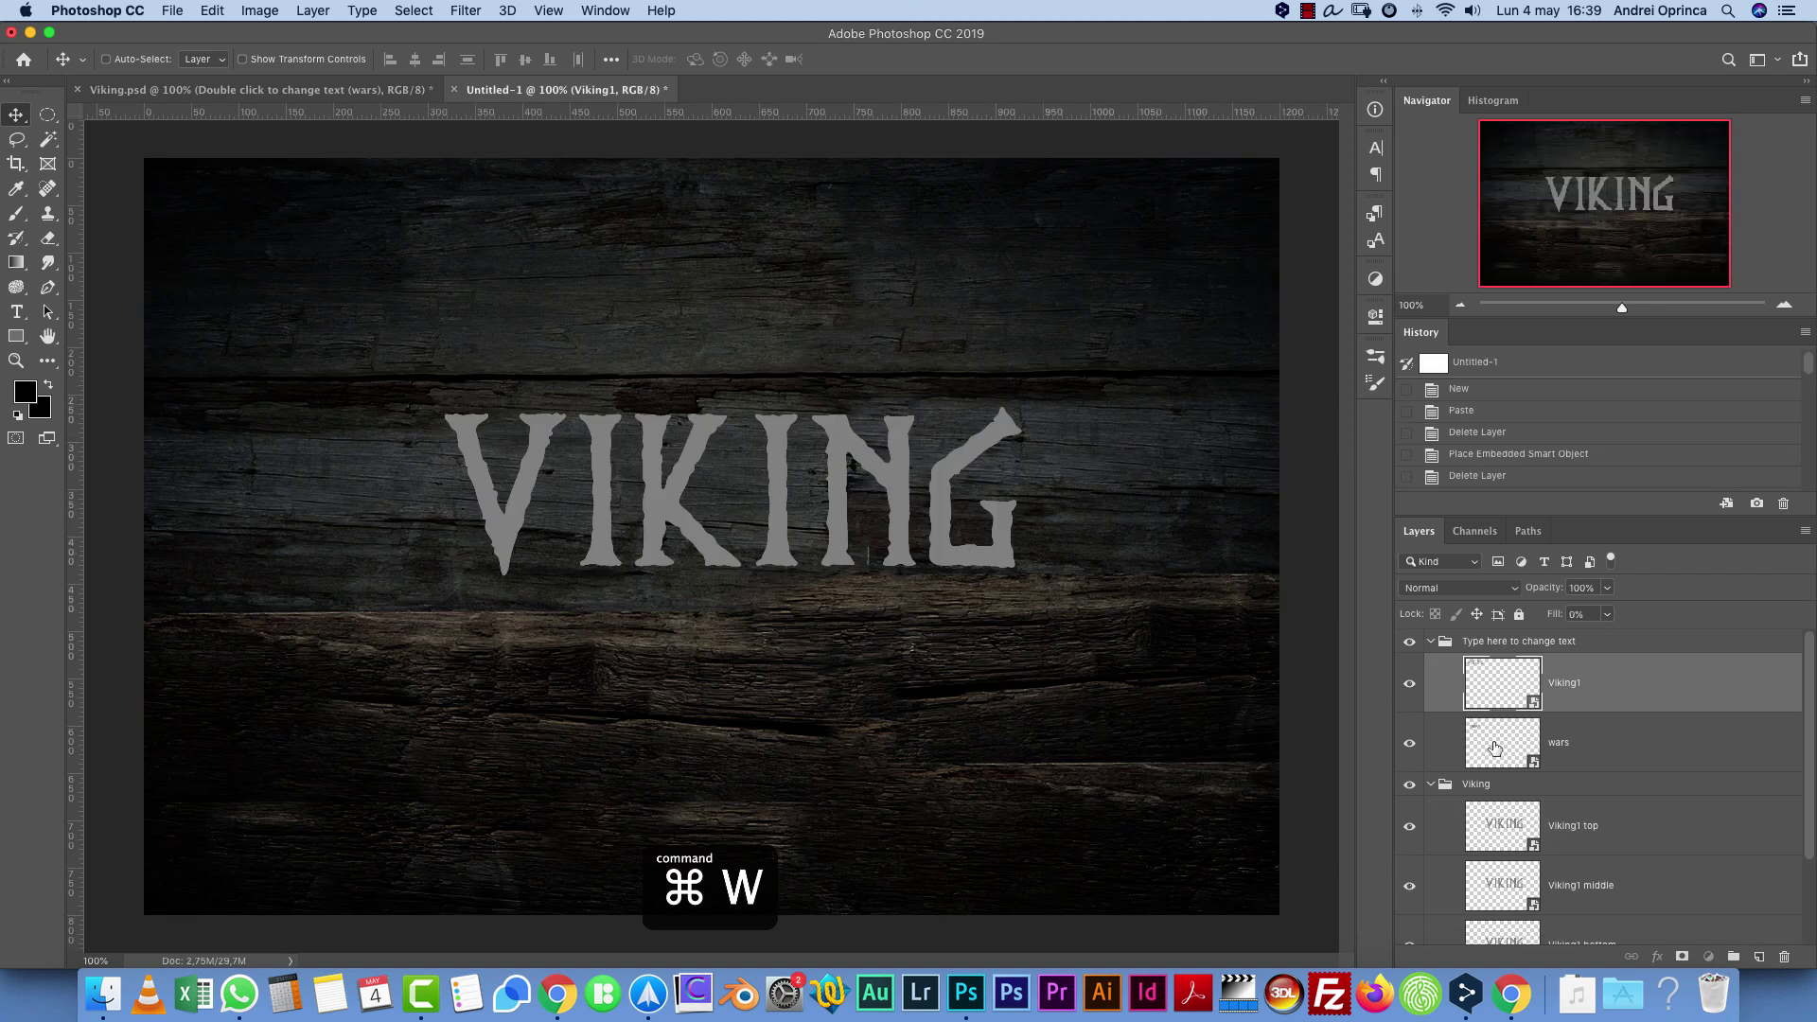
# Open the original wars smart object, set its text colour's brightness to 50%, then save and close it
pyautogui.doubleClick(1494, 749)
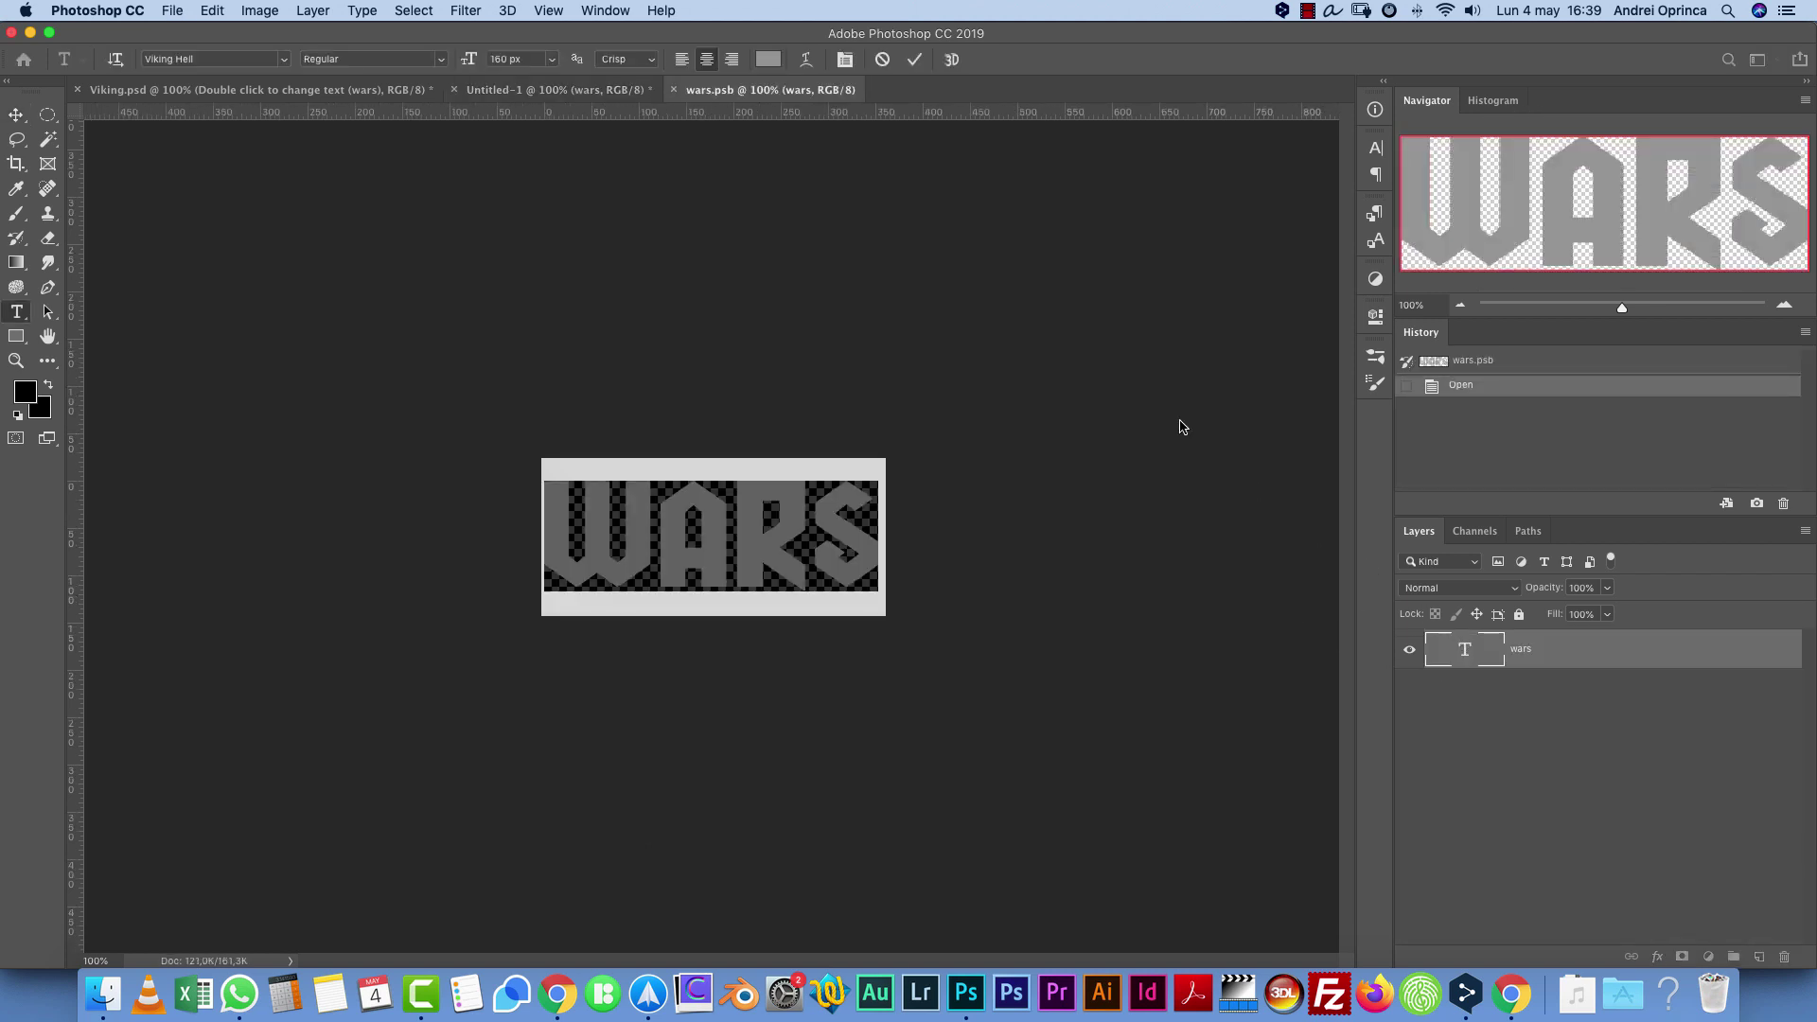
pyautogui.click(768, 59)
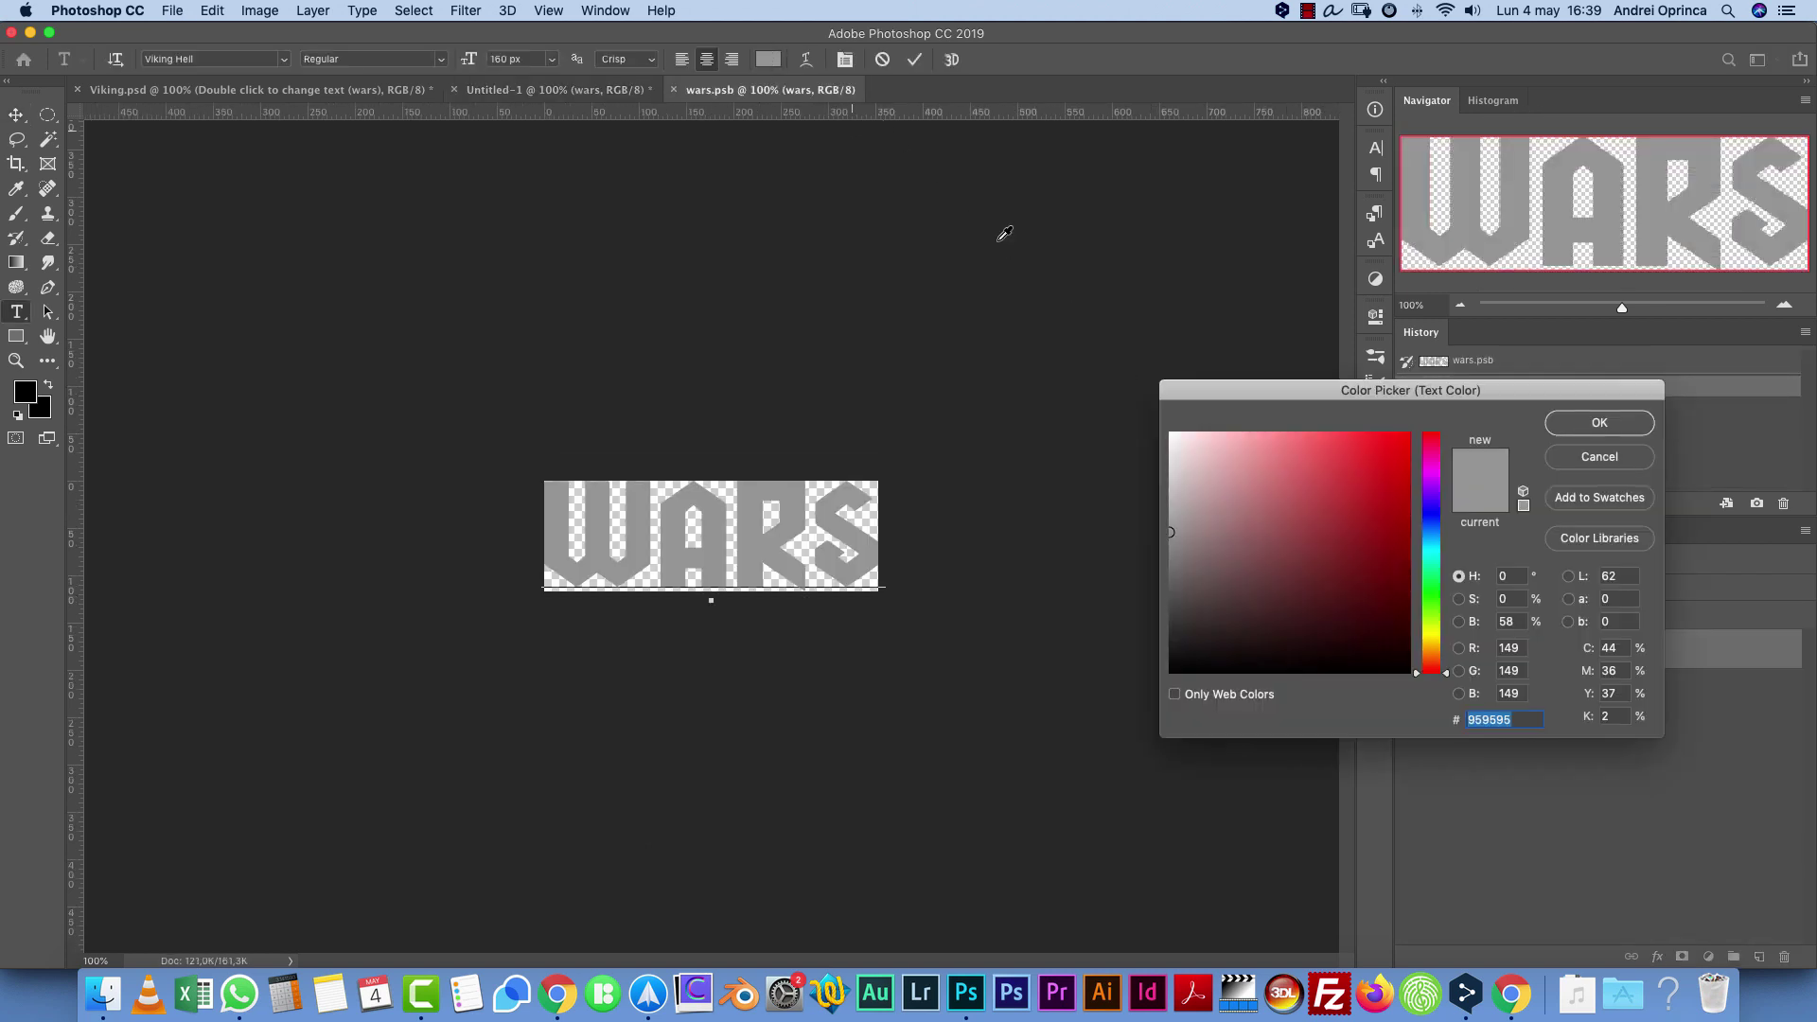
pyautogui.click(1506, 624)
pyautogui.write('50')
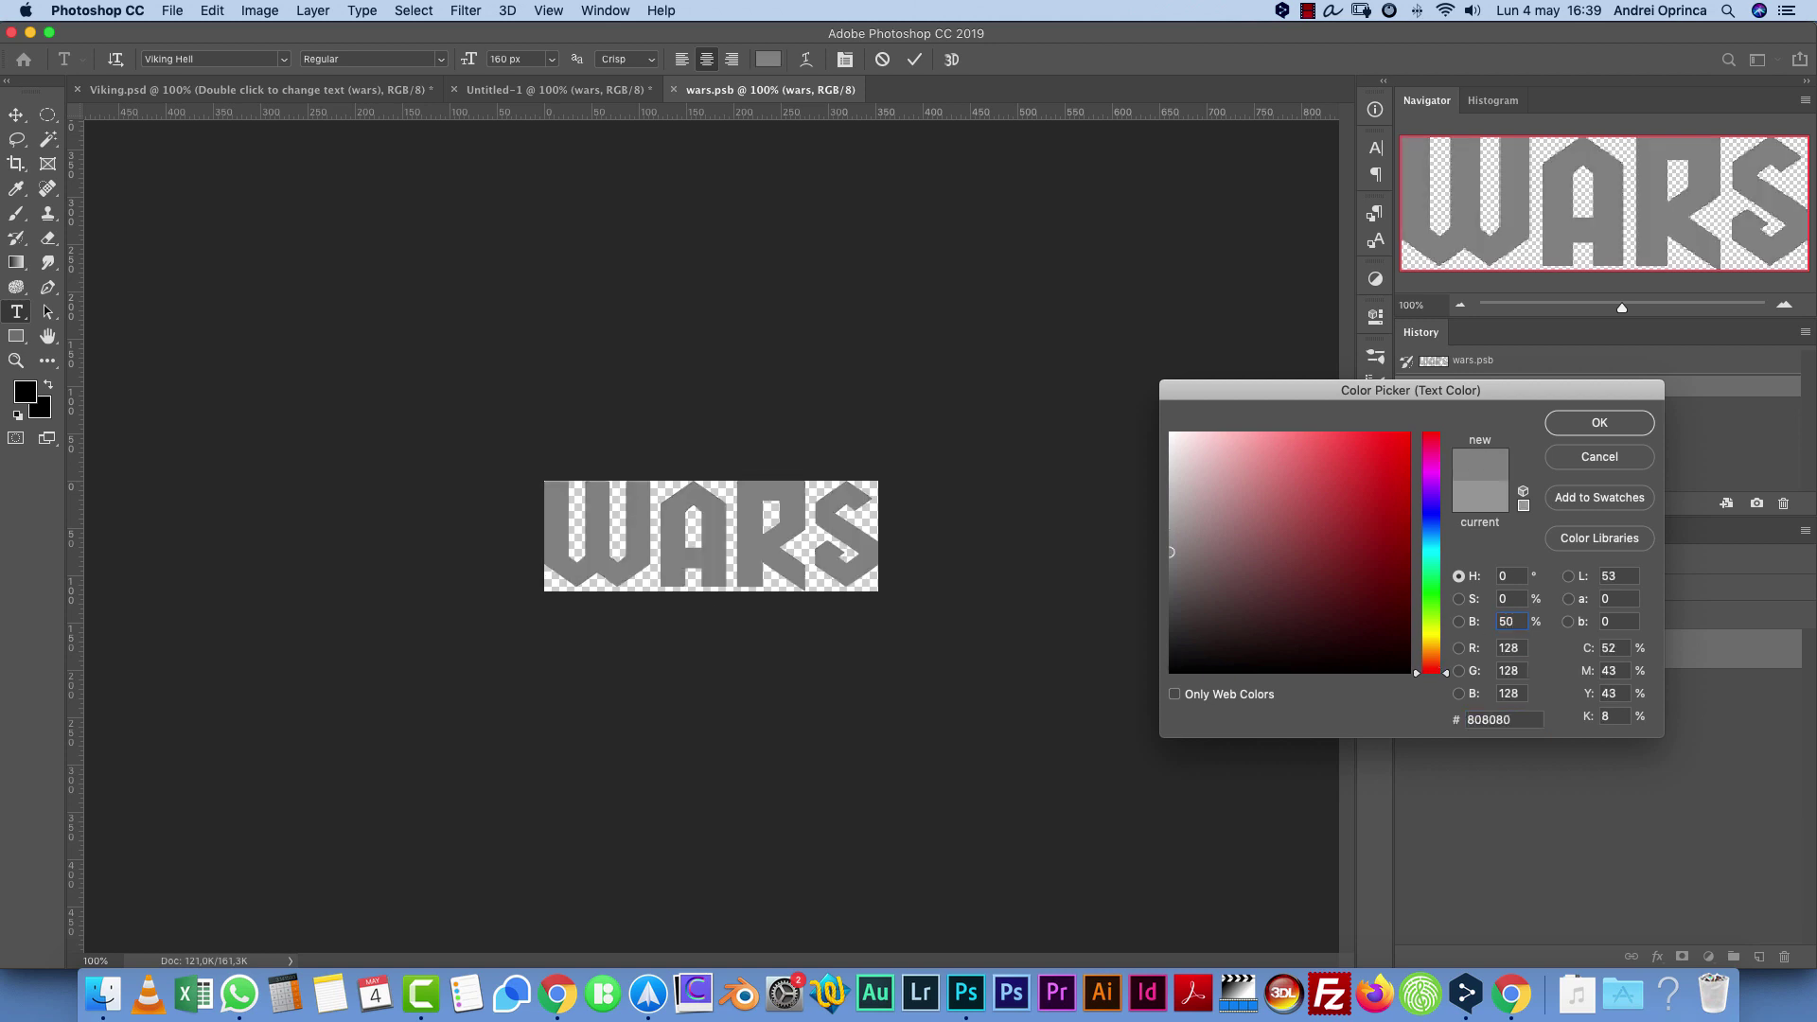
pyautogui.click(1604, 425)
pyautogui.press('super+s')
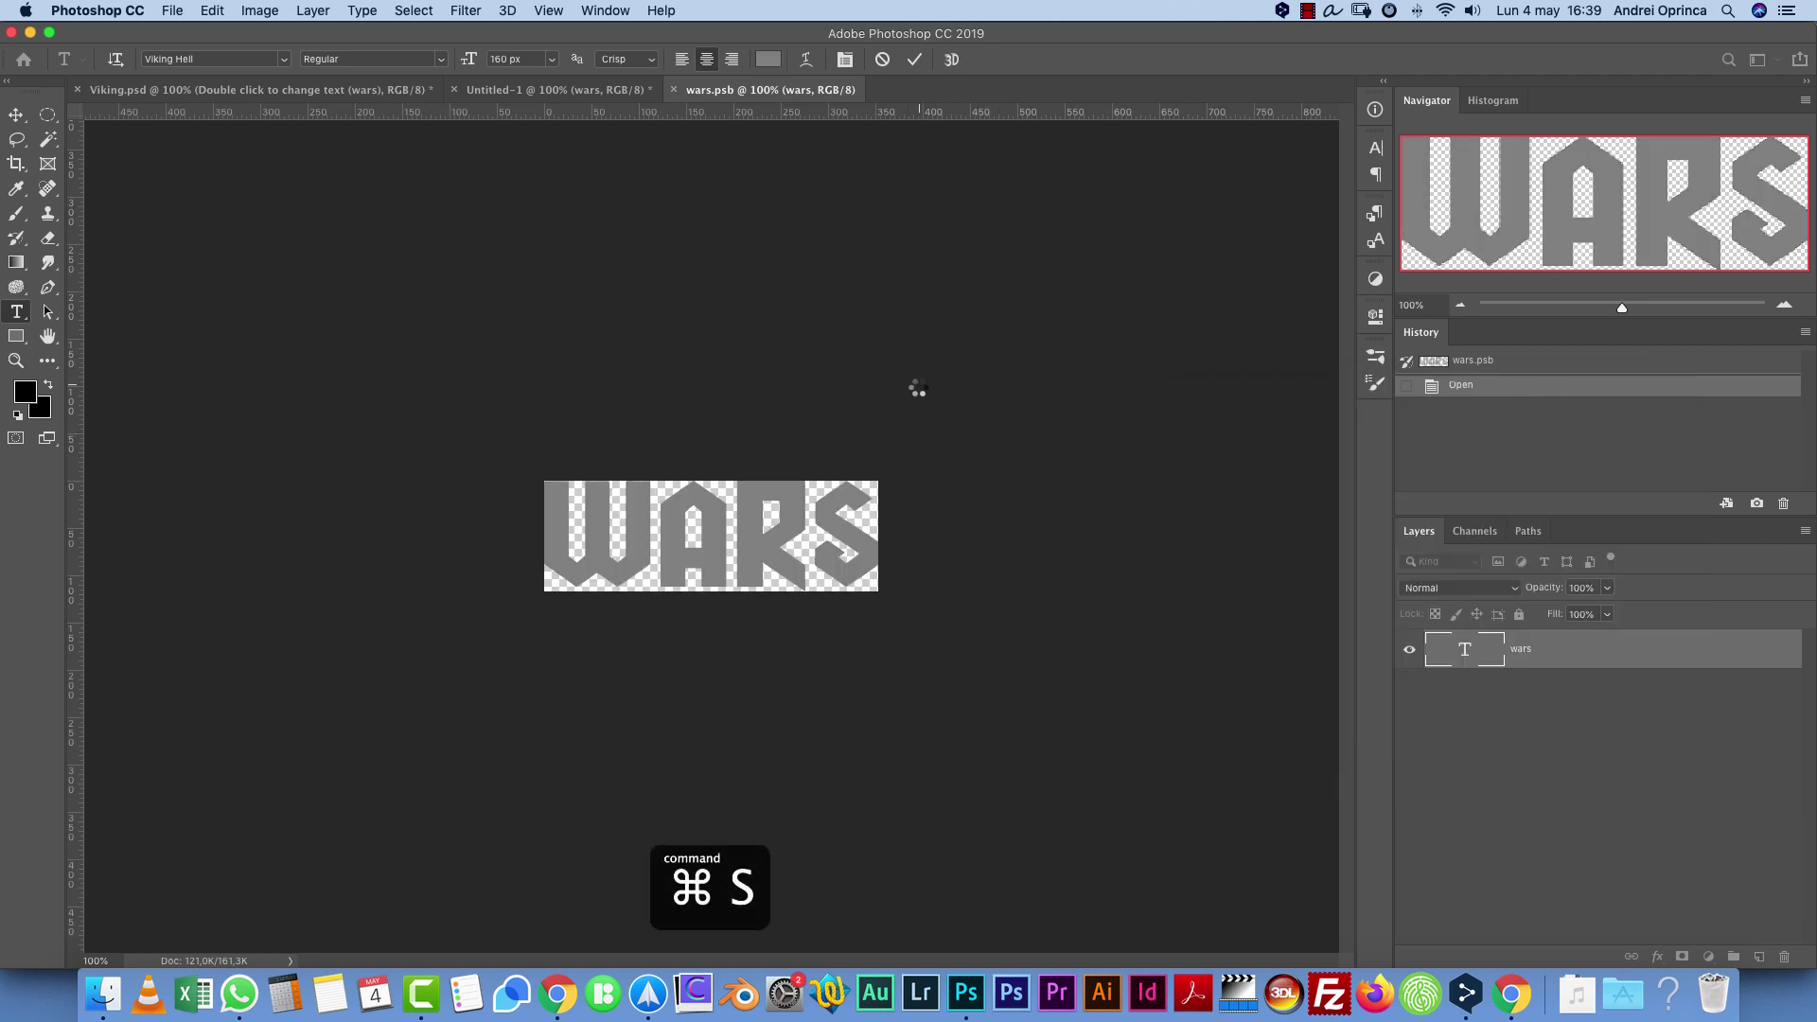
pyautogui.press('v')
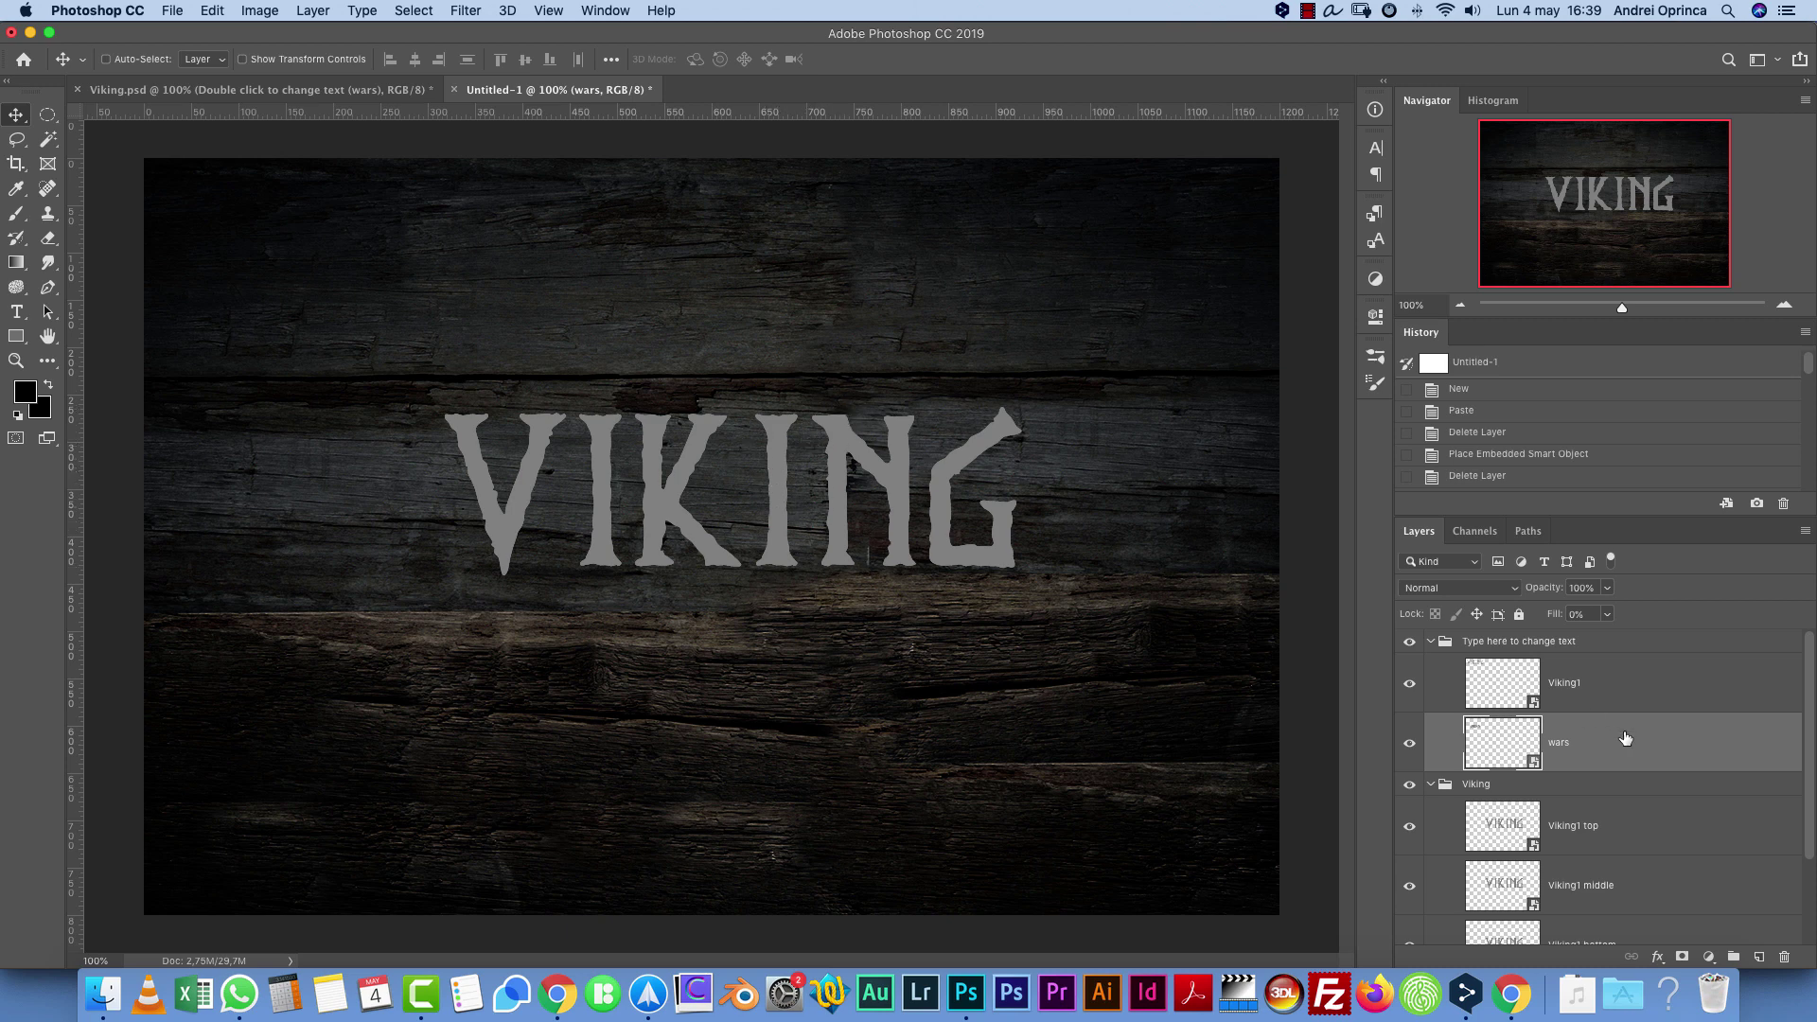
# Collapse and hide the "Type here to change text" group
pyautogui.click(1635, 698)
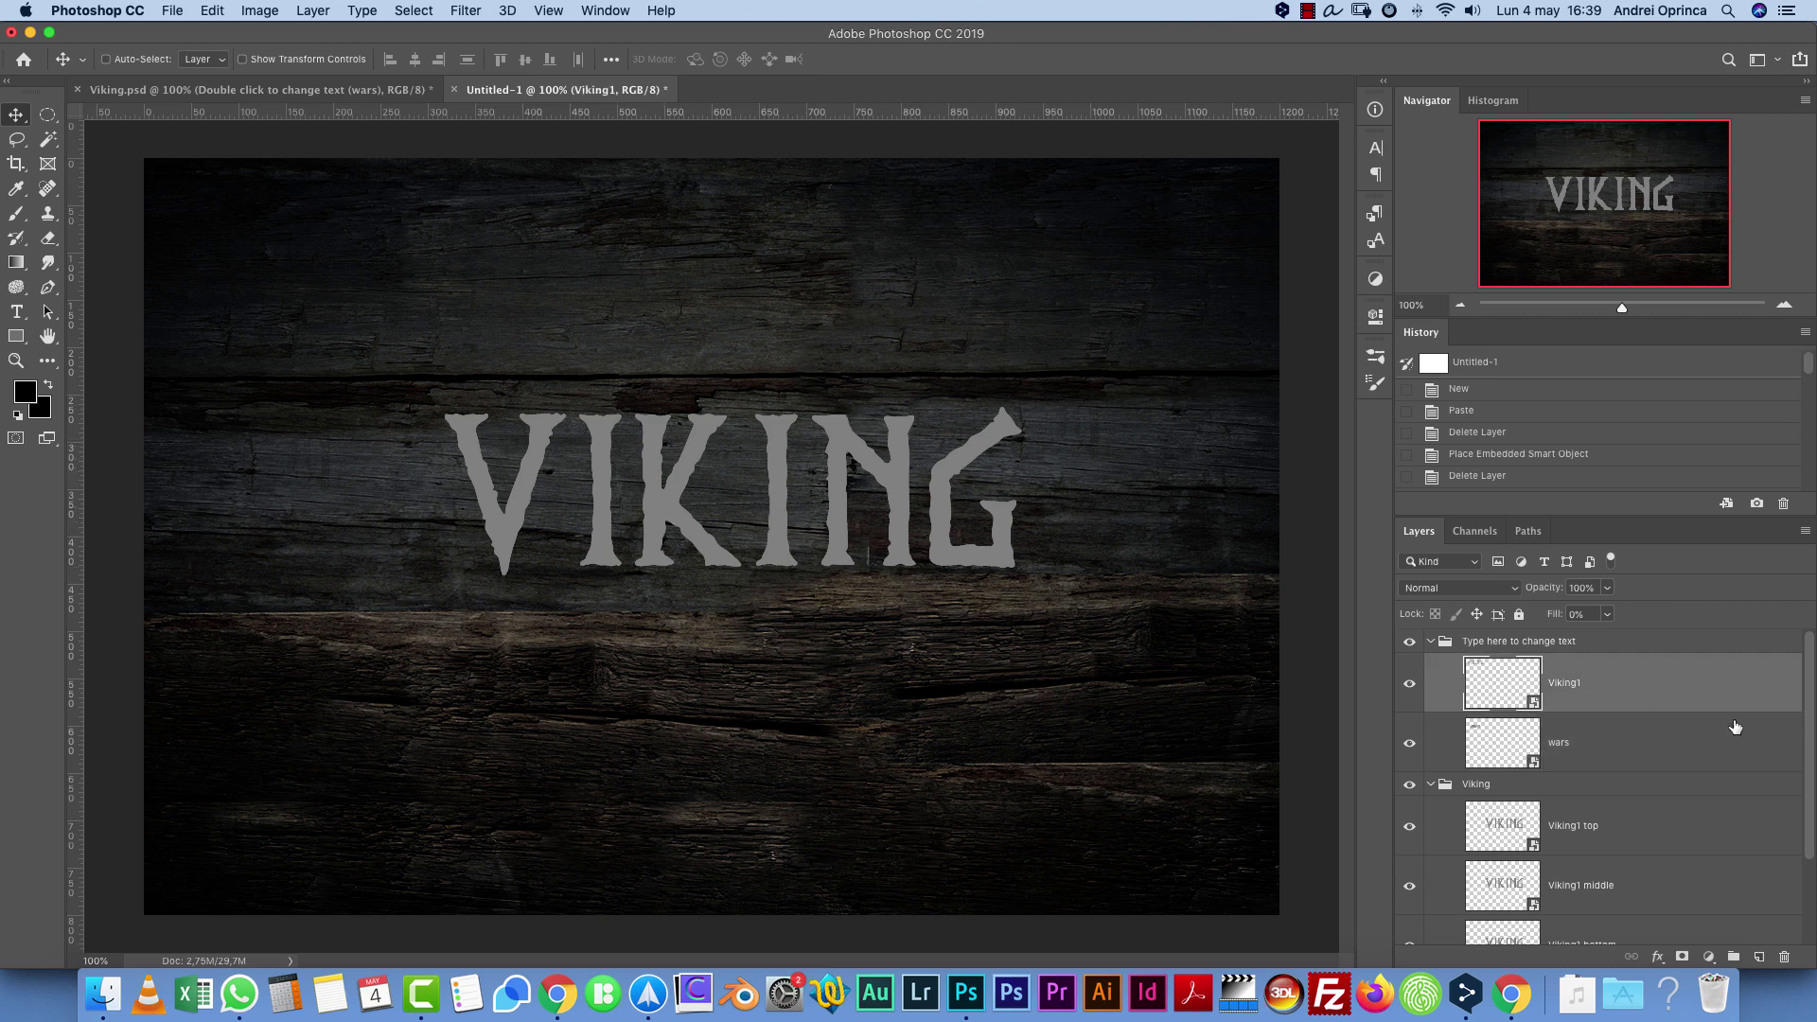
pyautogui.click(1435, 645)
pyautogui.click(1431, 643)
pyautogui.click(1409, 640)
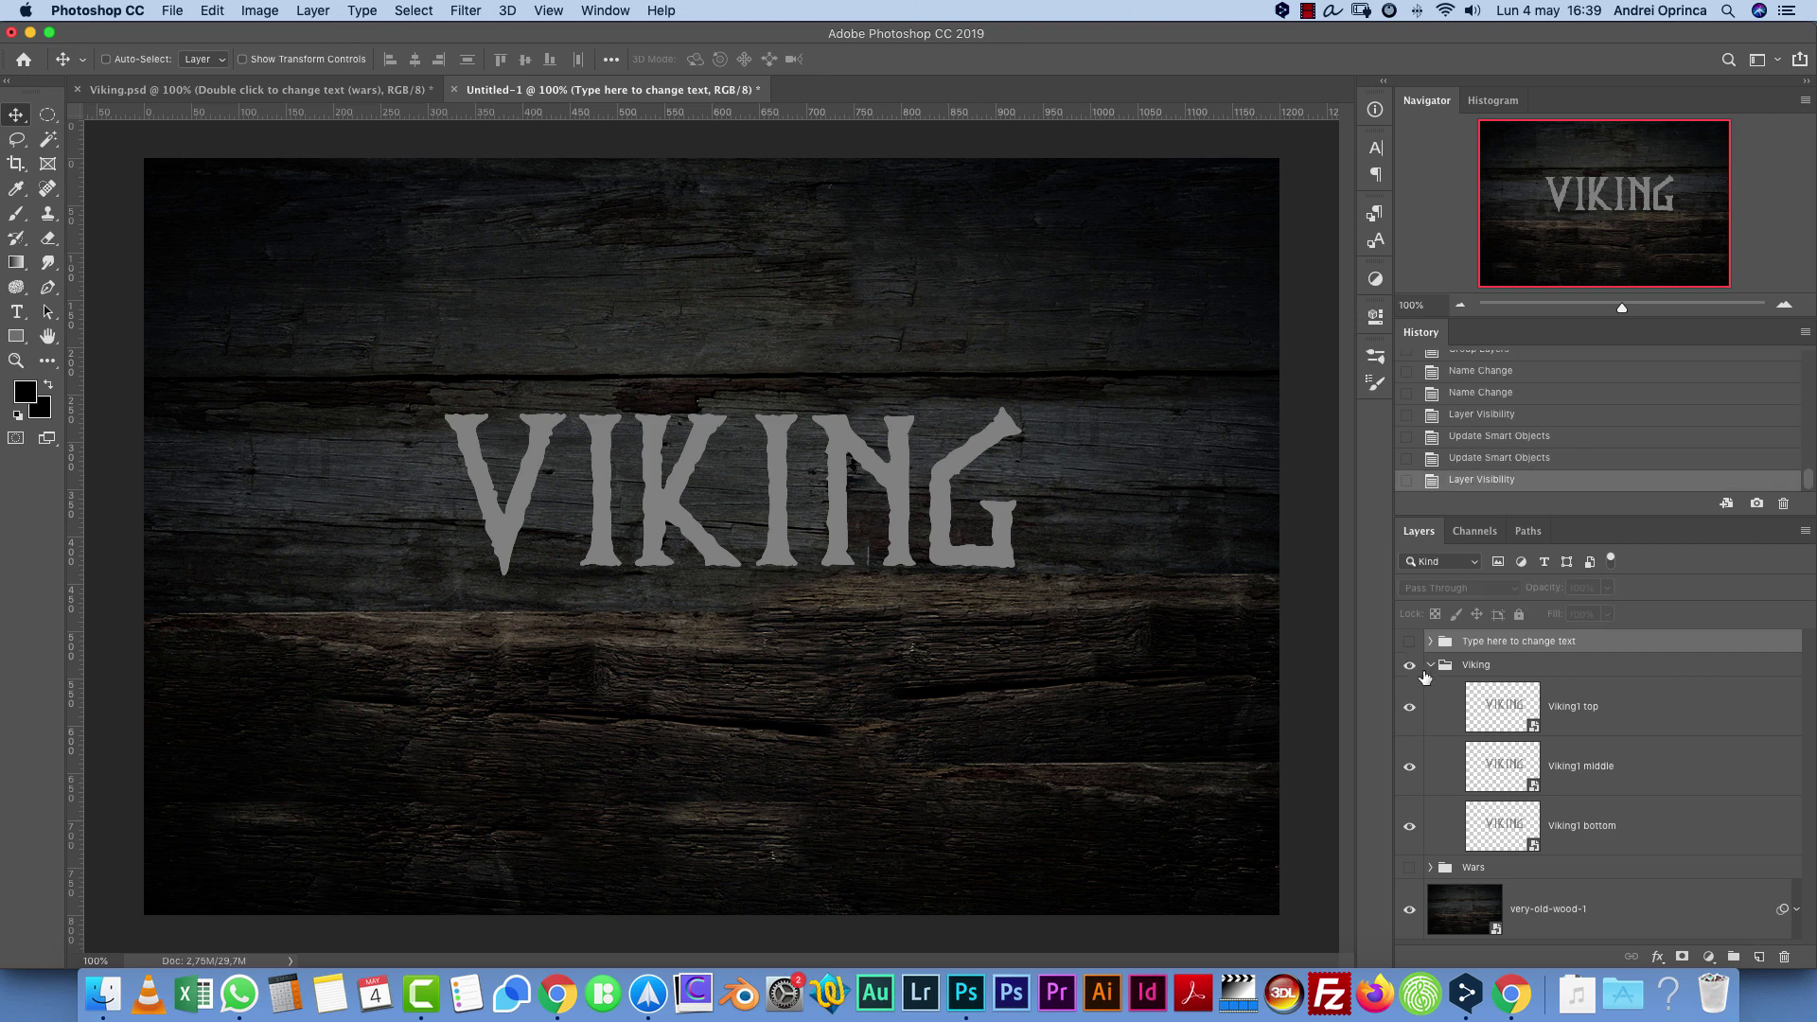
pyautogui.click(1601, 708)
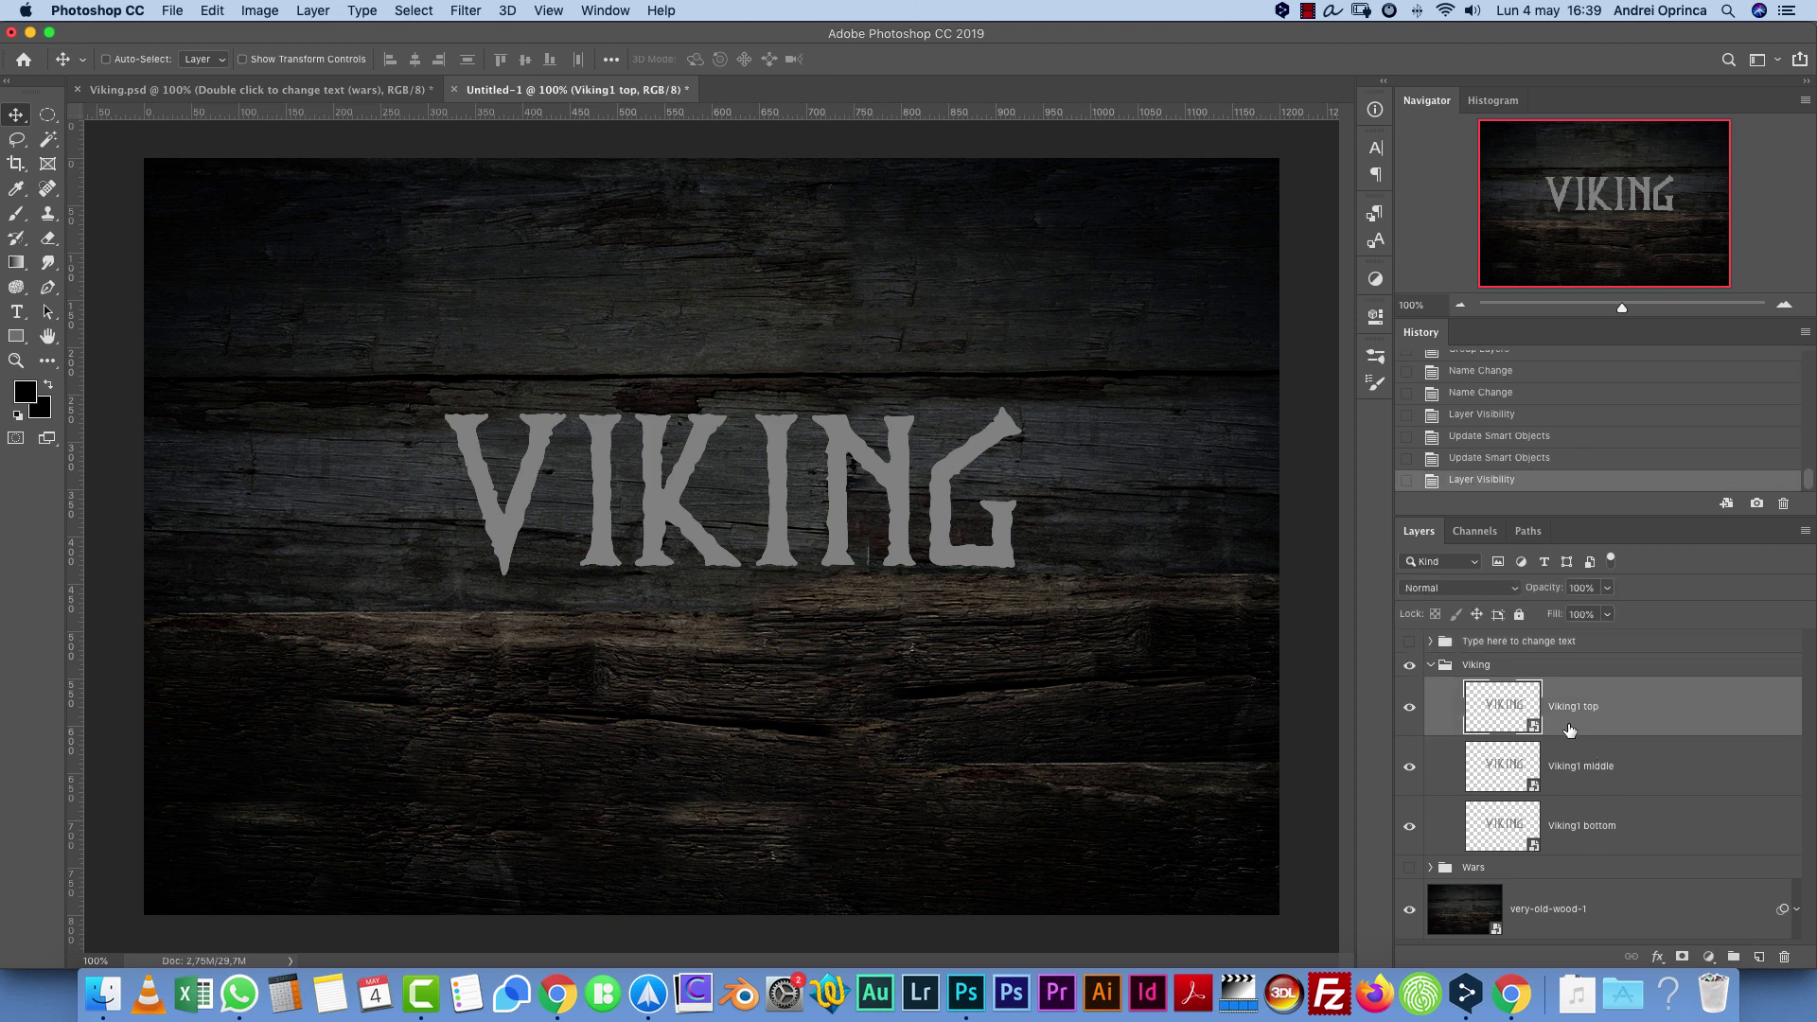
pyautogui.doubleClick(1639, 716)
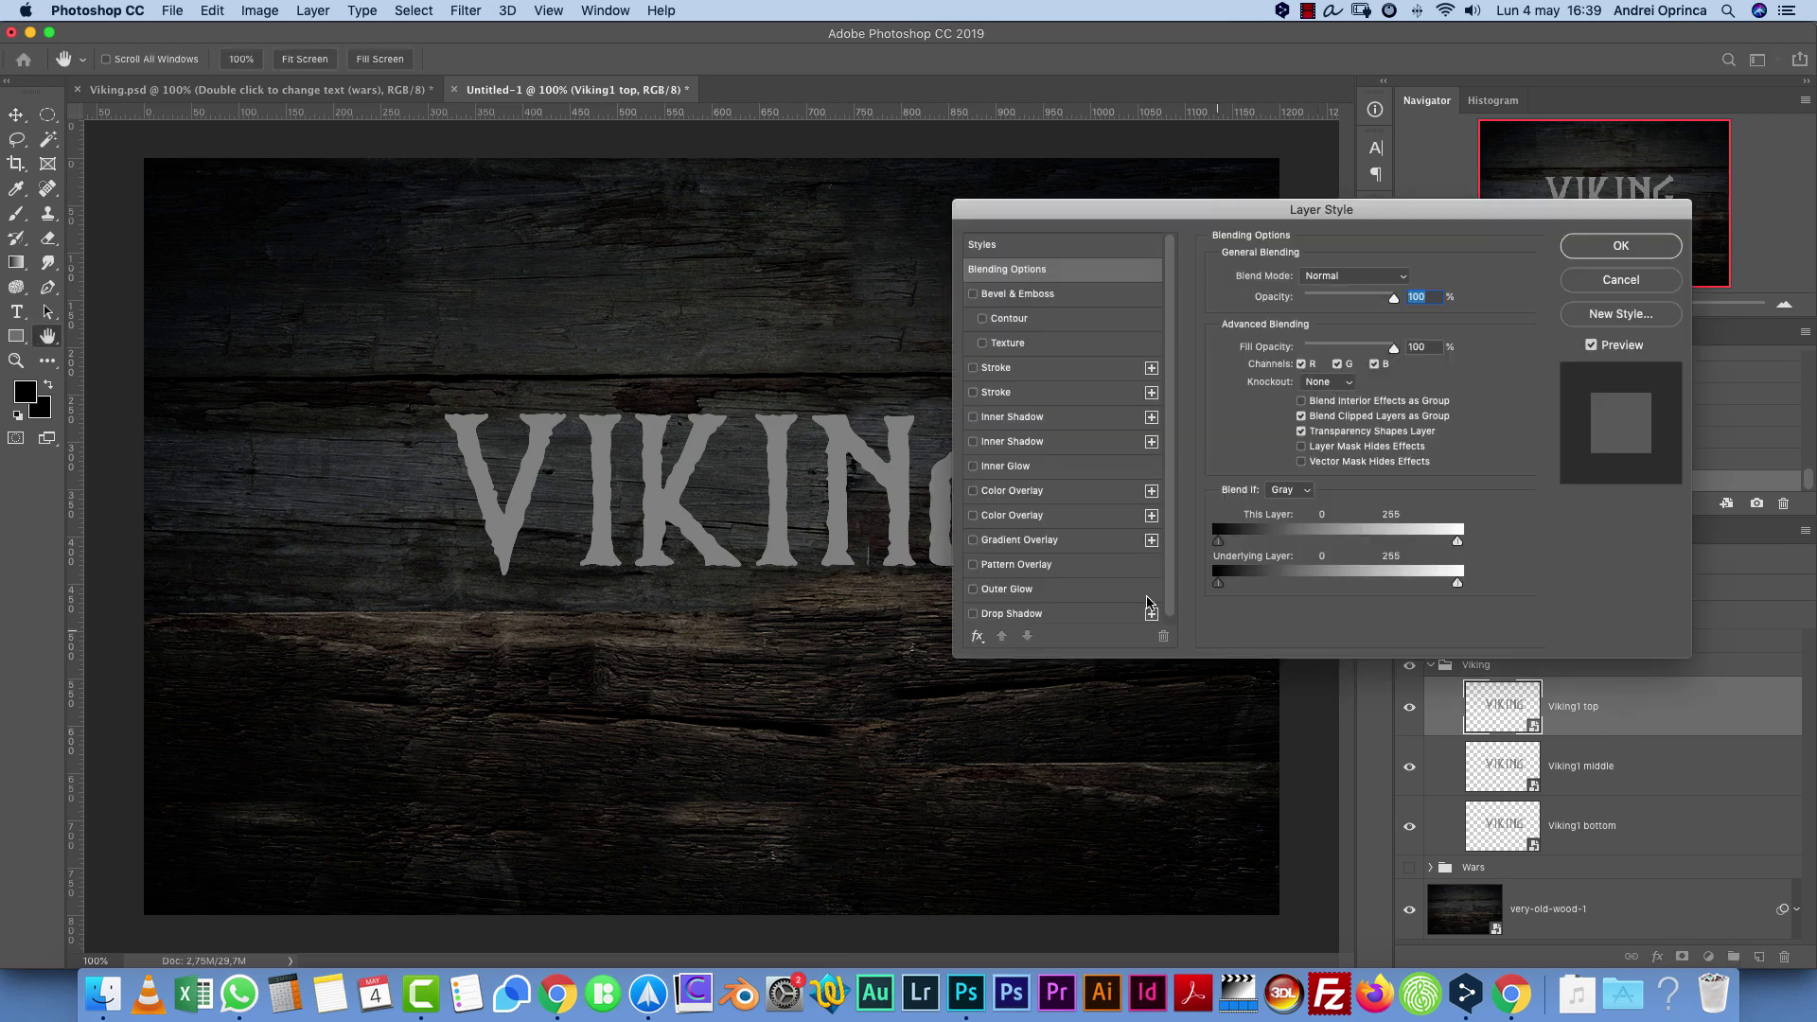
pyautogui.click(1620, 279)
# Add an outside Stroke layer style to the Viking1 bottom layer and set its size to 15 px
pyautogui.click(1660, 821)
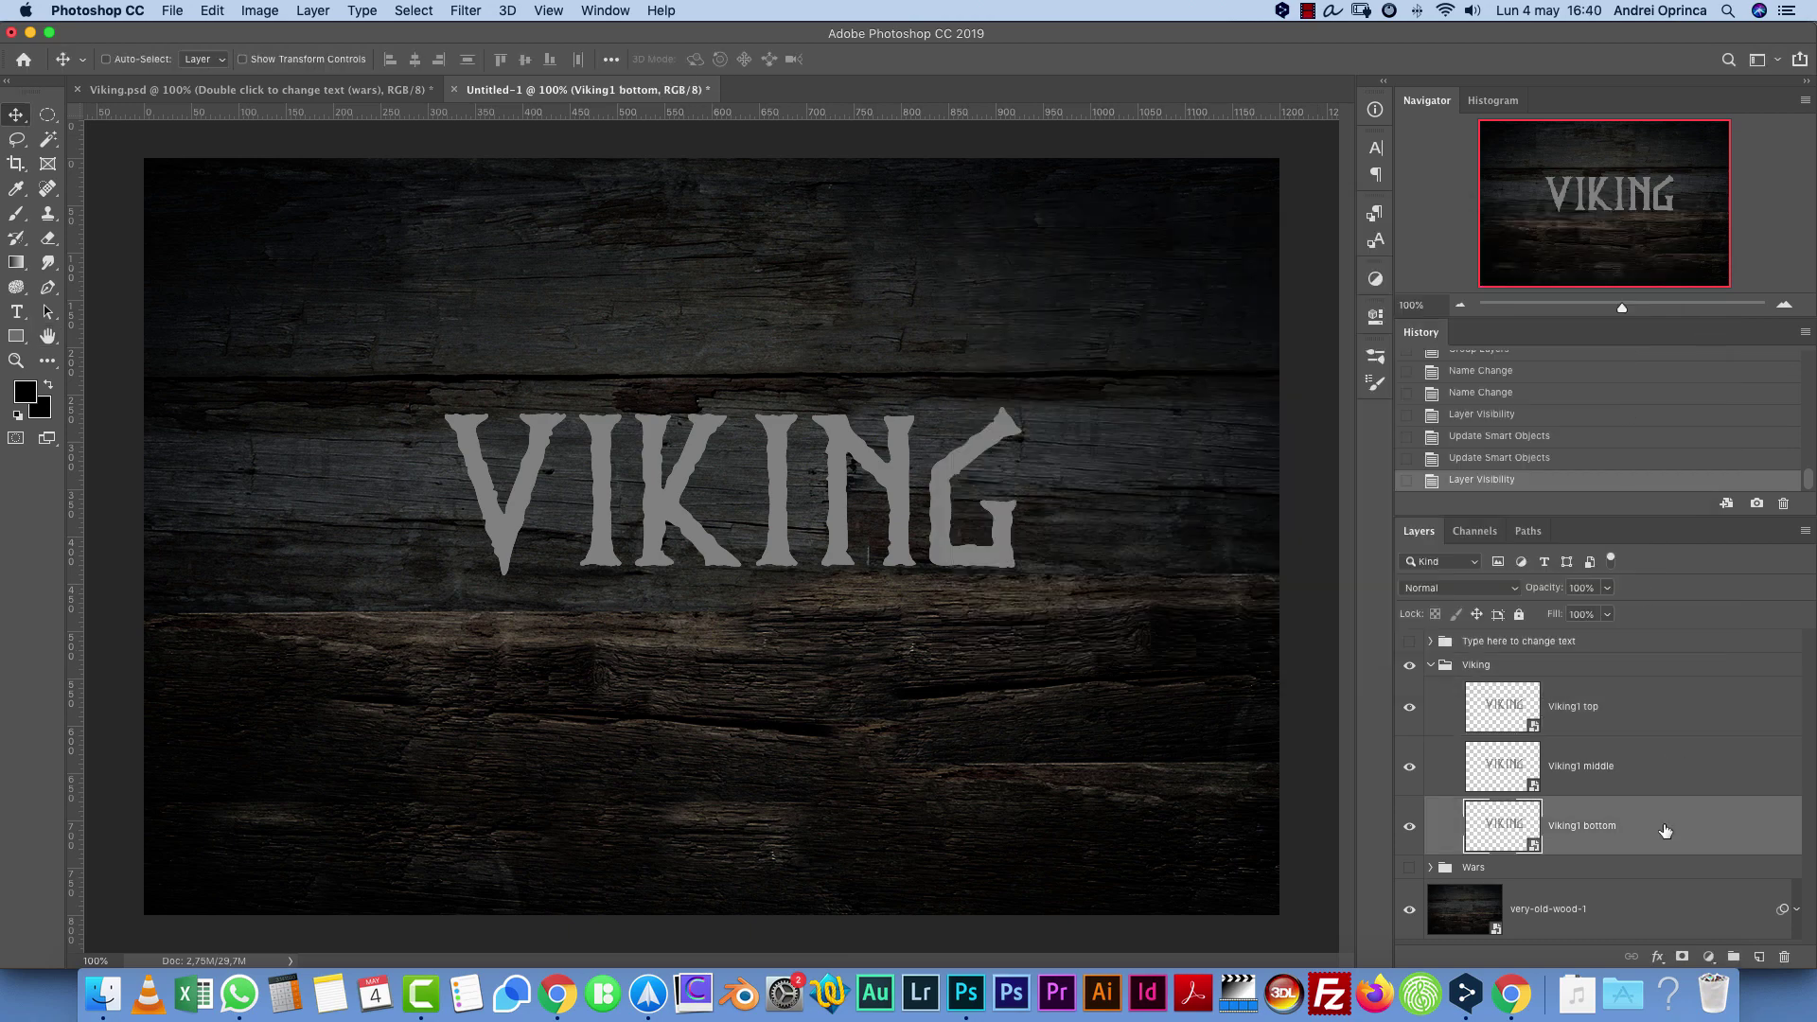
pyautogui.doubleClick(1671, 823)
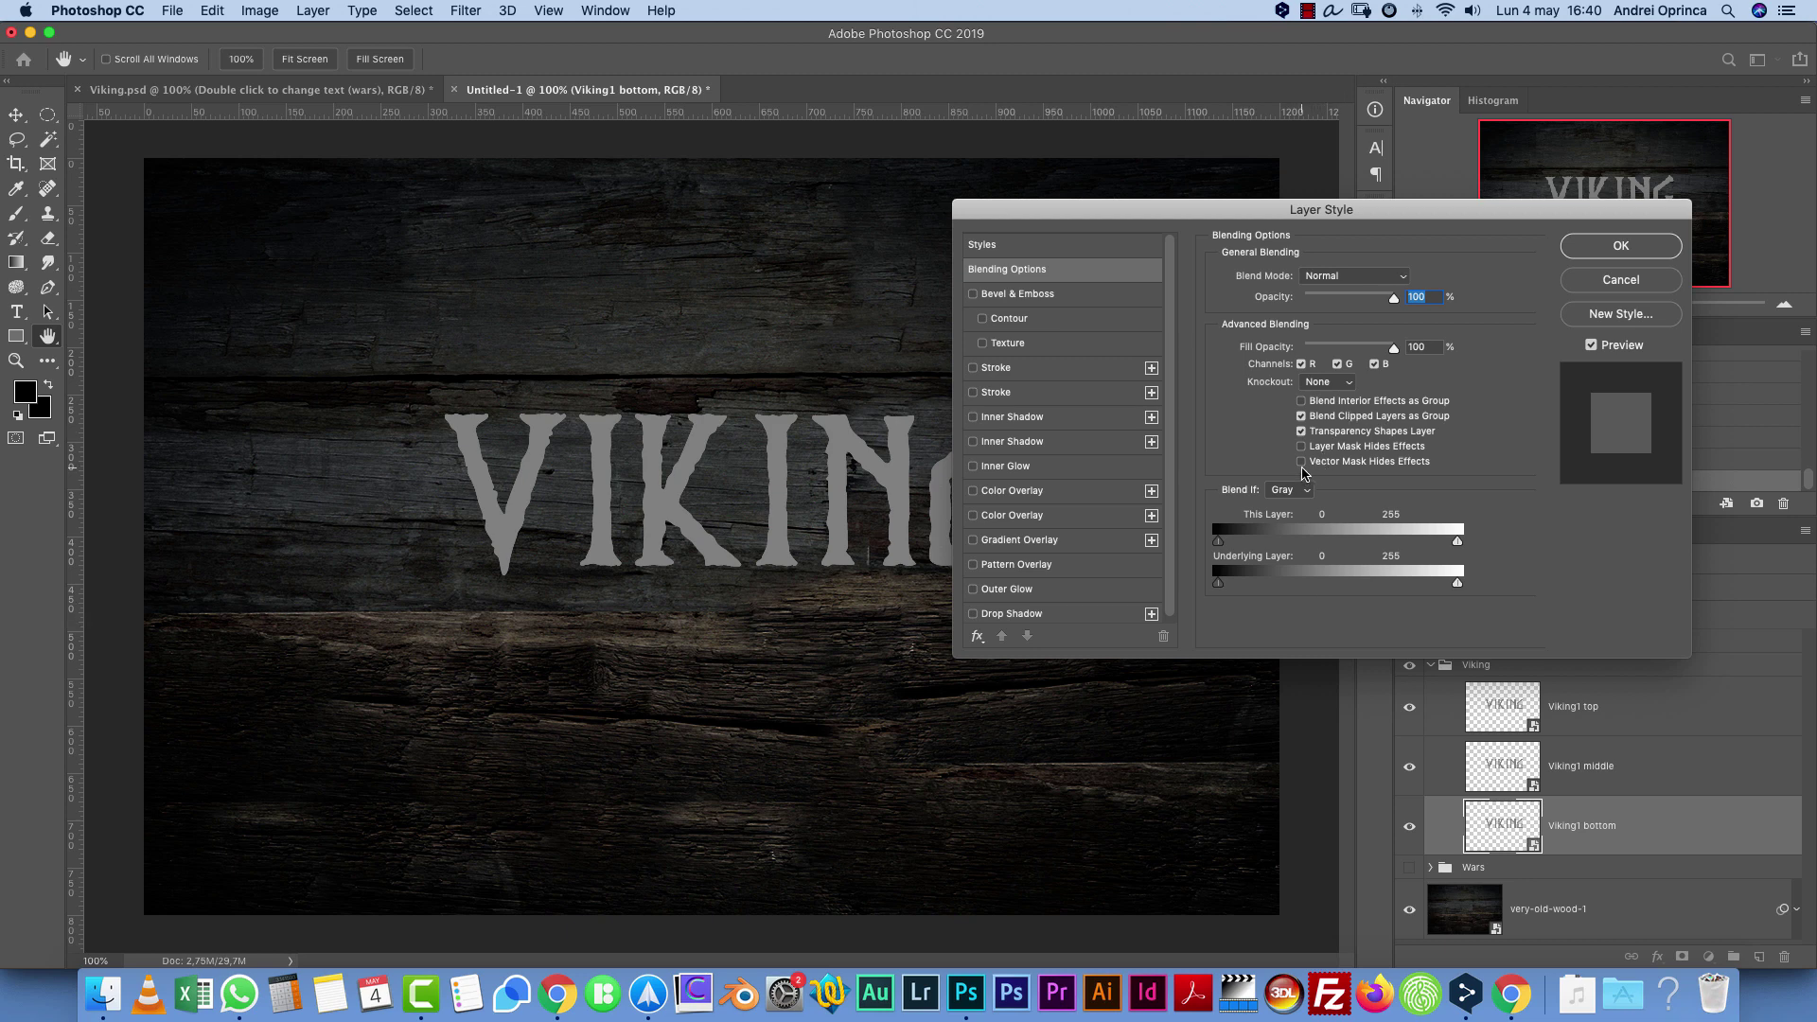
pyautogui.click(1002, 372)
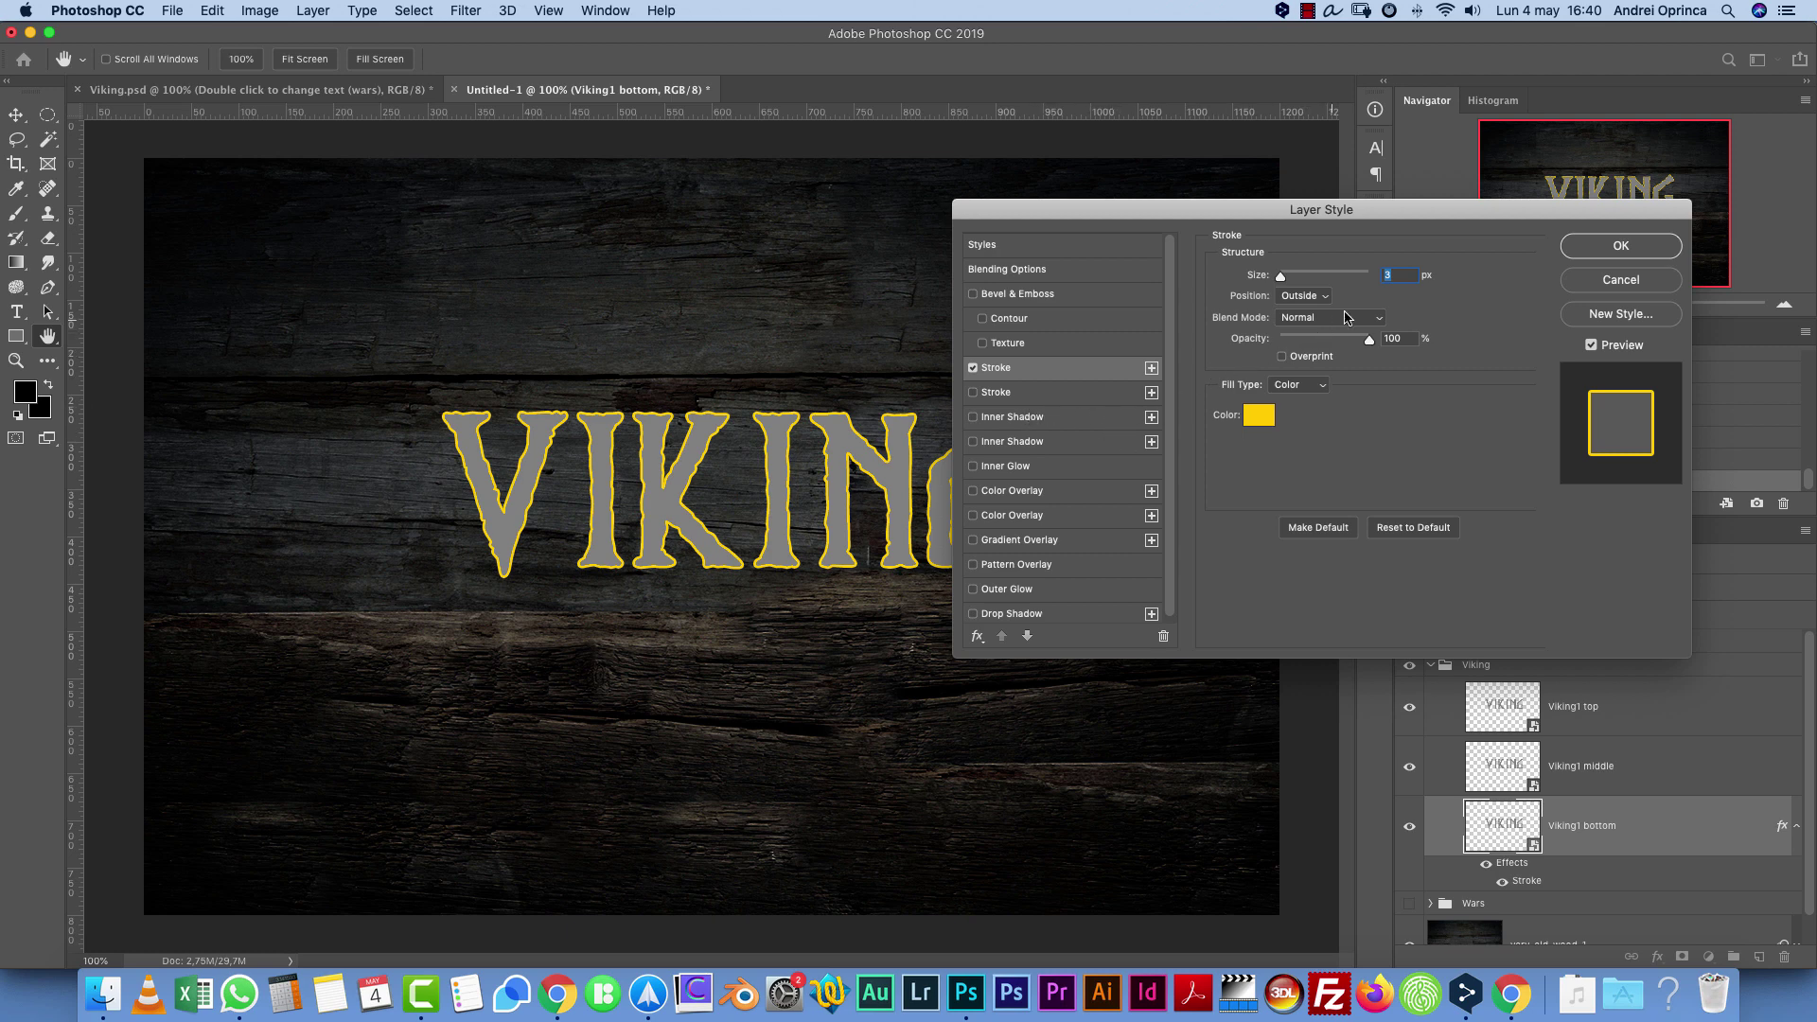
pyautogui.write('5')
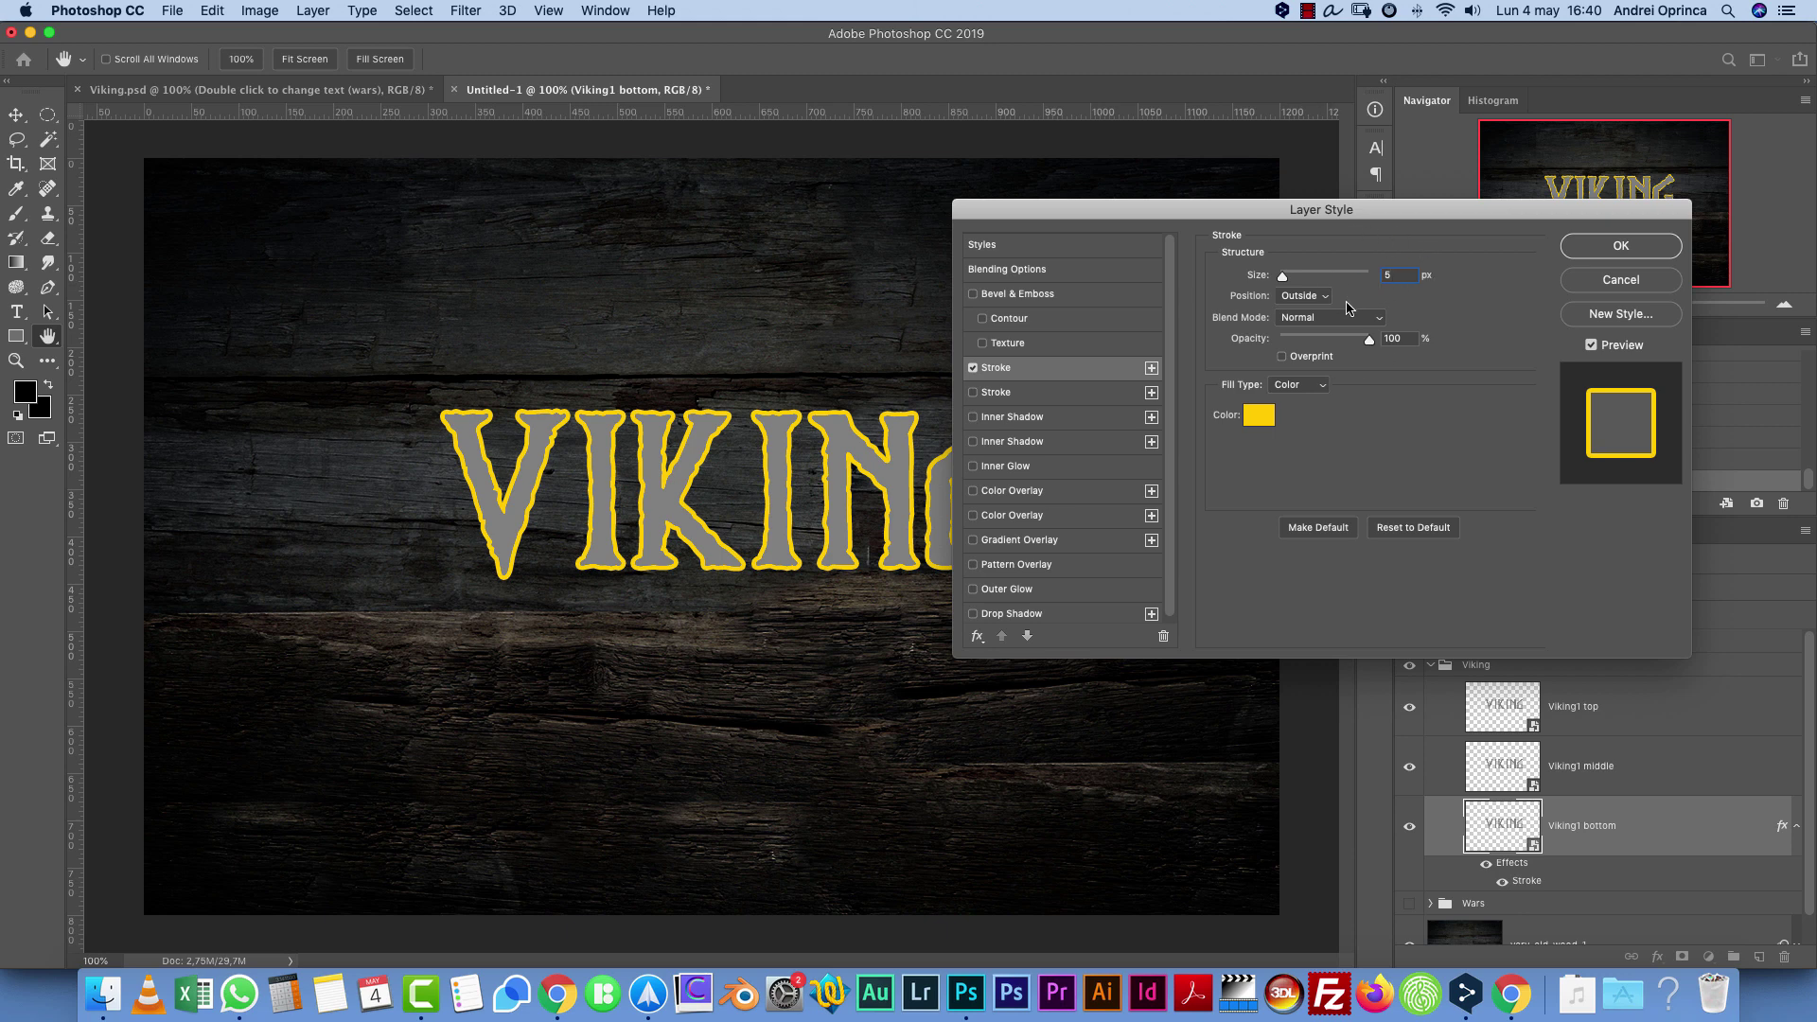
pyautogui.moveTo(1408, 274); pyautogui.dragTo(1343, 273)
pyautogui.write('15')
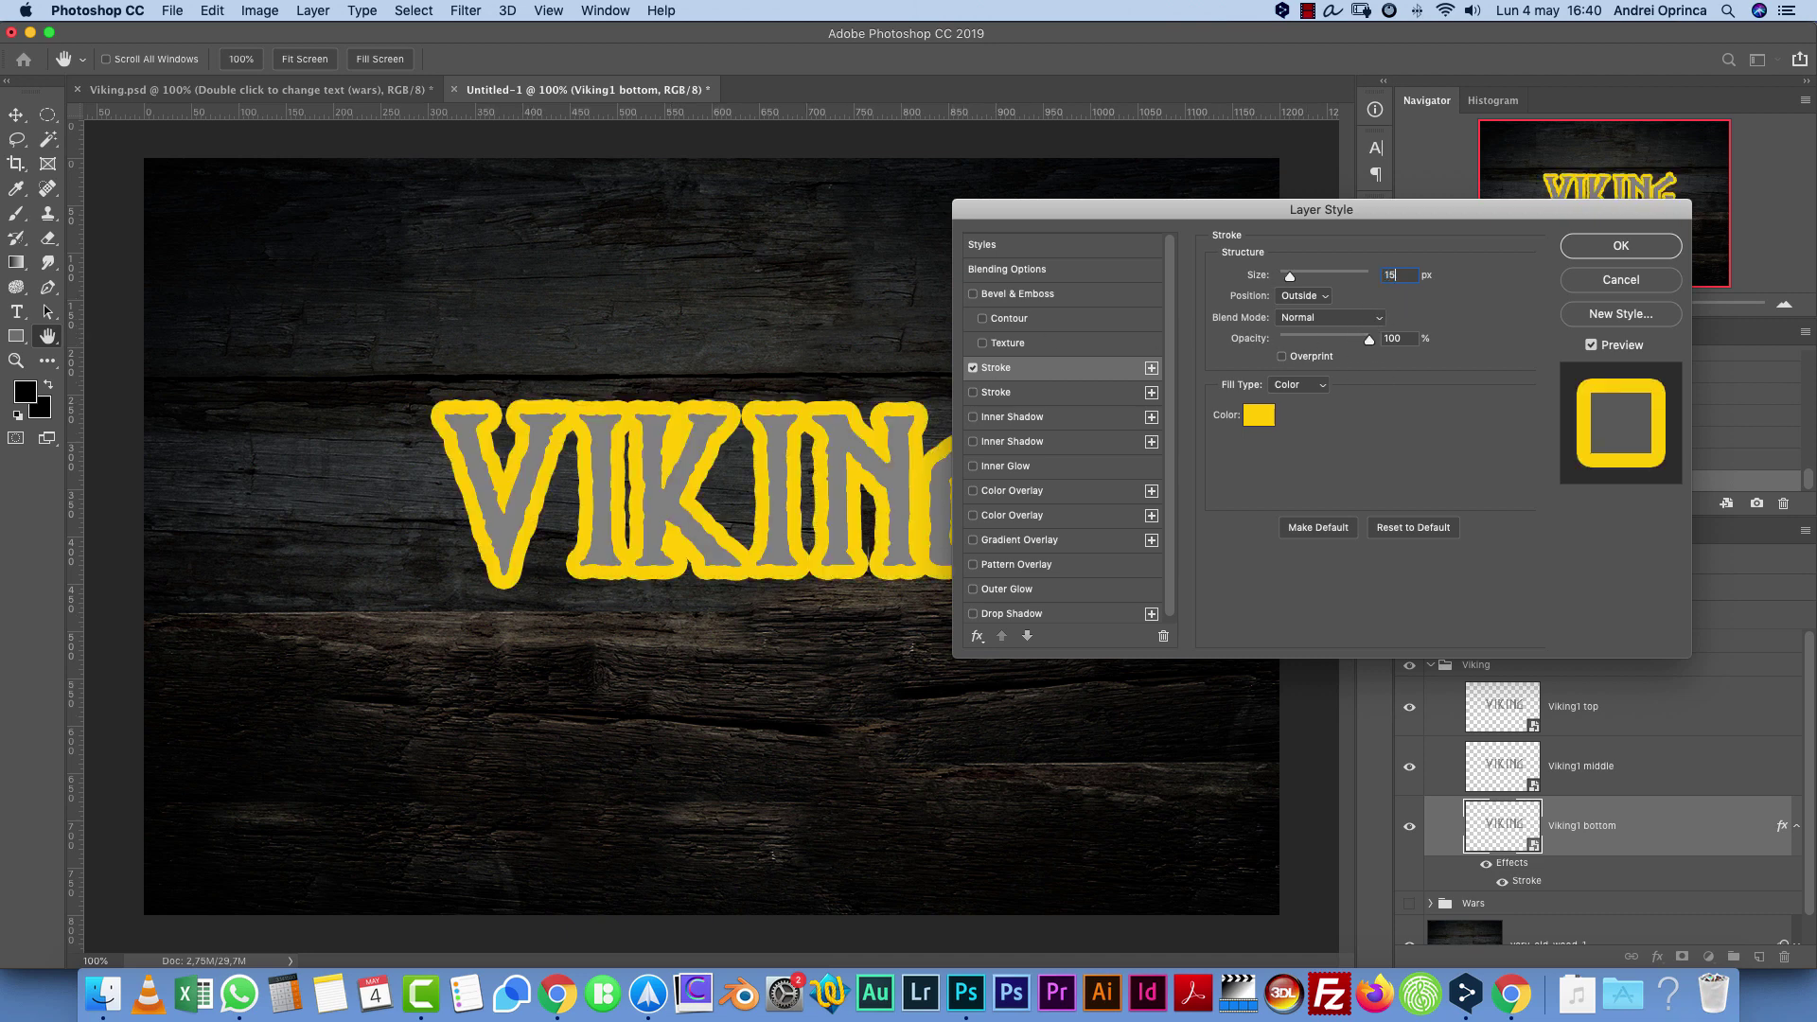
# Change the stroke's fill type to Pattern, browse the available patterns and apply the layer style
pyautogui.click(1300, 387)
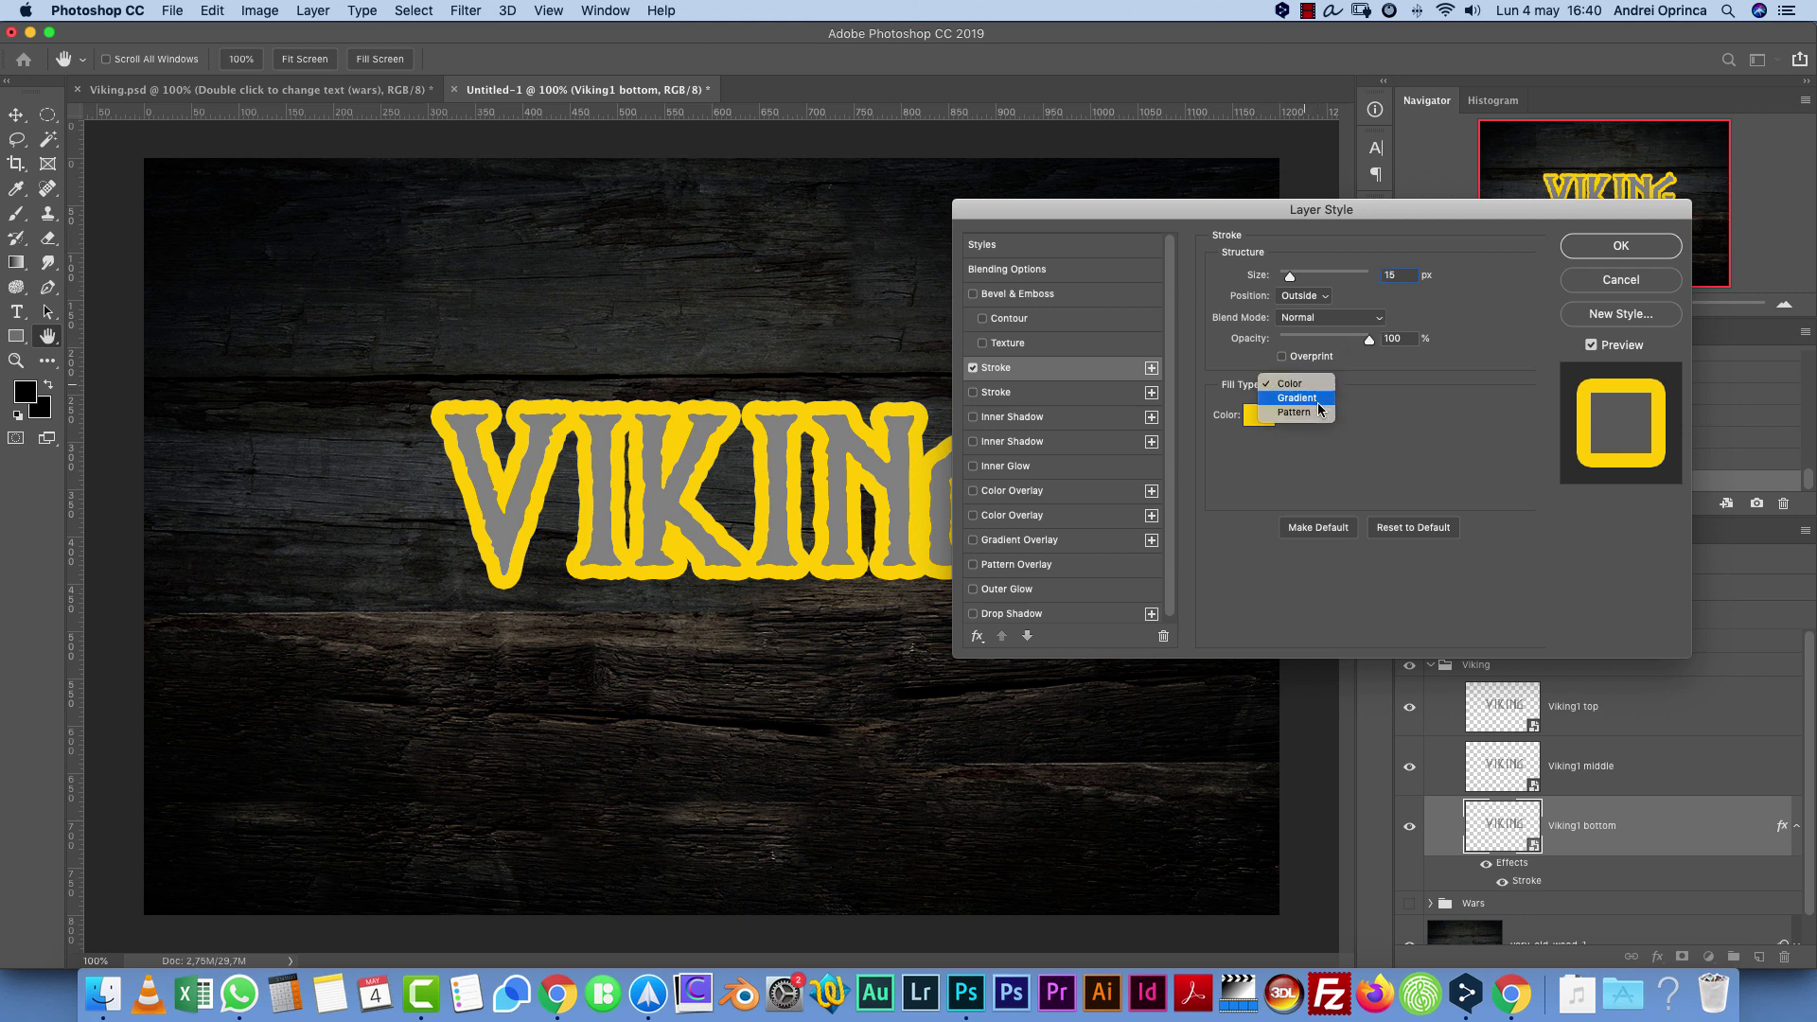
pyautogui.click(1298, 412)
pyautogui.click(1315, 437)
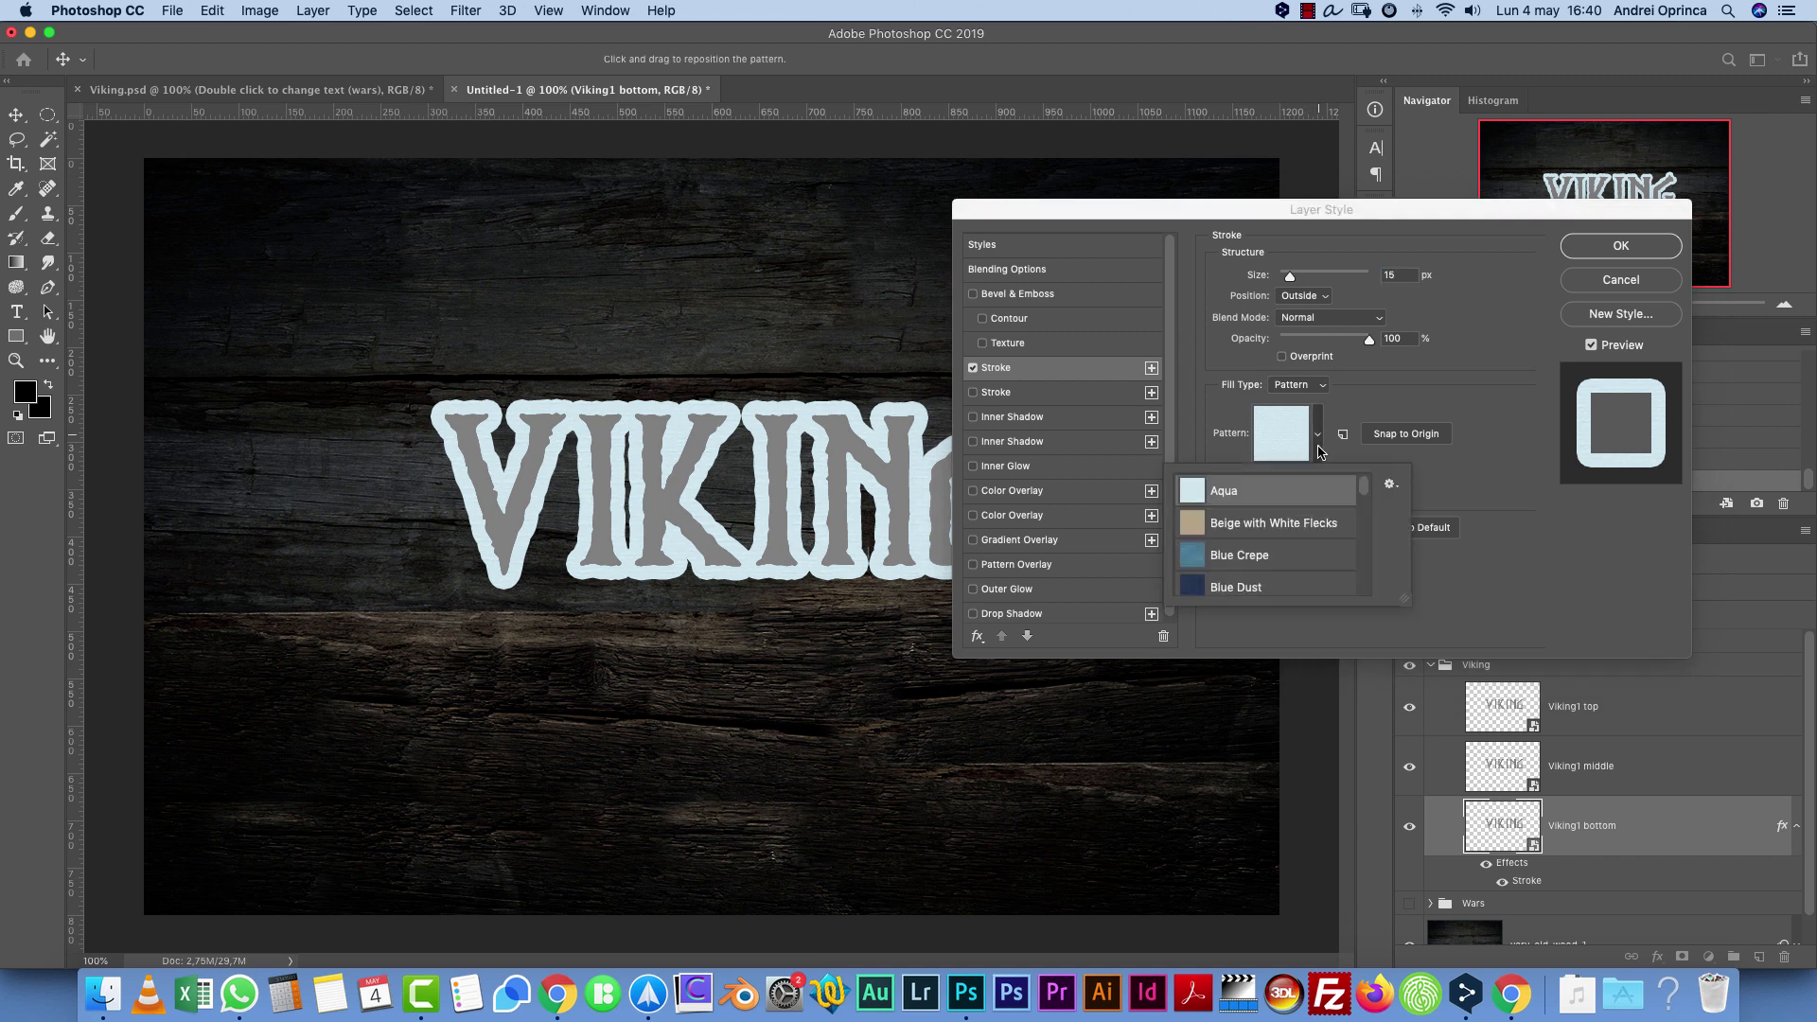
pyautogui.click(1473, 390)
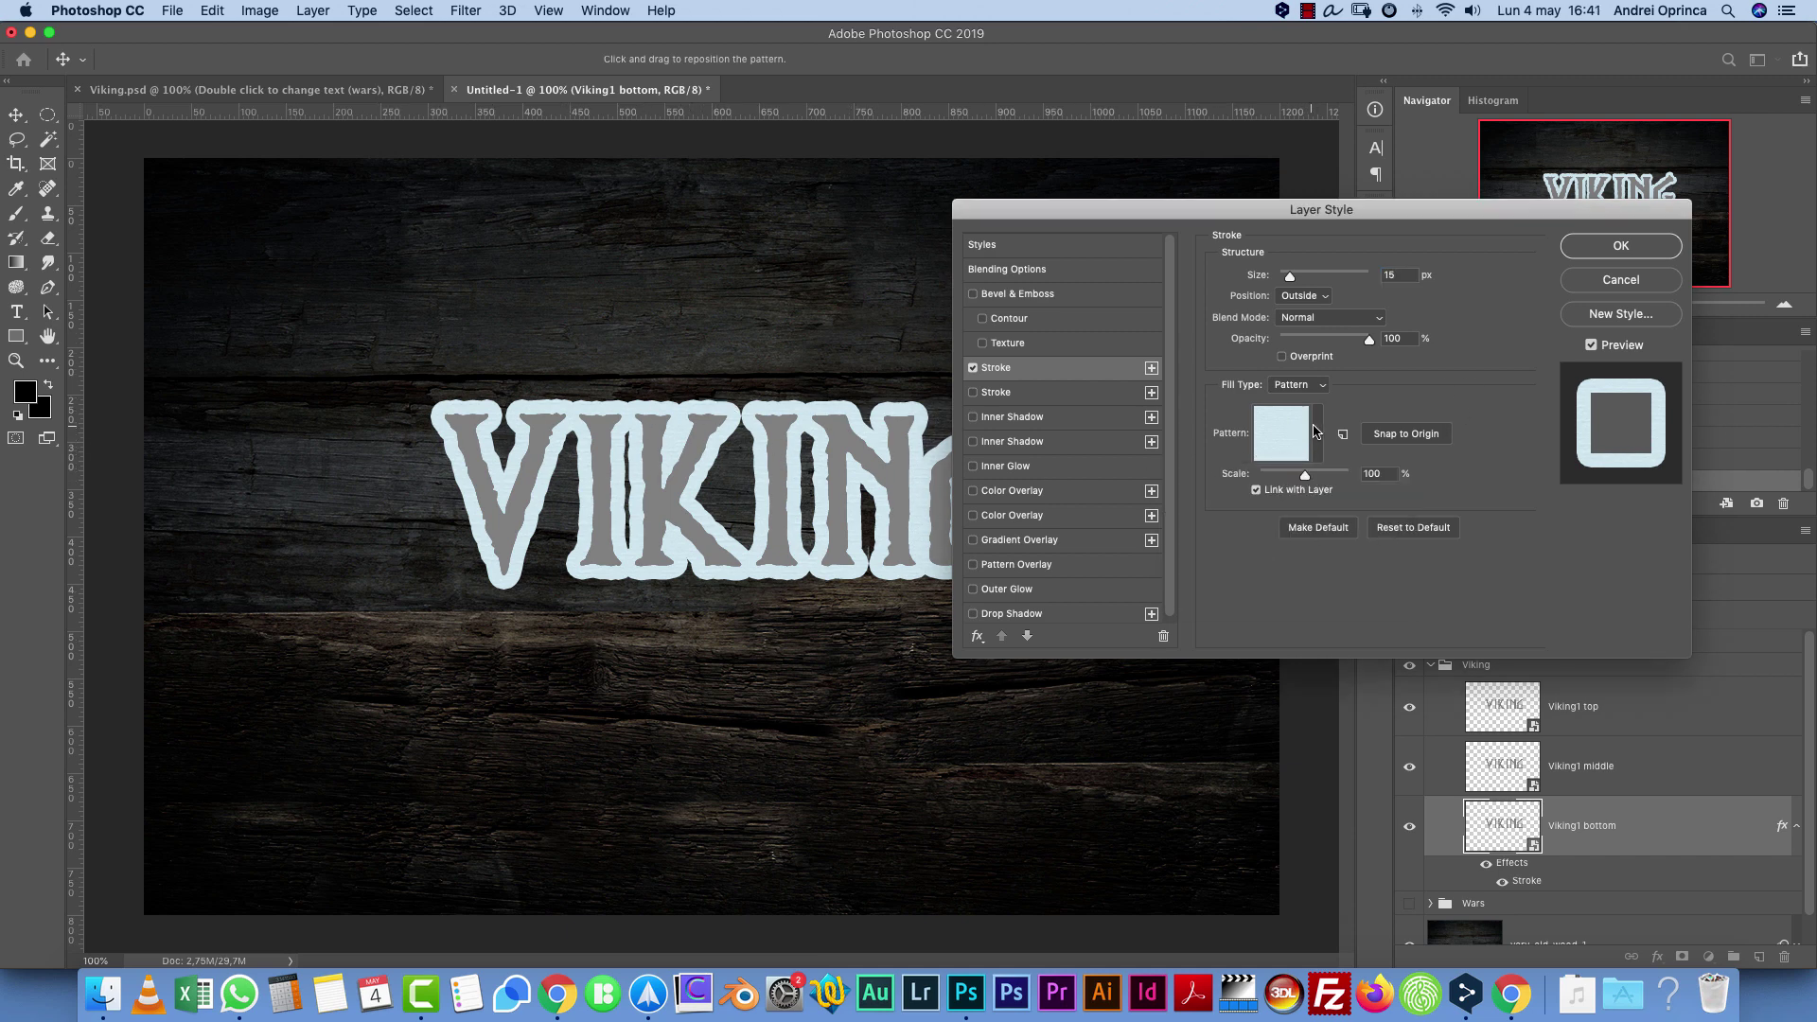
pyautogui.click(1317, 433)
pyautogui.scroll(-8, 1379, 502)
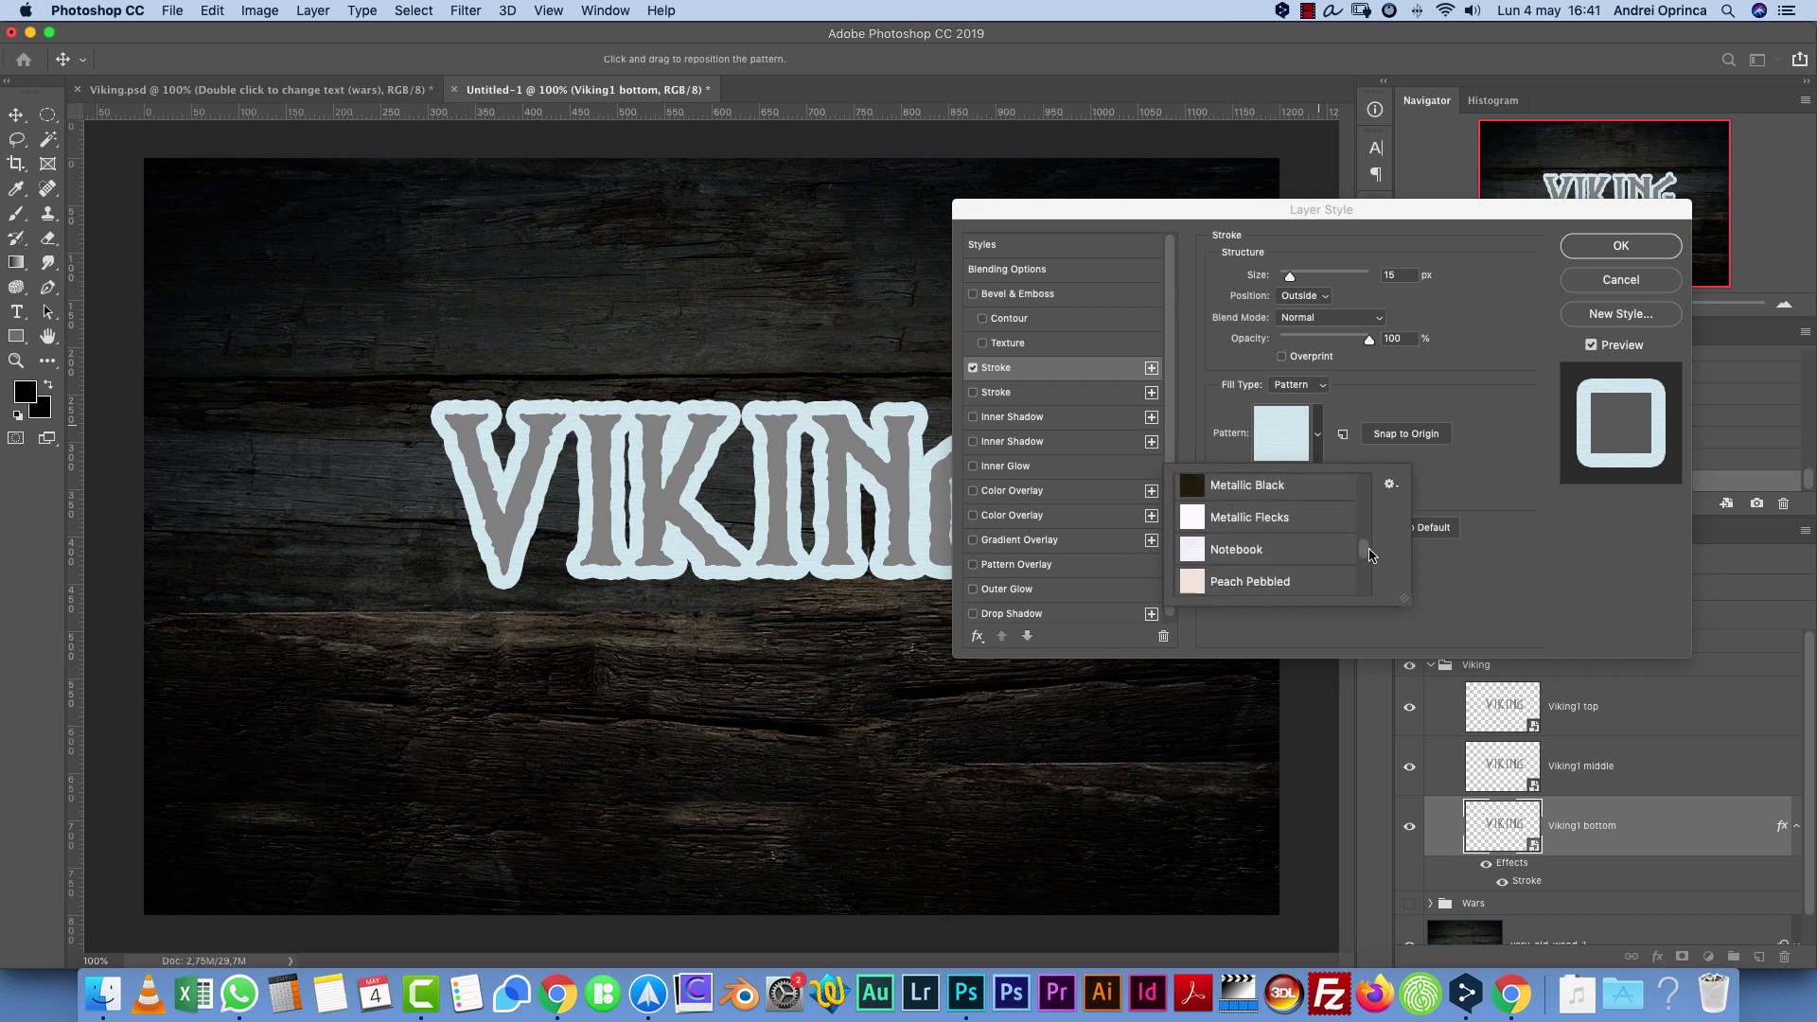
pyautogui.scroll(5, 1372, 548)
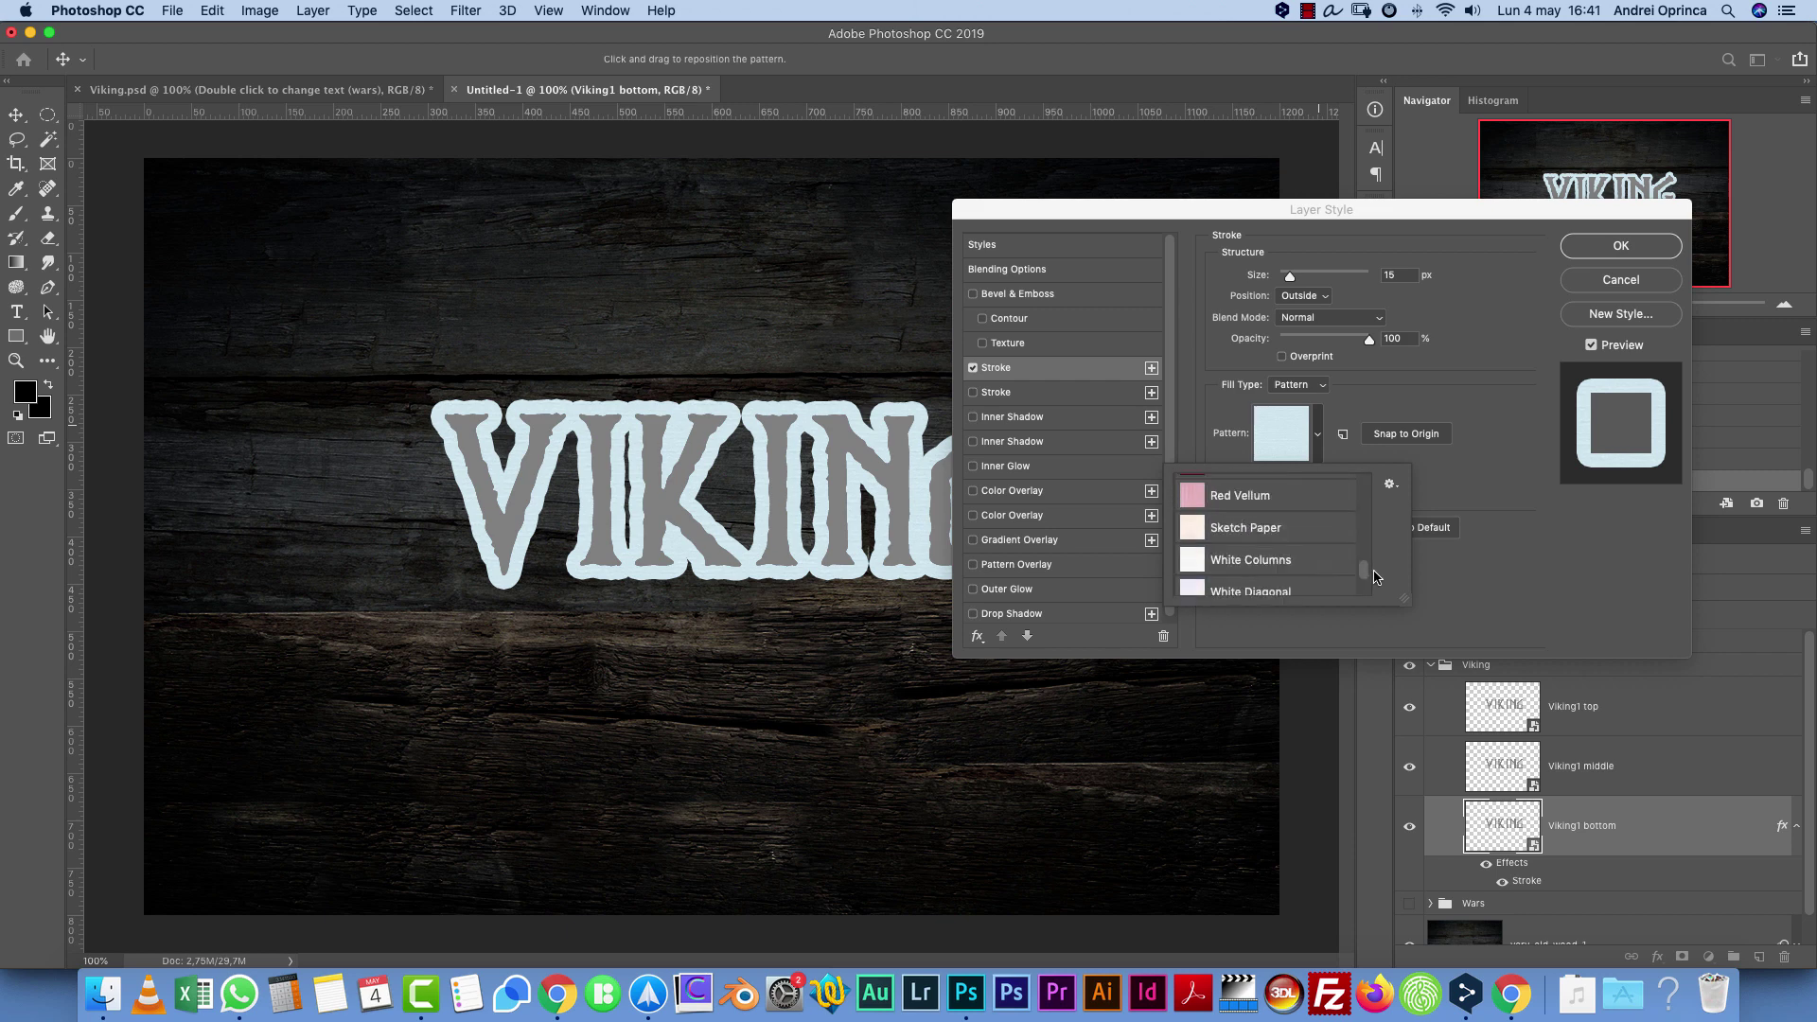
pyautogui.click(1389, 484)
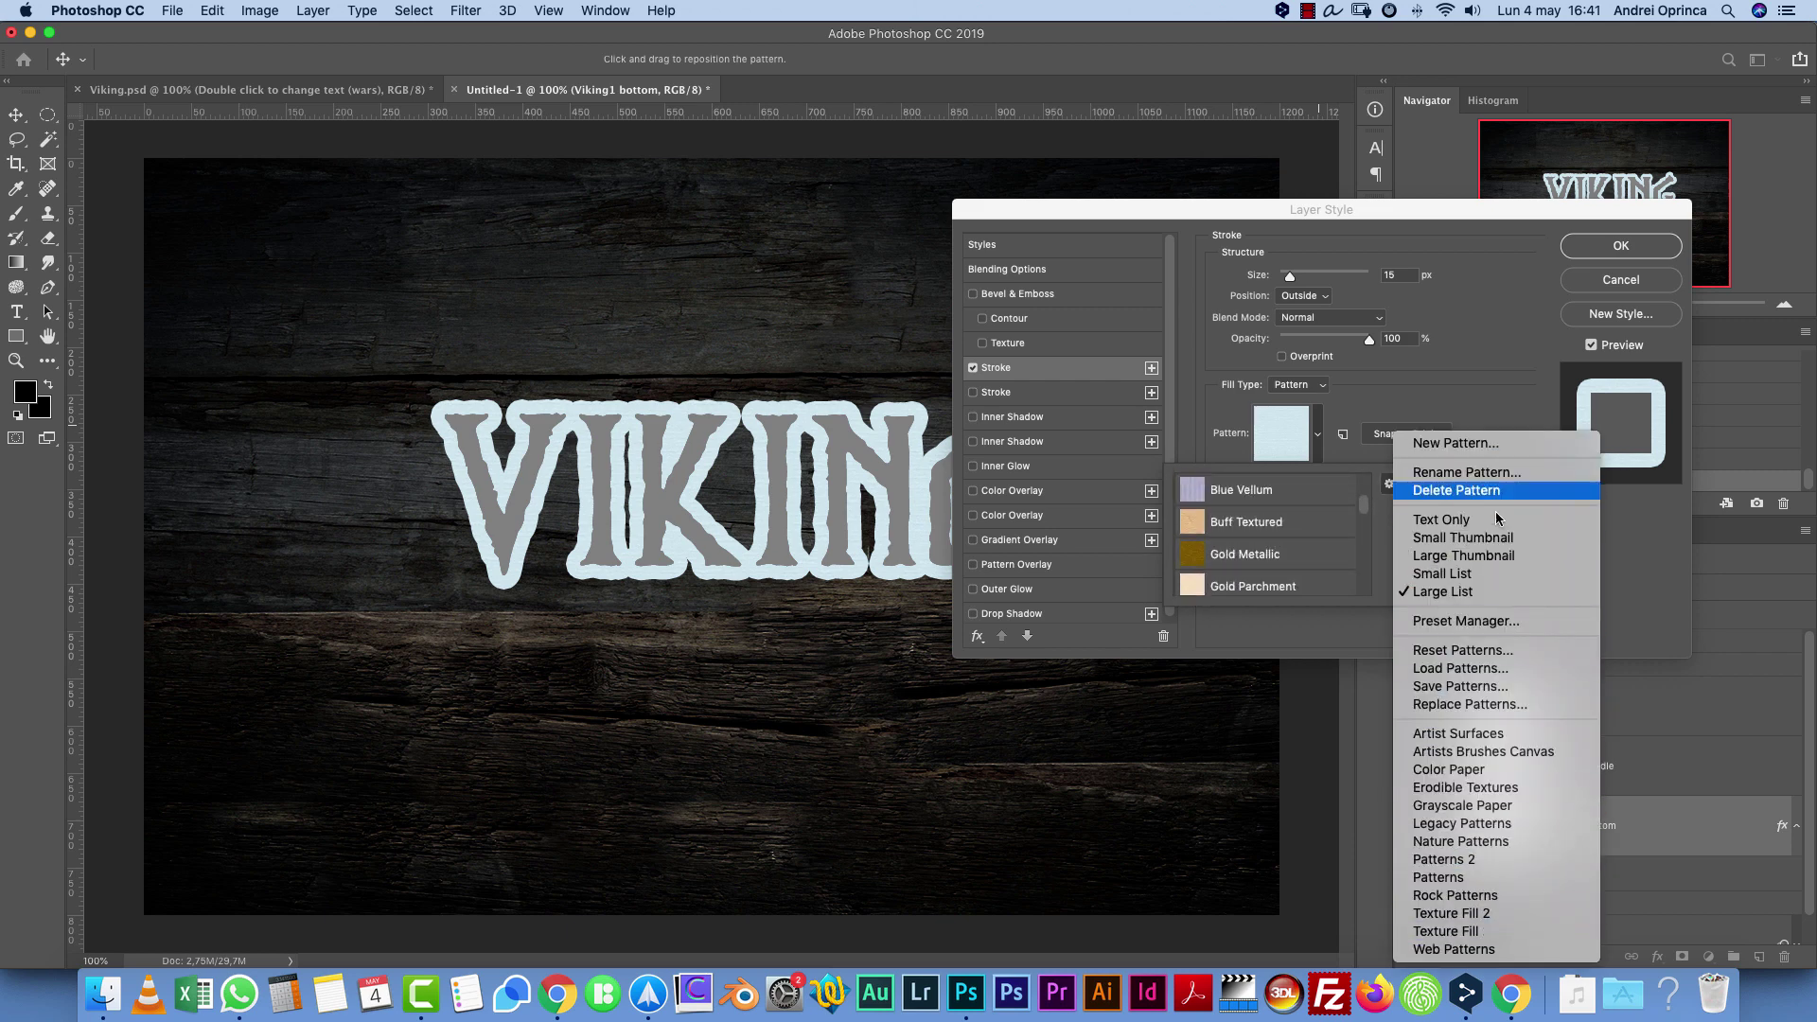
pyautogui.click(1504, 355)
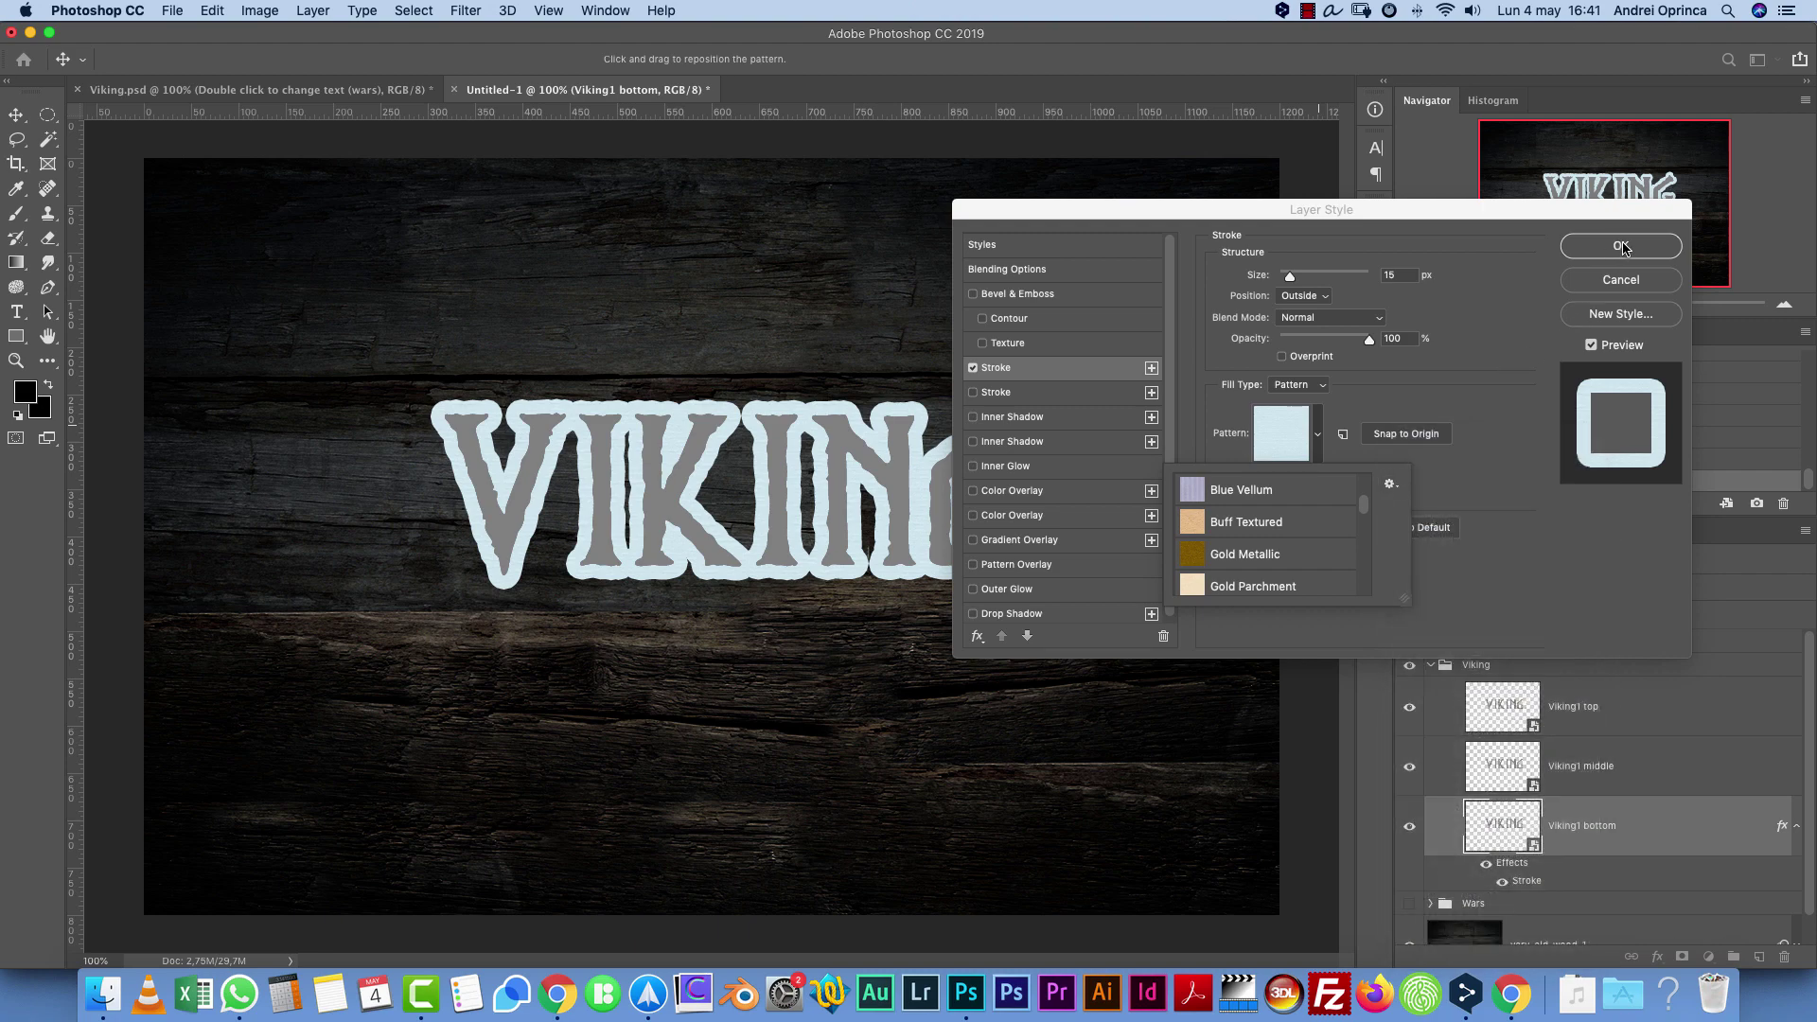
pyautogui.click(1620, 246)
pyautogui.press('super+d')
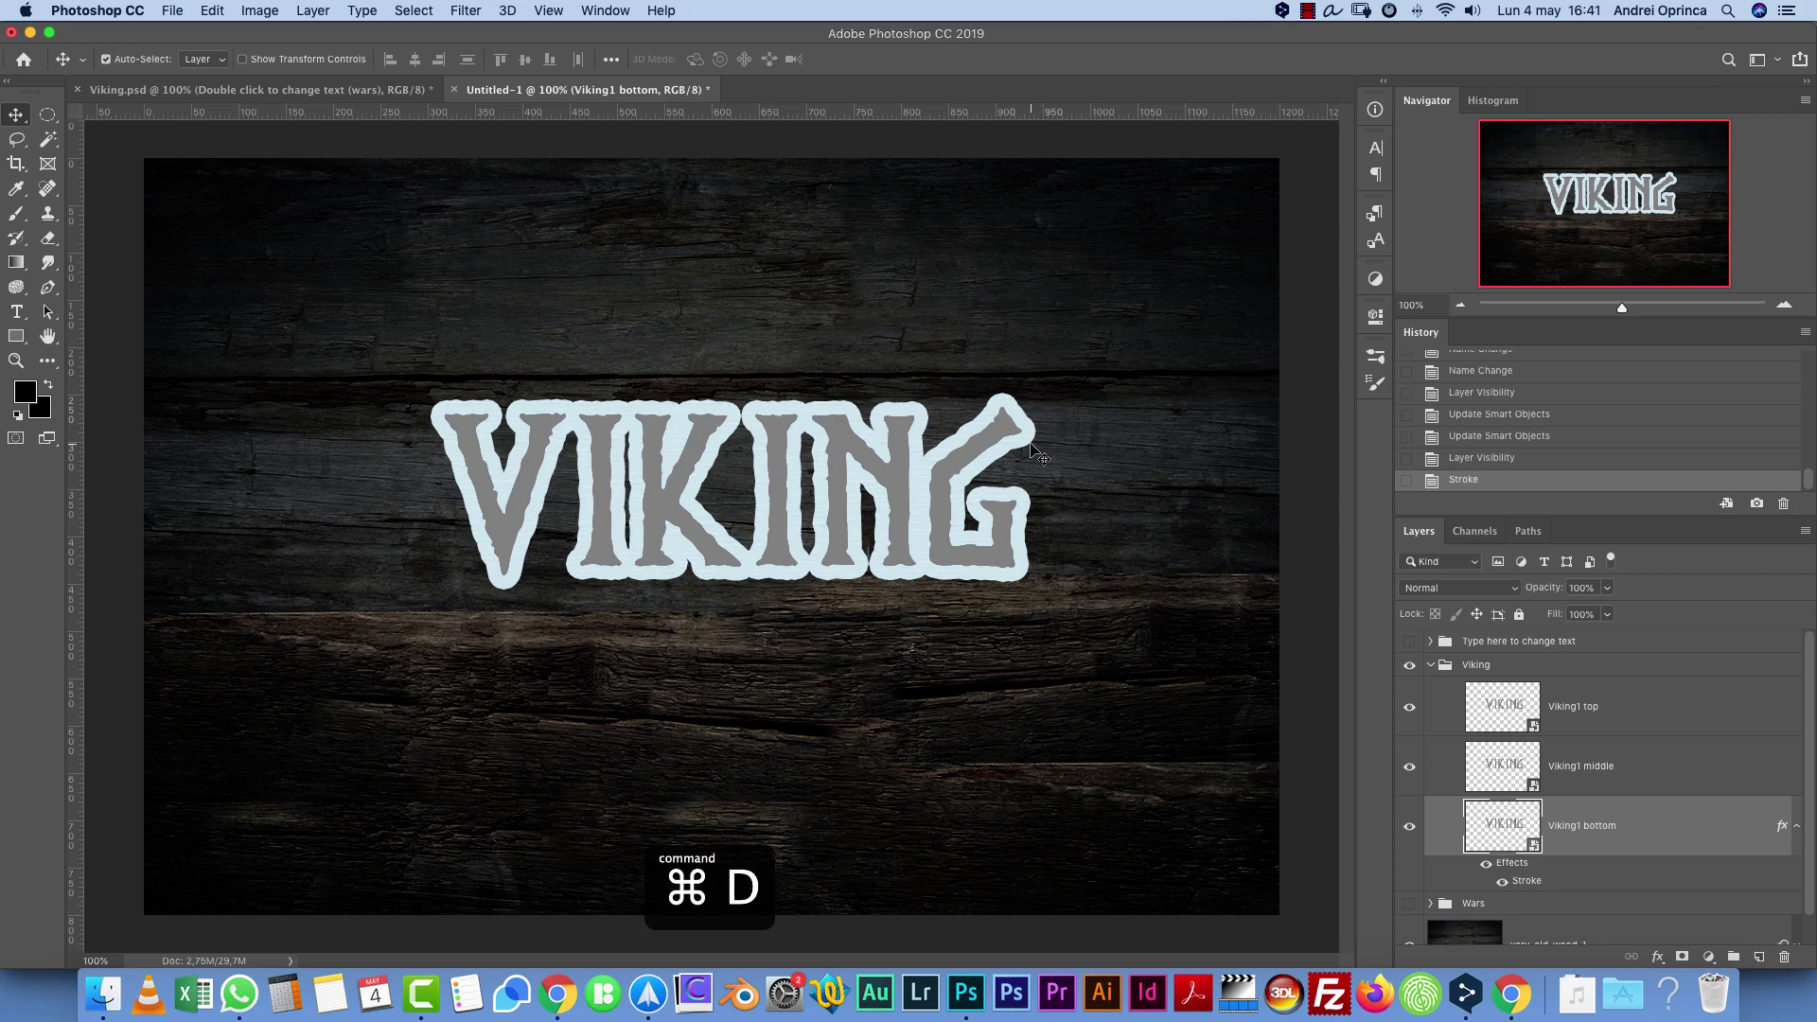
# Preview and open the wood texture TexturesCom_WoodPlanksOld0151_18_seamless_S.jpg from the Viking Text folder
pyautogui.press('super+o')
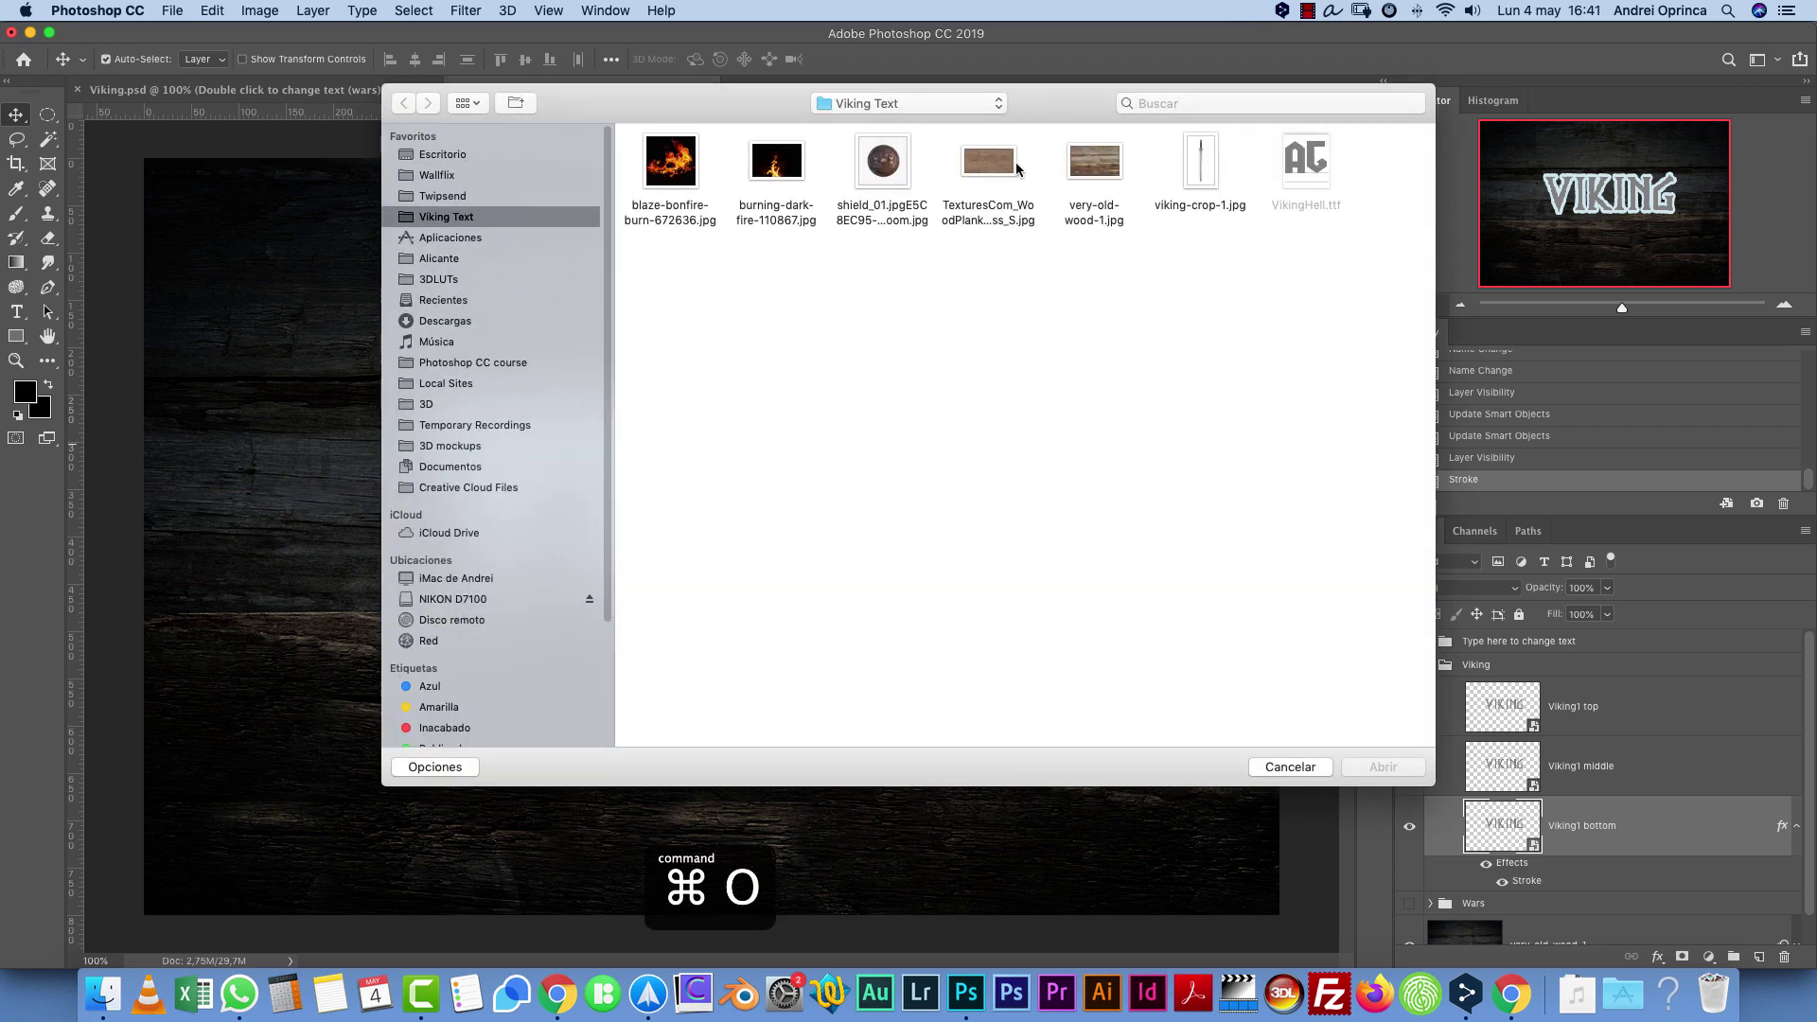
pyautogui.click(985, 167)
pyautogui.press('space')
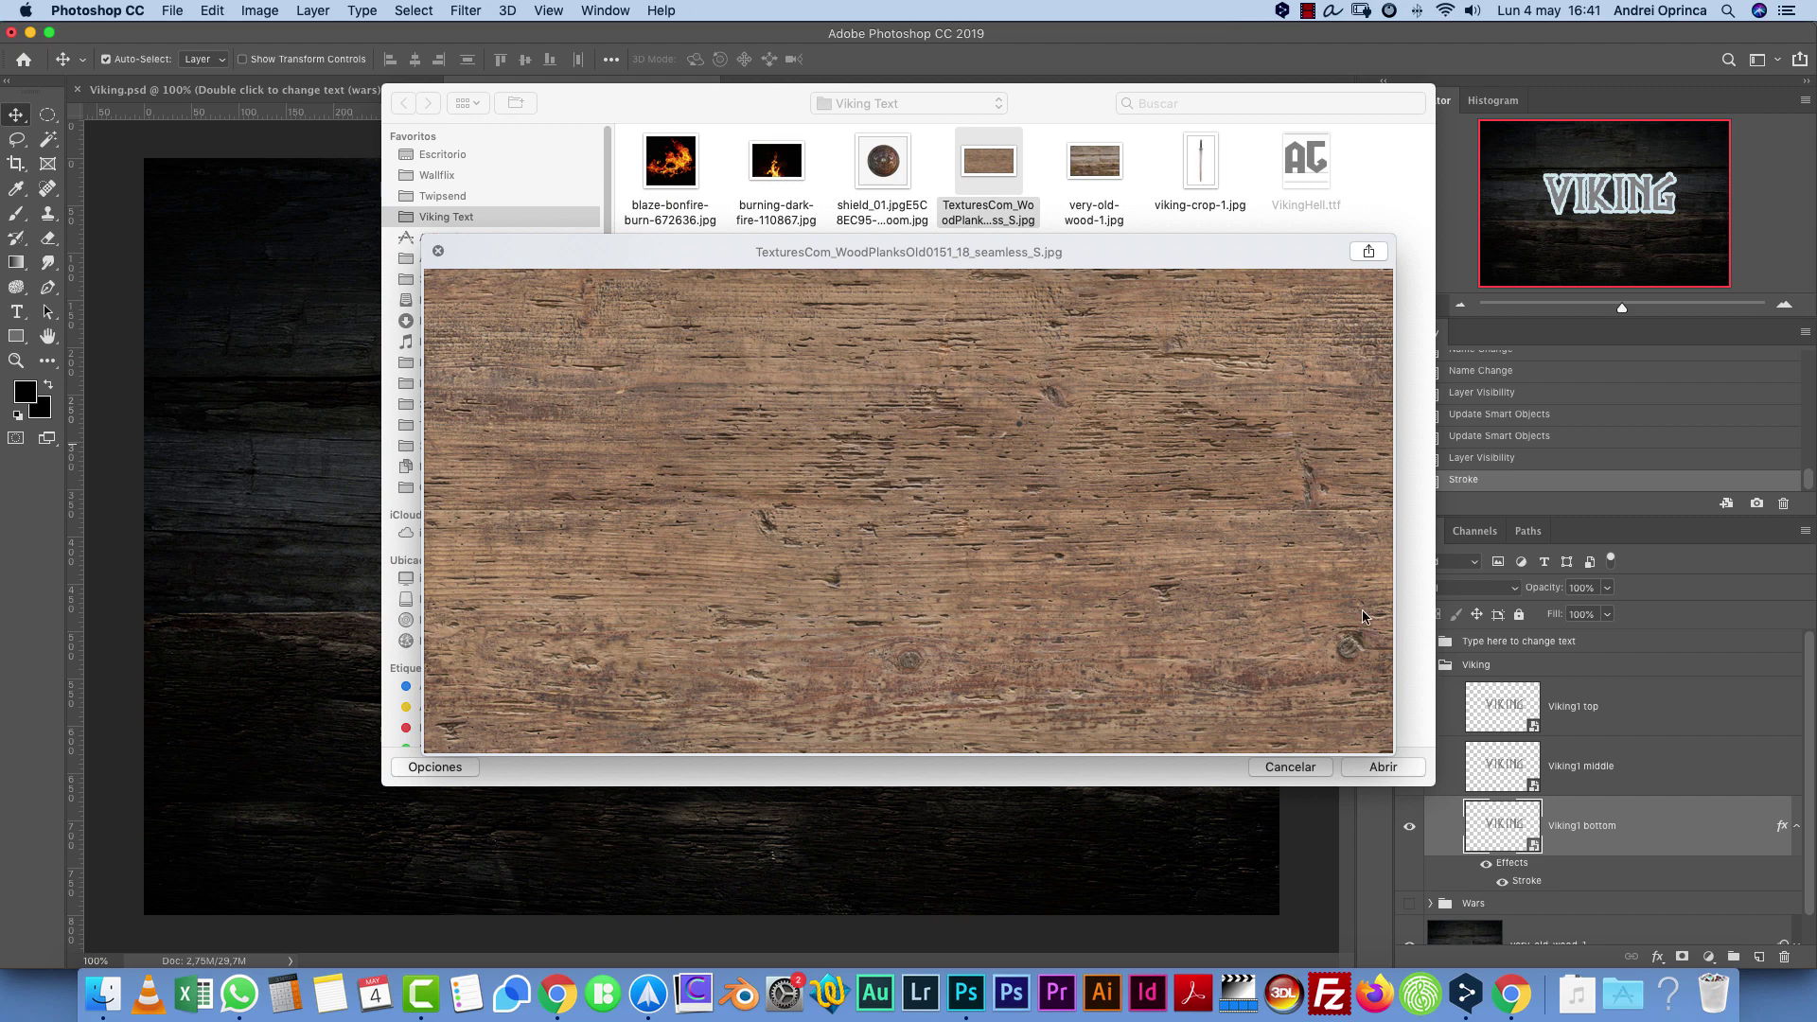
pyautogui.press('space')
pyautogui.click(1402, 770)
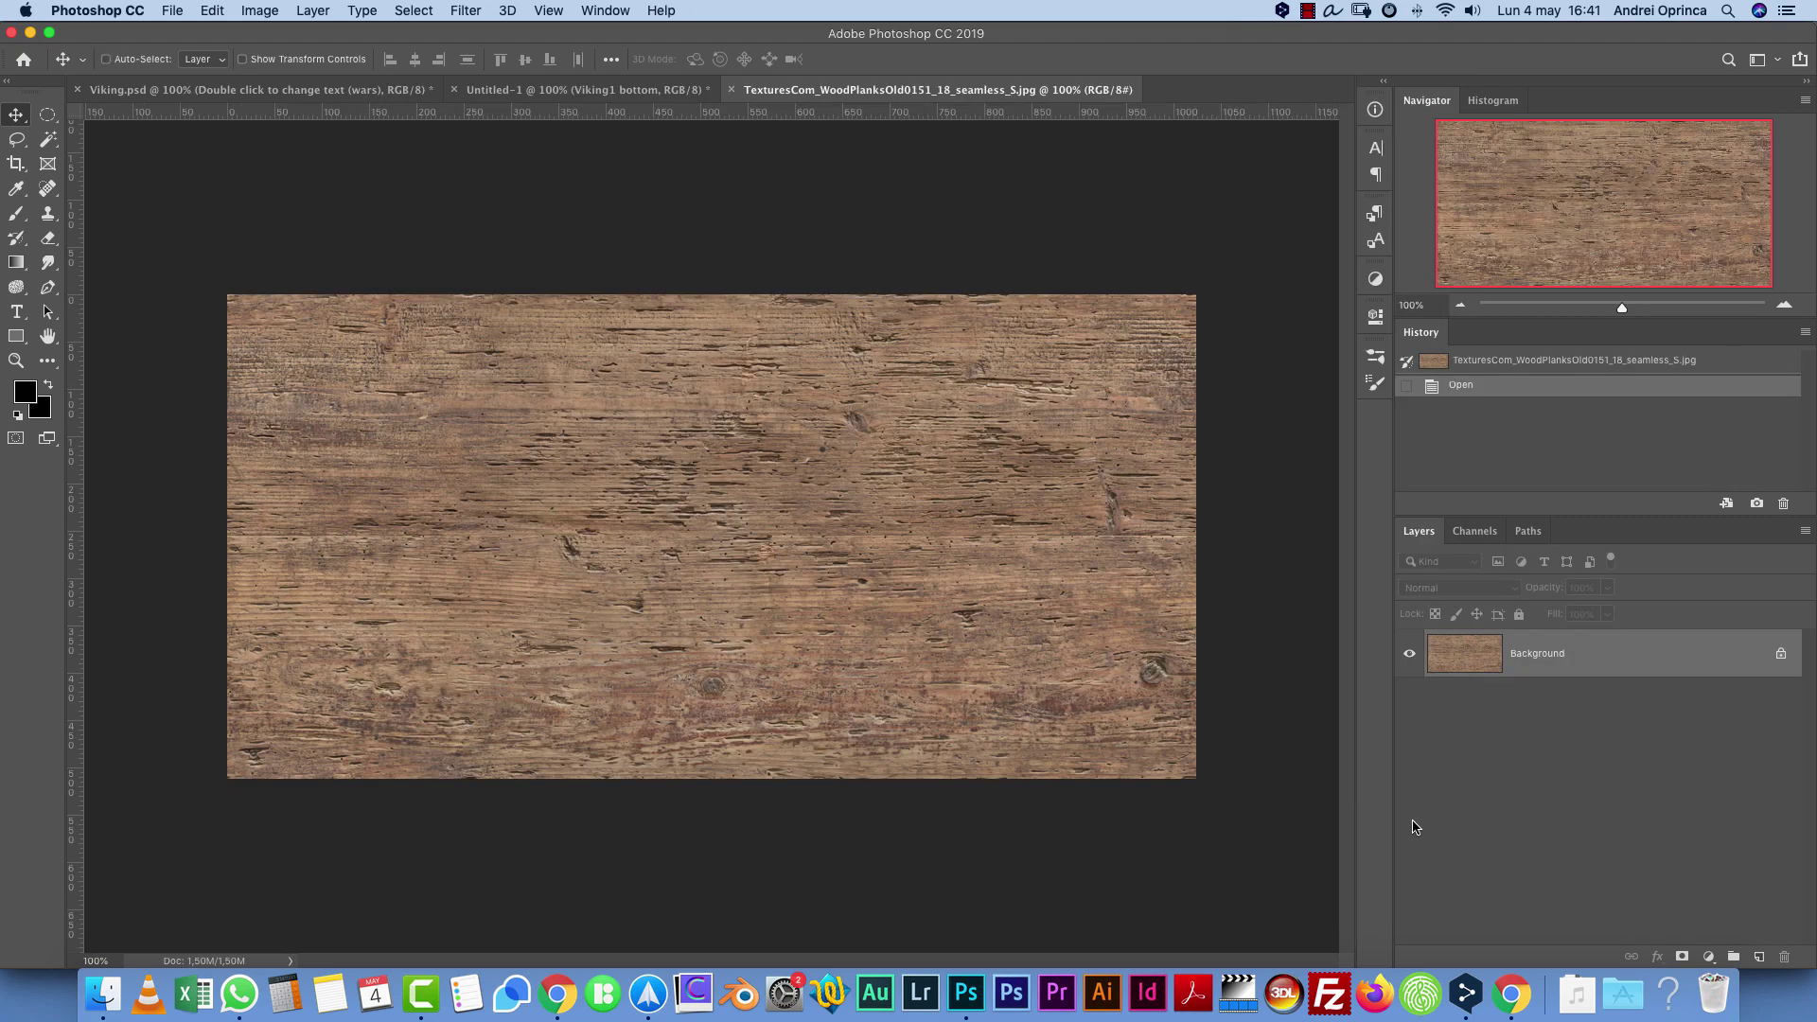
# Define the wood planks image as a pattern named WOOD and close the image
pyautogui.click(211, 11)
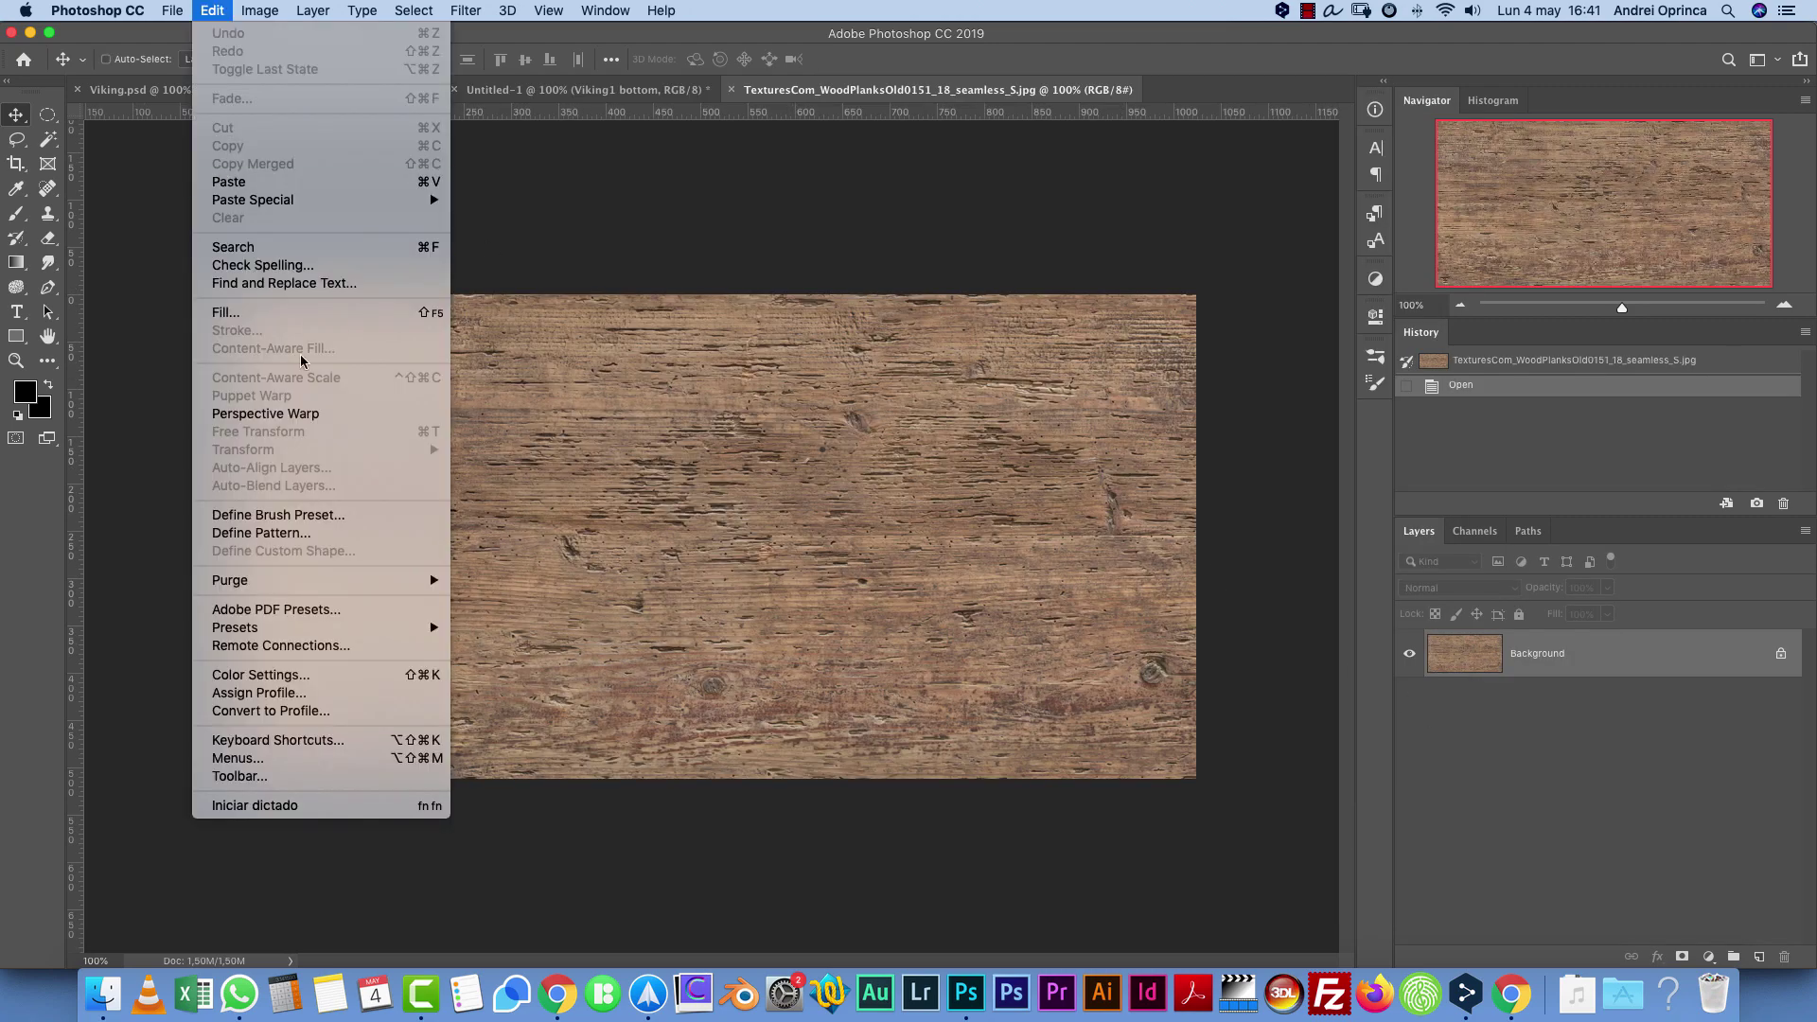
pyautogui.click(320, 533)
pyautogui.write('WOO')
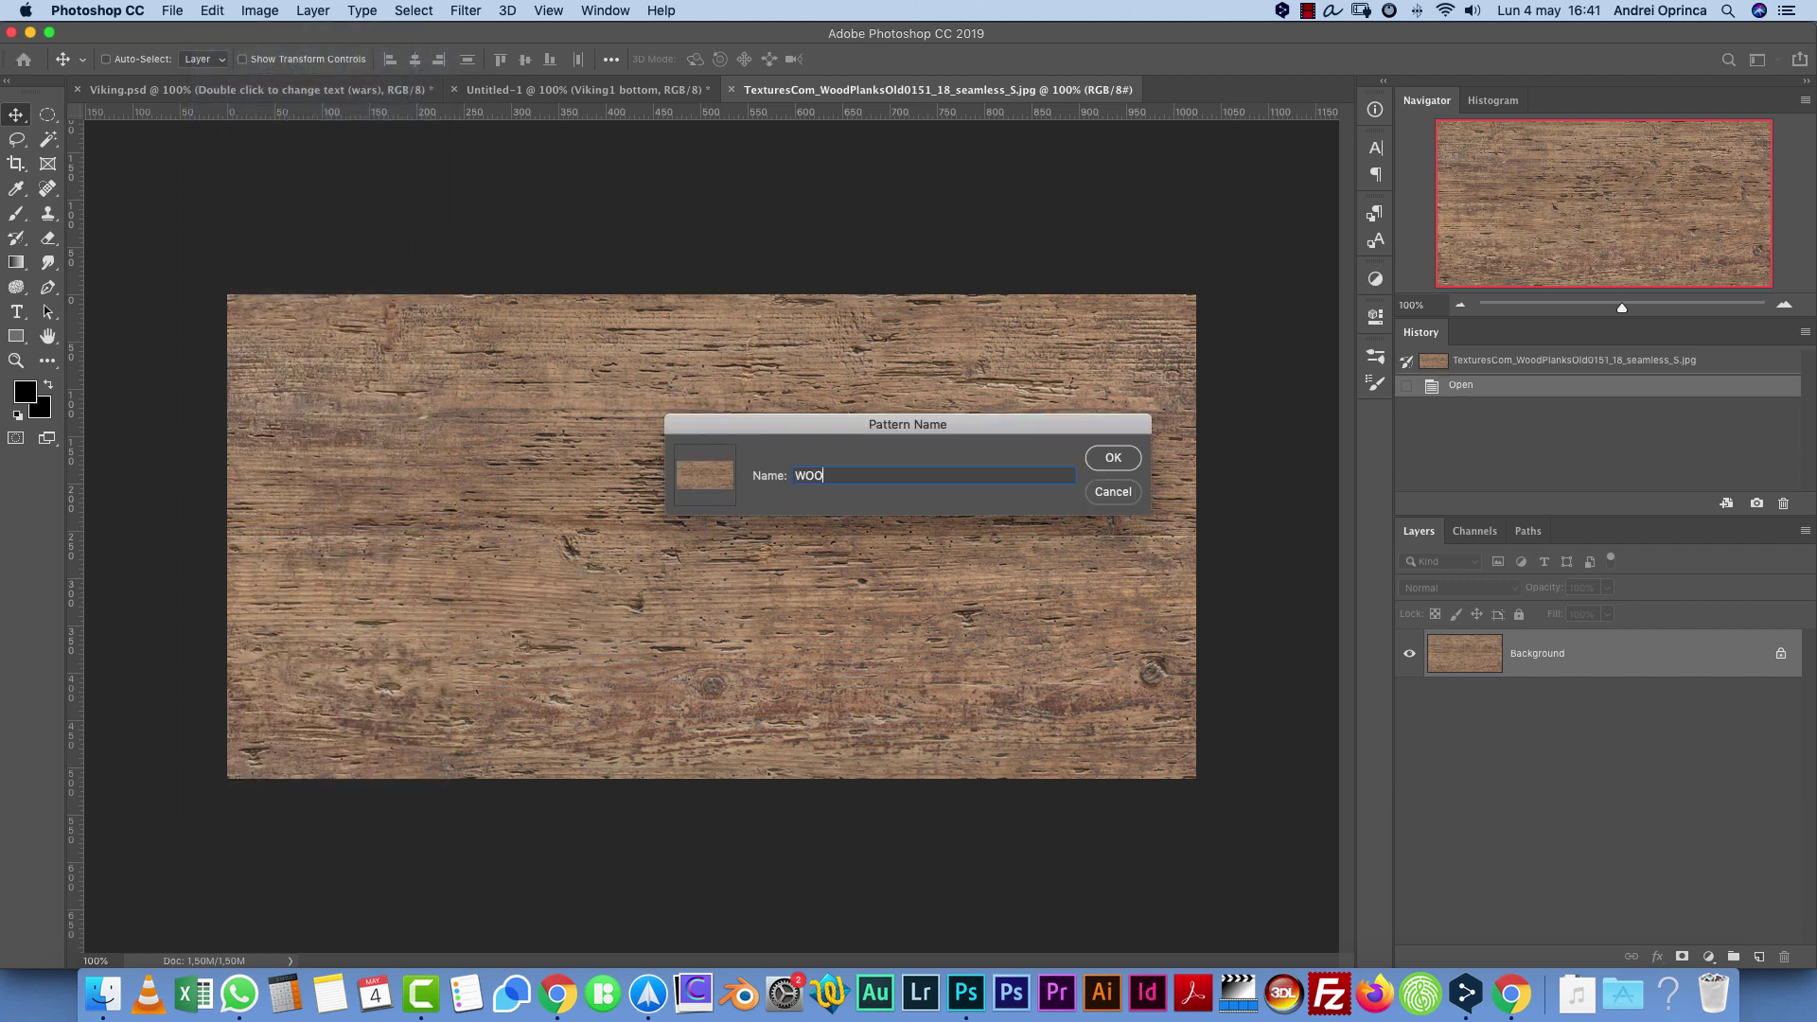
pyautogui.write('D')
pyautogui.press('Return')
pyautogui.press('super+w')
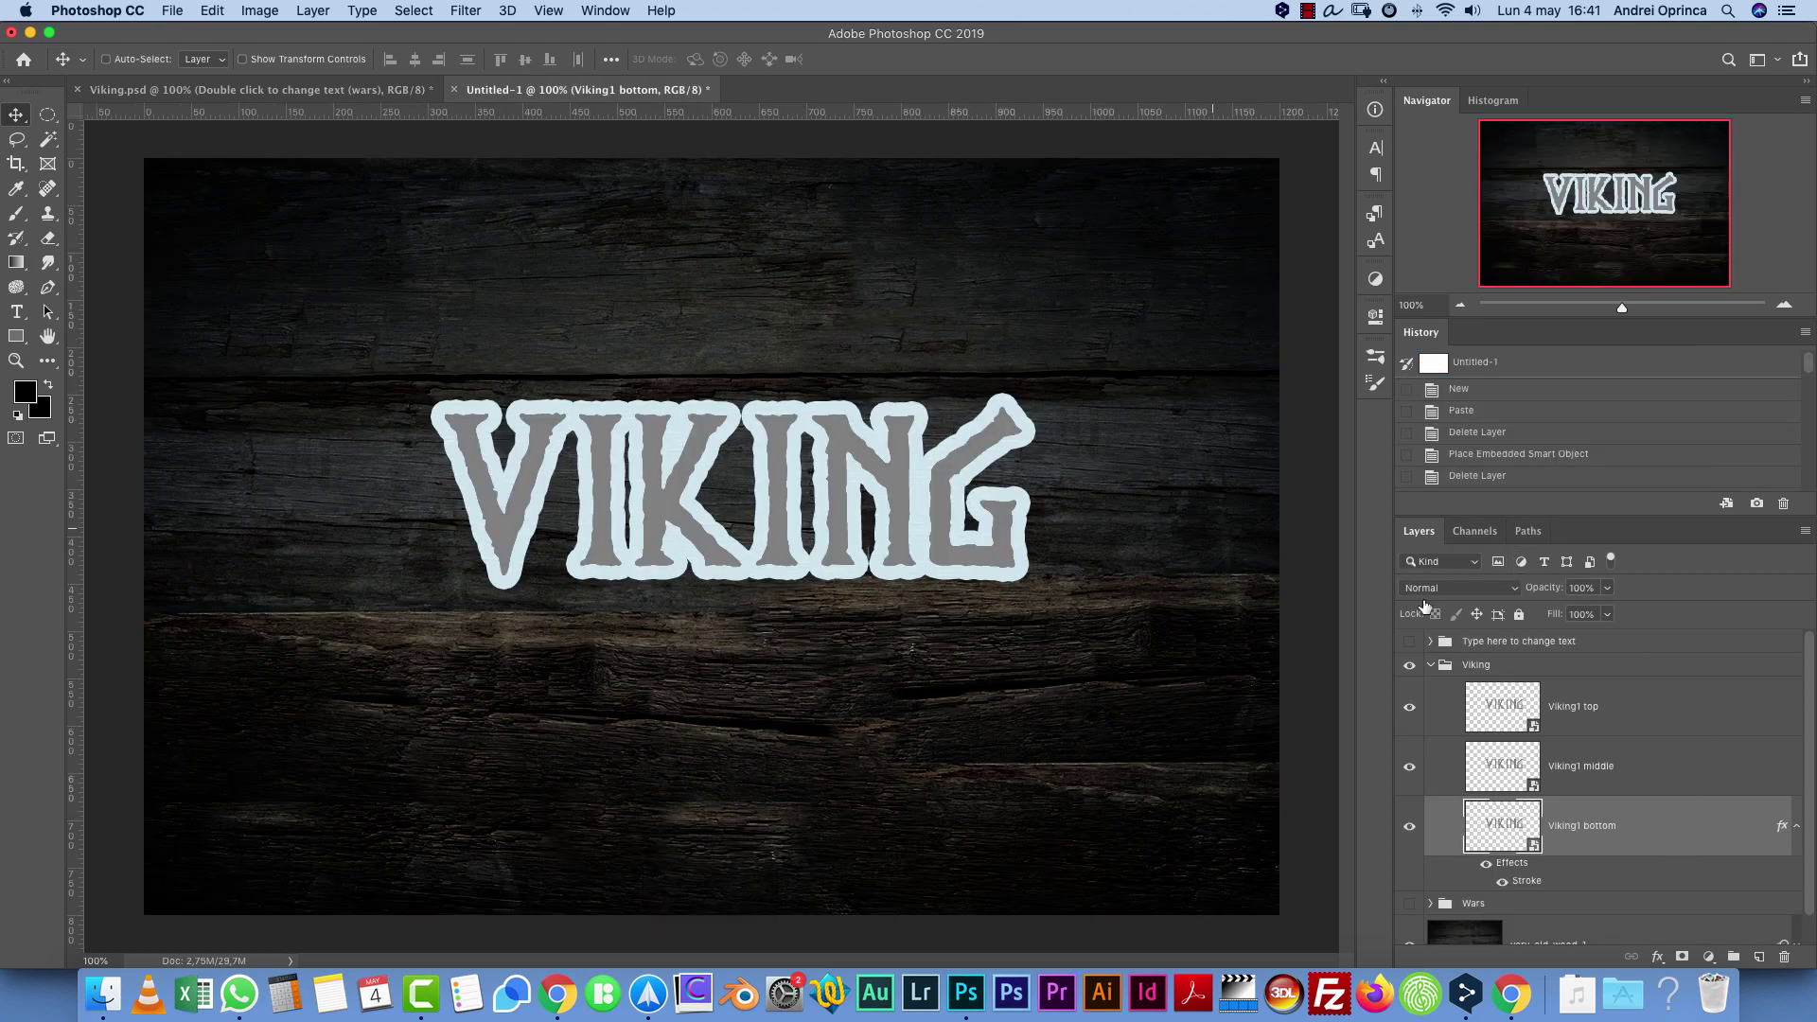
# Reopen the Viking1 bottom layer's Stroke style and fill the stroke with the WOOD pattern
pyautogui.doubleClick(1685, 827)
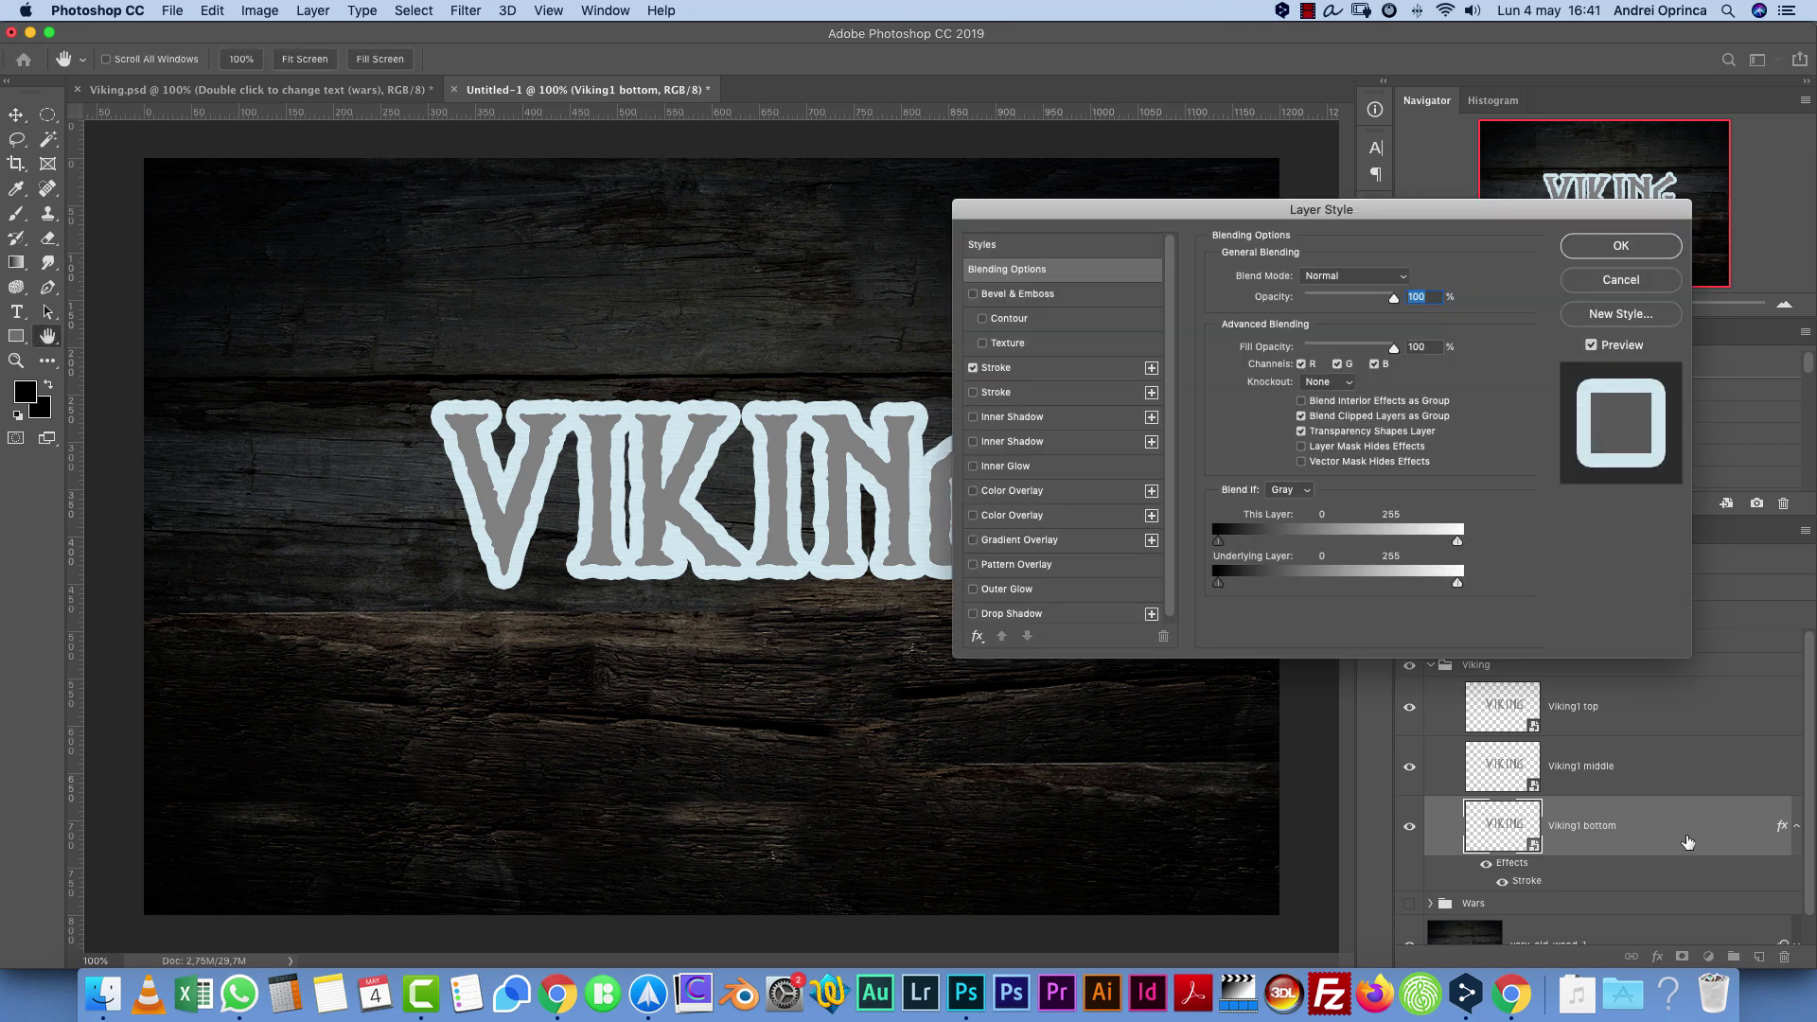
pyautogui.click(995, 368)
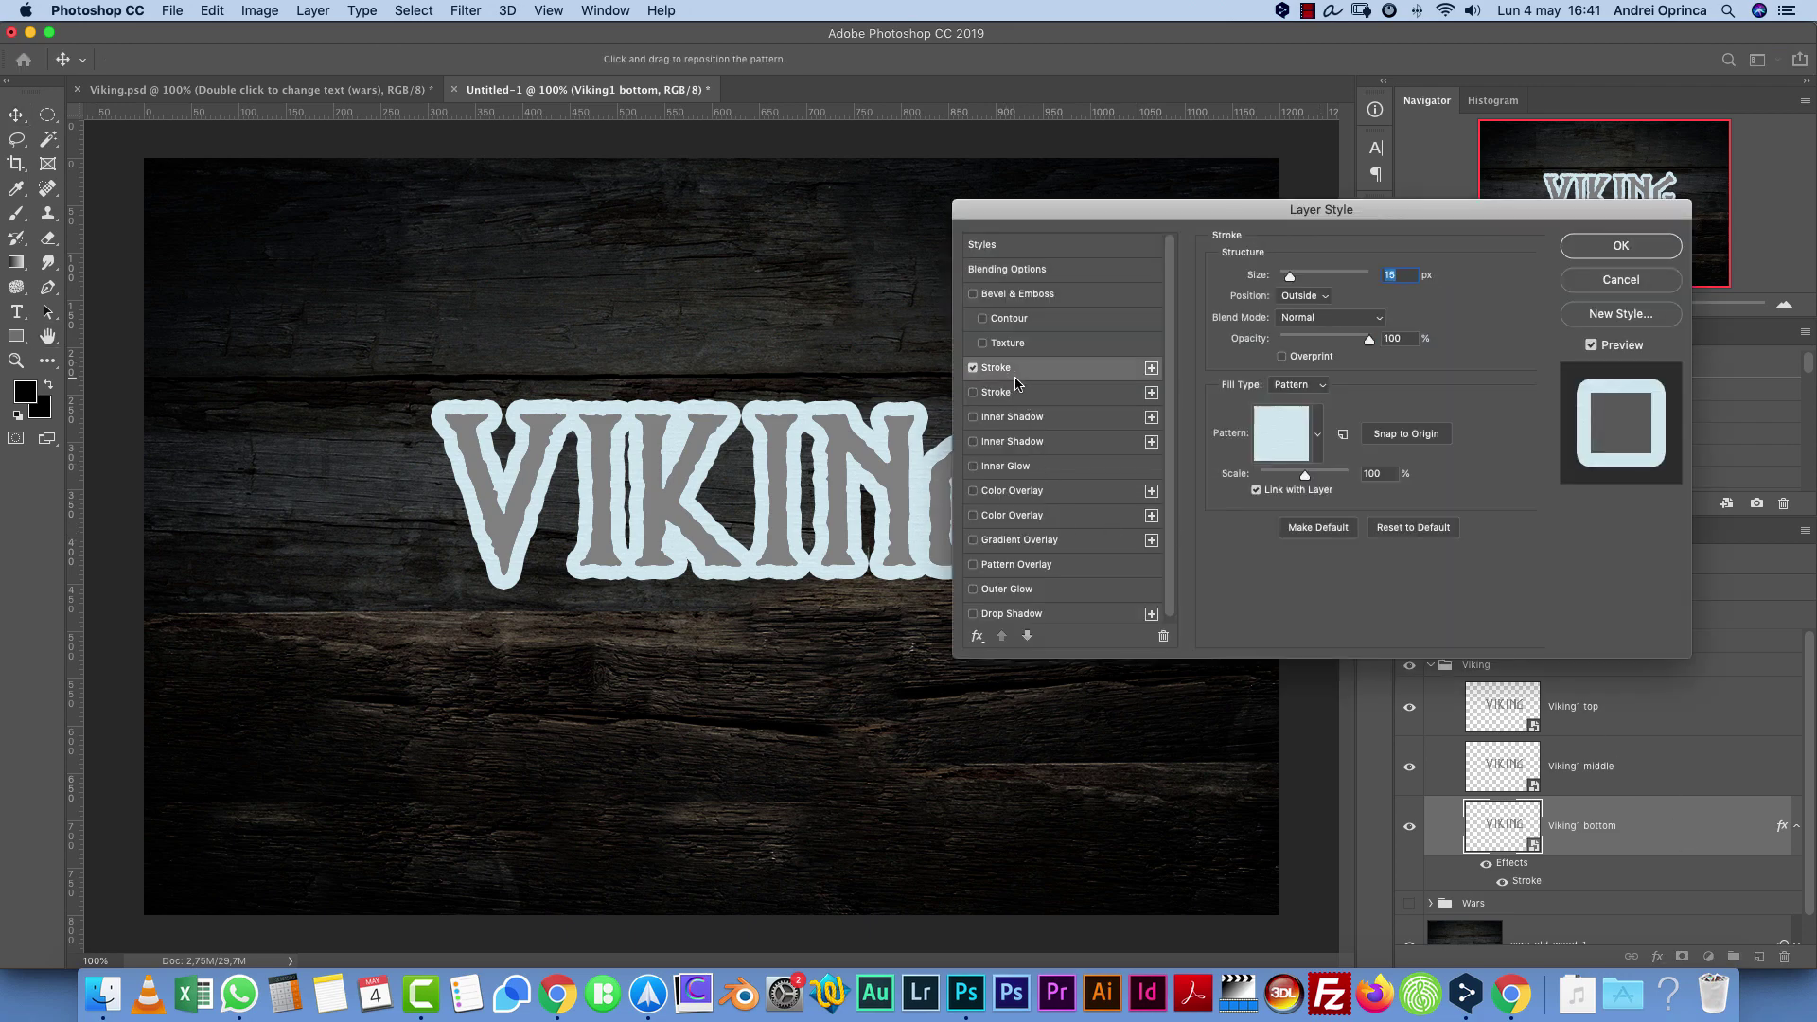
pyautogui.click(1322, 434)
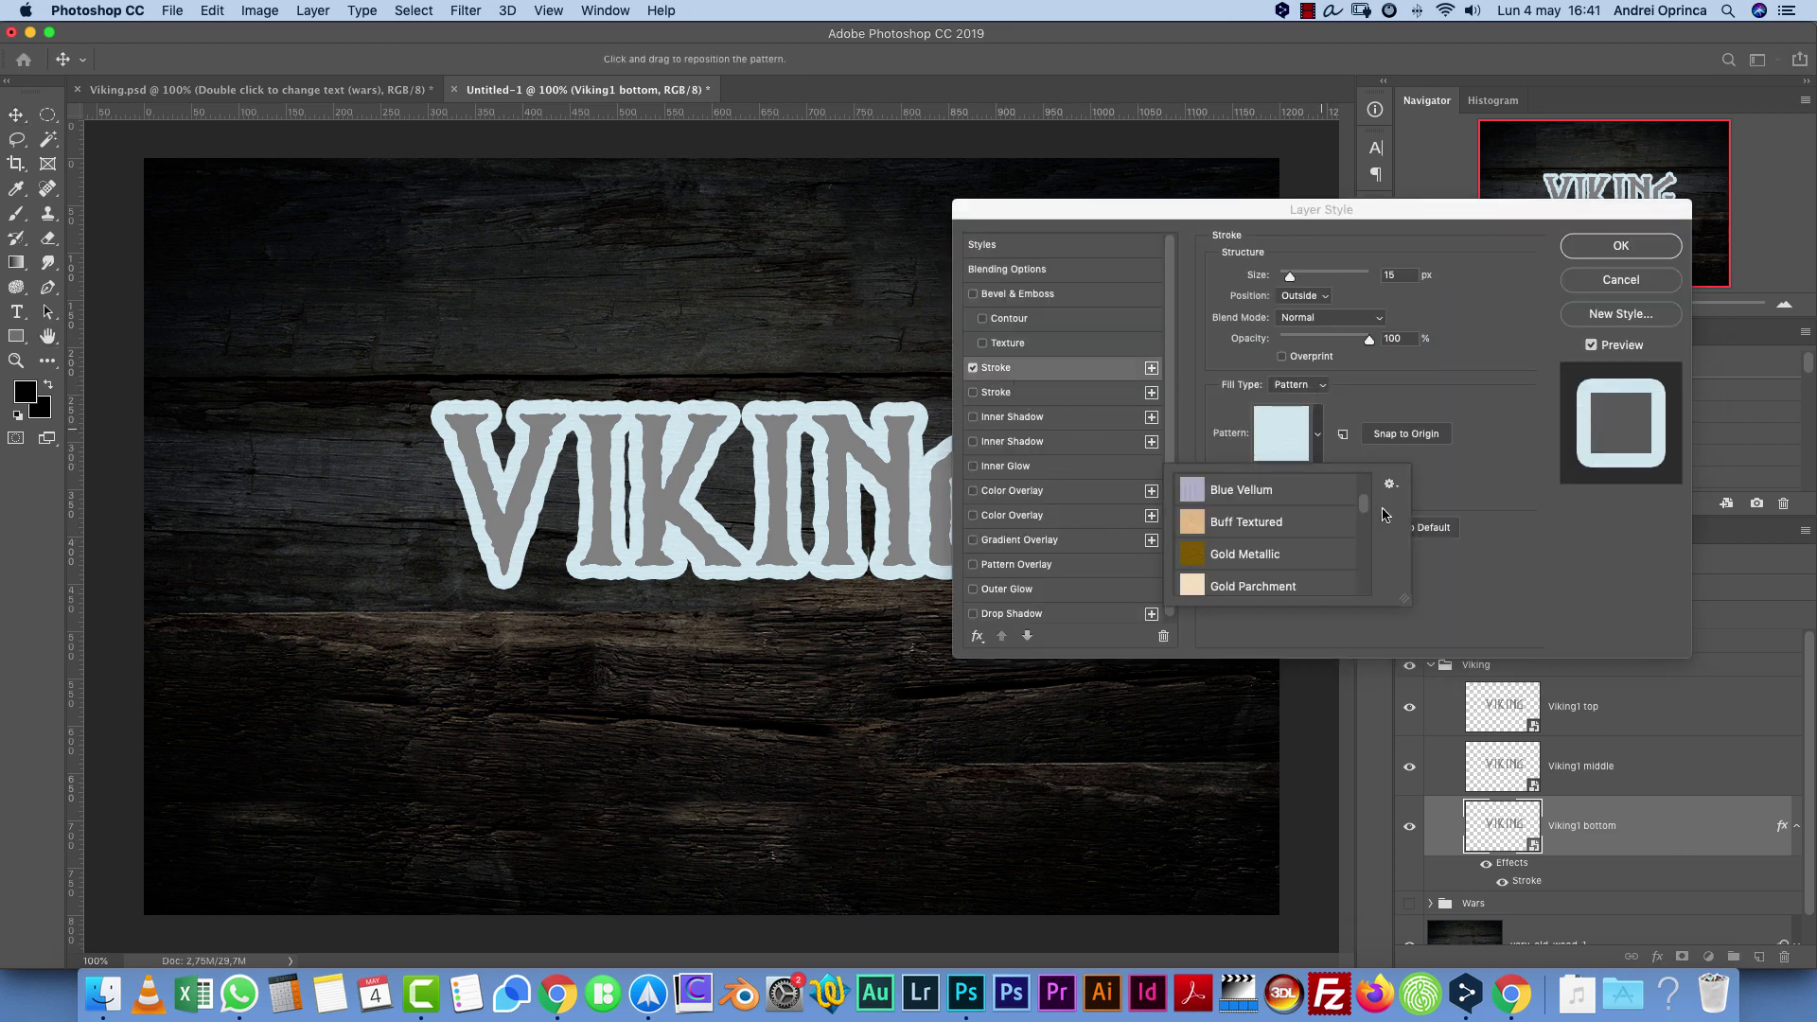
pyautogui.moveTo(1365, 512); pyautogui.dragTo(1371, 624)
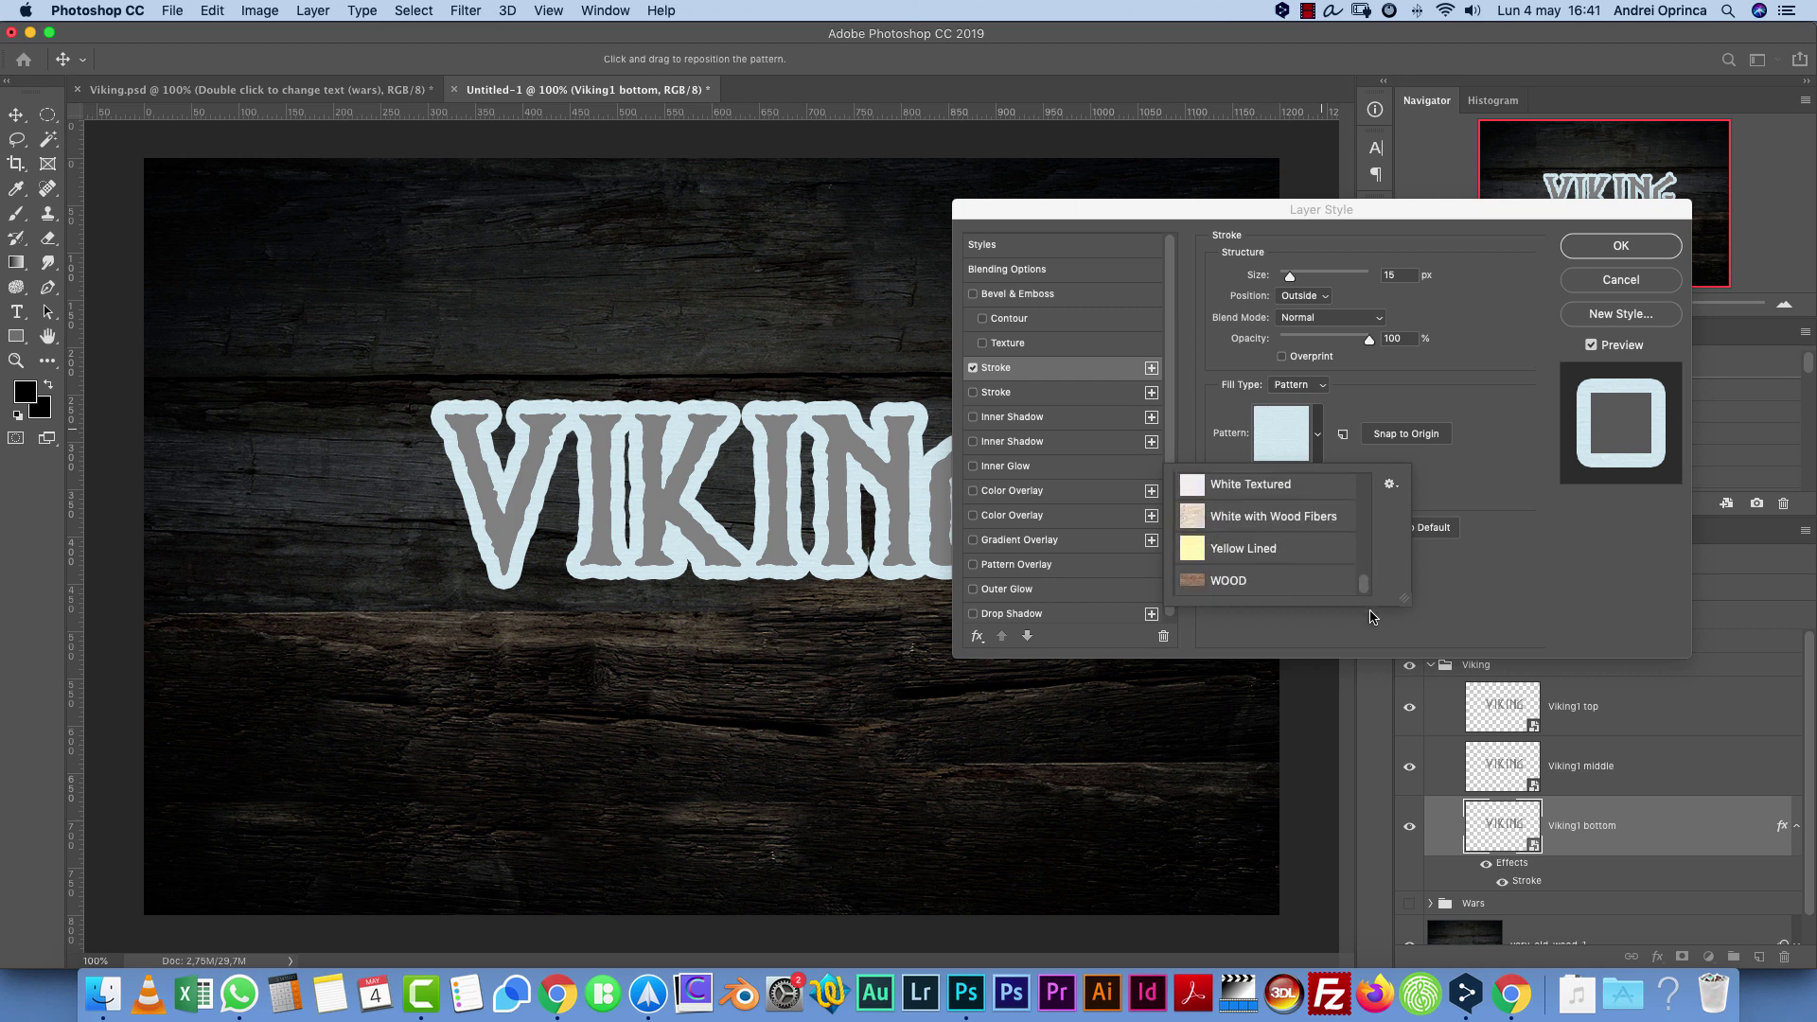
pyautogui.click(1228, 581)
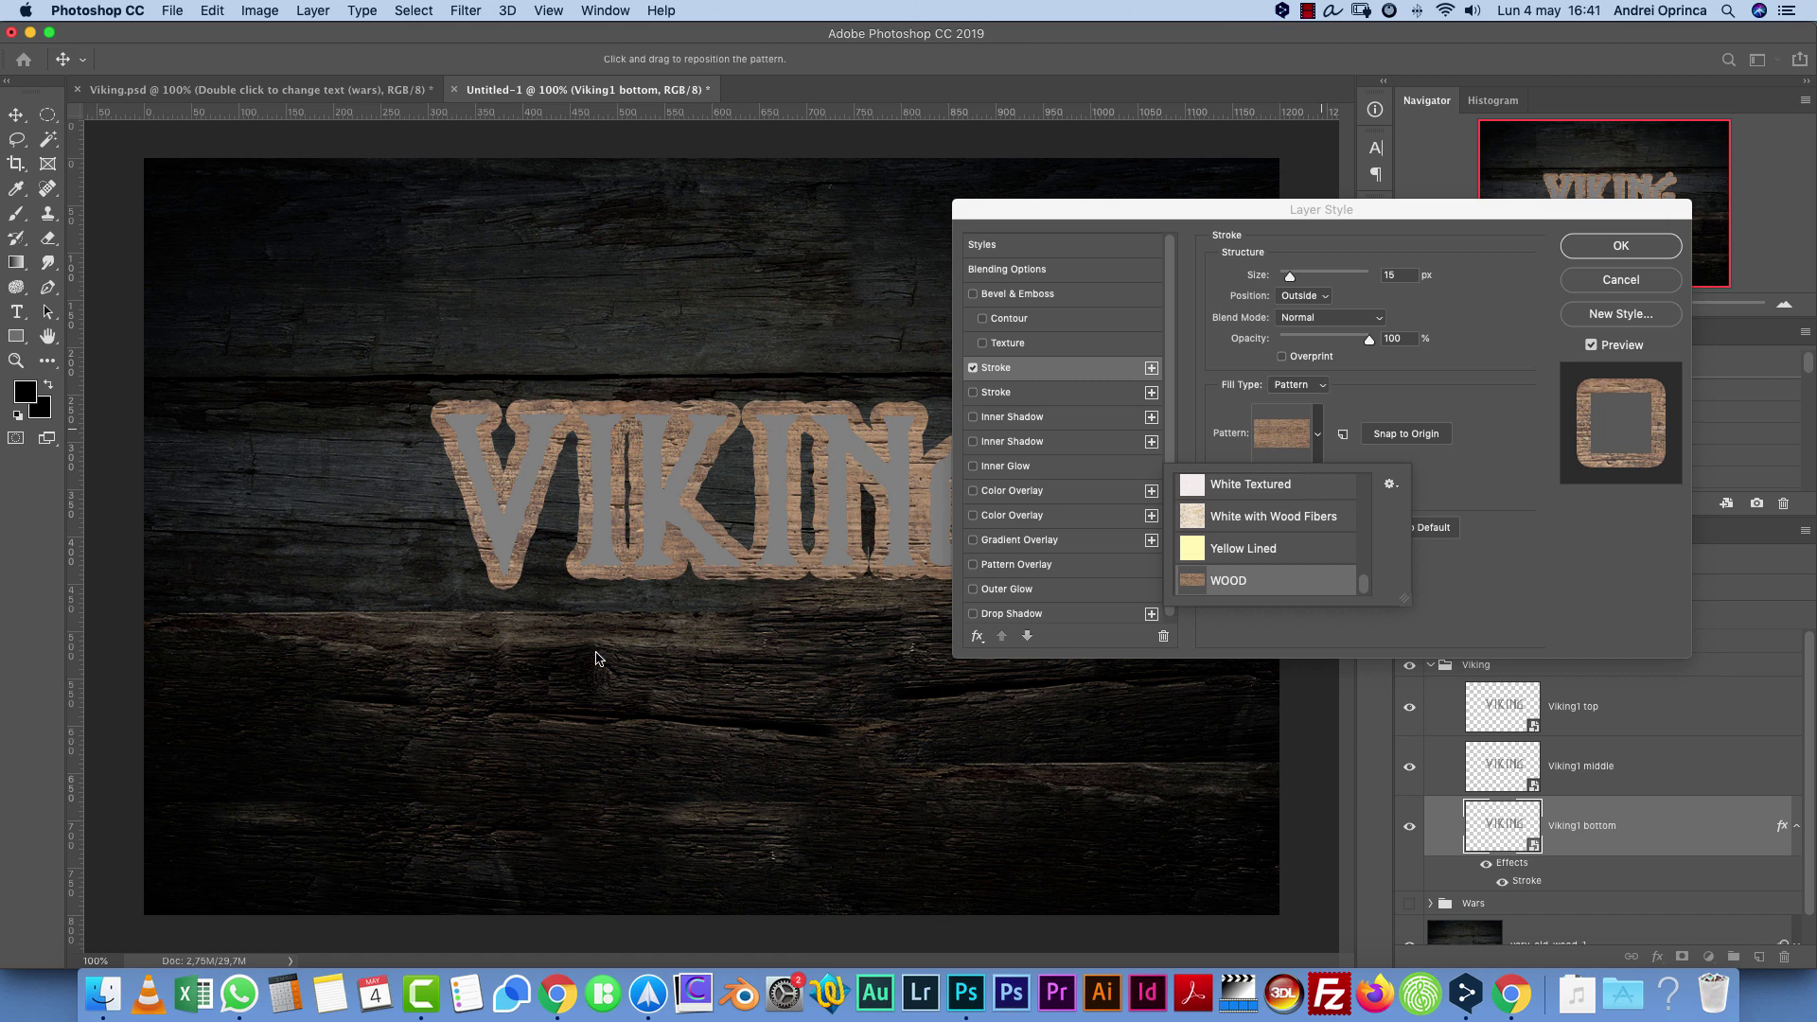
pyautogui.click(1478, 457)
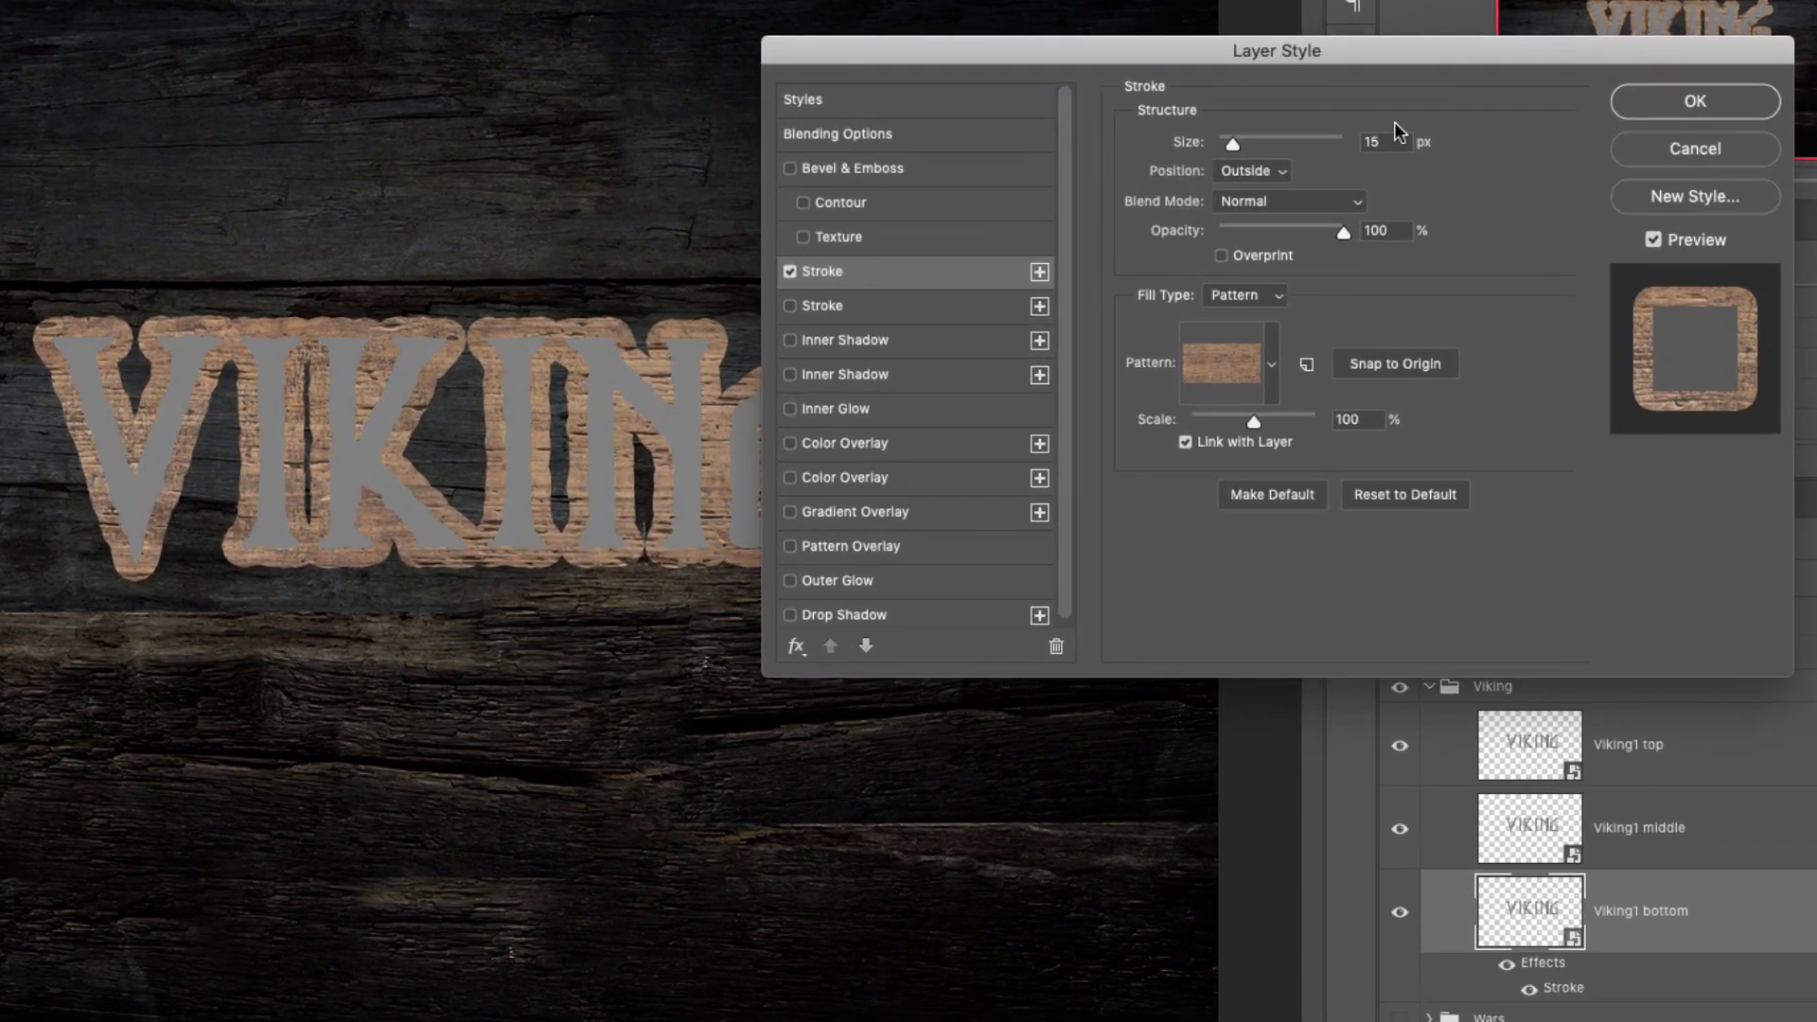
# Reduce the wood stroke's size to 10 px and keep its position Outside
pyautogui.click(1394, 140)
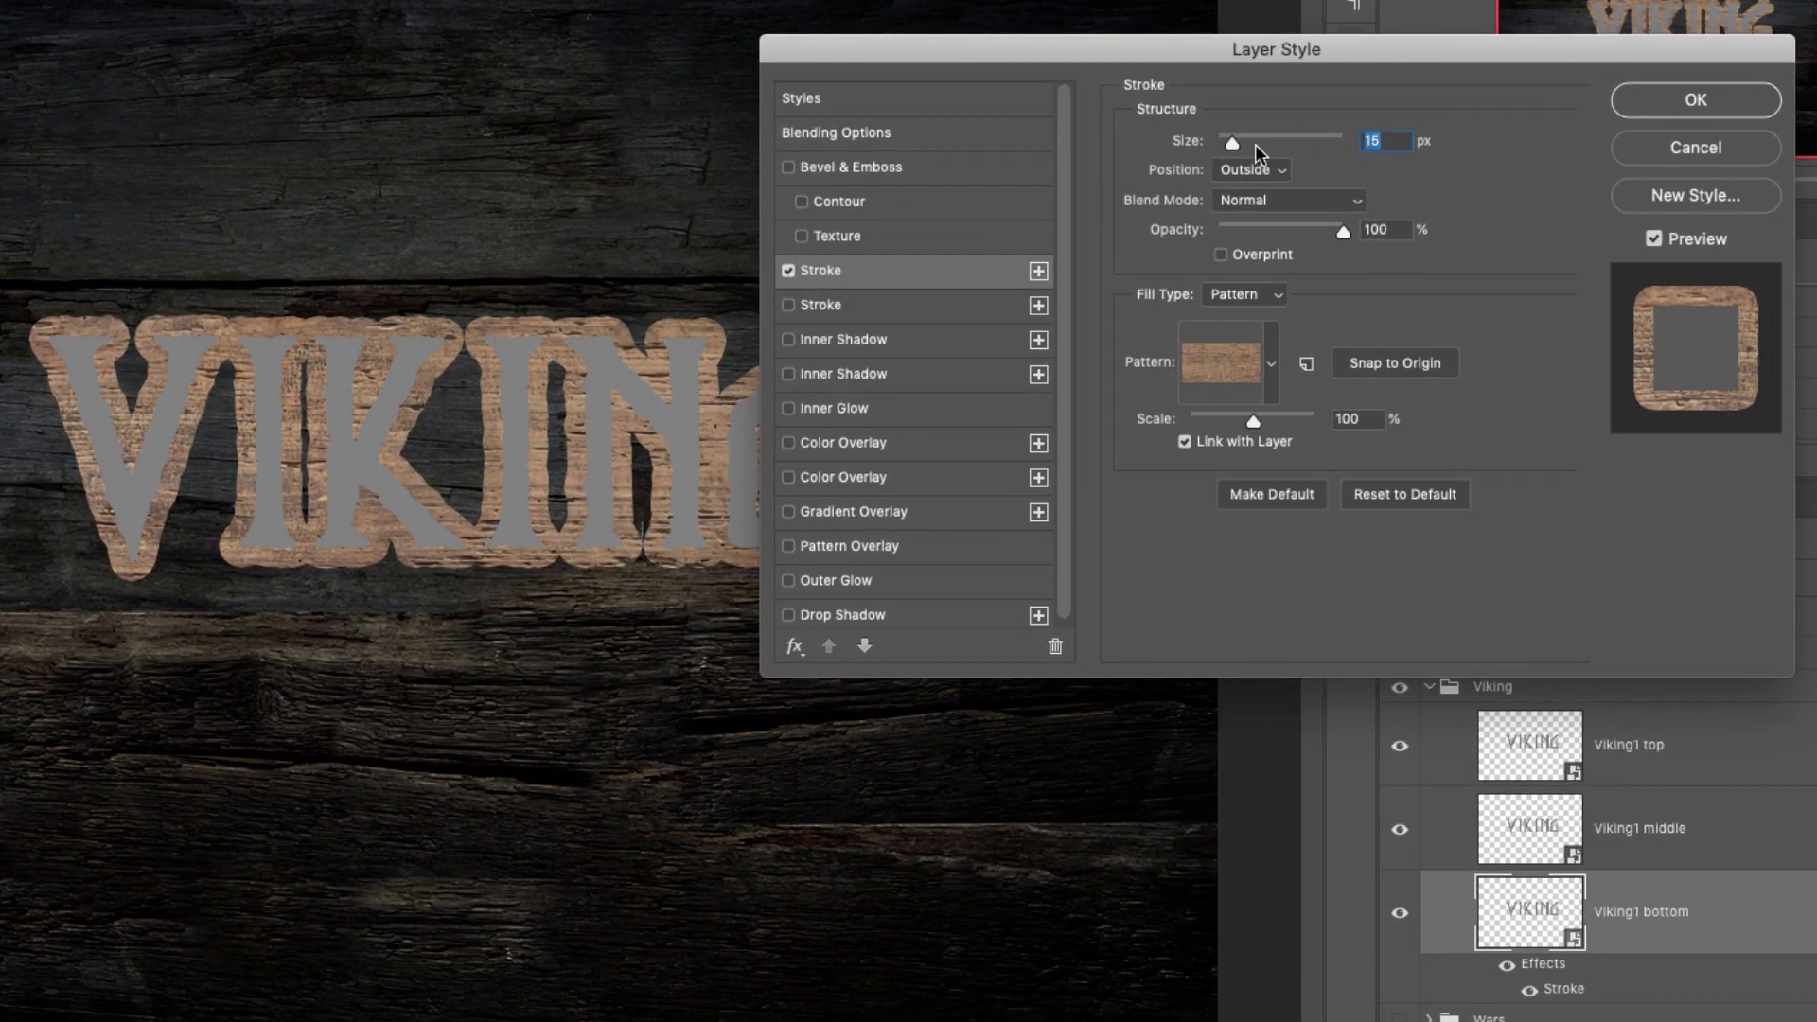
pyautogui.write('10')
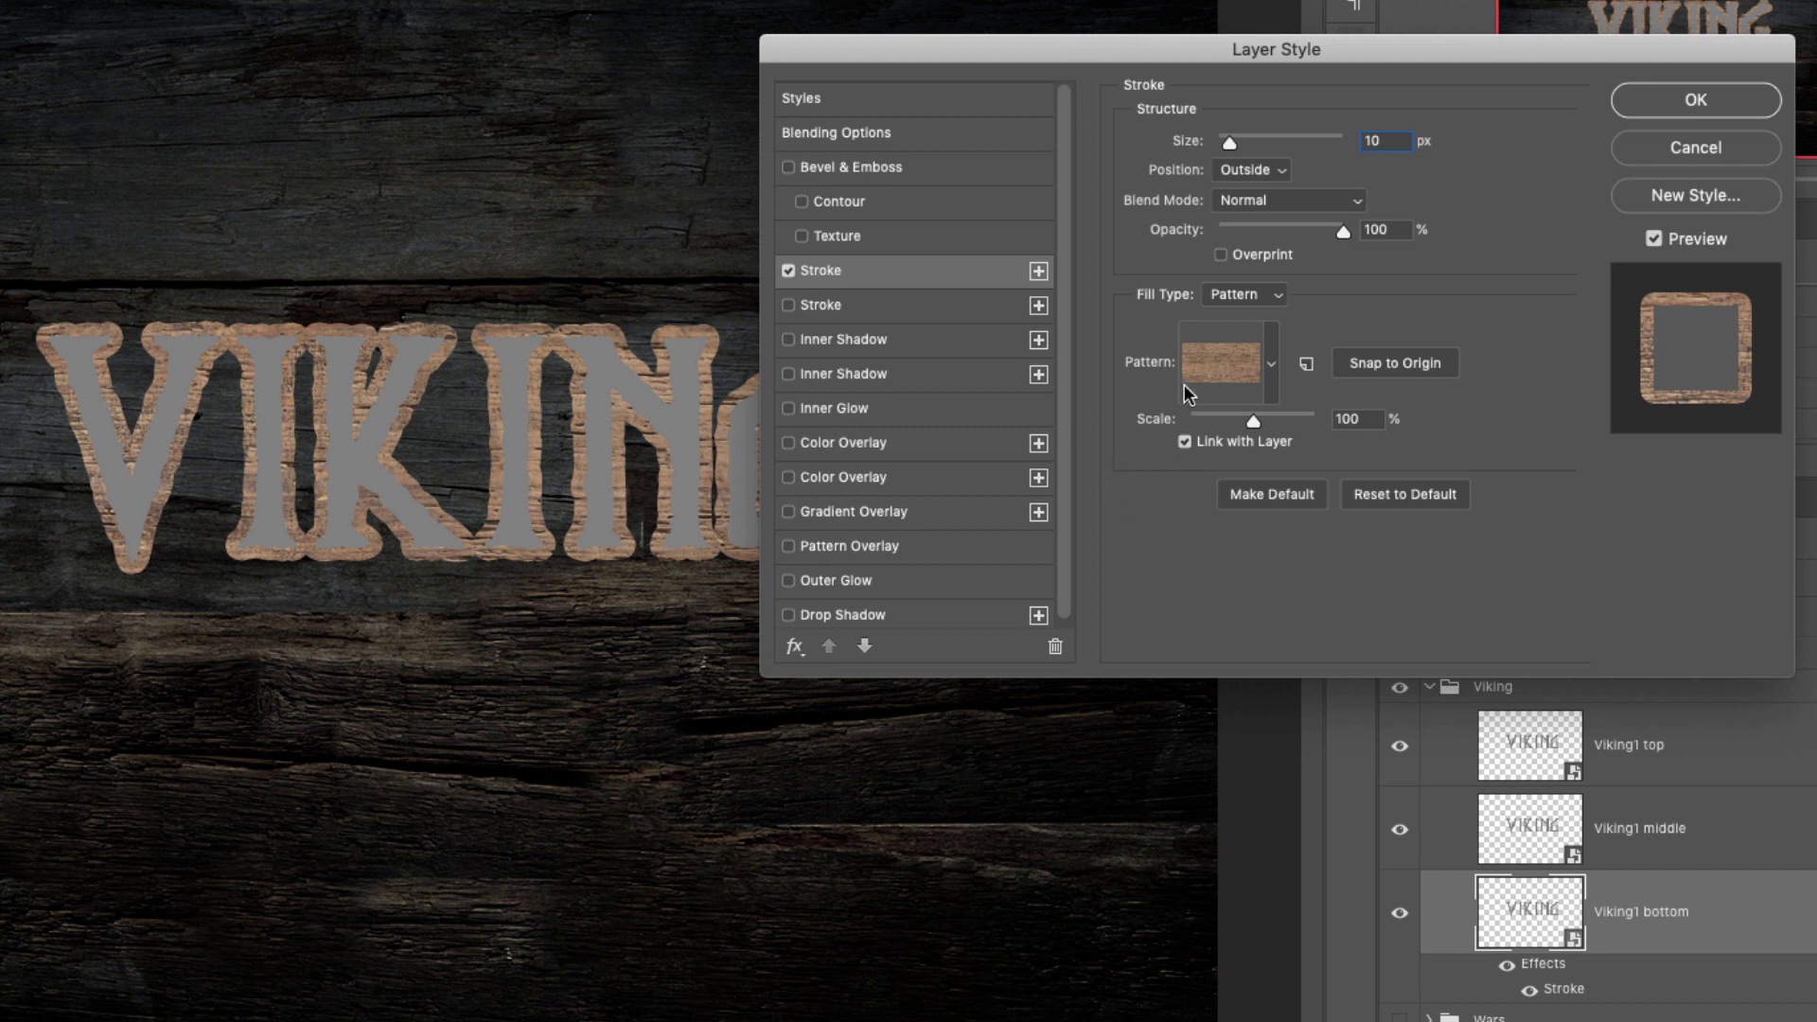
pyautogui.click(1264, 171)
pyautogui.click(1249, 173)
# Enable a second stroke beneath the wood-patterned one on Viking1 bottom and set its size to 12 px
pyautogui.click(972, 306)
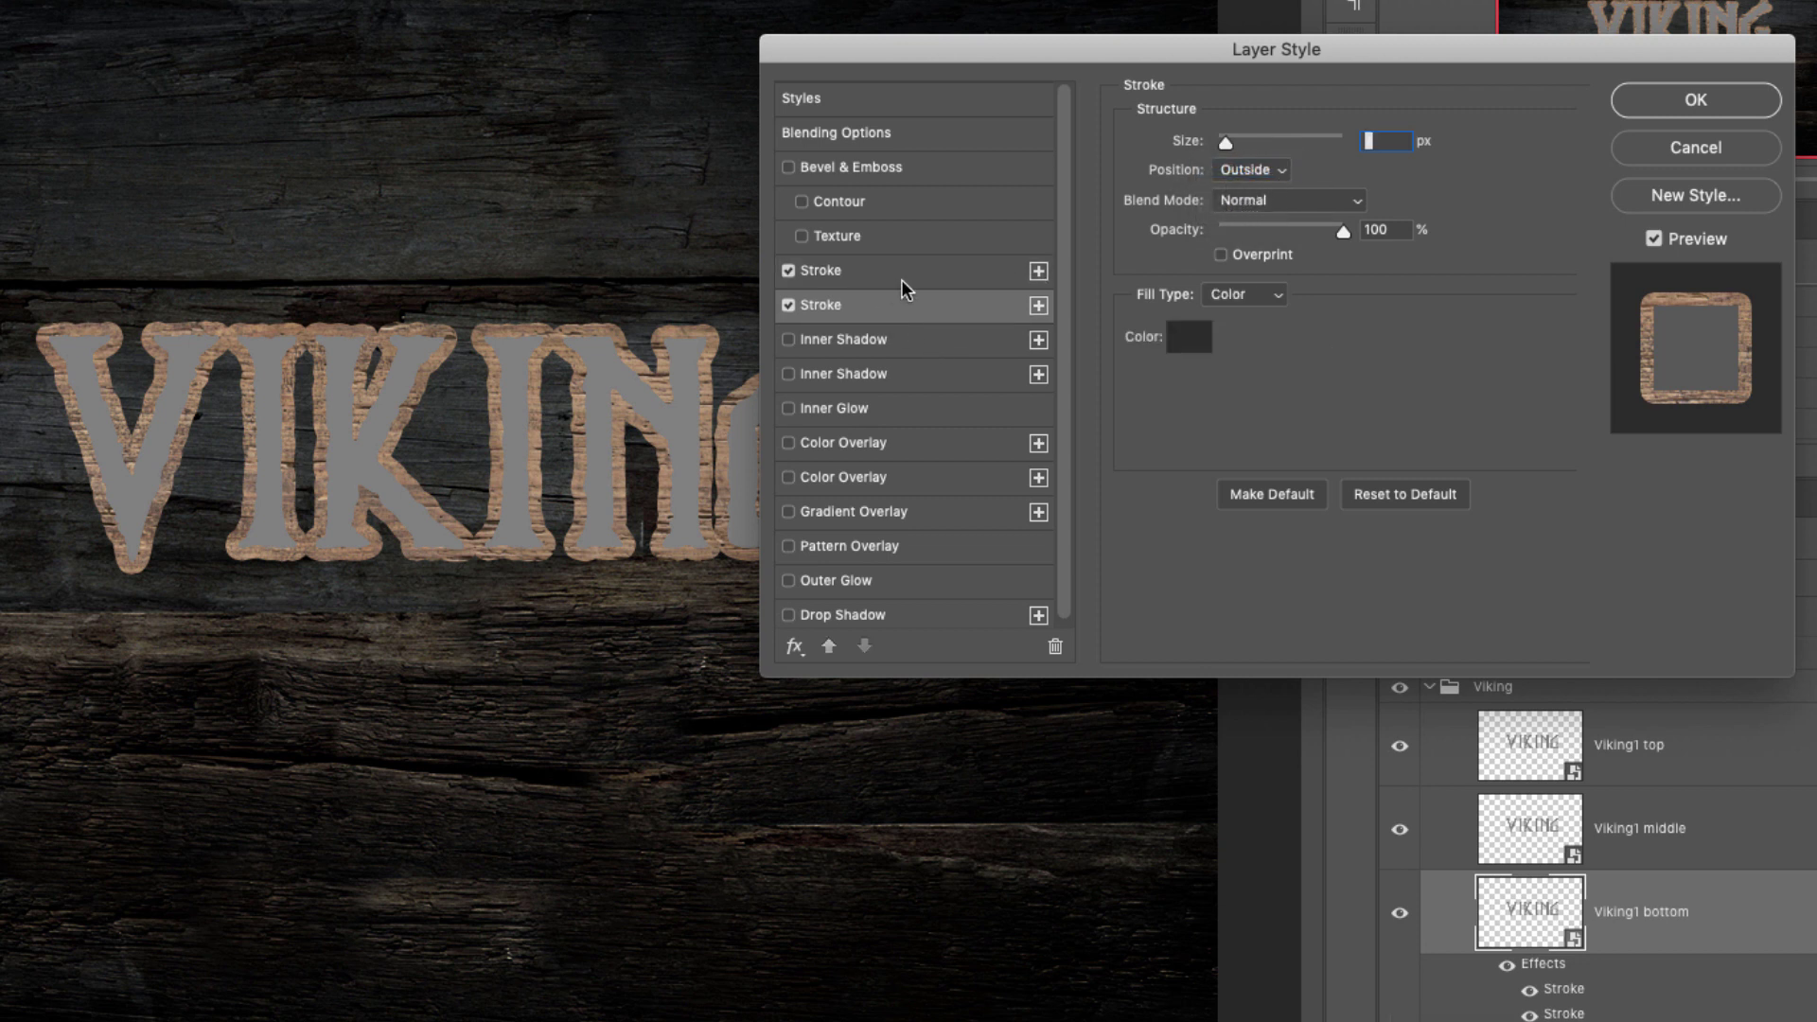
pyautogui.click(852, 272)
pyautogui.click(854, 305)
pyautogui.click(944, 270)
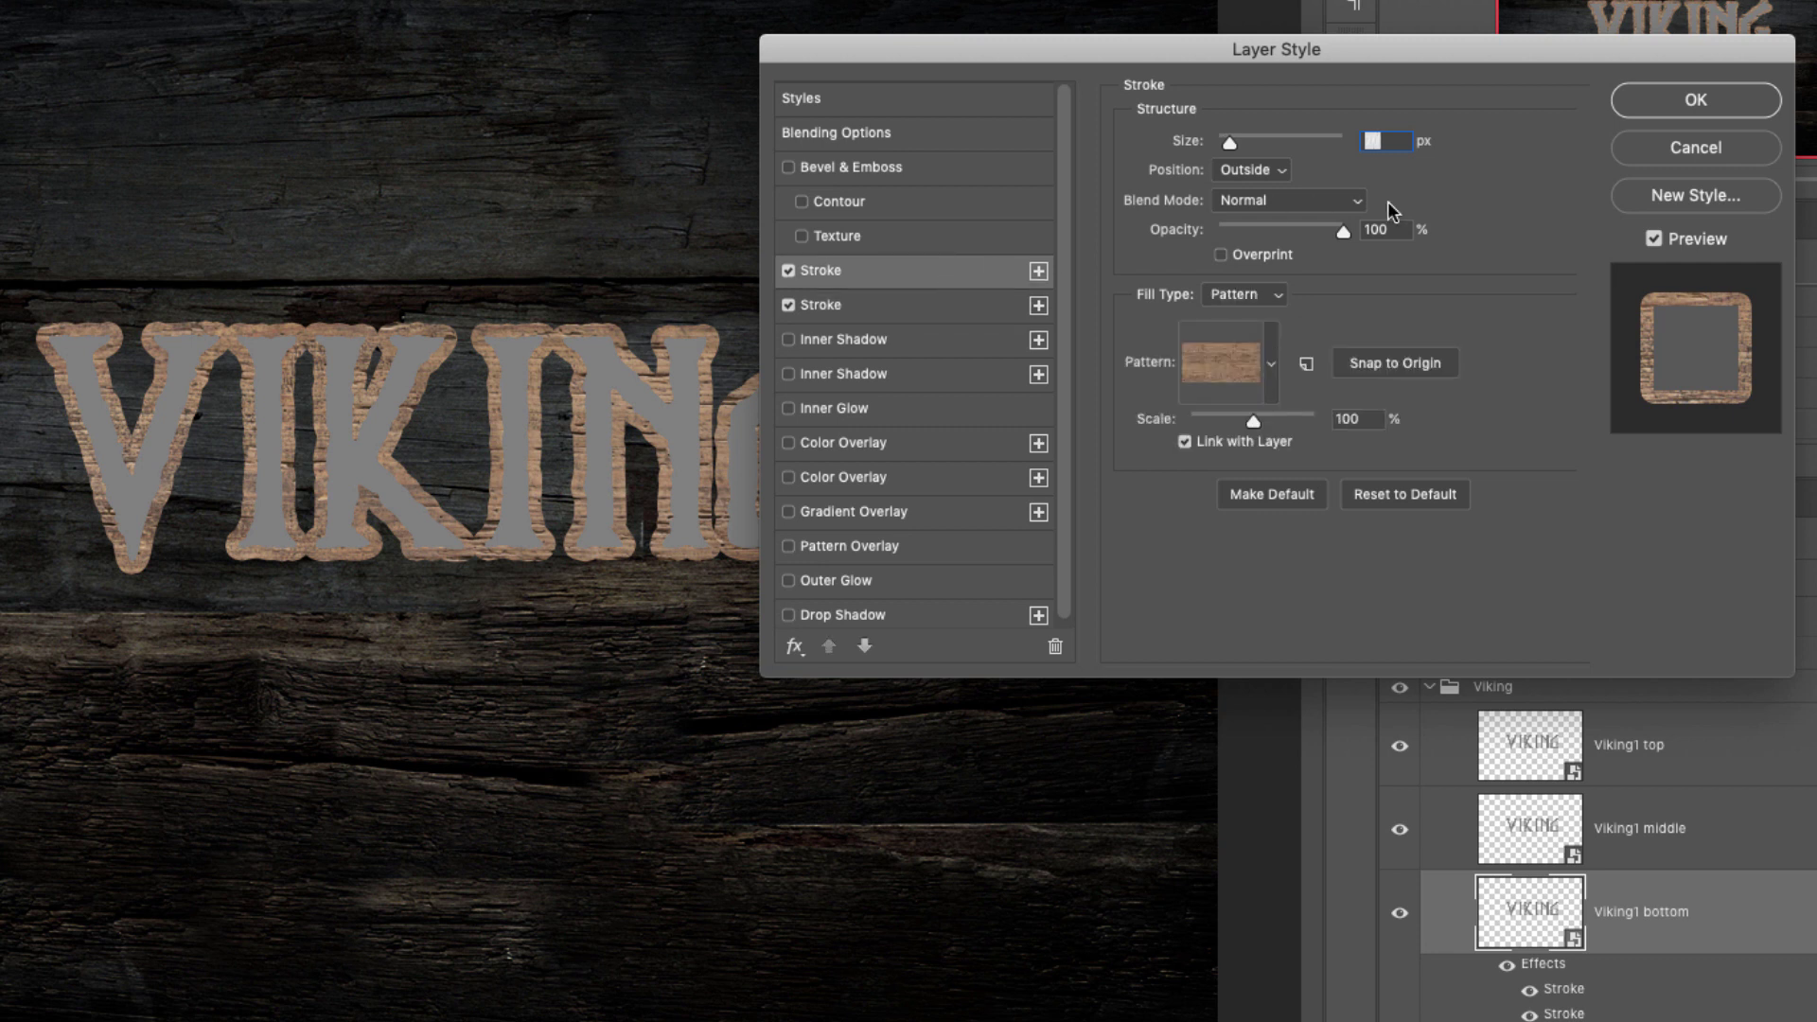
pyautogui.press('Tab')
pyautogui.click(965, 305)
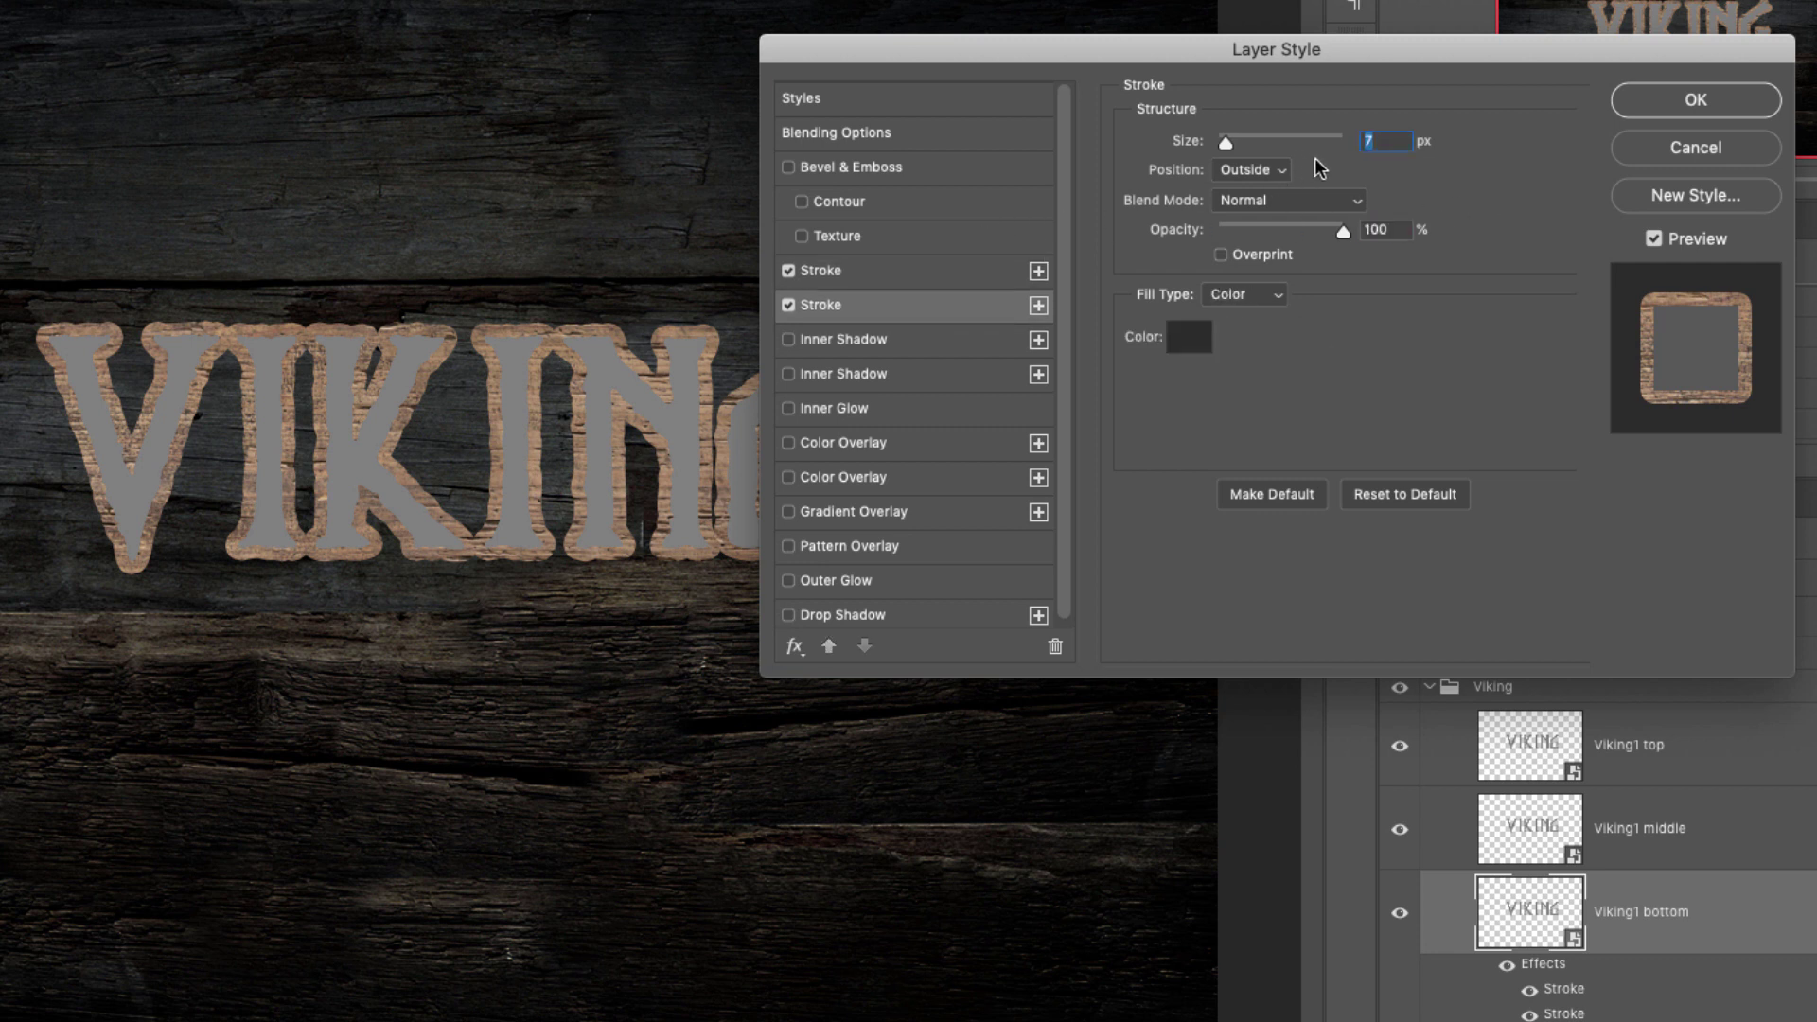
pyautogui.write('12')
# Set the second stroke's colour to dark grey #1b1b1b
pyautogui.click(1173, 346)
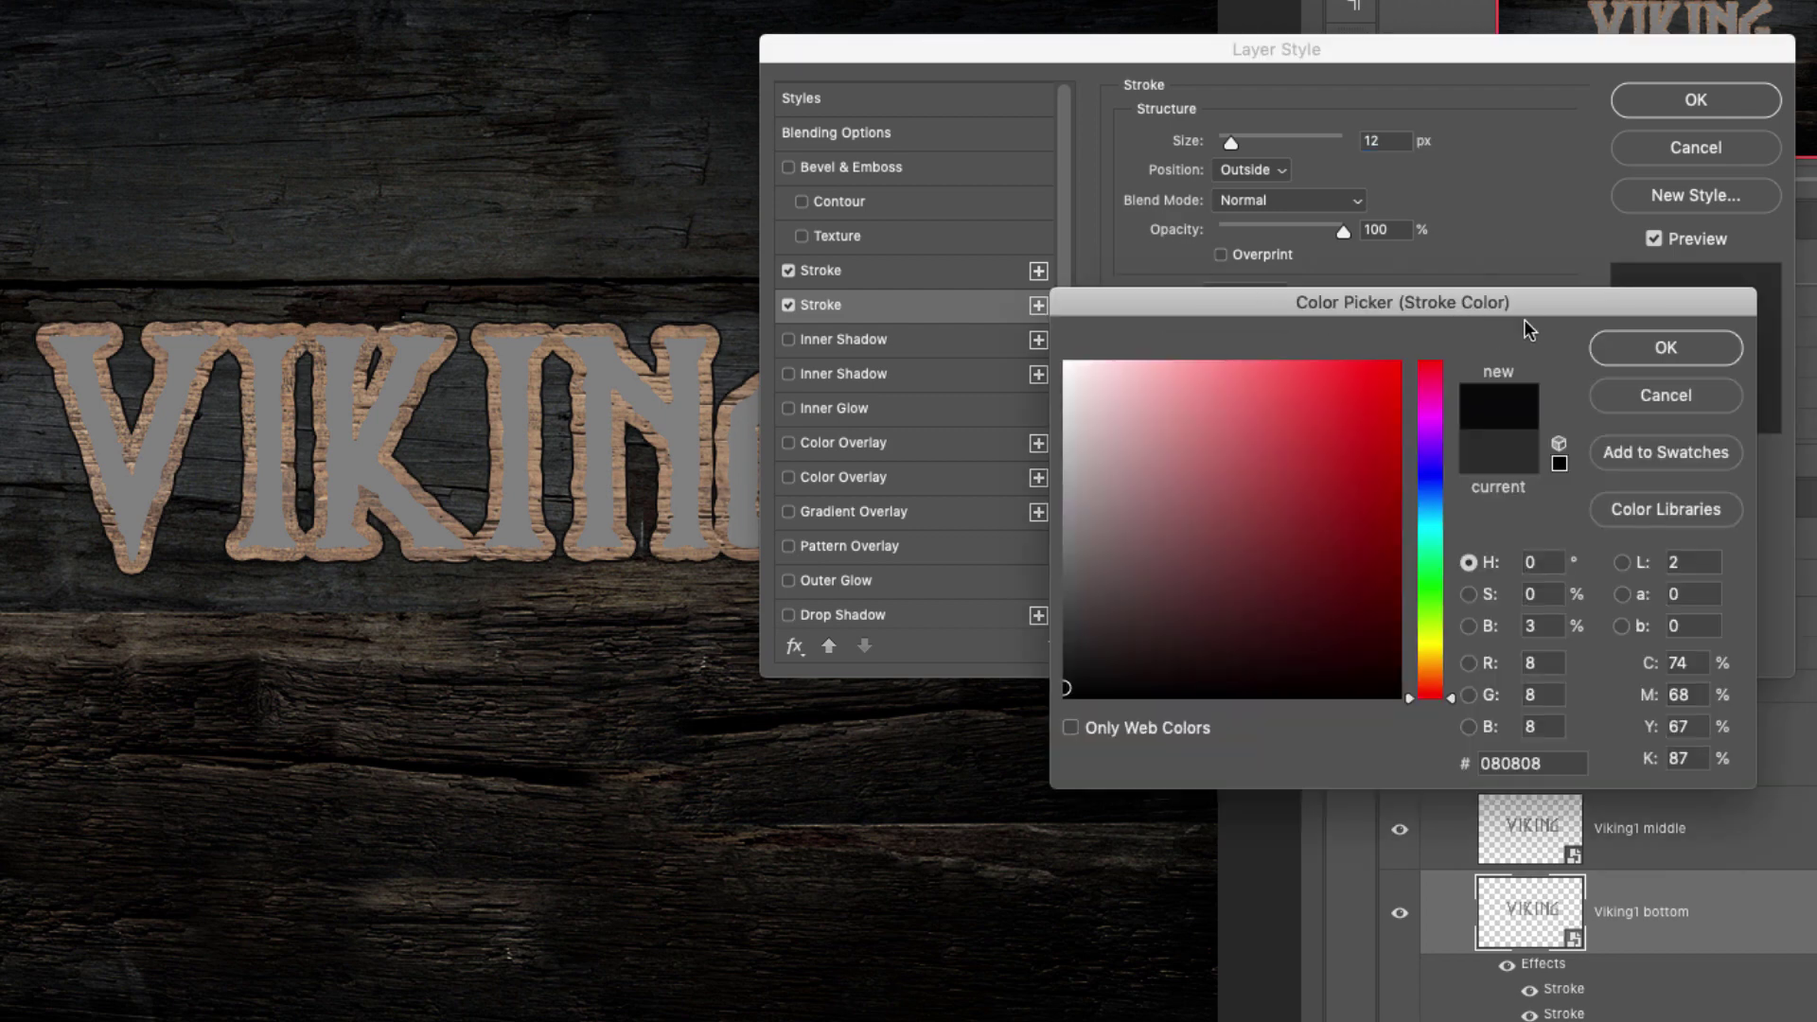
pyautogui.moveTo(1079, 662); pyautogui.dragTo(1054, 661)
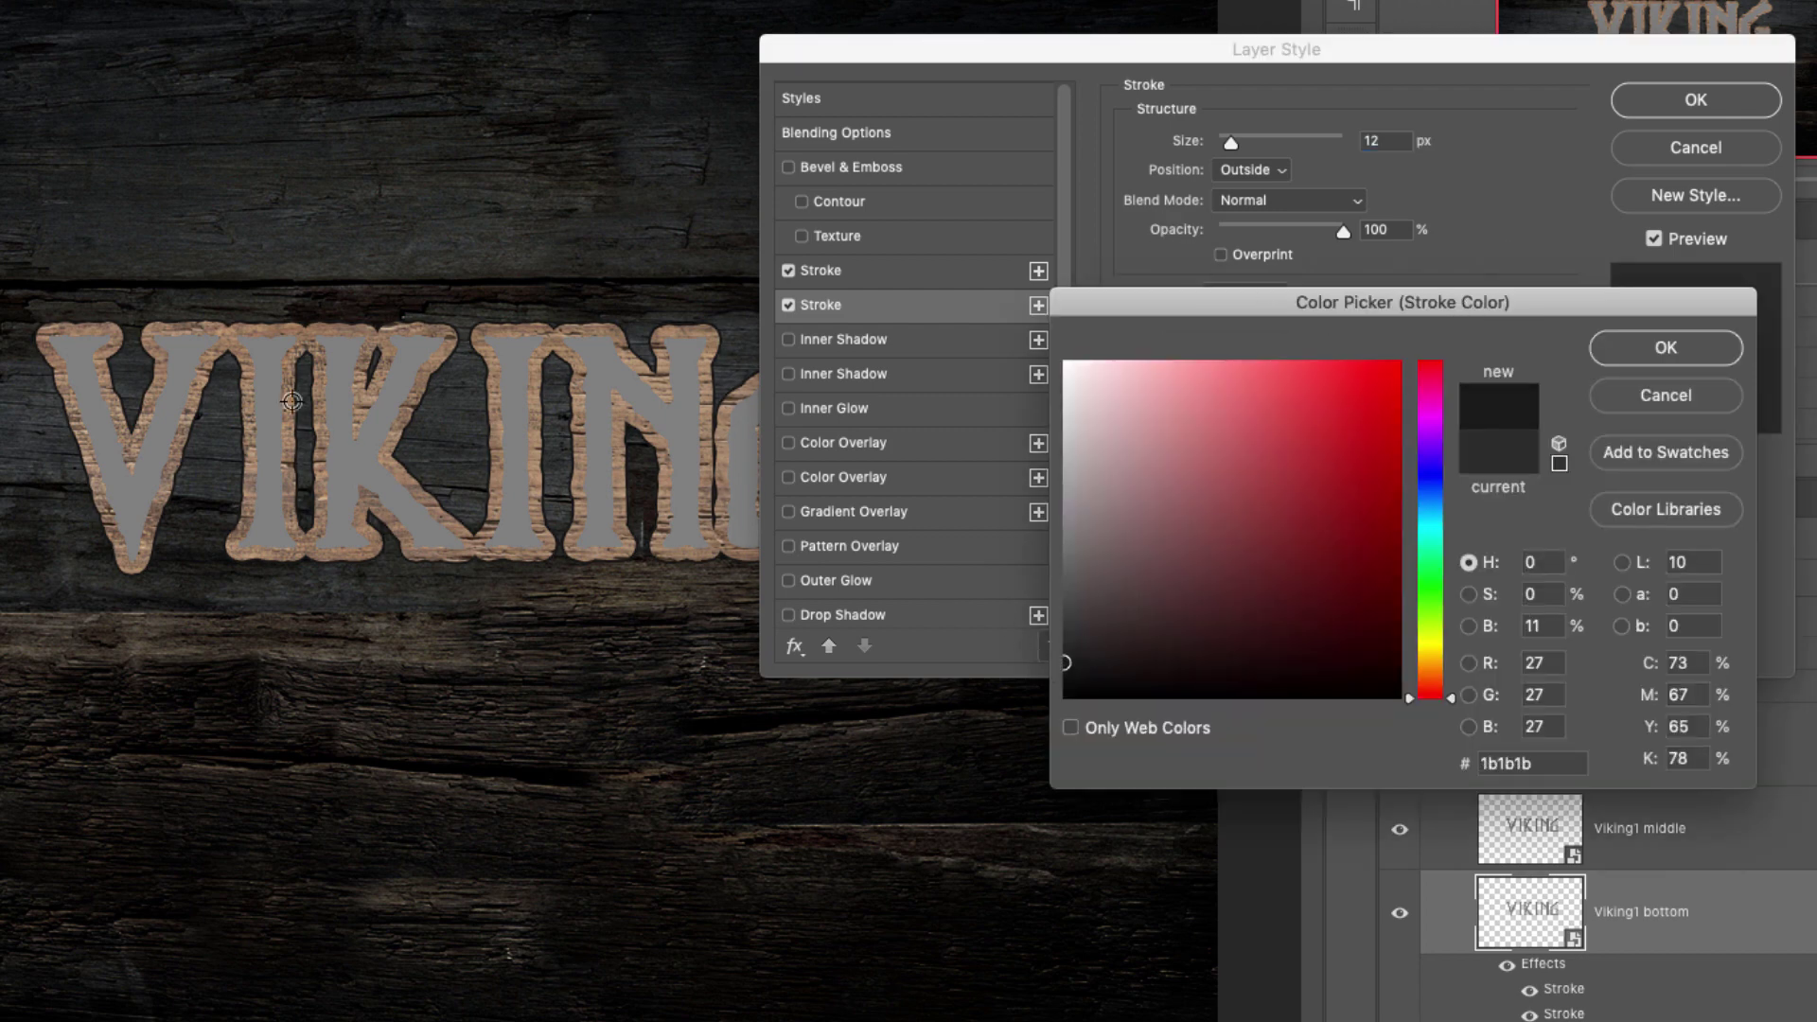
pyautogui.click(1639, 358)
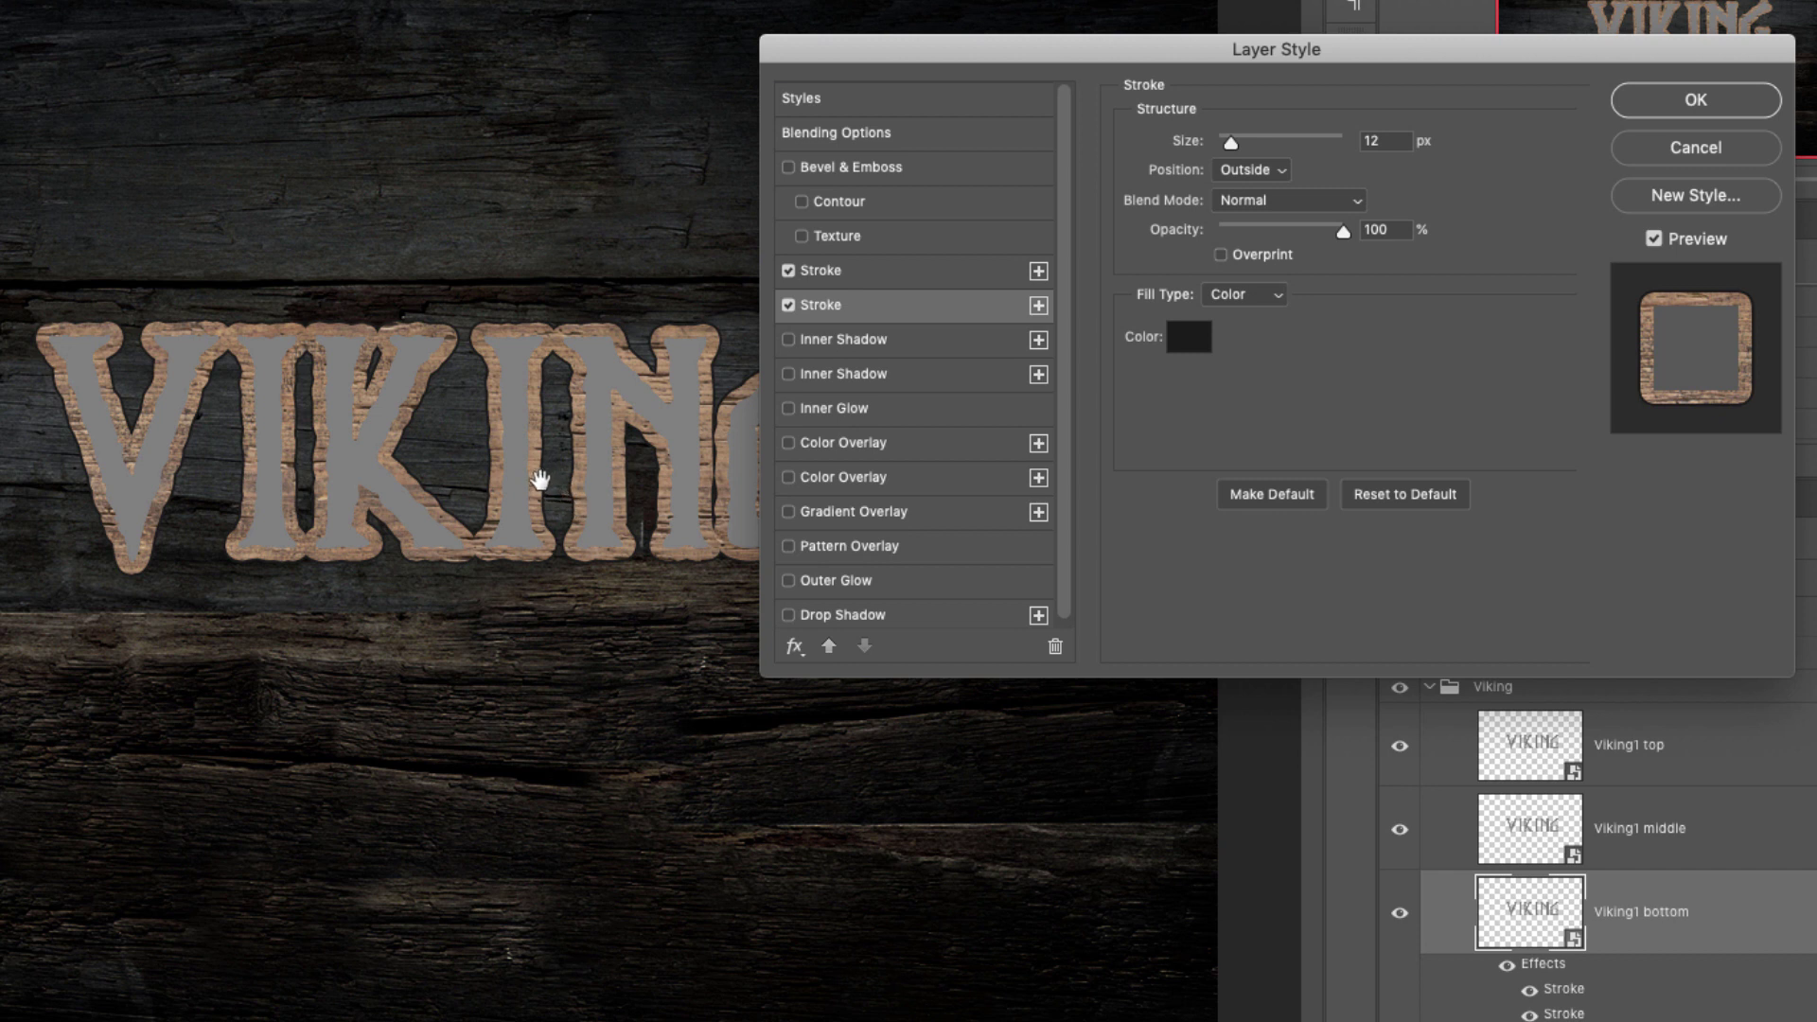
# Add a Drop Shadow to the Viking1 bottom layer with a size of 90 px and apply its layer style
pyautogui.click(838, 613)
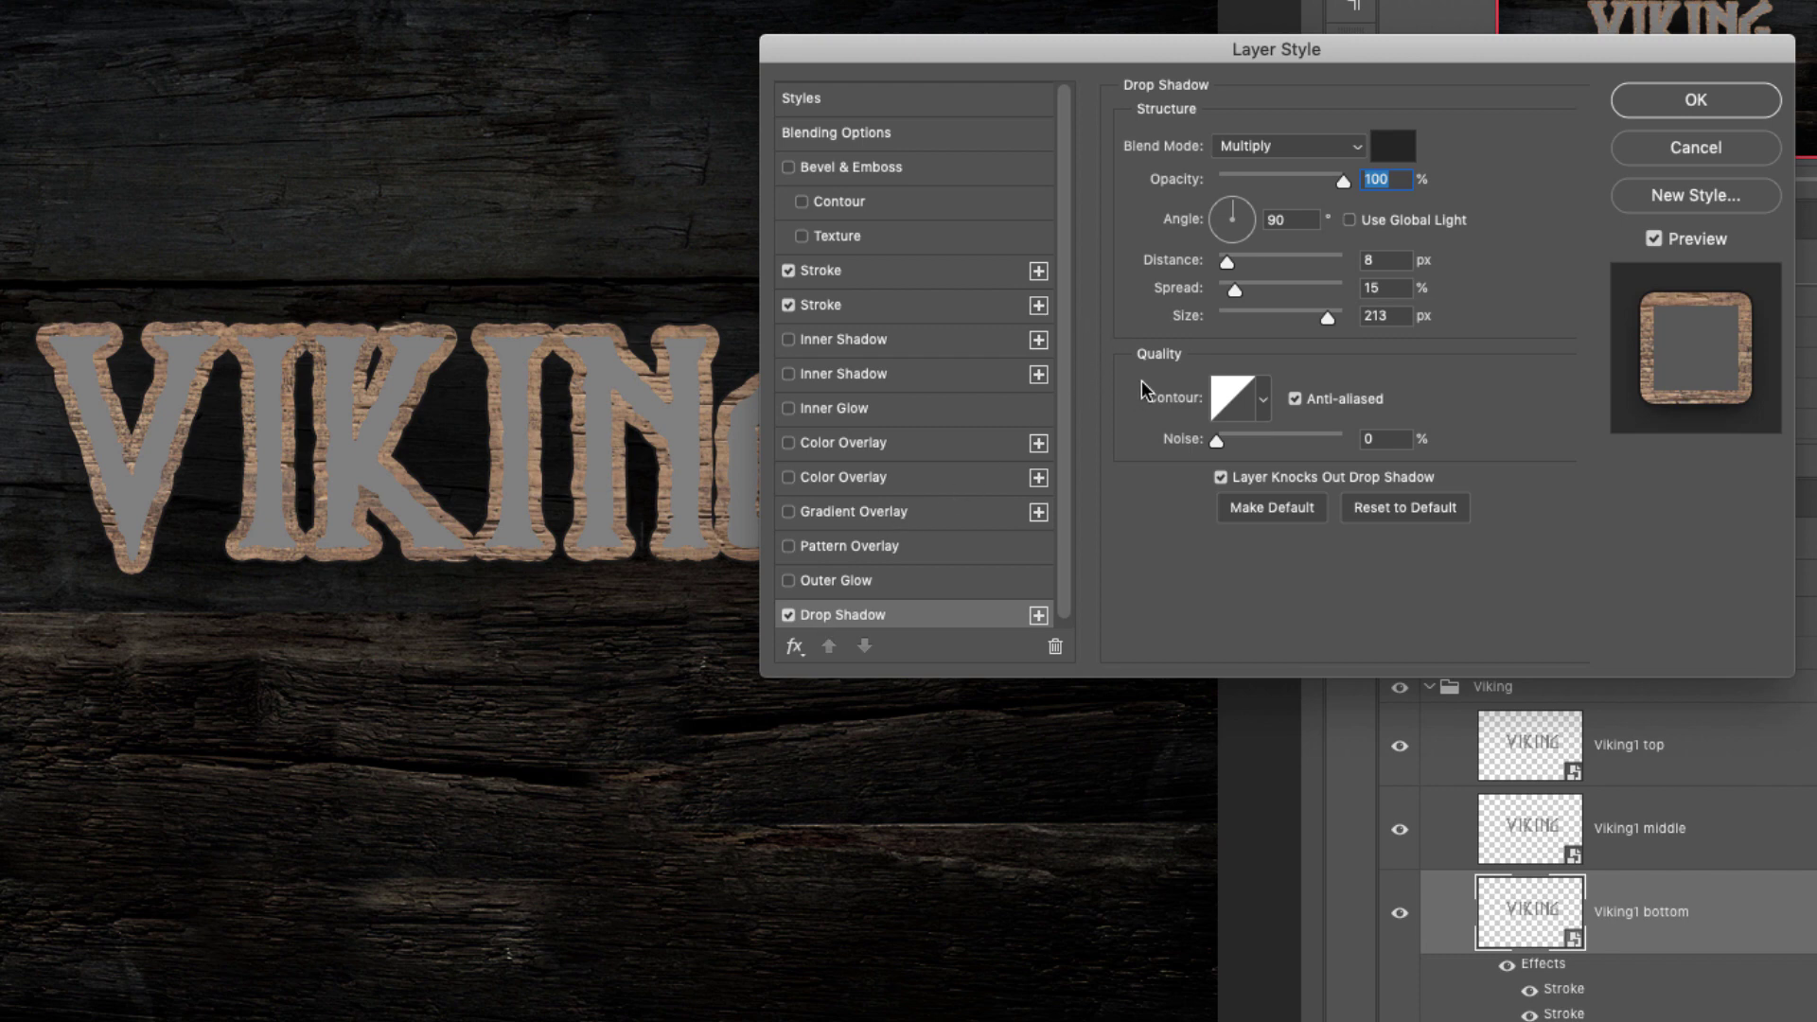
pyautogui.moveTo(1328, 317); pyautogui.dragTo(1270, 314)
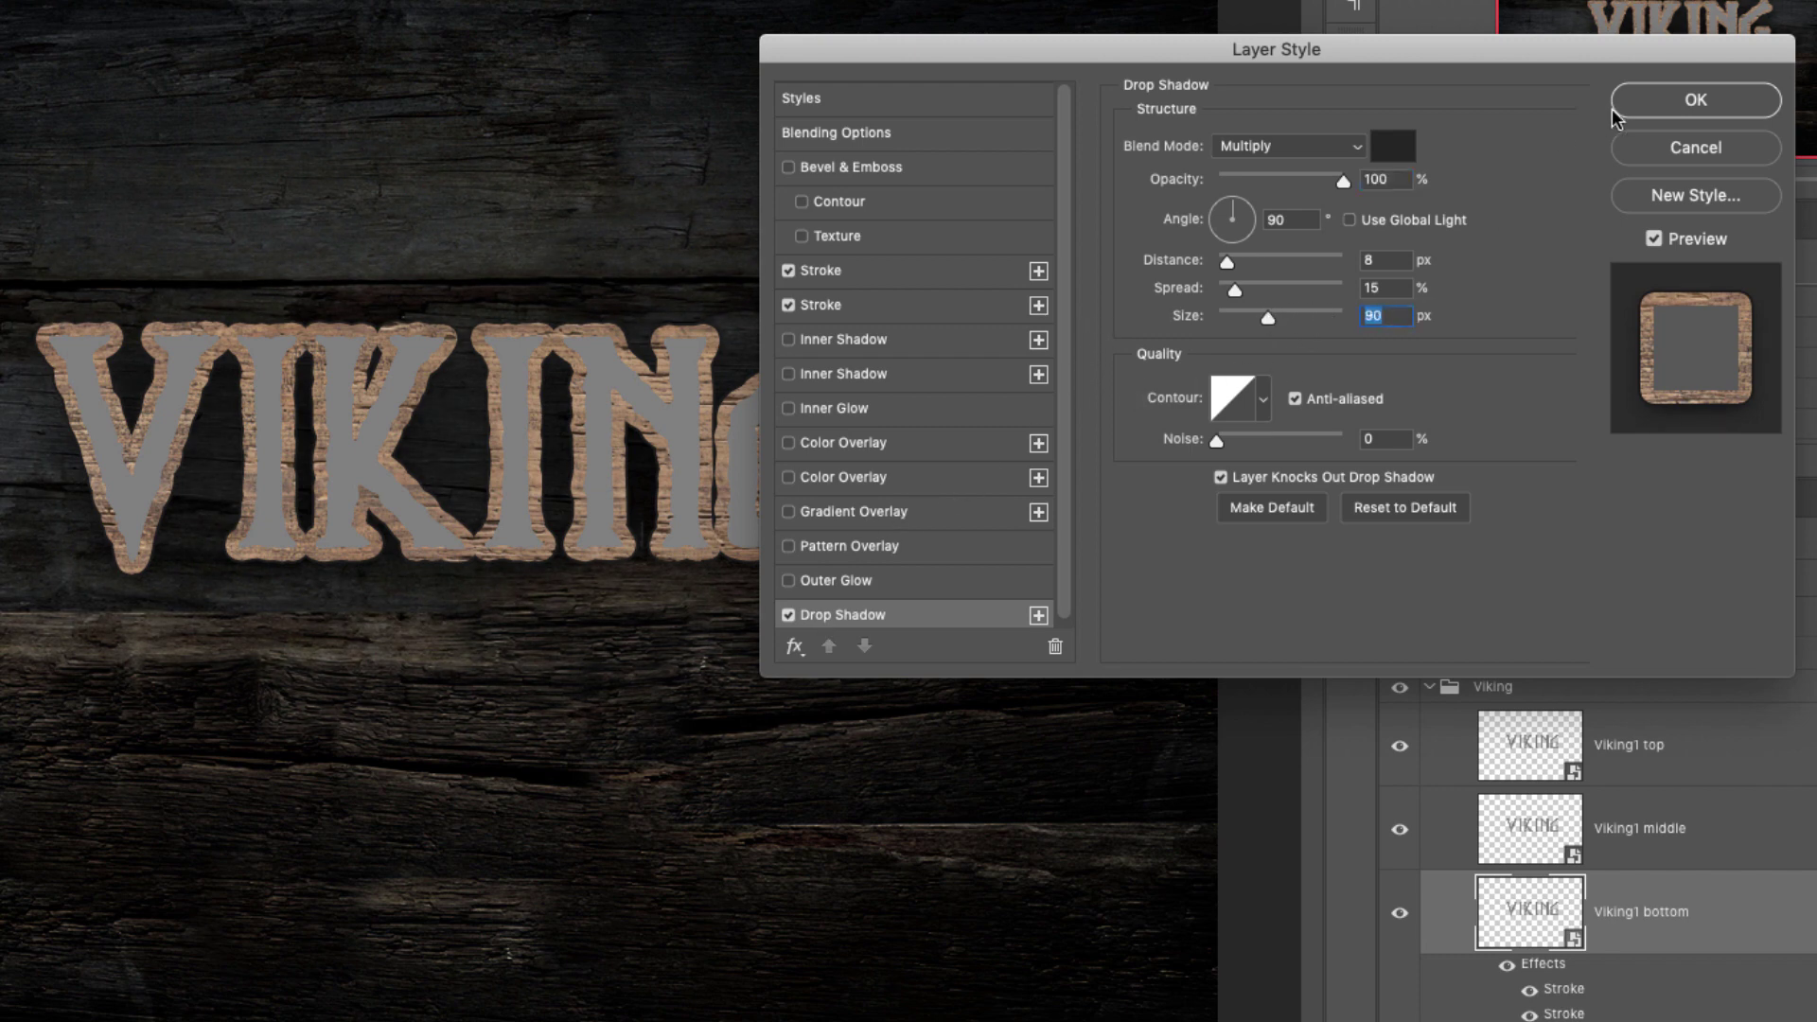
pyautogui.click(1666, 95)
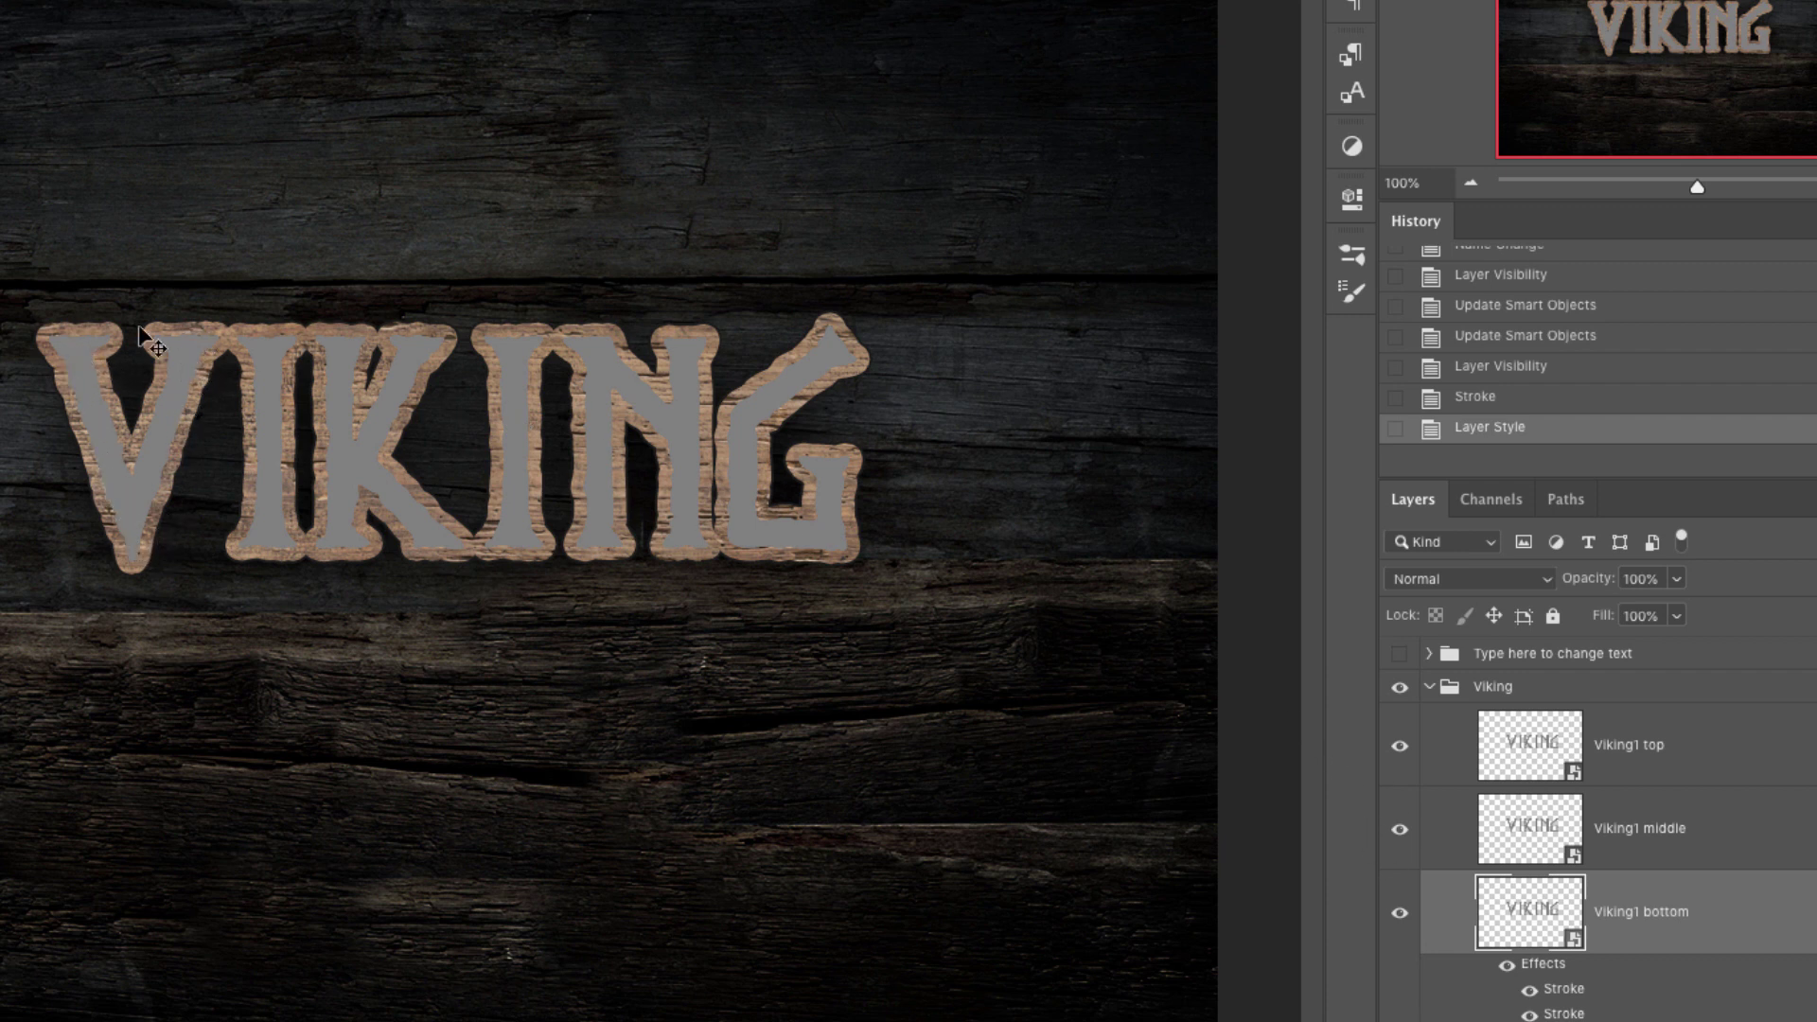
# Open the Viking1 top layer's style settings and enable a Color Overlay
pyautogui.click(1700, 831)
pyautogui.click(1653, 748)
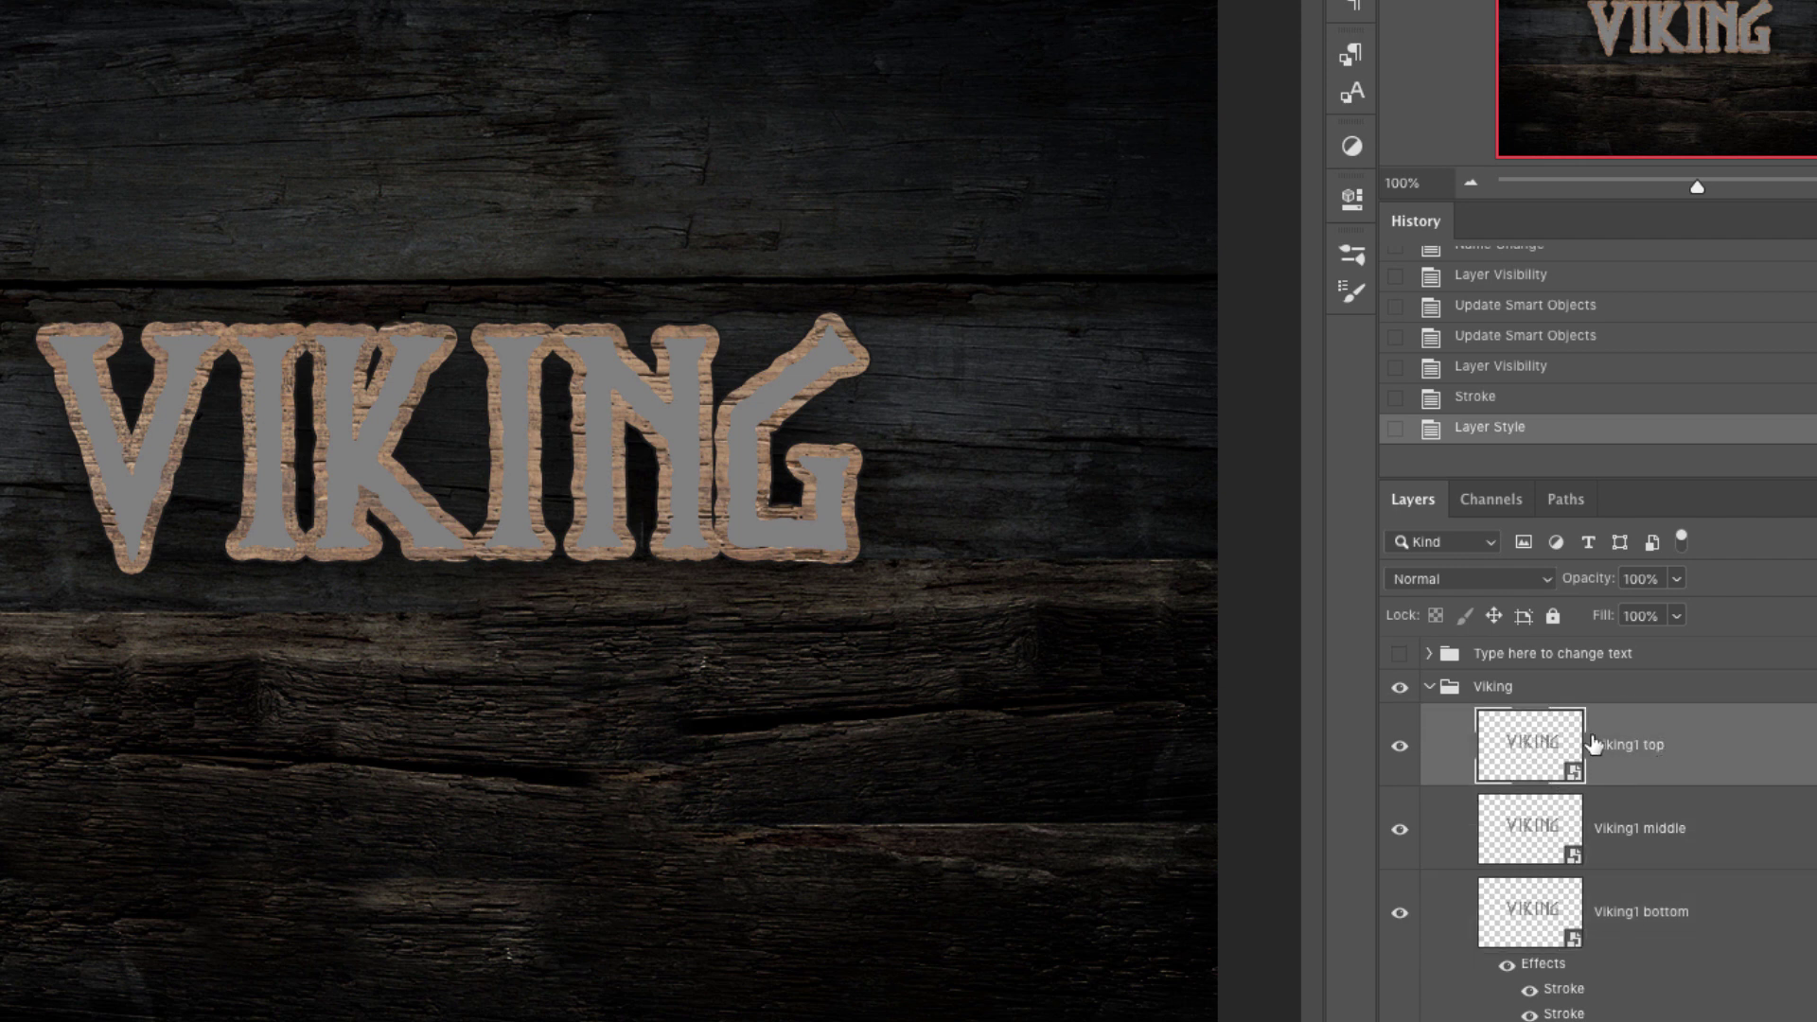
pyautogui.doubleClick(1766, 739)
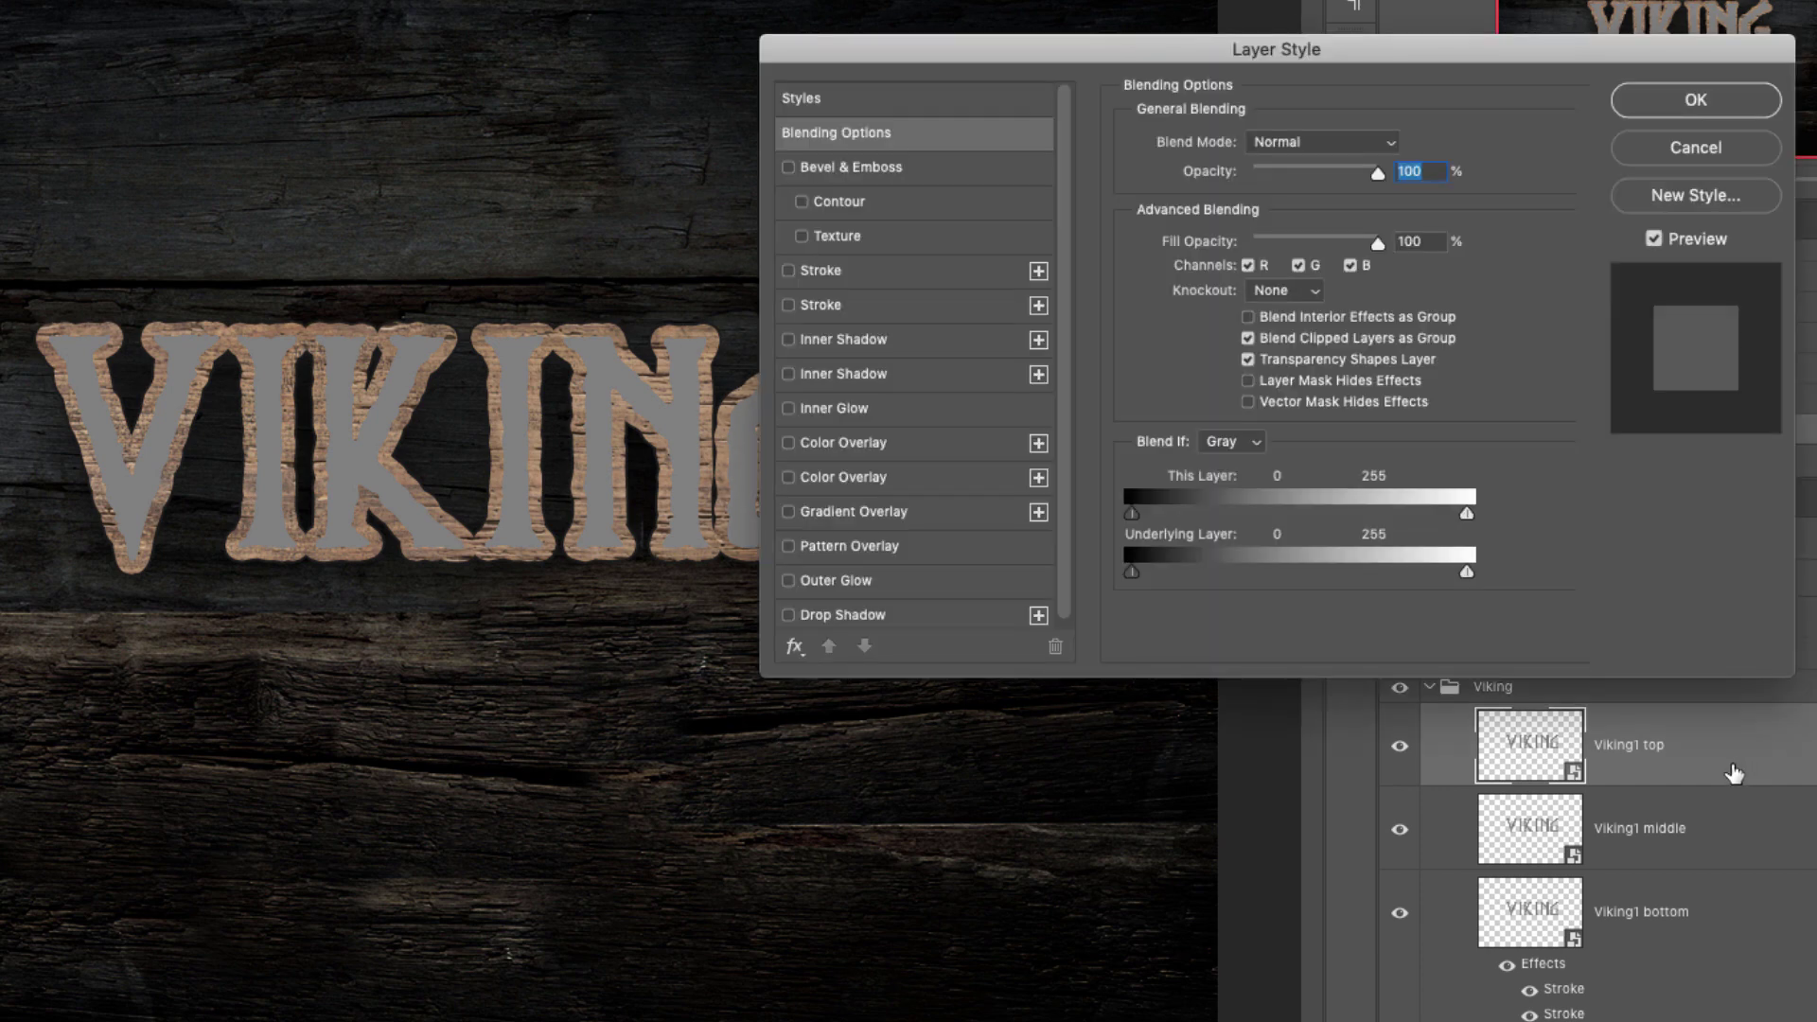
pyautogui.click(867, 441)
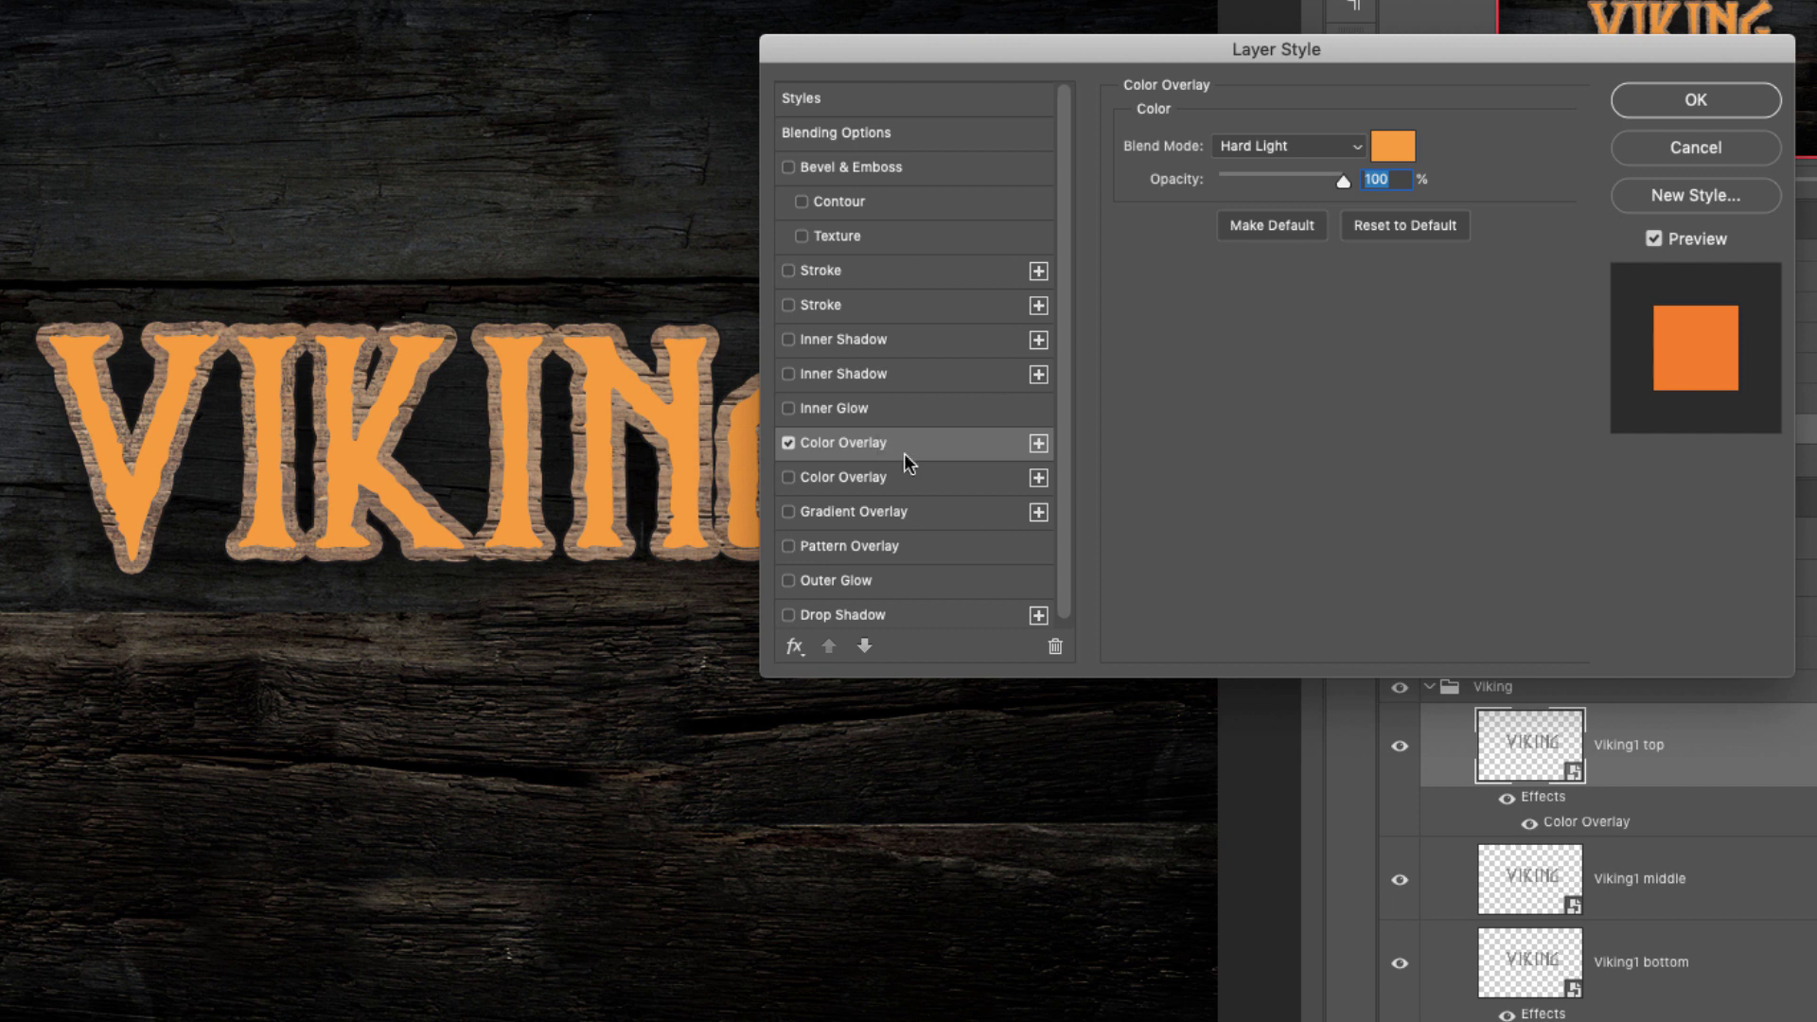
pyautogui.click(797, 651)
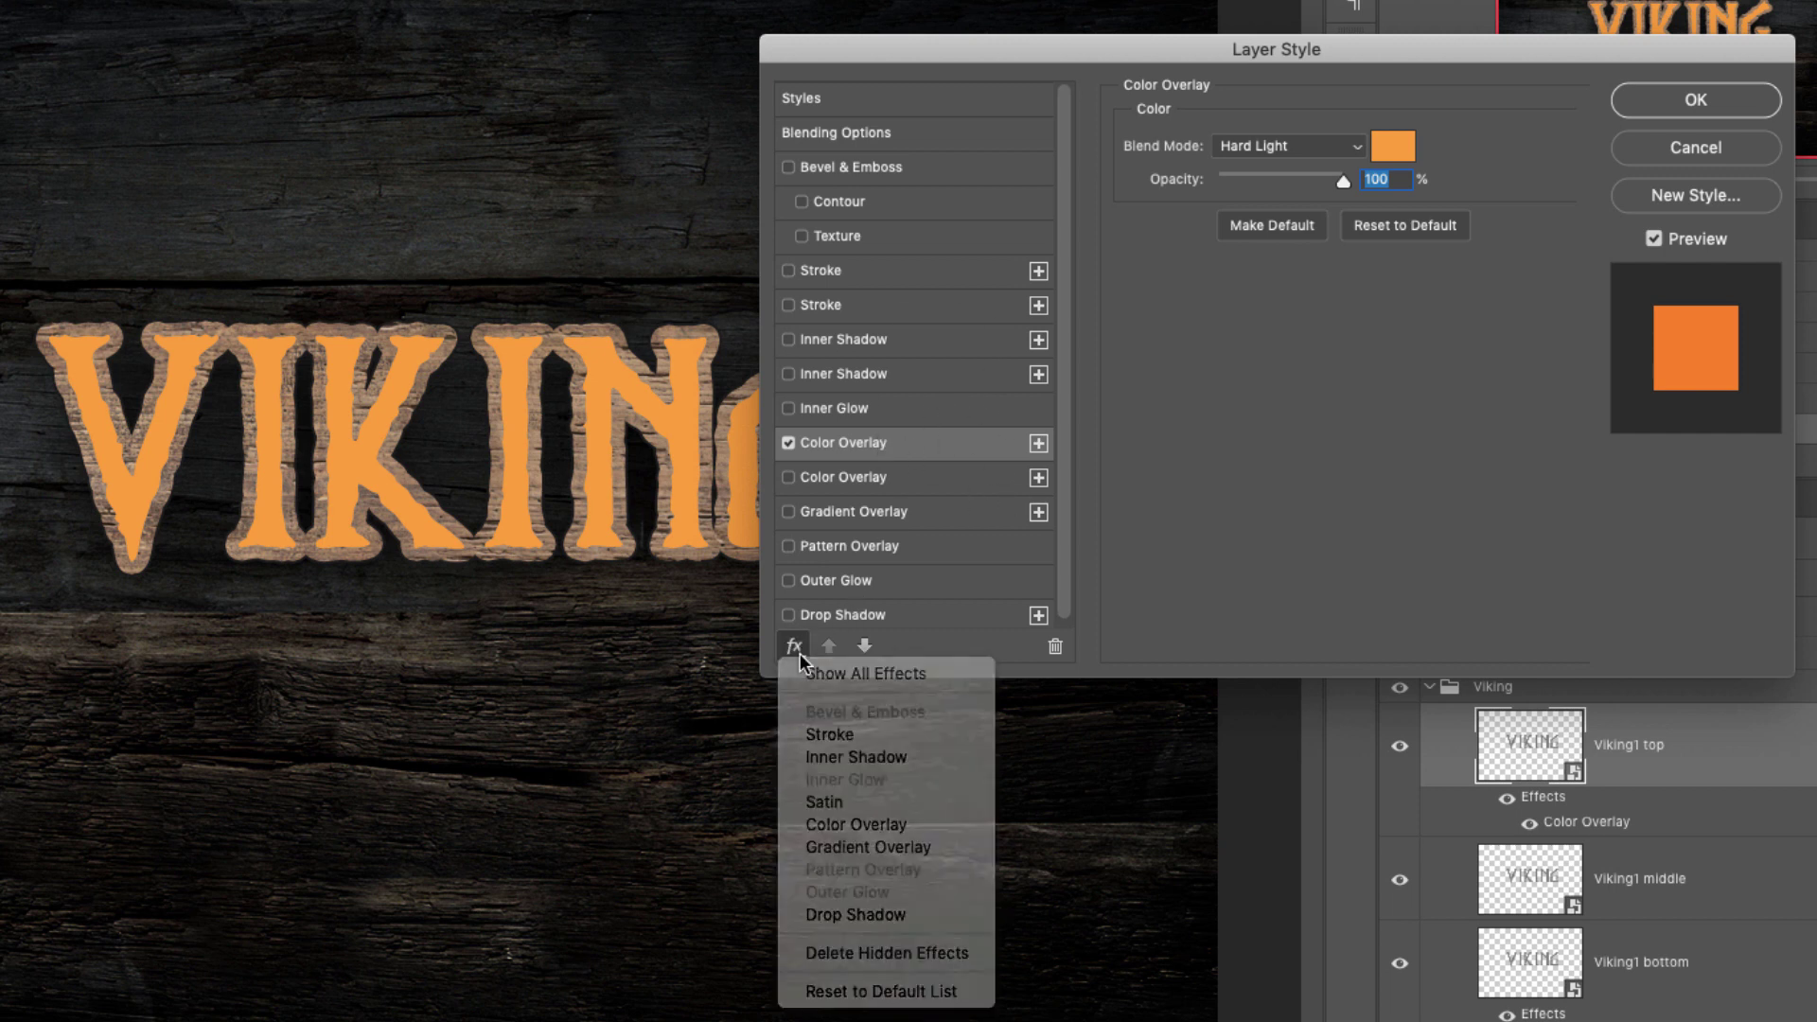
pyautogui.click(799, 653)
pyautogui.click(799, 660)
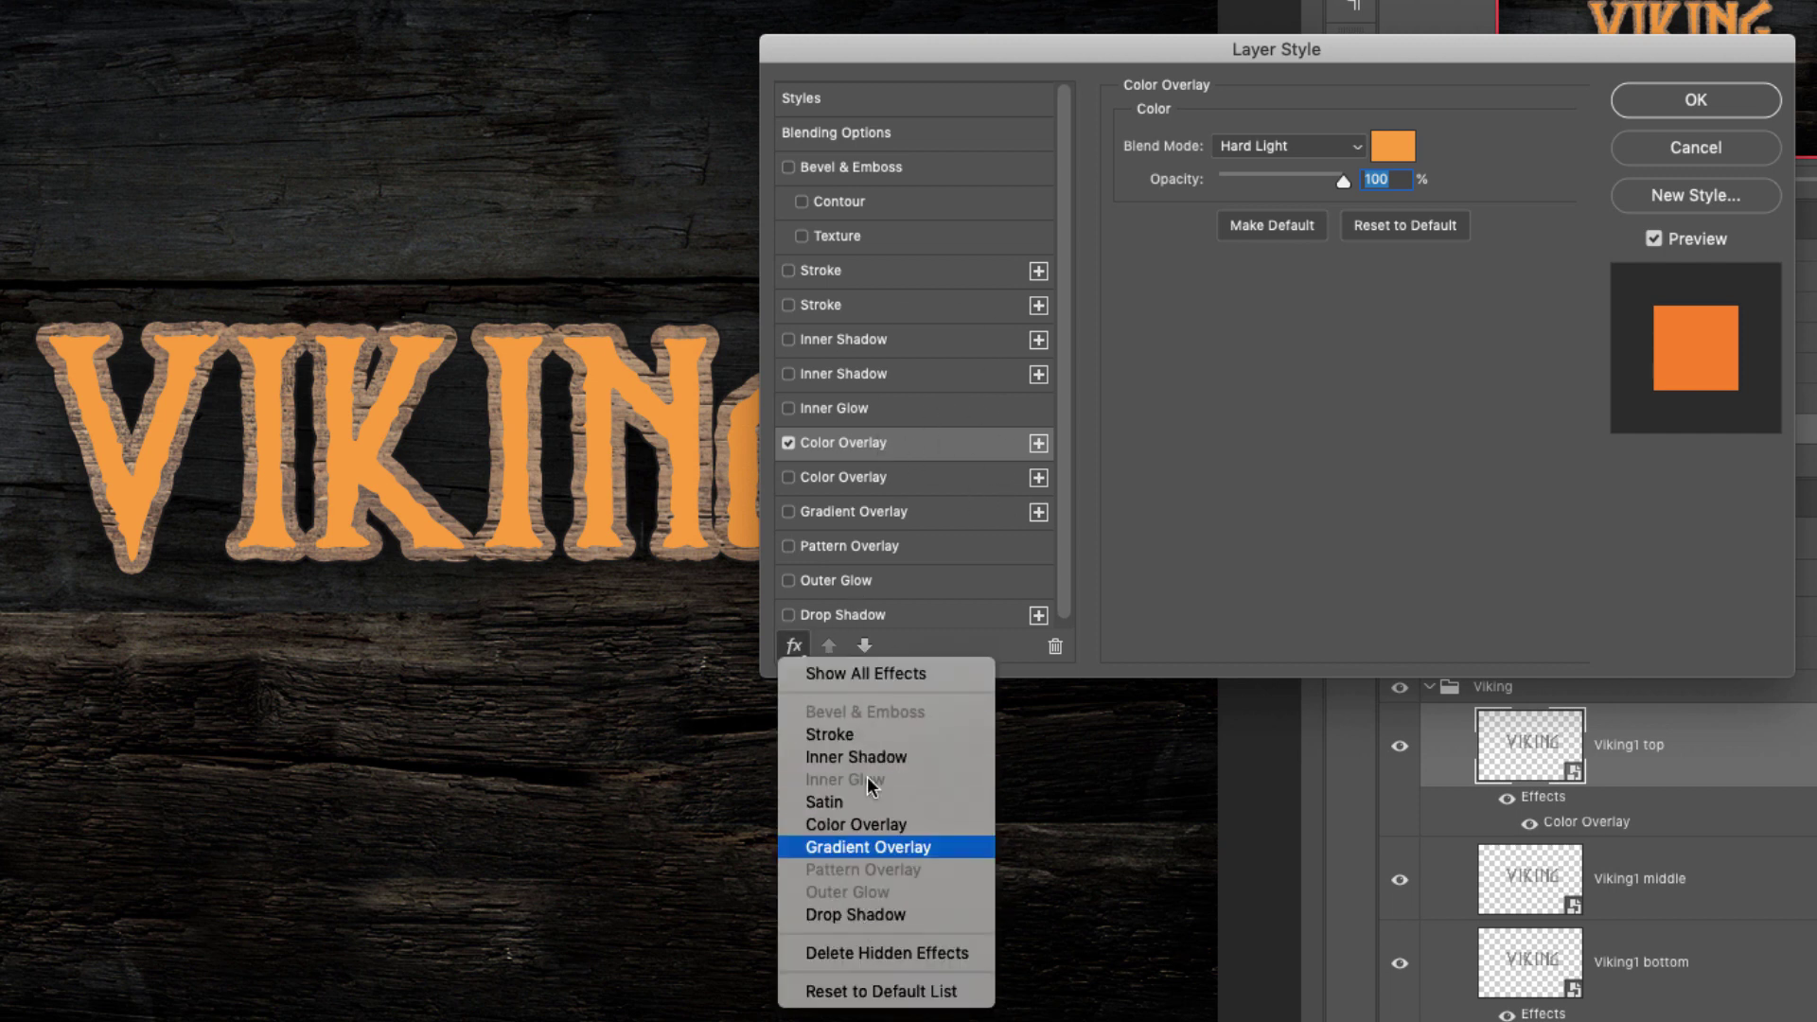
pyautogui.click(918, 454)
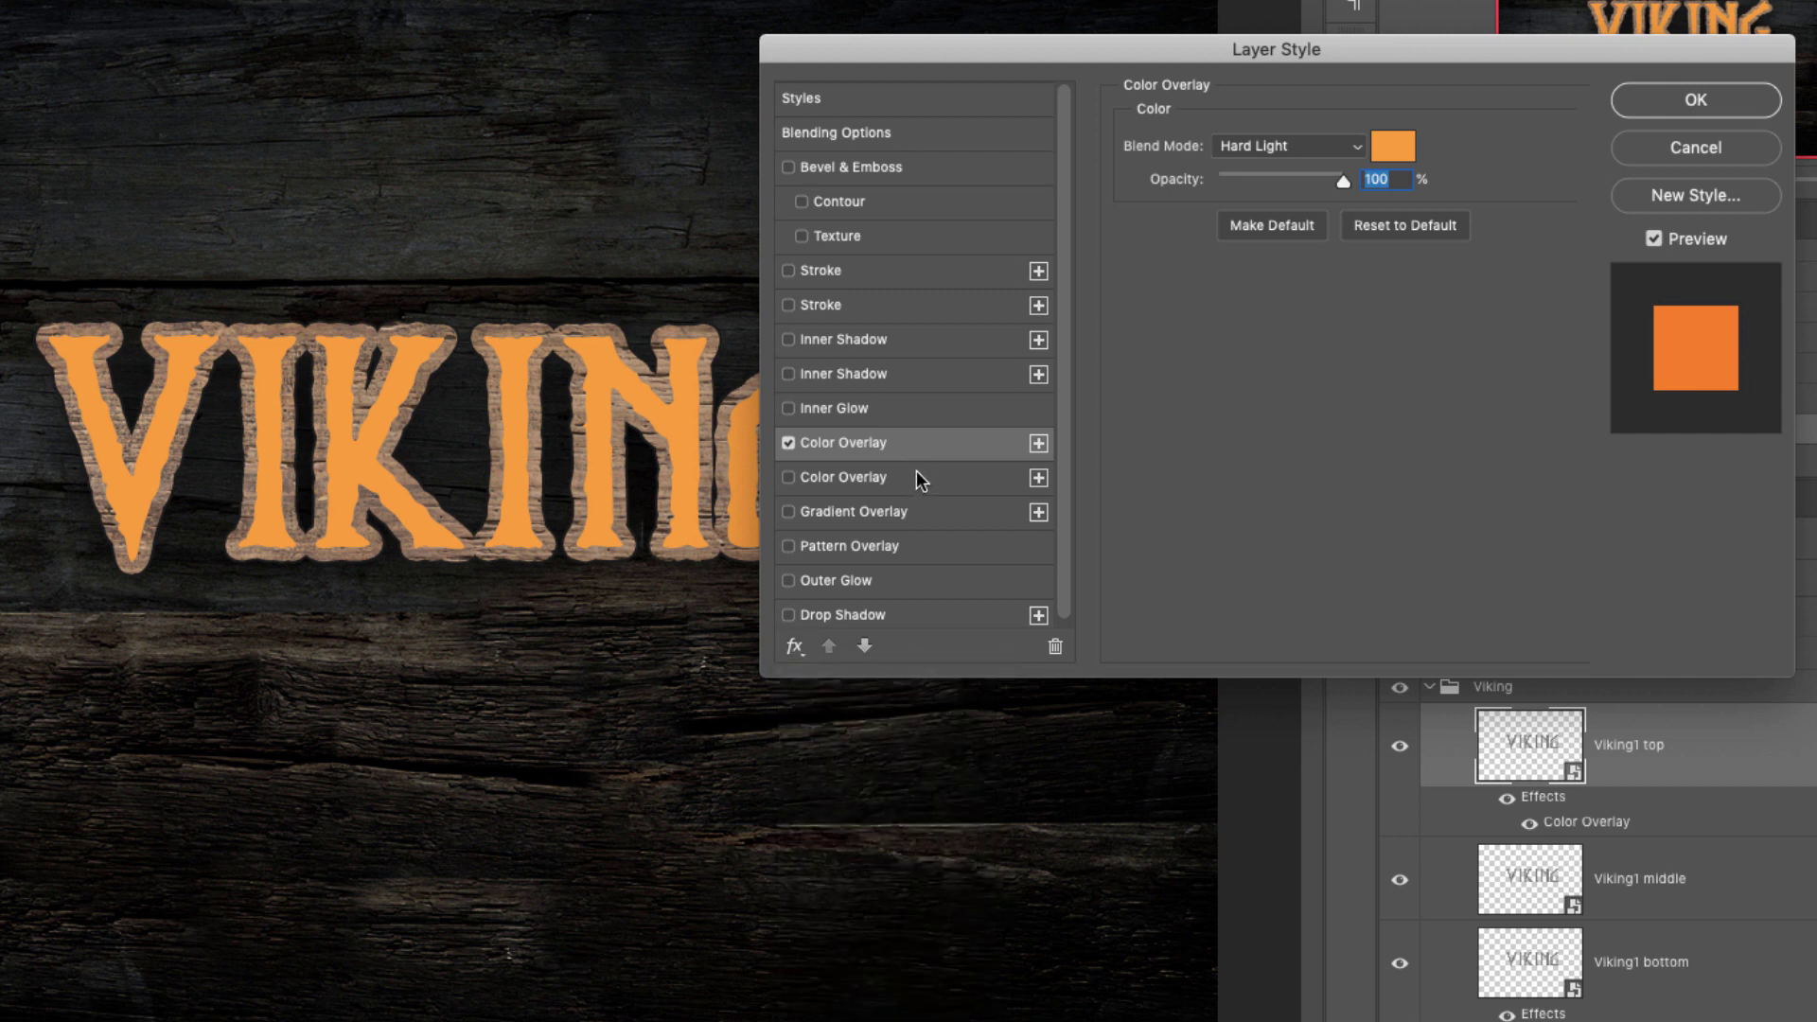
# Set the Viking1 top colour overlay's blend mode to Overlay and its colour to #B8EBEF
pyautogui.click(1264, 144)
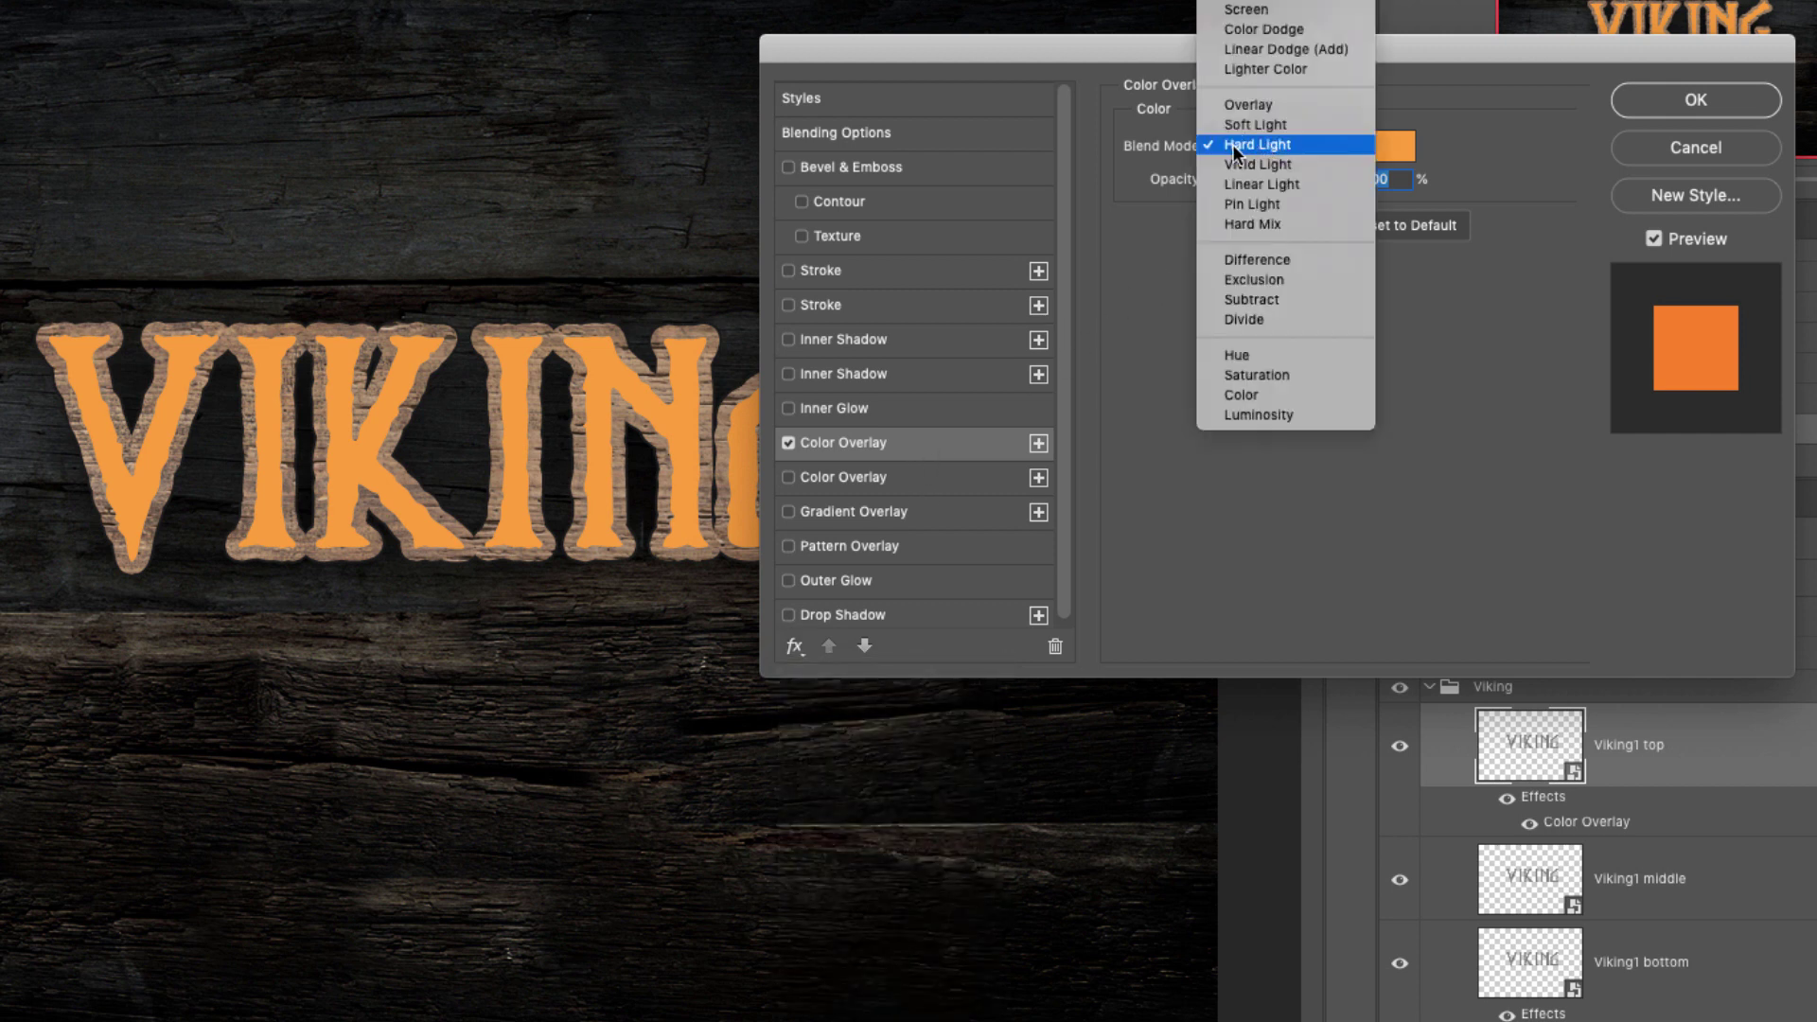
pyautogui.click(1265, 104)
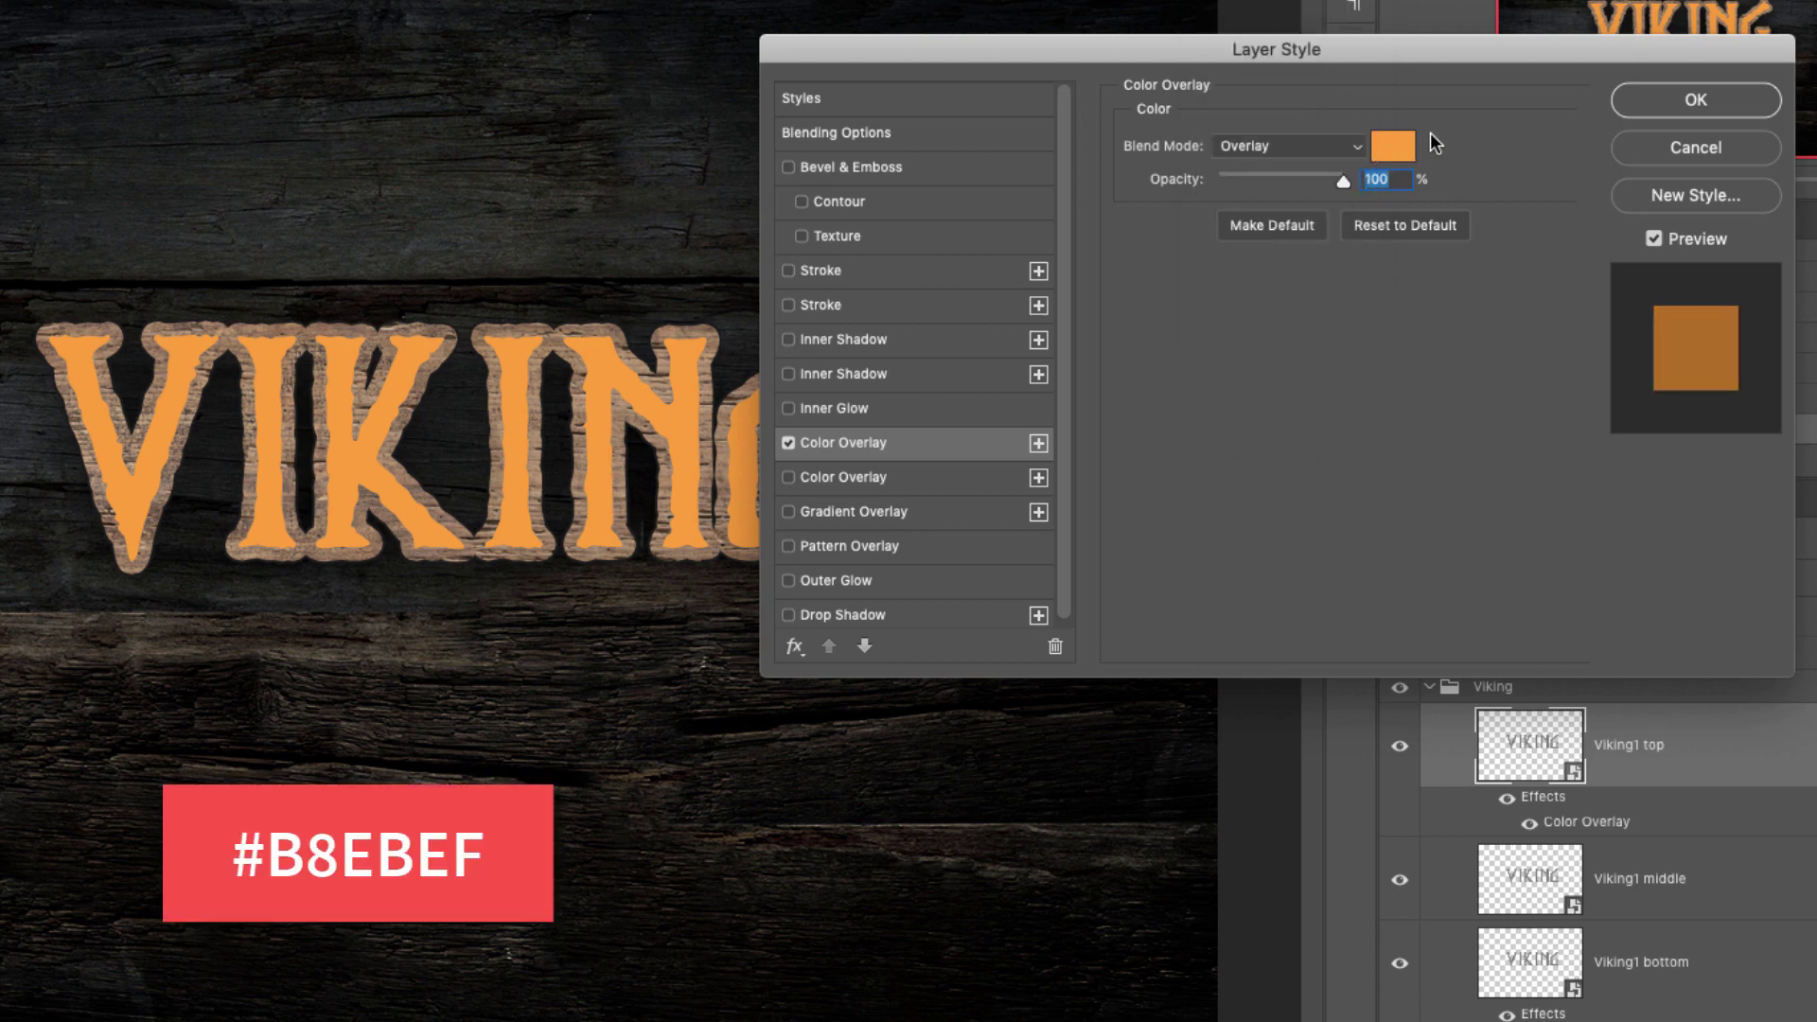
pyautogui.click(1373, 149)
pyautogui.write('B8EBEF')
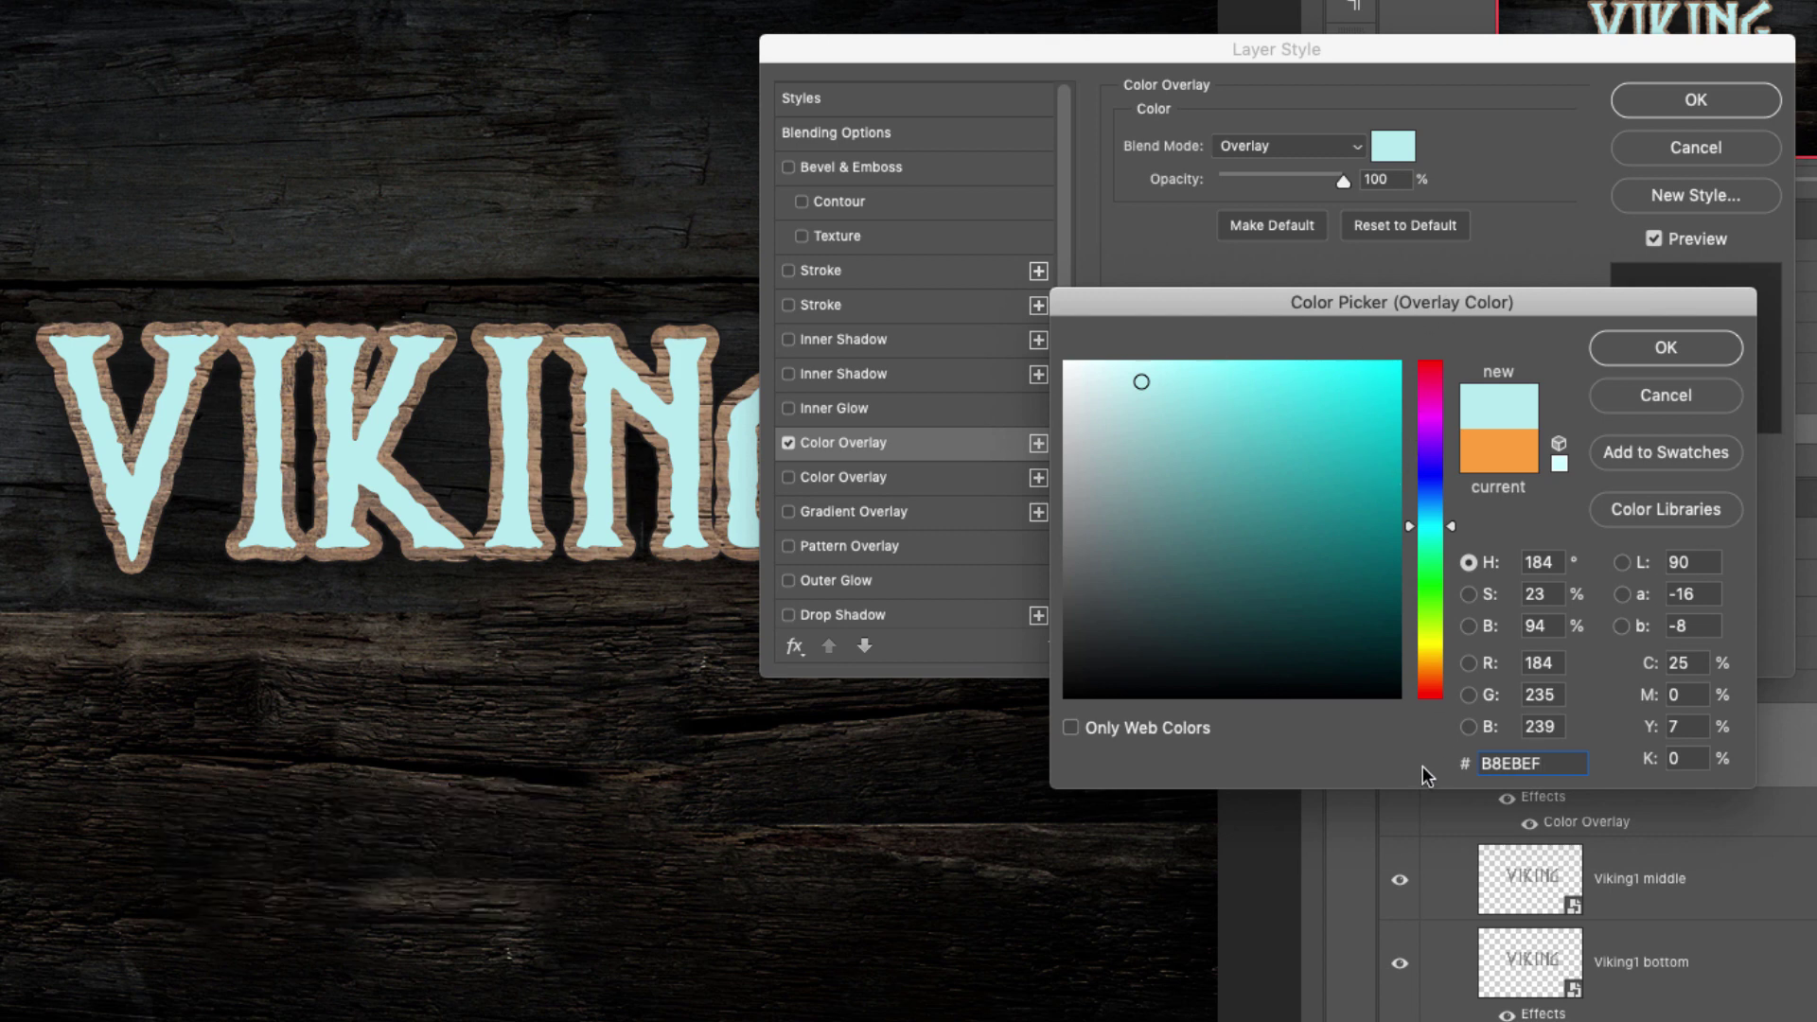
pyautogui.click(1673, 356)
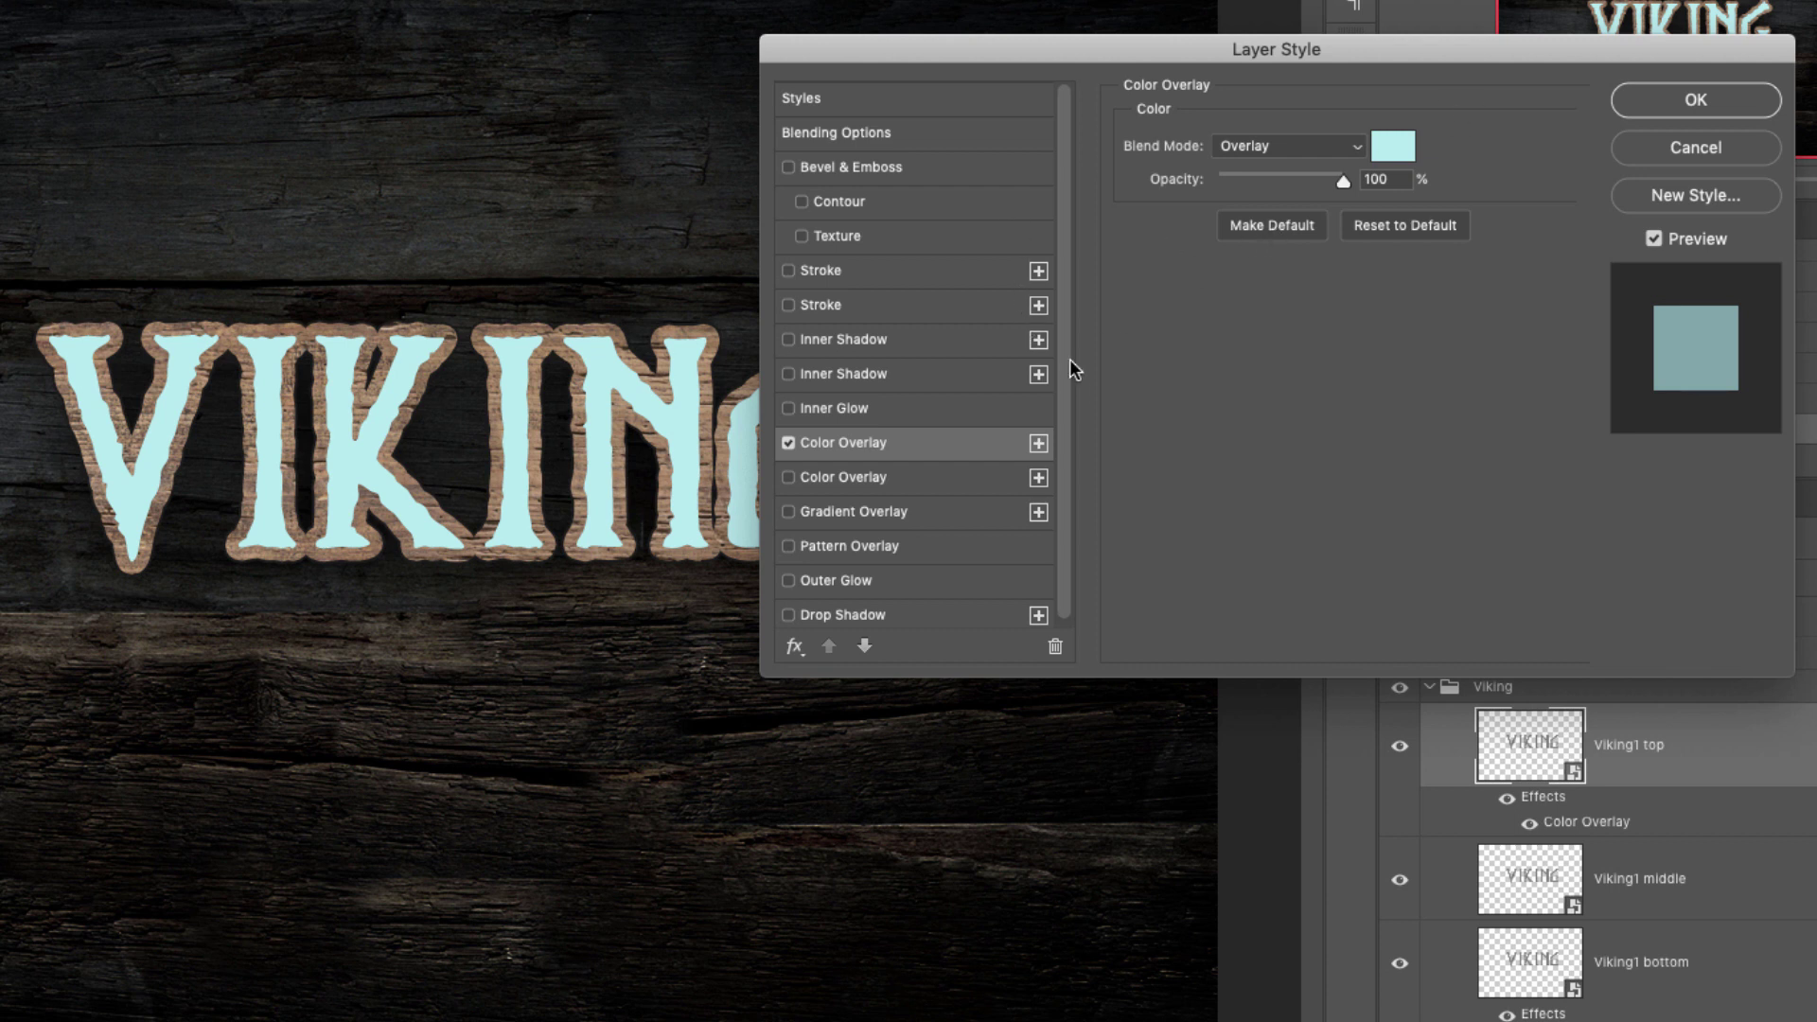
# Enable a Gradient Overlay on Viking1 top, restoring the default gradient presets and choosing Foreground to Transparent
pyautogui.click(863, 509)
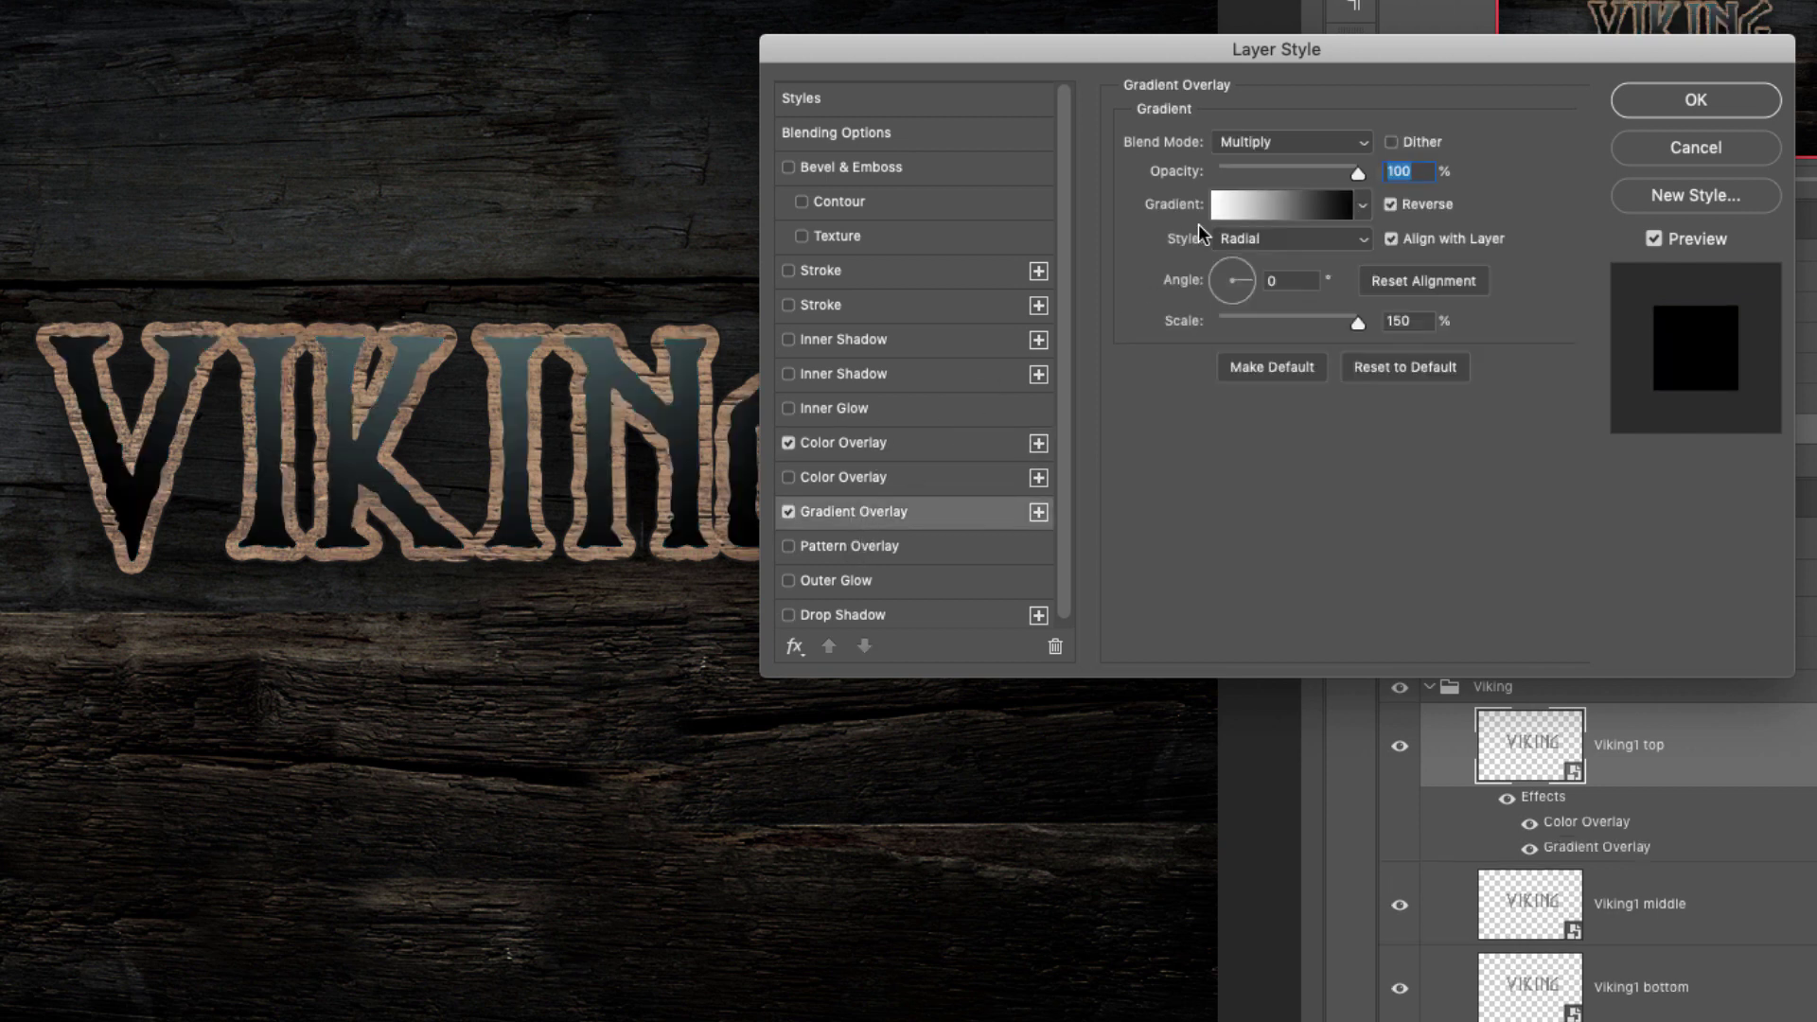
pyautogui.click(1292, 144)
pyautogui.click(1319, 167)
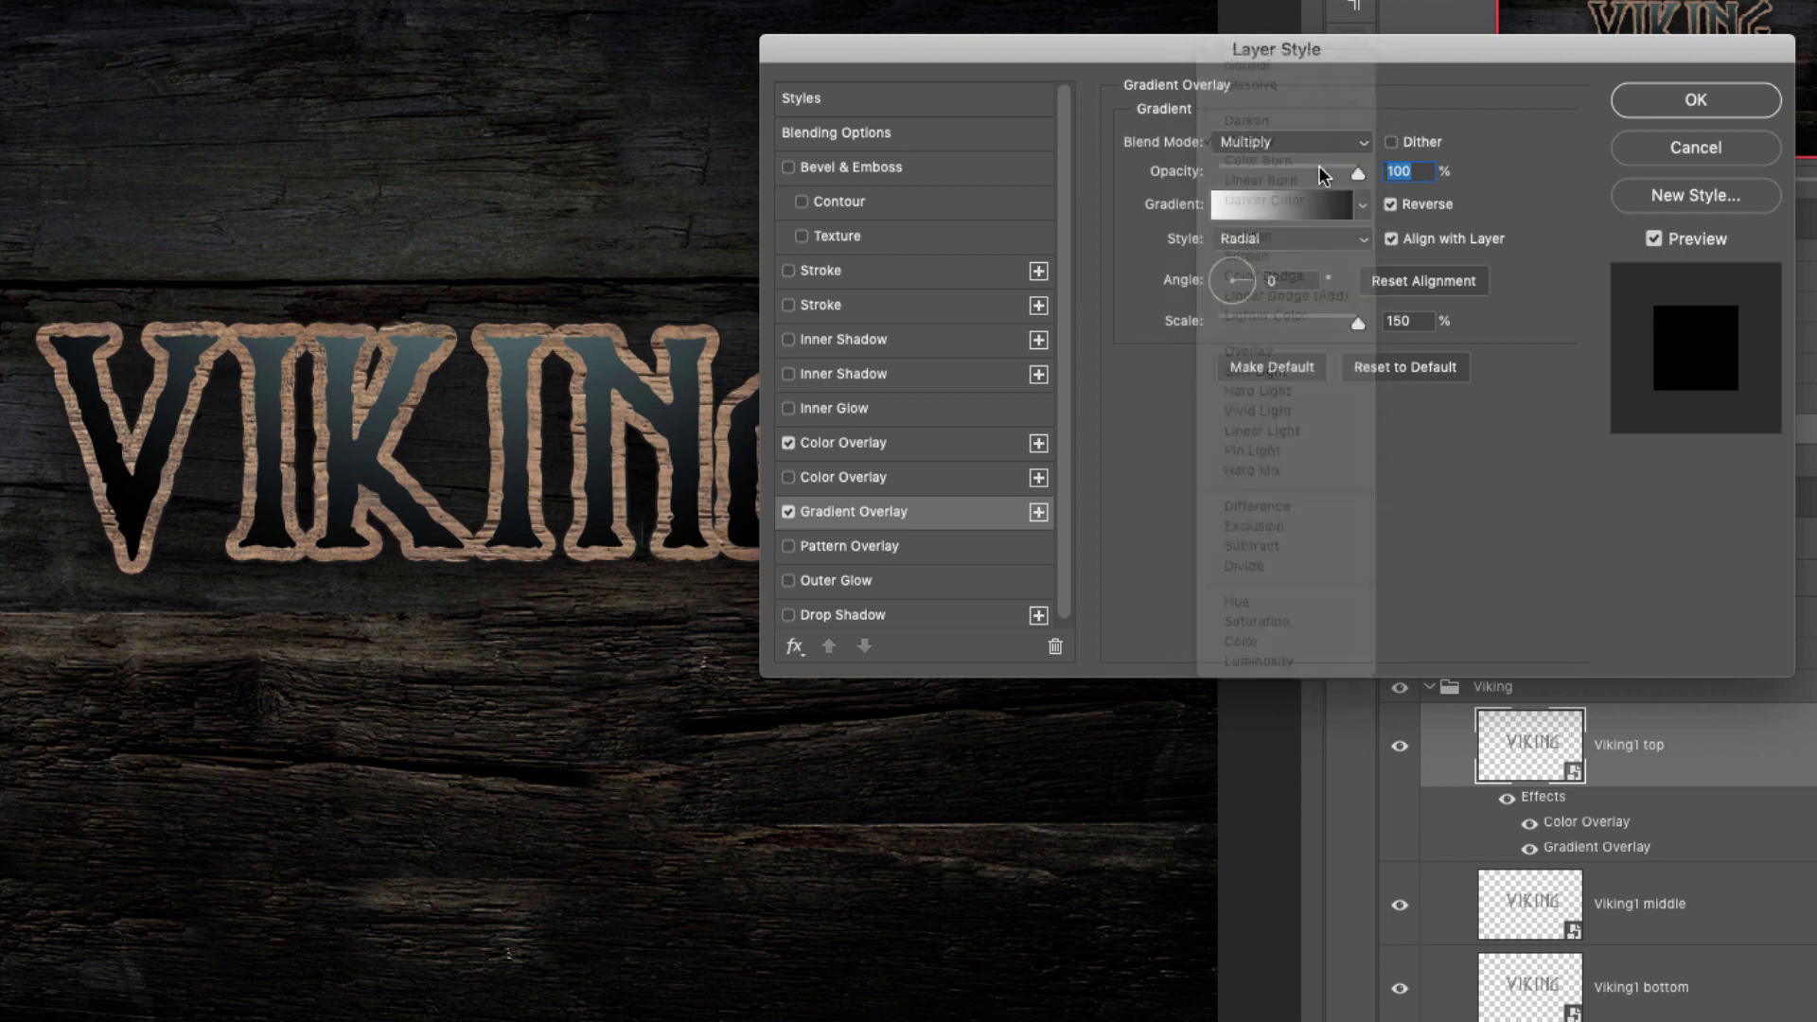
pyautogui.click(1303, 206)
pyautogui.click(1399, 277)
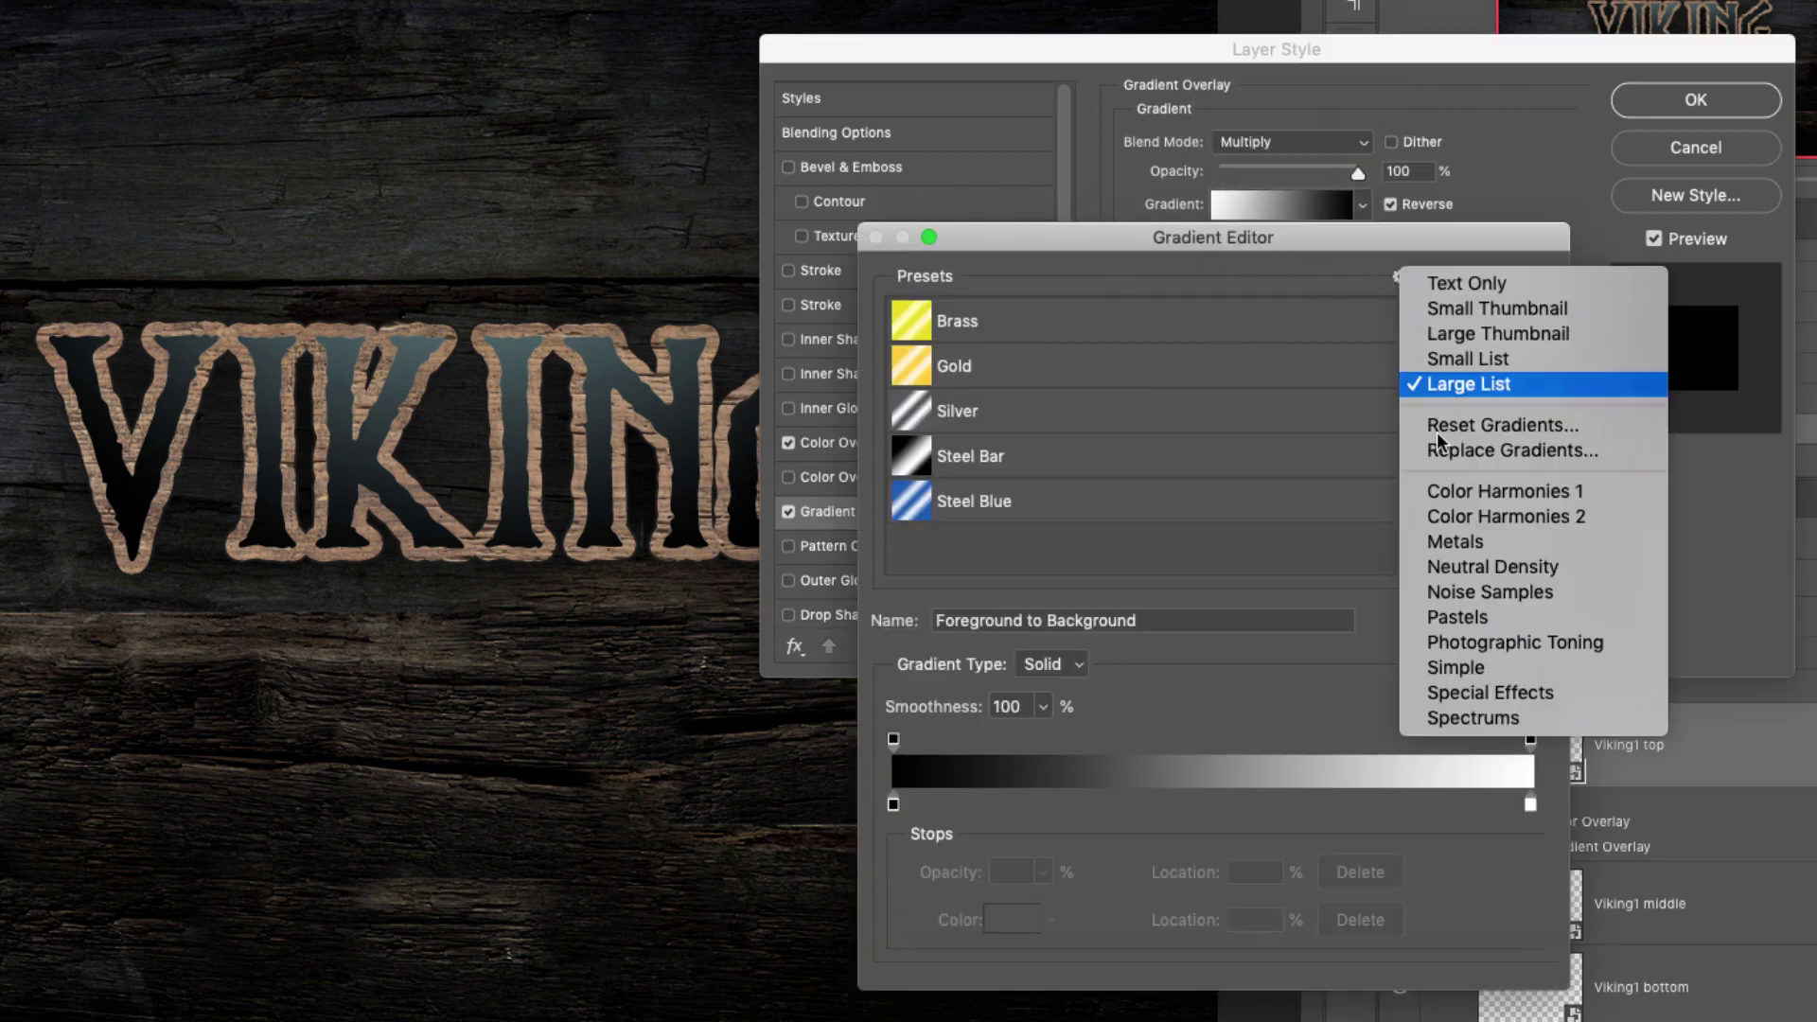
pyautogui.click(1482, 433)
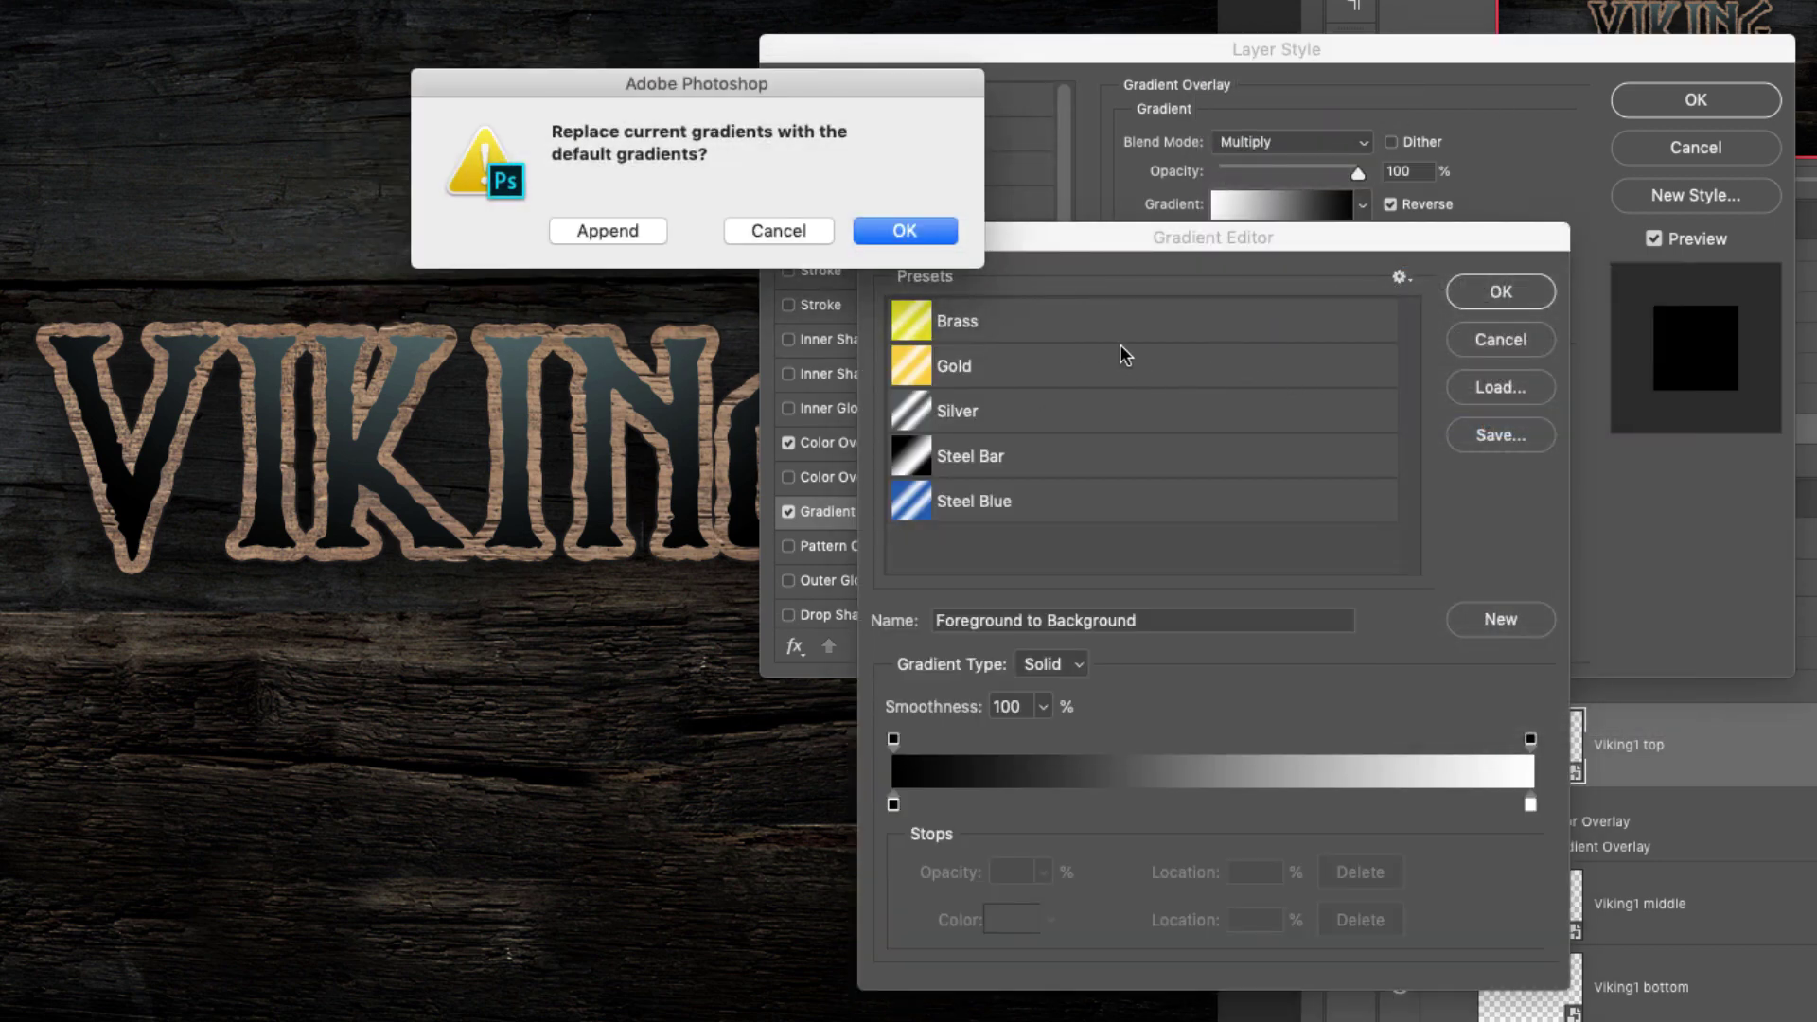
pyautogui.click(914, 228)
pyautogui.click(1050, 364)
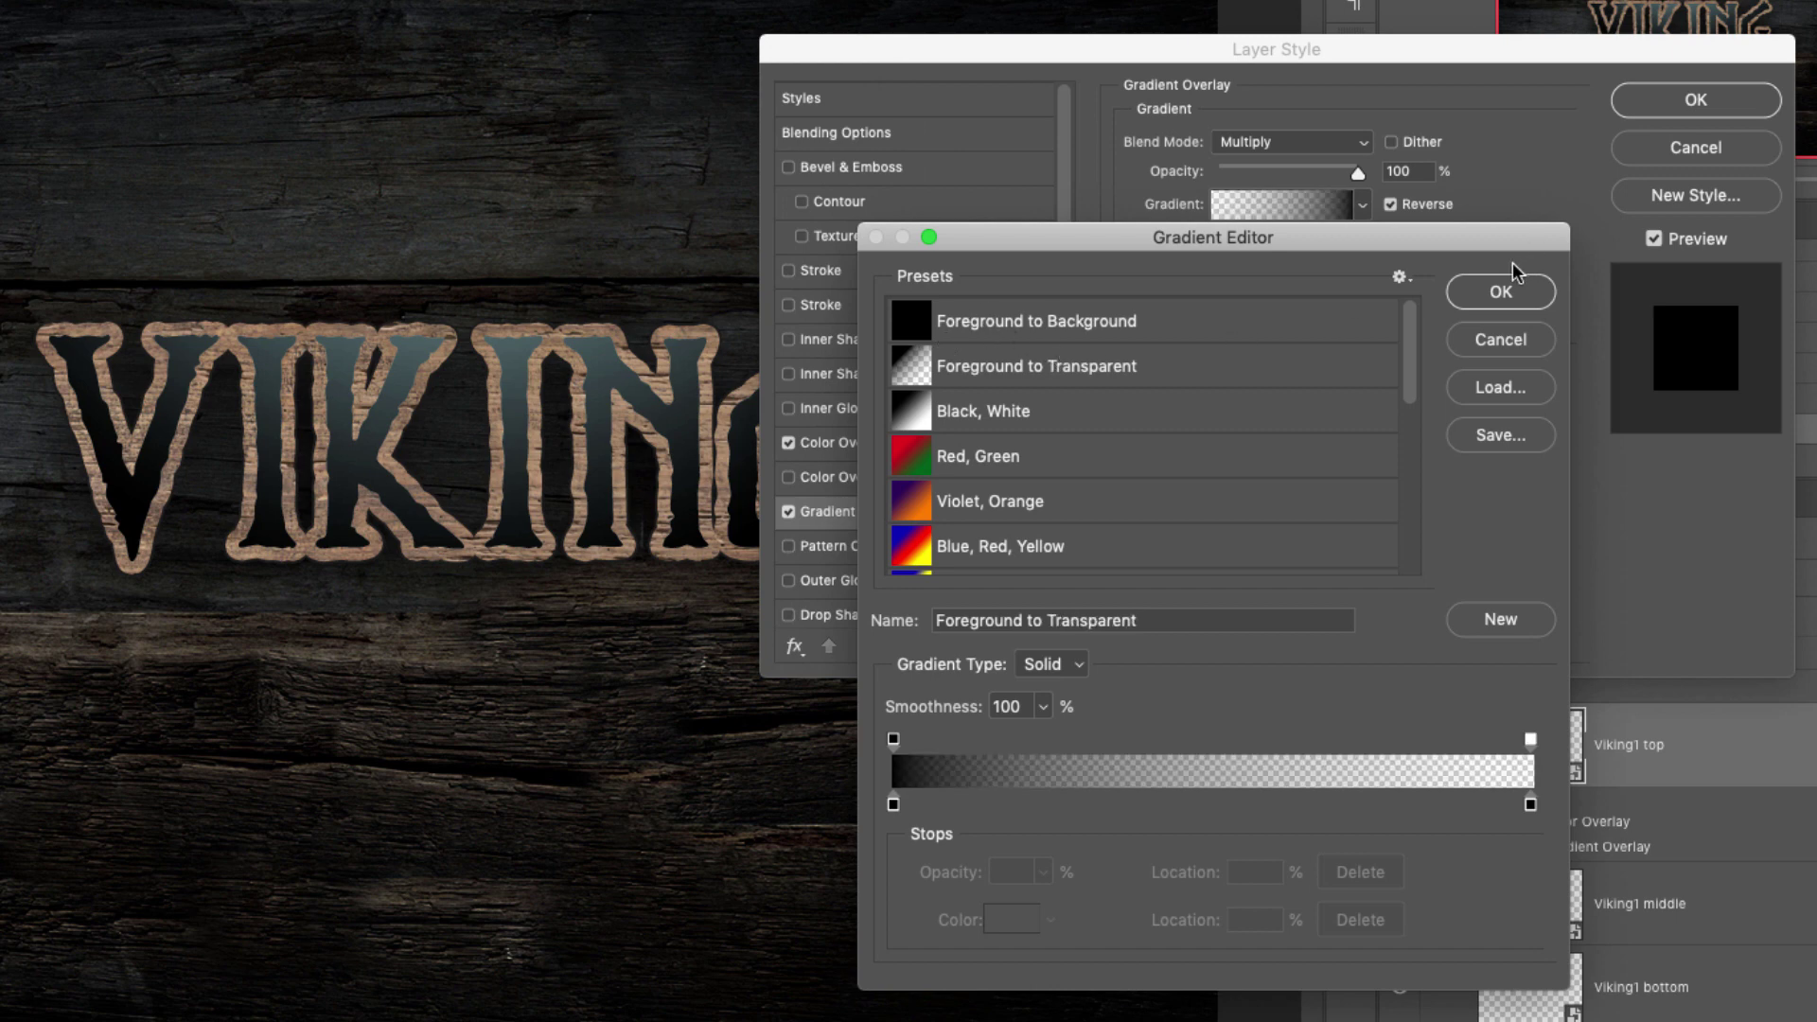
pyautogui.click(1505, 289)
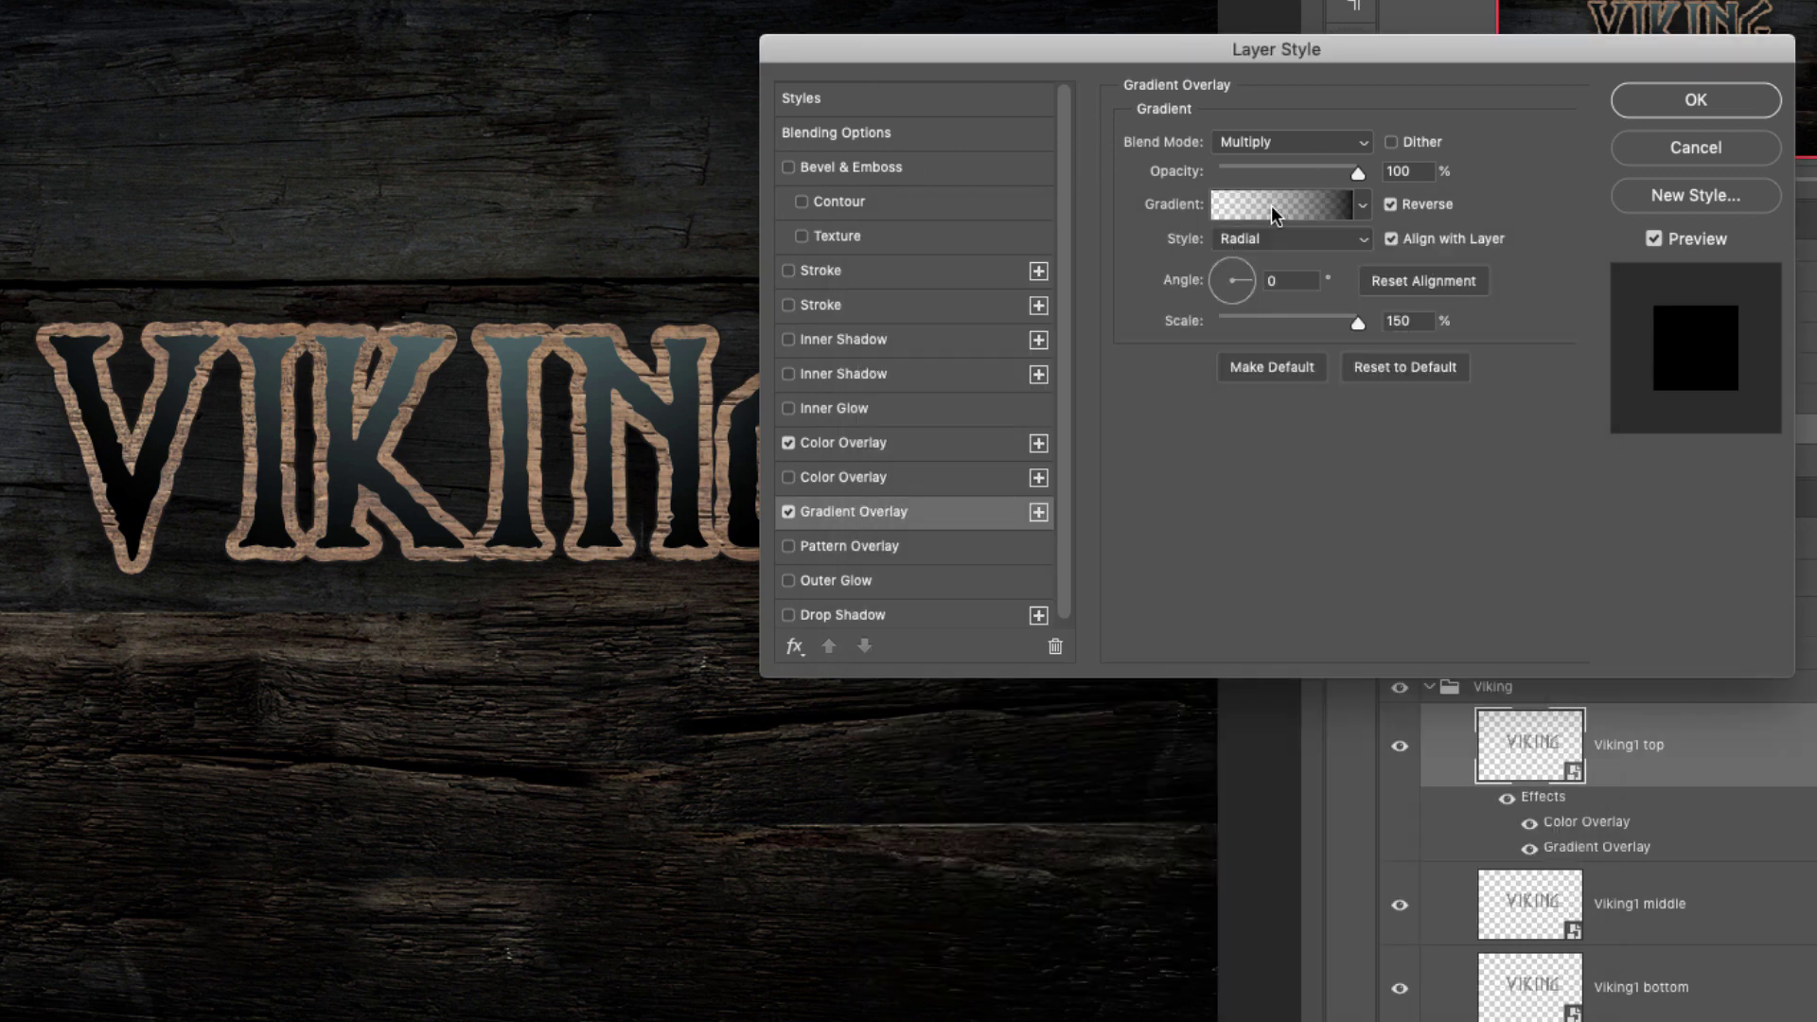
# Set the gradient overlay's blend mode to Vivid Light, its opacity to 36% and its scale to 90%
pyautogui.click(1257, 144)
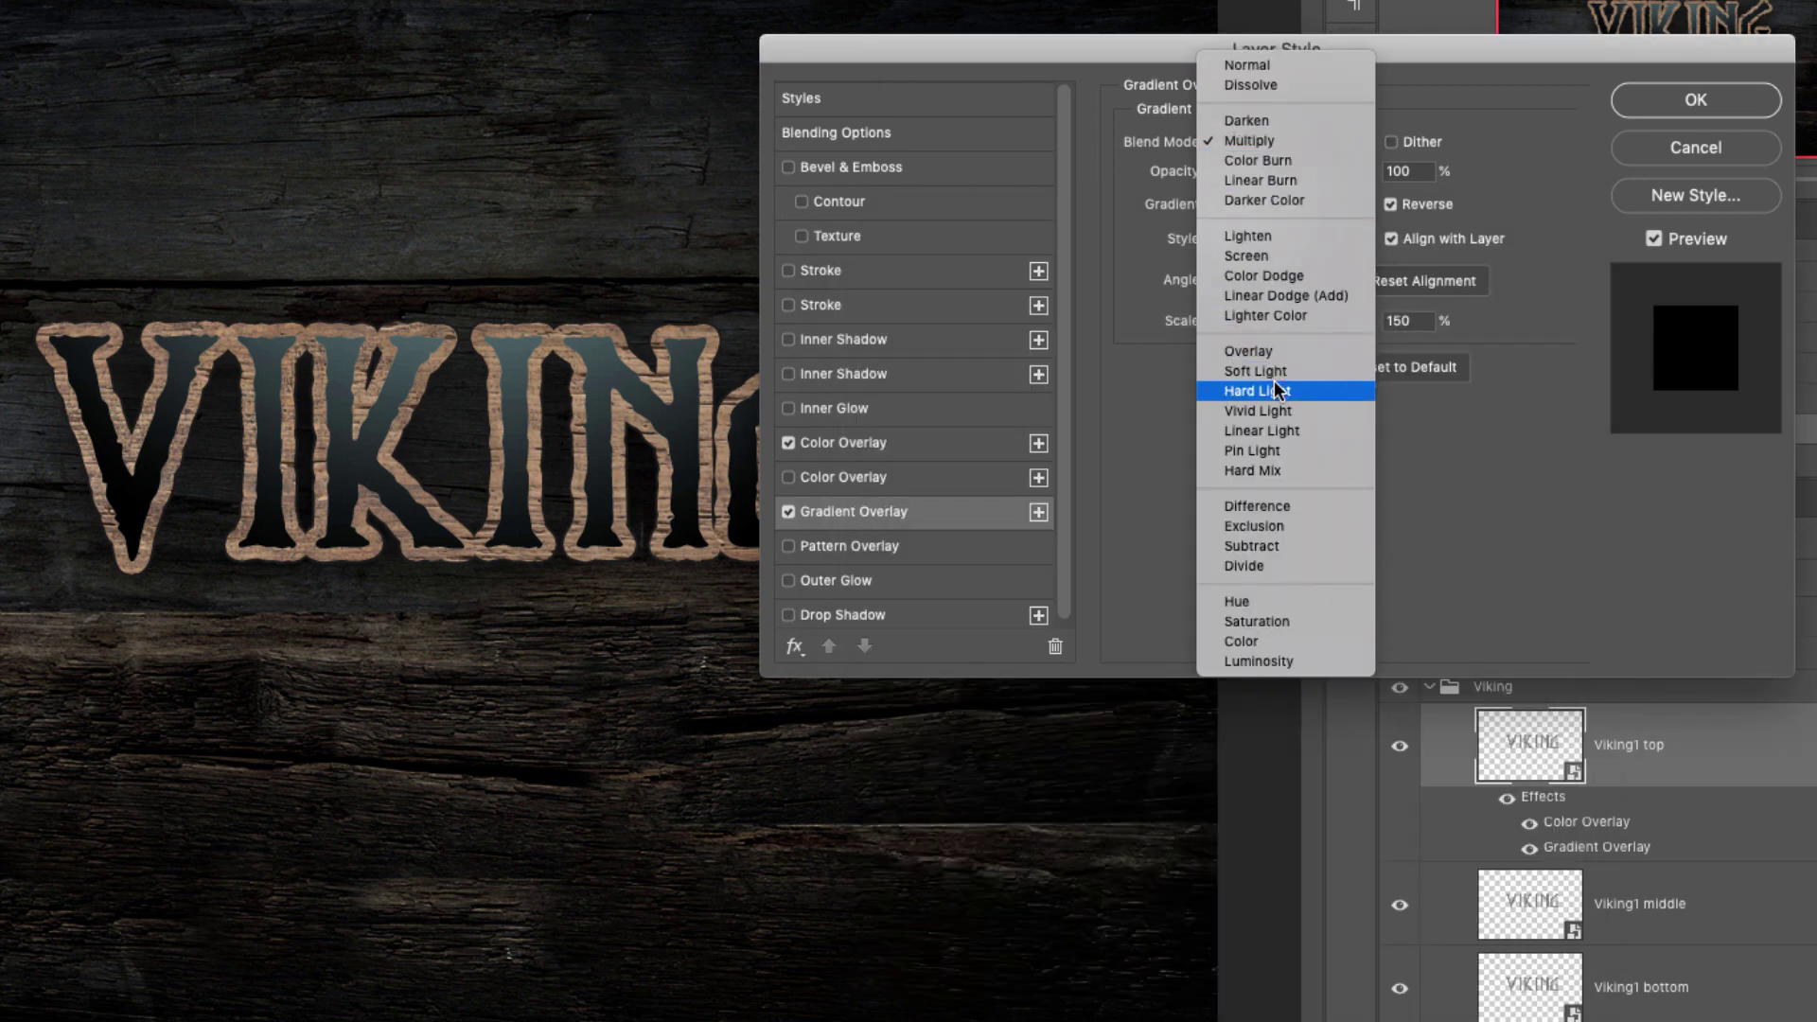
pyautogui.click(1275, 409)
pyautogui.click(1356, 171)
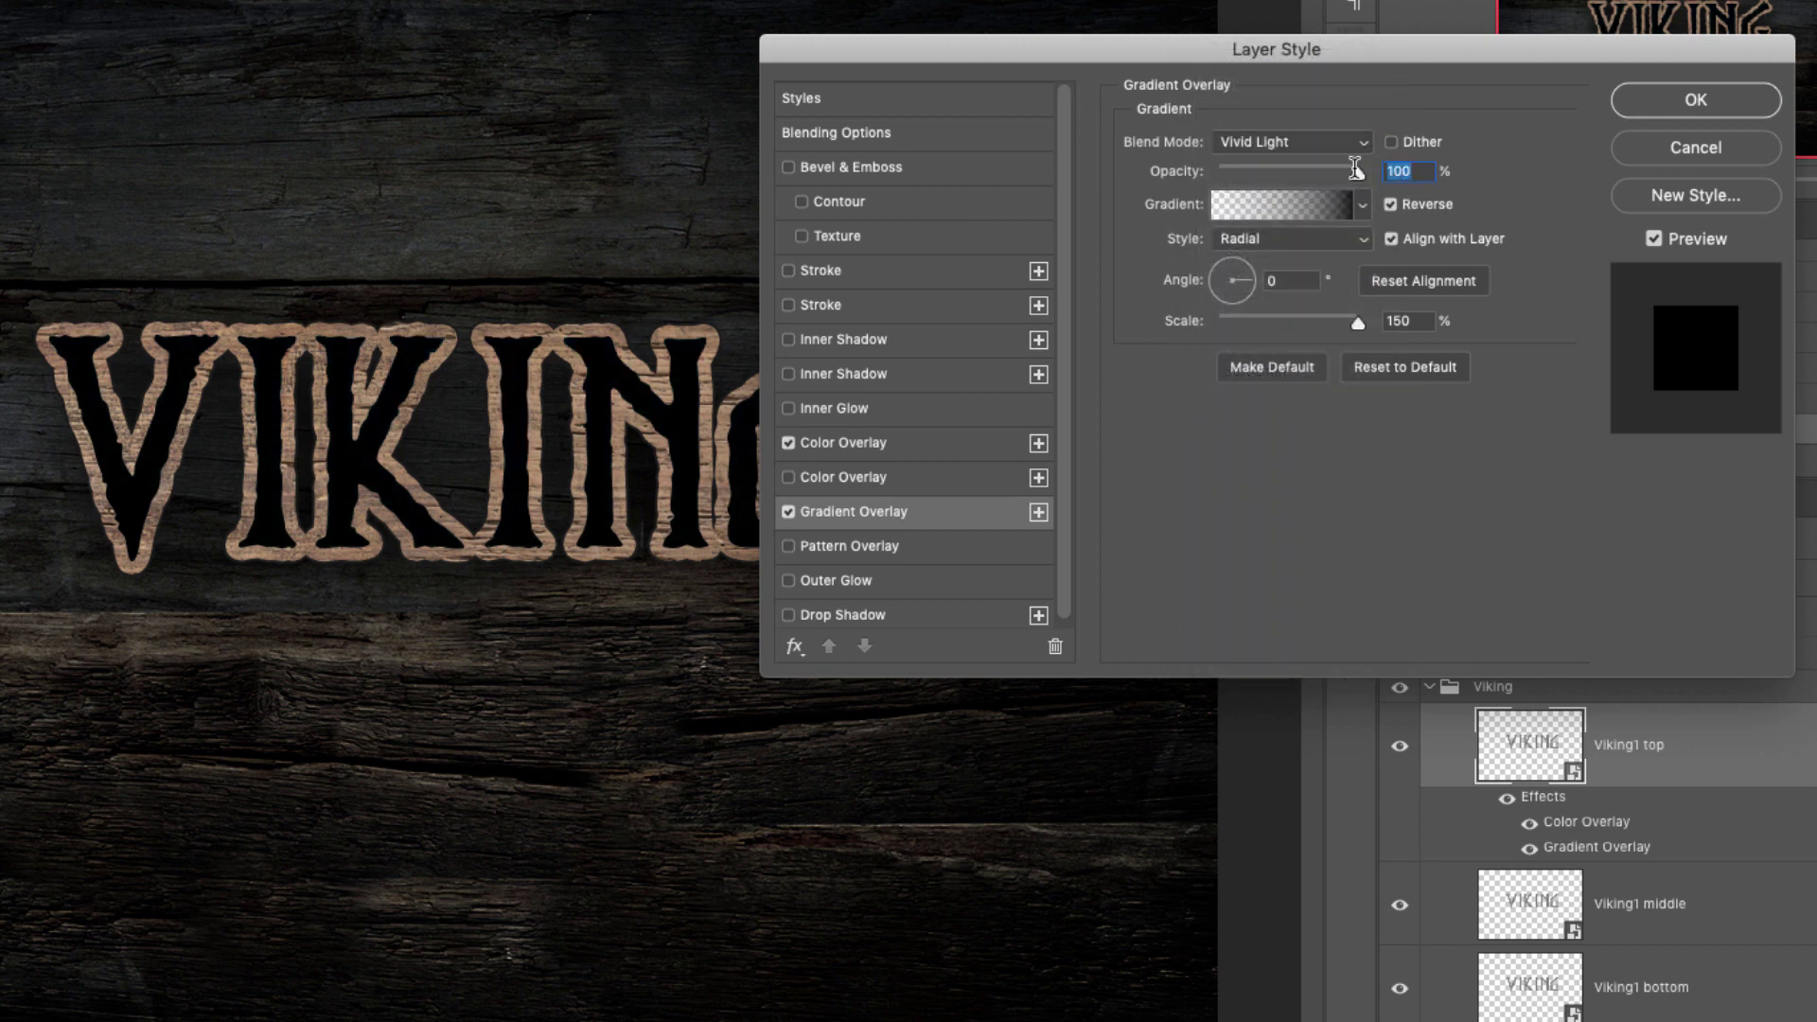
pyautogui.write('36')
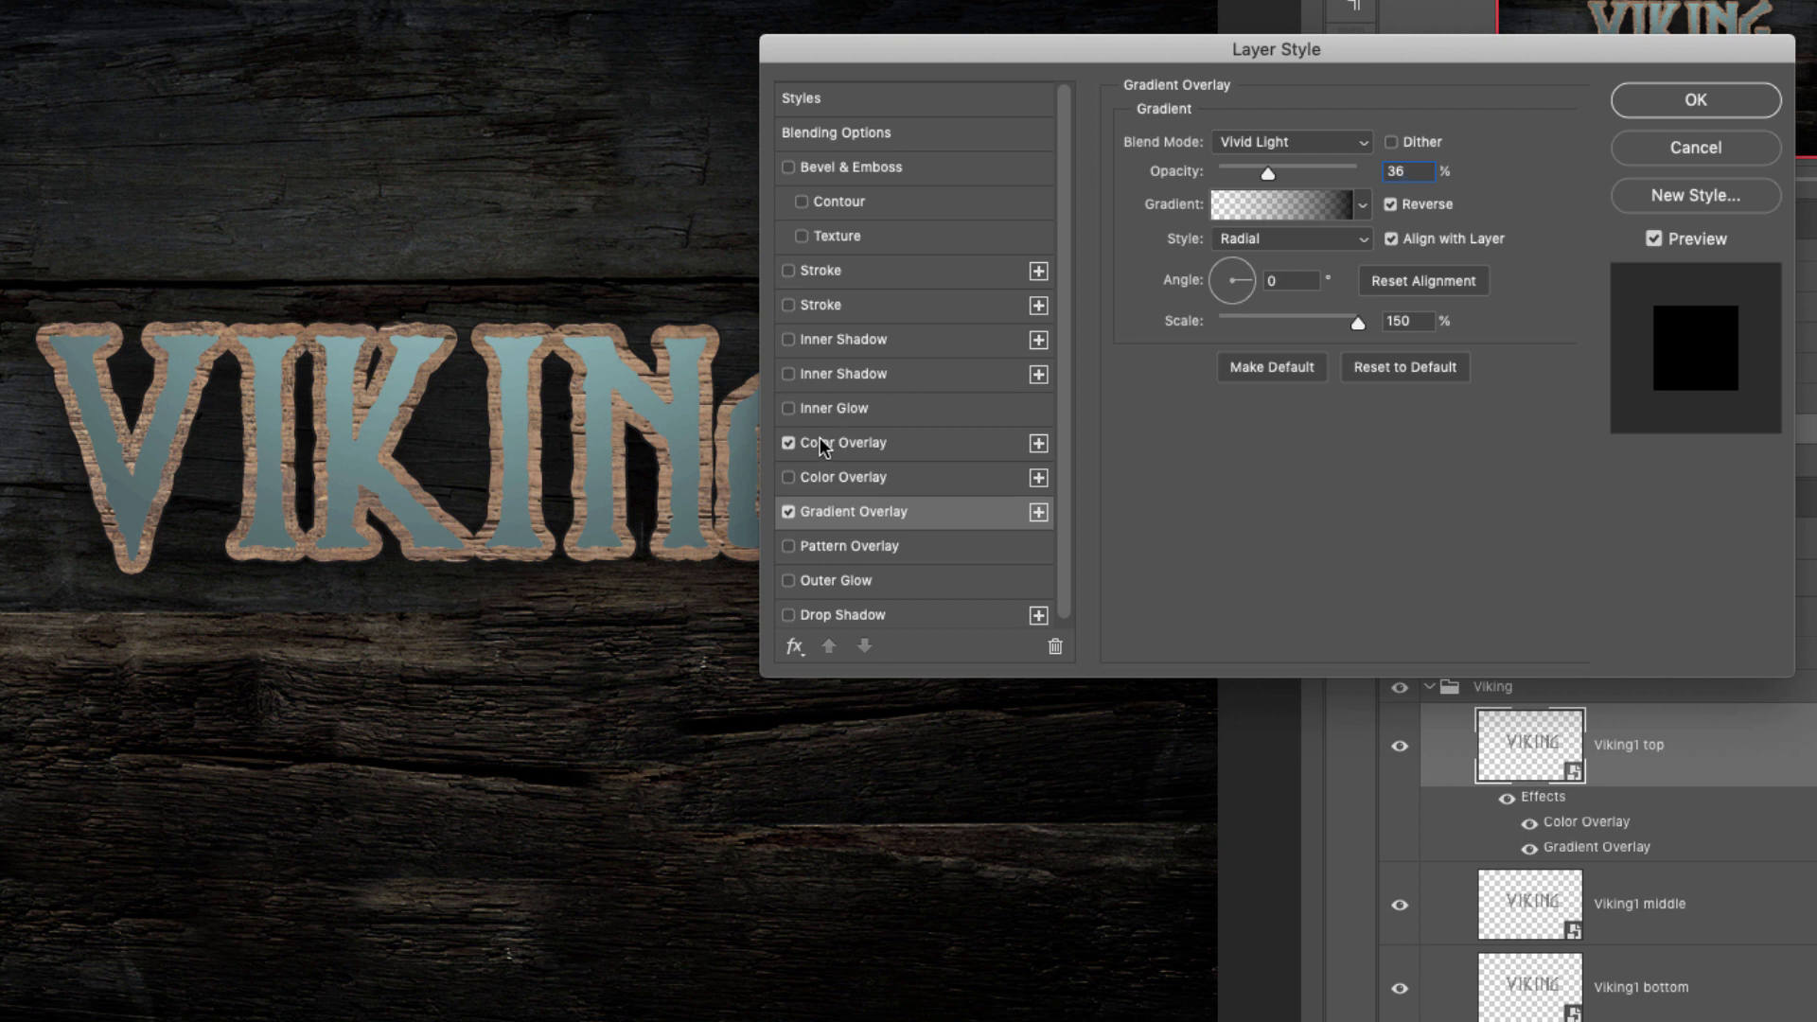
pyautogui.click(1396, 321)
pyautogui.write('90')
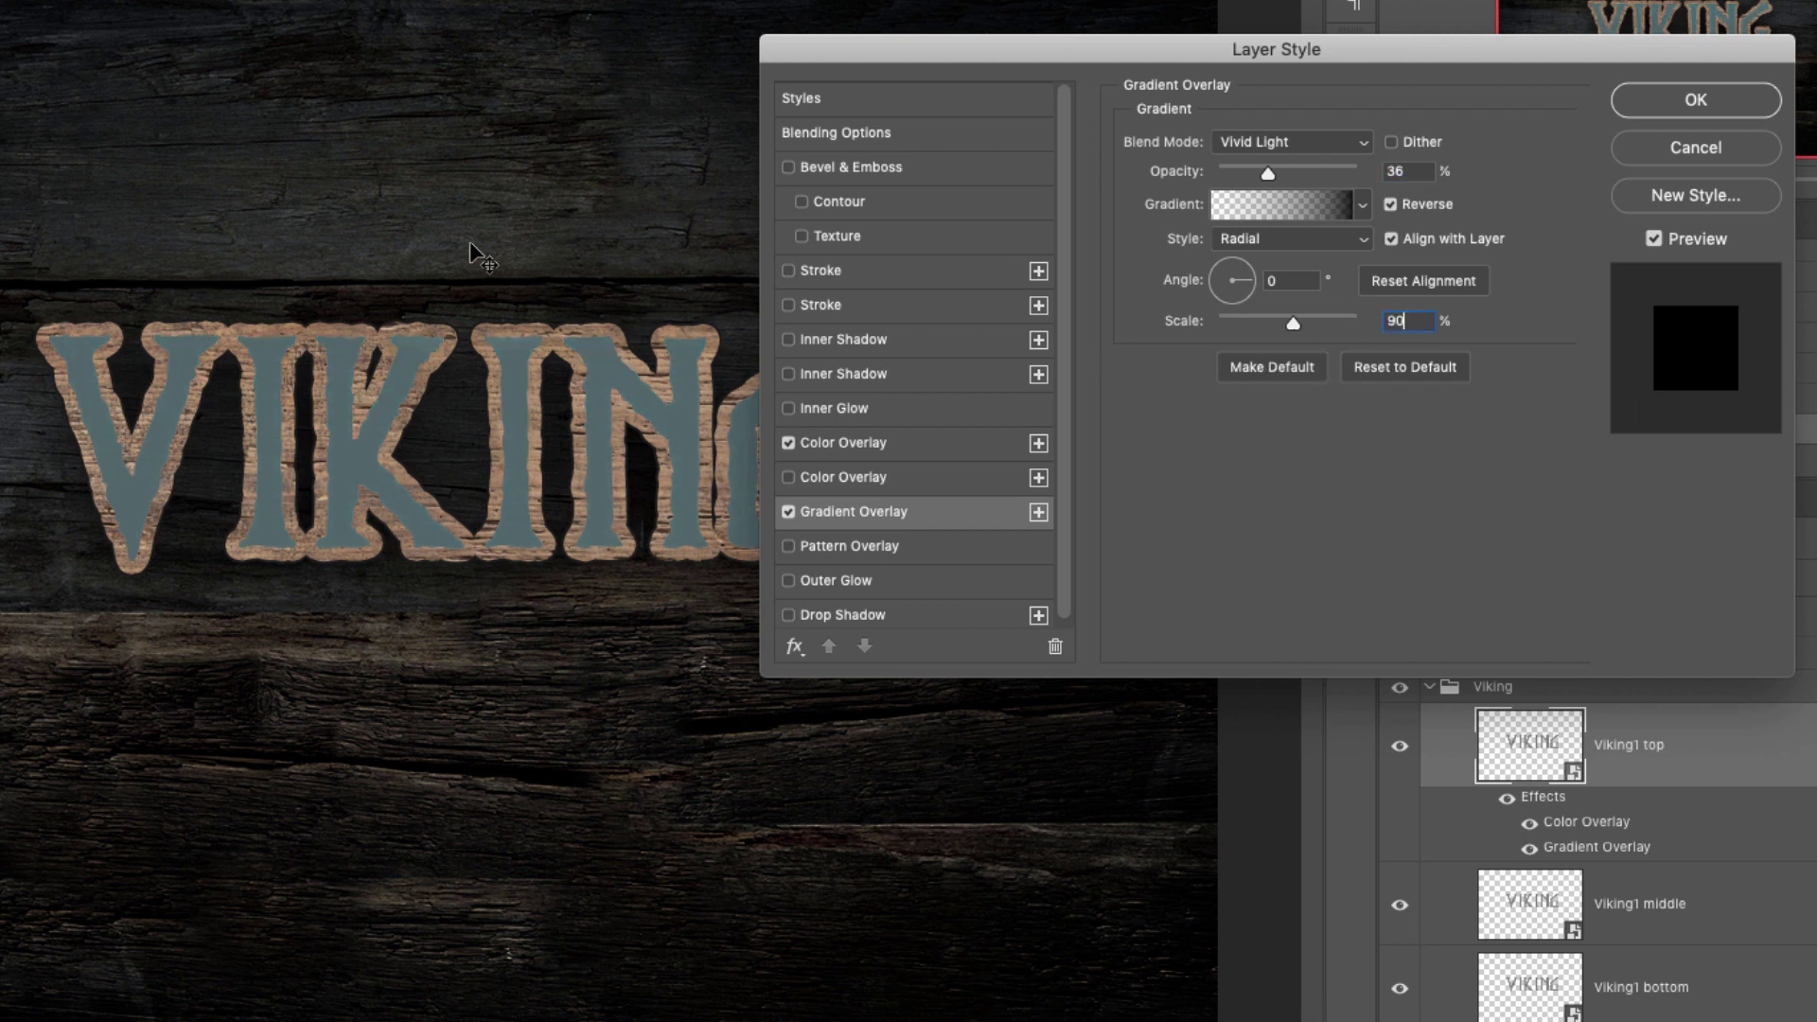
# Change the gradient overlay to Linear at a -90° angle and shift it downward over the VIKING letters
pyautogui.moveTo(470, 246); pyautogui.dragTo(390, 647)
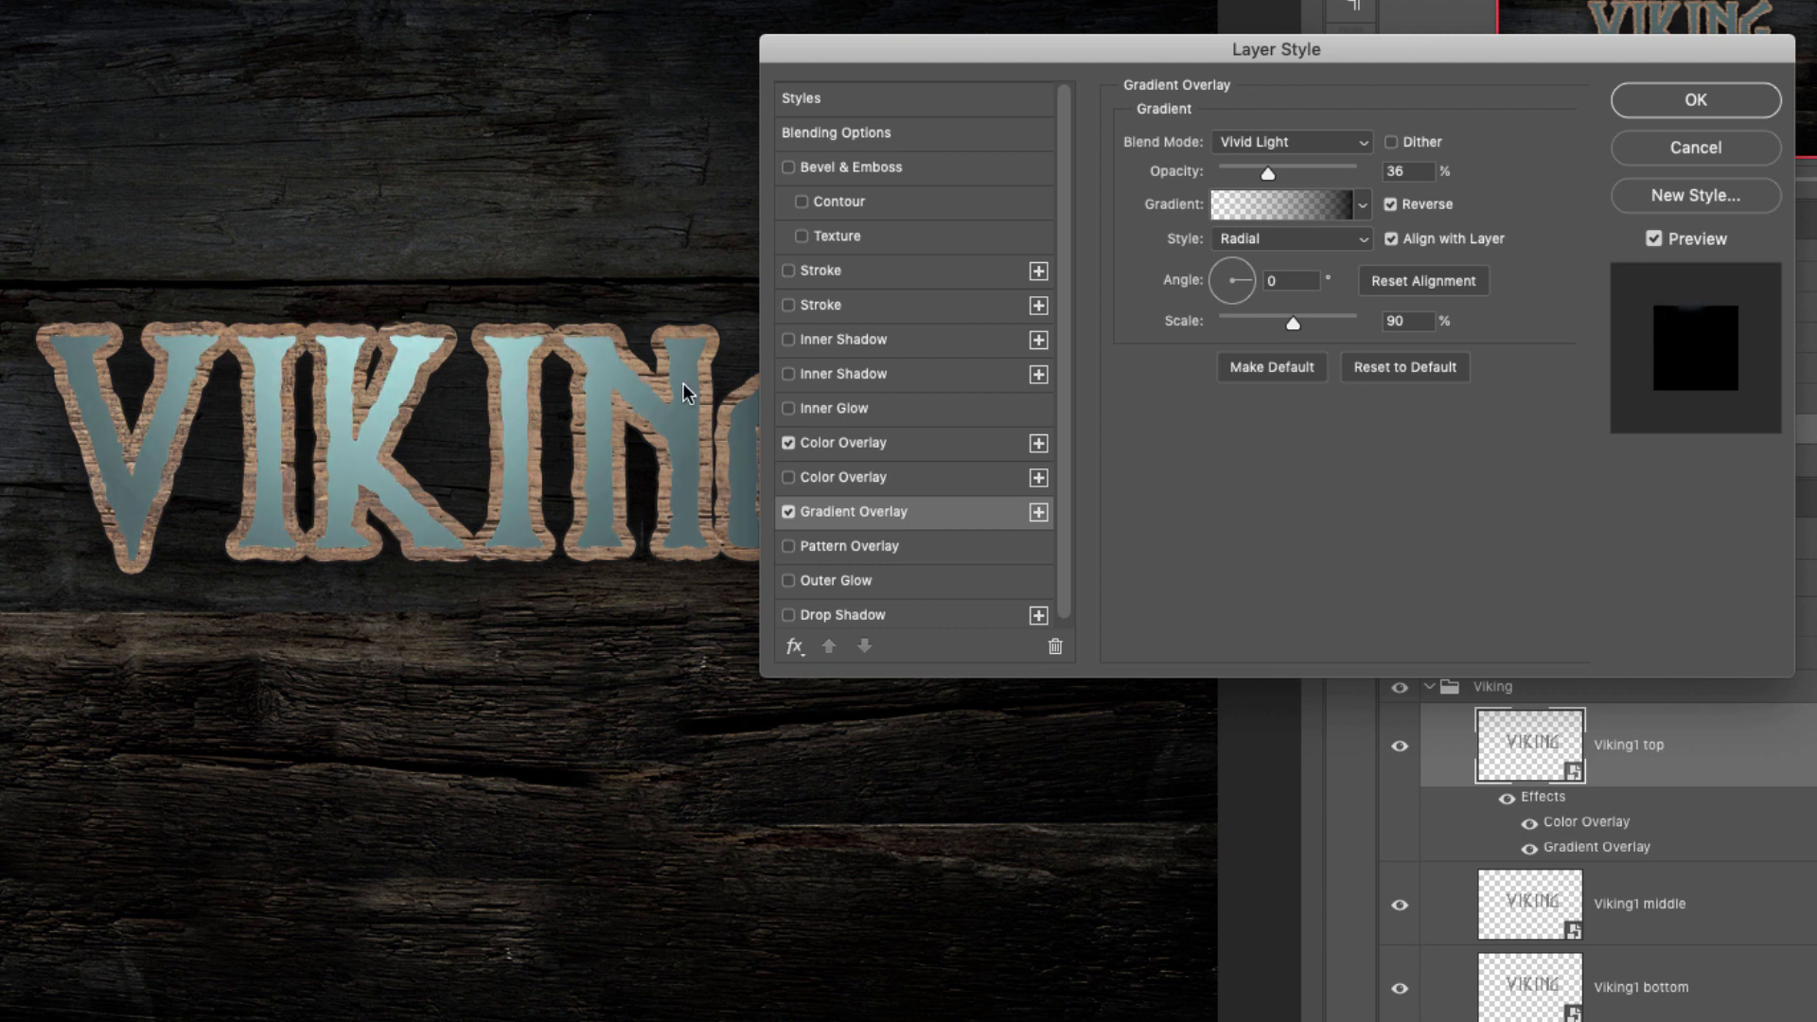
pyautogui.click(1247, 241)
pyautogui.click(1256, 218)
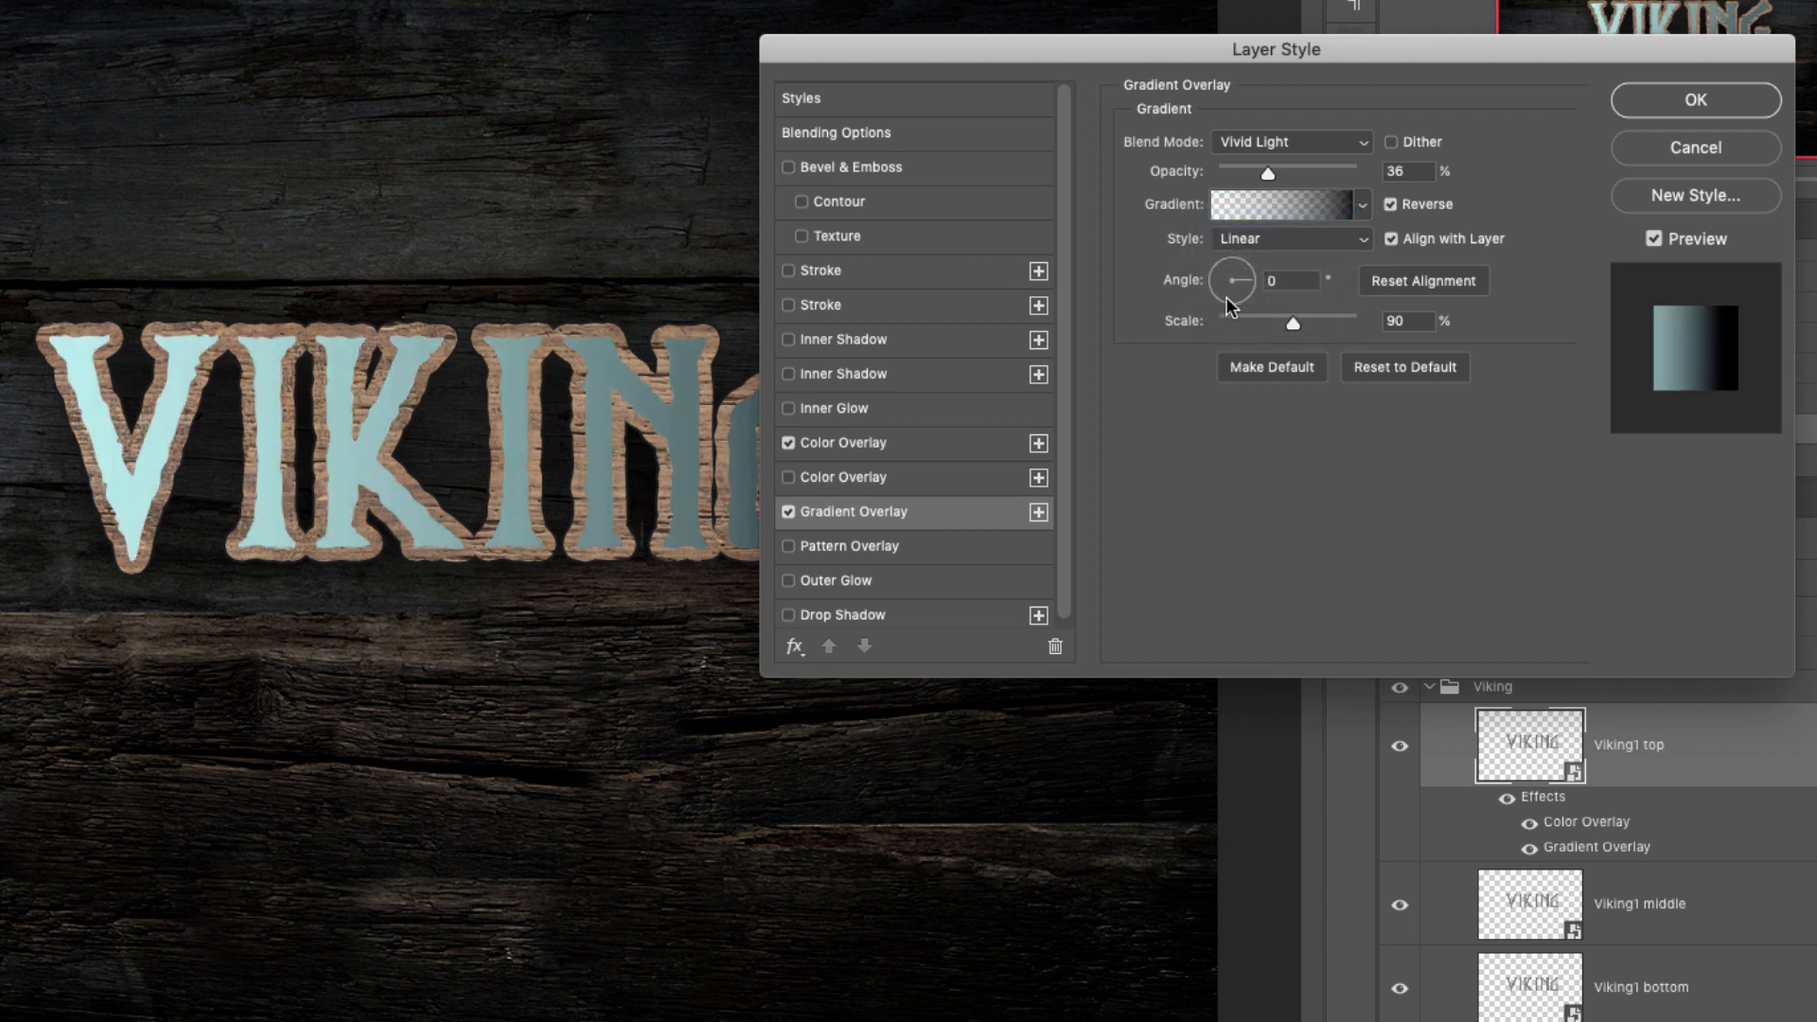
pyautogui.moveTo(1230, 301); pyautogui.dragTo(1238, 346)
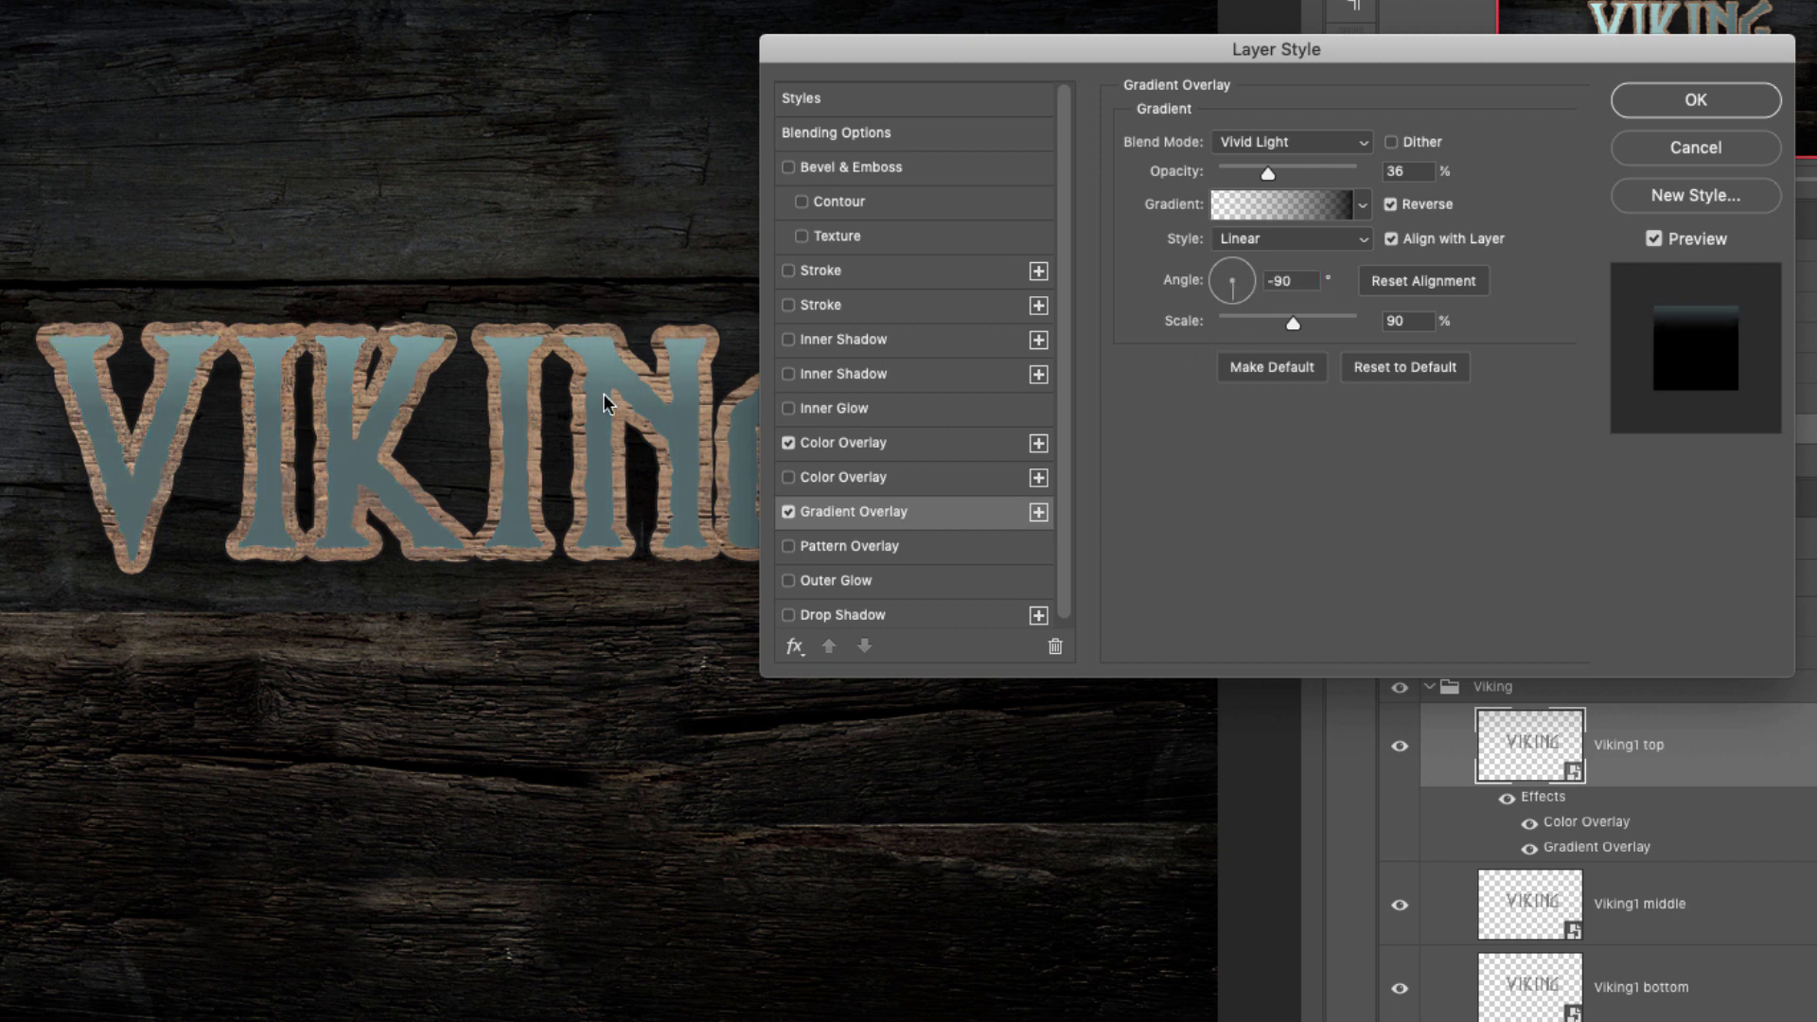
pyautogui.moveTo(608, 405); pyautogui.dragTo(609, 470)
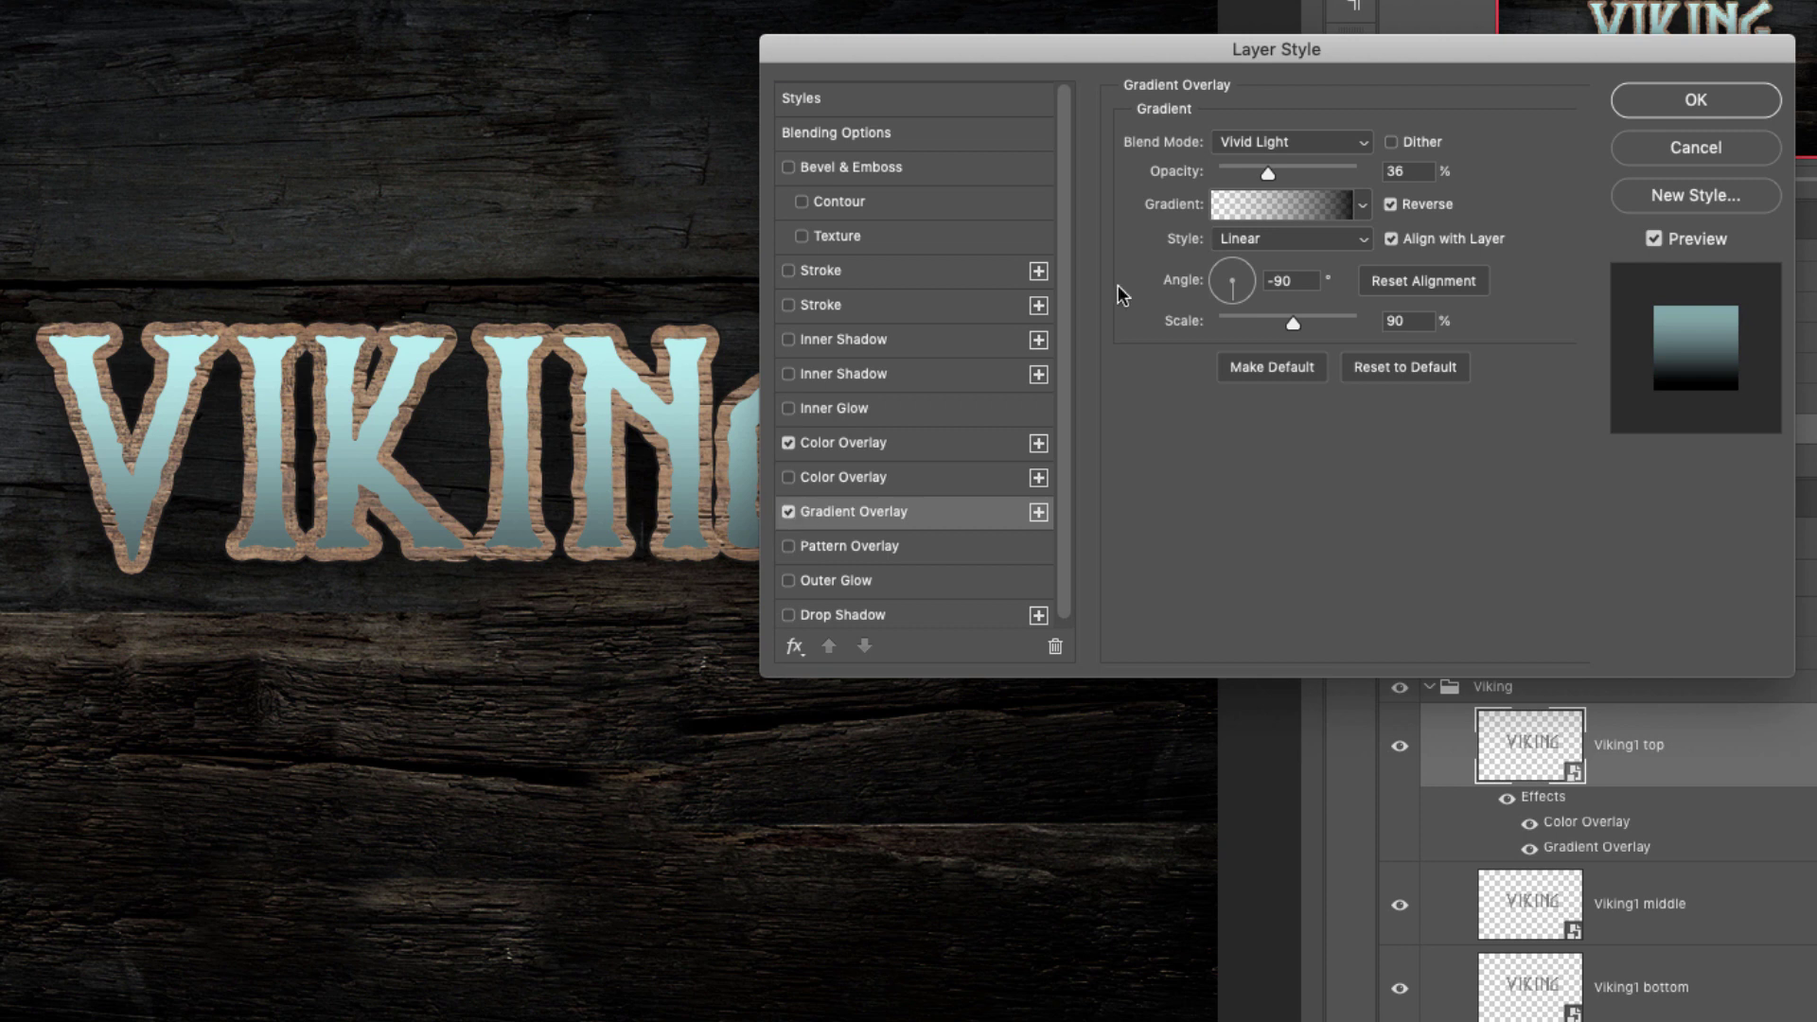
# Enable an Inner Shadow on Viking1 top with 30% choke and a size of 5 px
pyautogui.click(859, 341)
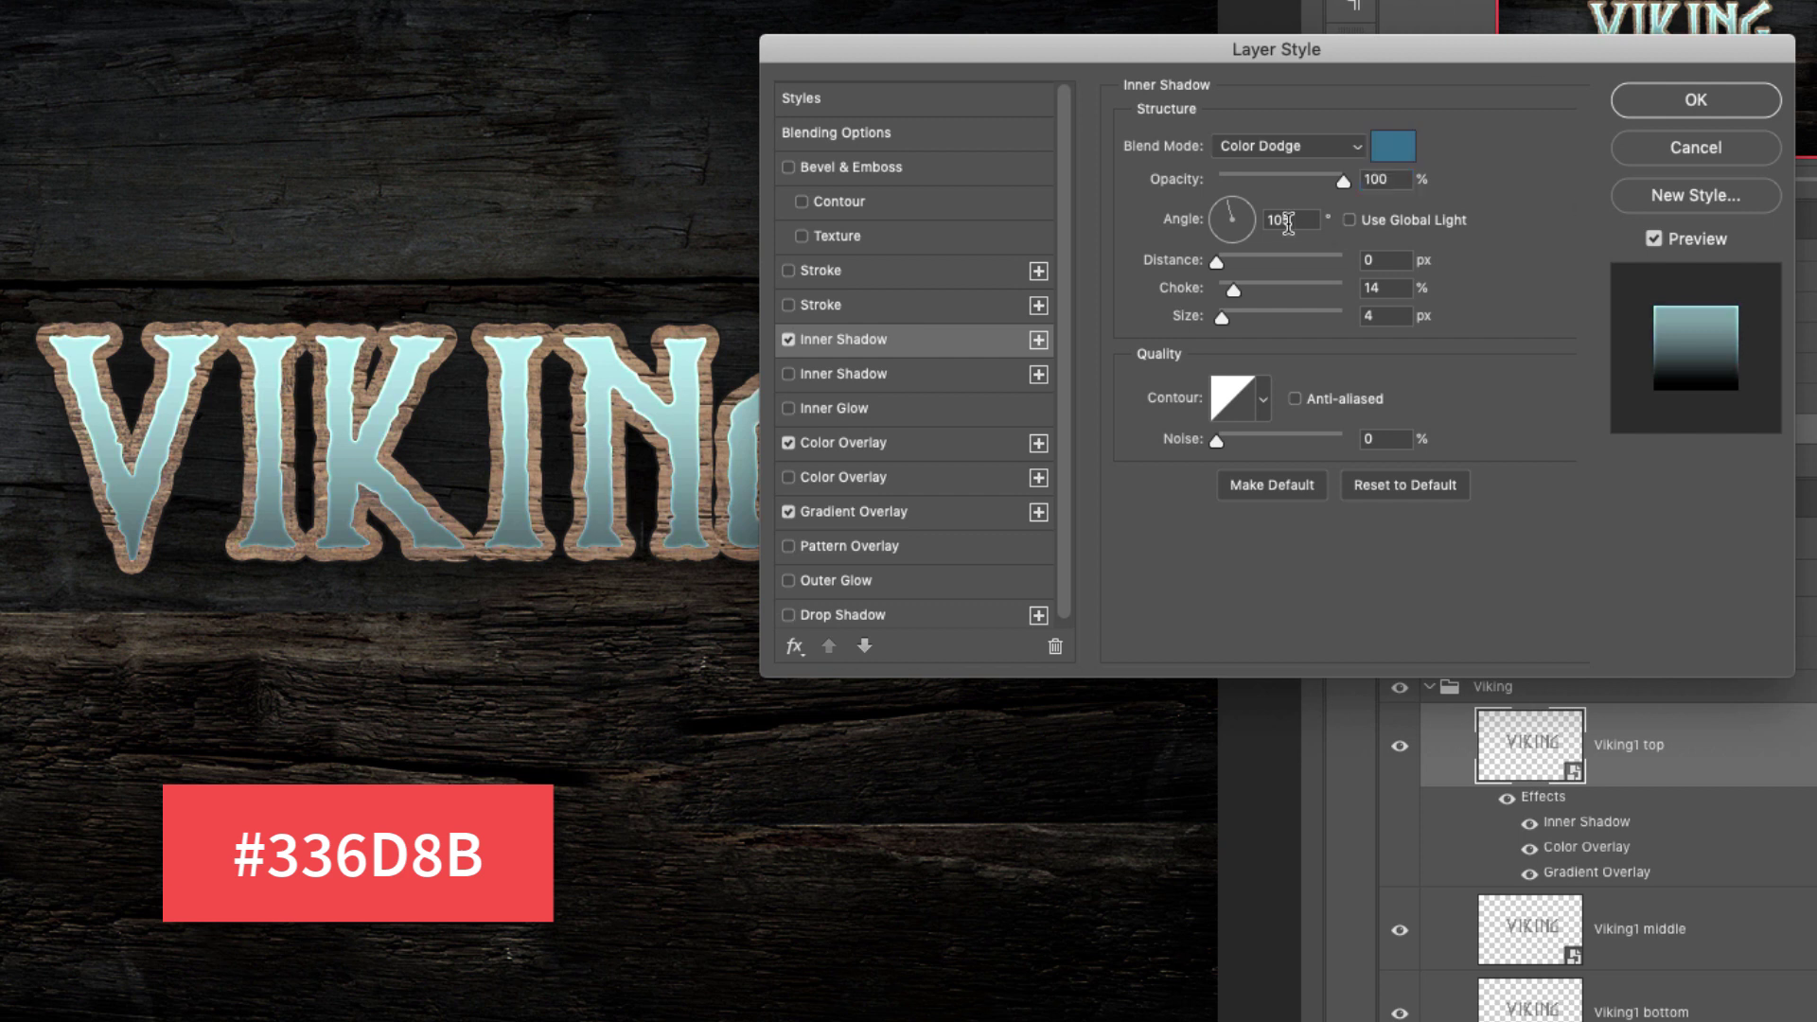
pyautogui.press('Tab')
pyautogui.press('Tab')
pyautogui.press('Tab')
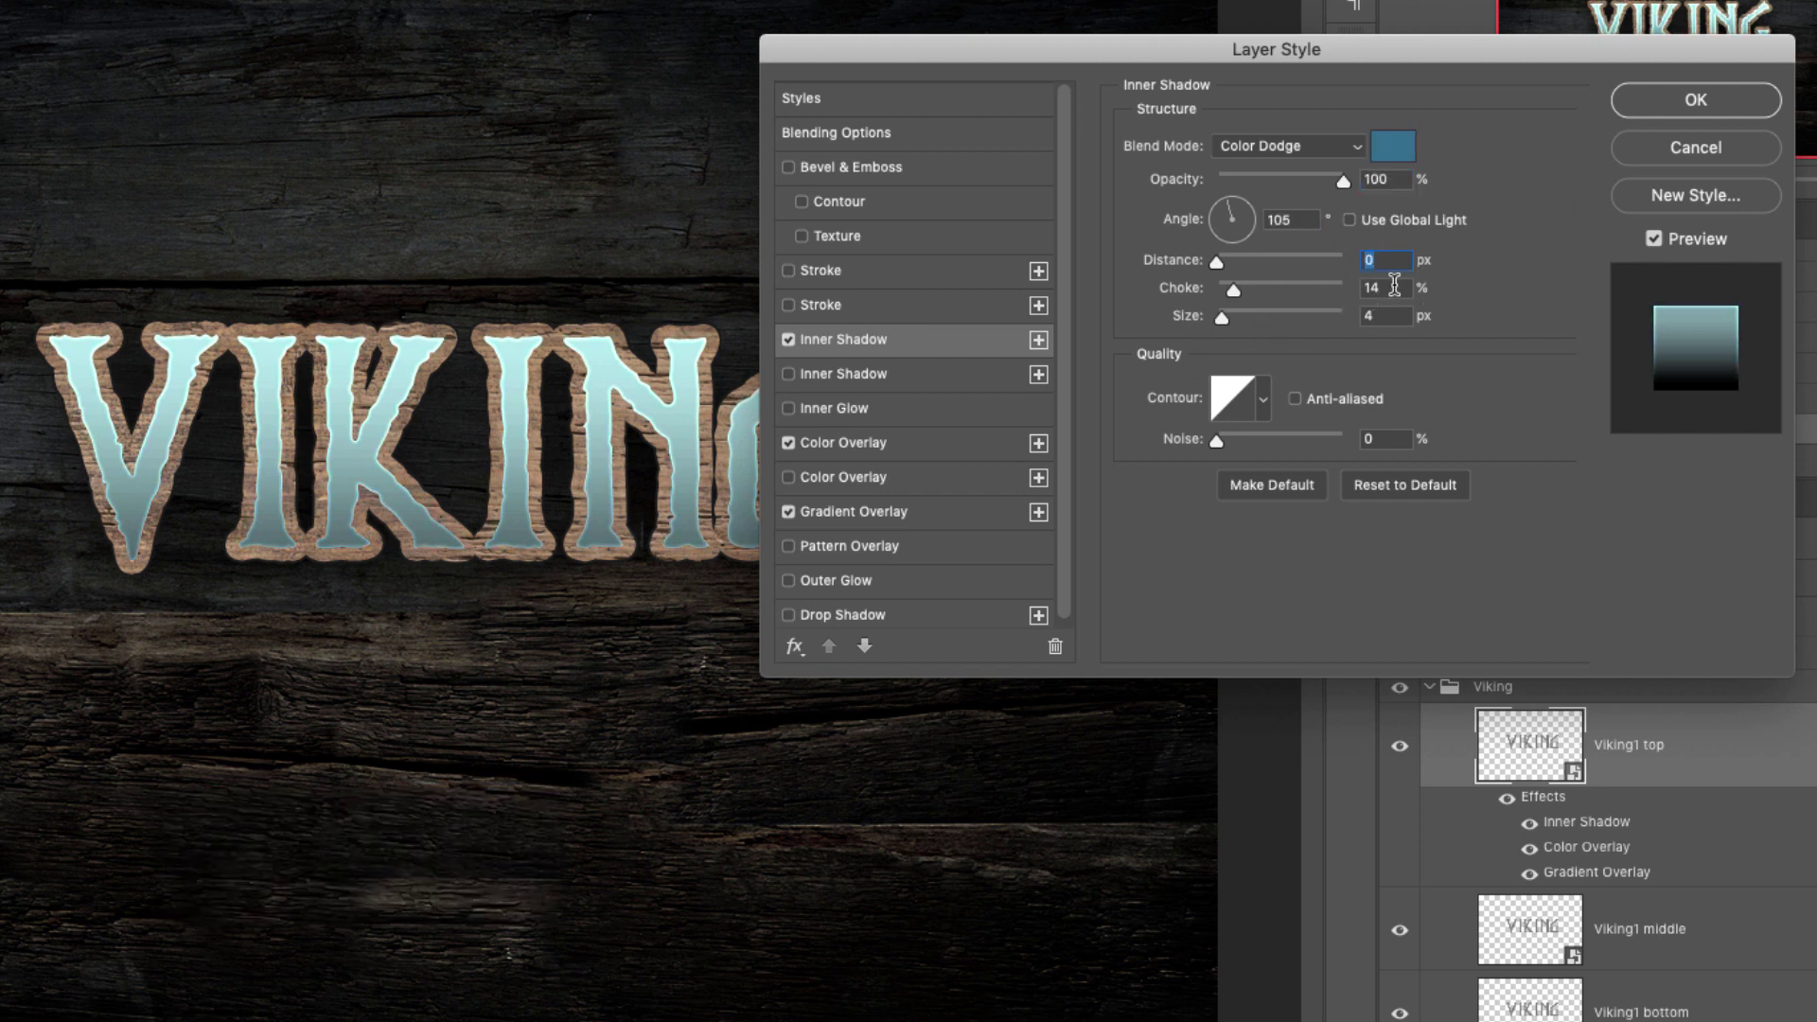
pyautogui.write('30')
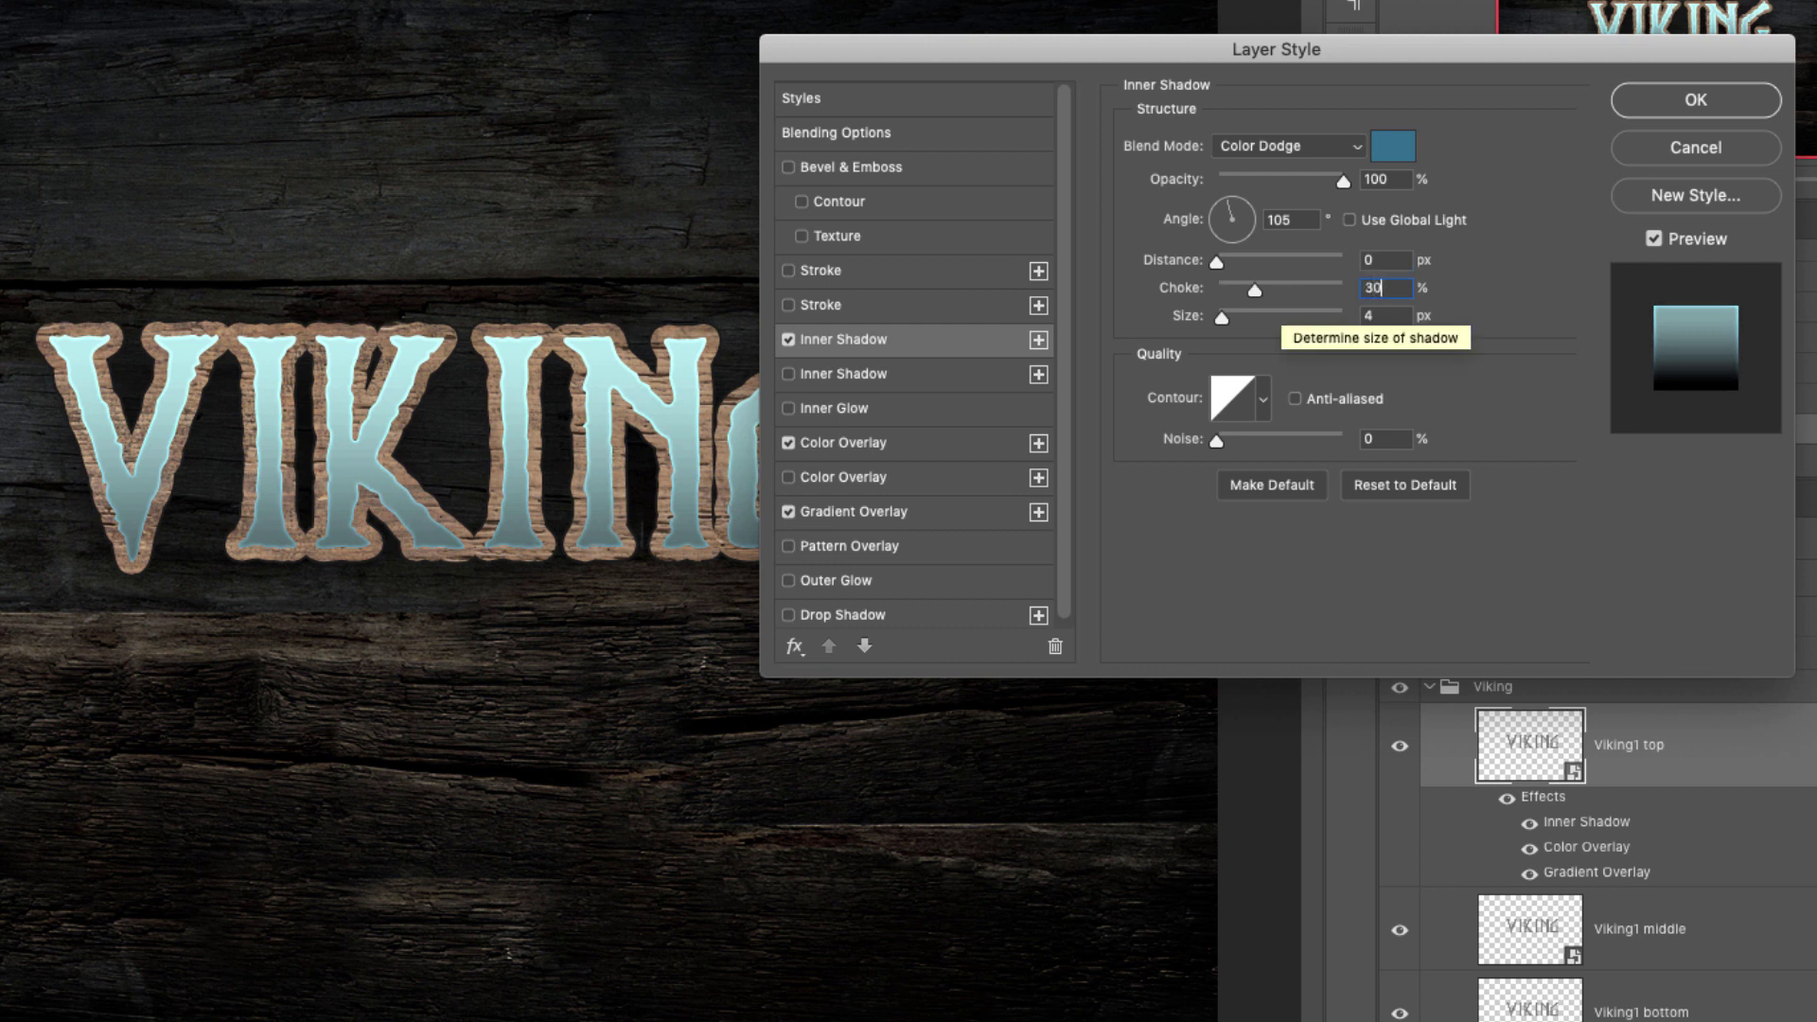
pyautogui.press('Tab')
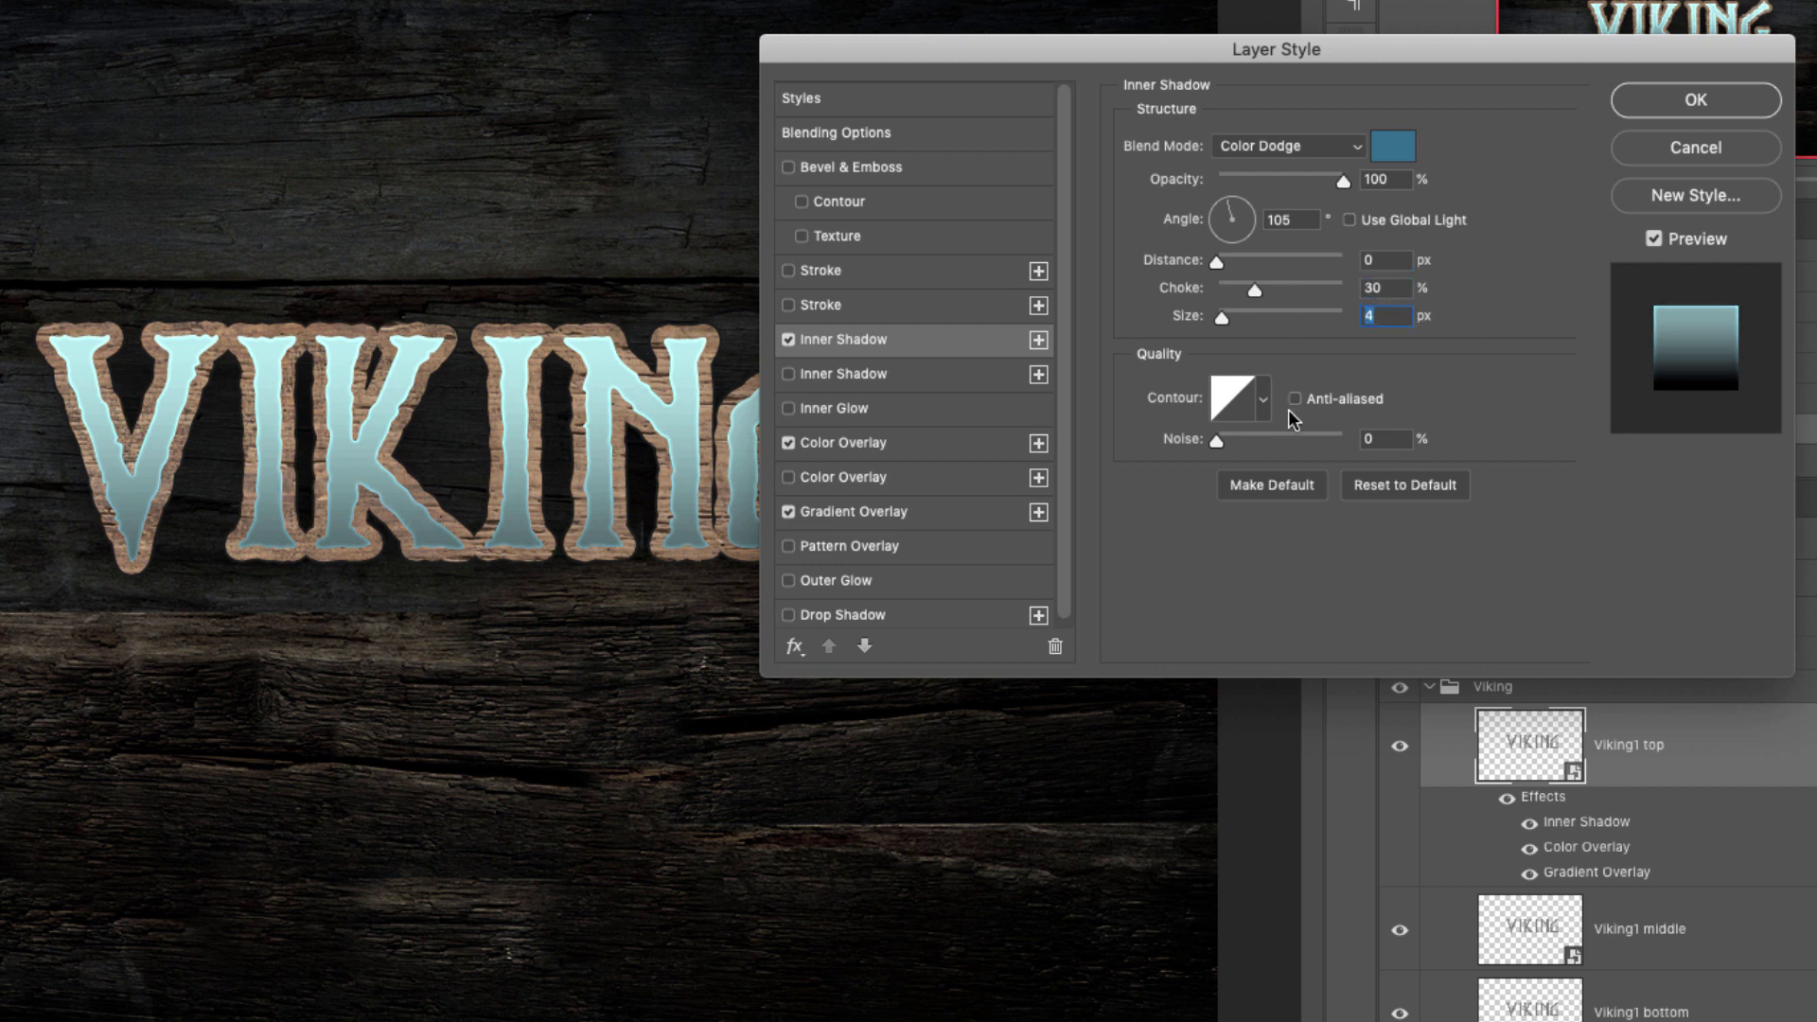
pyautogui.write('5')
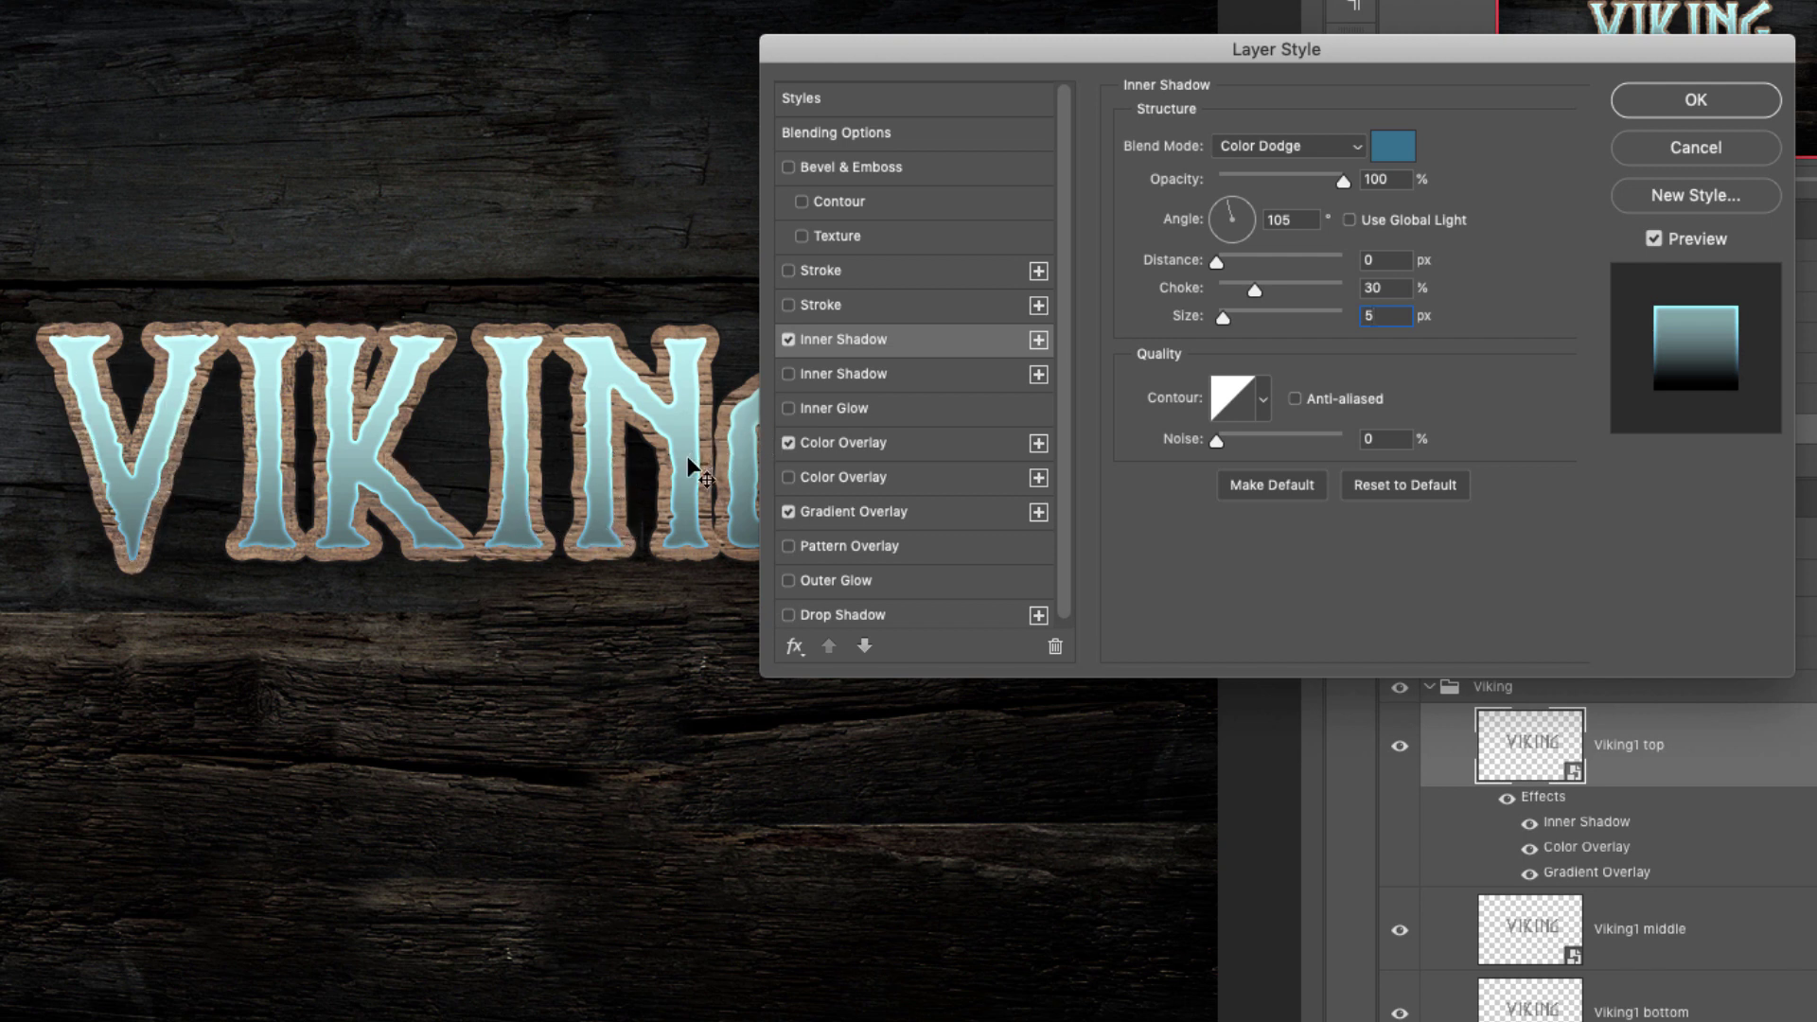
# Enable a Stroke on Viking1 top, set its size to 2 px and switch its fill type to Color
pyautogui.click(815, 270)
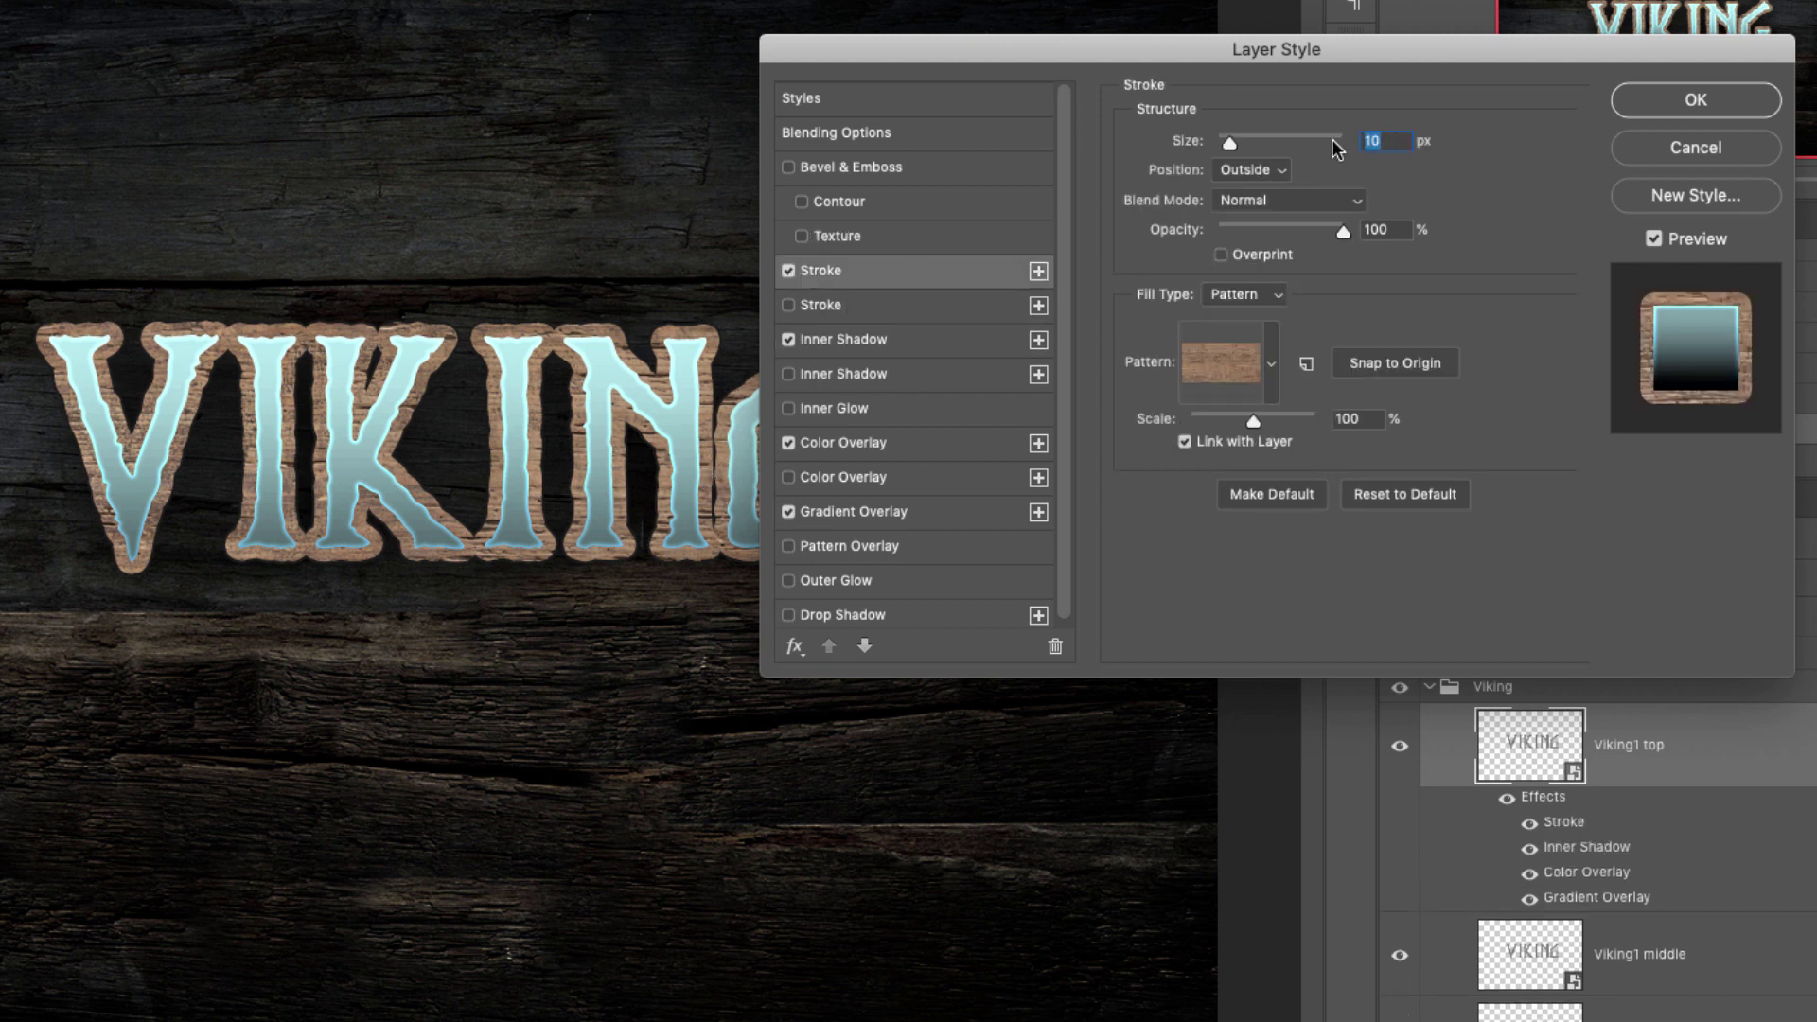
pyautogui.write('2')
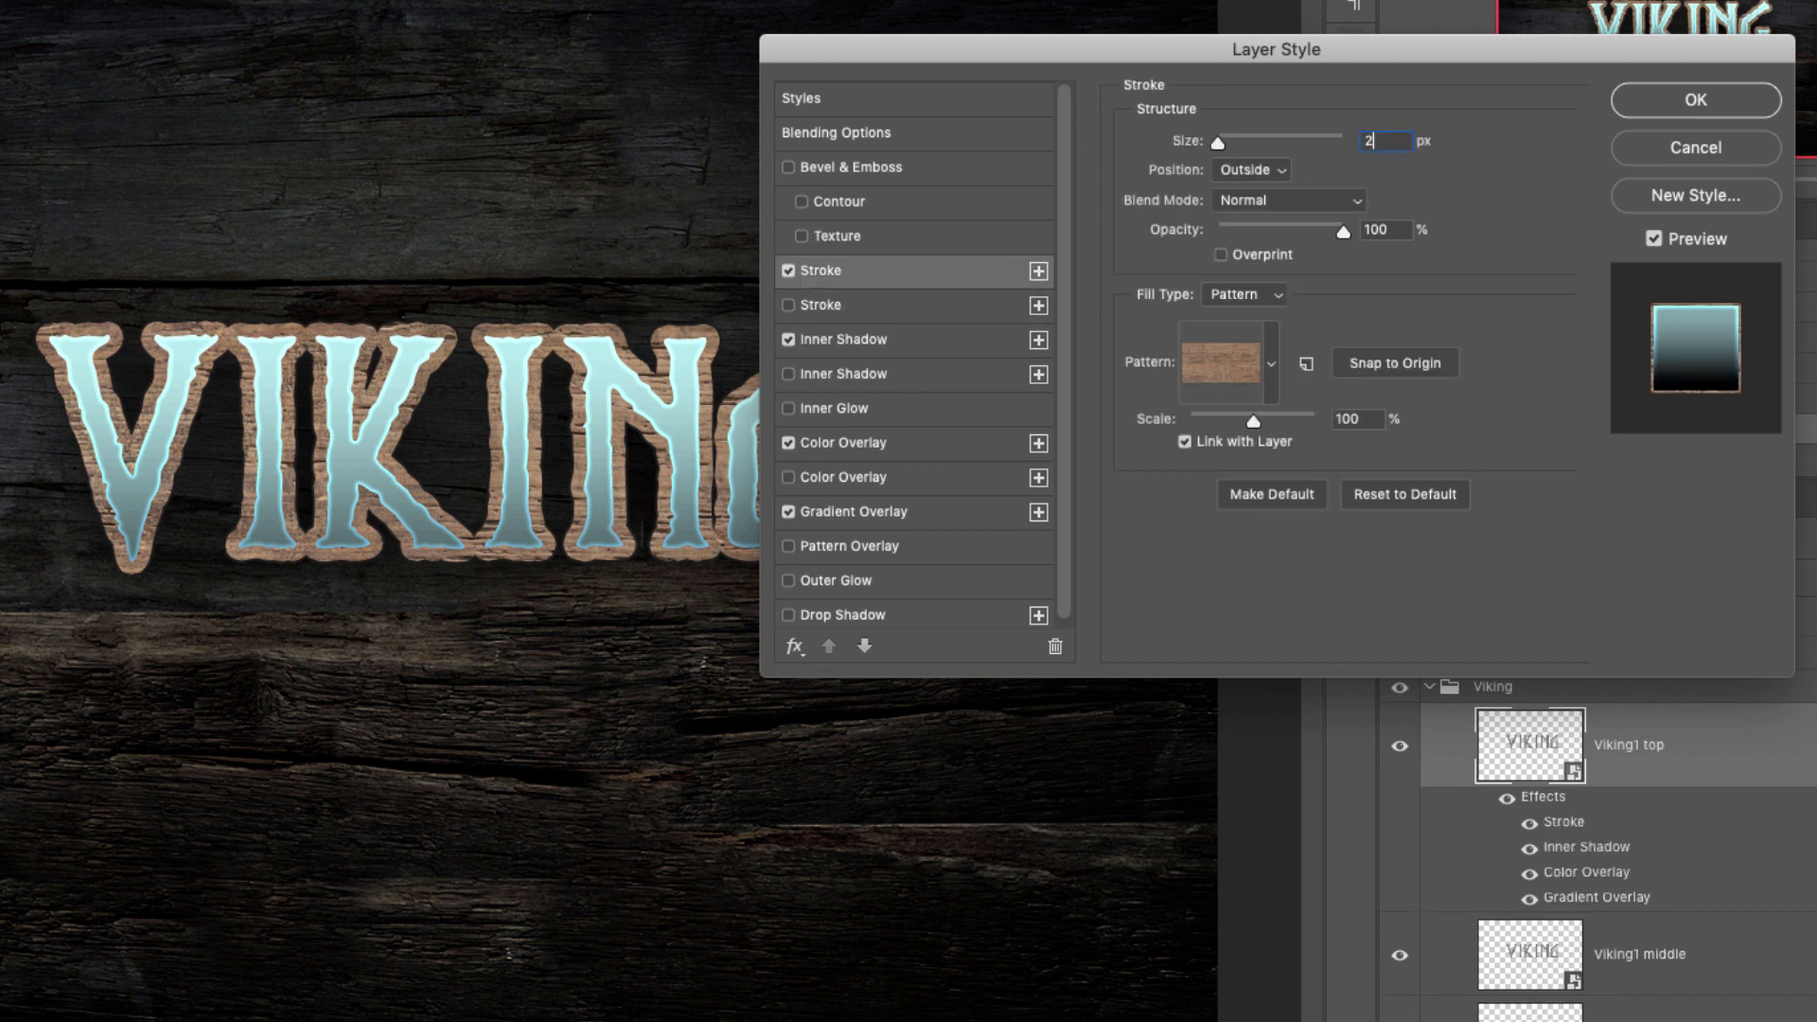
pyautogui.click(1277, 299)
pyautogui.click(1234, 257)
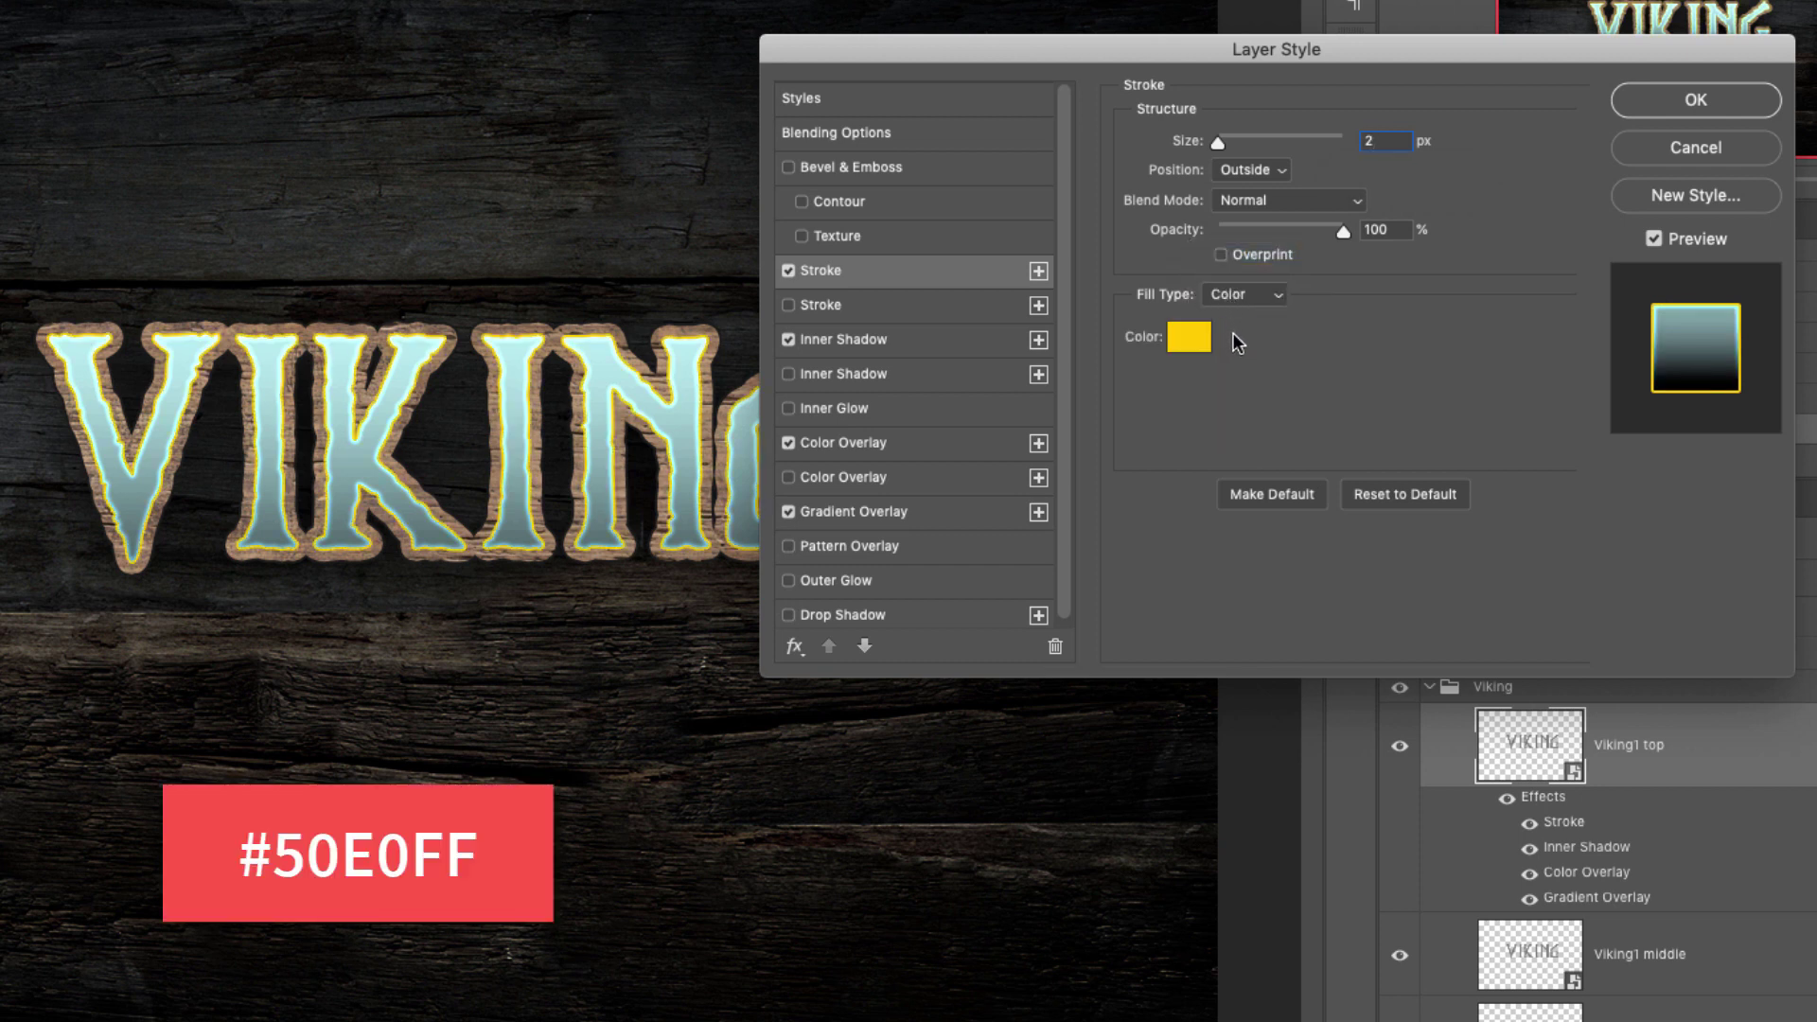
# Color the Viking1 top stroke #50E0FF and set its blend mode to Multiply
pyautogui.click(1190, 337)
pyautogui.write('50E0FF')
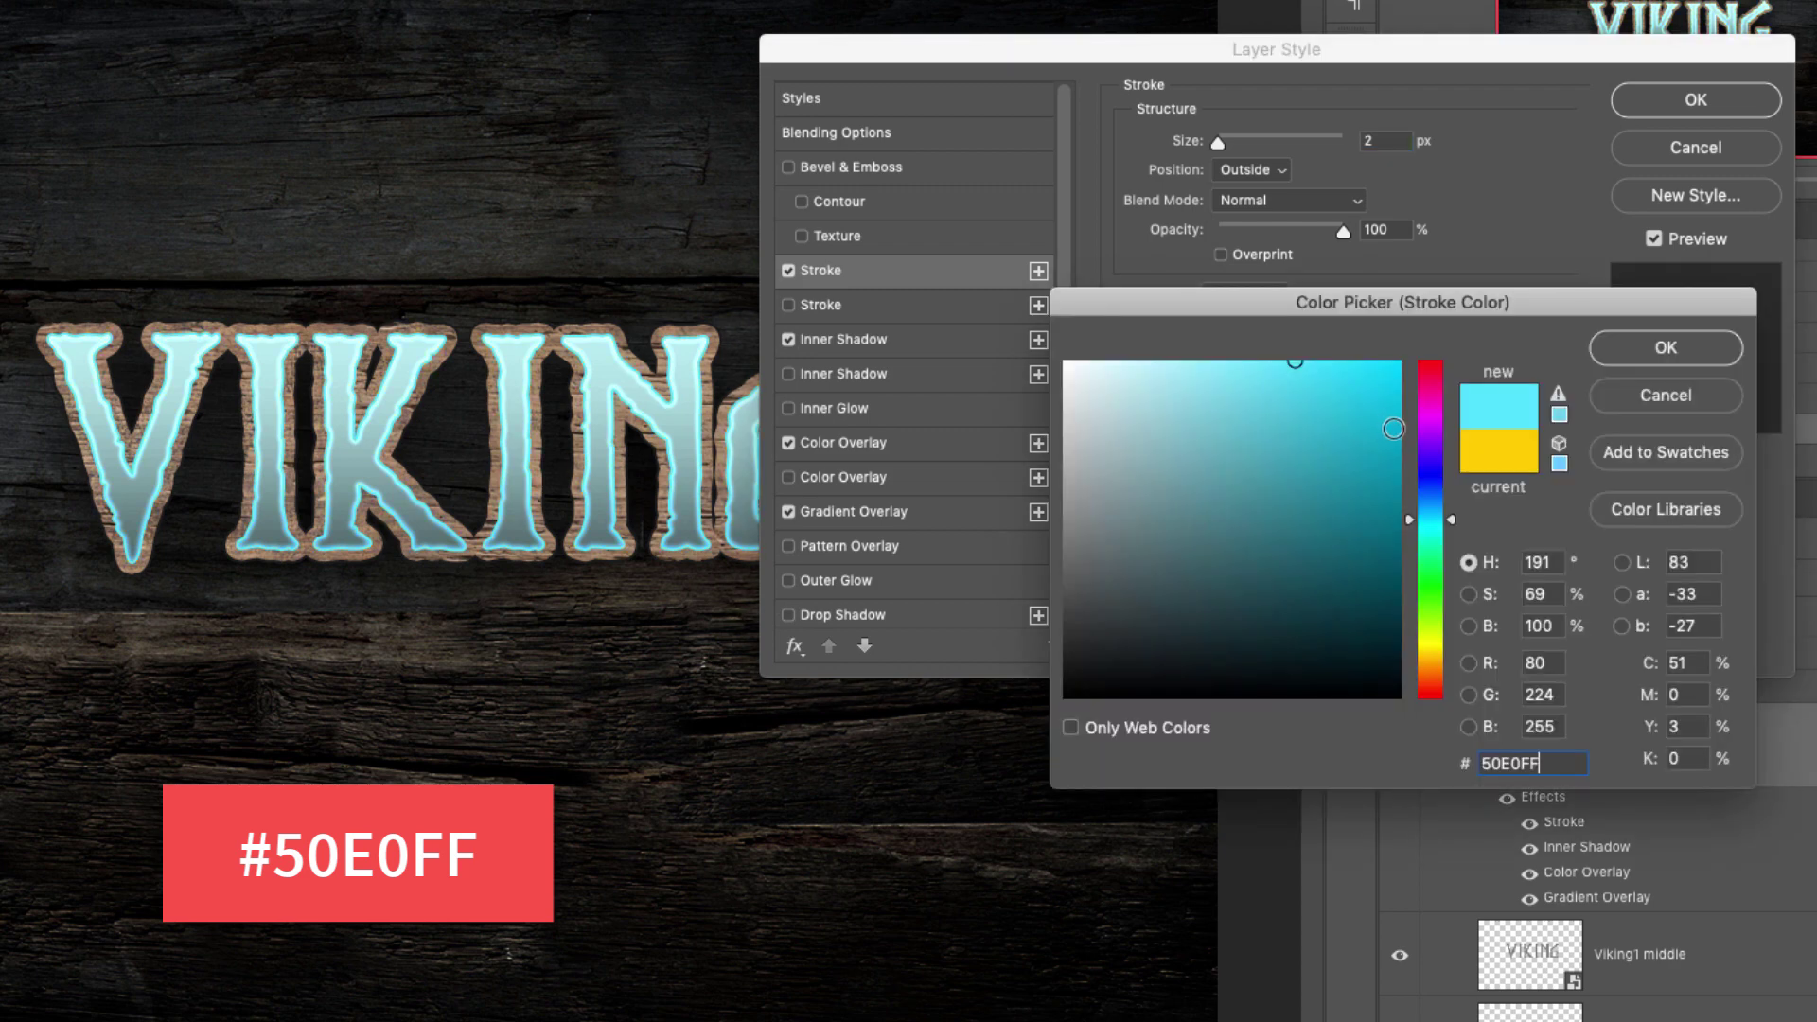
pyautogui.click(1651, 352)
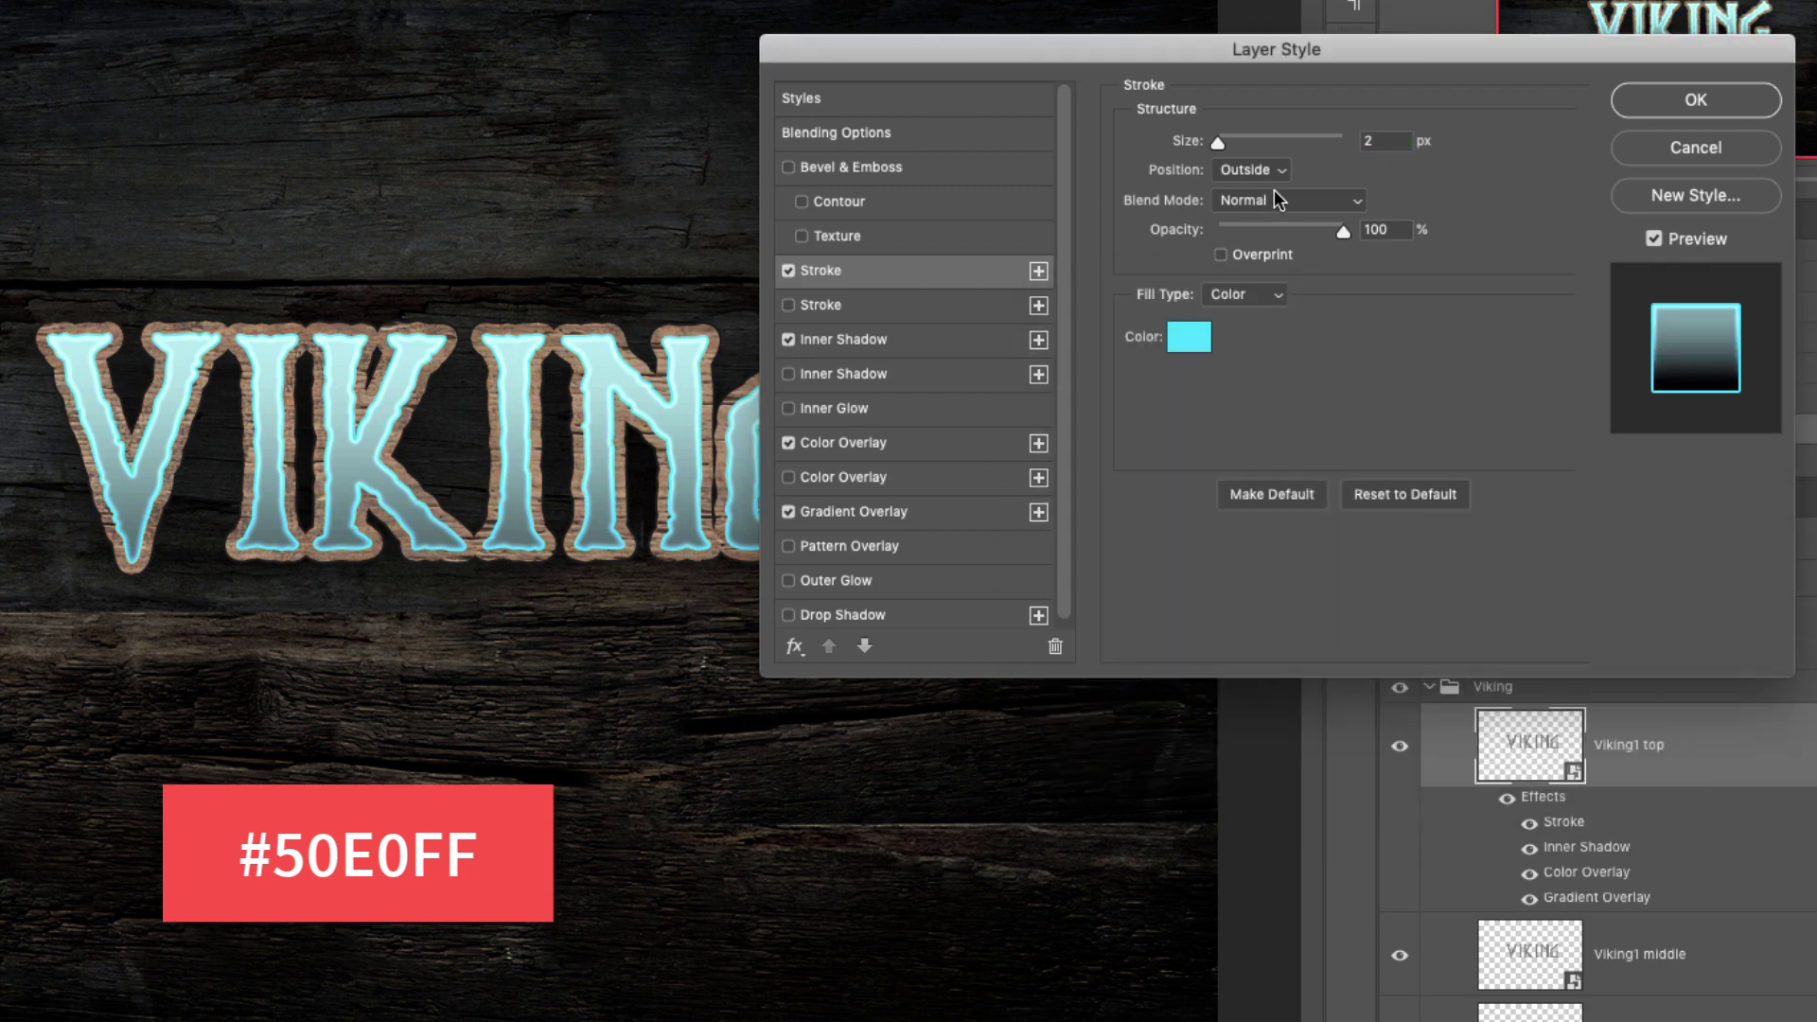
pyautogui.click(1270, 205)
pyautogui.click(1255, 275)
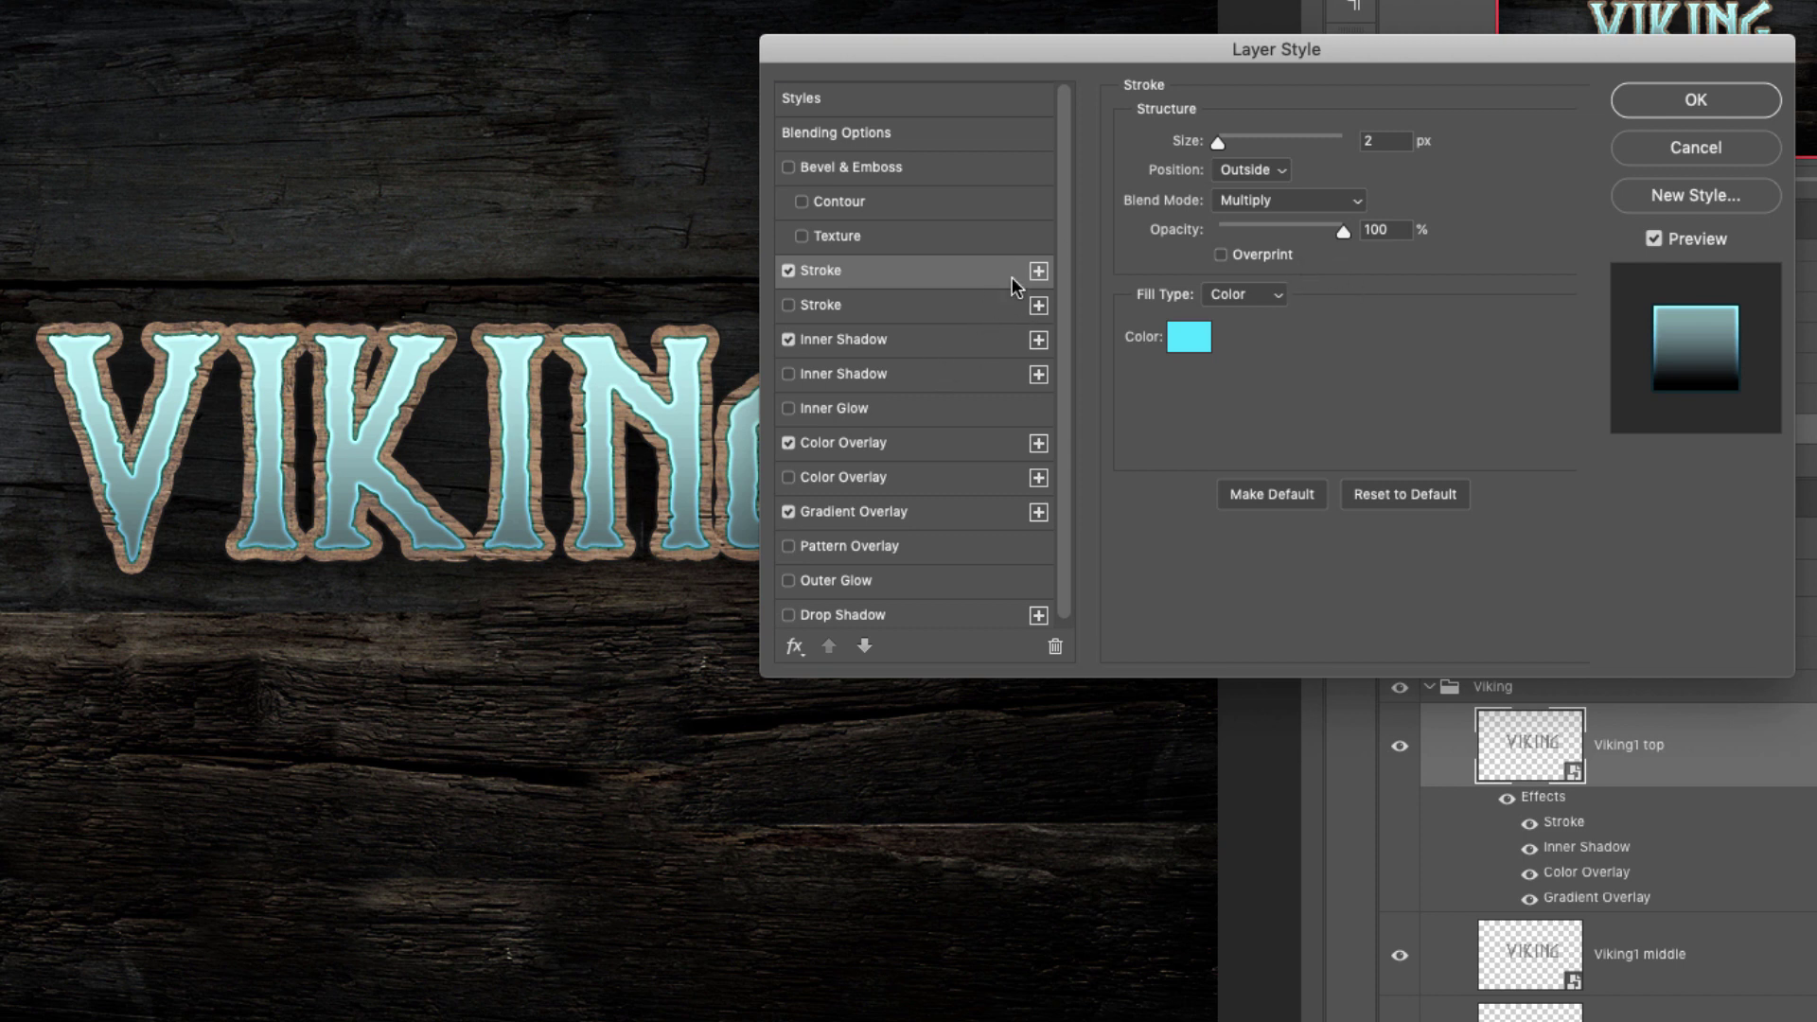
# Enable Bevel & Emboss on Viking1 top as an Inner Bevel with a size of 76 px
pyautogui.click(827, 168)
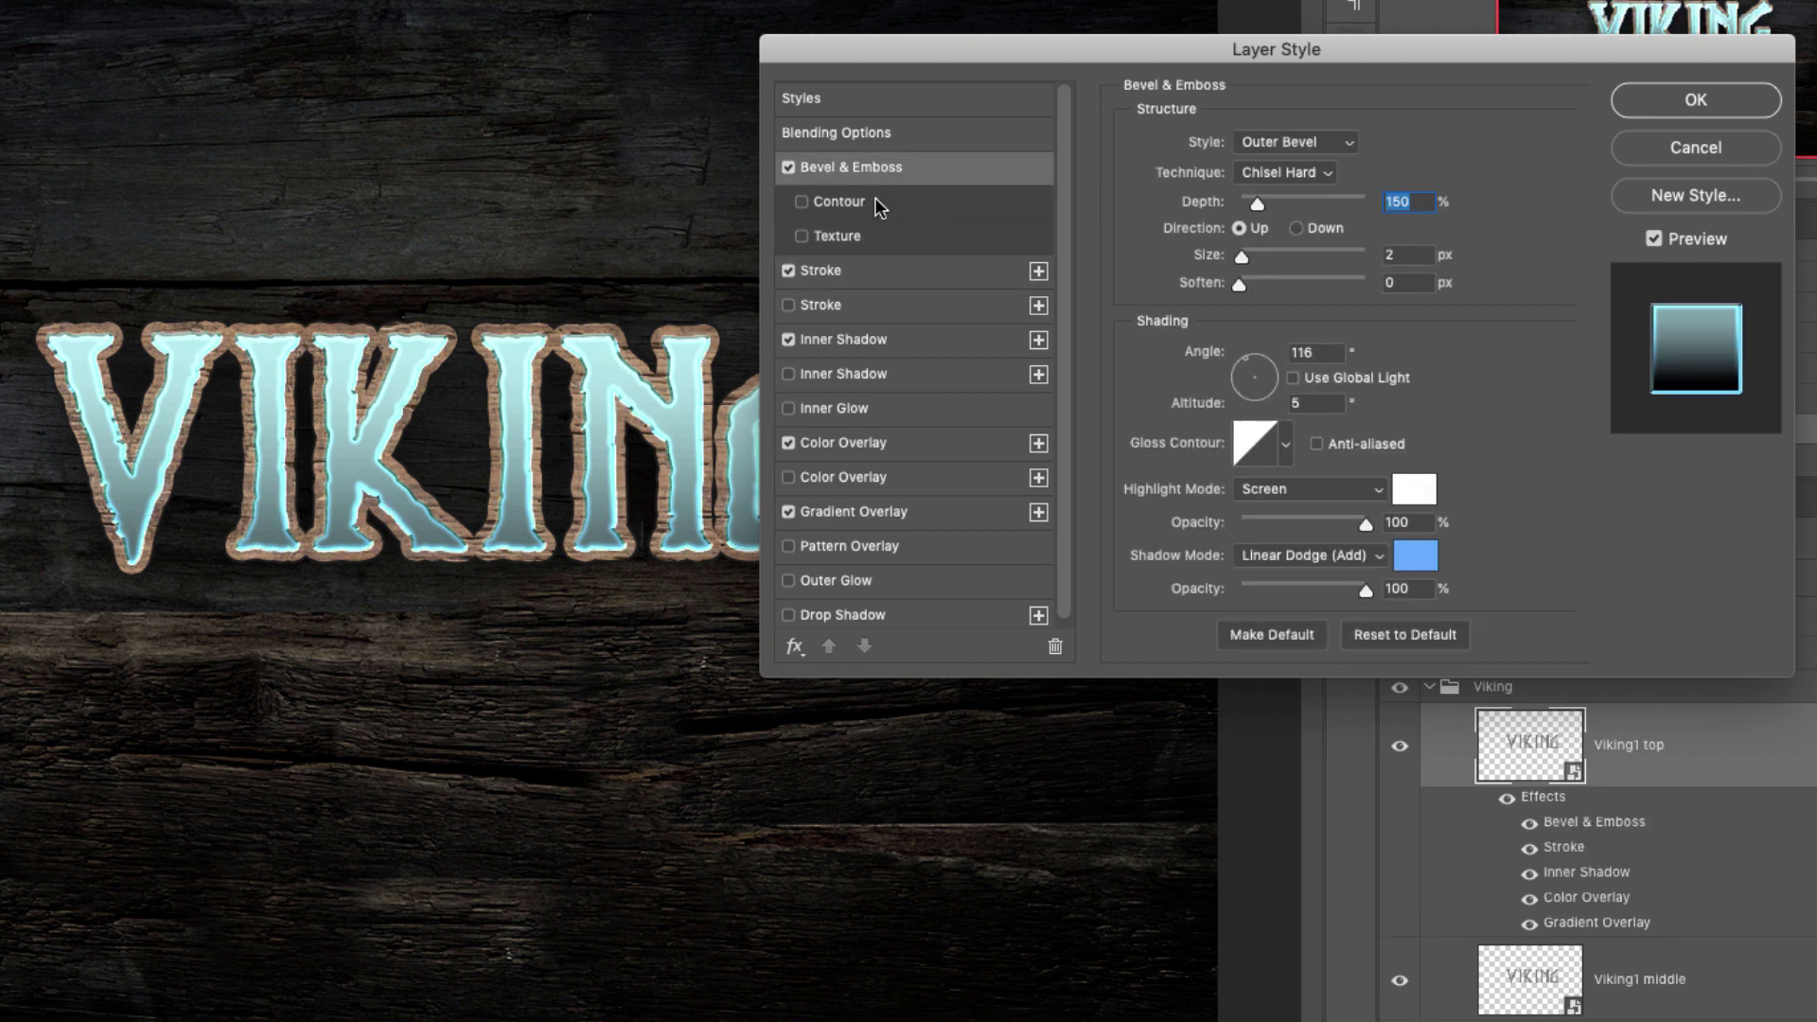
pyautogui.click(1277, 143)
pyautogui.click(1286, 162)
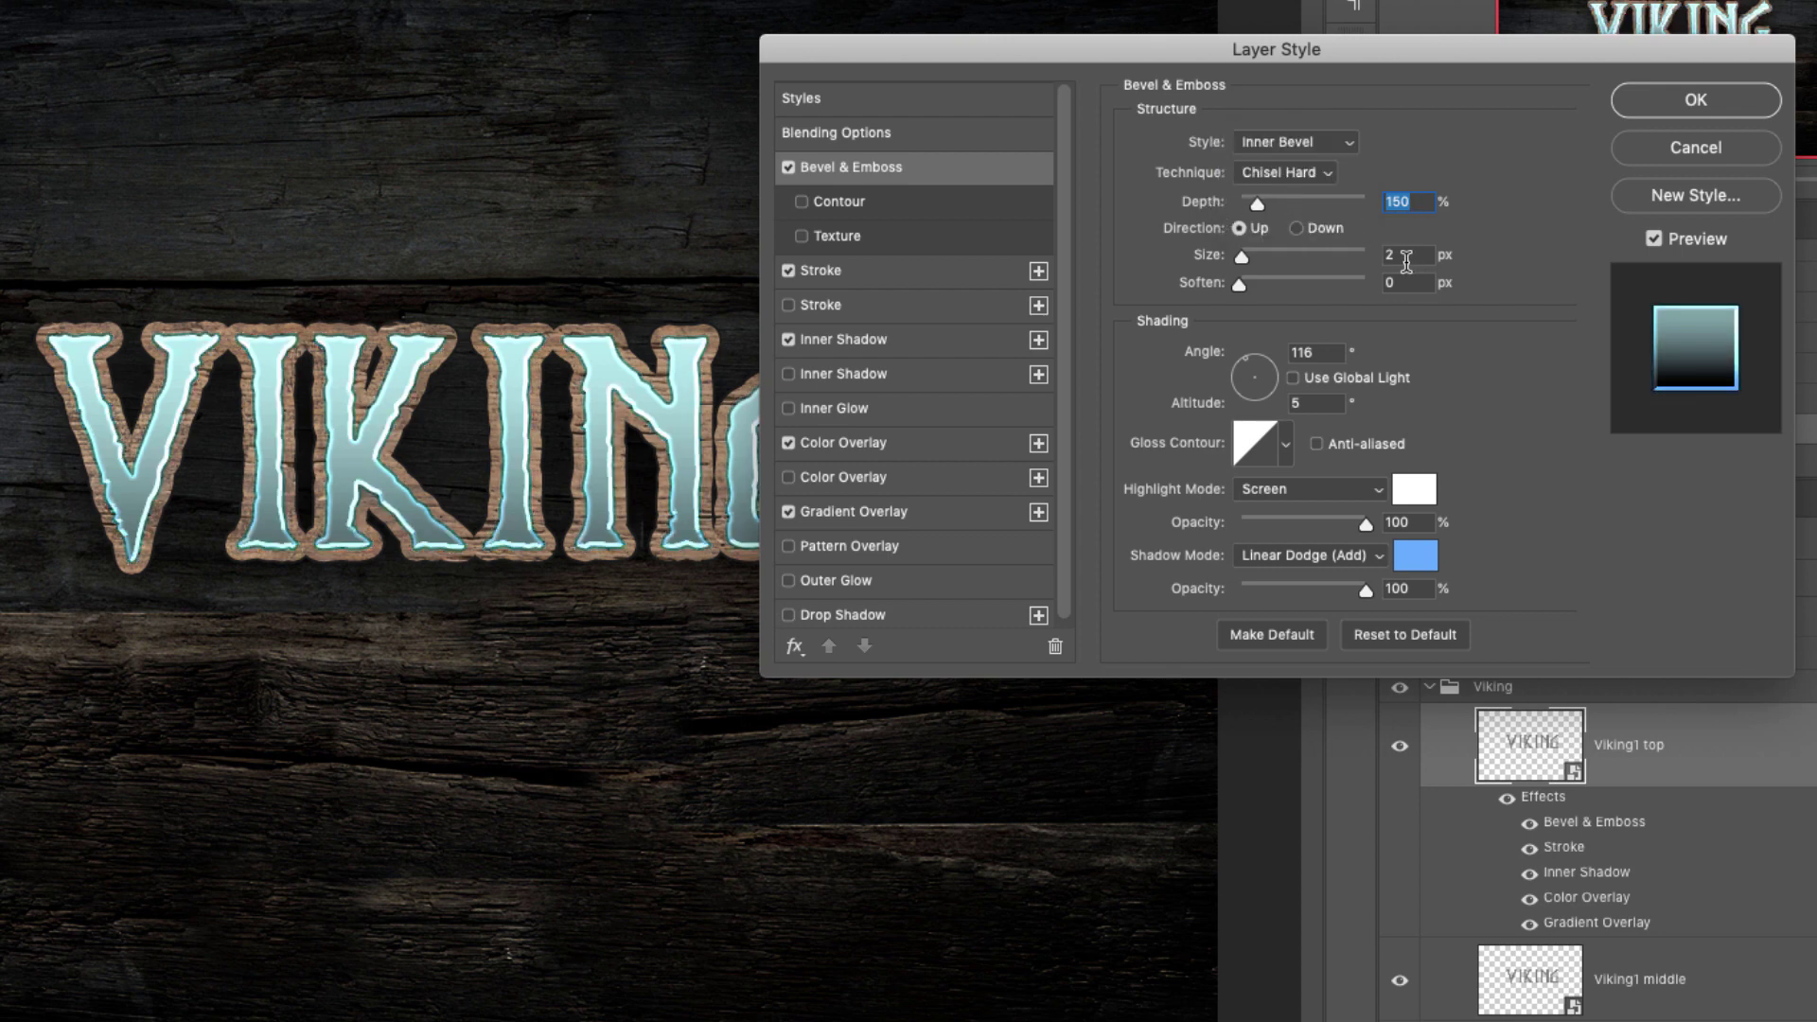
pyautogui.press('Tab')
pyautogui.write('76')
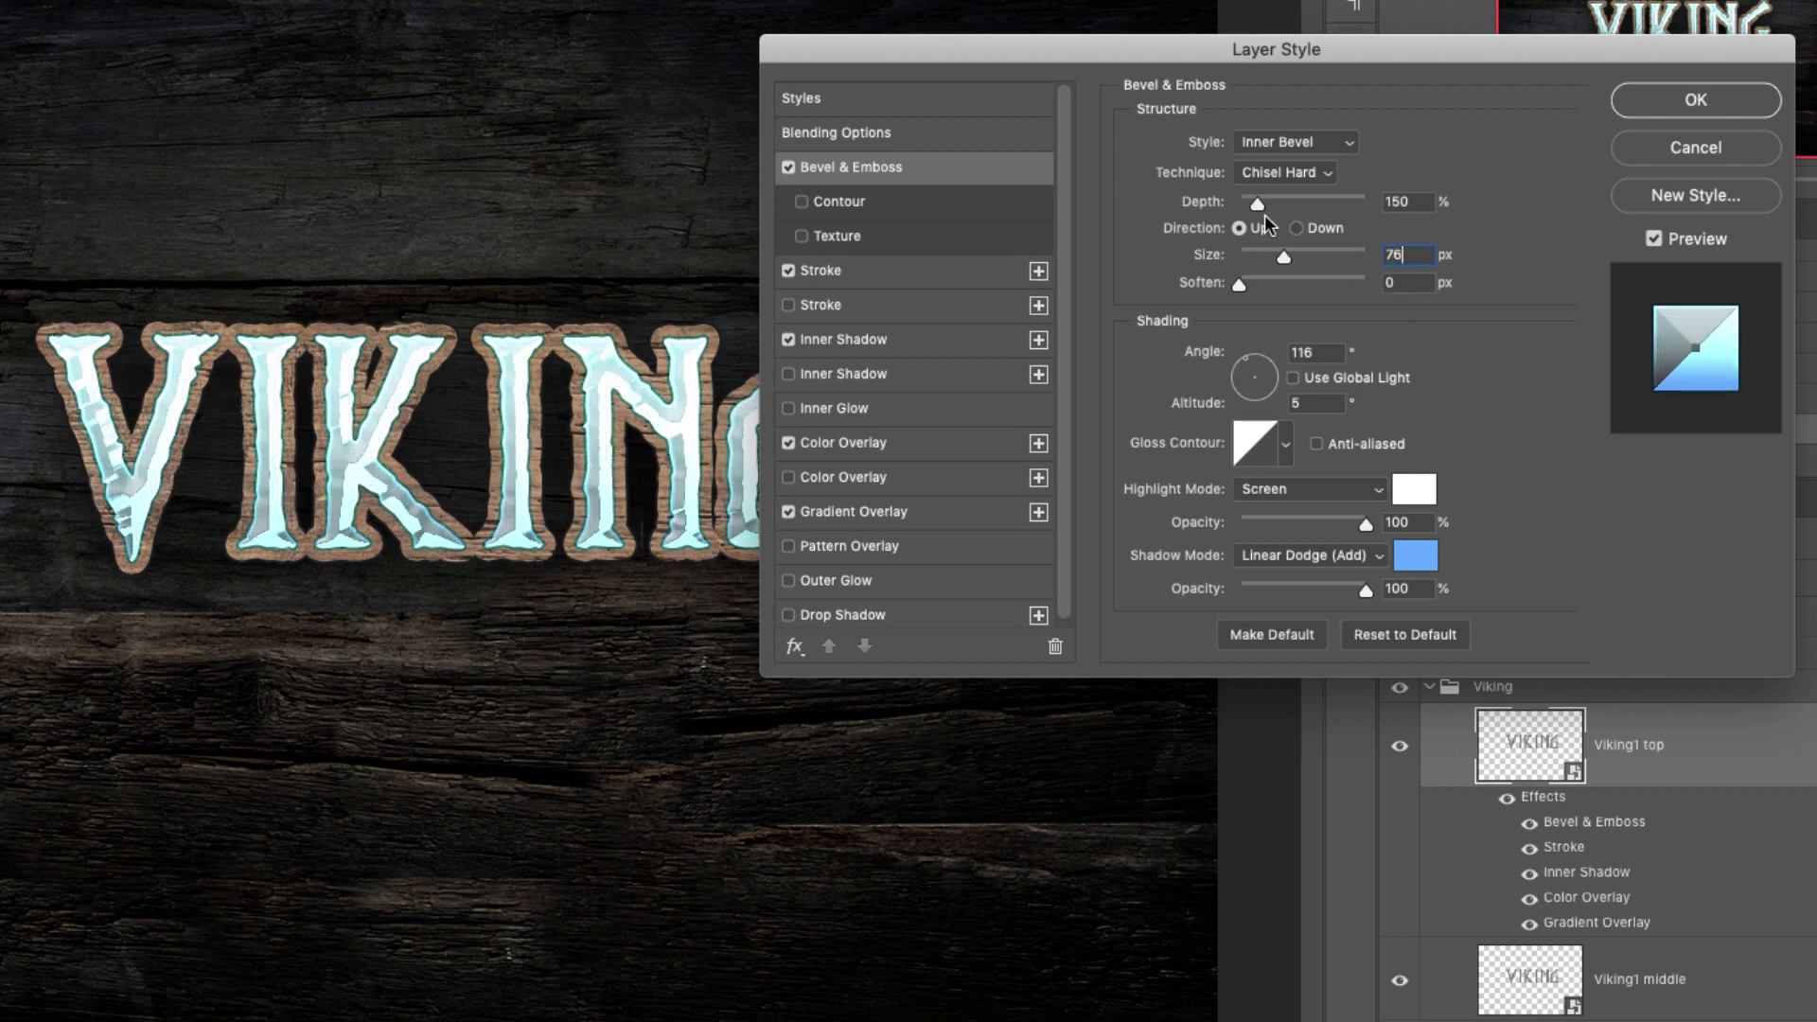
# Set the bevel shading angle to 130° and altitude to 48°, and choose the single-peak gloss contour
pyautogui.press('Tab')
pyautogui.press('Tab')
pyautogui.write('130')
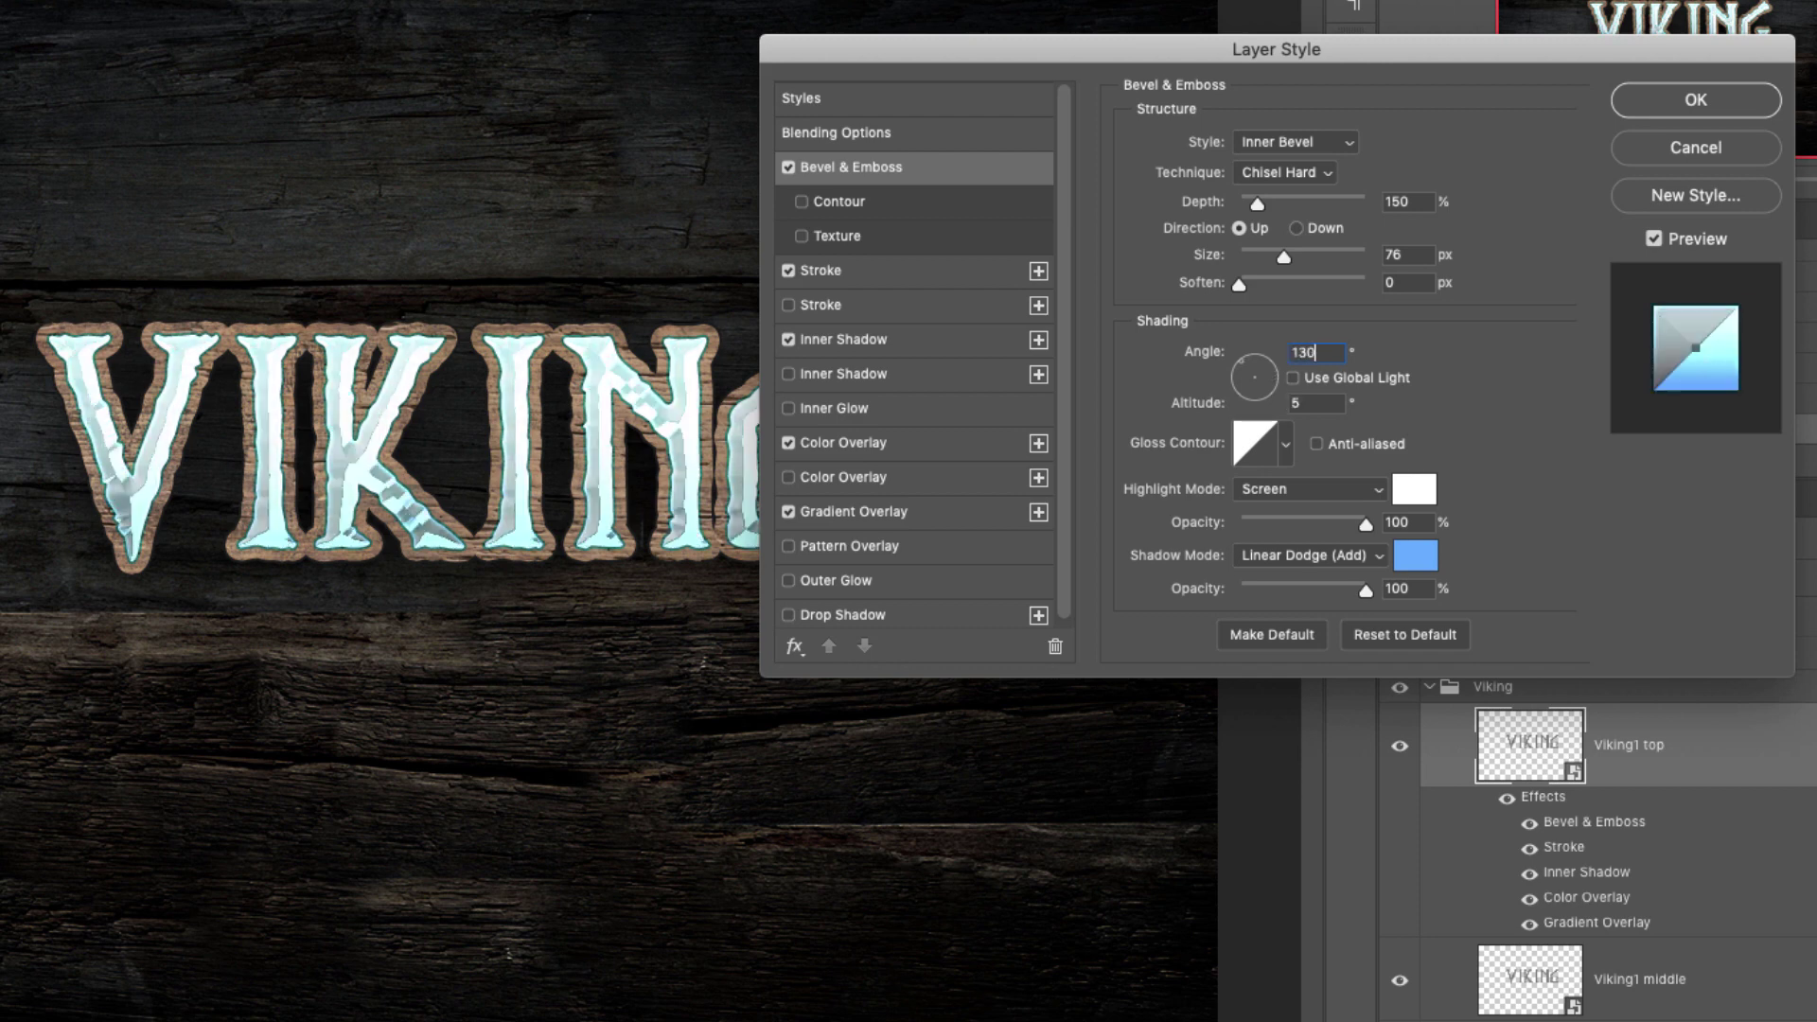
pyautogui.doubleClick(1315, 402)
pyautogui.write('48')
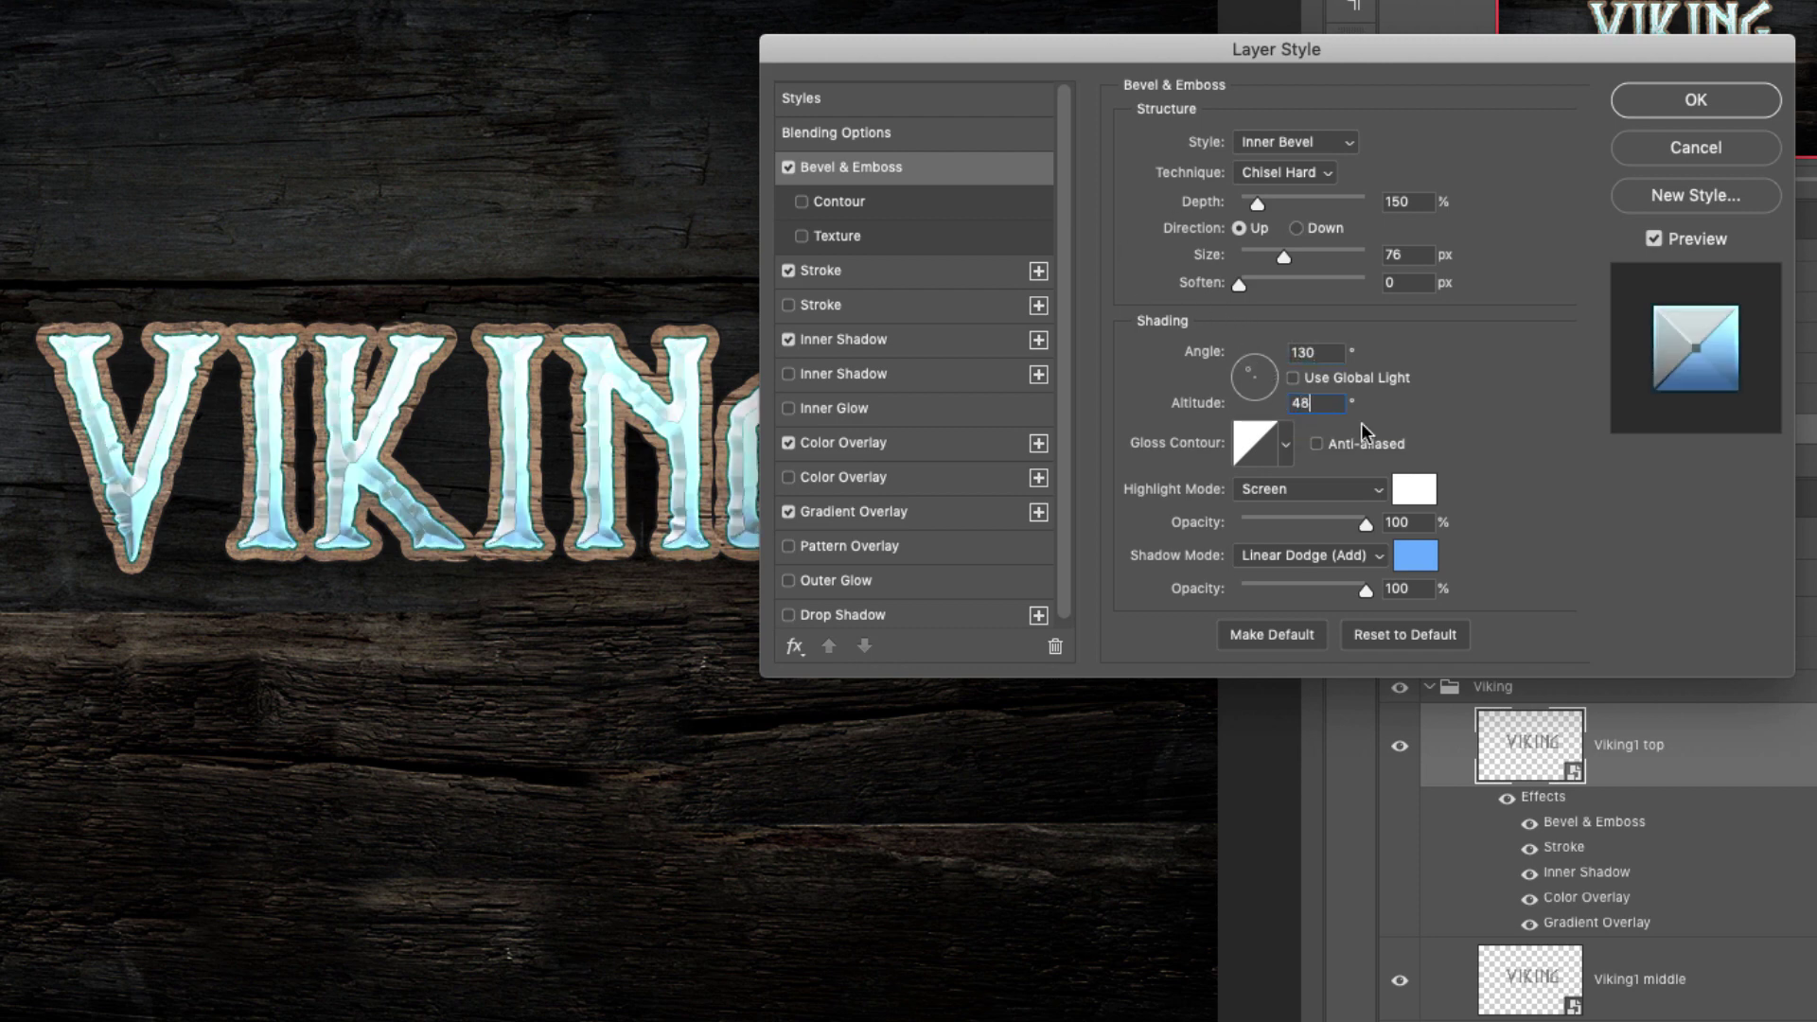
pyautogui.click(1285, 442)
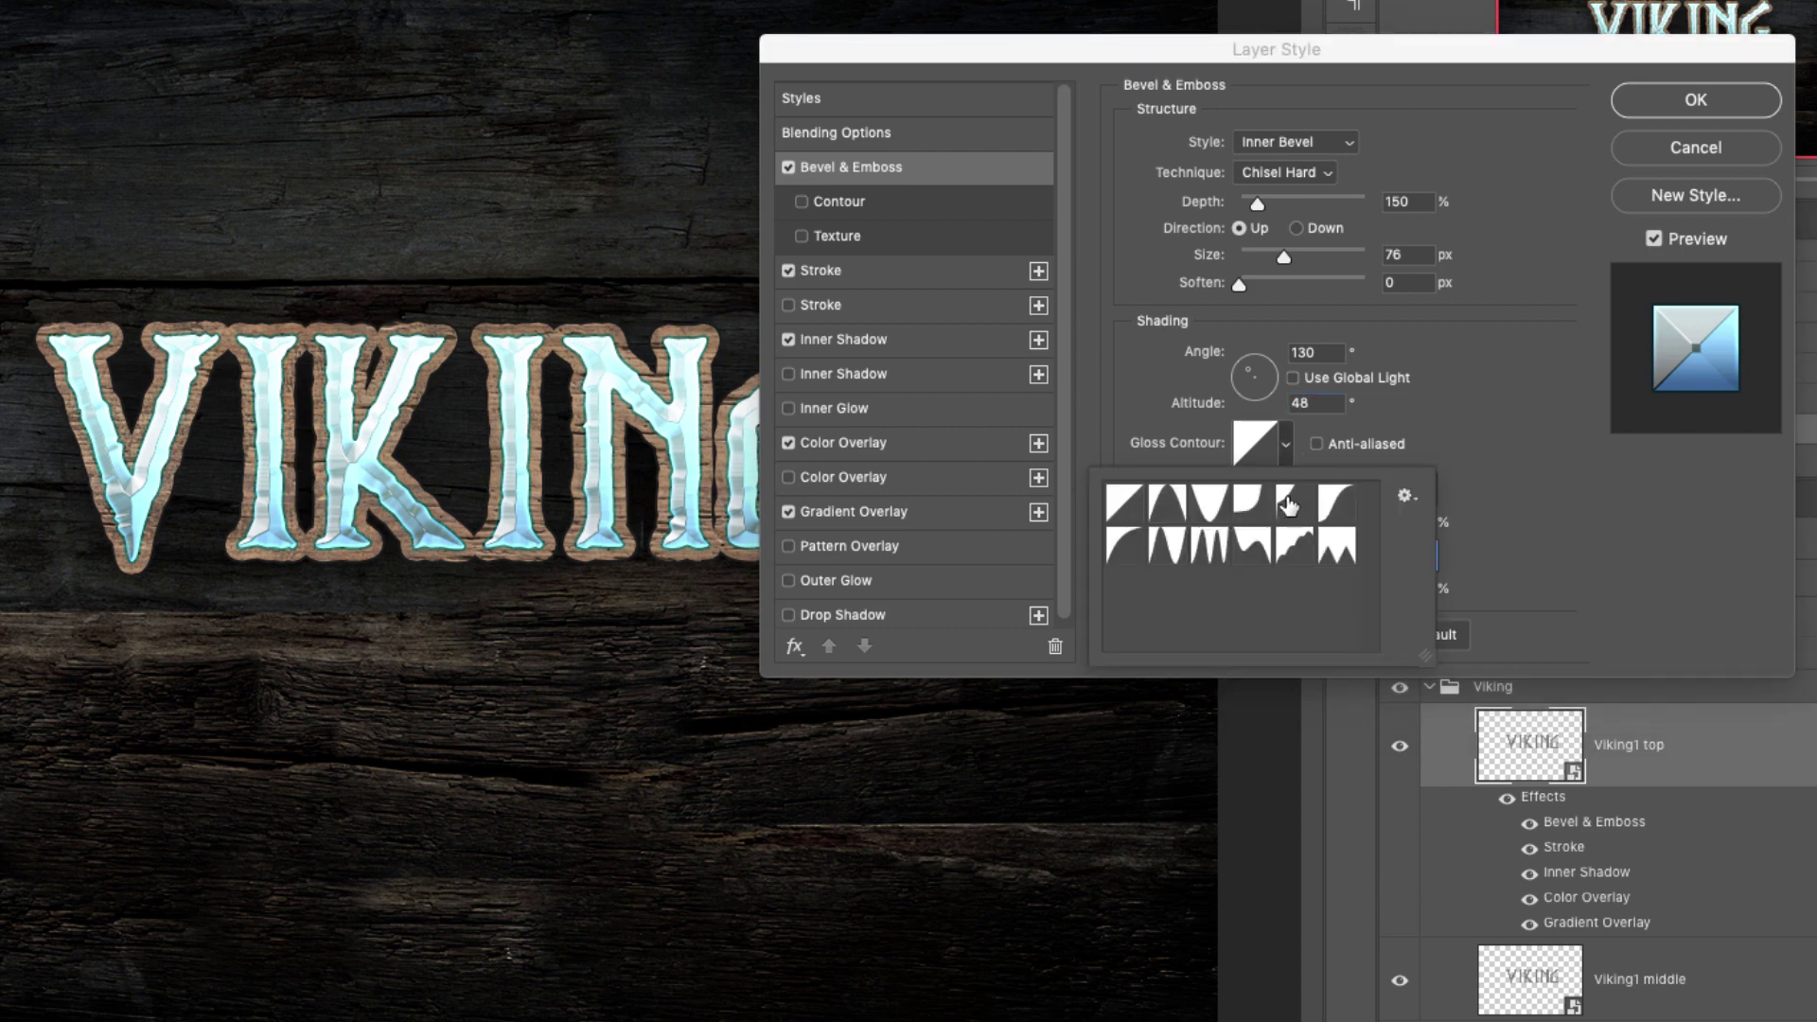
pyautogui.click(1170, 509)
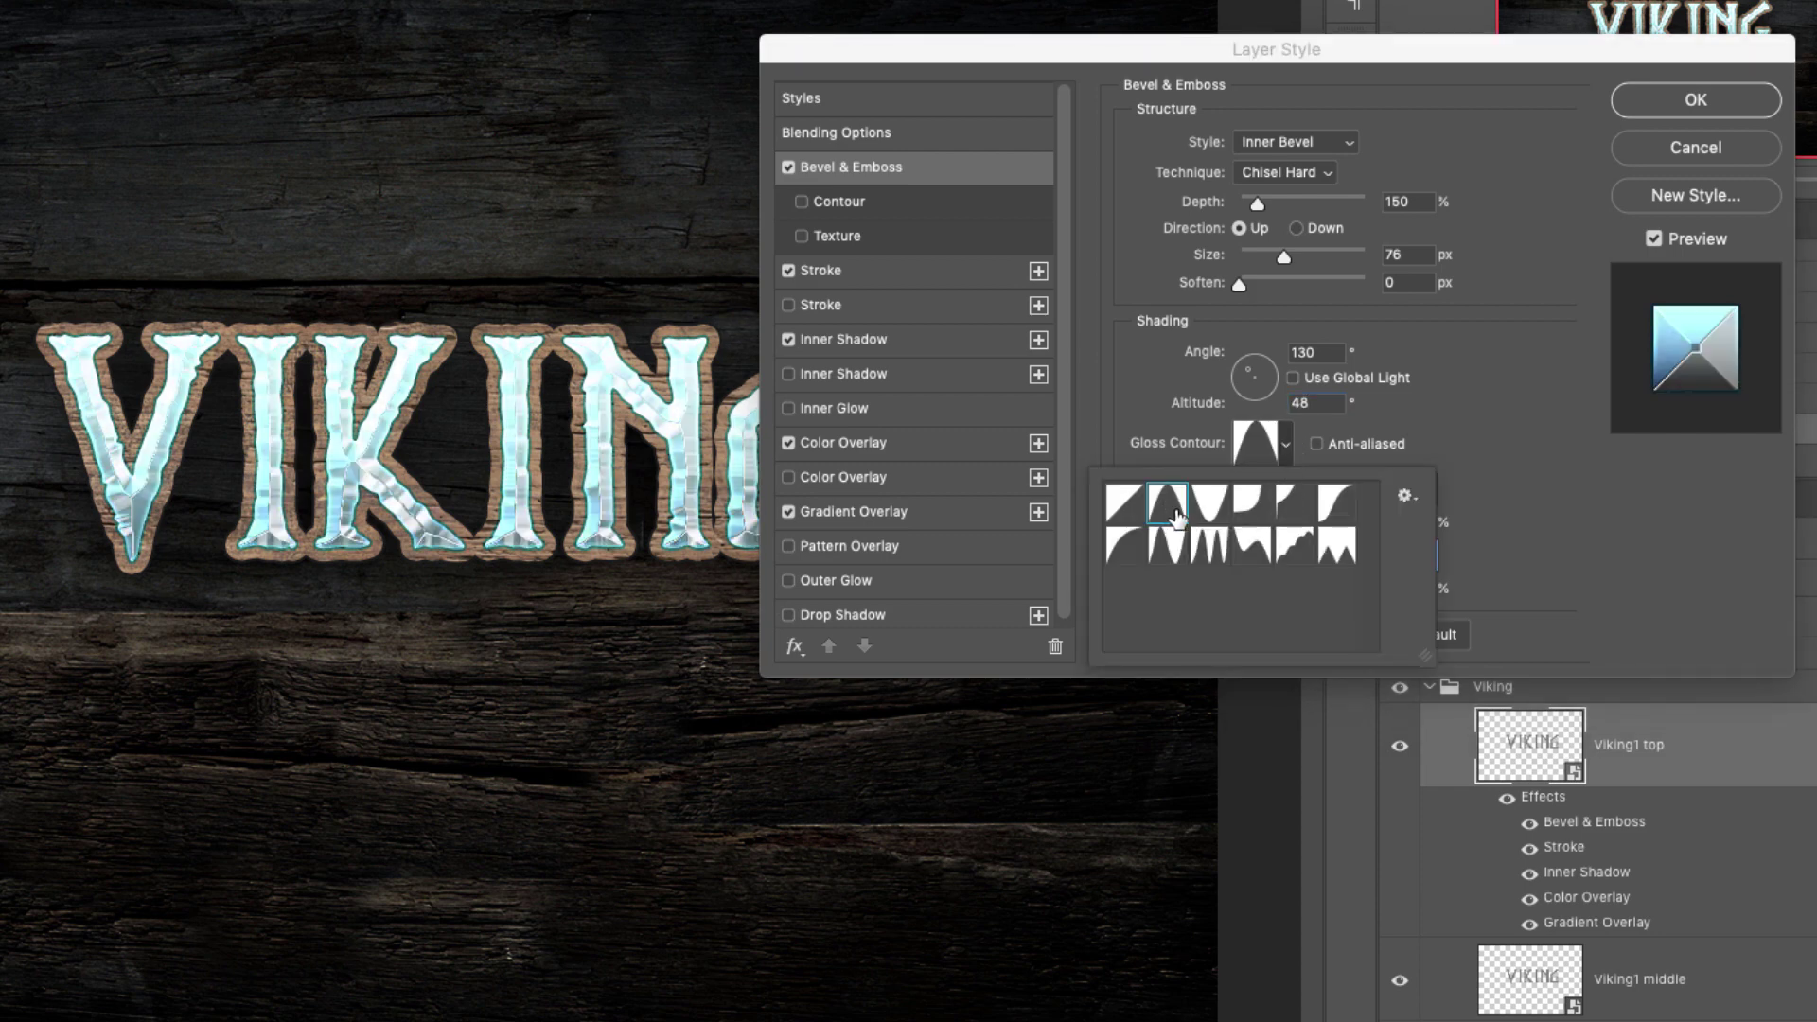
pyautogui.click(1129, 431)
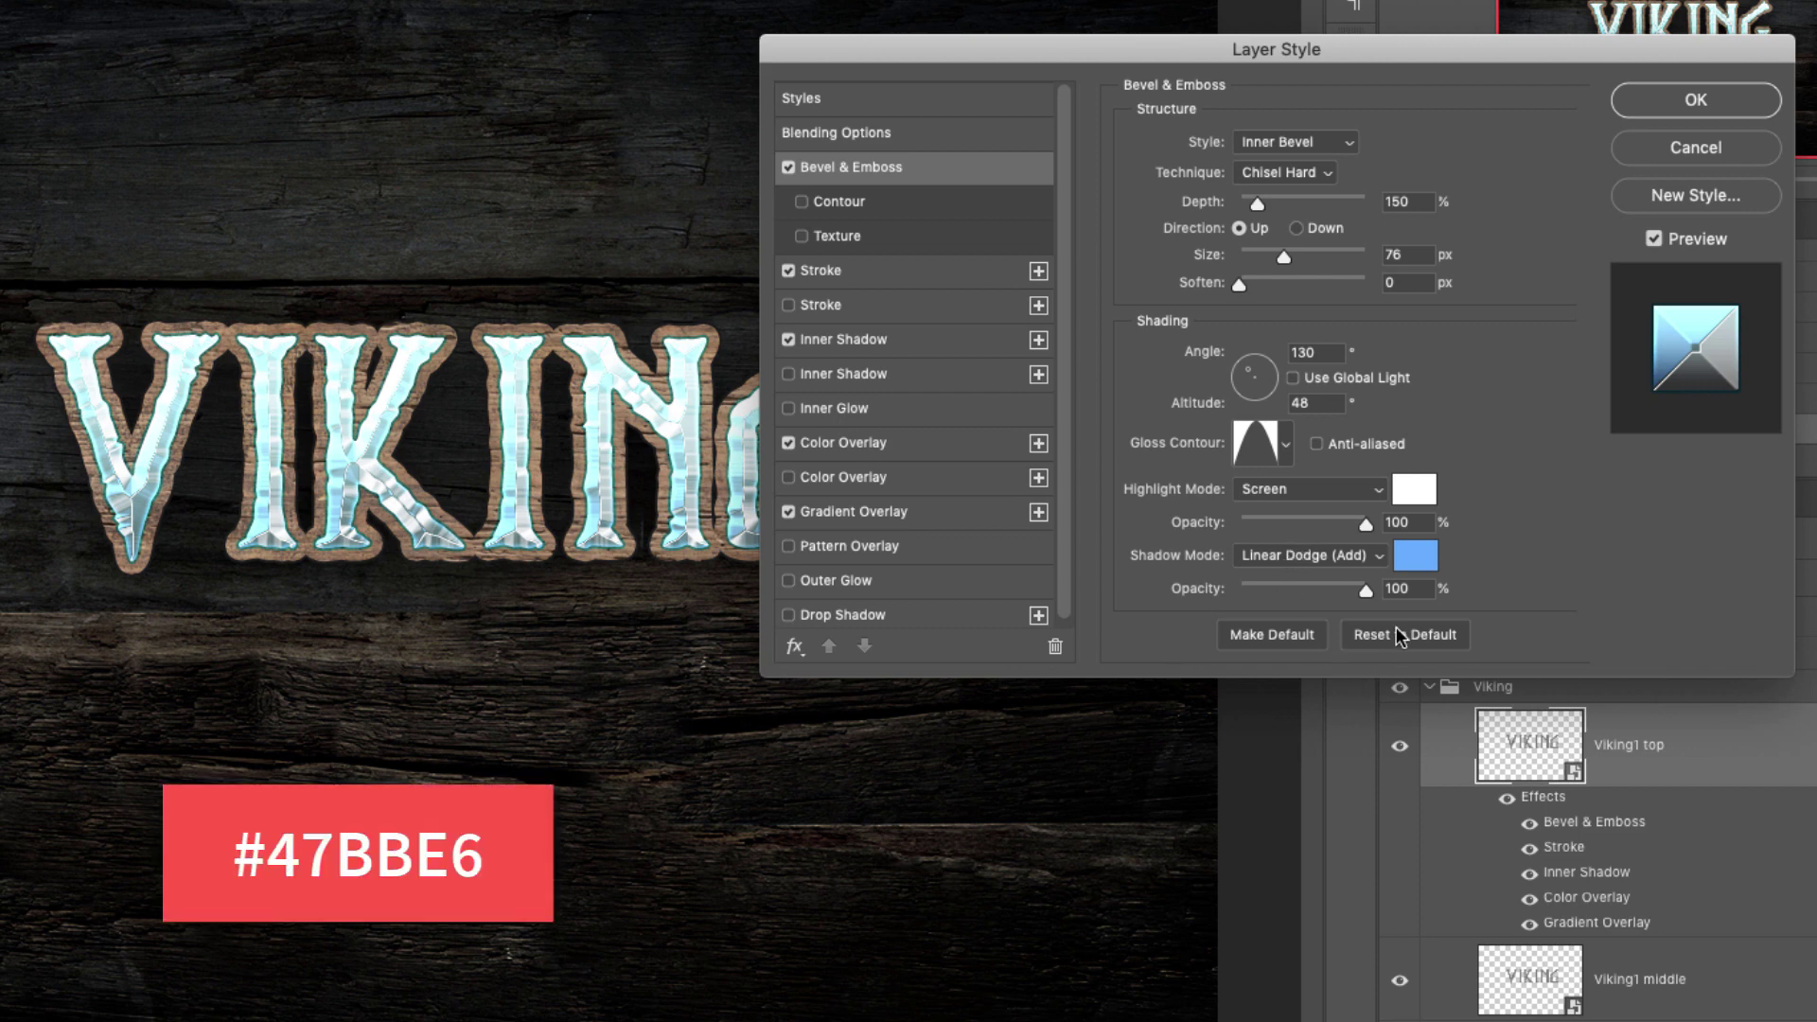
# Set the bevel highlight color to #47BBE6 and its blend mode to Vivid Light
pyautogui.click(1413, 497)
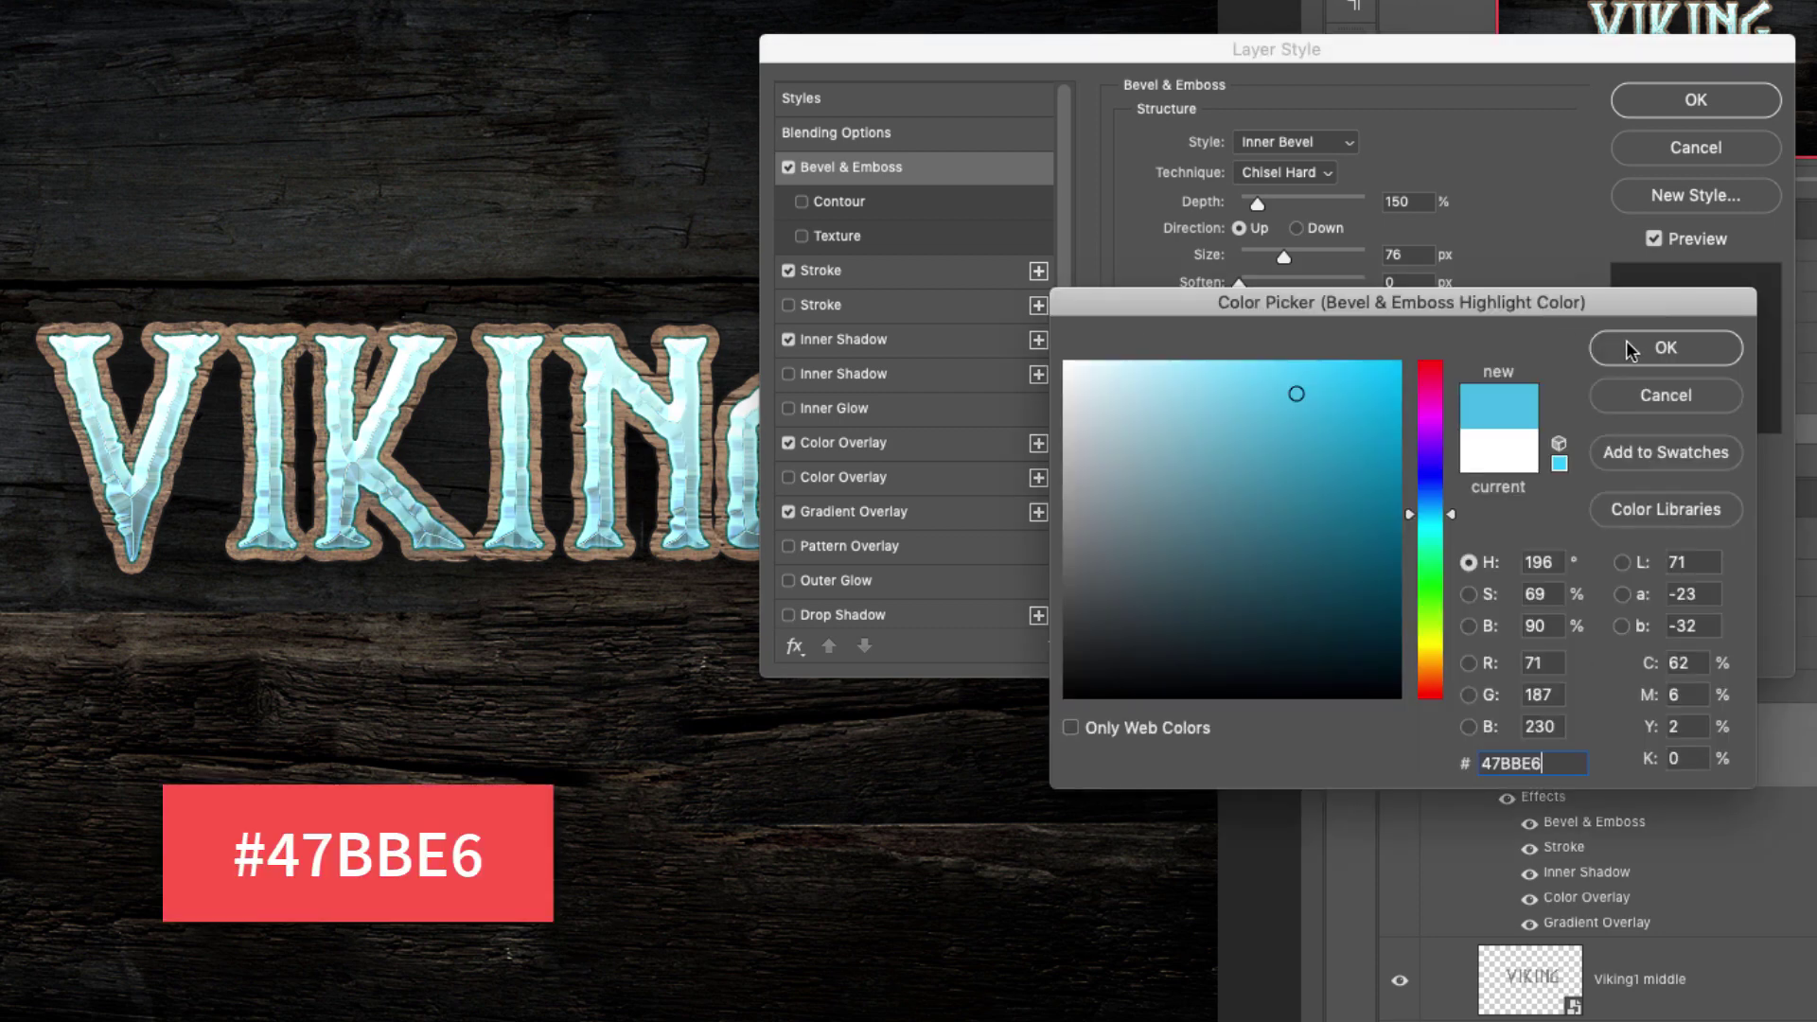
pyautogui.click(1629, 349)
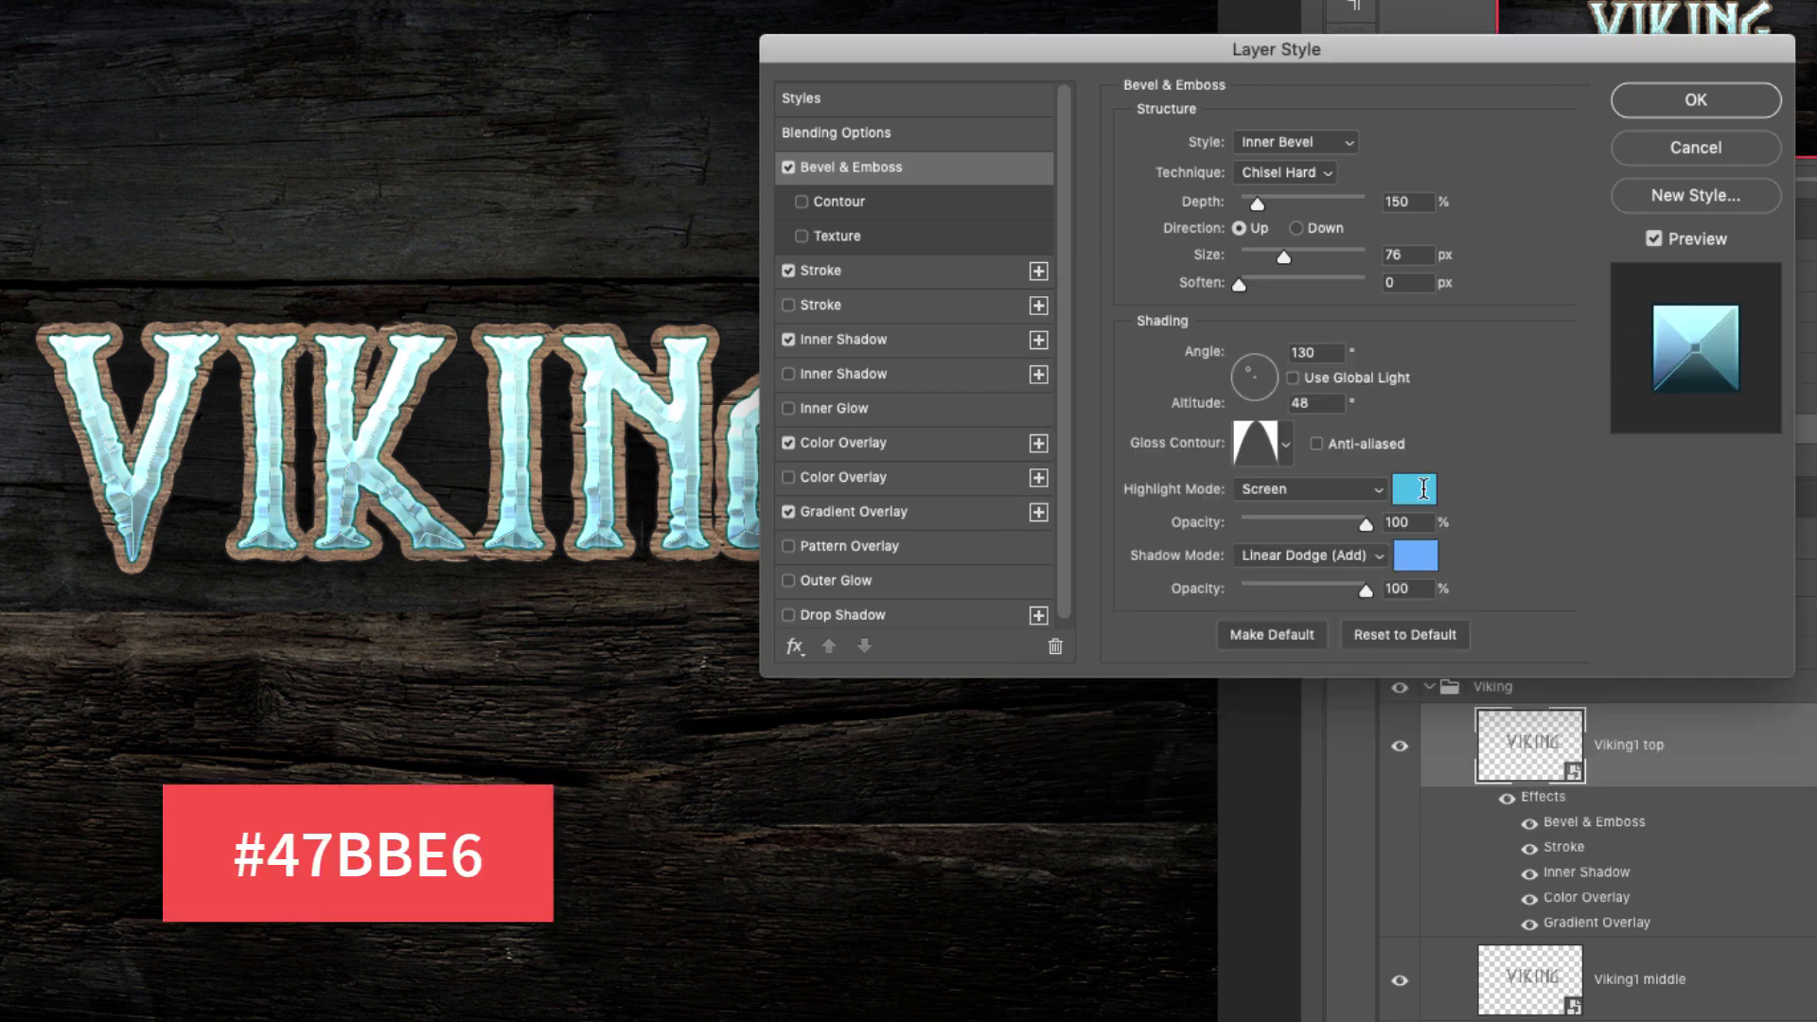
pyautogui.click(1330, 489)
pyautogui.click(1324, 688)
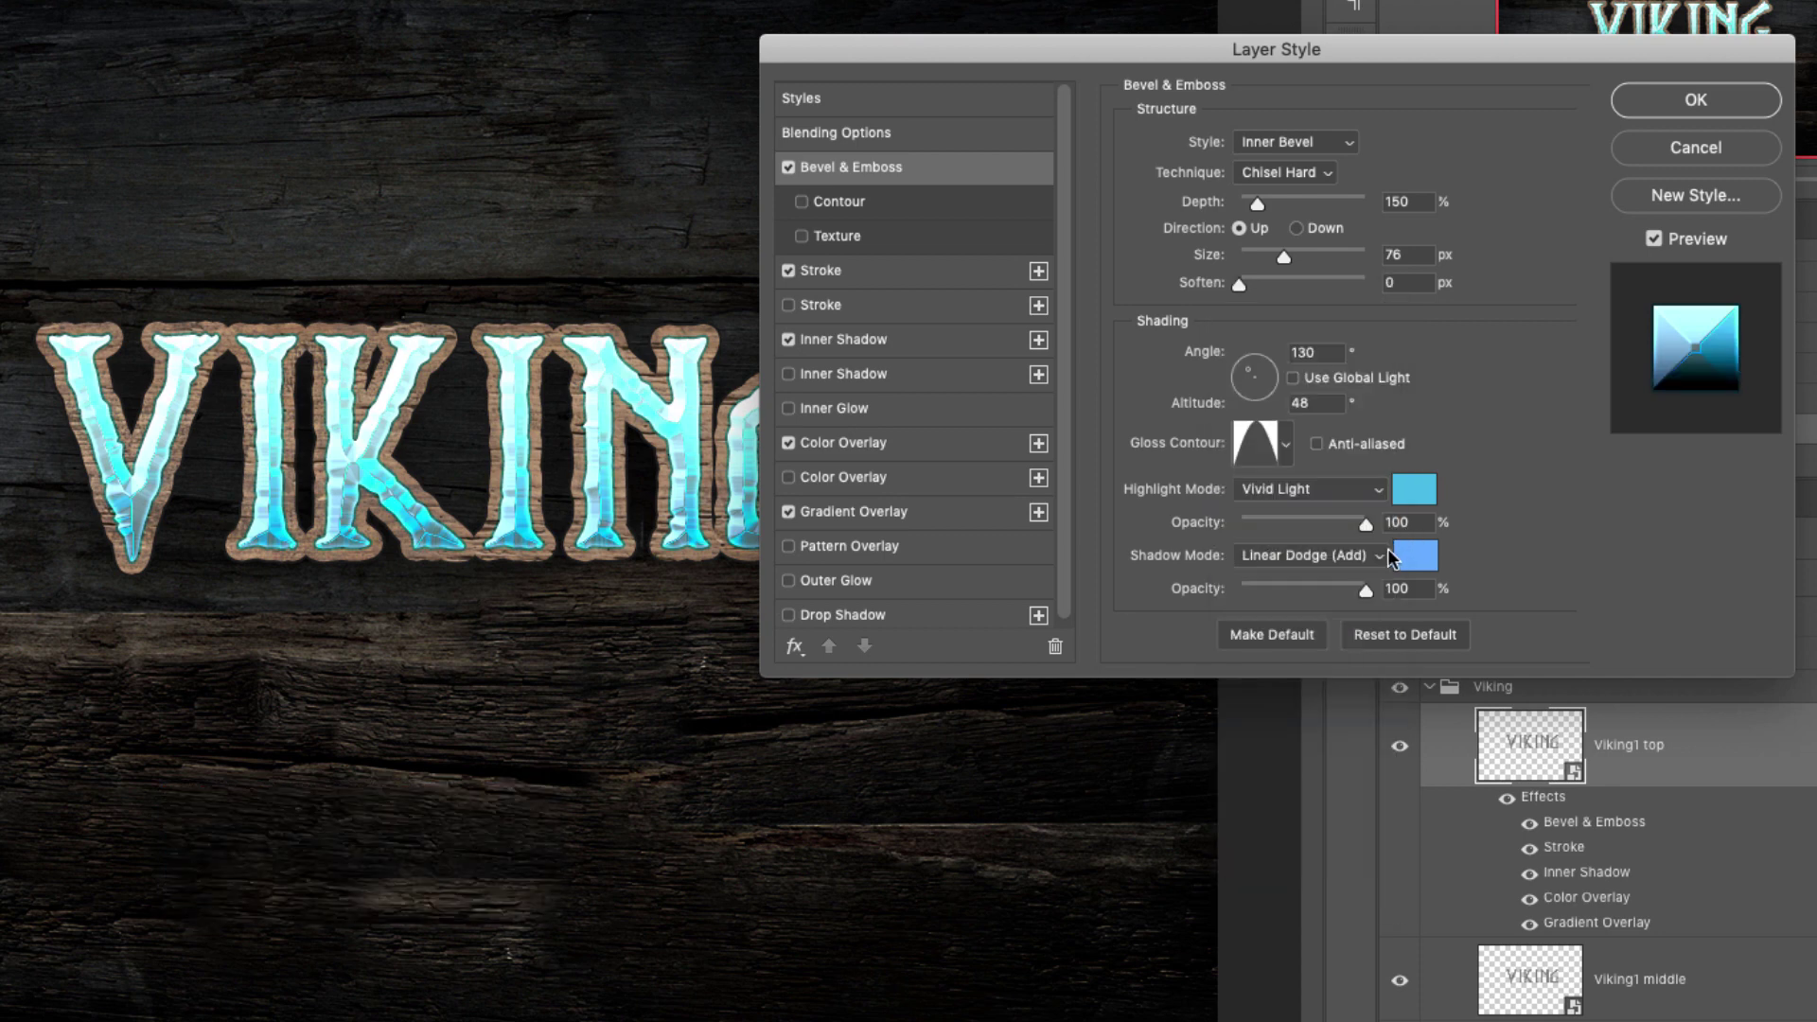
# Set the bevel shadow to Linear Burn with color #6EB7FB and 89% opacity
pyautogui.click(1298, 553)
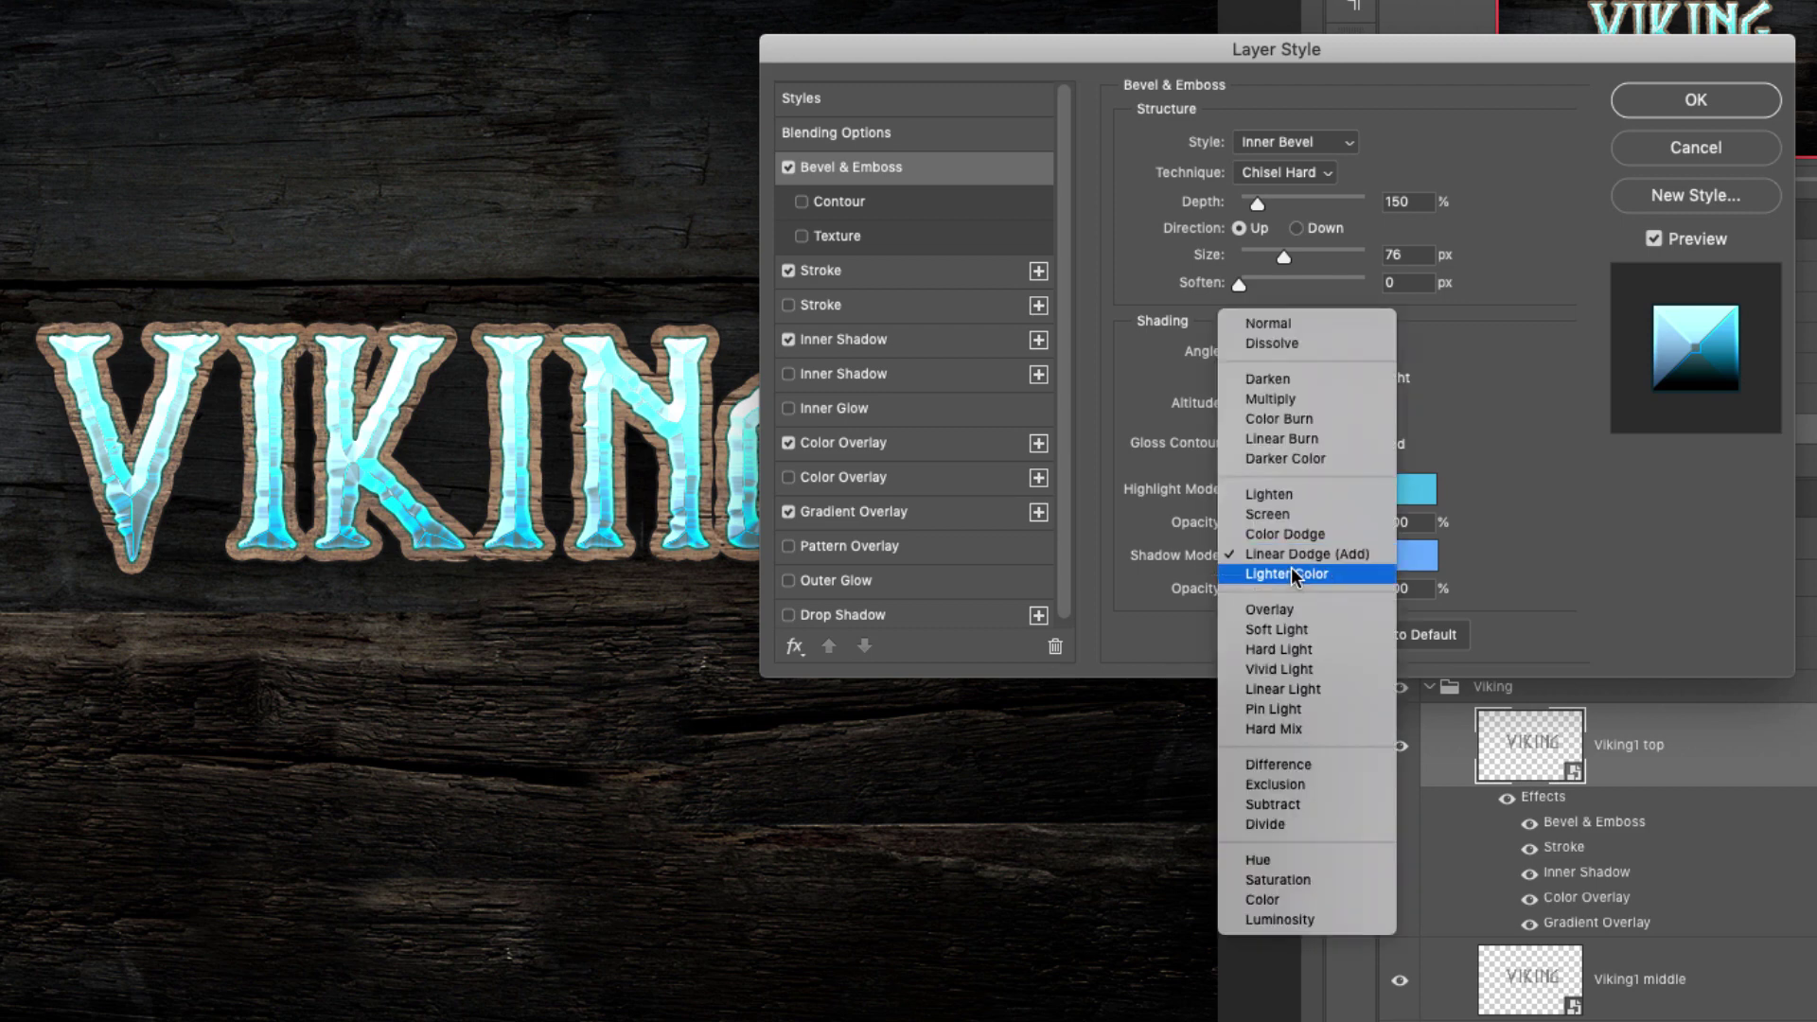
pyautogui.click(1291, 440)
pyautogui.click(1413, 557)
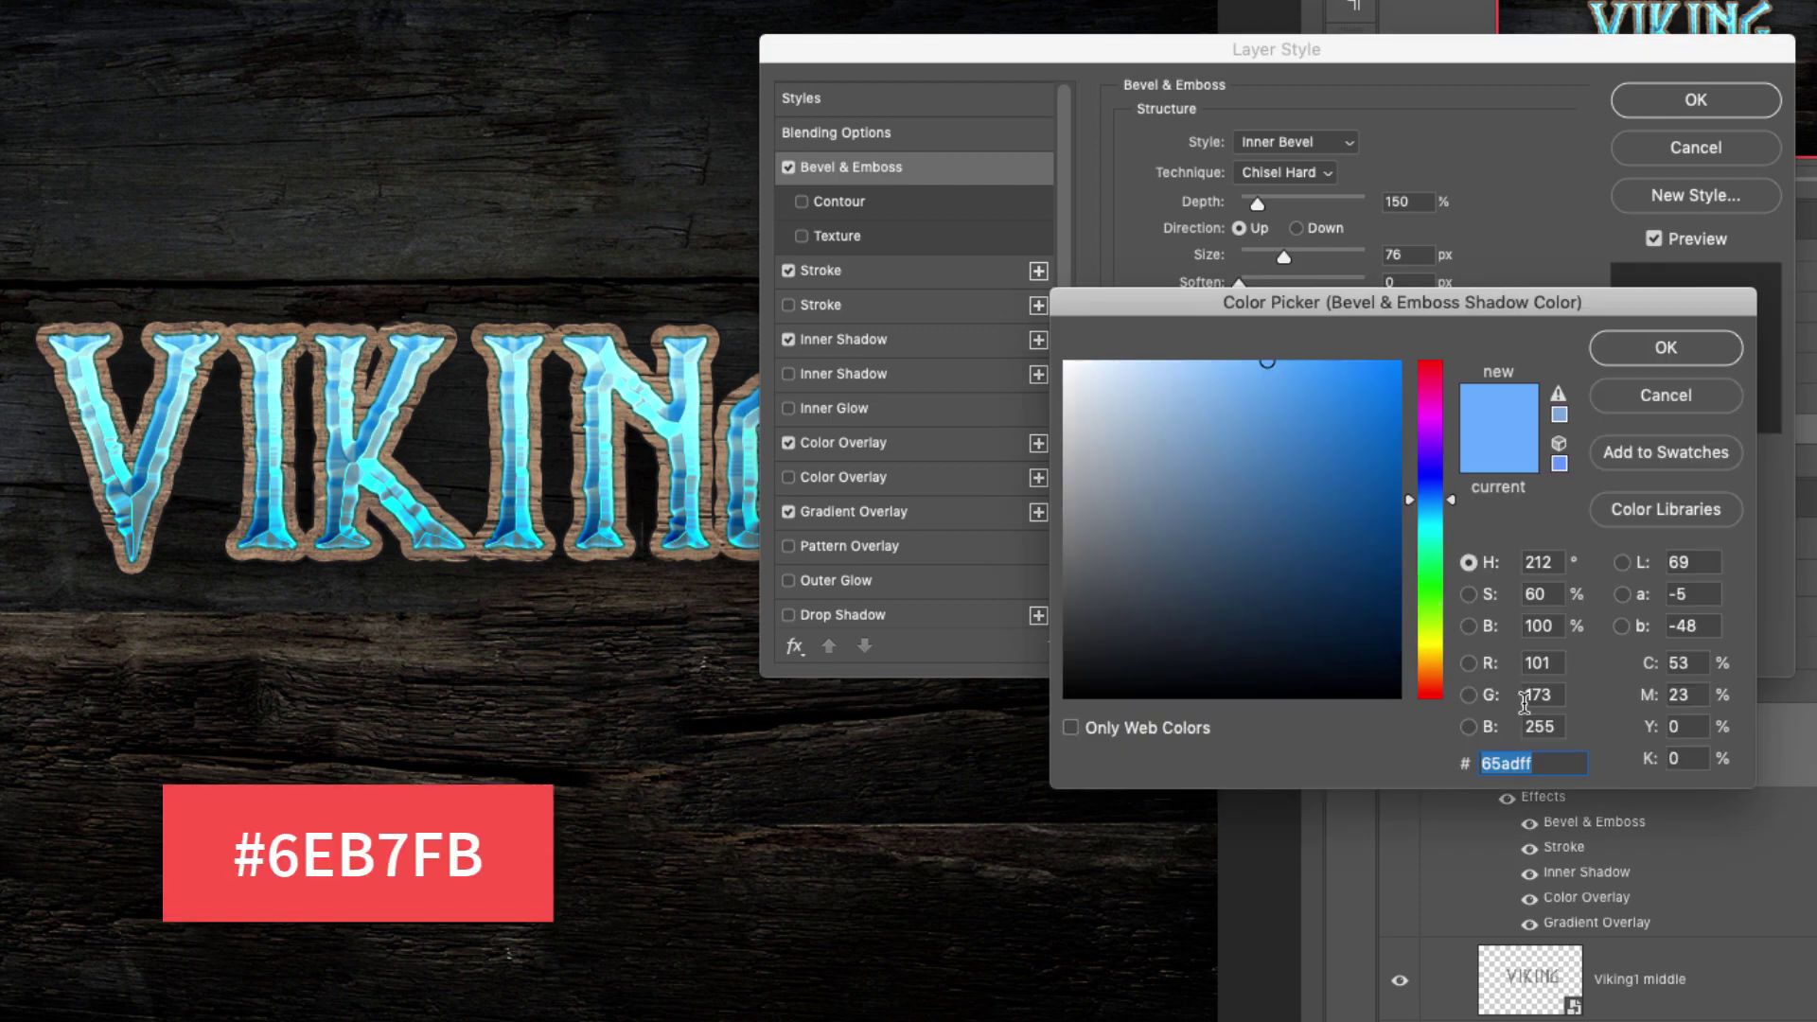
pyautogui.press('Return')
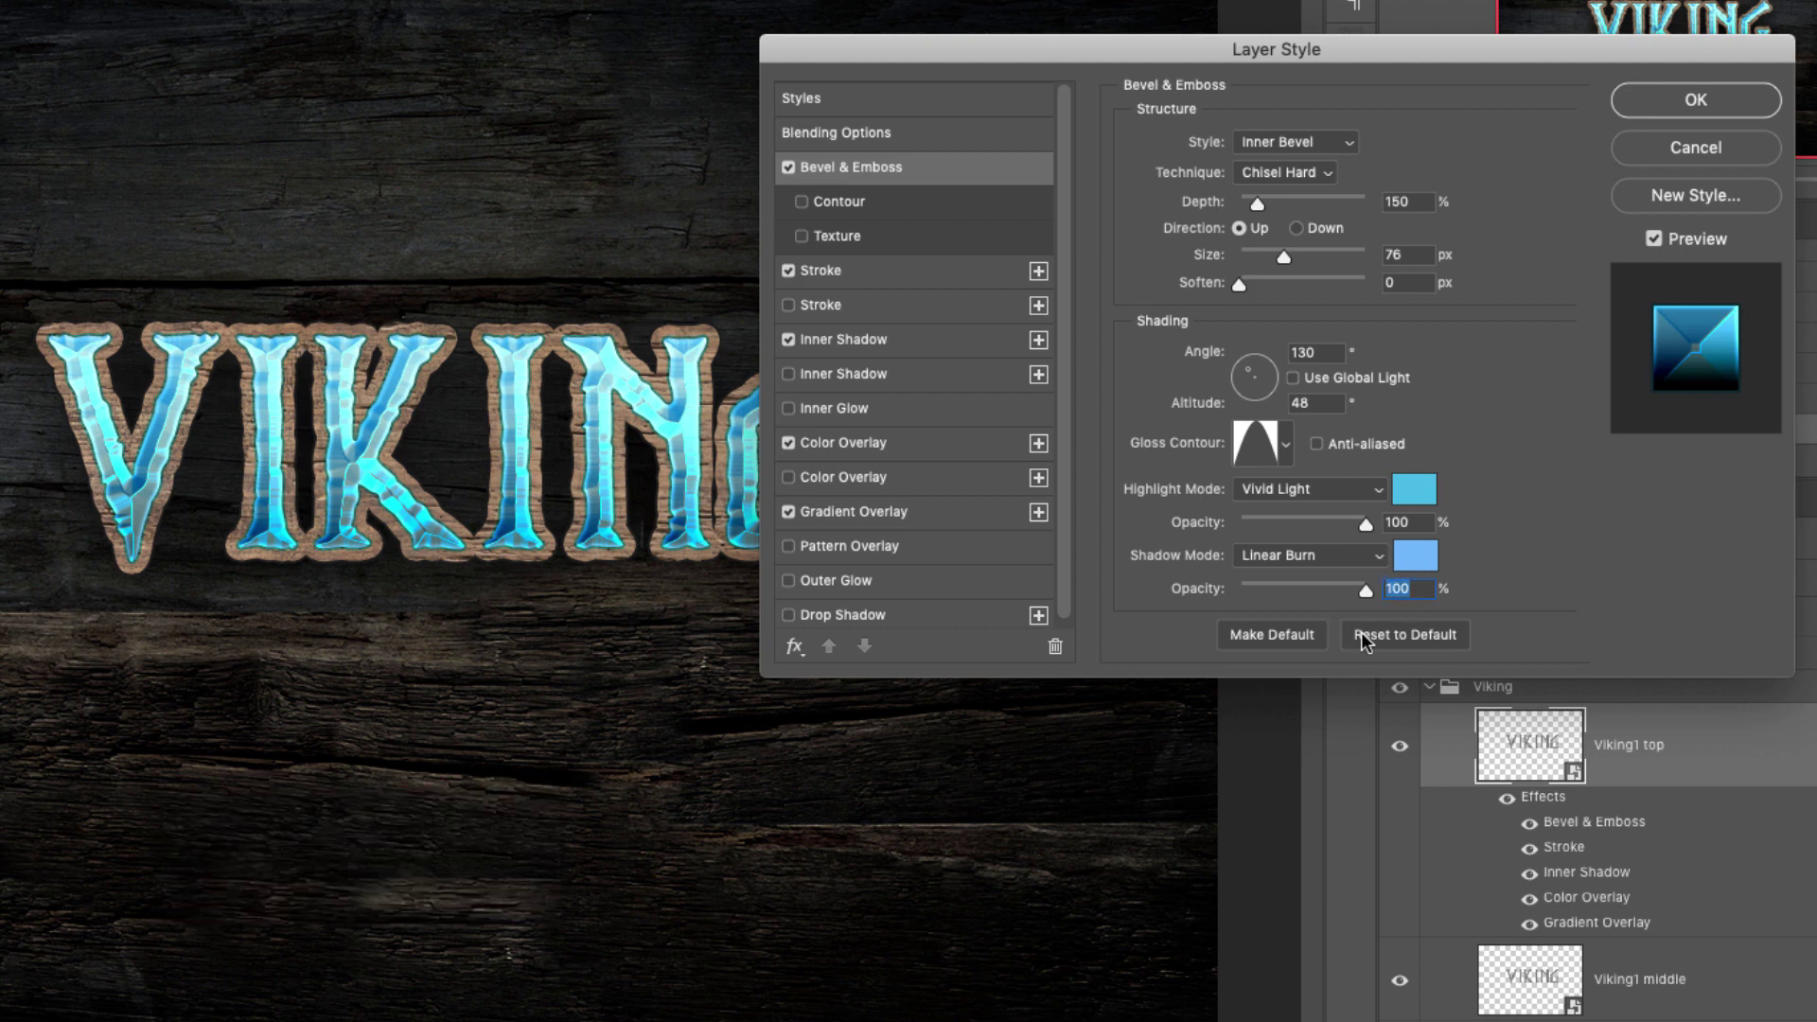
pyautogui.write('89')
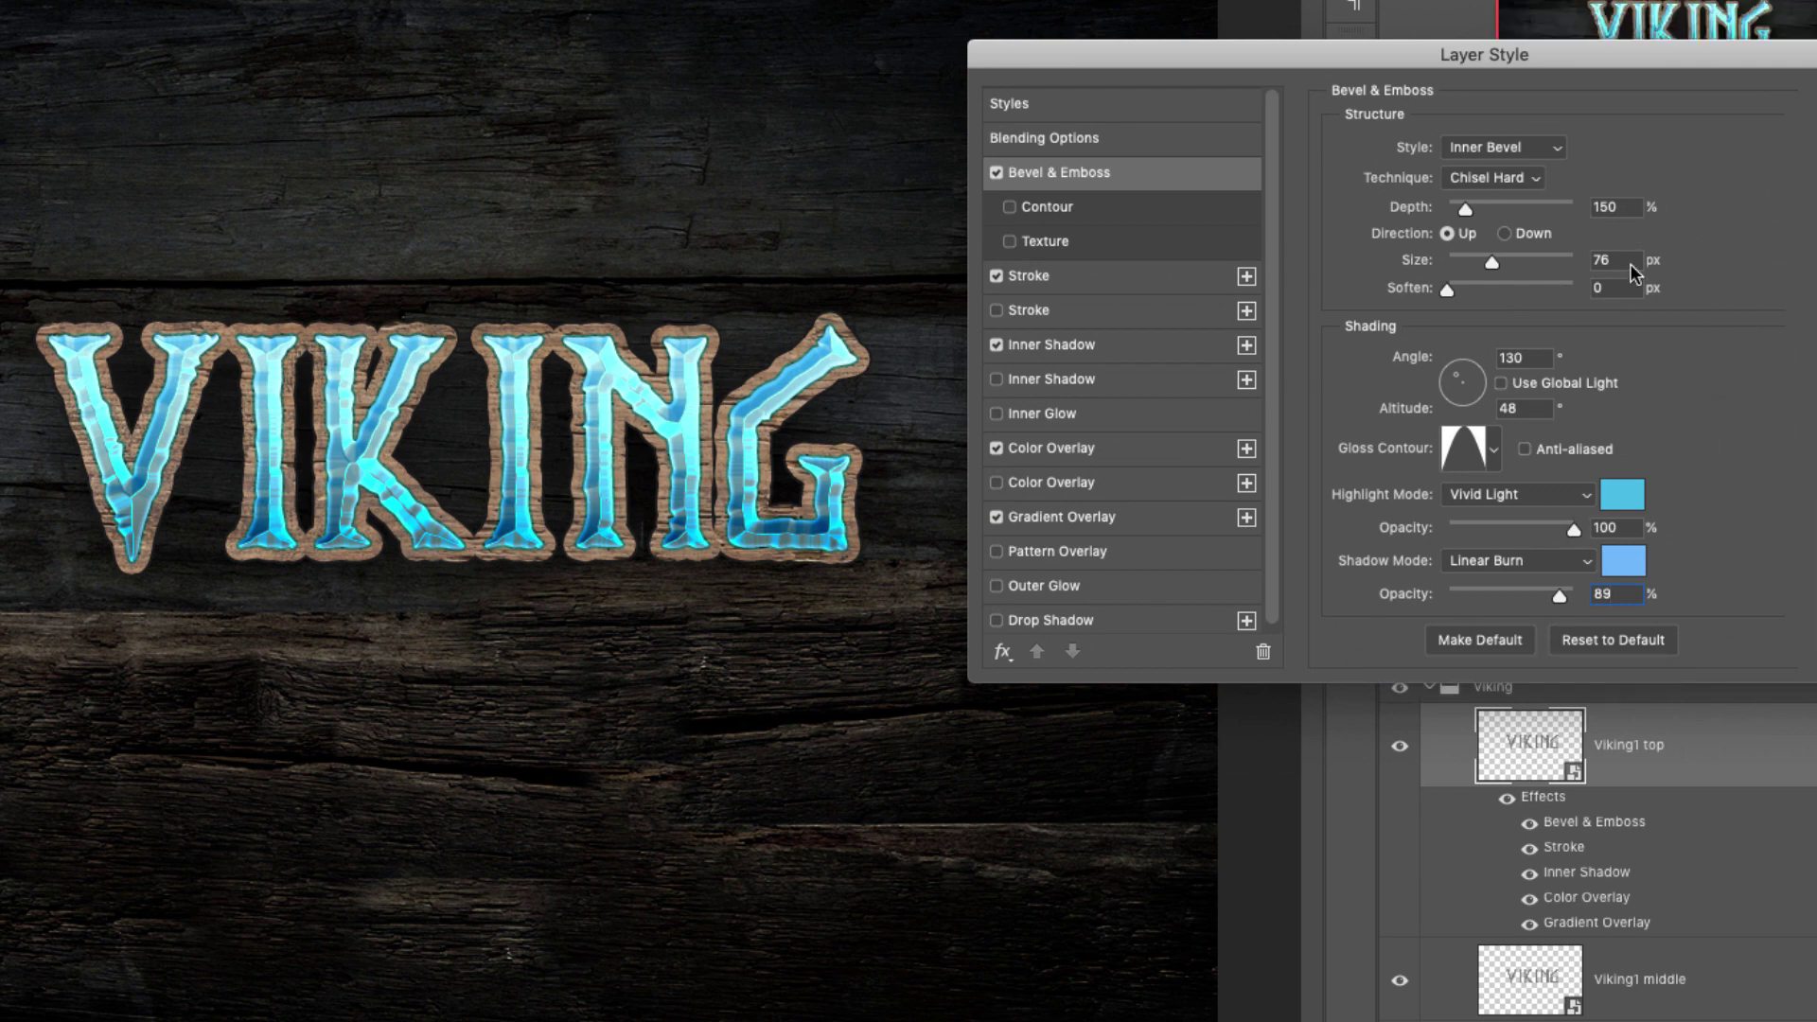
pyautogui.moveTo(1599, 55); pyautogui.dragTo(1470, 38)
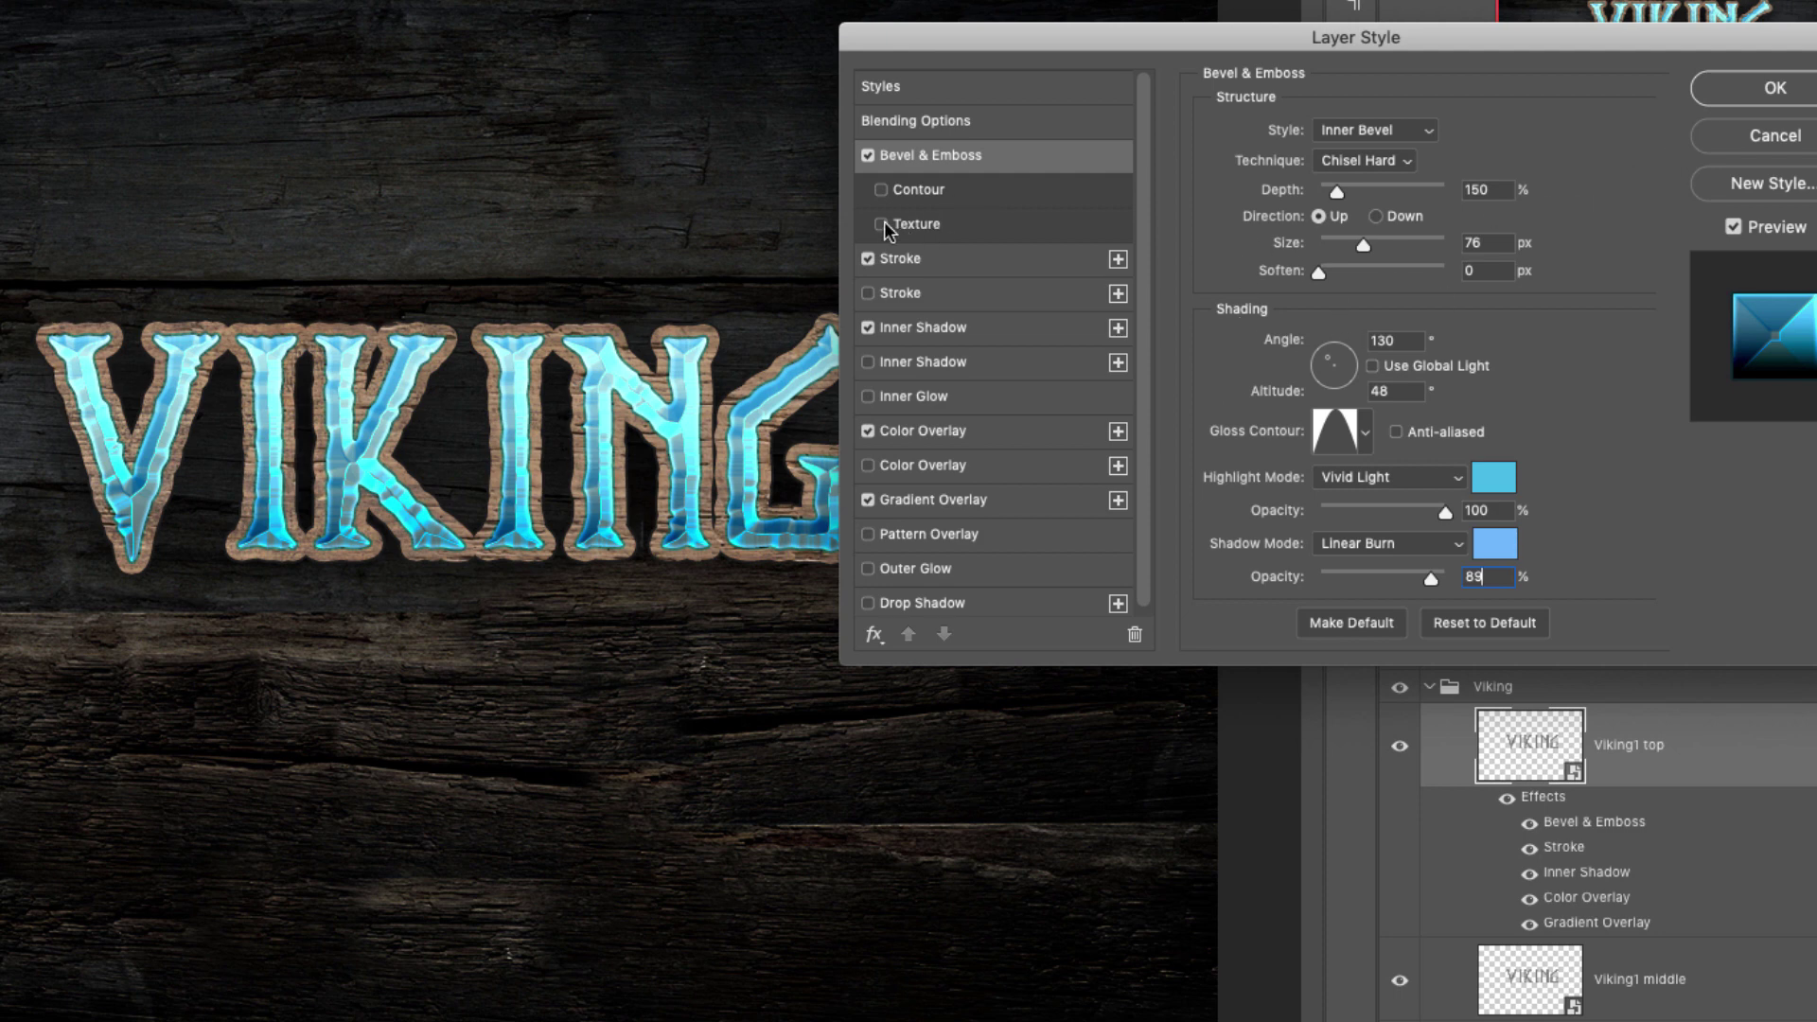
# Enable the bevel's Texture with a scale of 25% and a depth of 15%
pyautogui.click(927, 231)
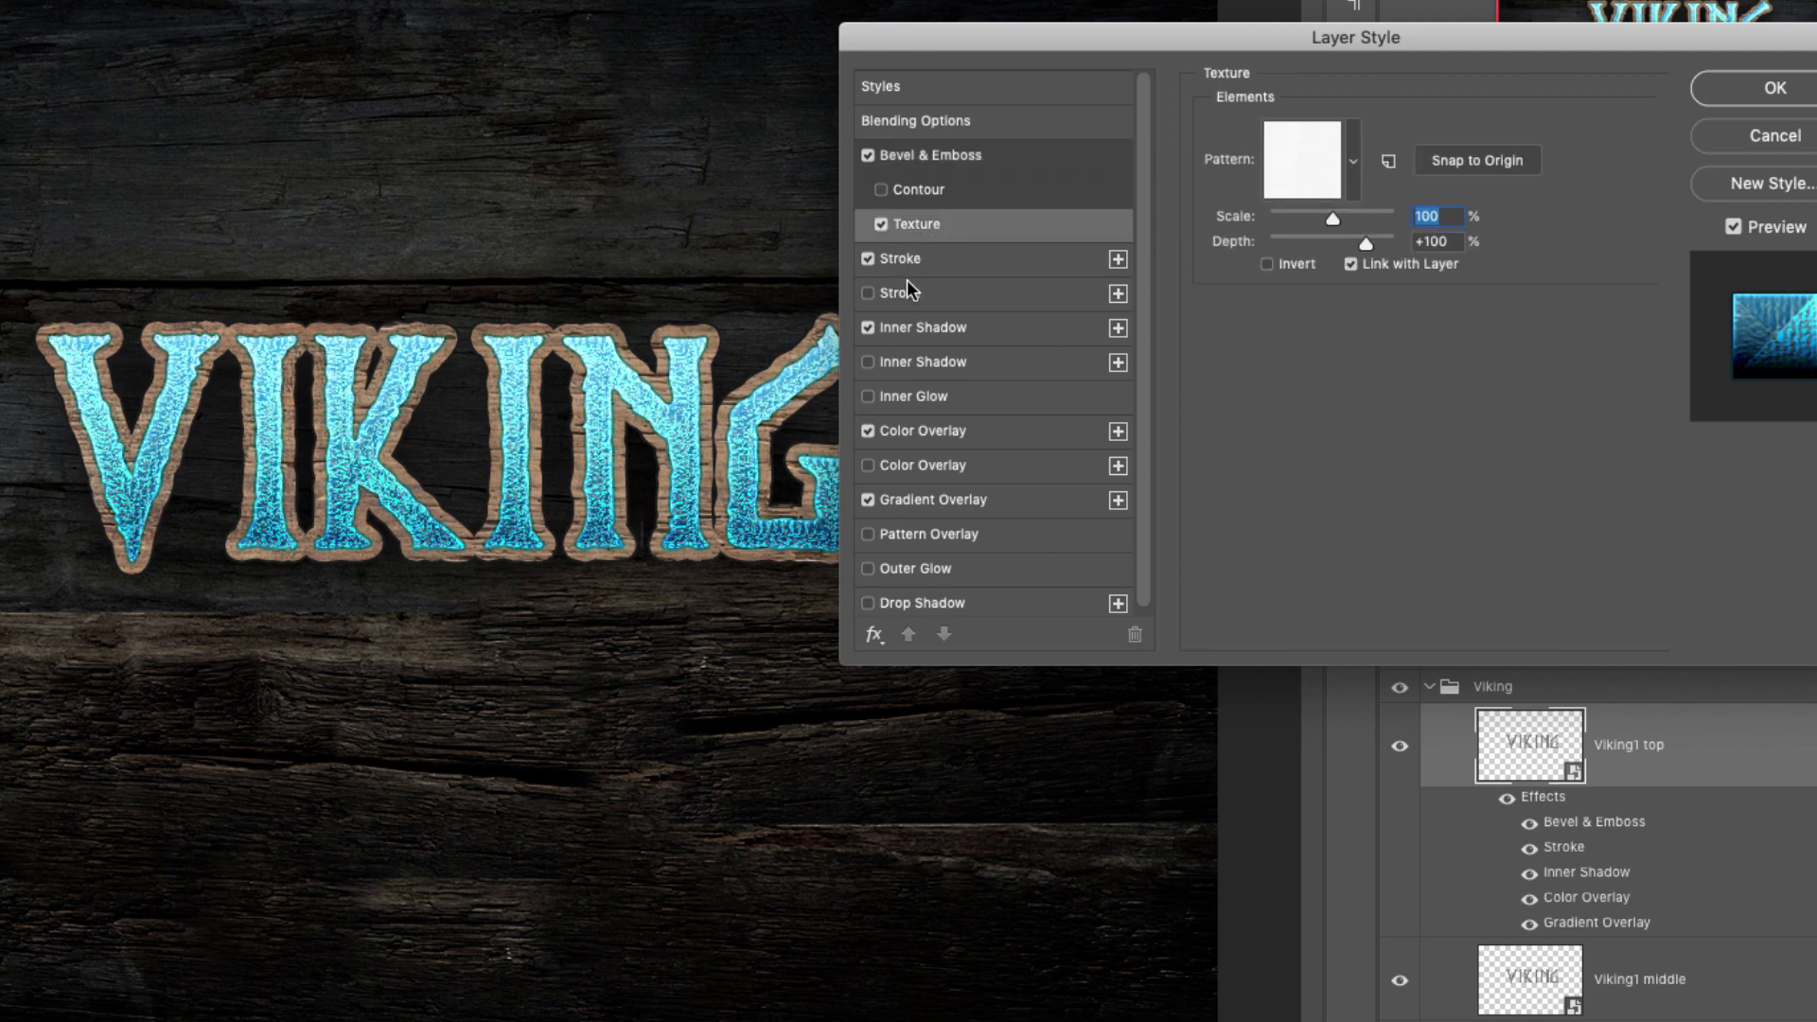
pyautogui.moveTo(1332, 219); pyautogui.dragTo(1287, 221)
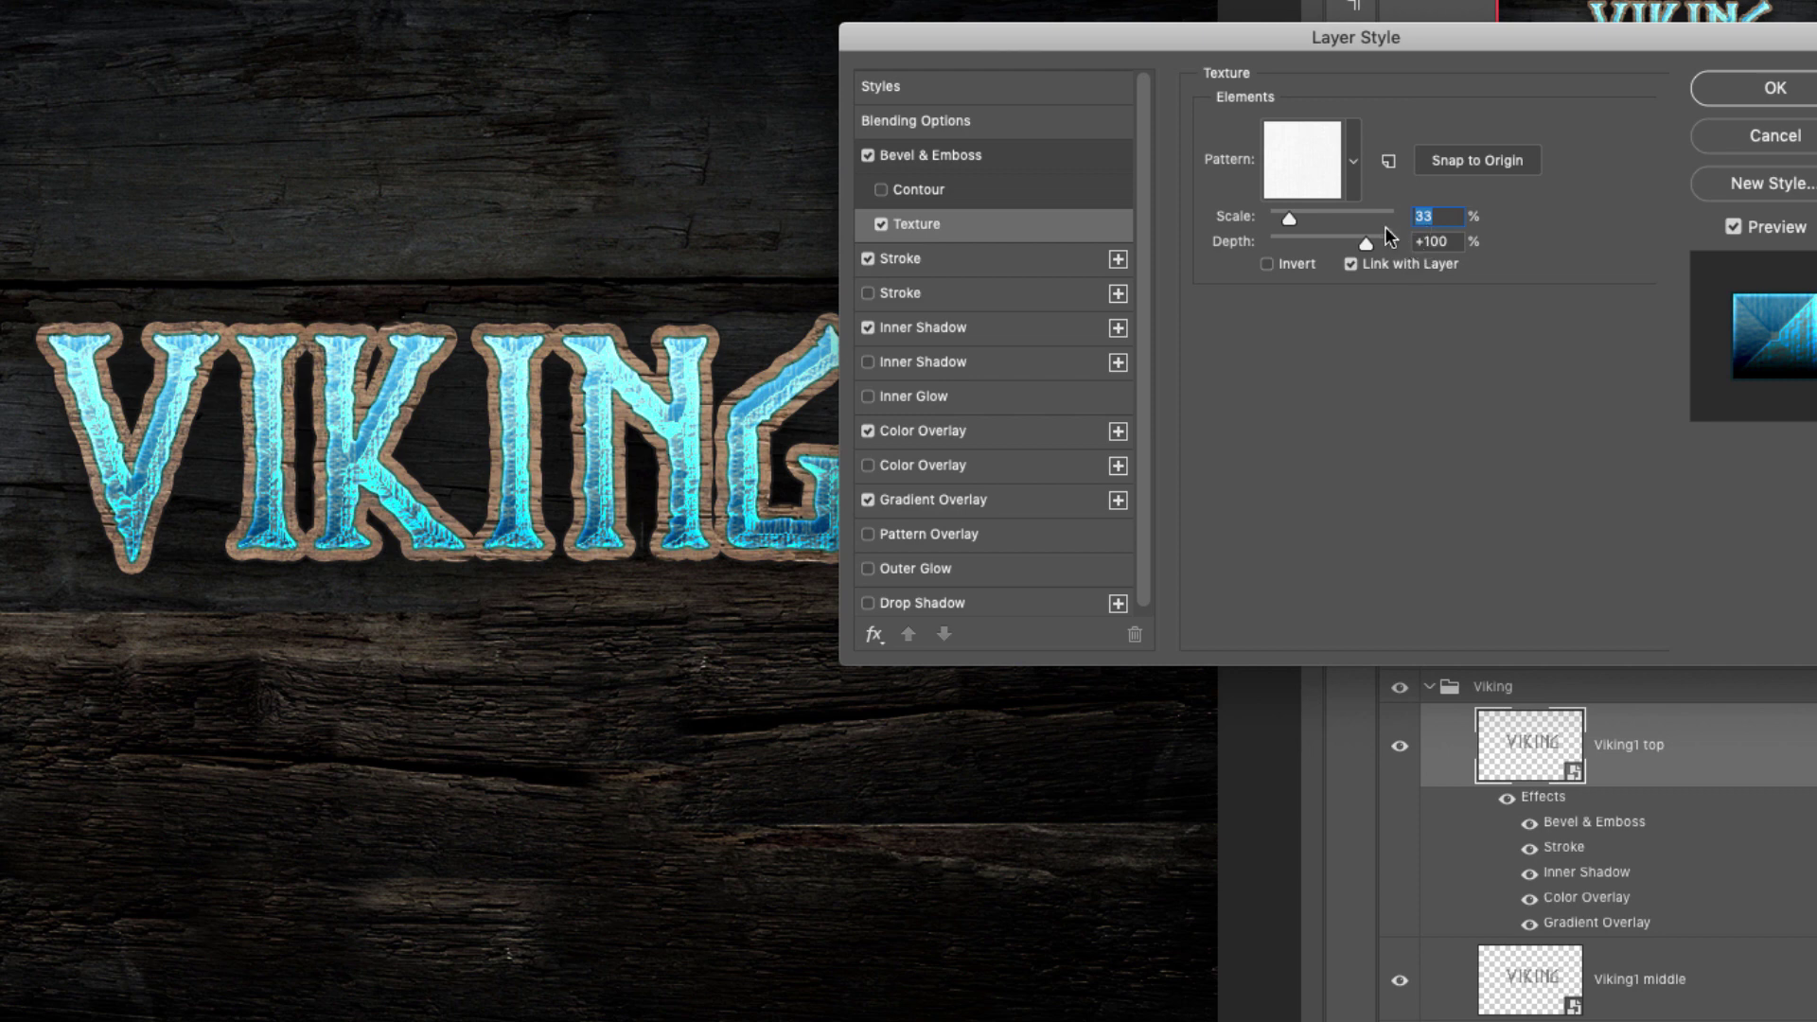
pyautogui.write('25')
pyautogui.press('Tab')
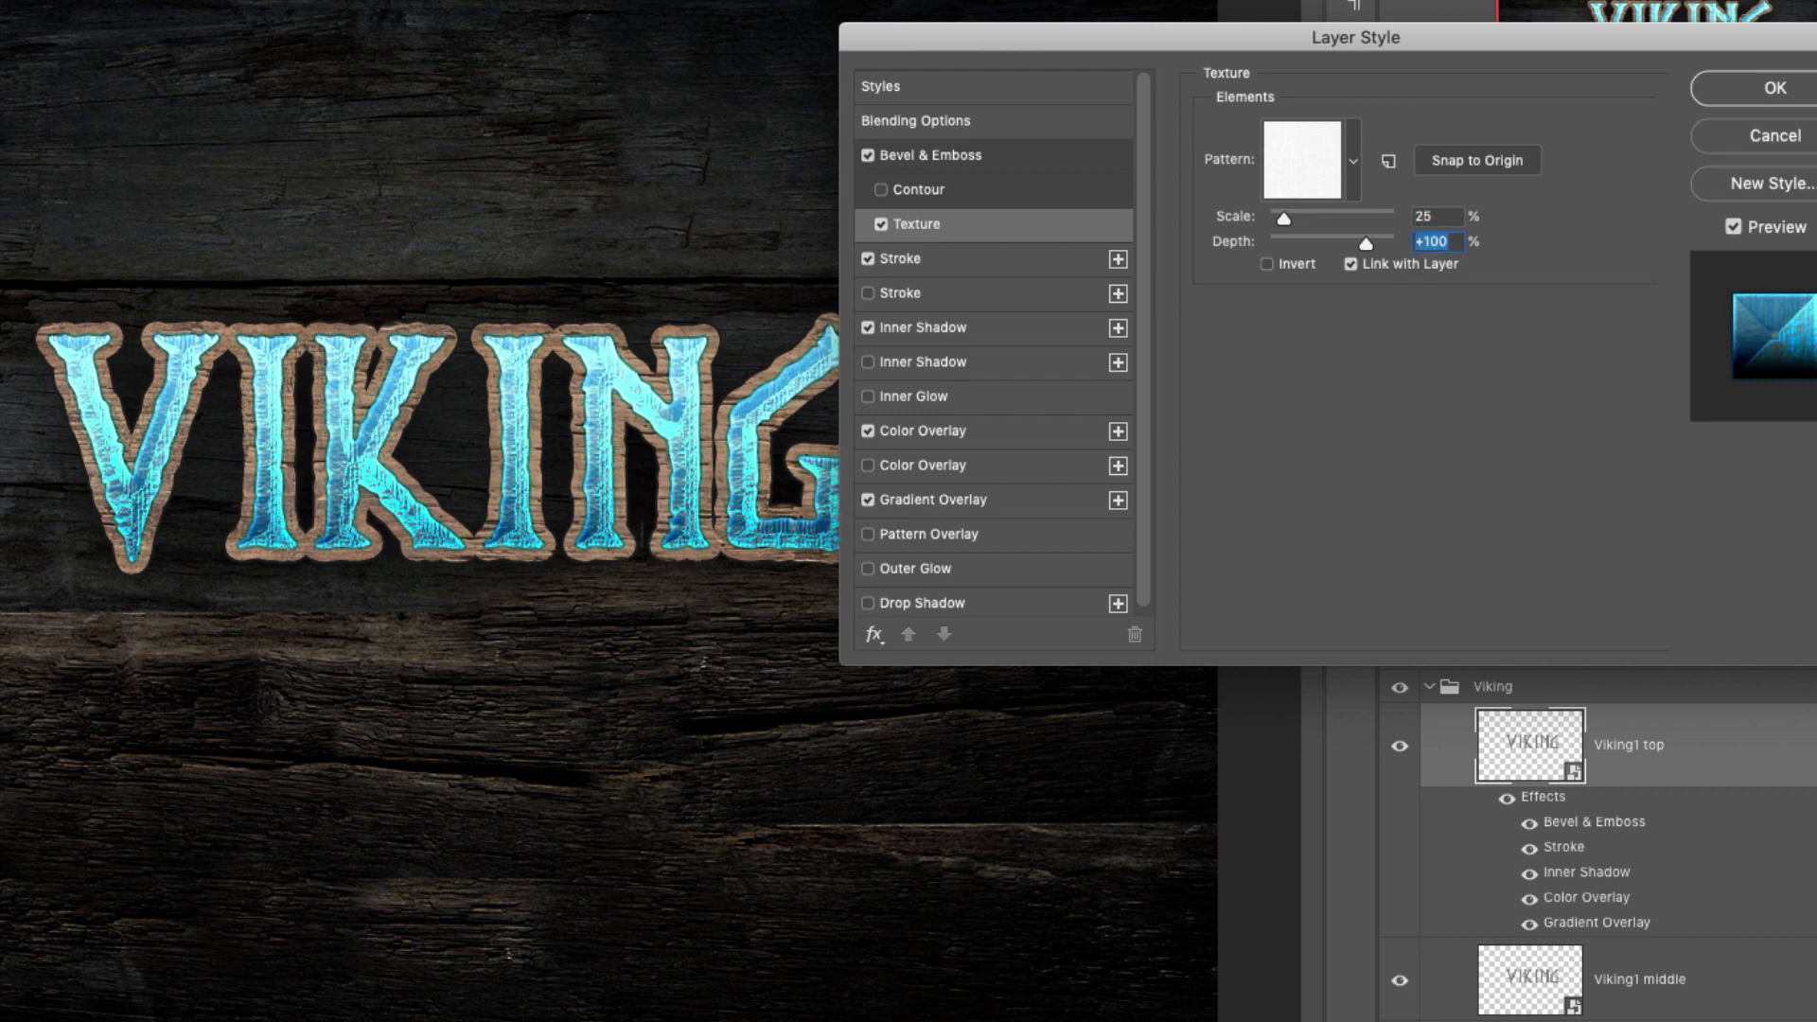
pyautogui.write('15')
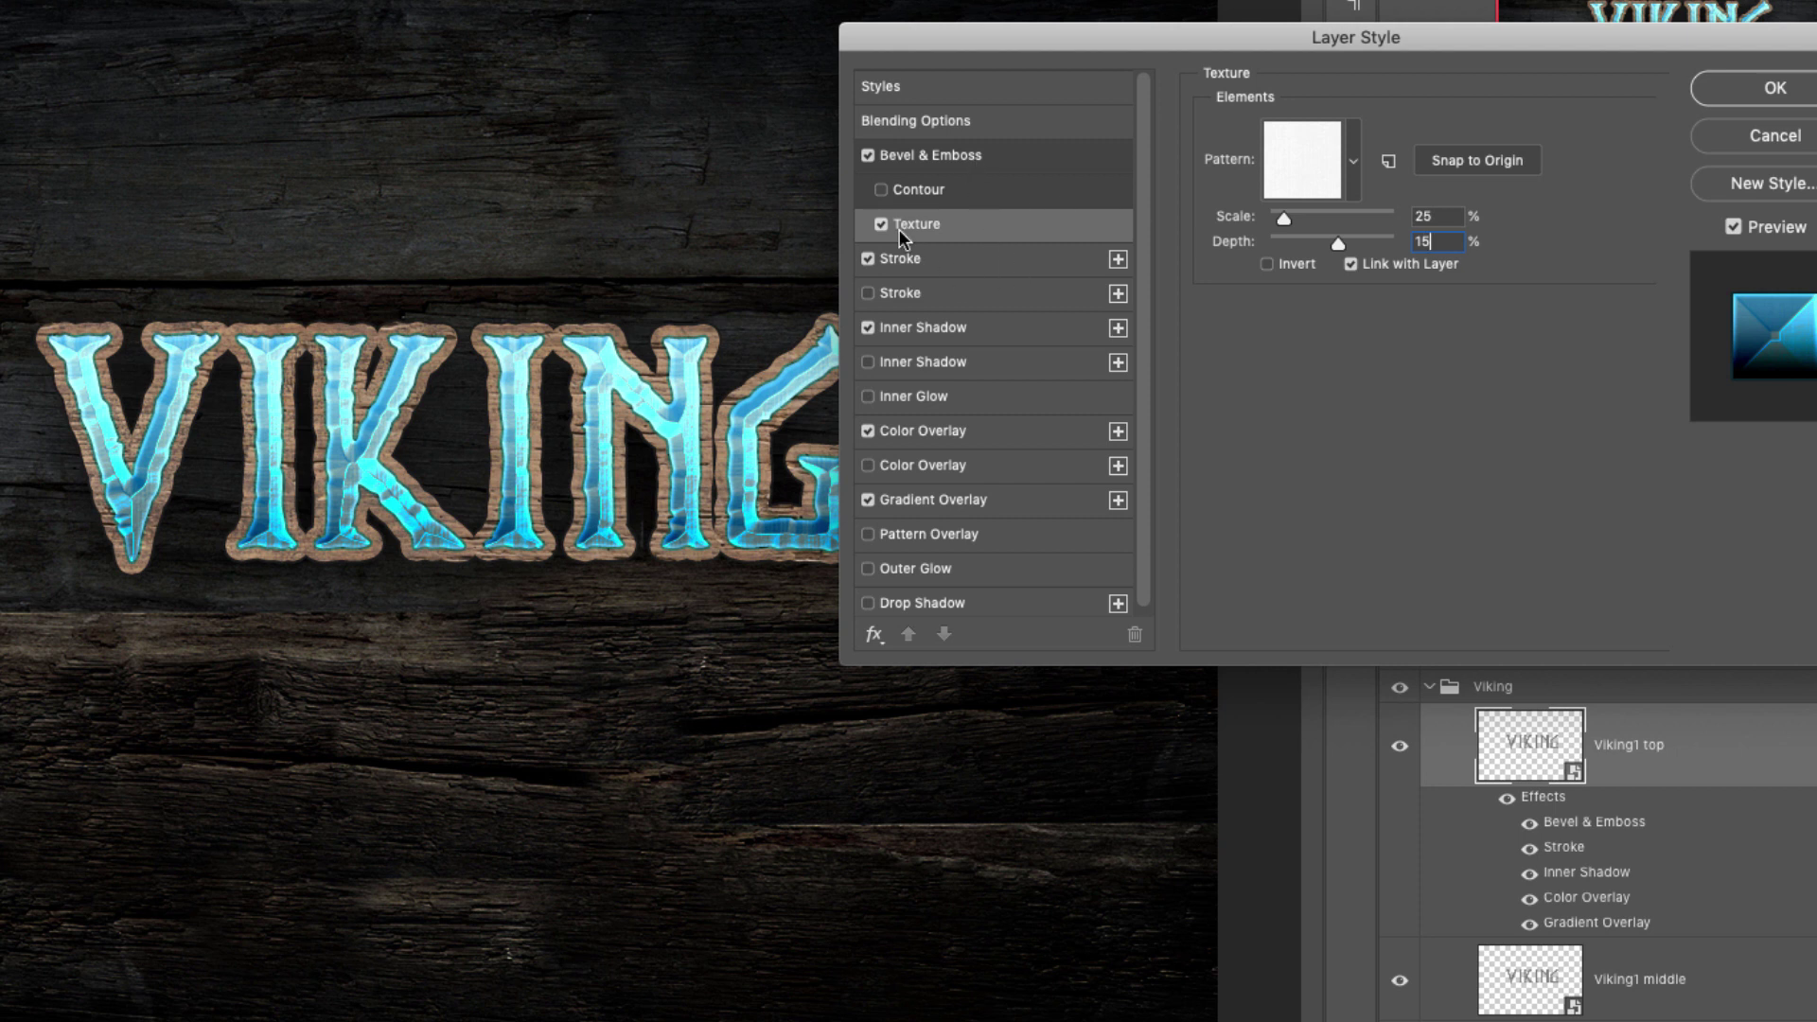
# Try the WOOD pattern and the White with Wood Fibers pattern as the bevel texture
pyautogui.click(899, 227)
pyautogui.click(1353, 154)
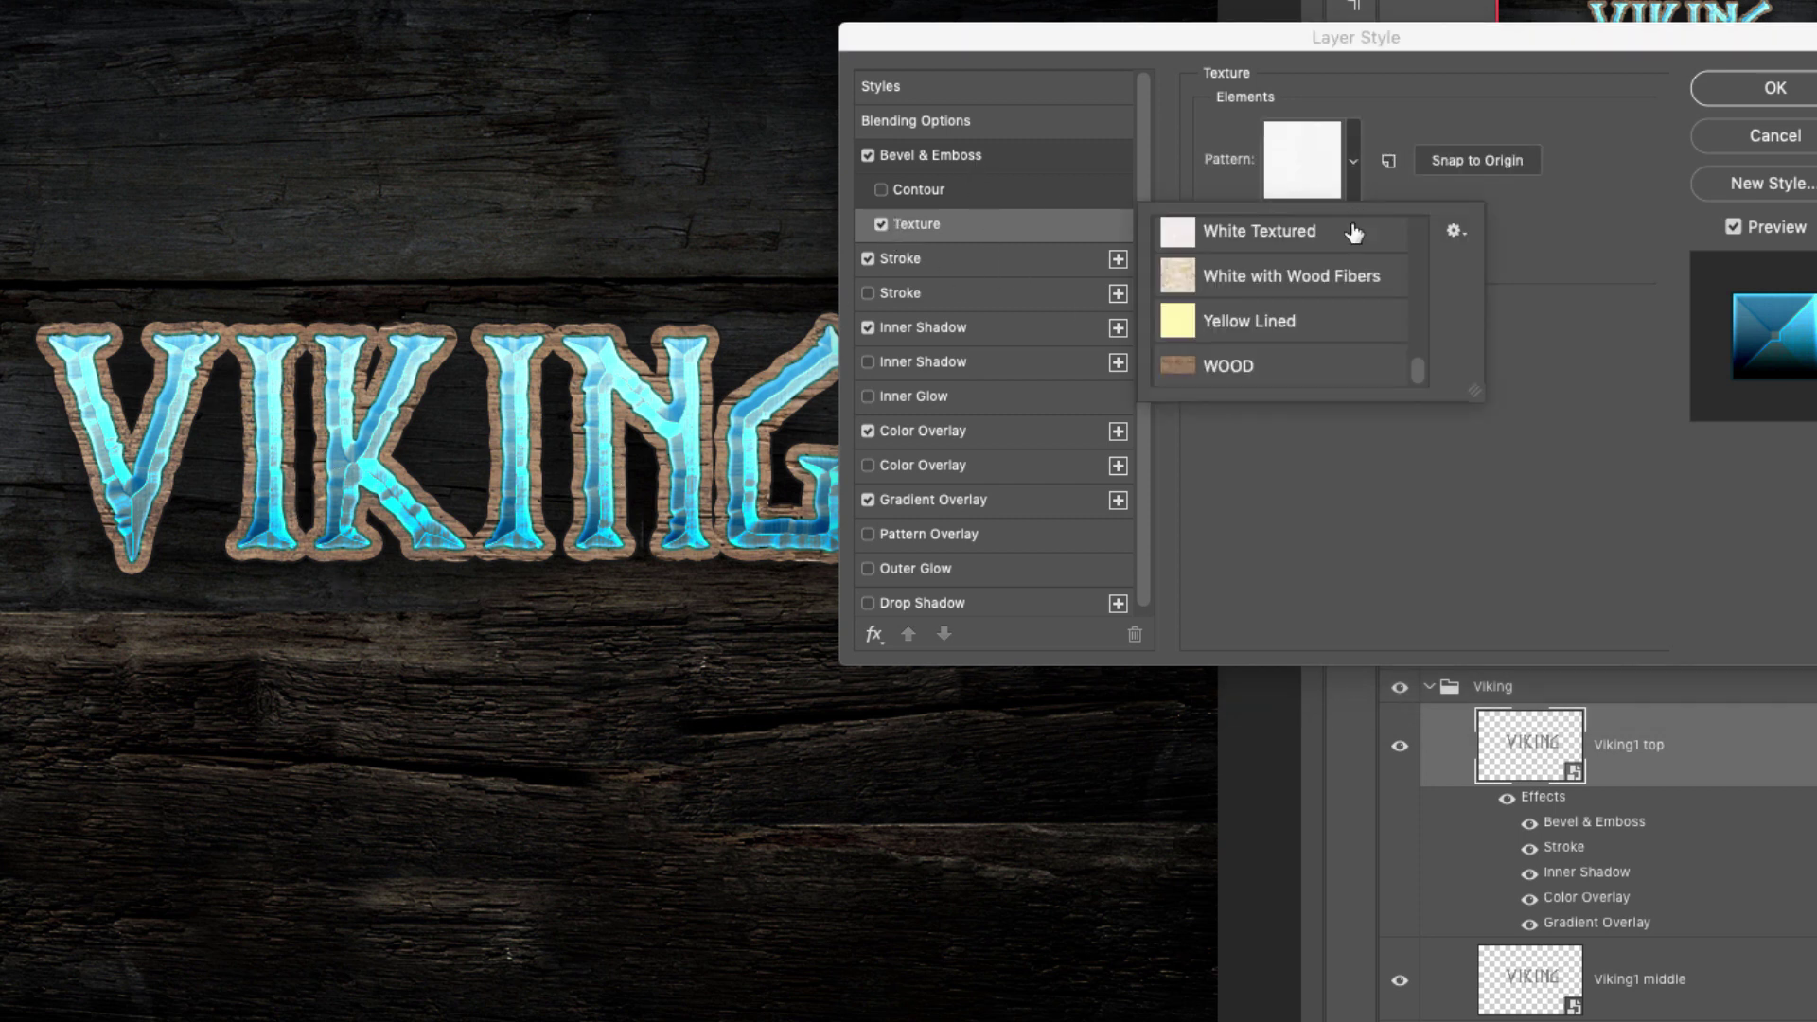
pyautogui.click(1228, 359)
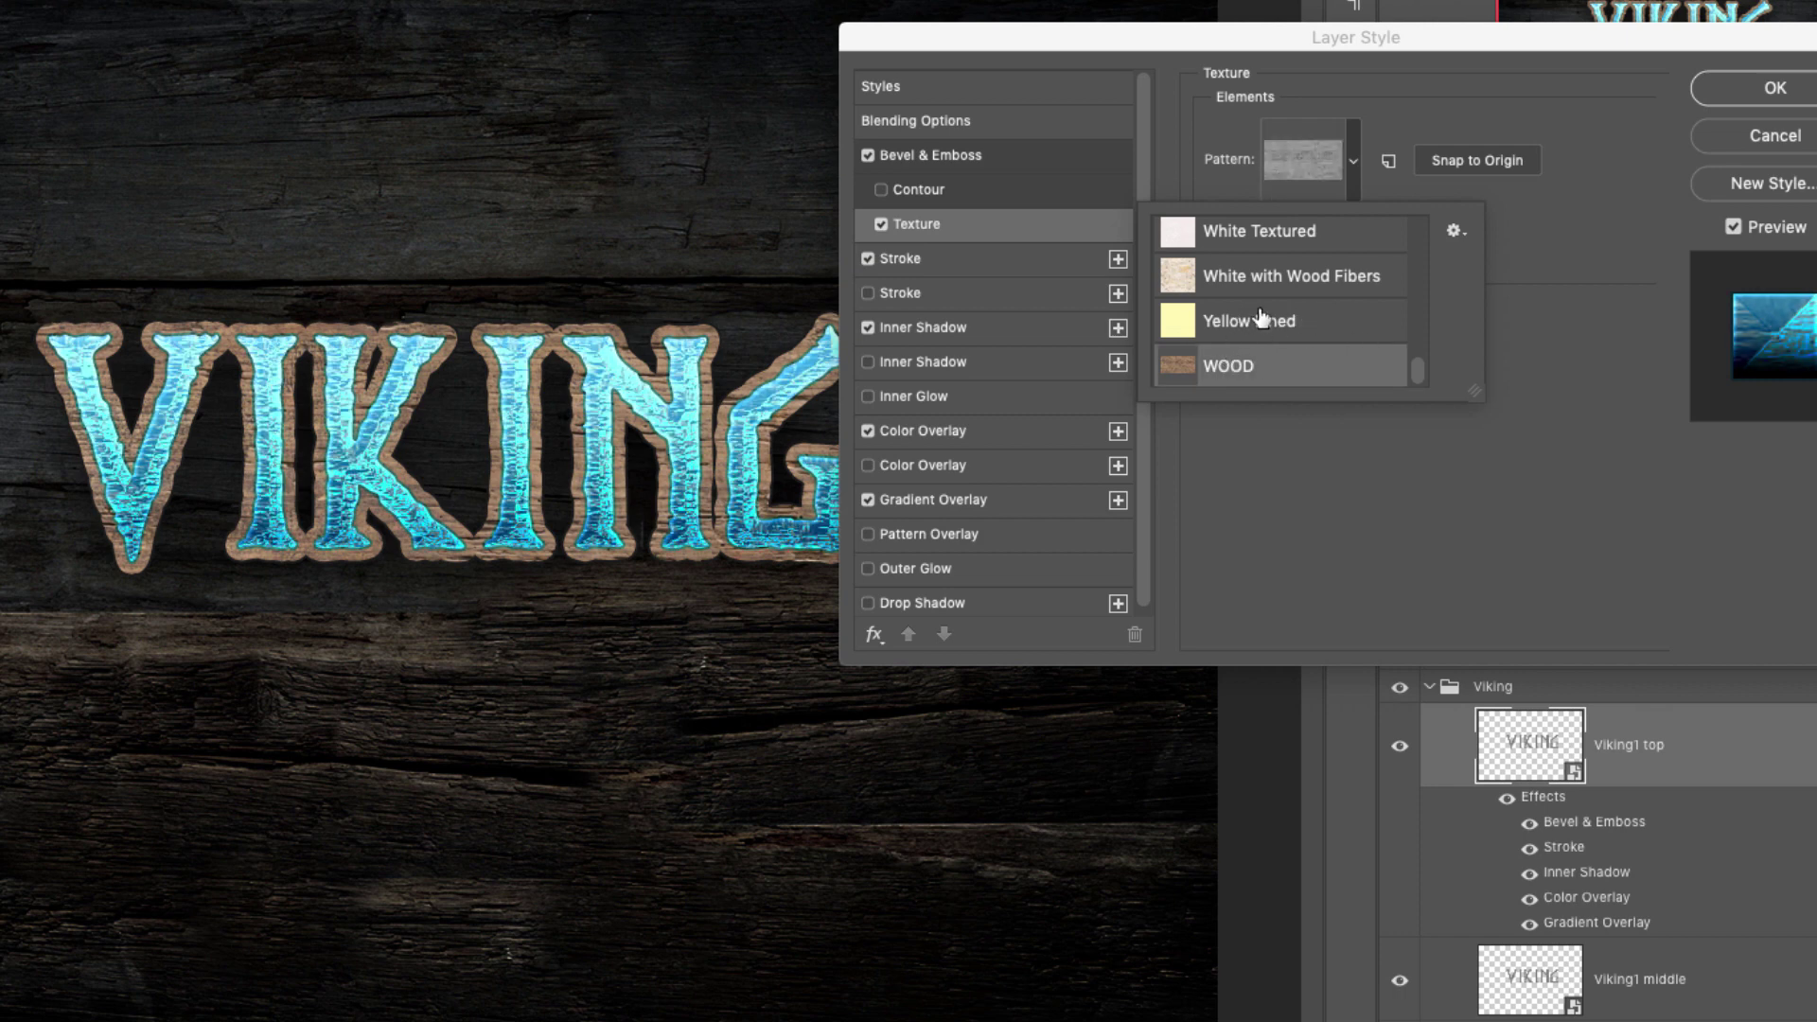
pyautogui.click(1243, 283)
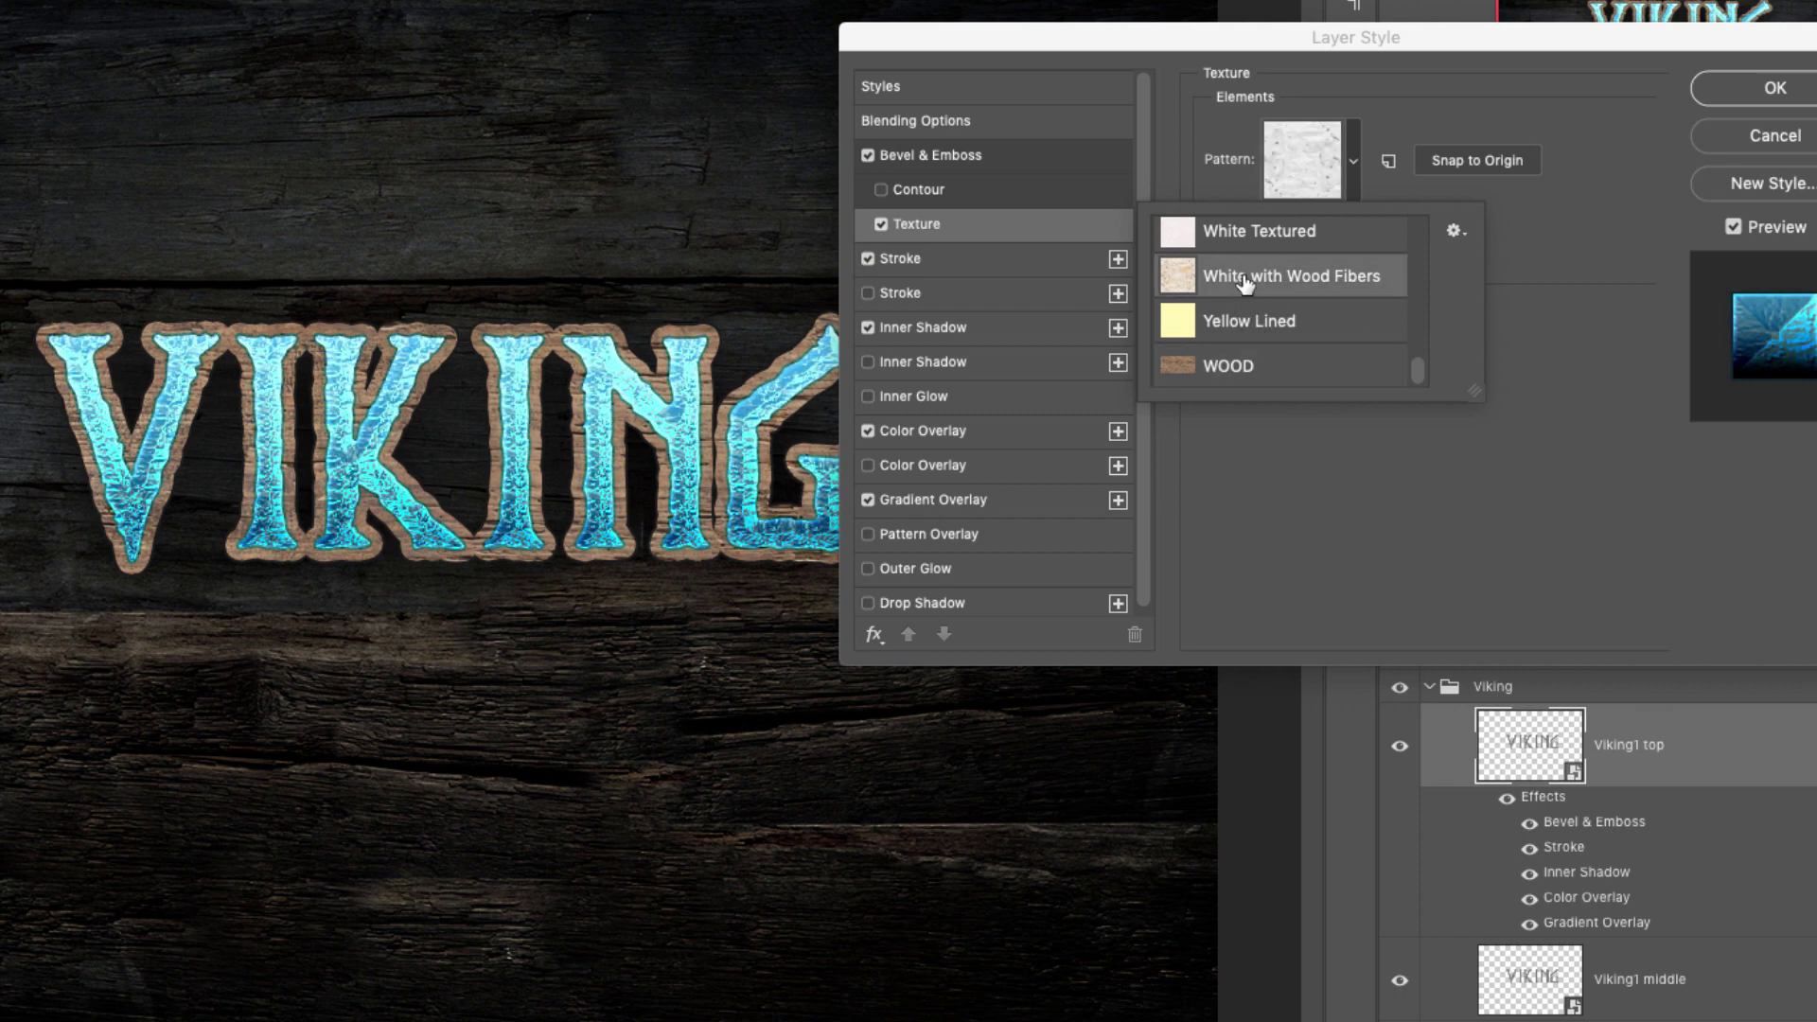
# Reduce the texture depth to 5% and then 2%, and toggle the texture off and on to compare
pyautogui.click(1503, 249)
pyautogui.moveTo(1446, 240); pyautogui.dragTo(1349, 253)
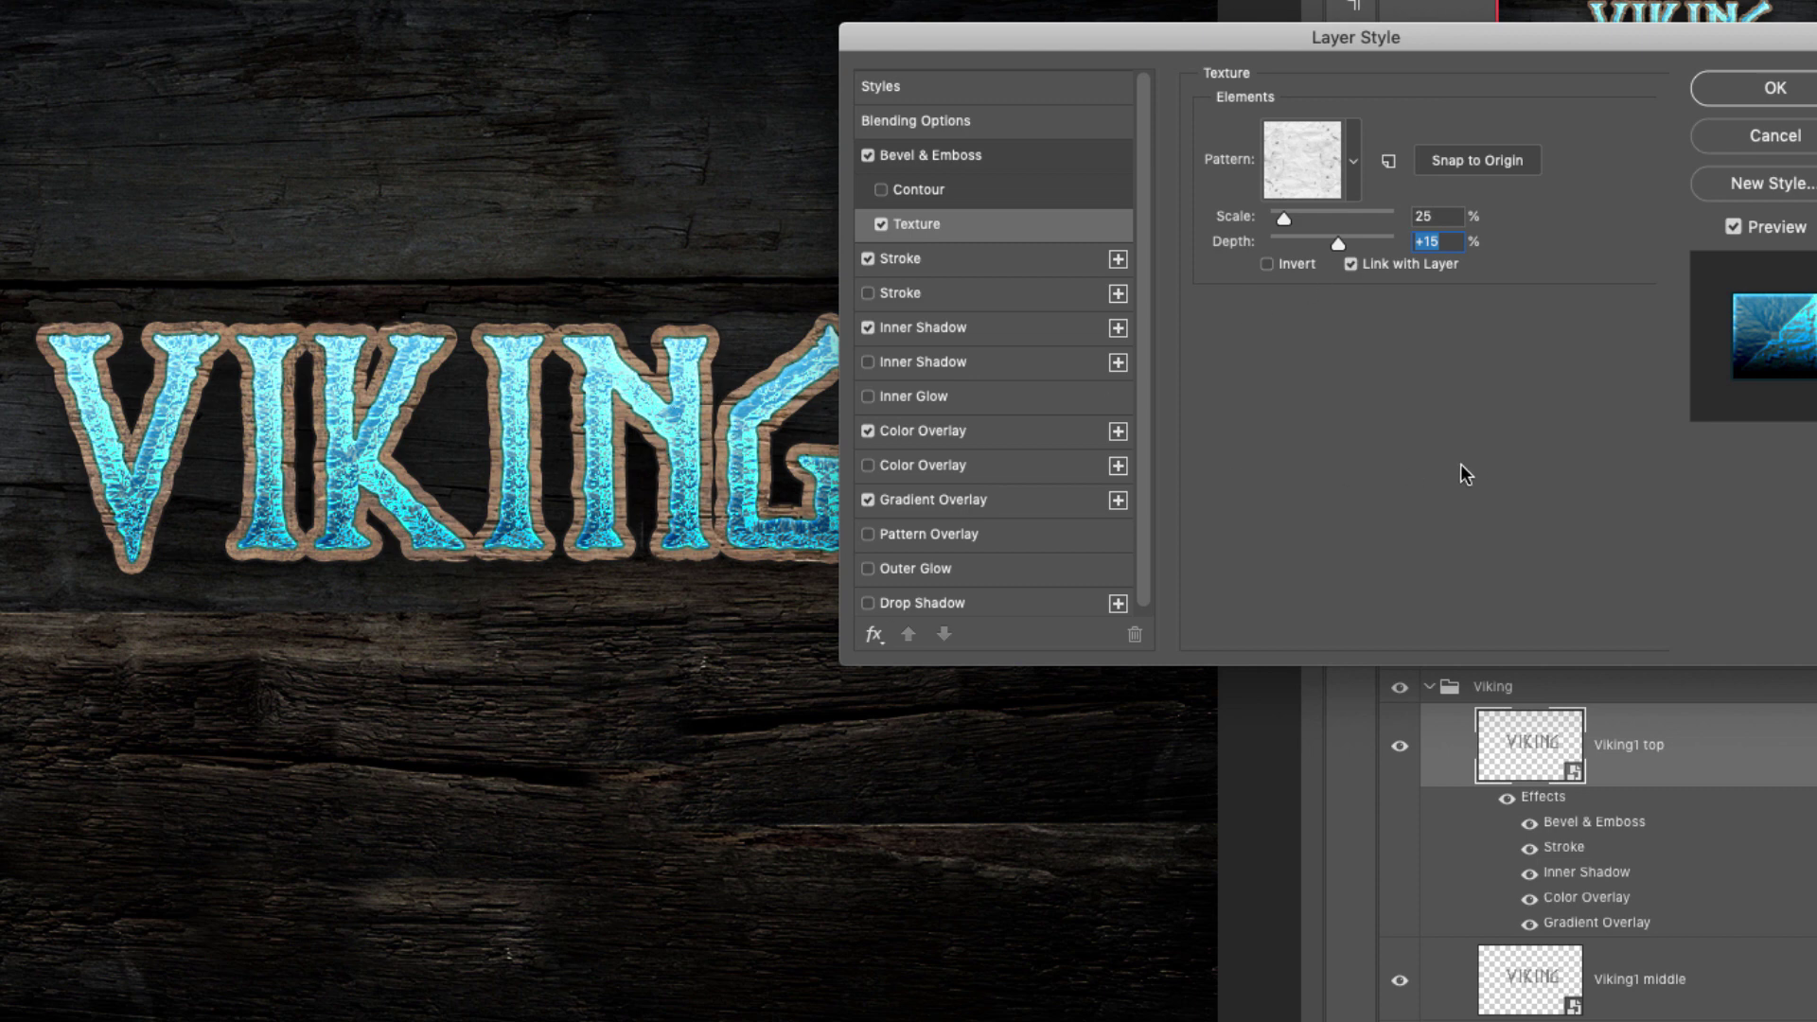
pyautogui.write('5')
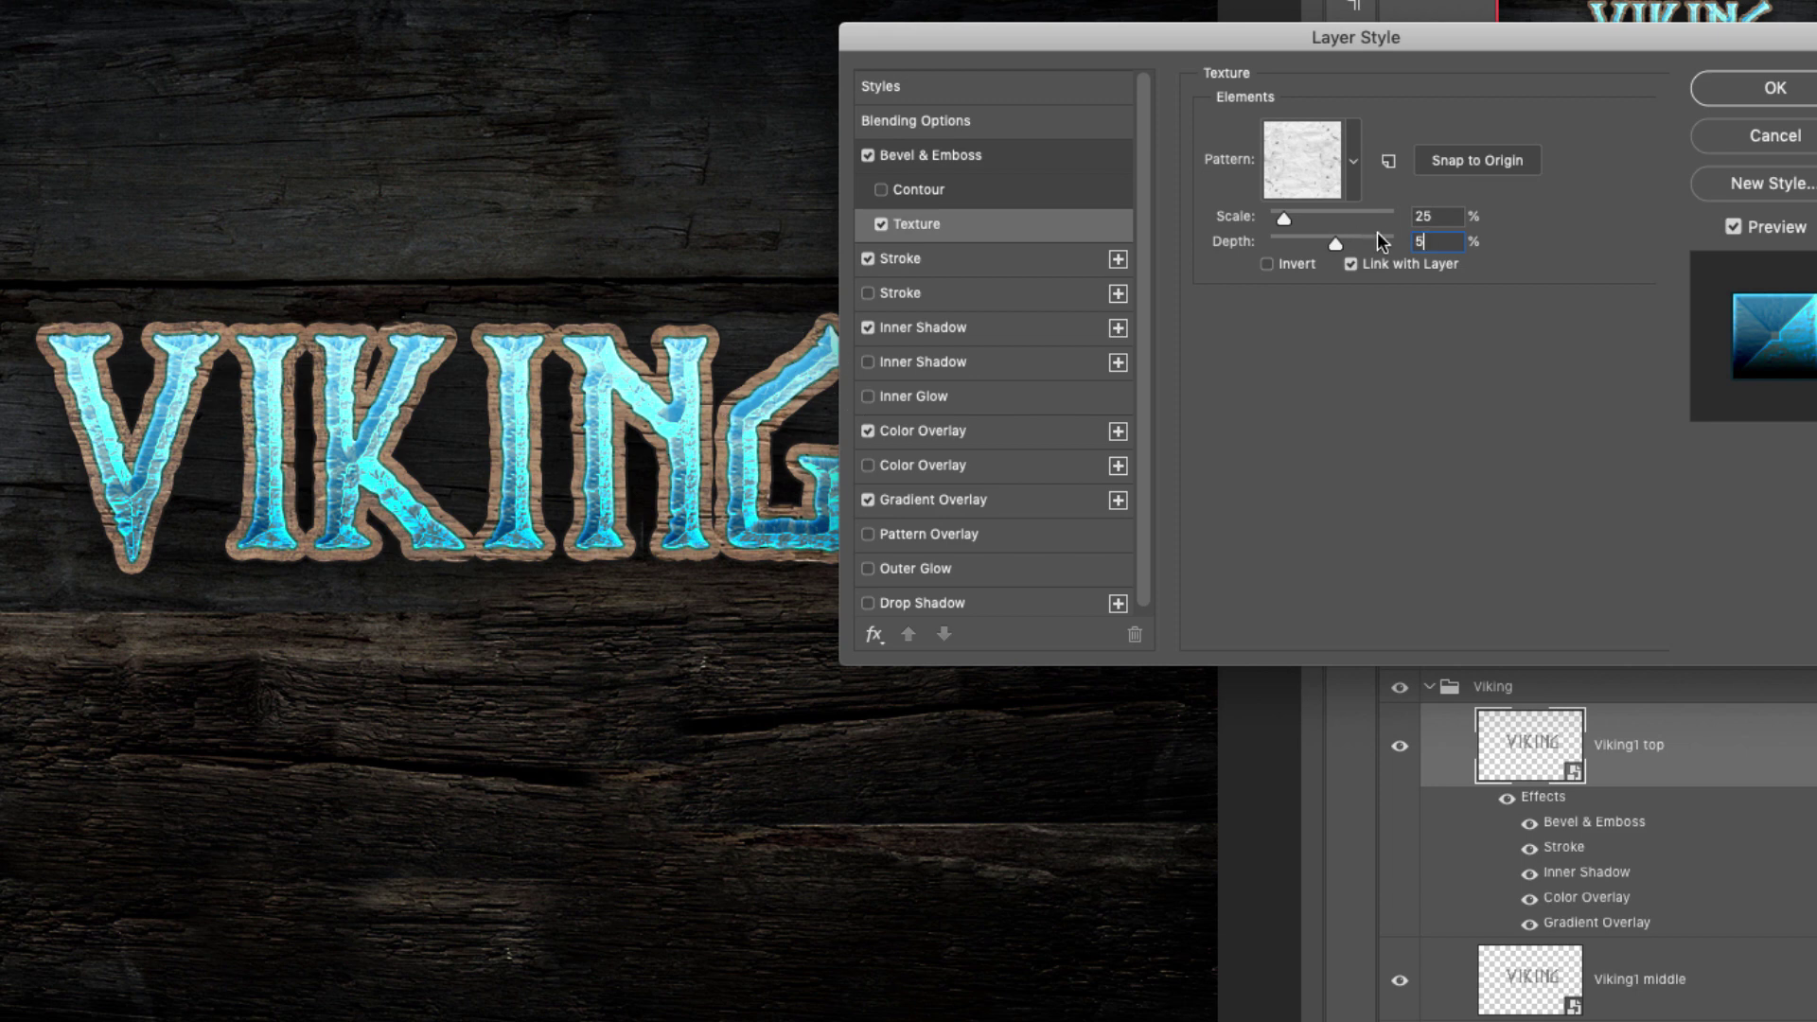
pyautogui.doubleClick(1433, 242)
pyautogui.write('2')
pyautogui.click(880, 226)
pyautogui.click(882, 226)
# Try the Red Vellum and Red Textured patterns, then set the bevel texture to Pink Textured
pyautogui.click(1352, 159)
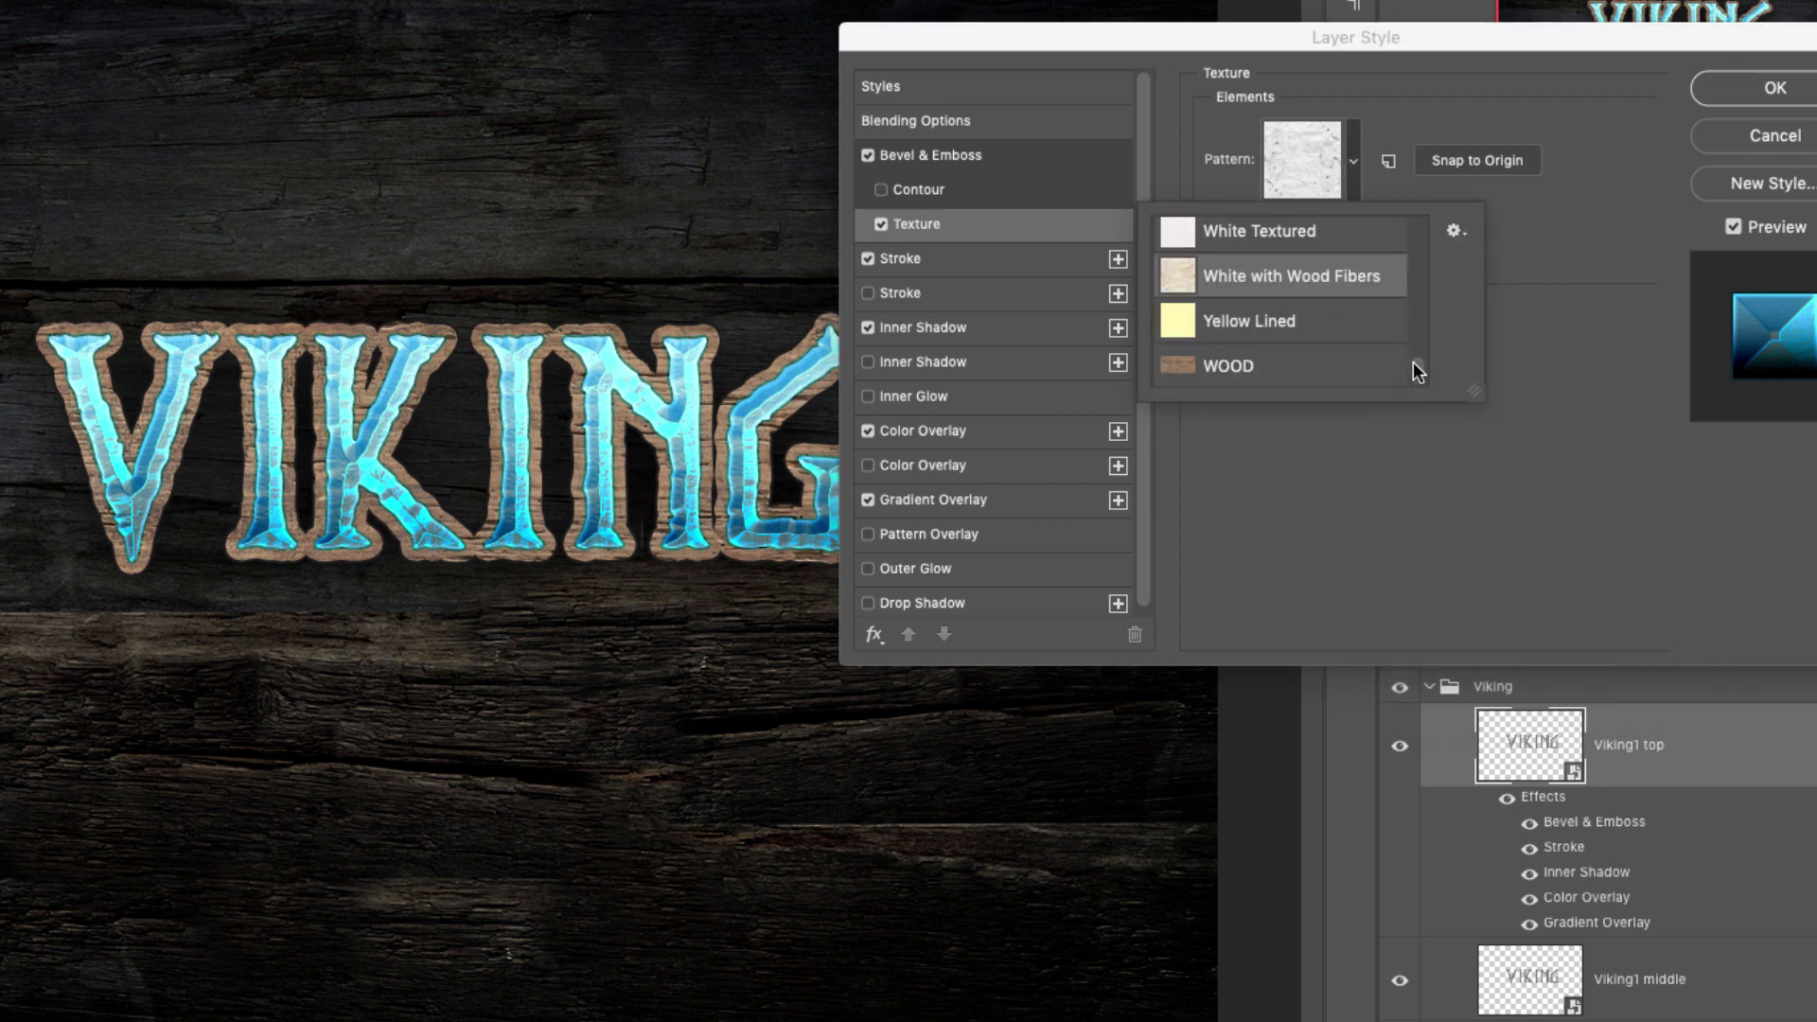
pyautogui.scroll(3, 1417, 364)
pyautogui.click(1247, 300)
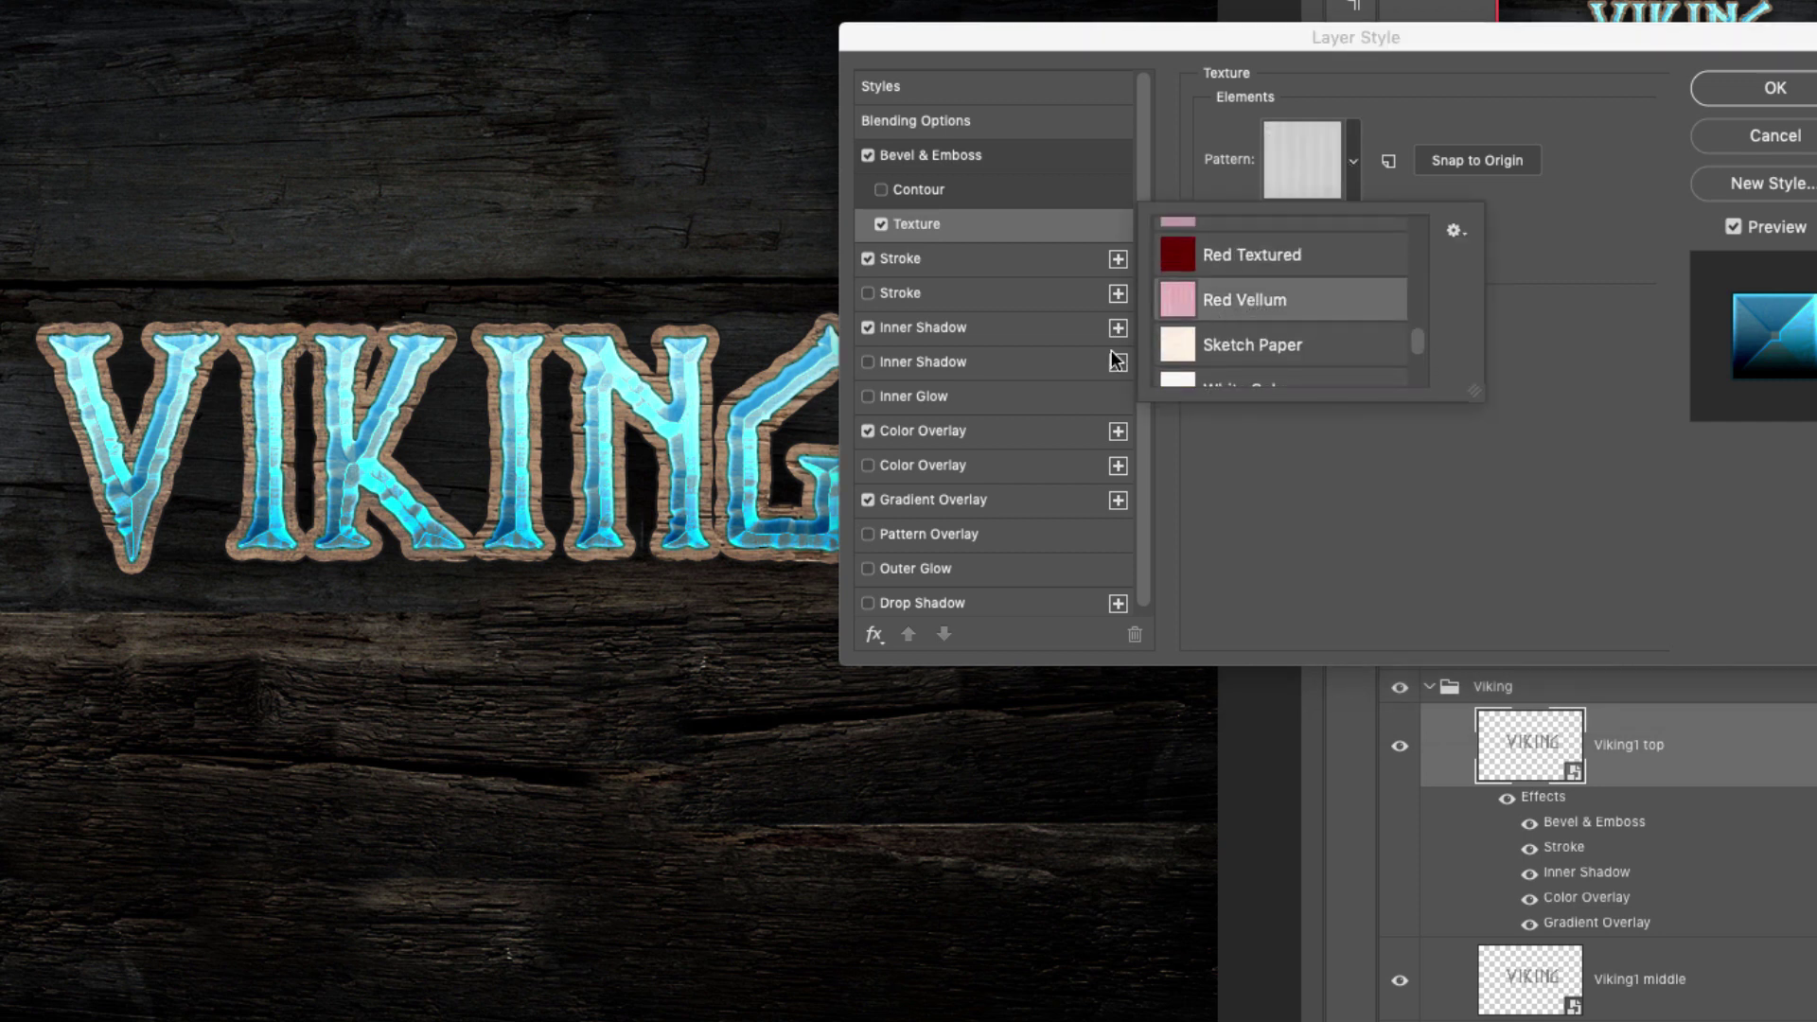
pyautogui.click(1241, 259)
pyautogui.moveTo(1414, 325); pyautogui.dragTo(1421, 311)
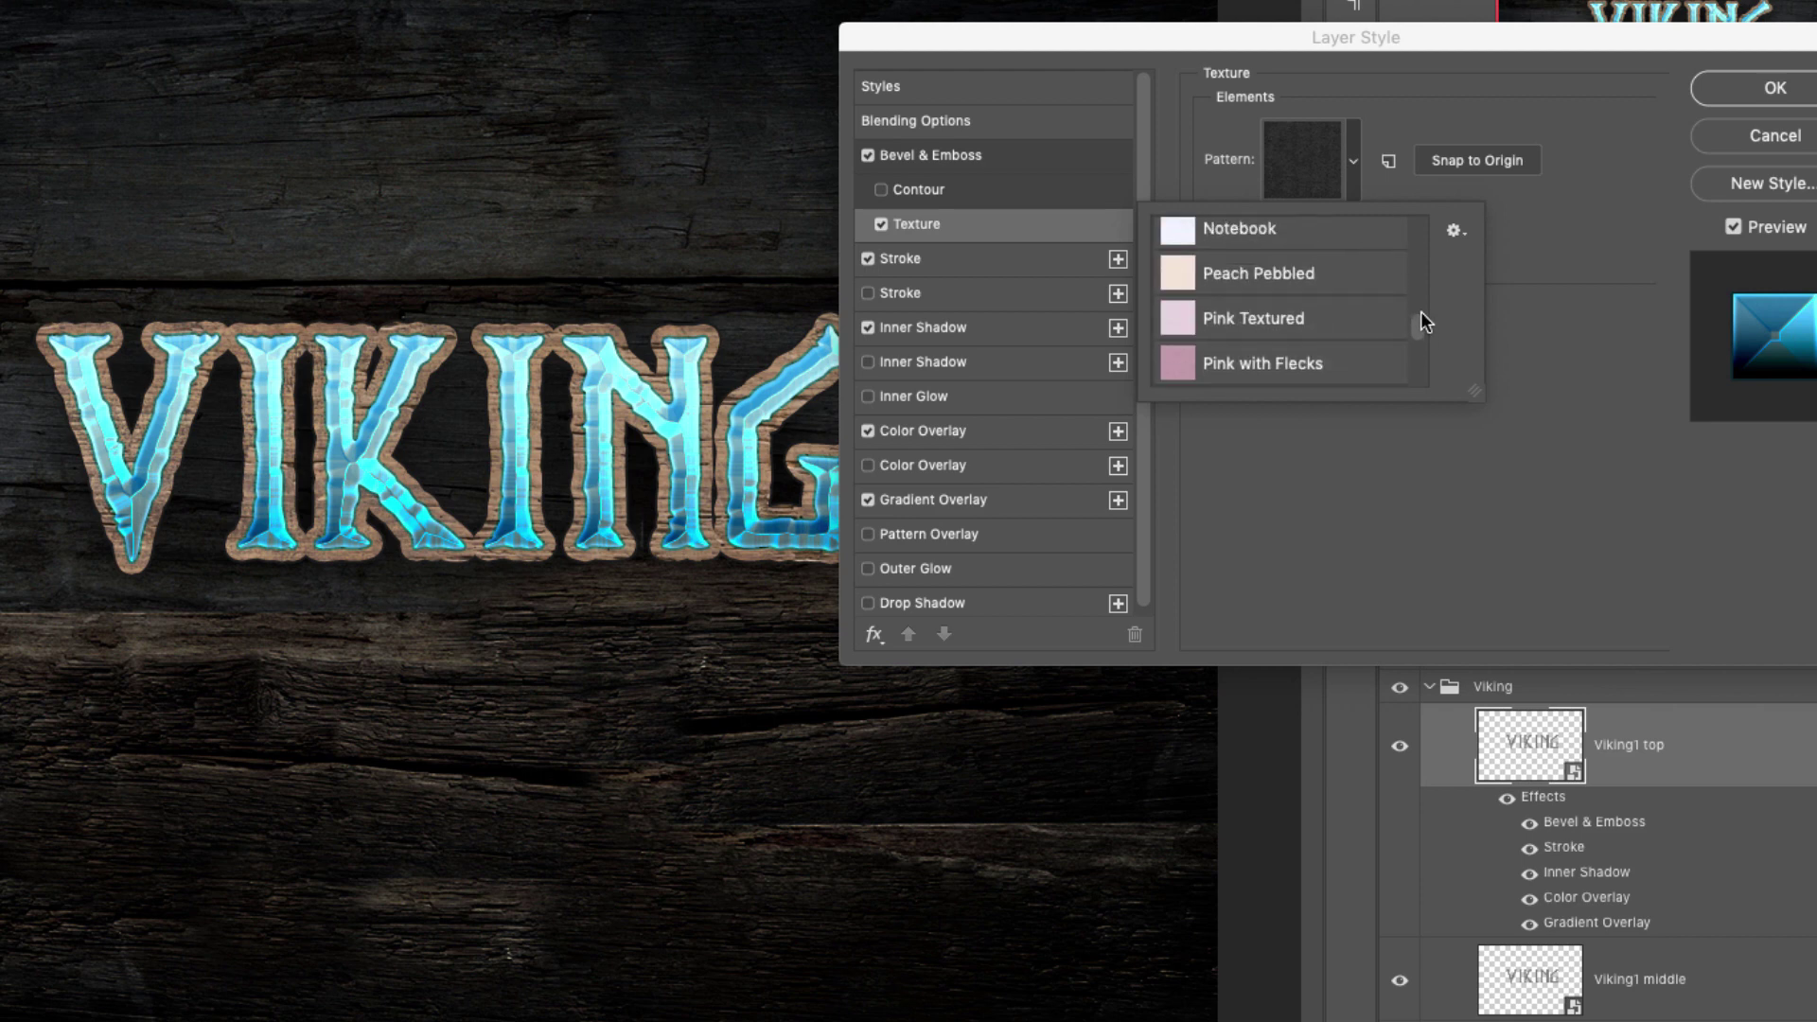
pyautogui.click(1257, 321)
pyautogui.click(1499, 265)
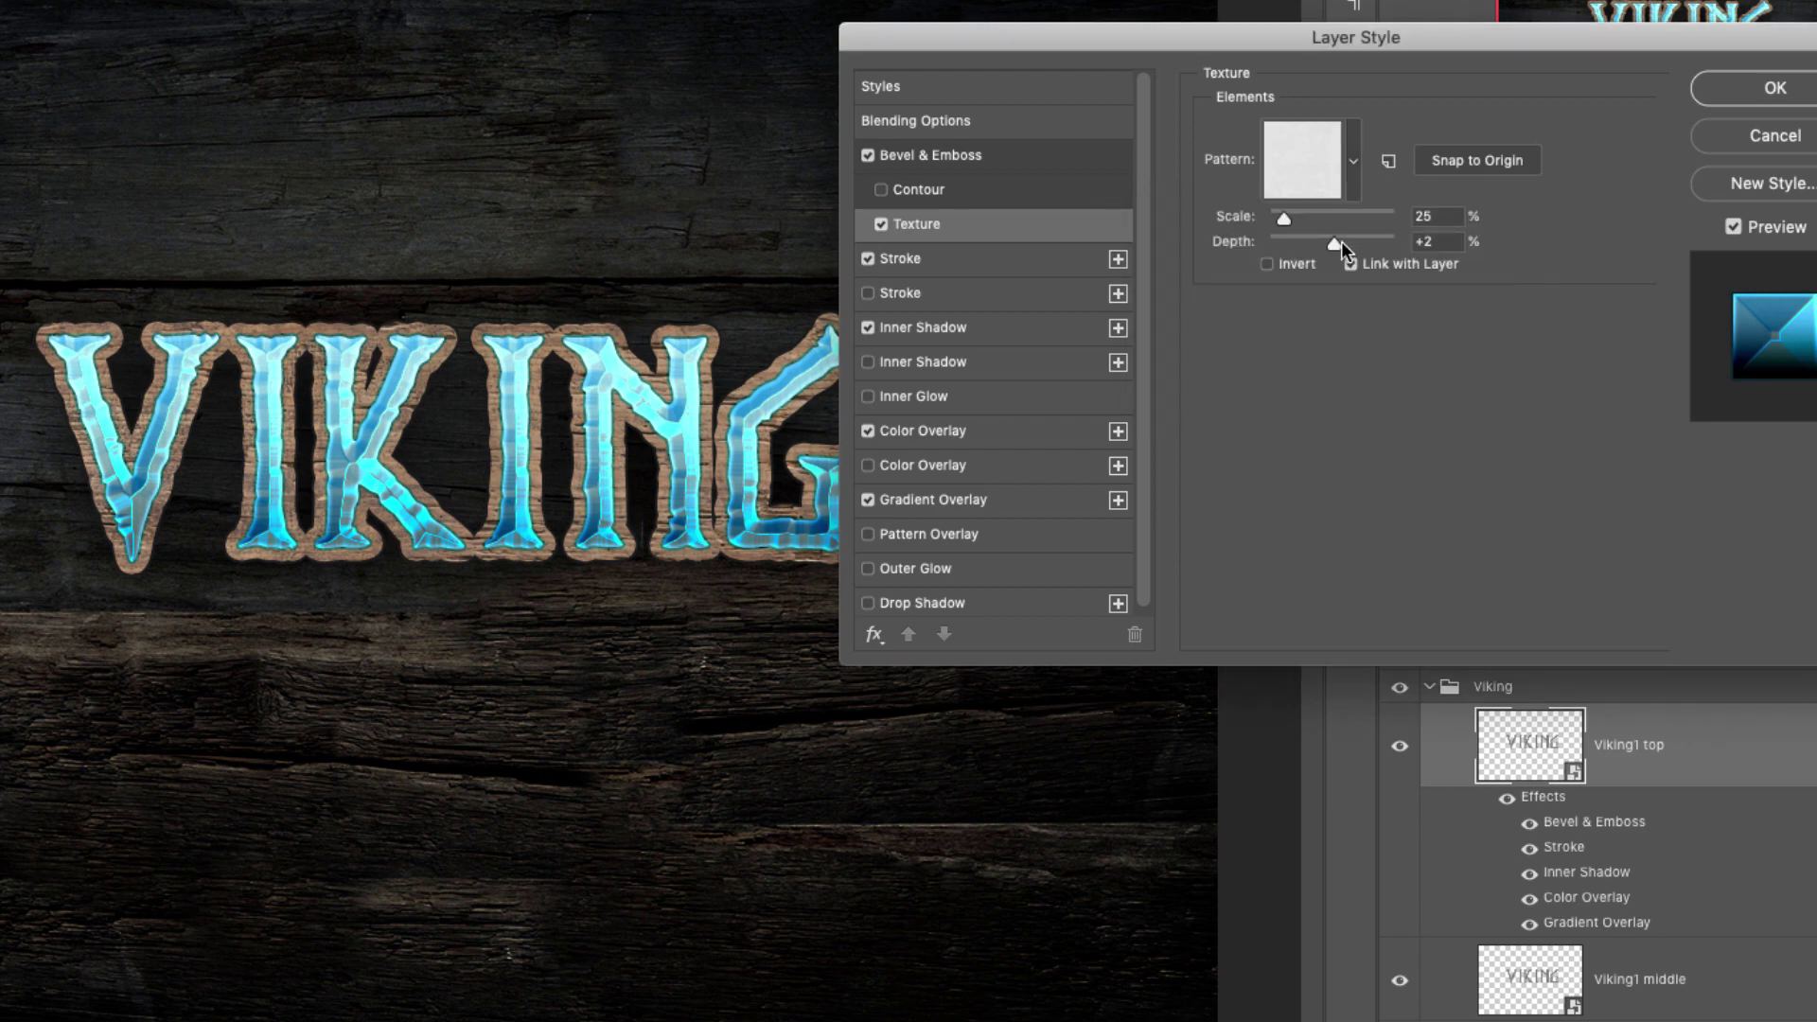
# Set the texture depth to -5%, apply the layer style, and reopen the blending options of Viking1 top
pyautogui.moveTo(1342, 240); pyautogui.dragTo(1313, 244)
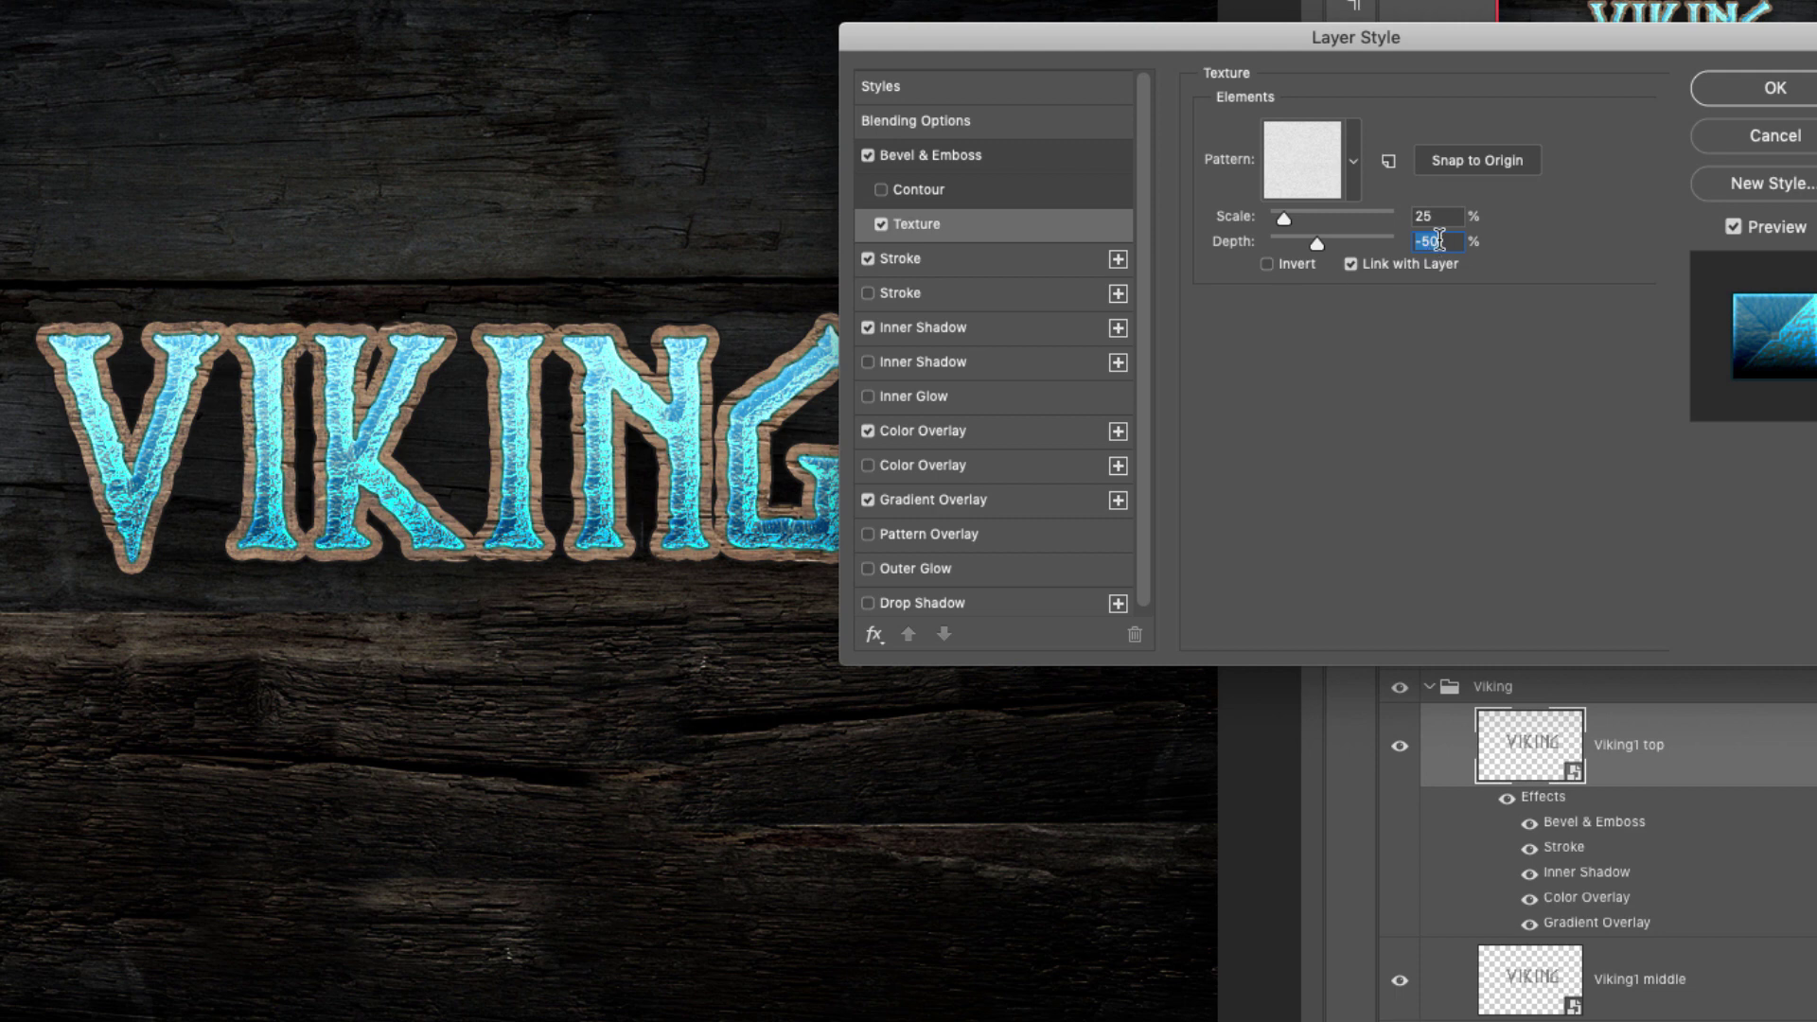
pyautogui.write('-5')
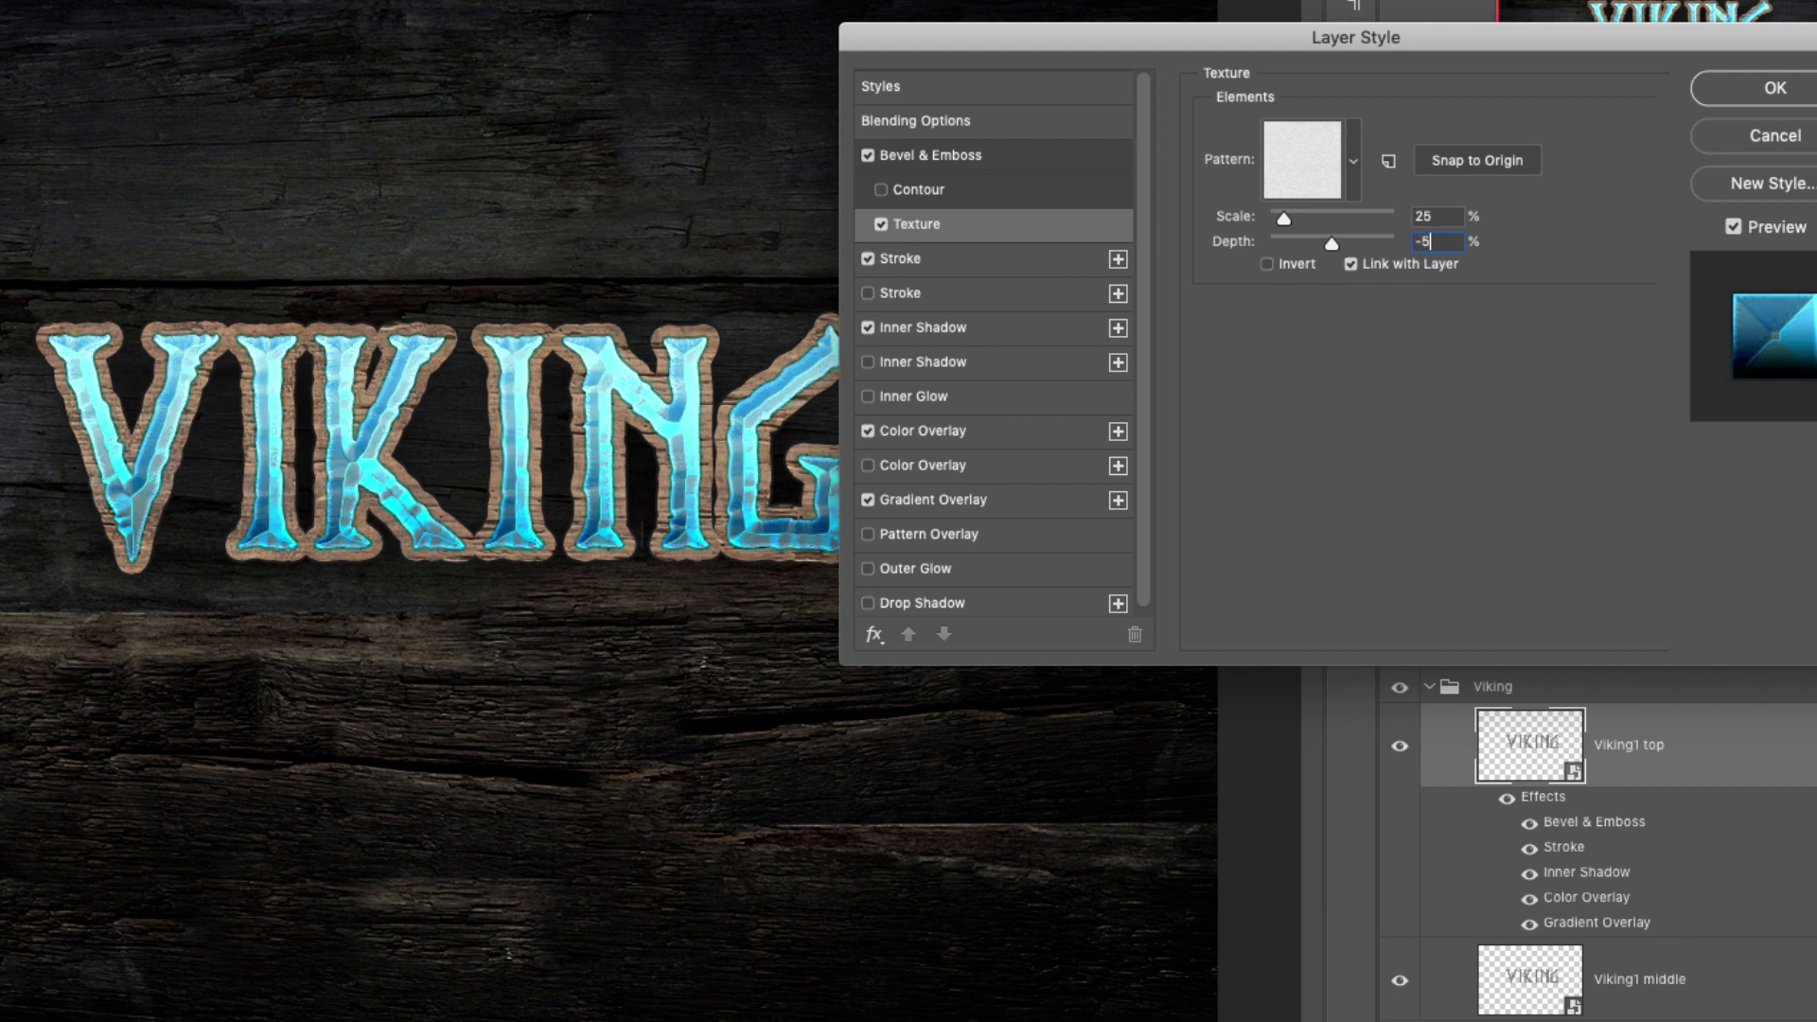
pyautogui.click(1740, 89)
pyautogui.doubleClick(1805, 755)
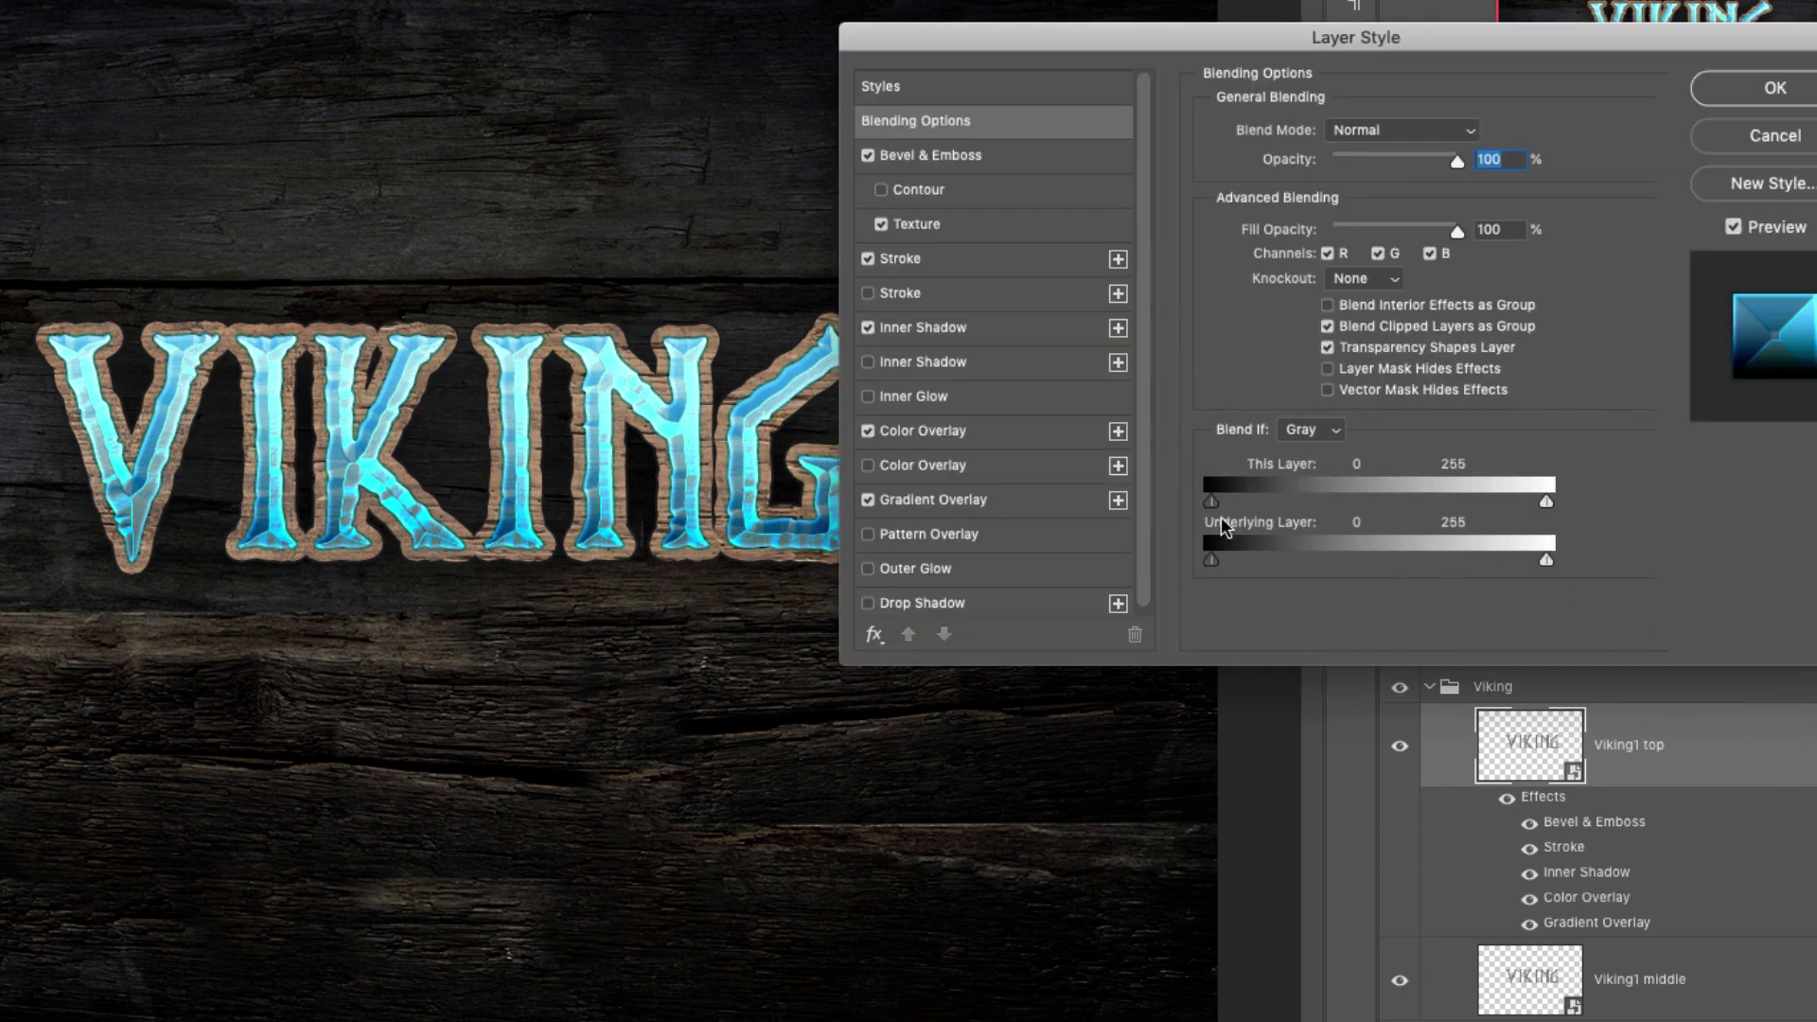
# Add a drop shadow to Viking1 top with a distance of 0 px, spread of 10% and size of 6 px
pyautogui.click(935, 604)
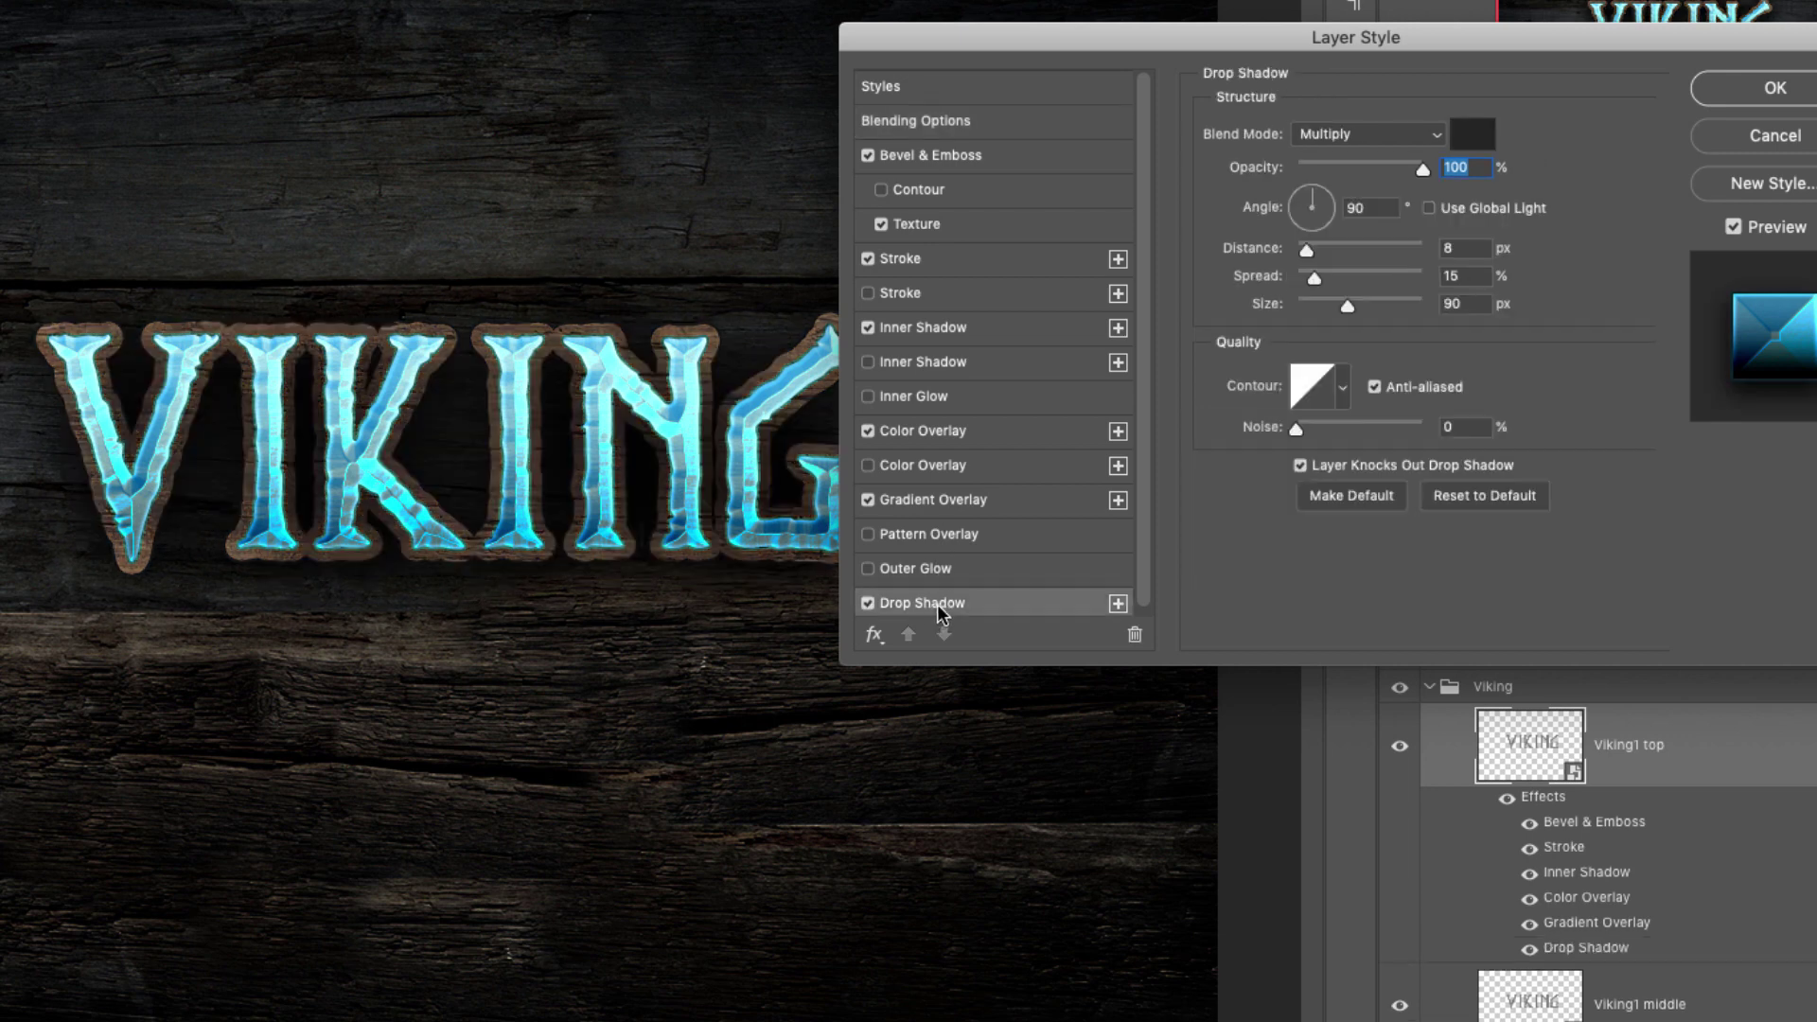
pyautogui.click(1453, 246)
pyautogui.write('0')
pyautogui.press('Tab')
pyautogui.write('10')
pyautogui.press('Tab')
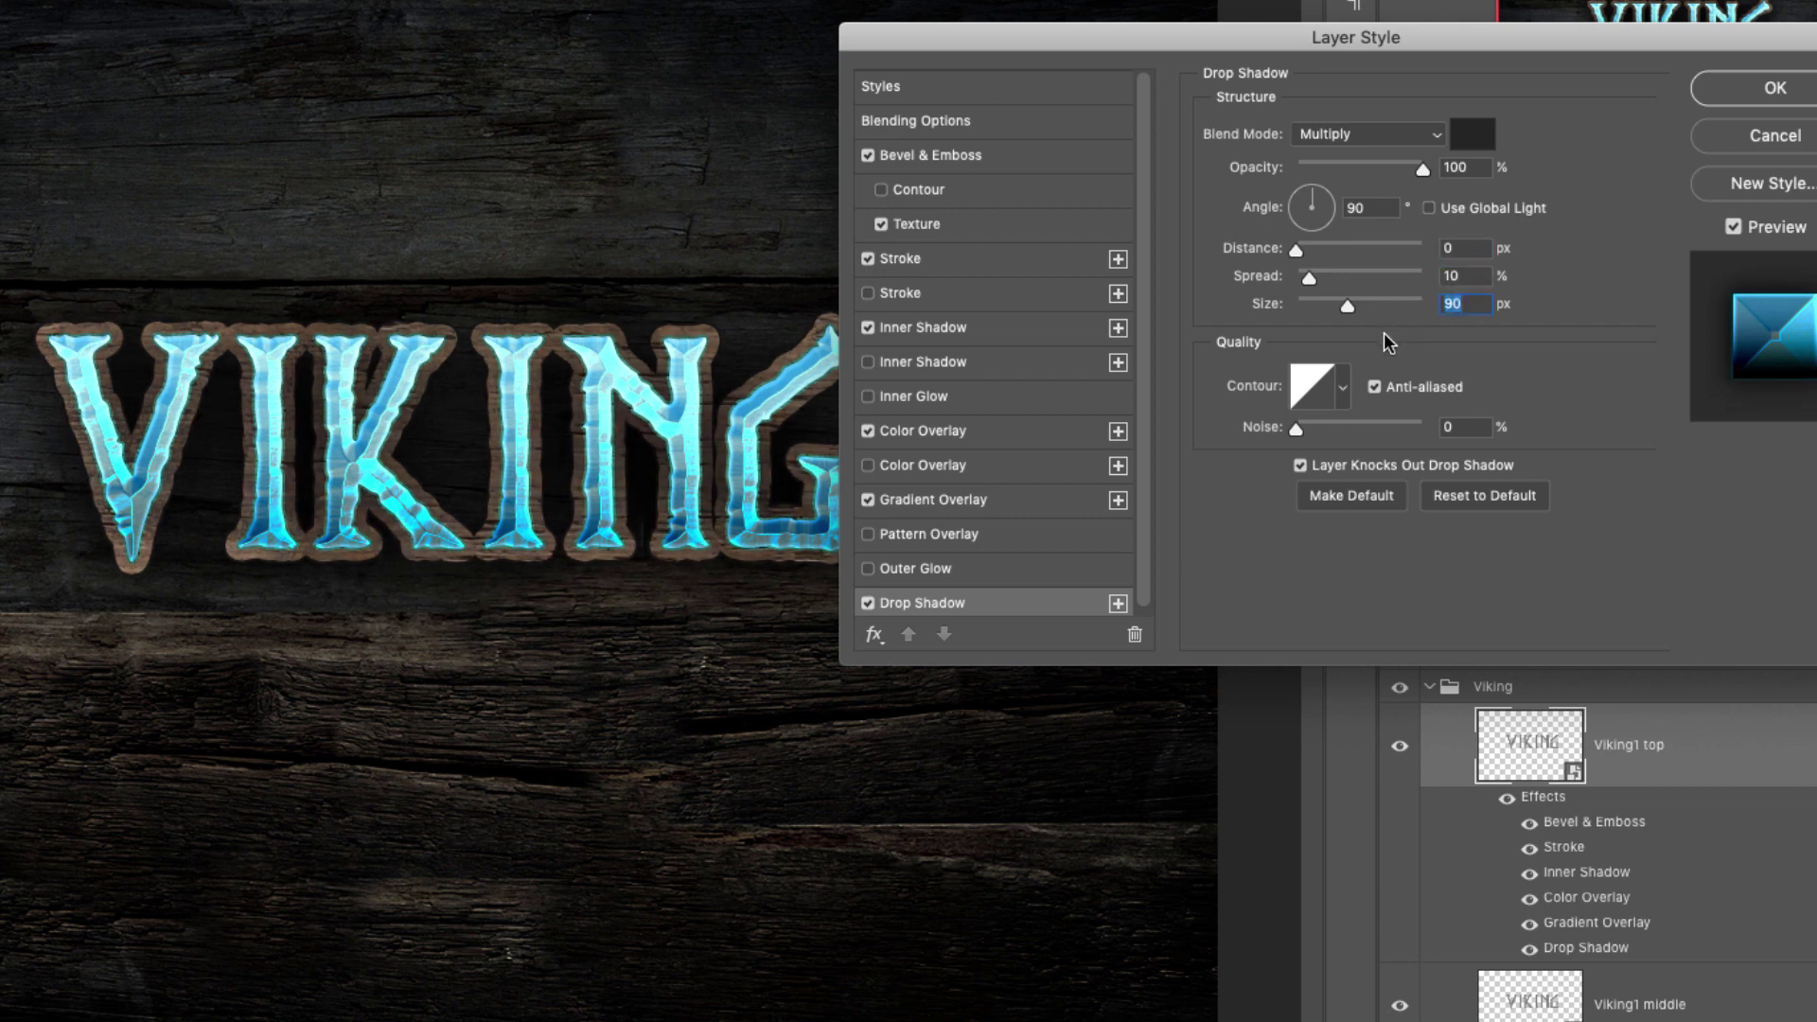
pyautogui.write('6')
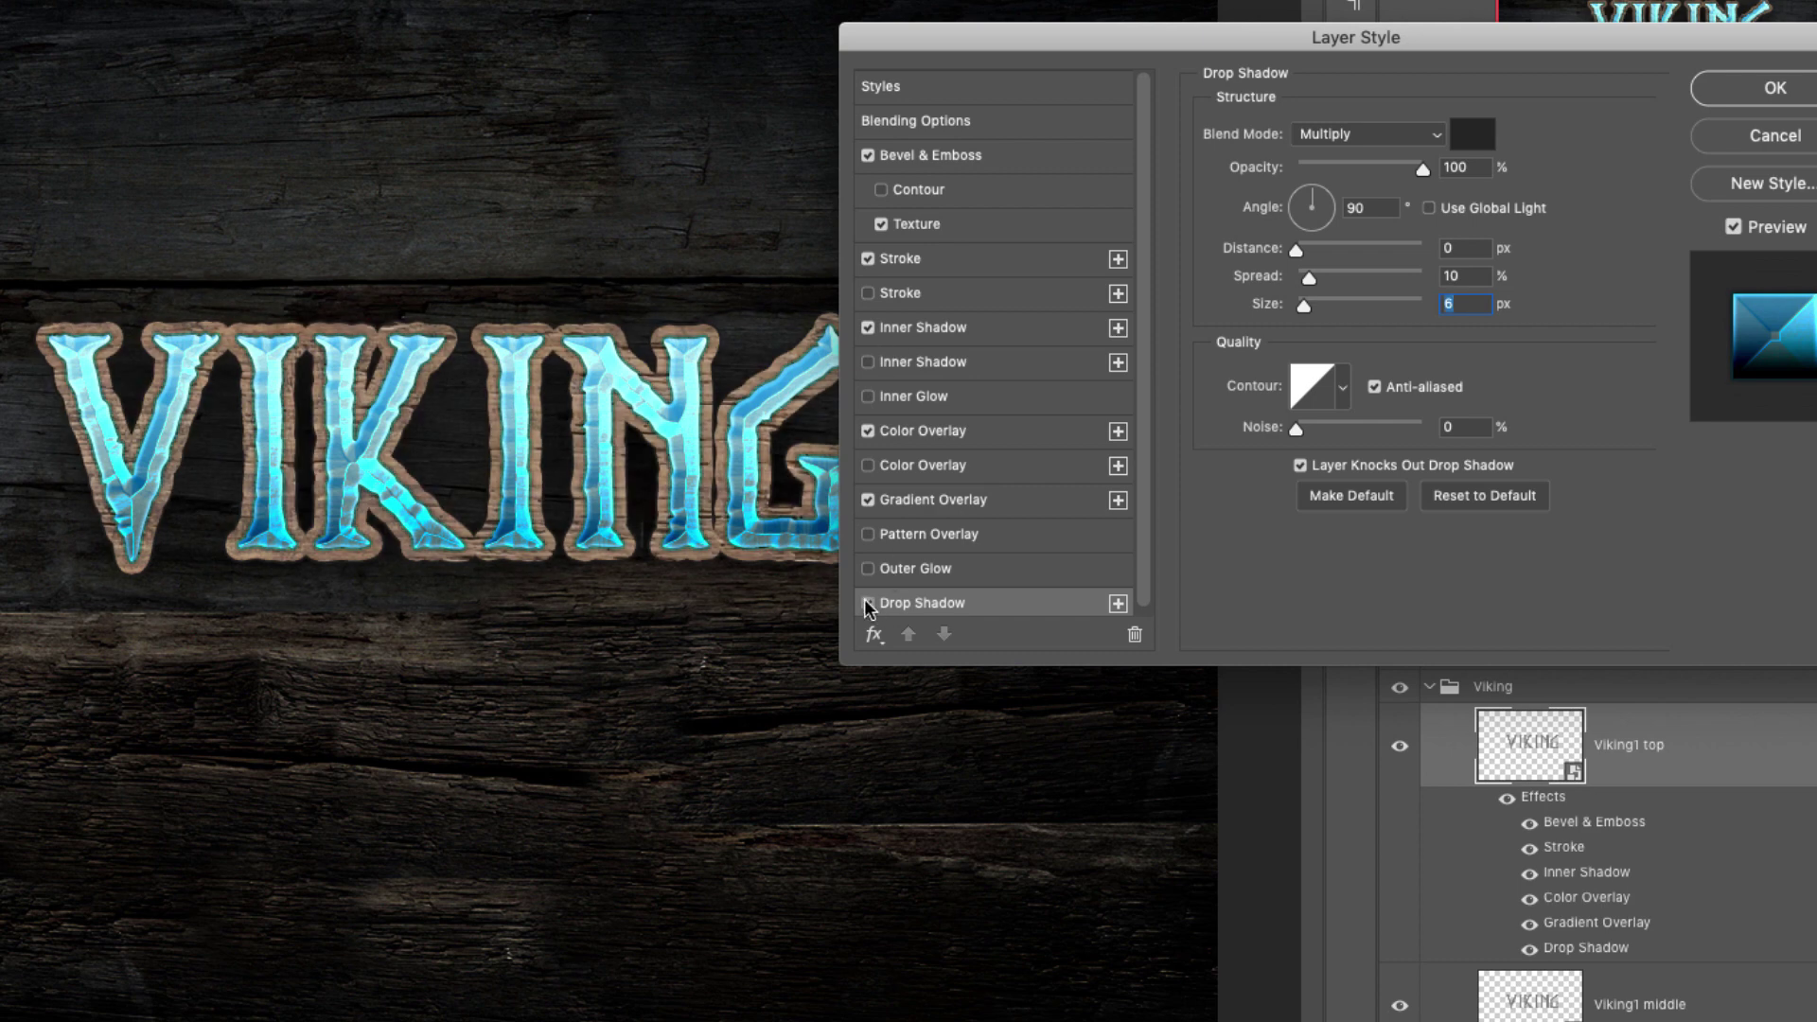
# Toggle the drop shadow off and on to compare, set its size to 8 px, and apply the layer style
pyautogui.click(867, 604)
pyautogui.click(867, 605)
pyautogui.click(868, 605)
pyautogui.write('8')
pyautogui.click(1751, 85)
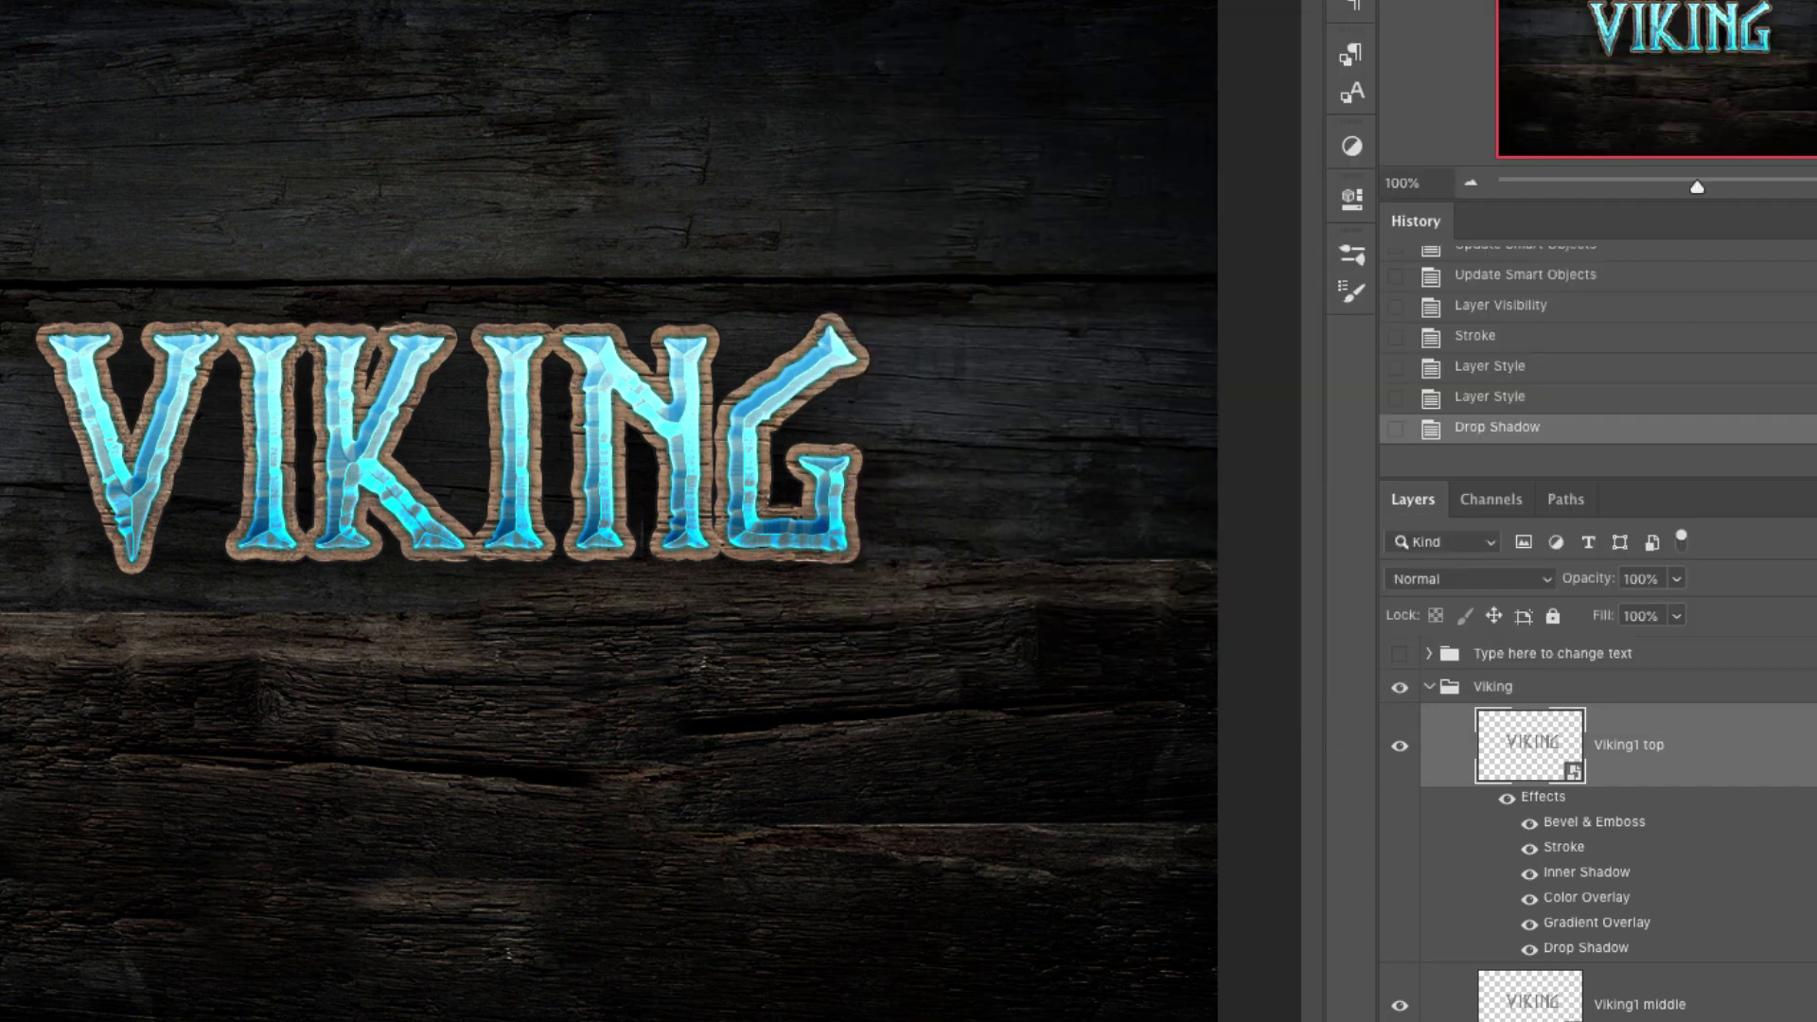
# Enable Bevel & Emboss on the Viking1 middle layer with the Pillow Emboss style
pyautogui.click(1777, 821)
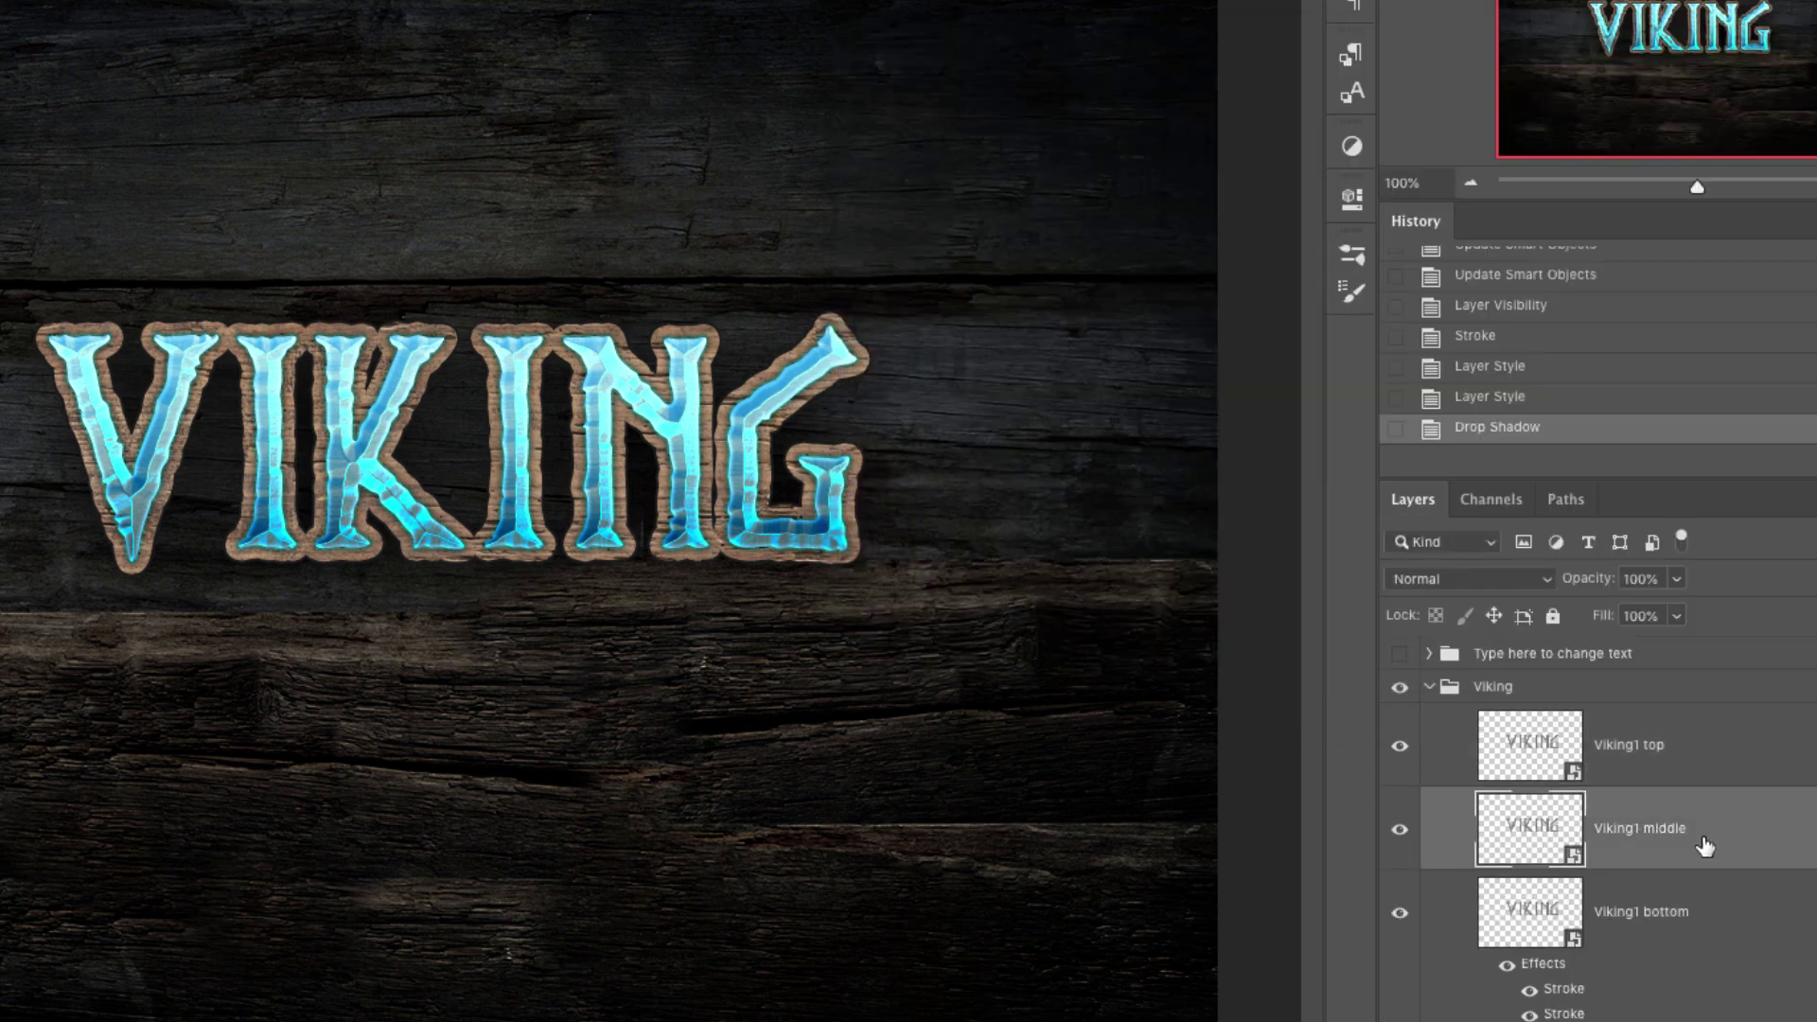
pyautogui.doubleClick(1772, 832)
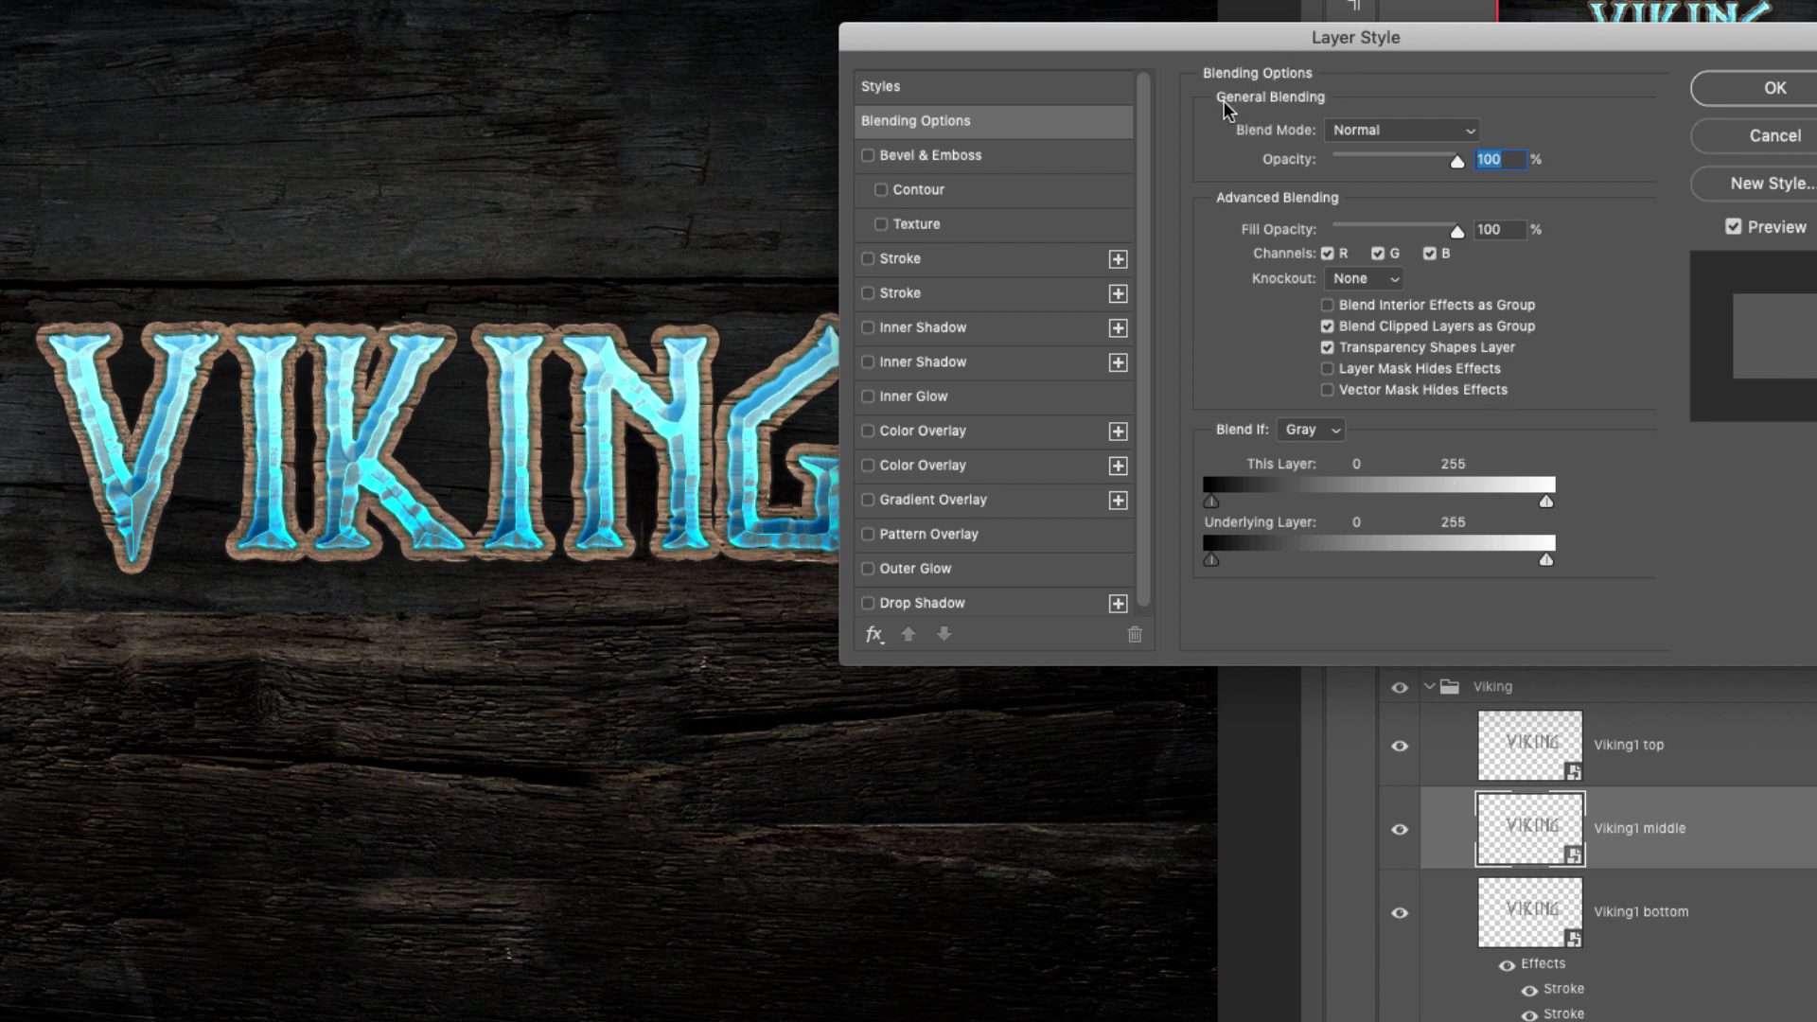
pyautogui.click(867, 157)
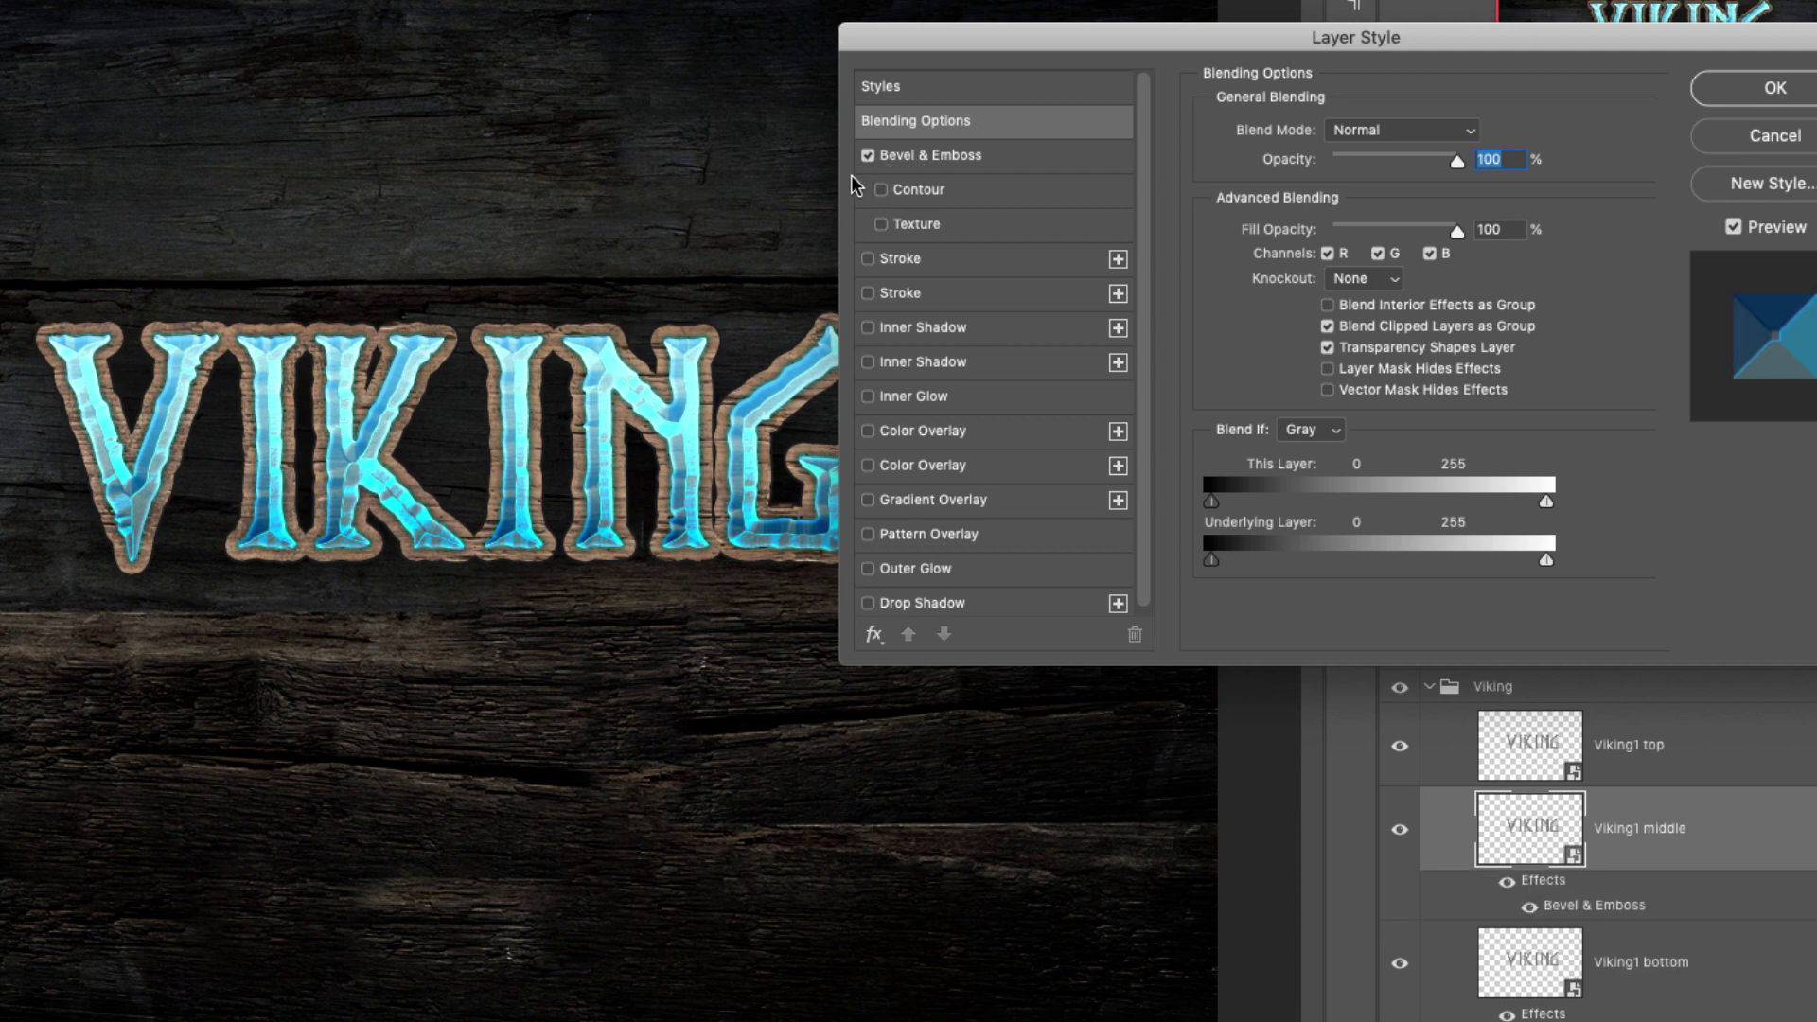
pyautogui.click(1007, 158)
pyautogui.click(1404, 126)
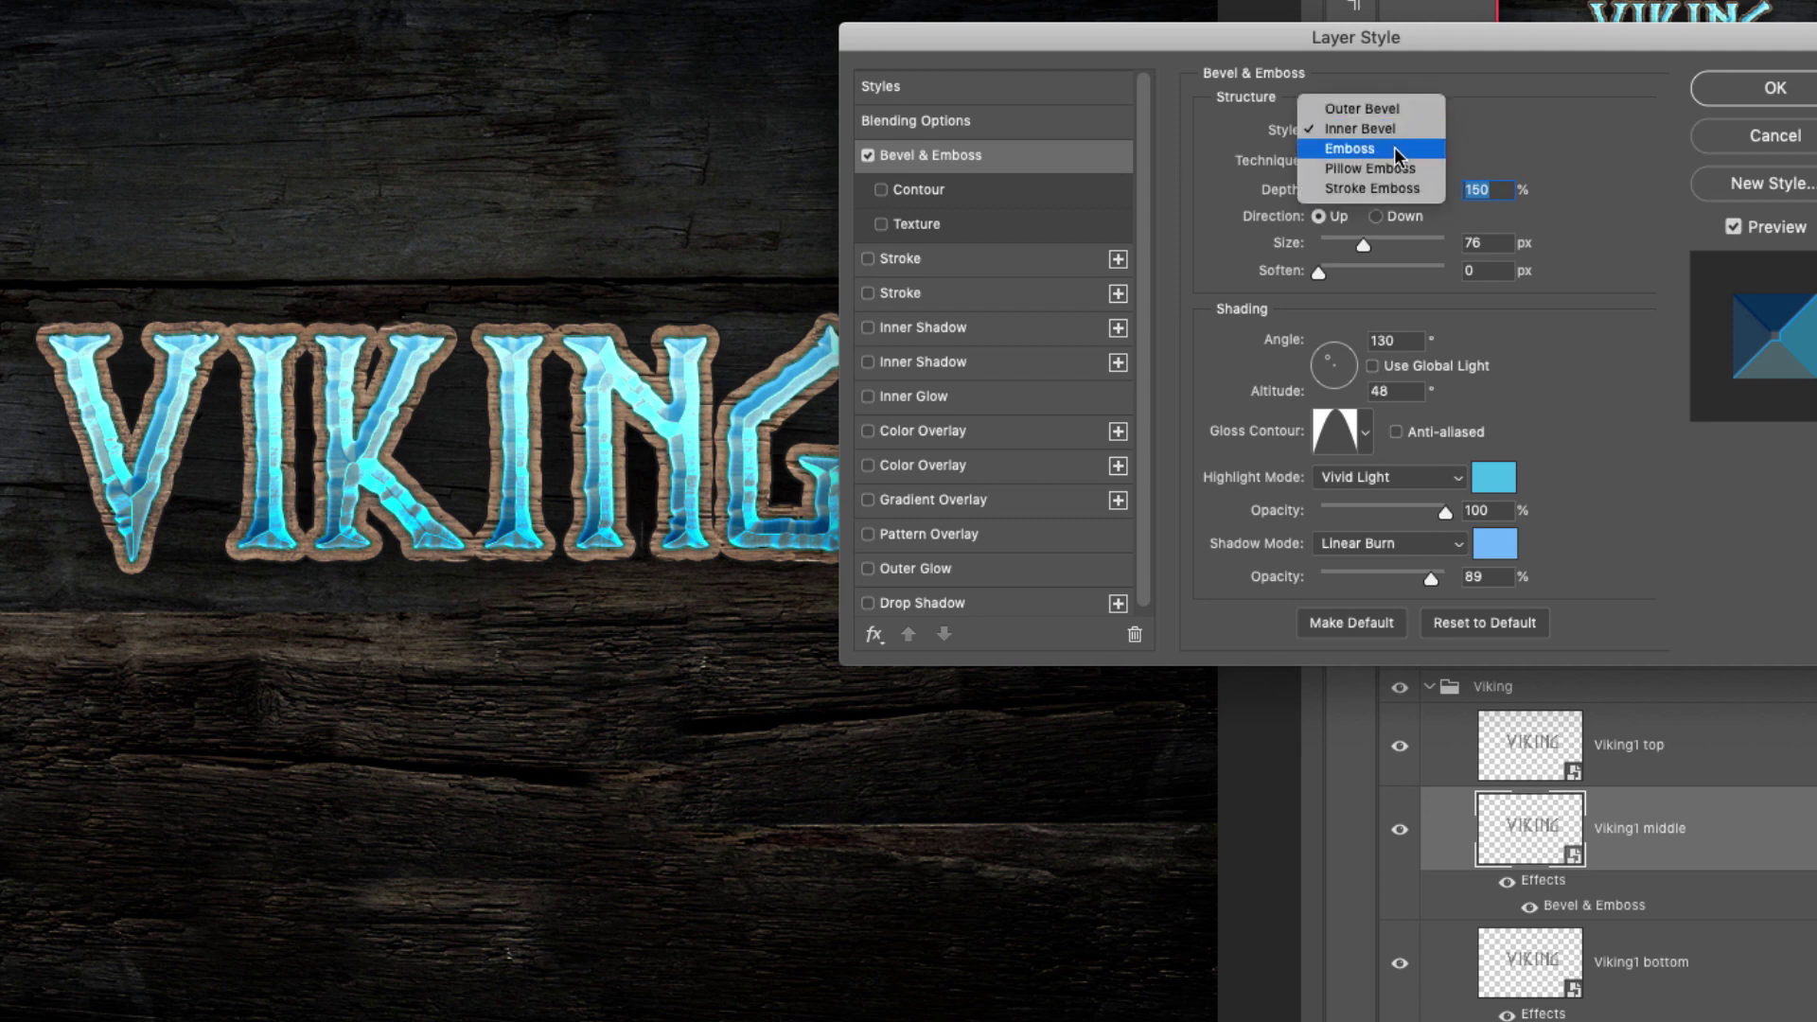
pyautogui.click(1386, 168)
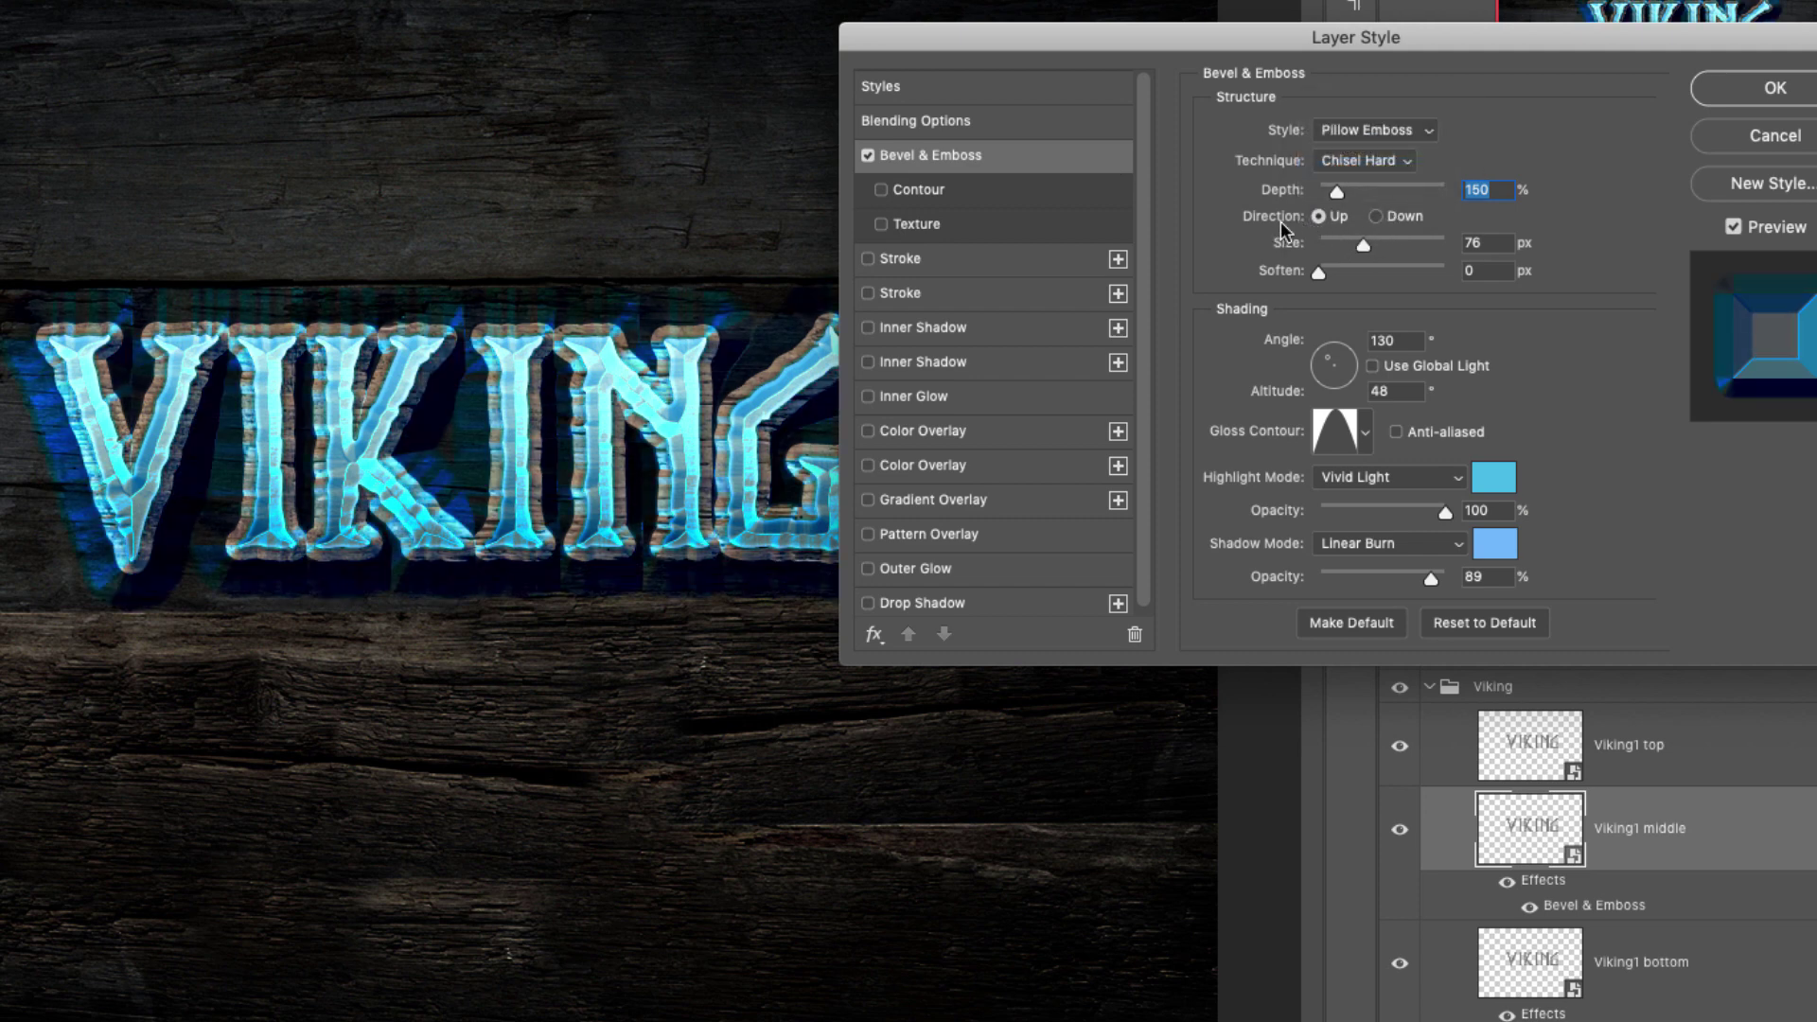
# Set the pillow emboss depth to 168% and its size to 5 px
pyautogui.click(1477, 183)
pyautogui.moveTo(1476, 183); pyautogui.dragTo(1348, 190)
pyautogui.write('16')
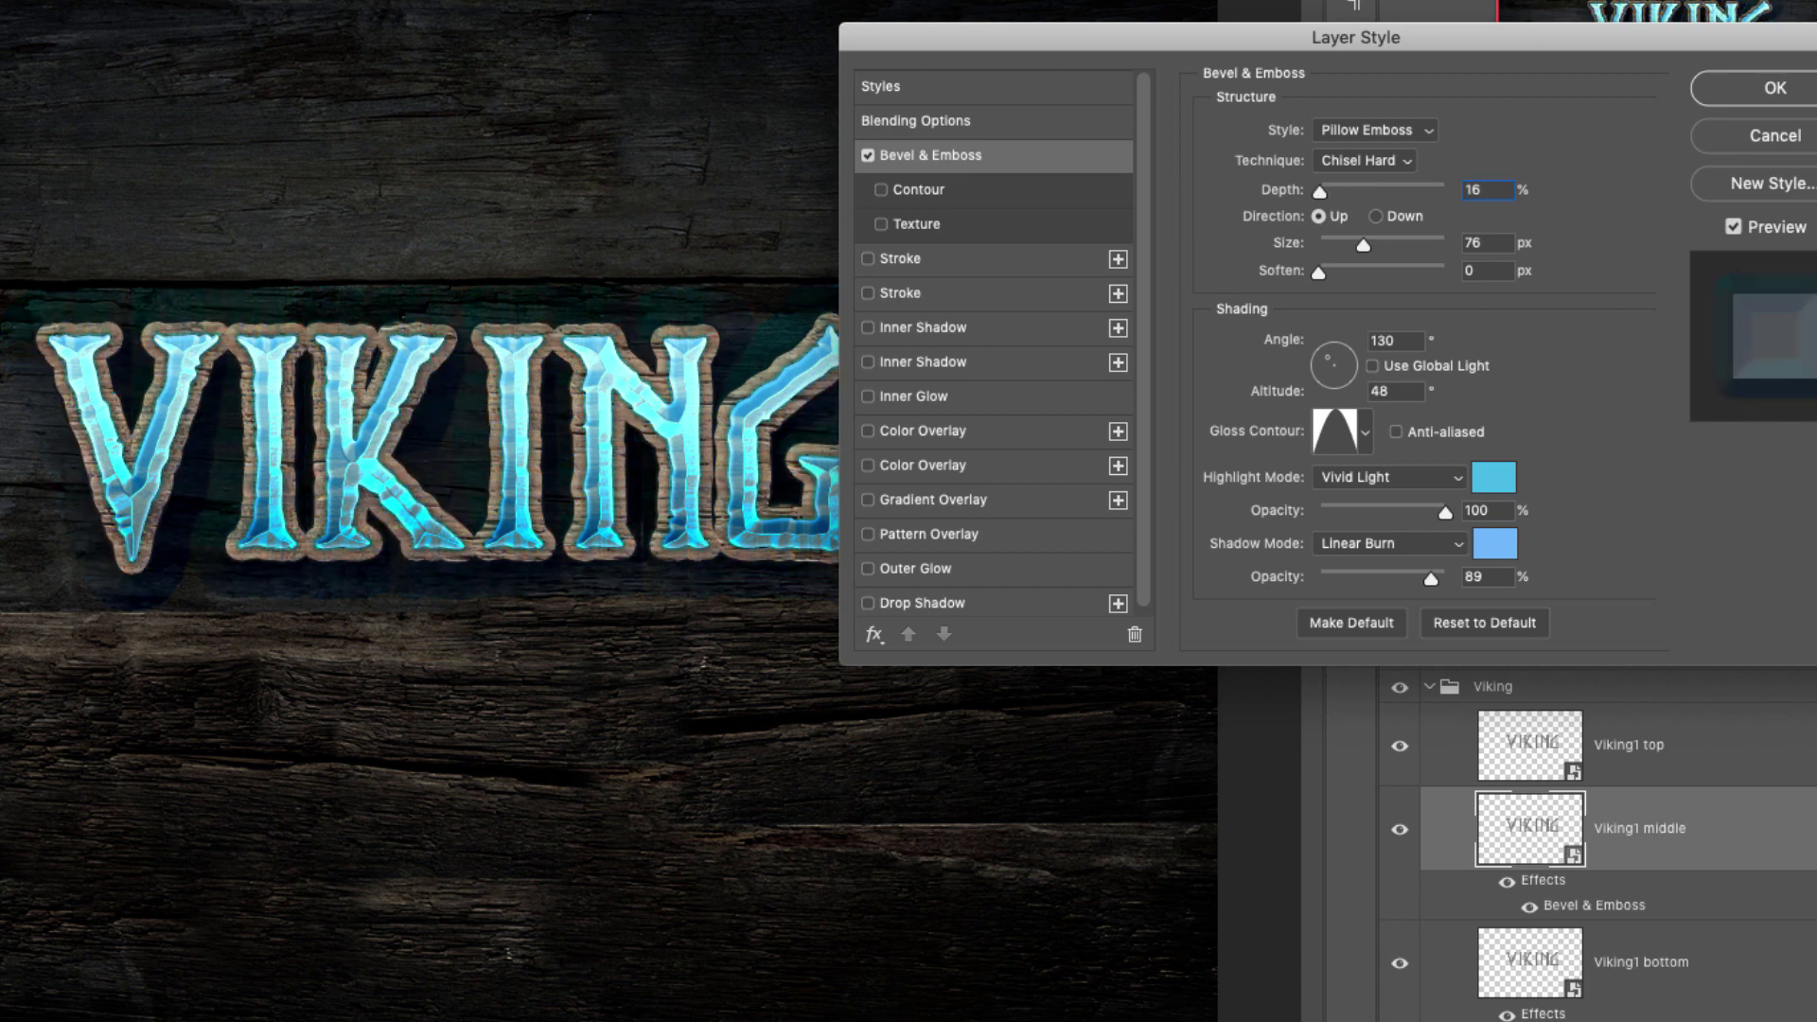
pyautogui.write('8')
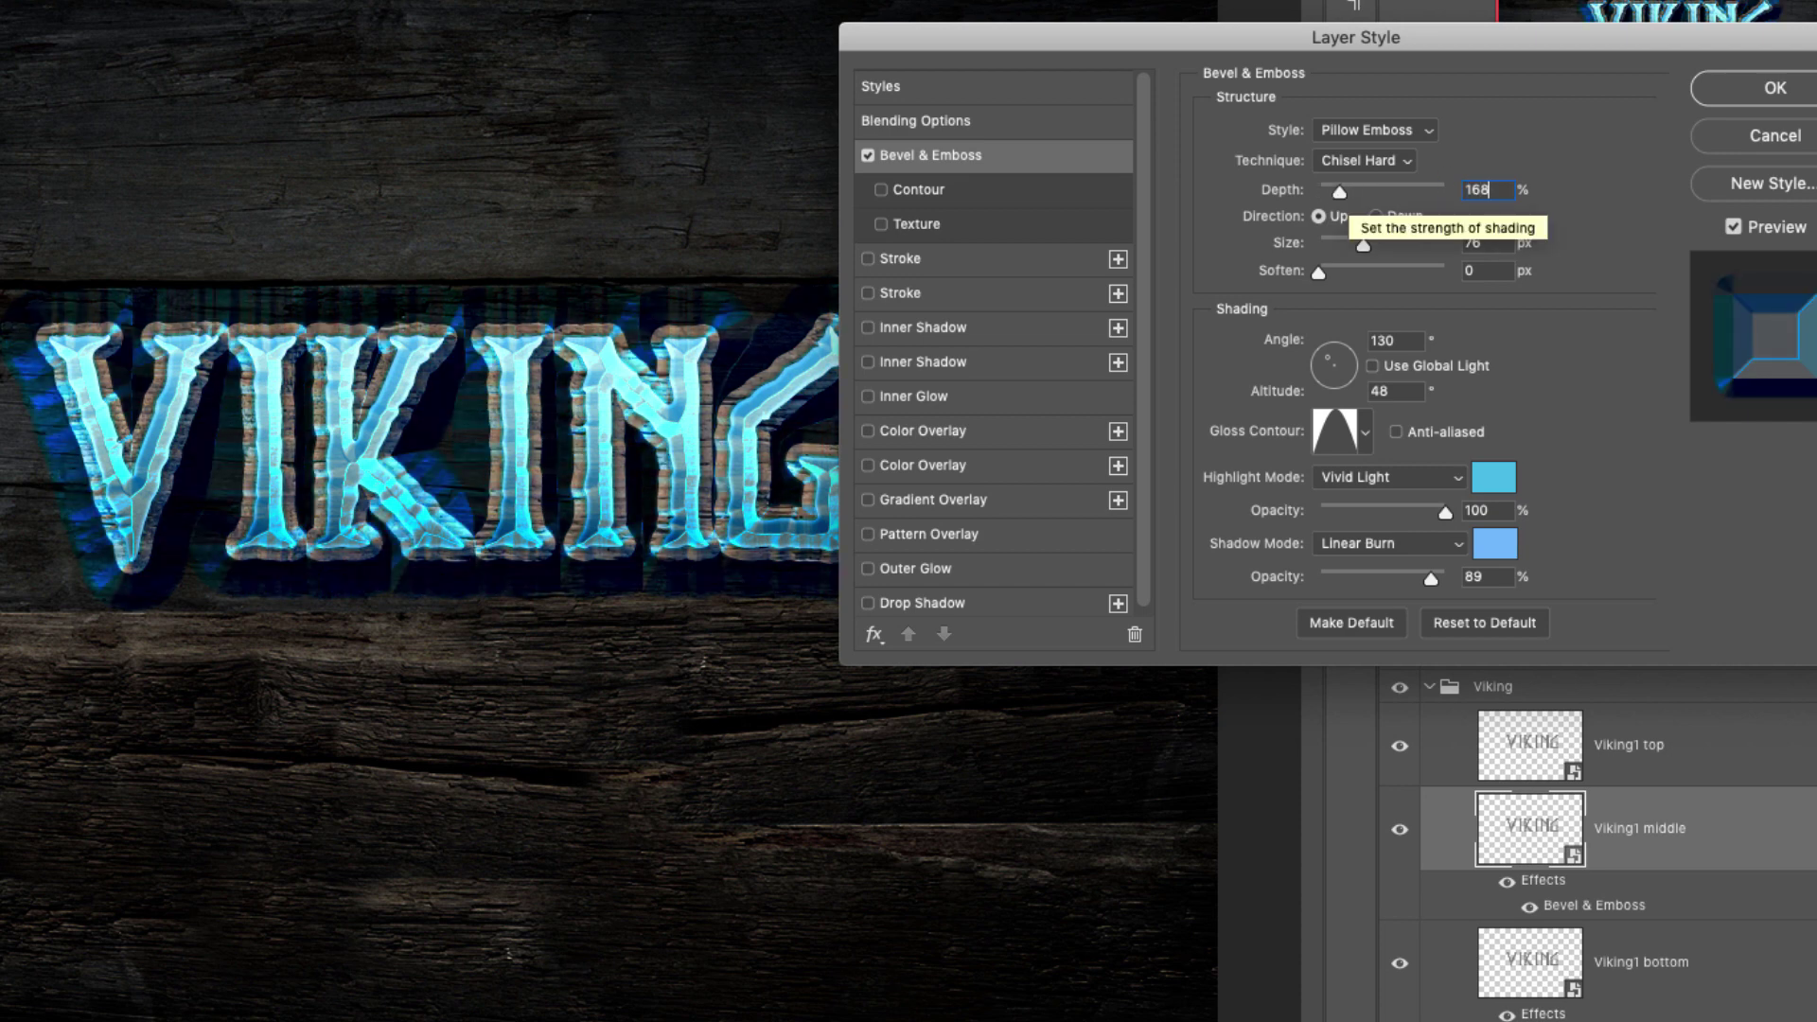
pyautogui.press('Tab')
pyautogui.write('5')
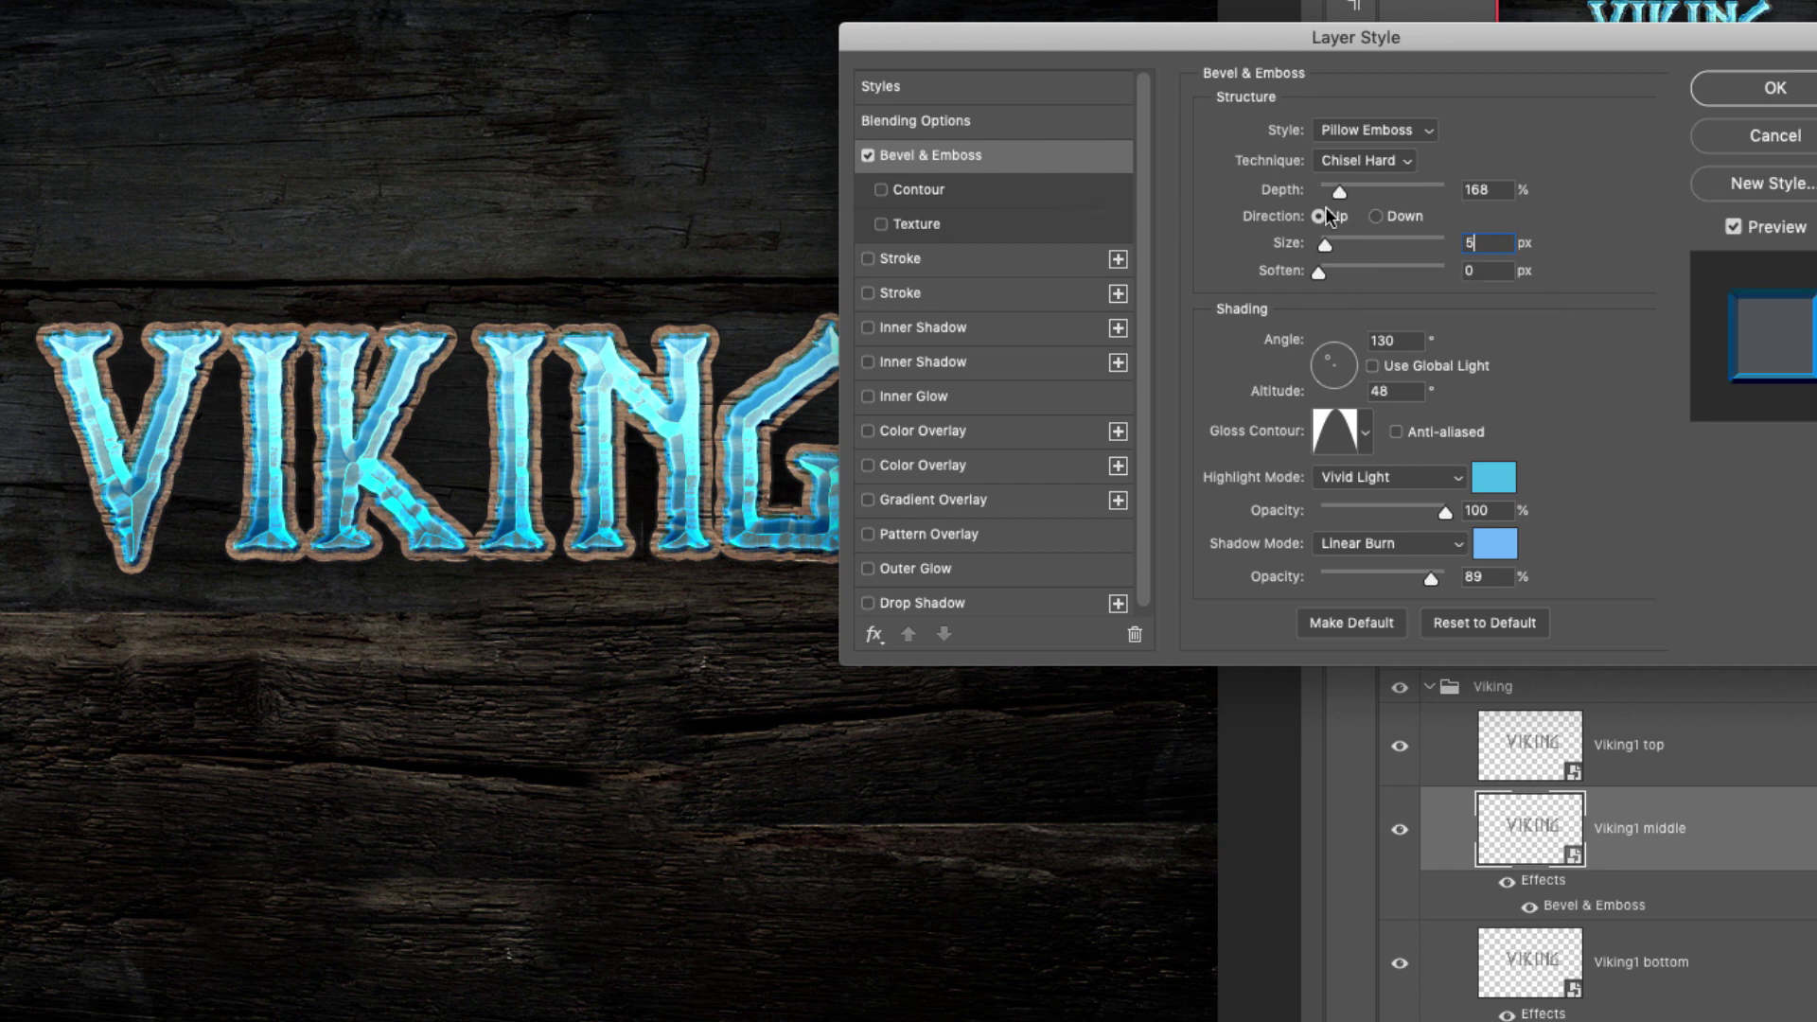
# Set the bevel shading angle to 144° and altitude to 53°, and choose the straight diagonal linear gloss contour
pyautogui.press('Tab')
pyautogui.press('Tab')
pyautogui.write('14')
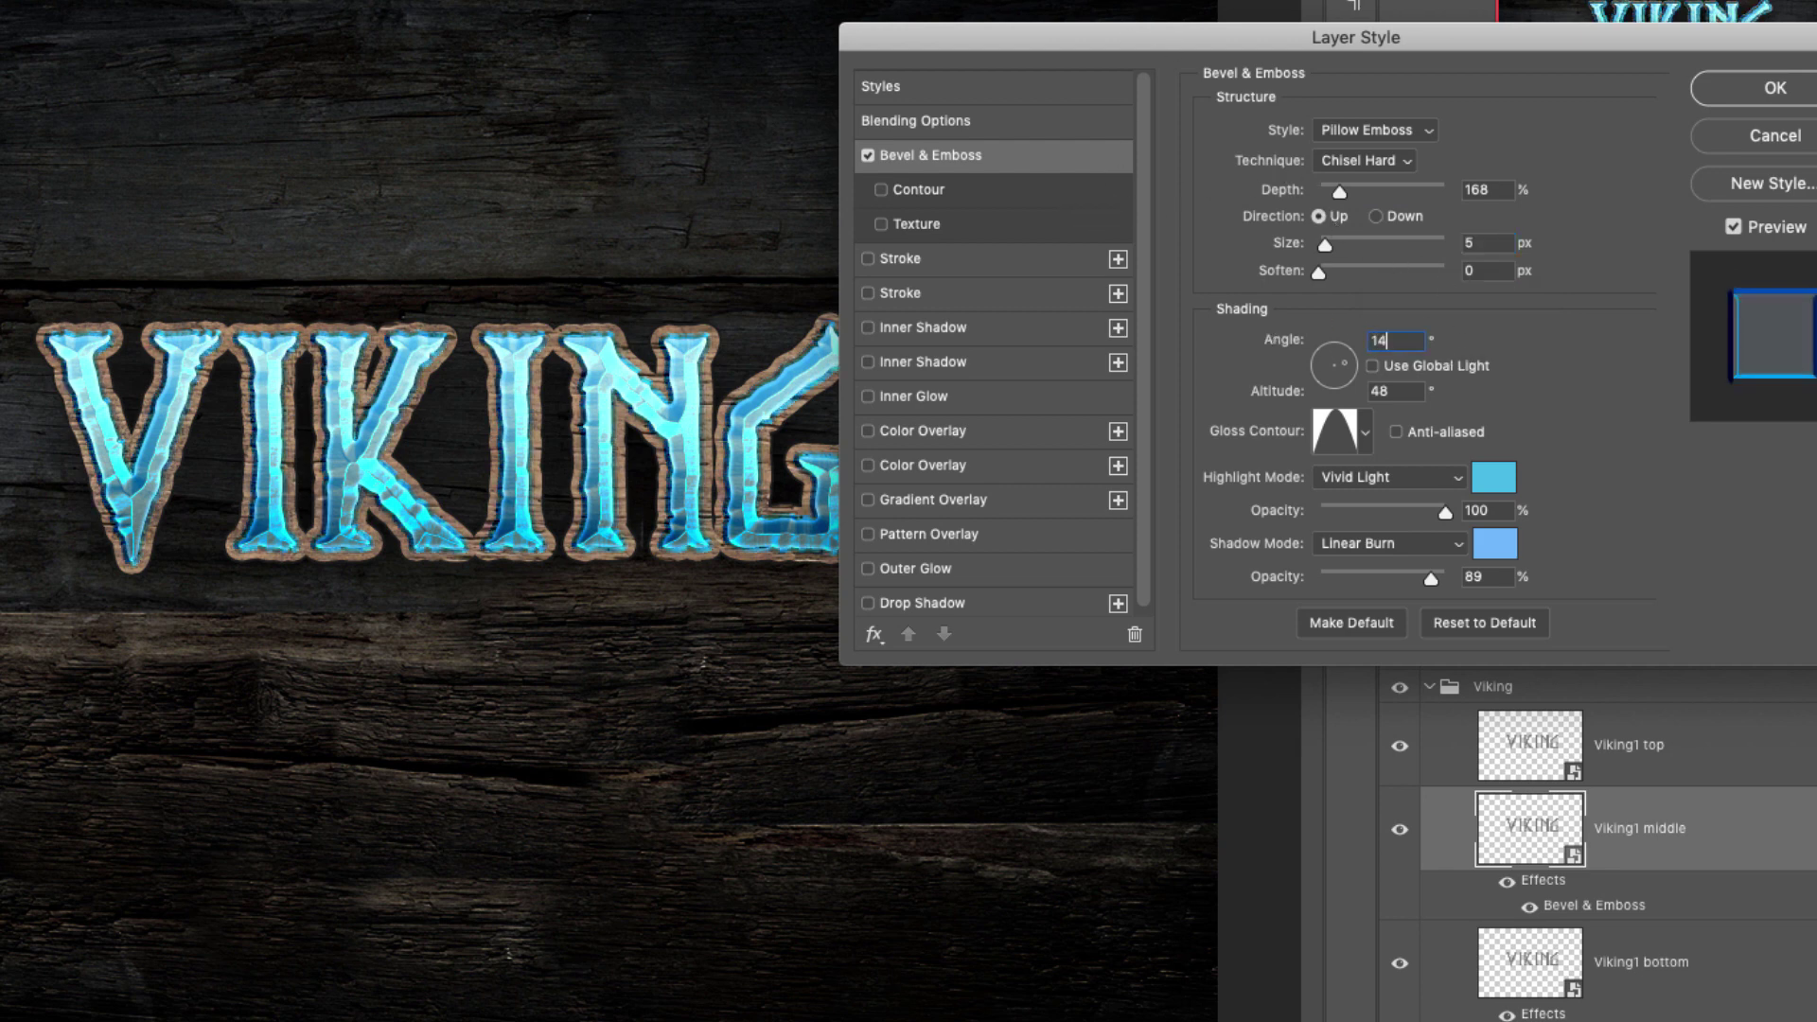
pyautogui.write('4')
pyautogui.press('Tab')
pyautogui.write('53')
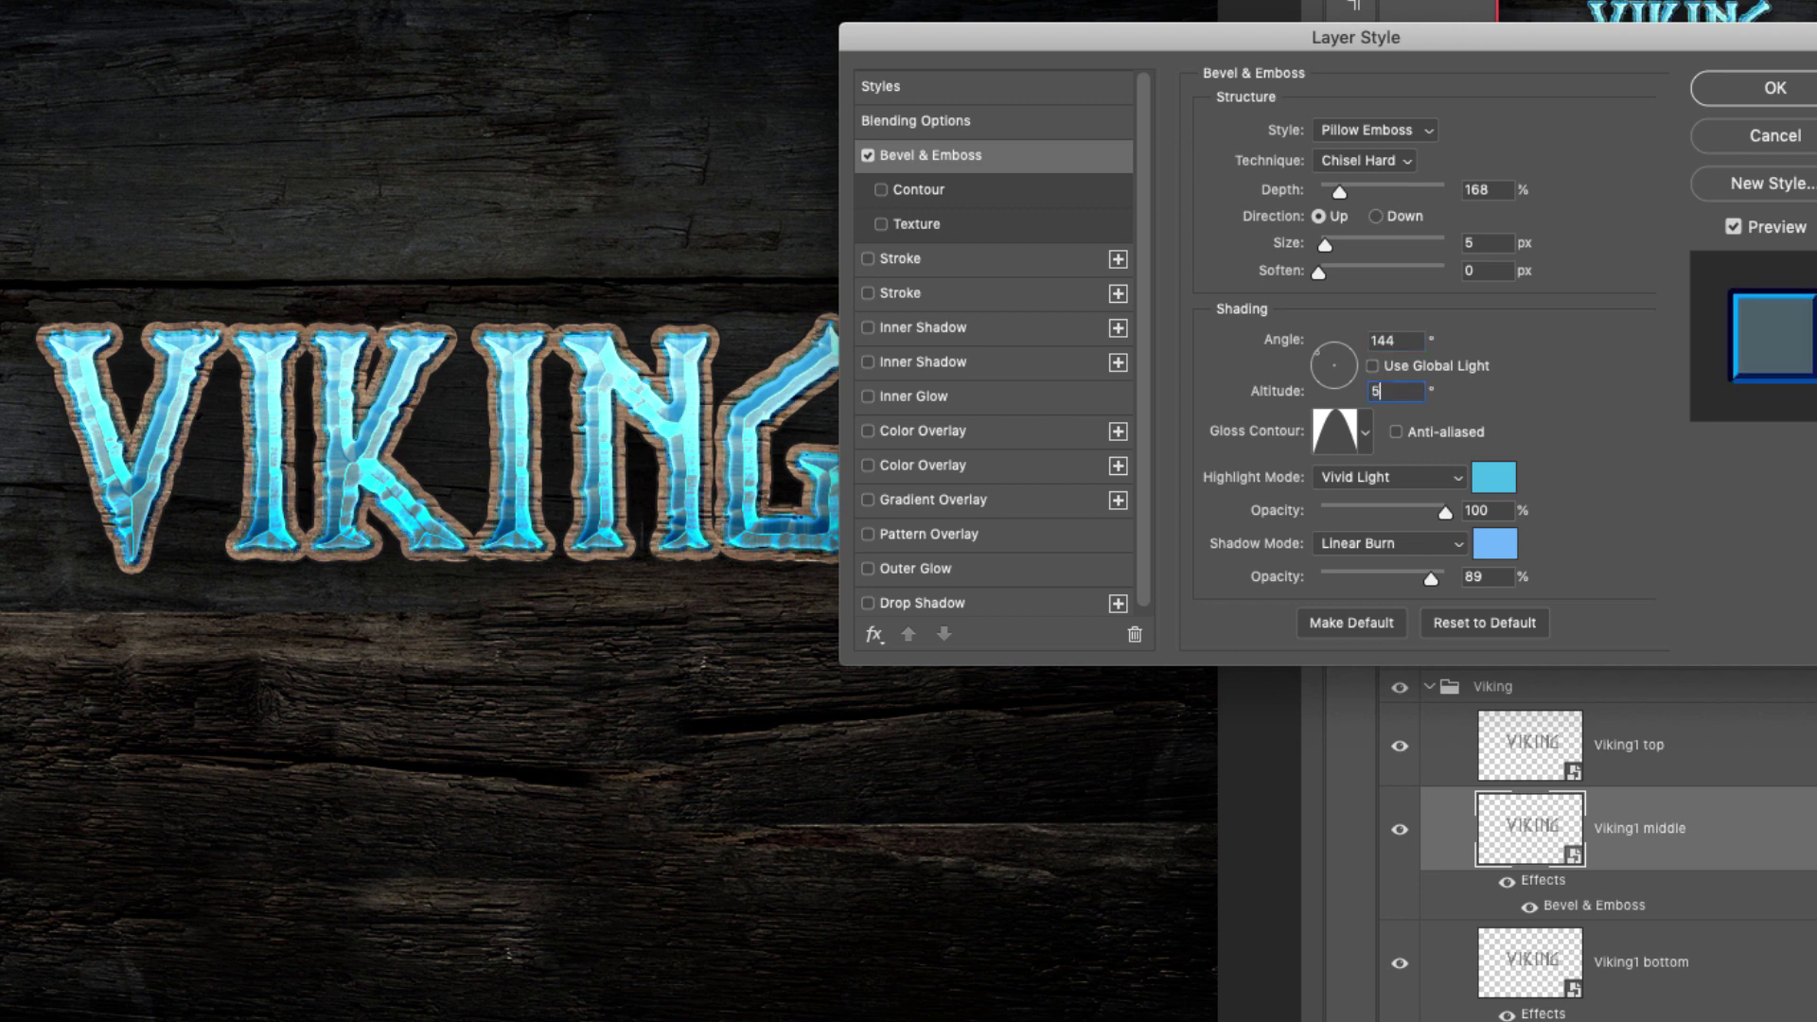
pyautogui.click(1365, 432)
pyautogui.click(1204, 492)
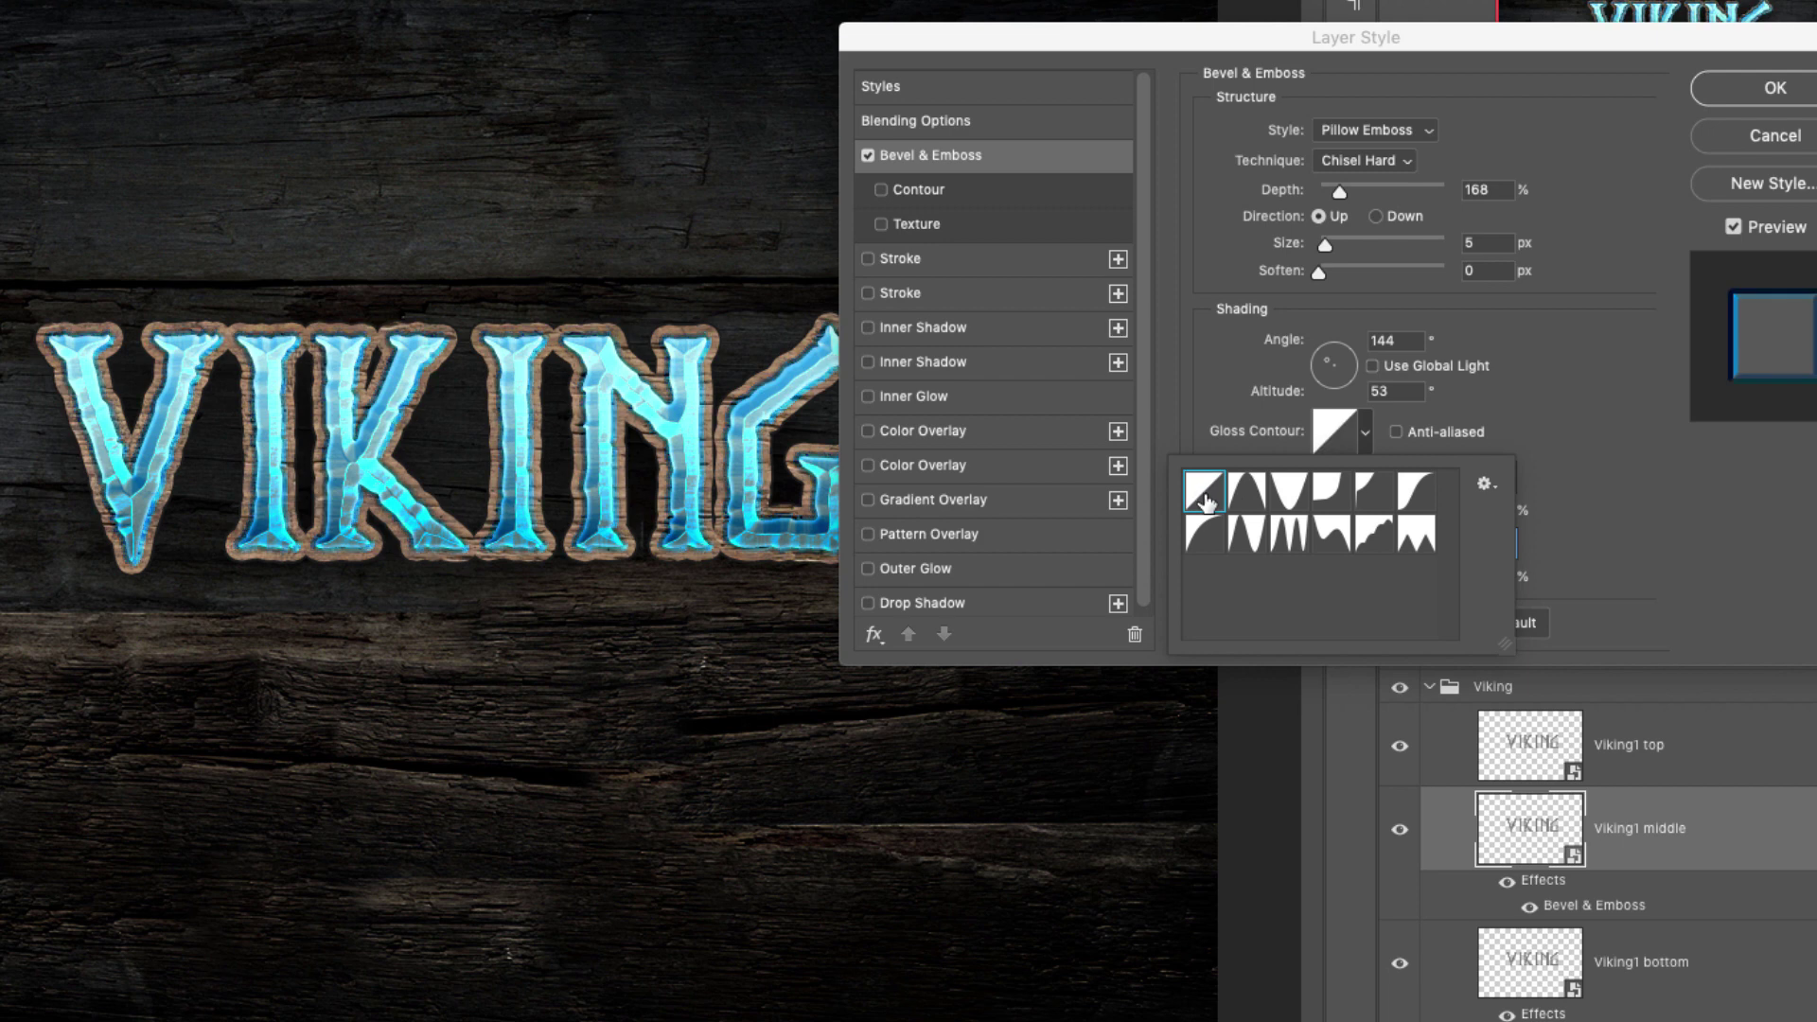
pyautogui.click(1553, 429)
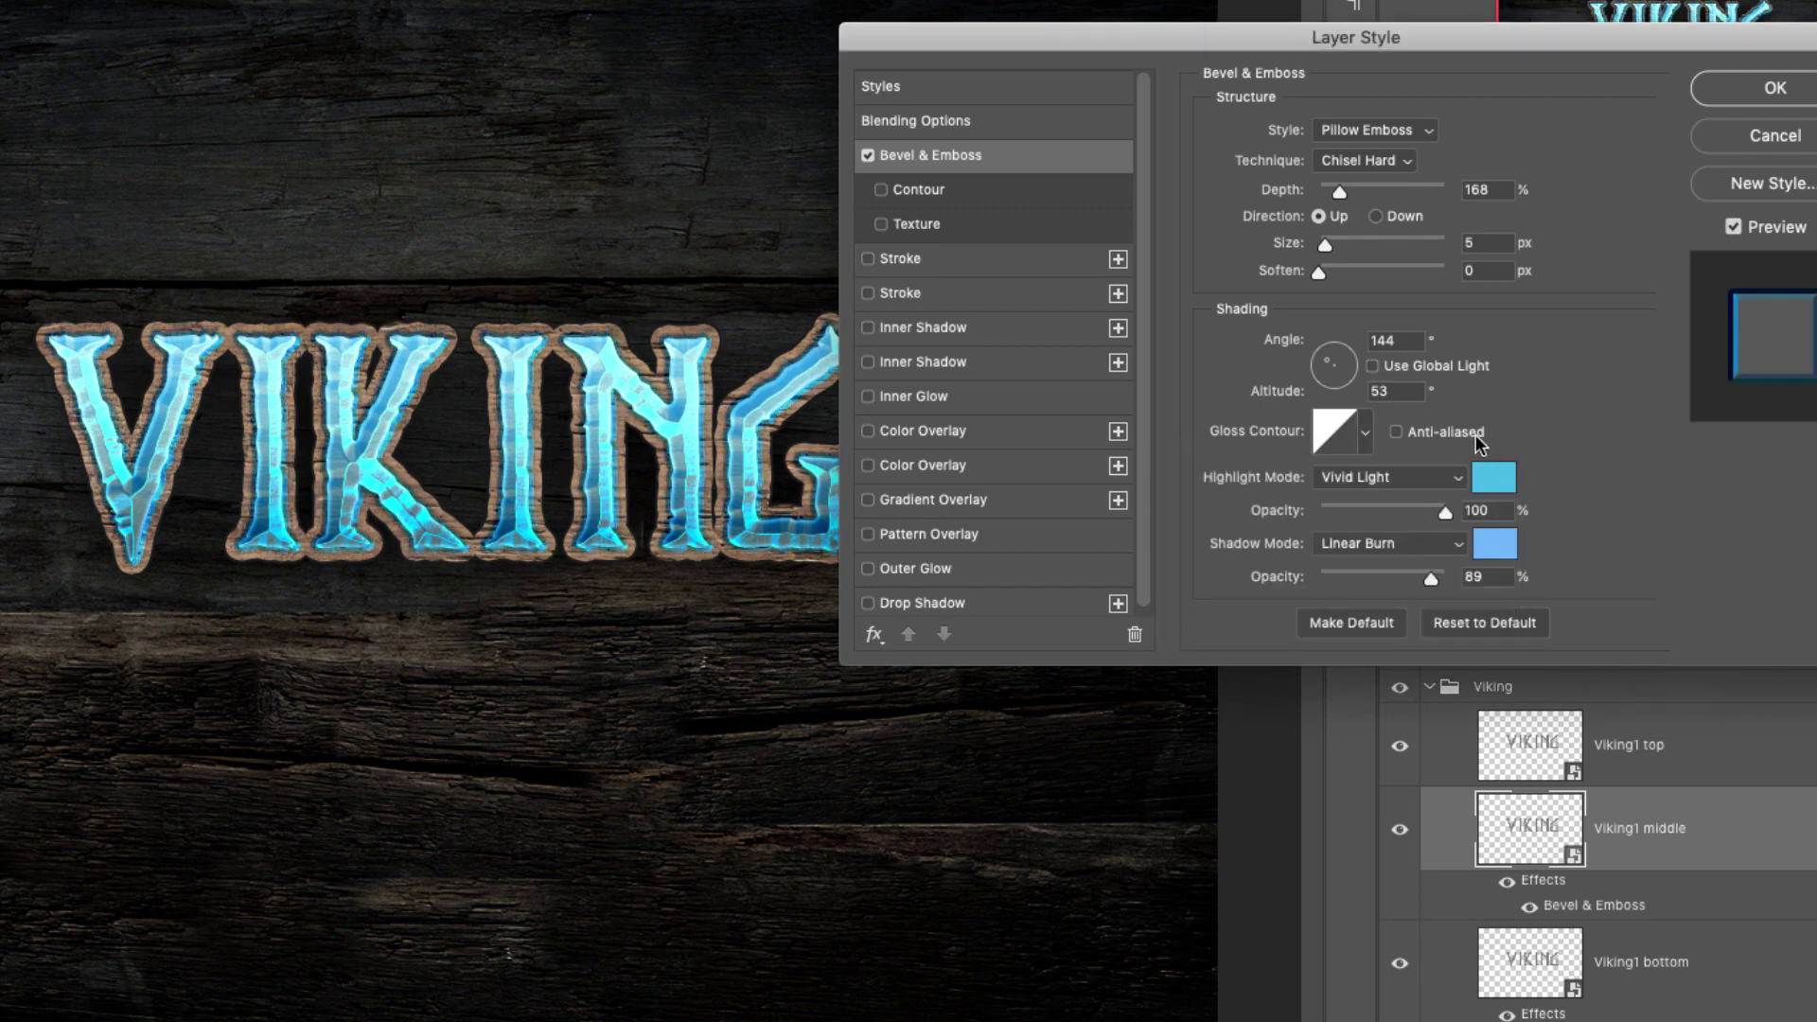
# Set the bevel highlight mode to Color Dodge with the orange colour #D97409
pyautogui.click(1380, 482)
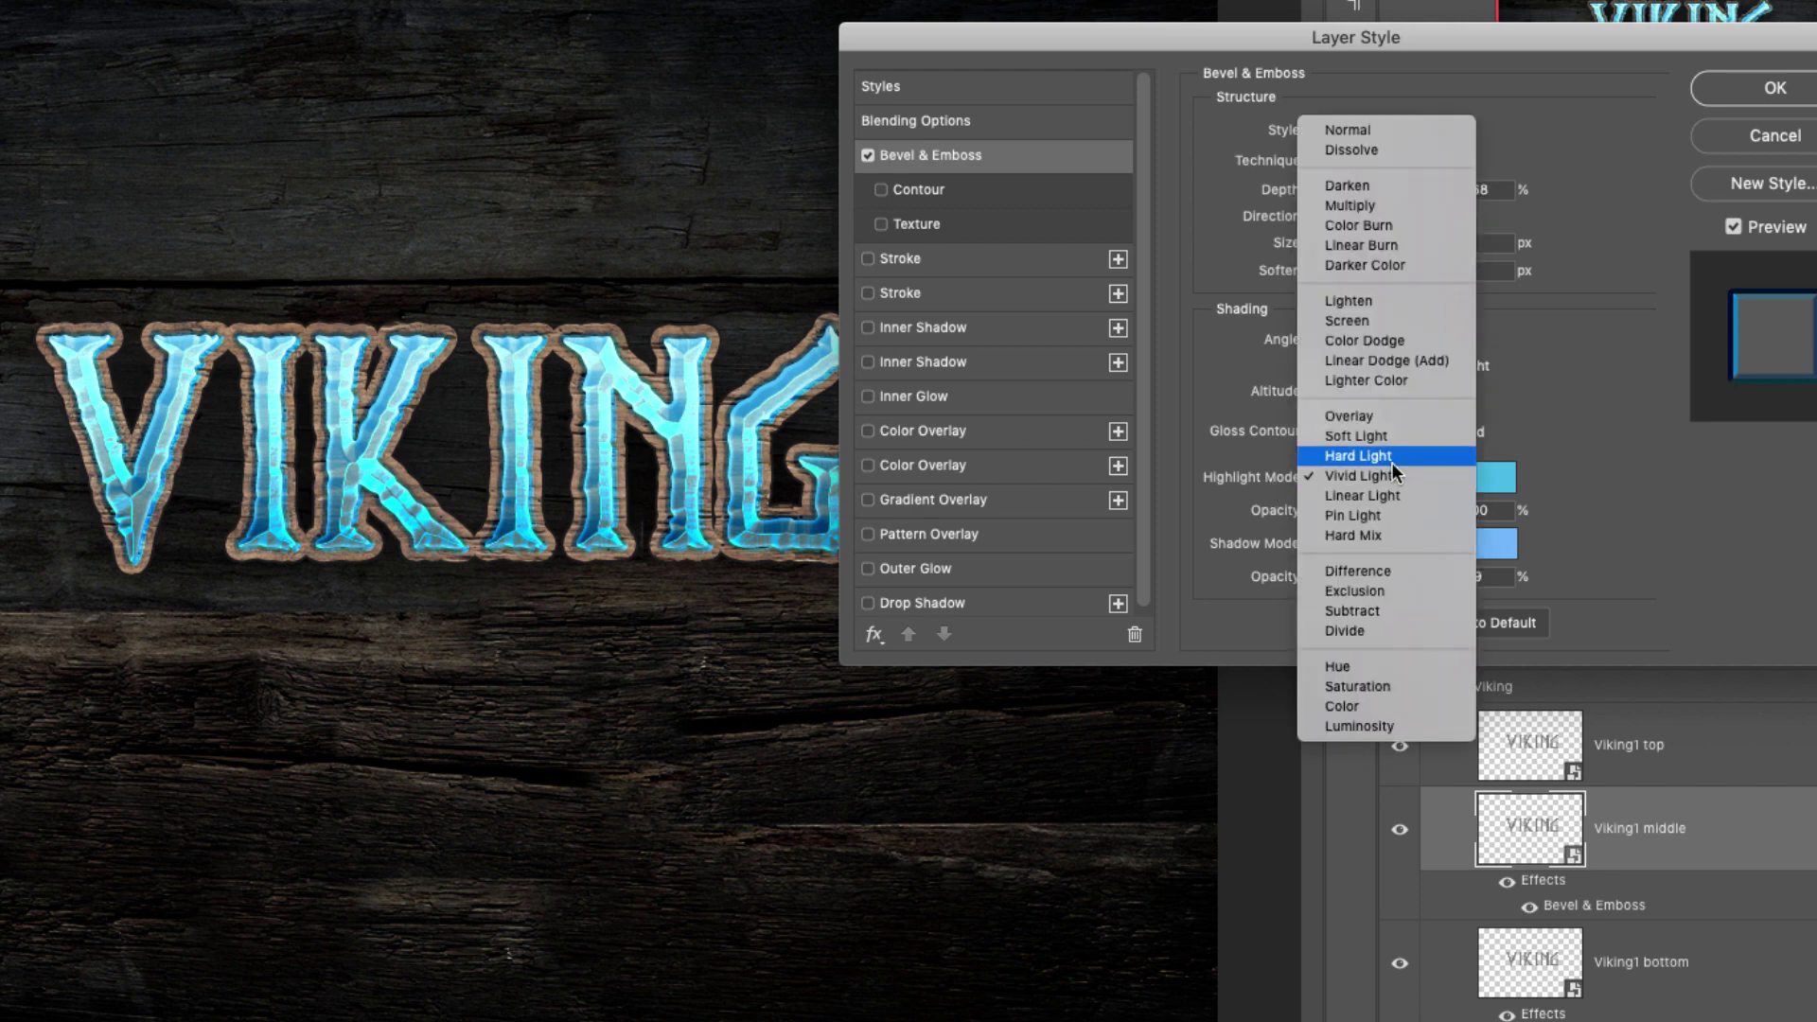
pyautogui.click(1396, 342)
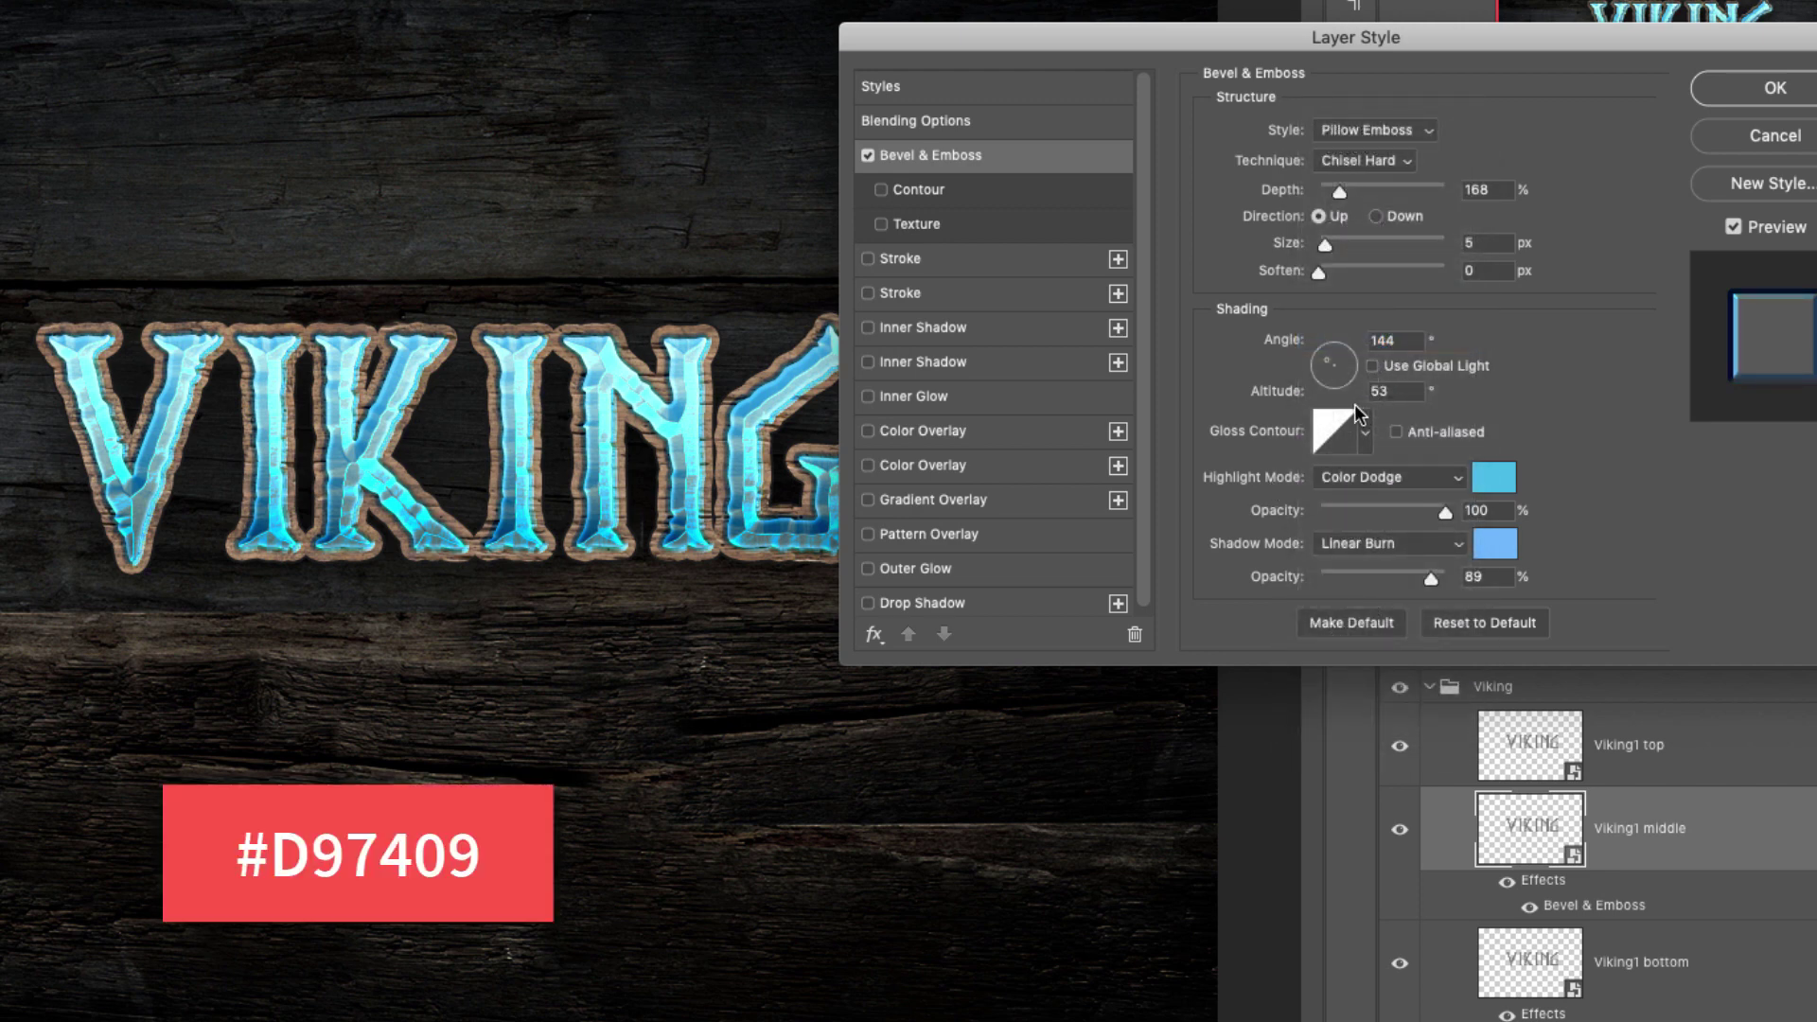
pyautogui.click(1497, 544)
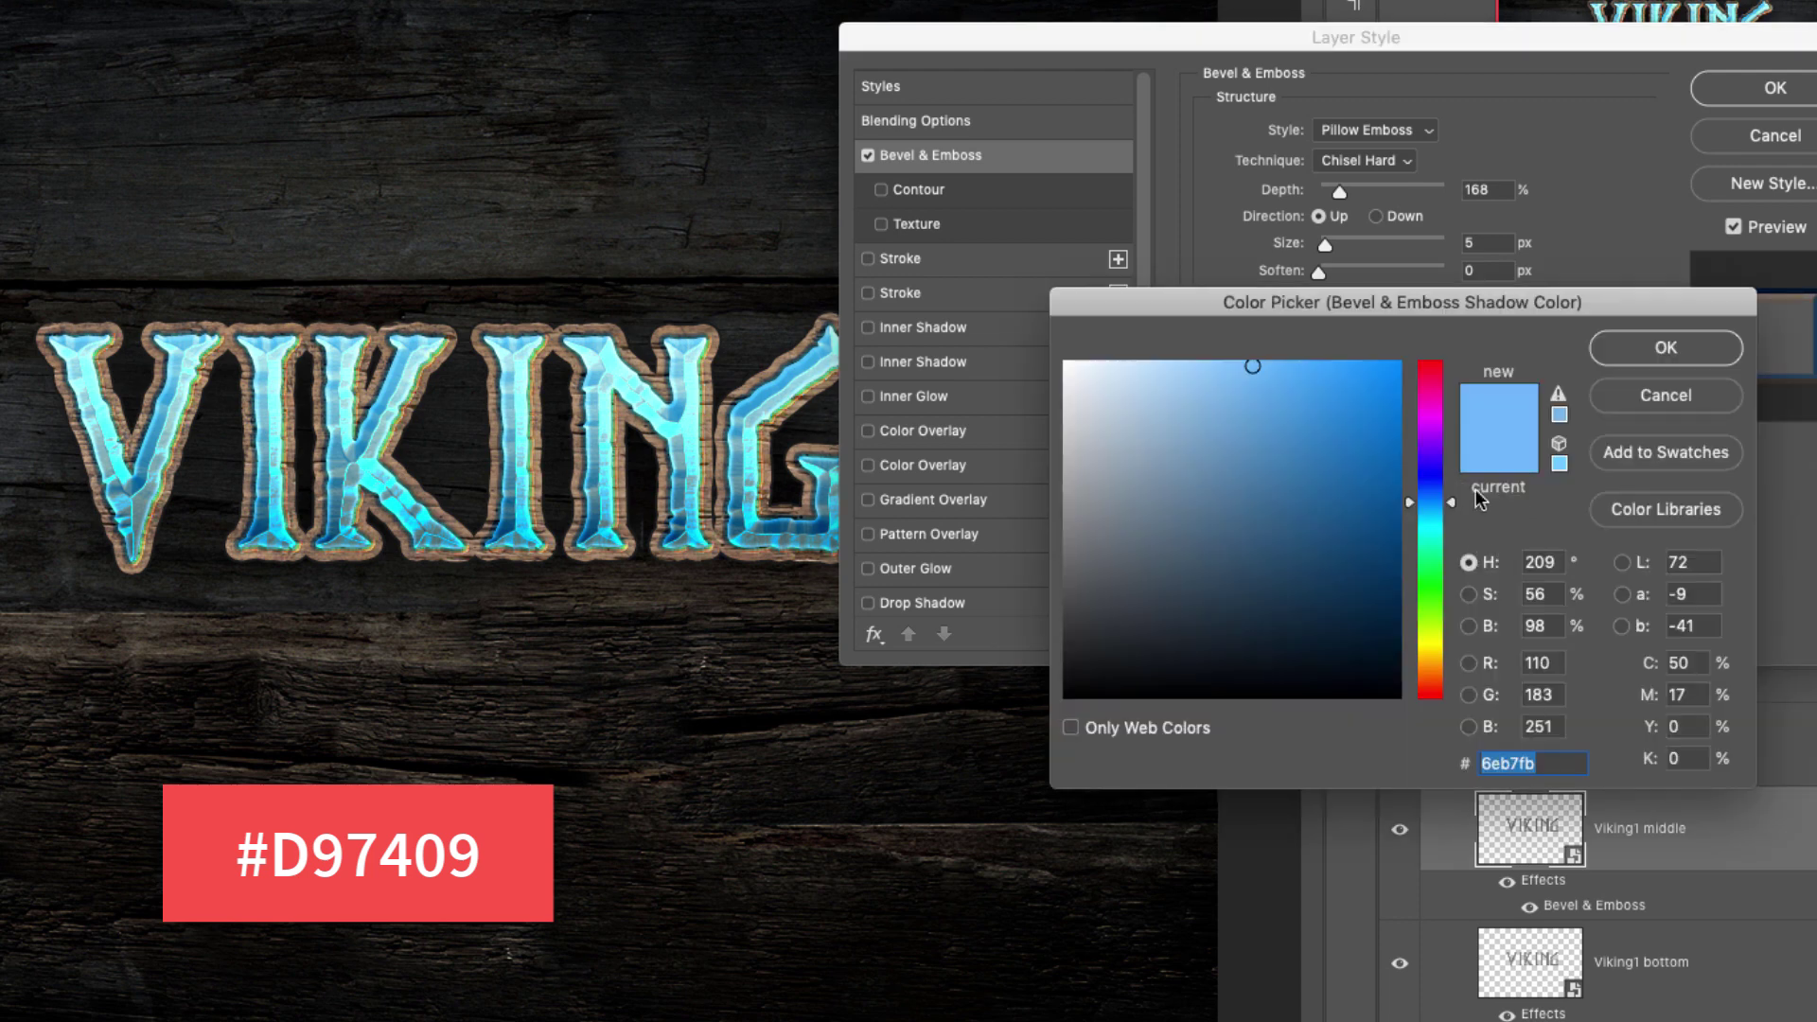
pyautogui.click(1626, 400)
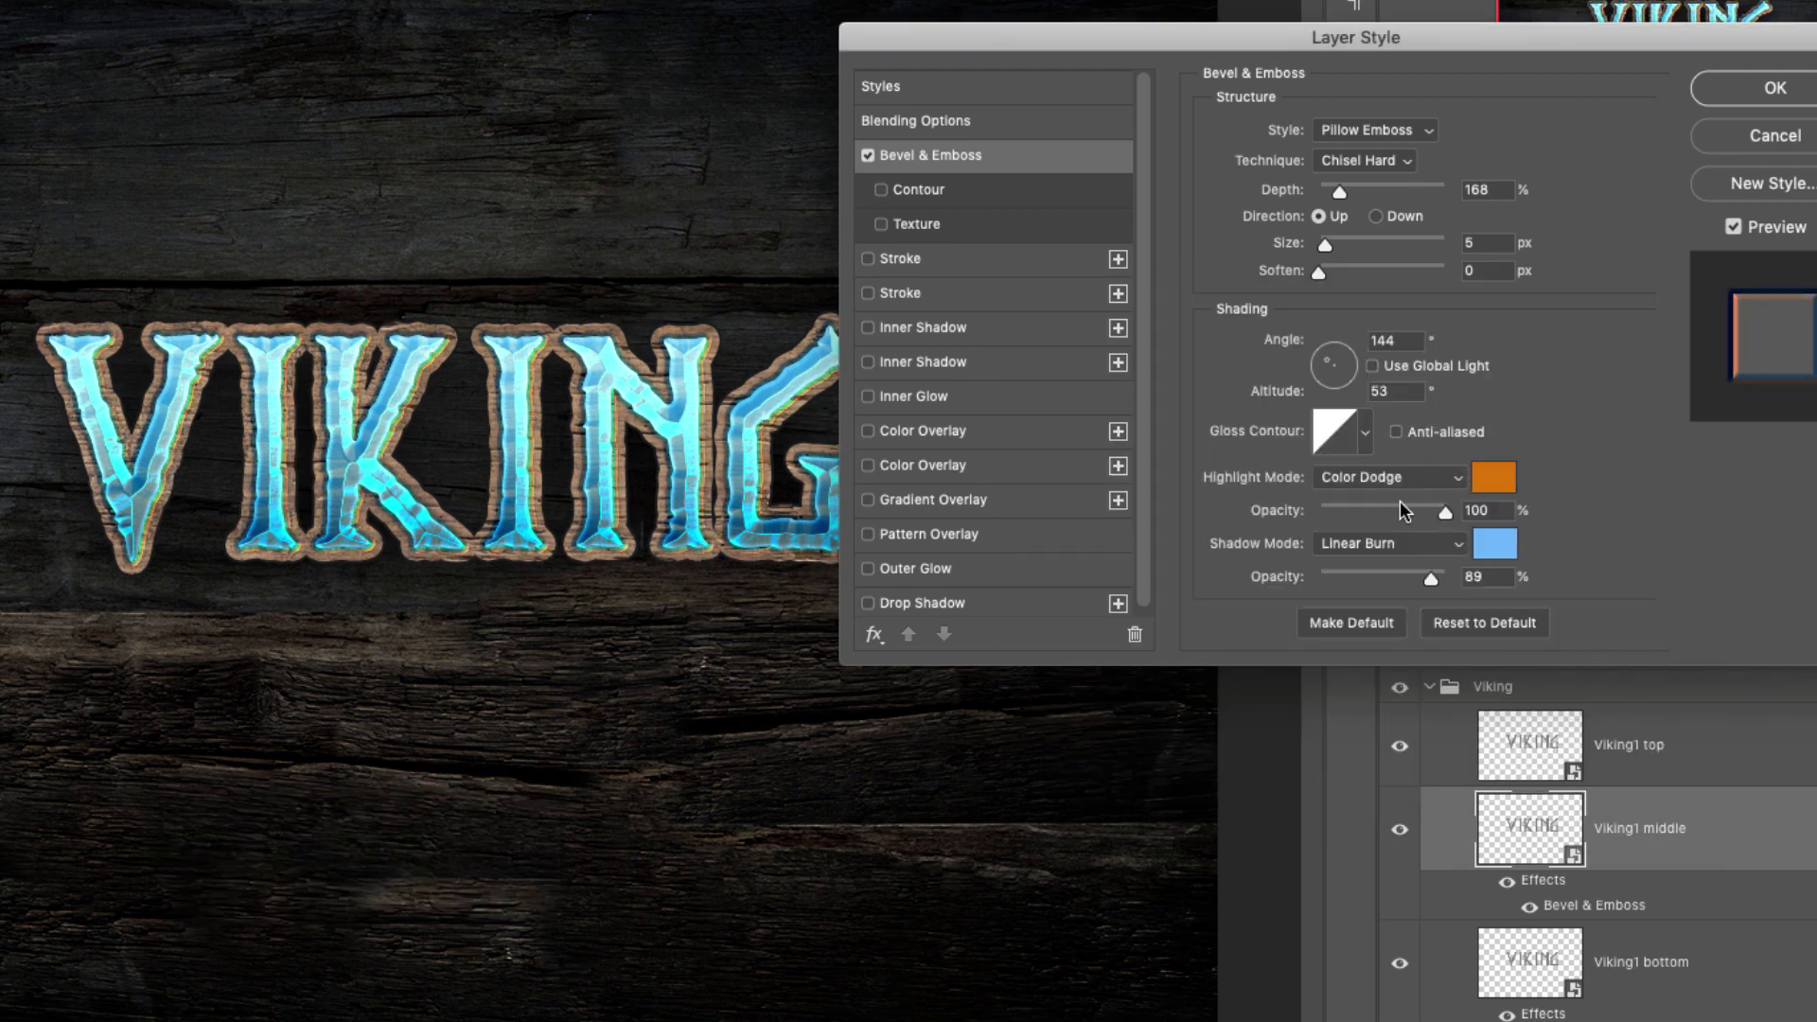
# Set the bevel shadow mode to Color Burn with colour #1E99CD and 93% opacity
pyautogui.click(1349, 543)
pyautogui.click(1353, 521)
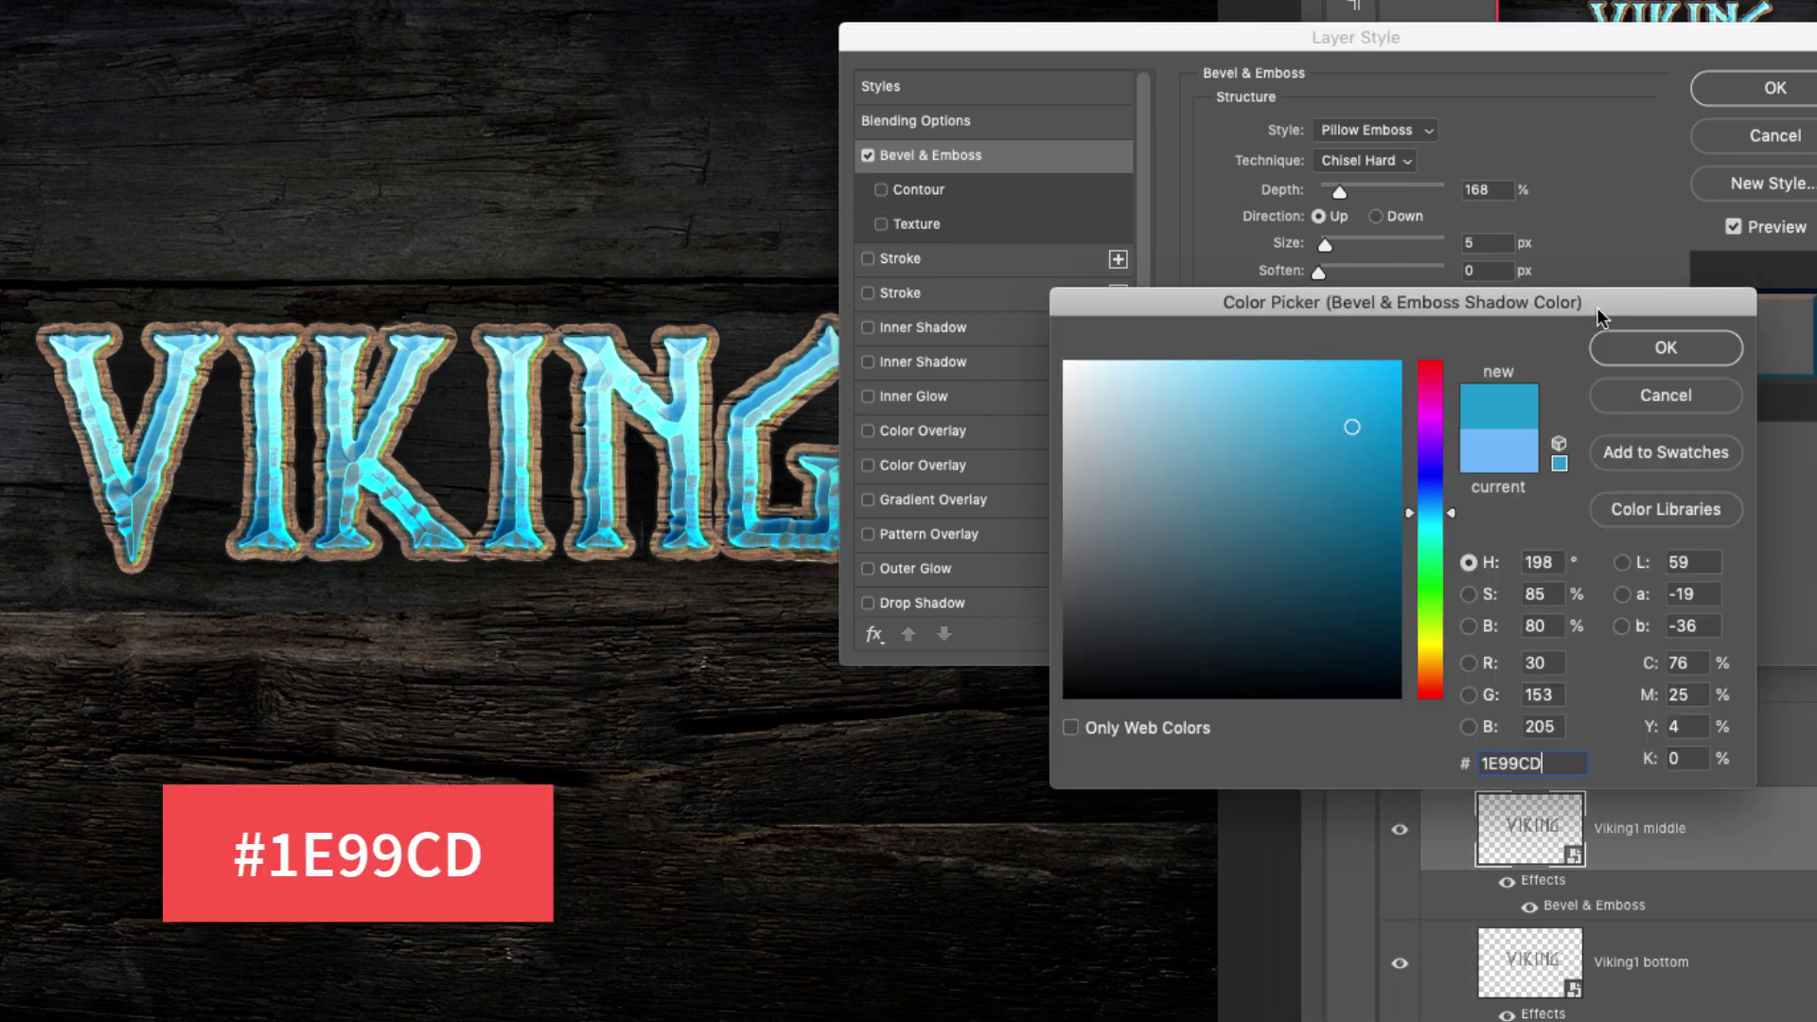
pyautogui.press('Return')
pyautogui.click(1486, 579)
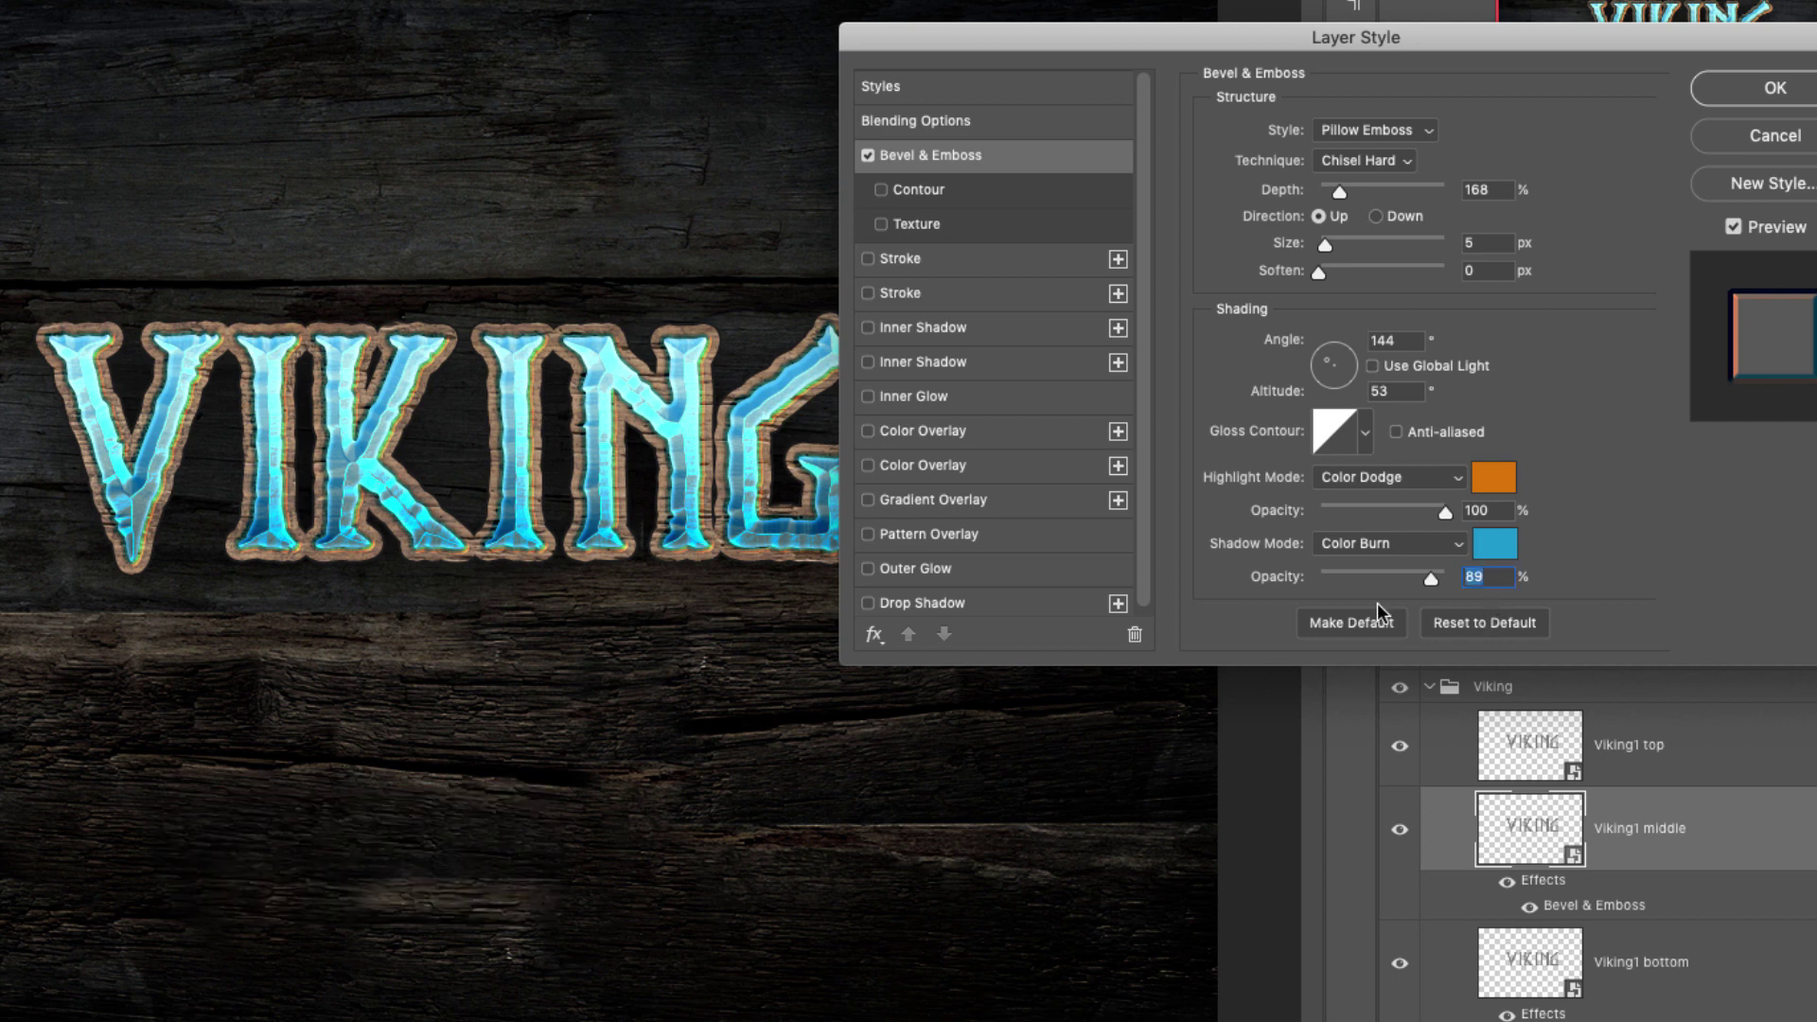
pyautogui.write('93')
# Change the bevel highlight colour to the soft blue #778fdd and apply the layer style
pyautogui.click(1498, 485)
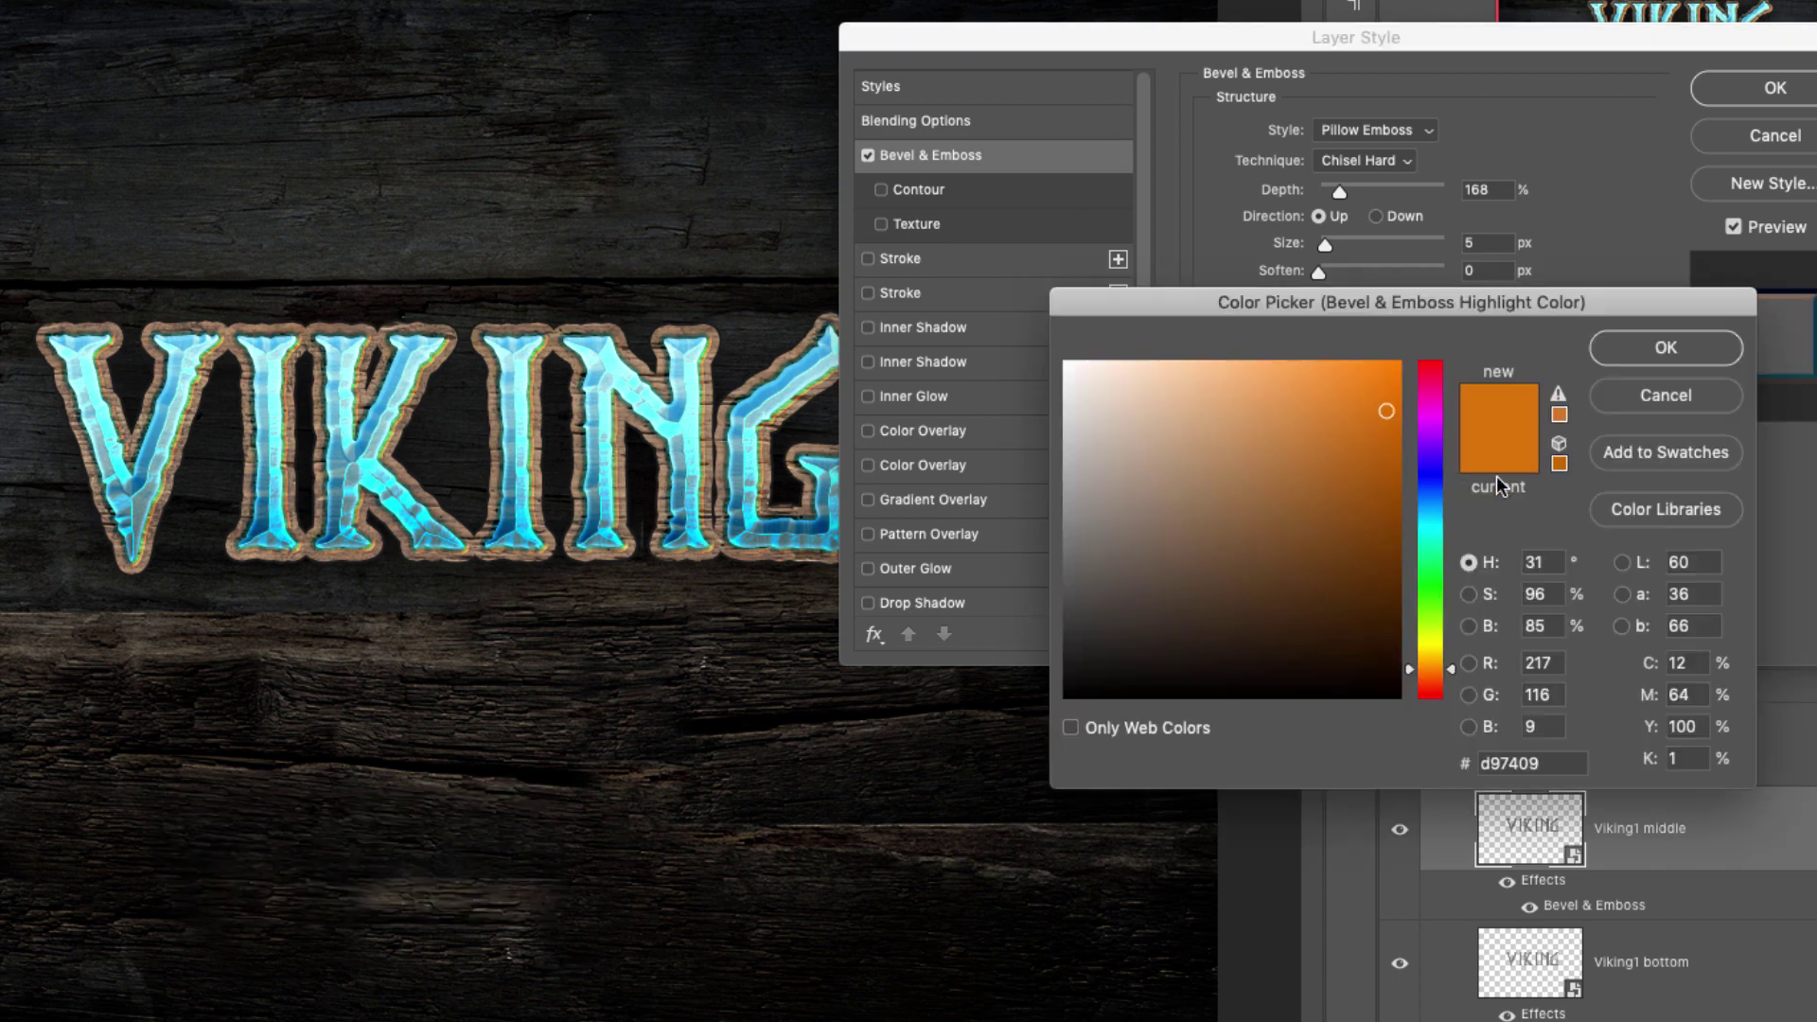
pyautogui.click(1099, 424)
pyautogui.click(1147, 437)
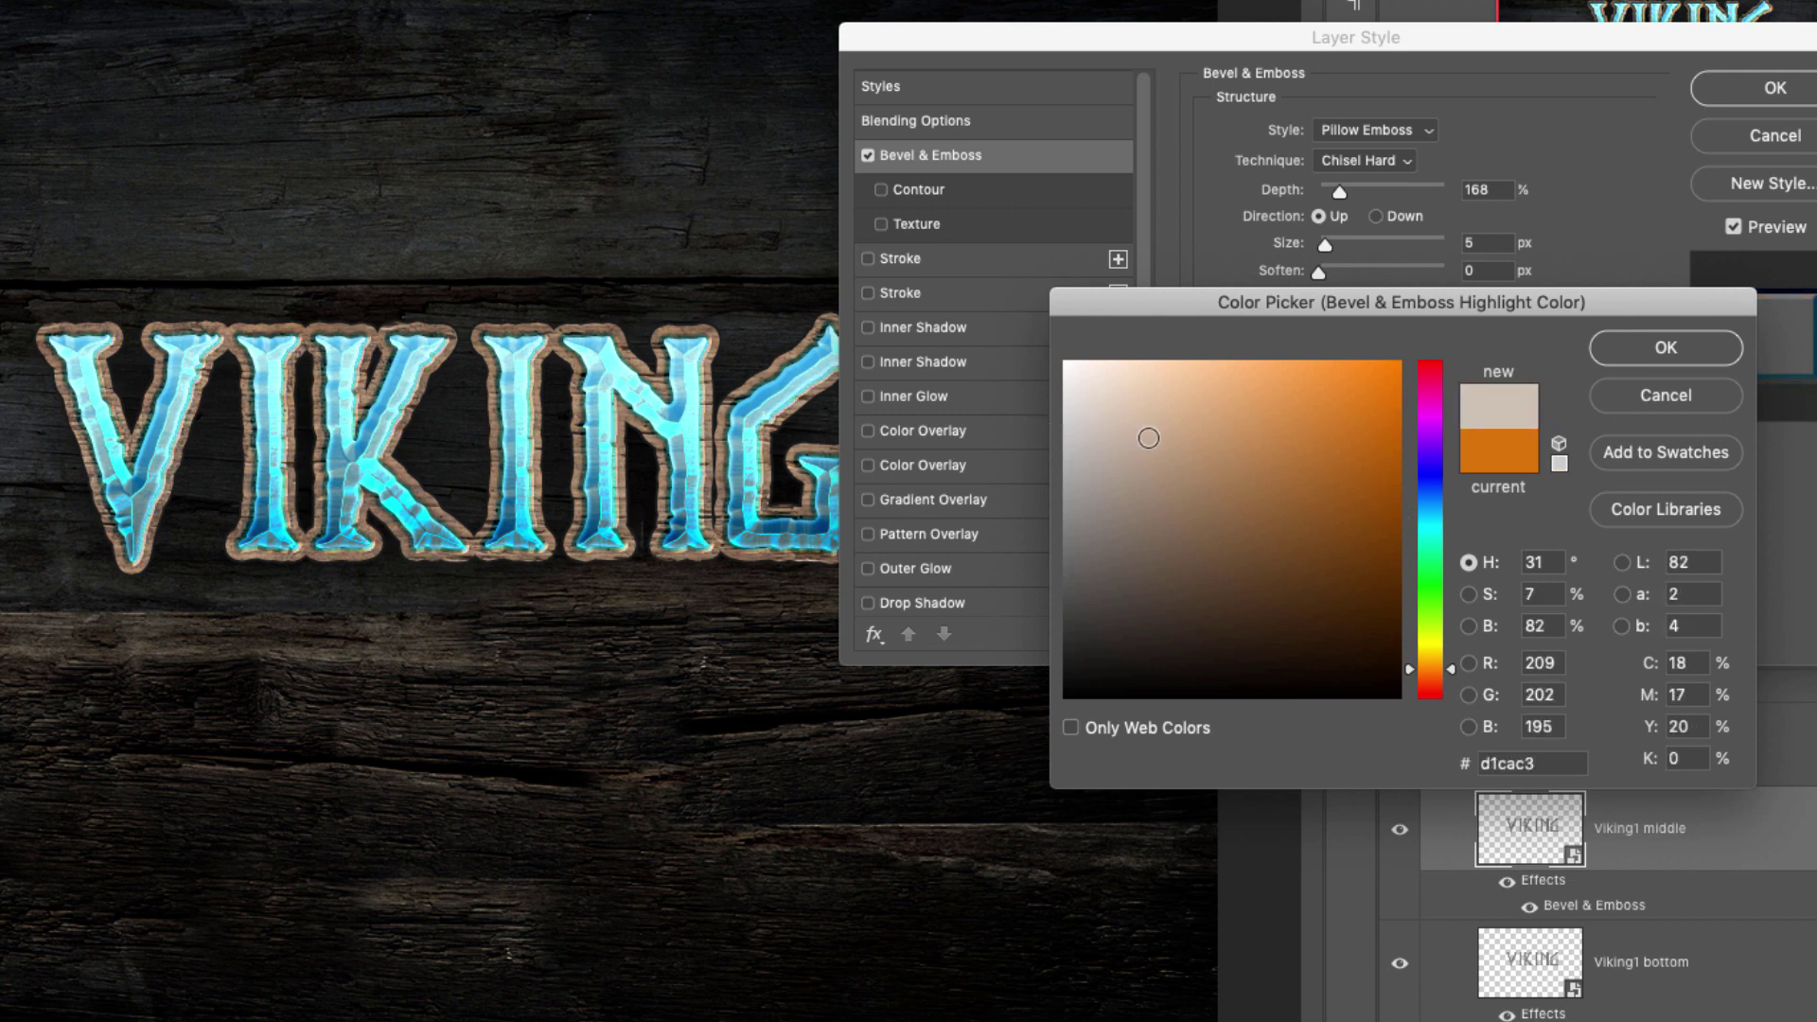
pyautogui.moveTo(1148, 437); pyautogui.dragTo(1231, 460)
pyautogui.click(1429, 488)
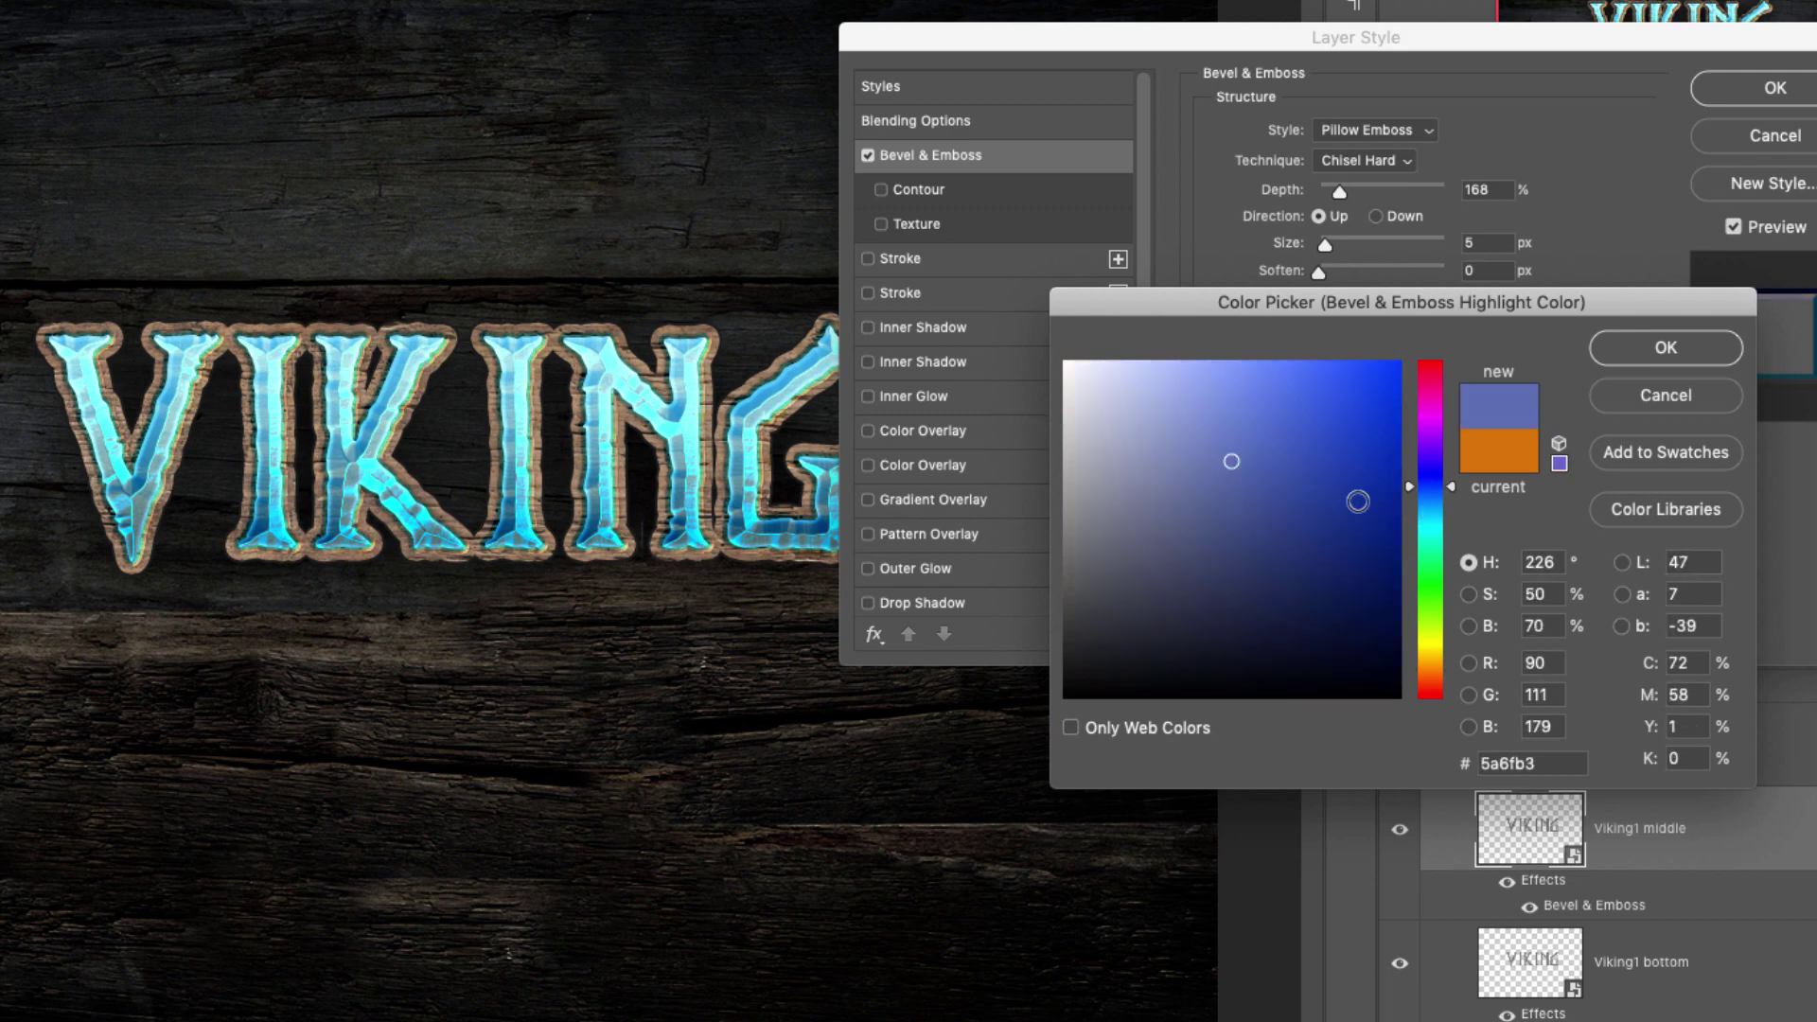
pyautogui.moveTo(1356, 501)
pyautogui.mouseDown()
pyautogui.moveTo(1350, 555)
pyautogui.moveTo(1318, 559)
pyautogui.moveTo(1181, 444)
pyautogui.moveTo(1219, 404)
pyautogui.mouseUp()
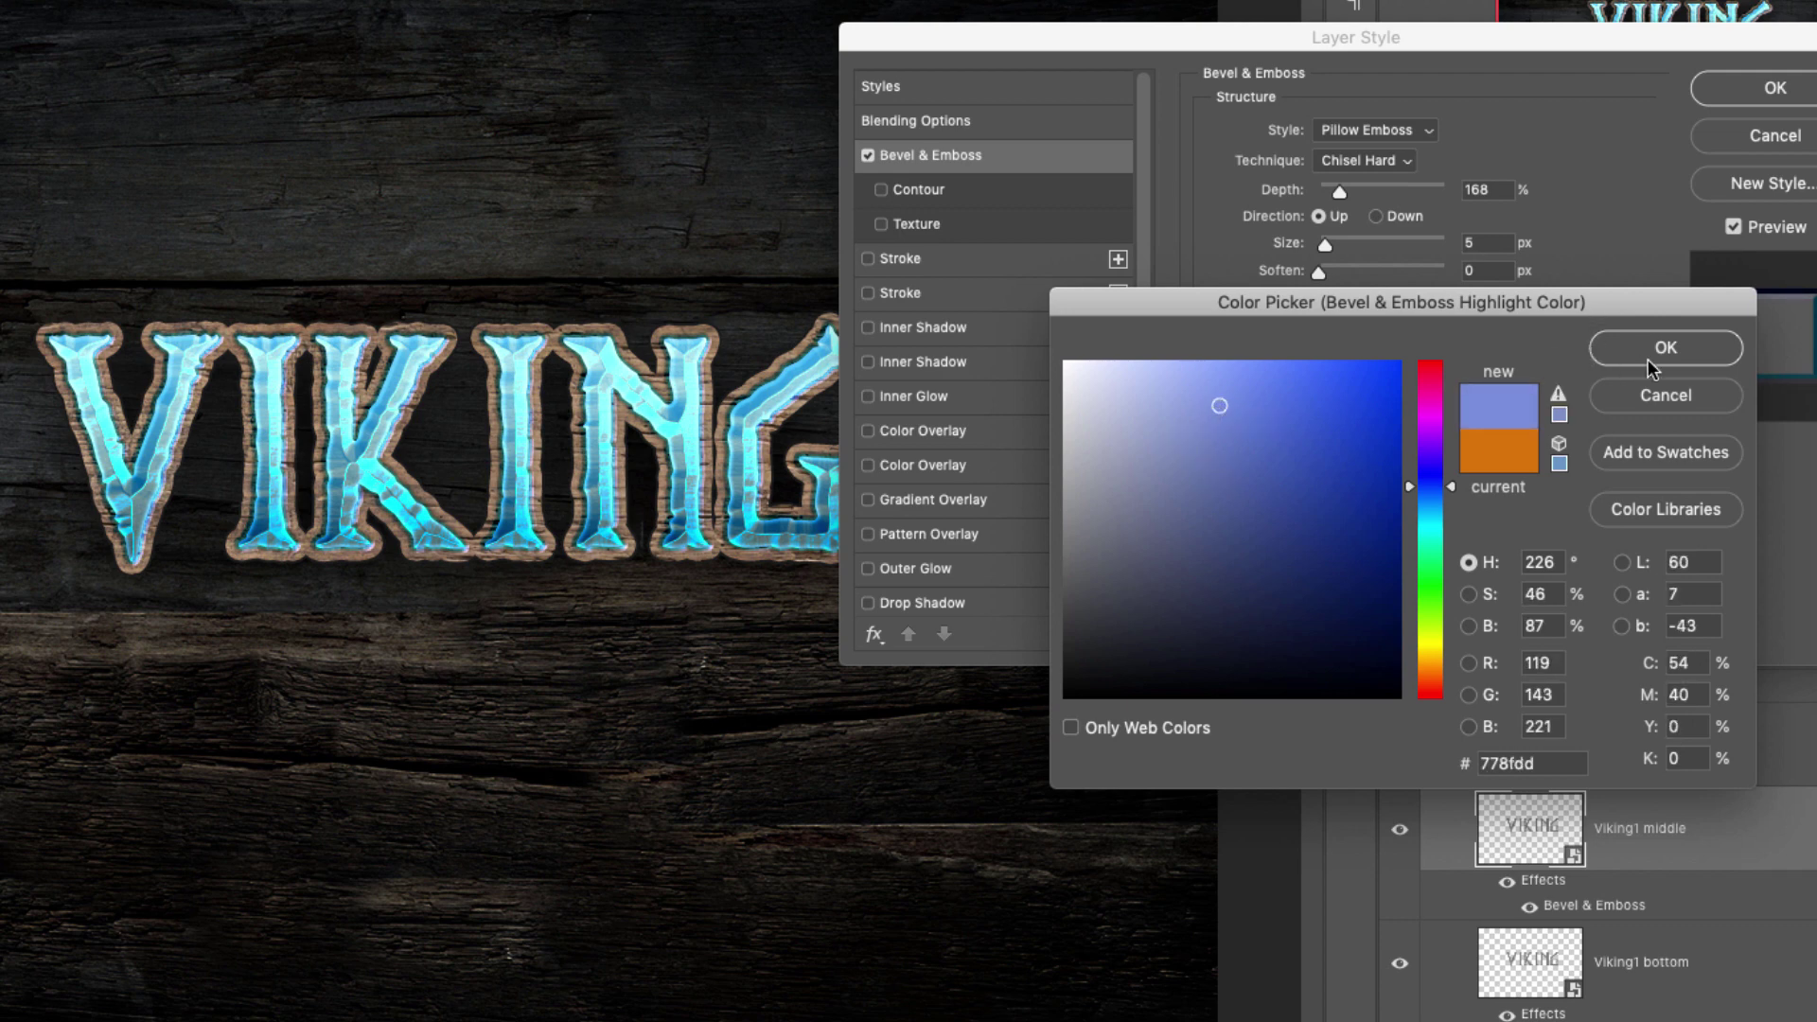
pyautogui.click(1689, 352)
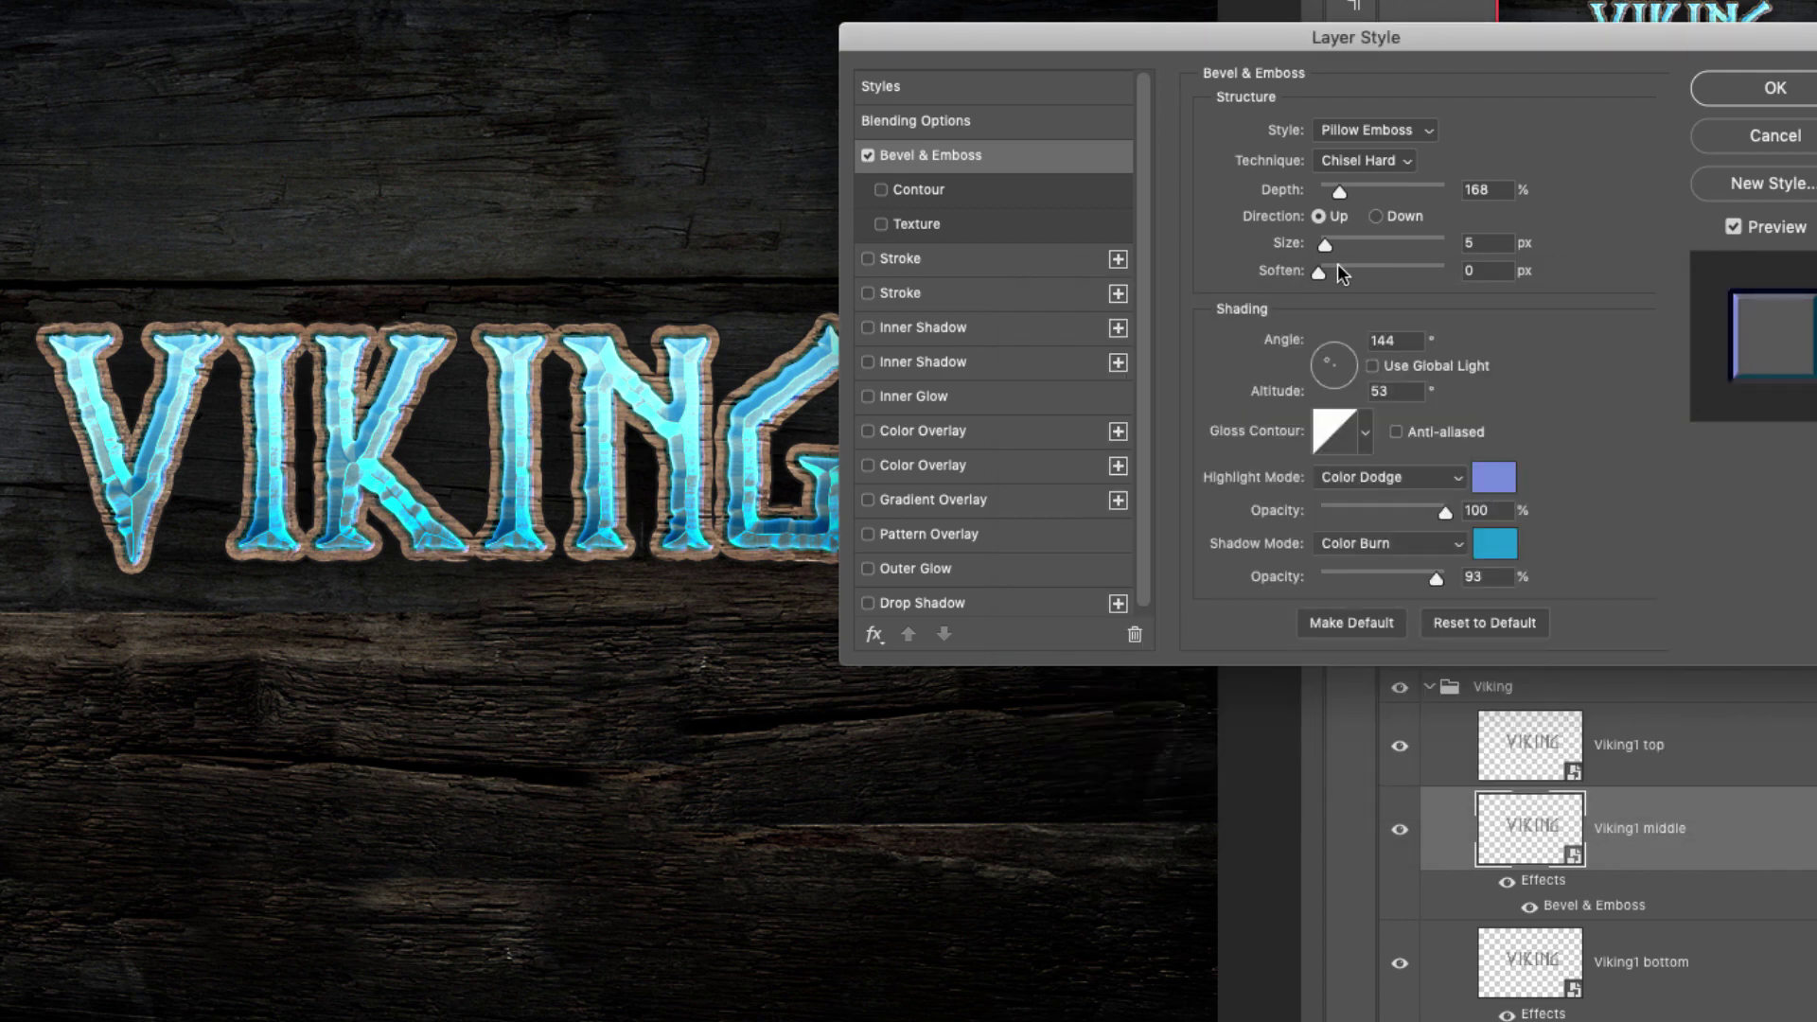
pyautogui.press('Return')
# Set Viking1 top's drop shadow to 28% spread and 16 px size, compare it off and on, and apply the style
pyautogui.click(1707, 715)
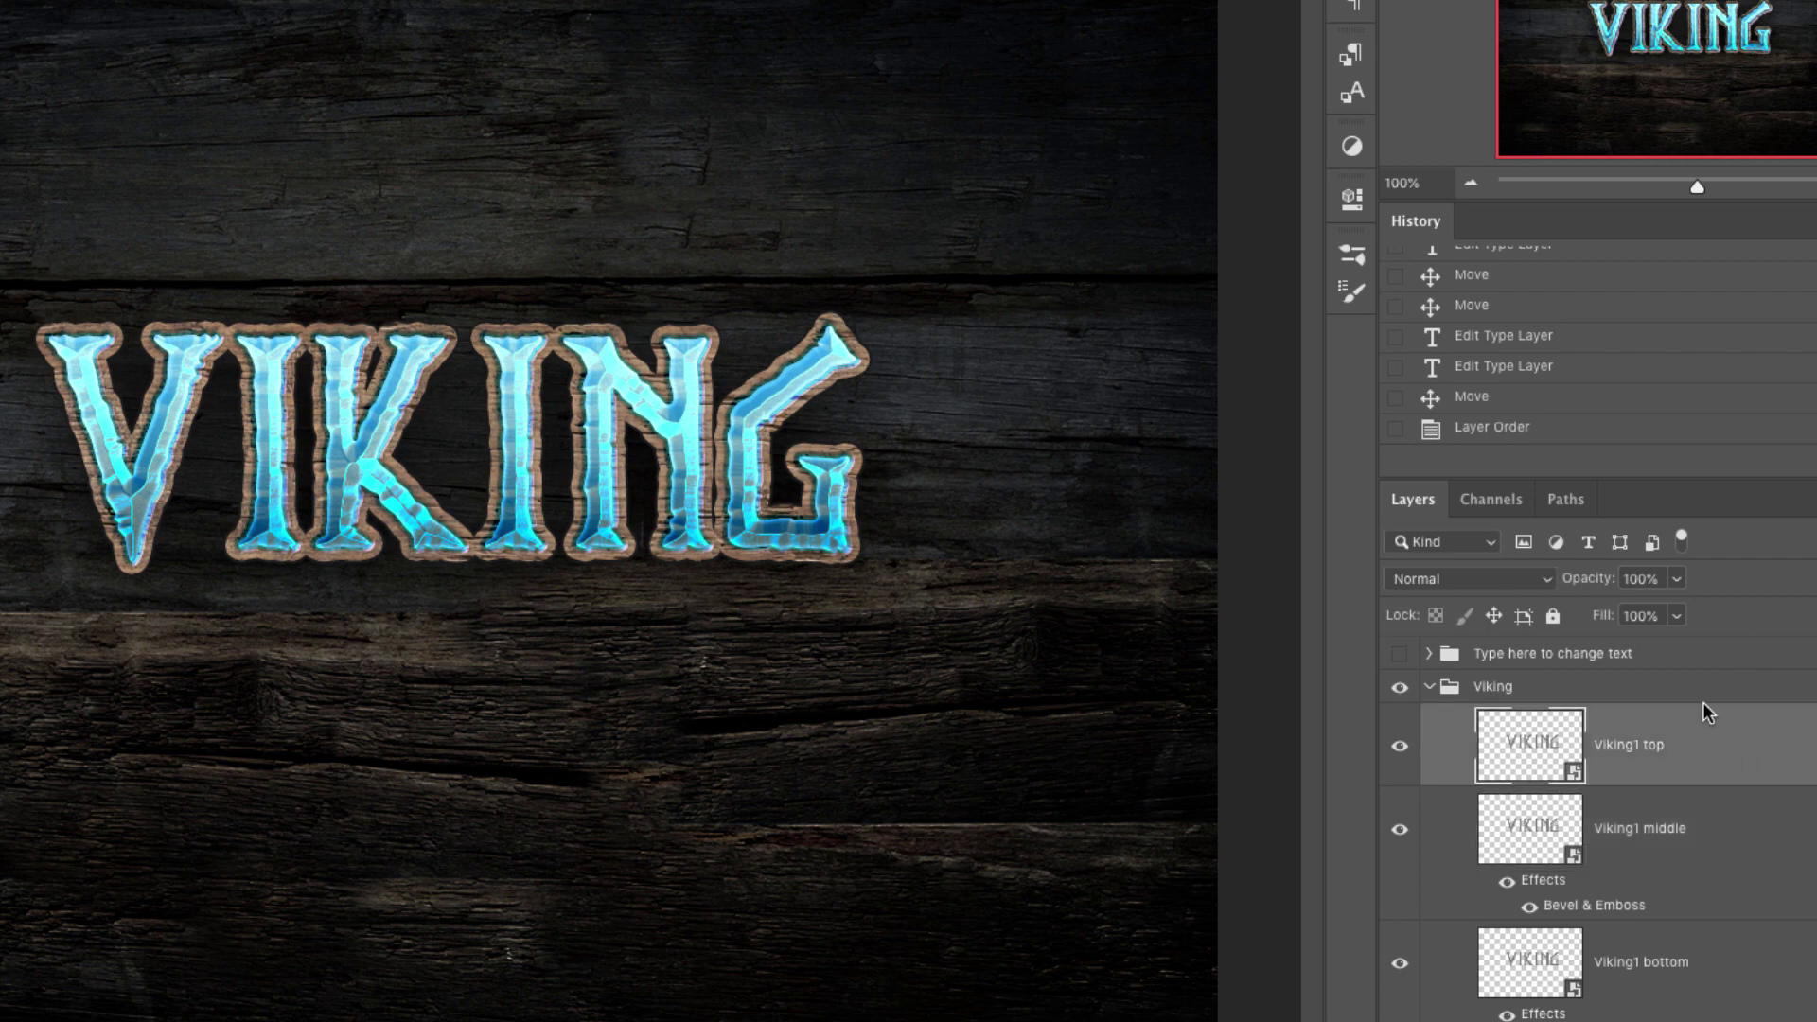
pyautogui.doubleClick(1707, 715)
pyautogui.click(957, 603)
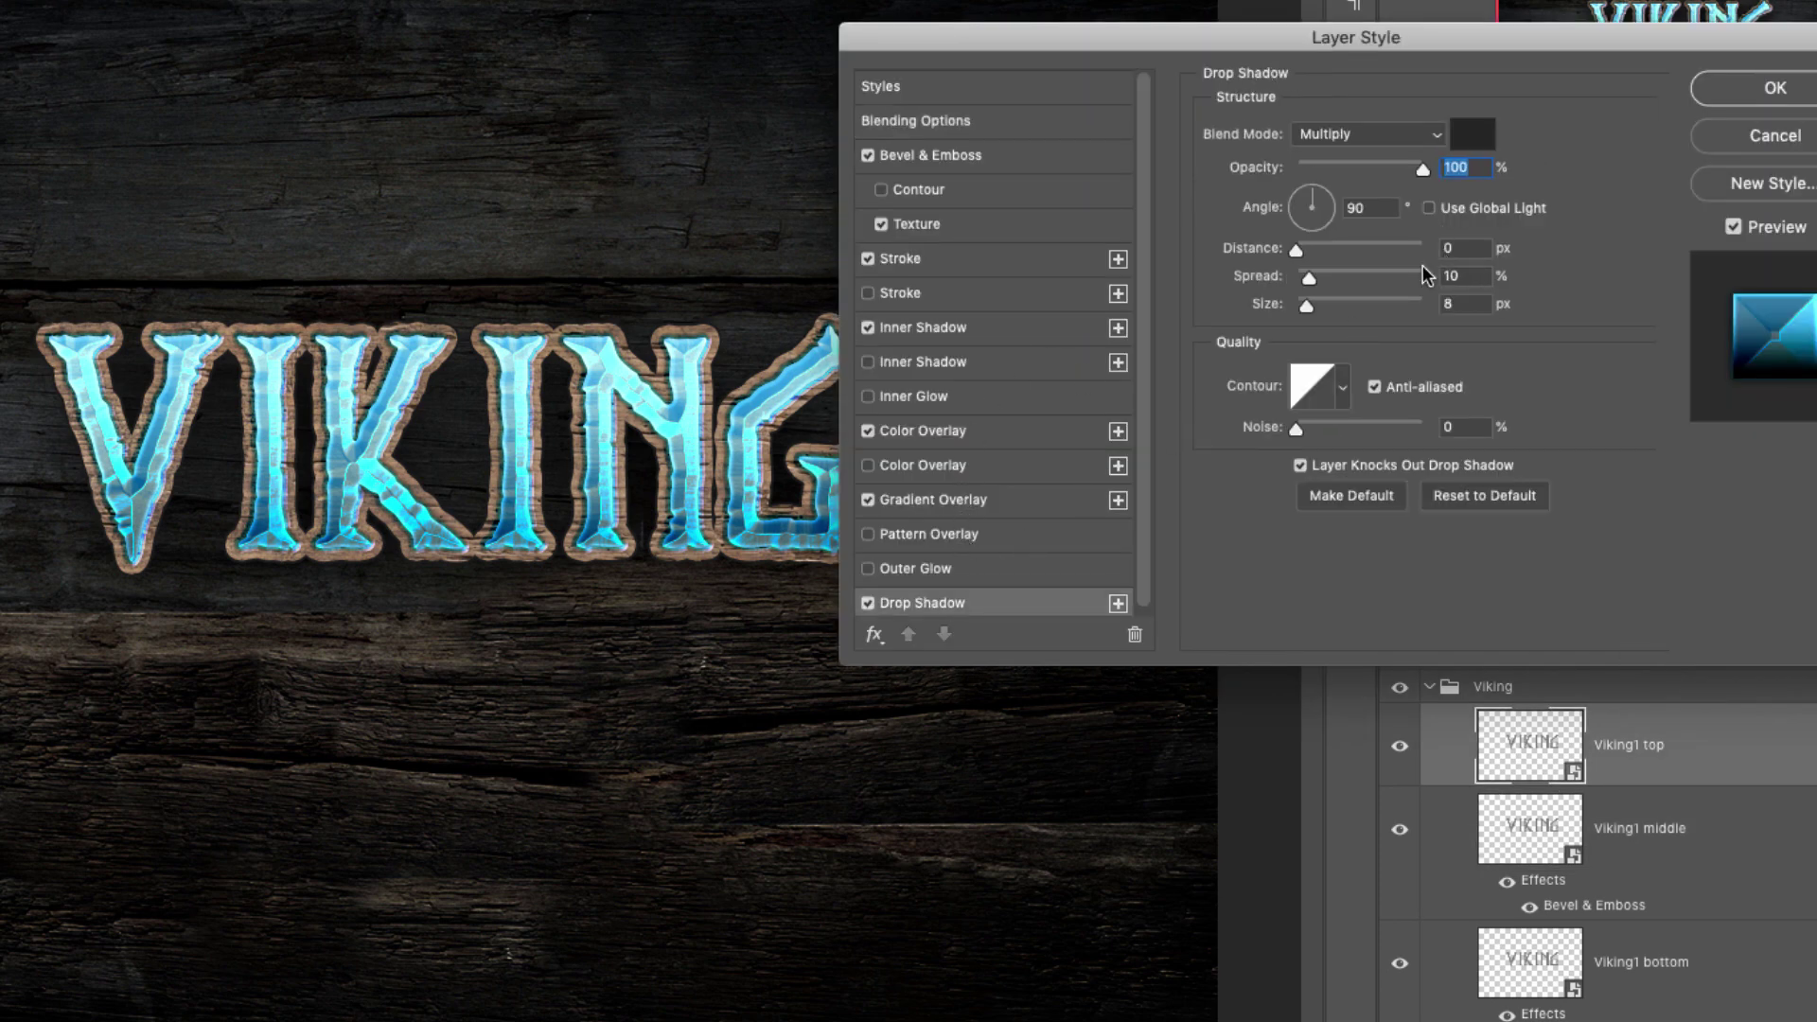
pyautogui.moveTo(1307, 307); pyautogui.dragTo(1312, 310)
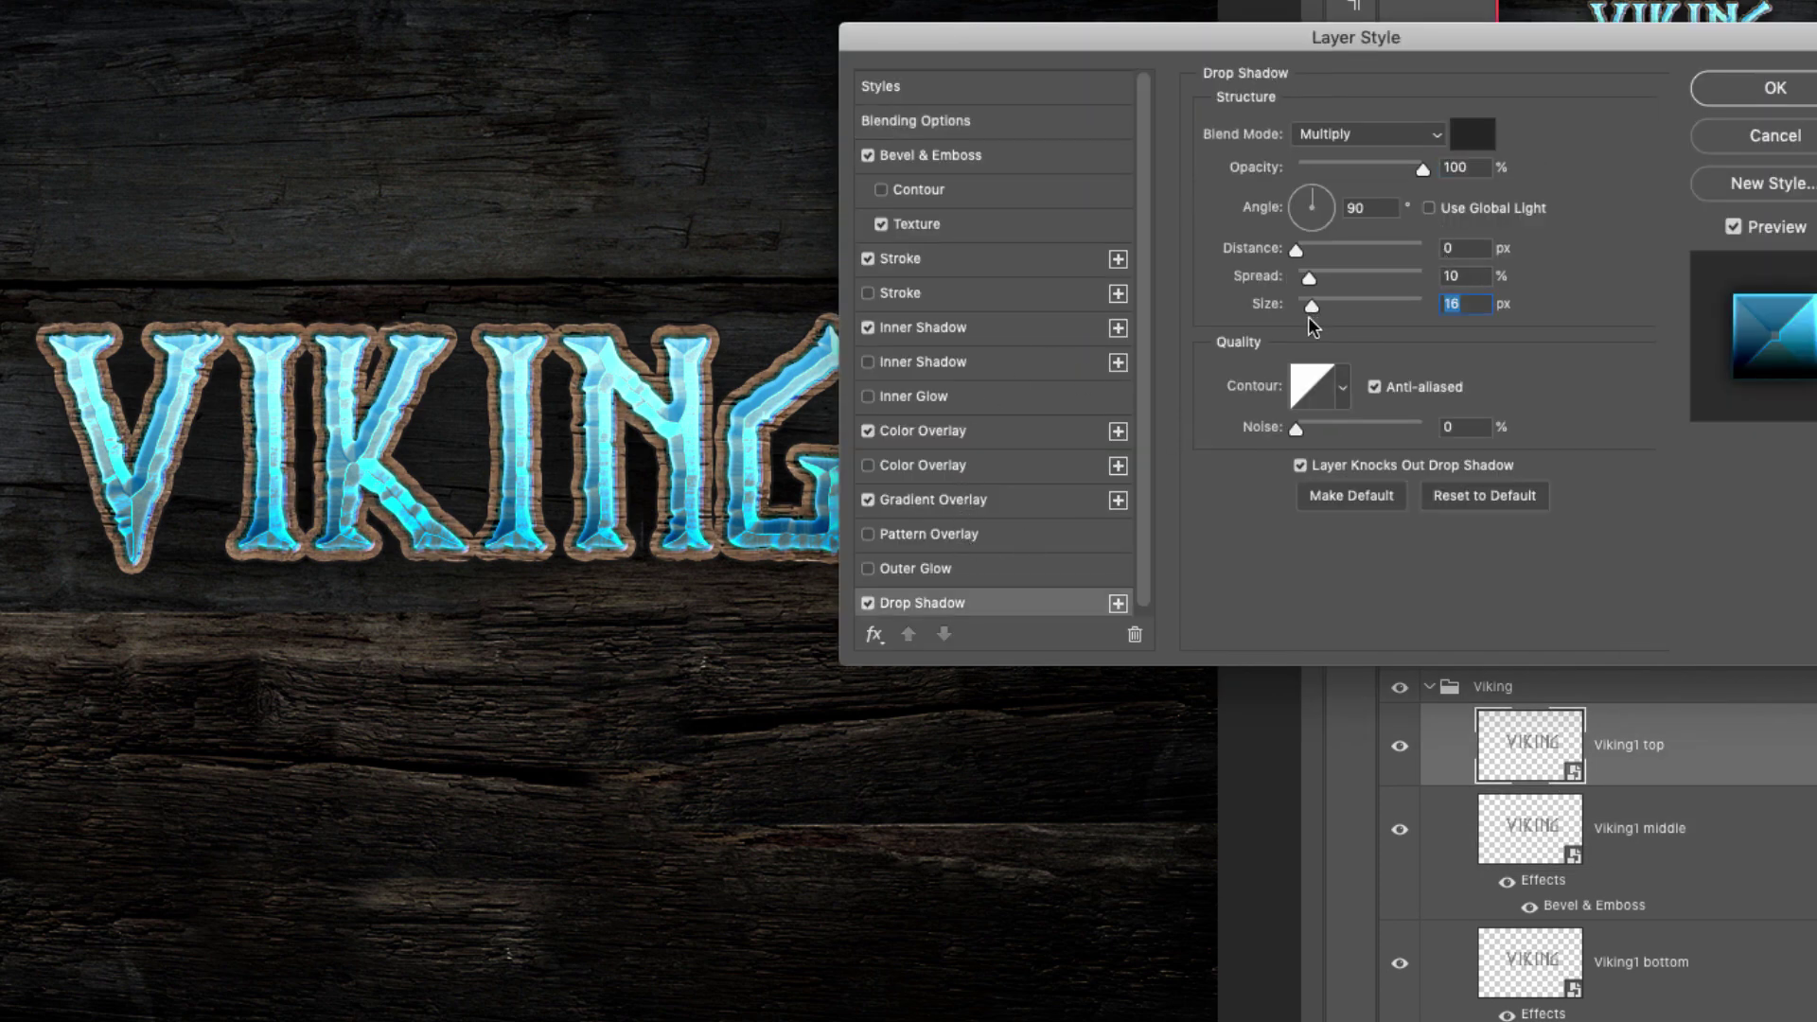
pyautogui.moveTo(1308, 277); pyautogui.dragTo(1330, 278)
pyautogui.click(1472, 303)
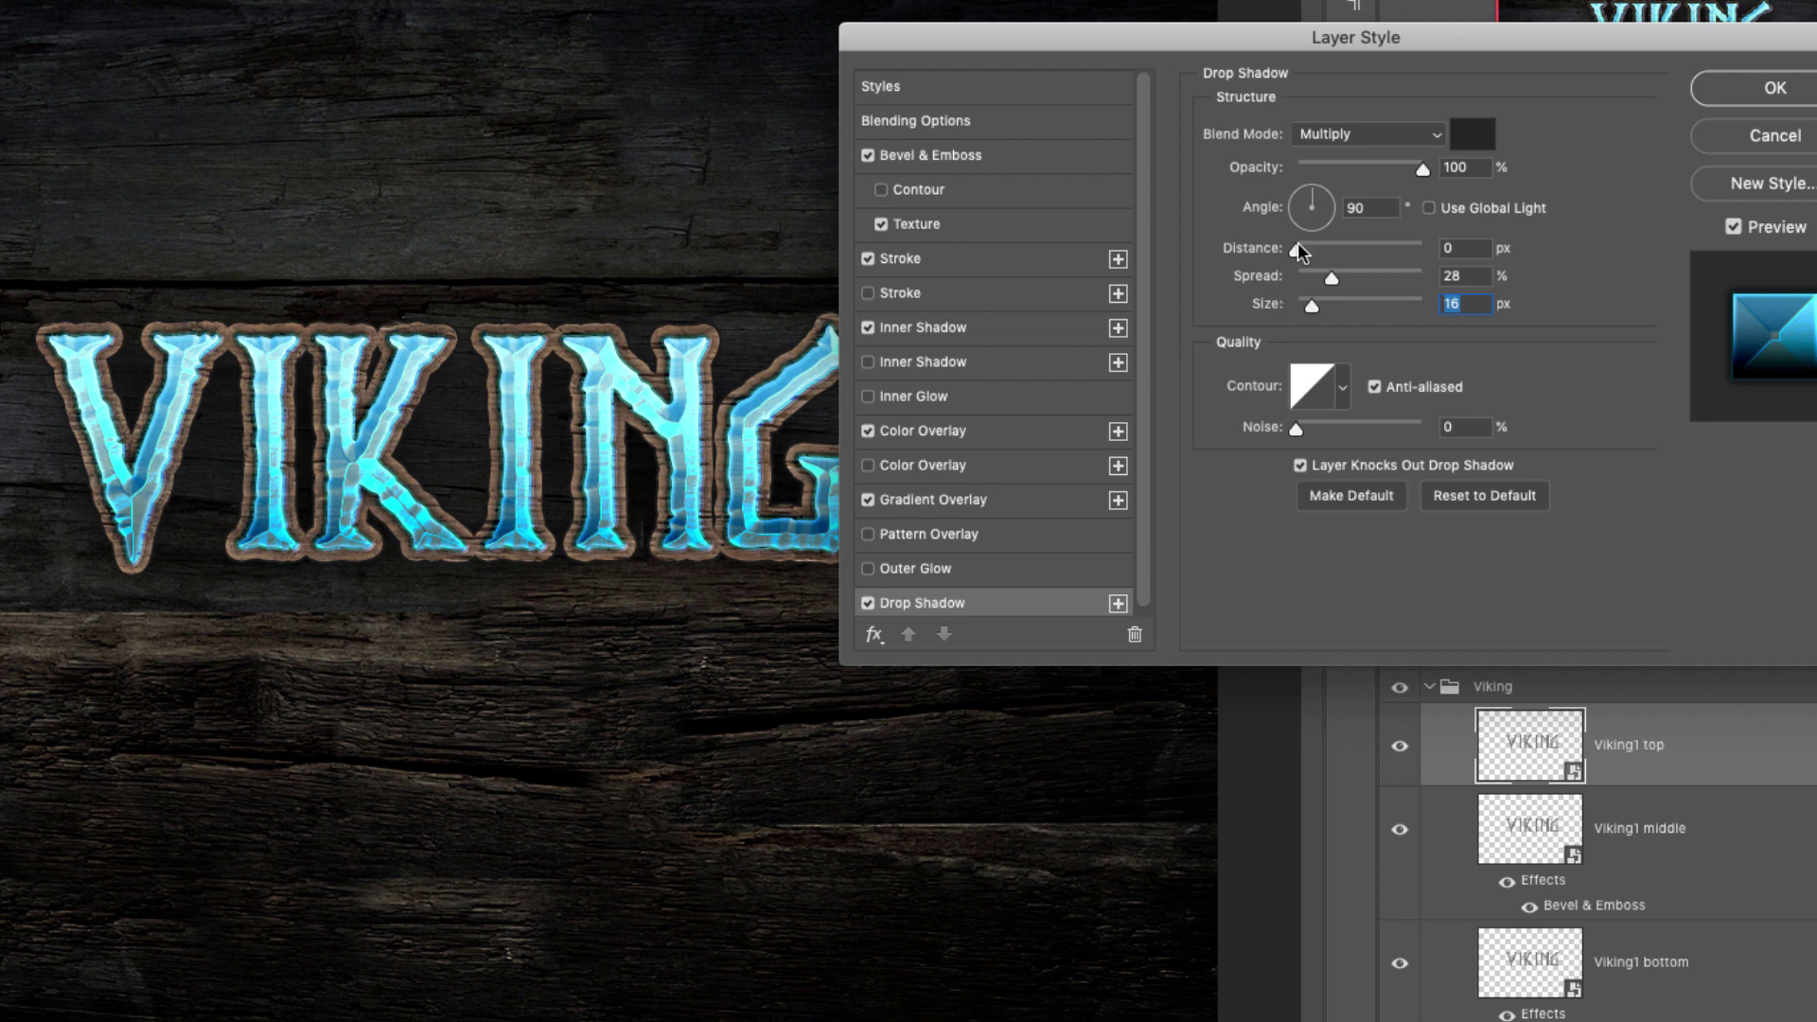
pyautogui.click(868, 602)
pyautogui.click(868, 603)
pyautogui.press('Return')
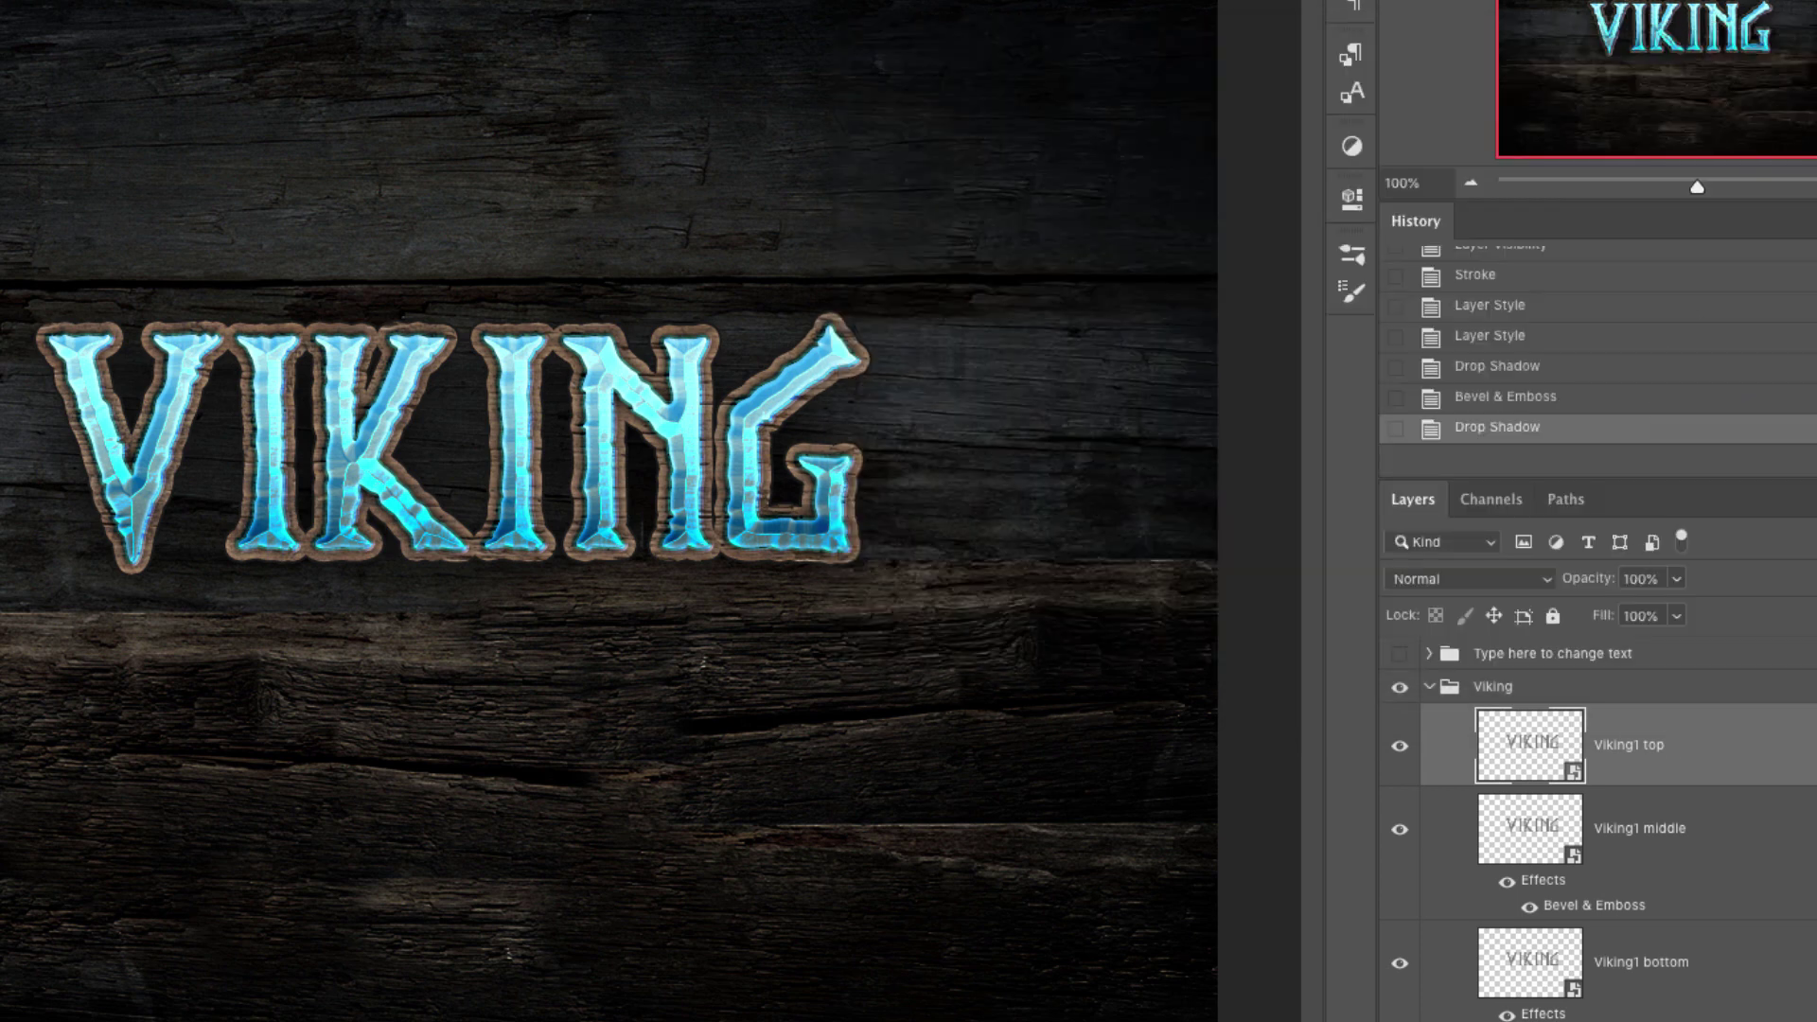
# Collapse the Viking group, then show and expand the Wars group and select the Wars top layer
pyautogui.click(1814, 744)
pyautogui.click(1430, 687)
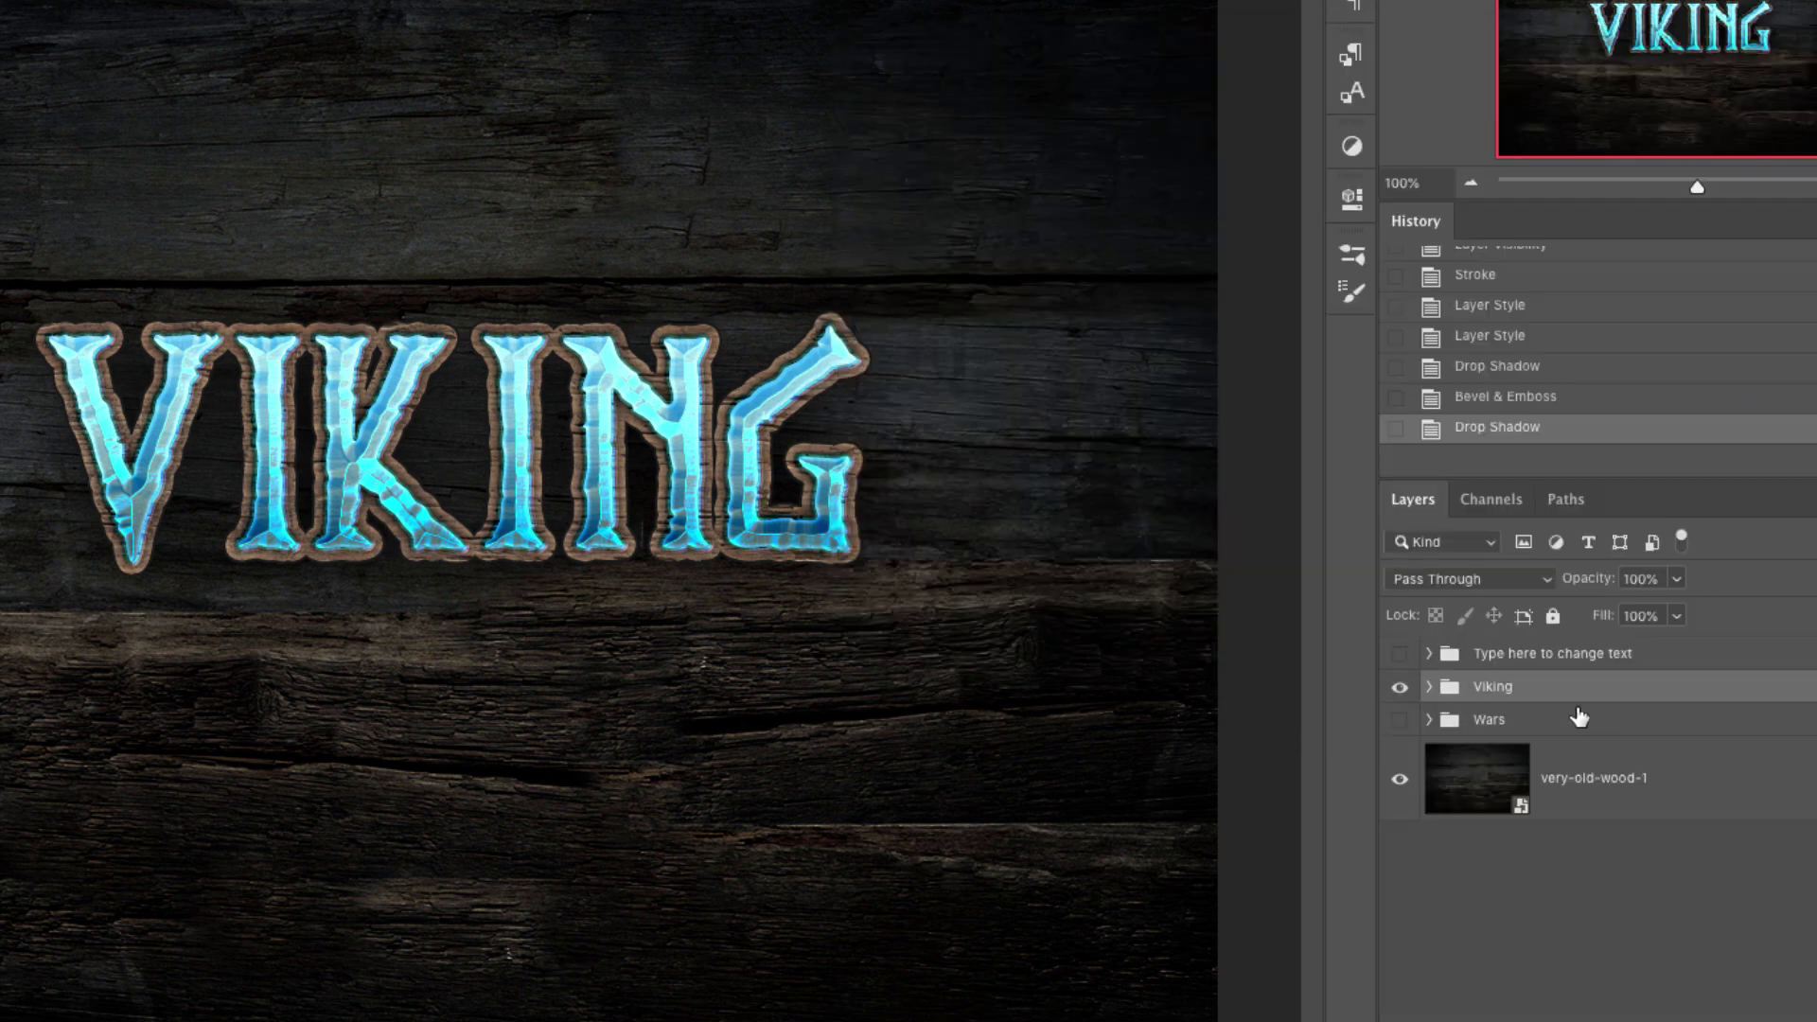
pyautogui.click(1559, 724)
pyautogui.click(1400, 722)
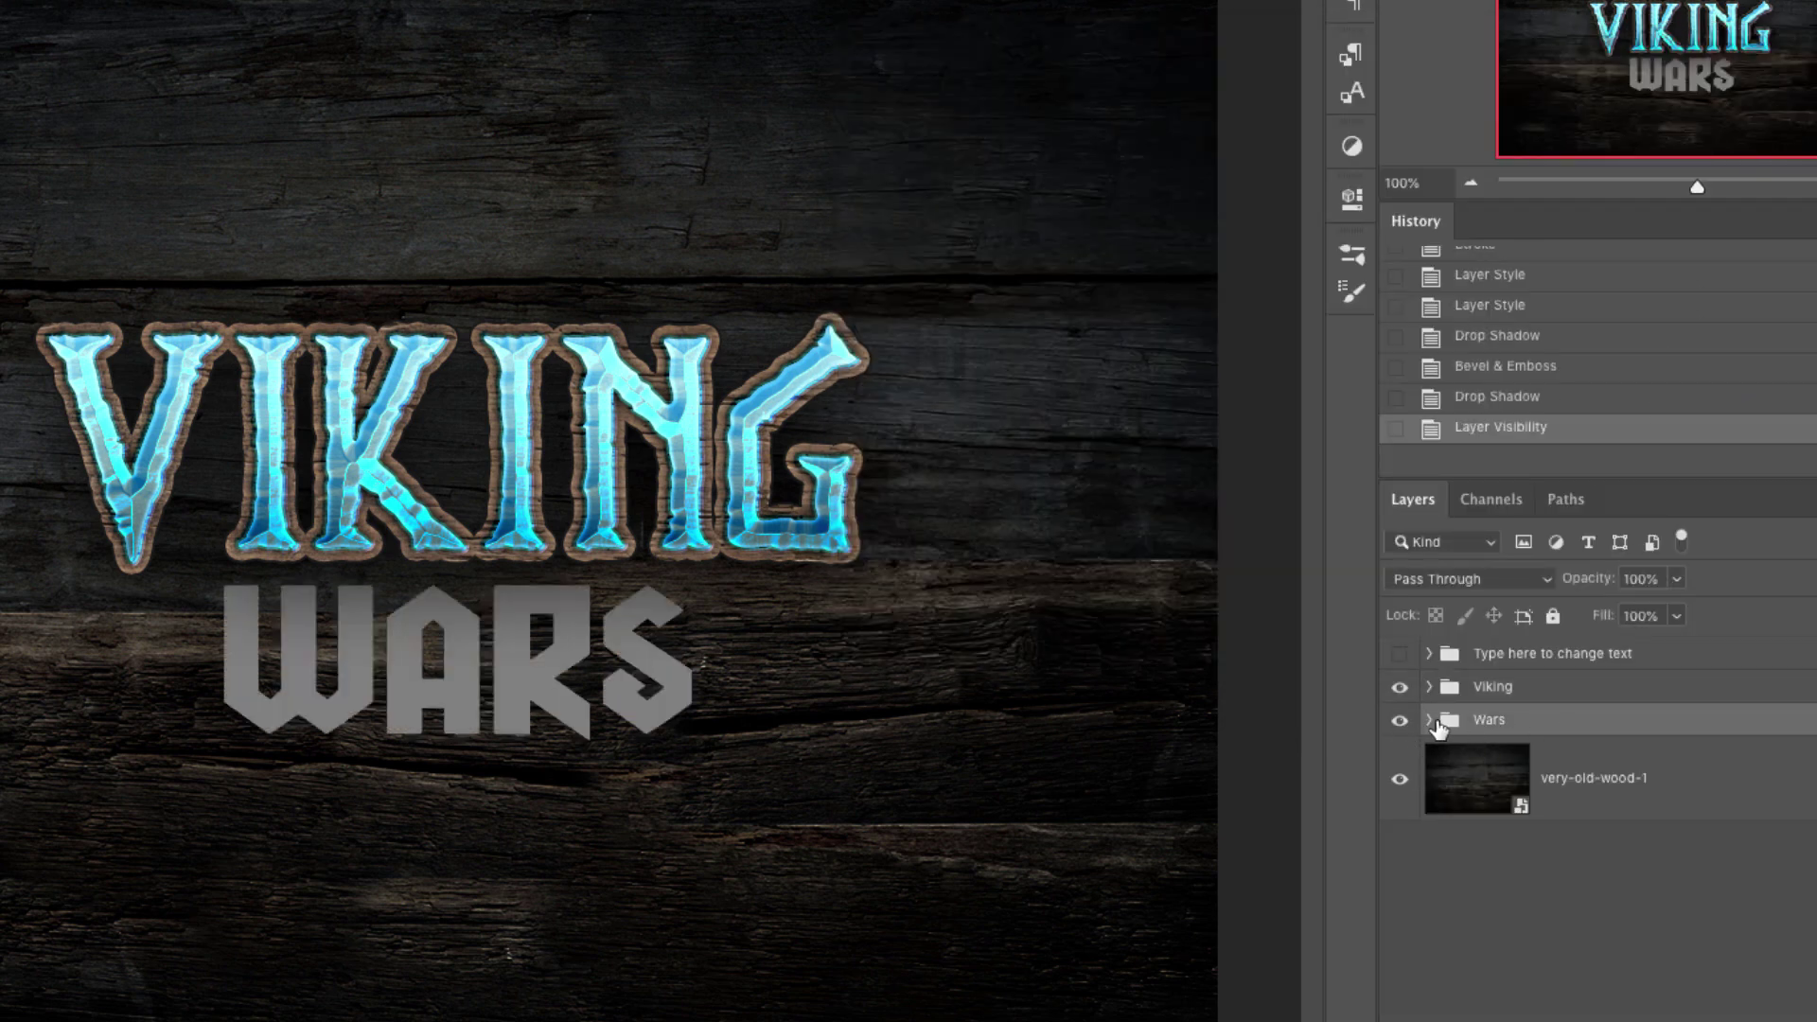
pyautogui.click(1430, 720)
pyautogui.click(1439, 757)
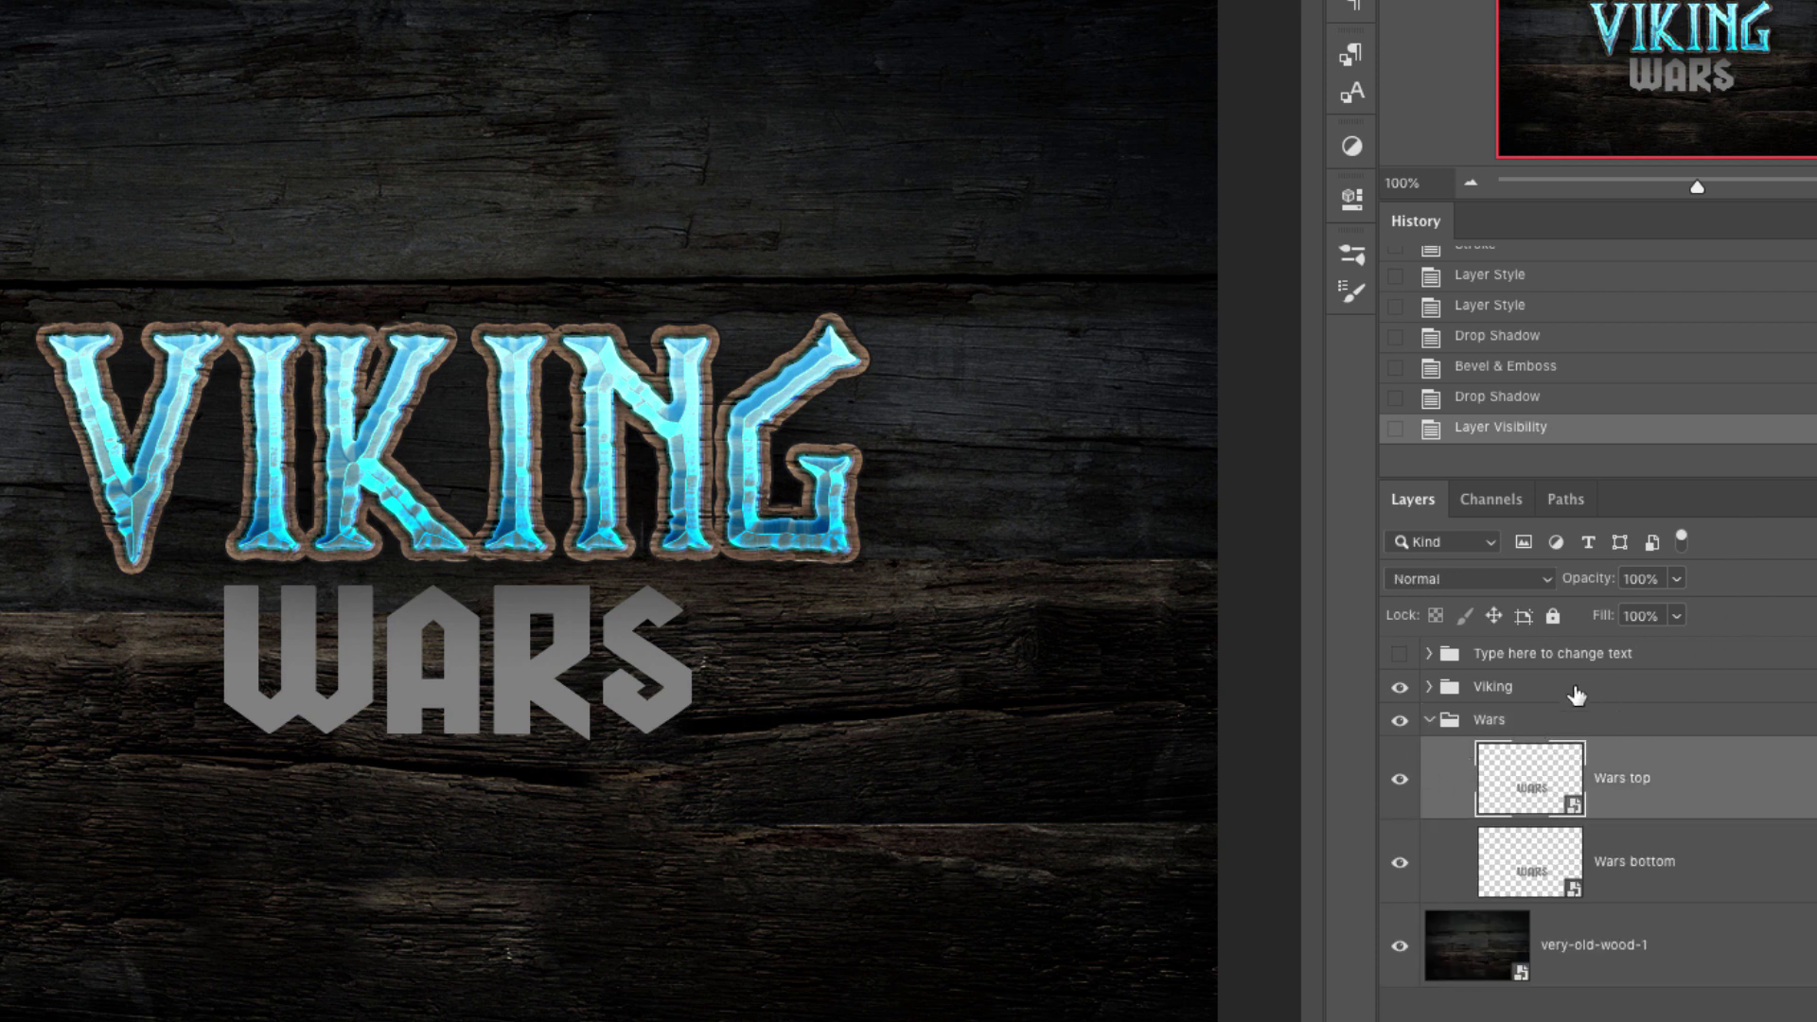
# Move the Wars group above the Viking group in the layer stack and nudge its lettering down, away from VIKING
pyautogui.click(1556, 726)
pyautogui.moveTo(1568, 726); pyautogui.dragTo(1514, 673)
pyautogui.hotkey('ctrl', 'z')
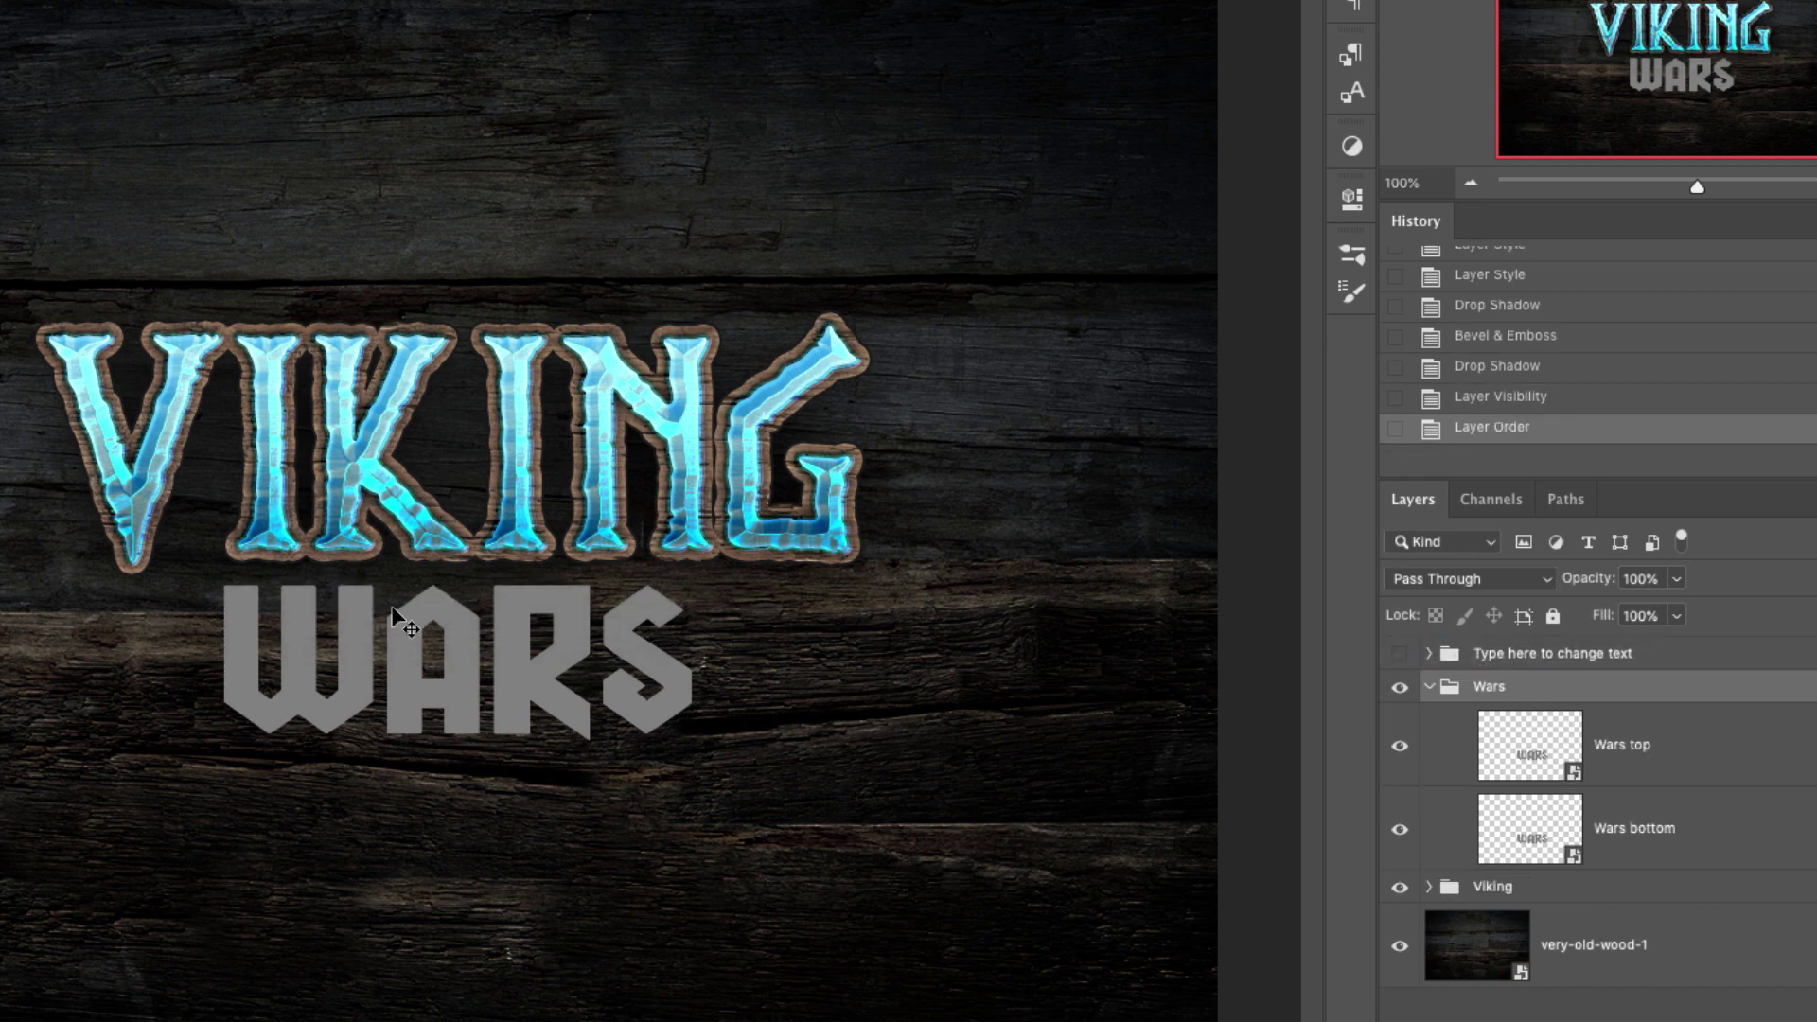
pyautogui.moveTo(546, 677); pyautogui.dragTo(545, 704)
pyautogui.hotkey('shift', 'Down')
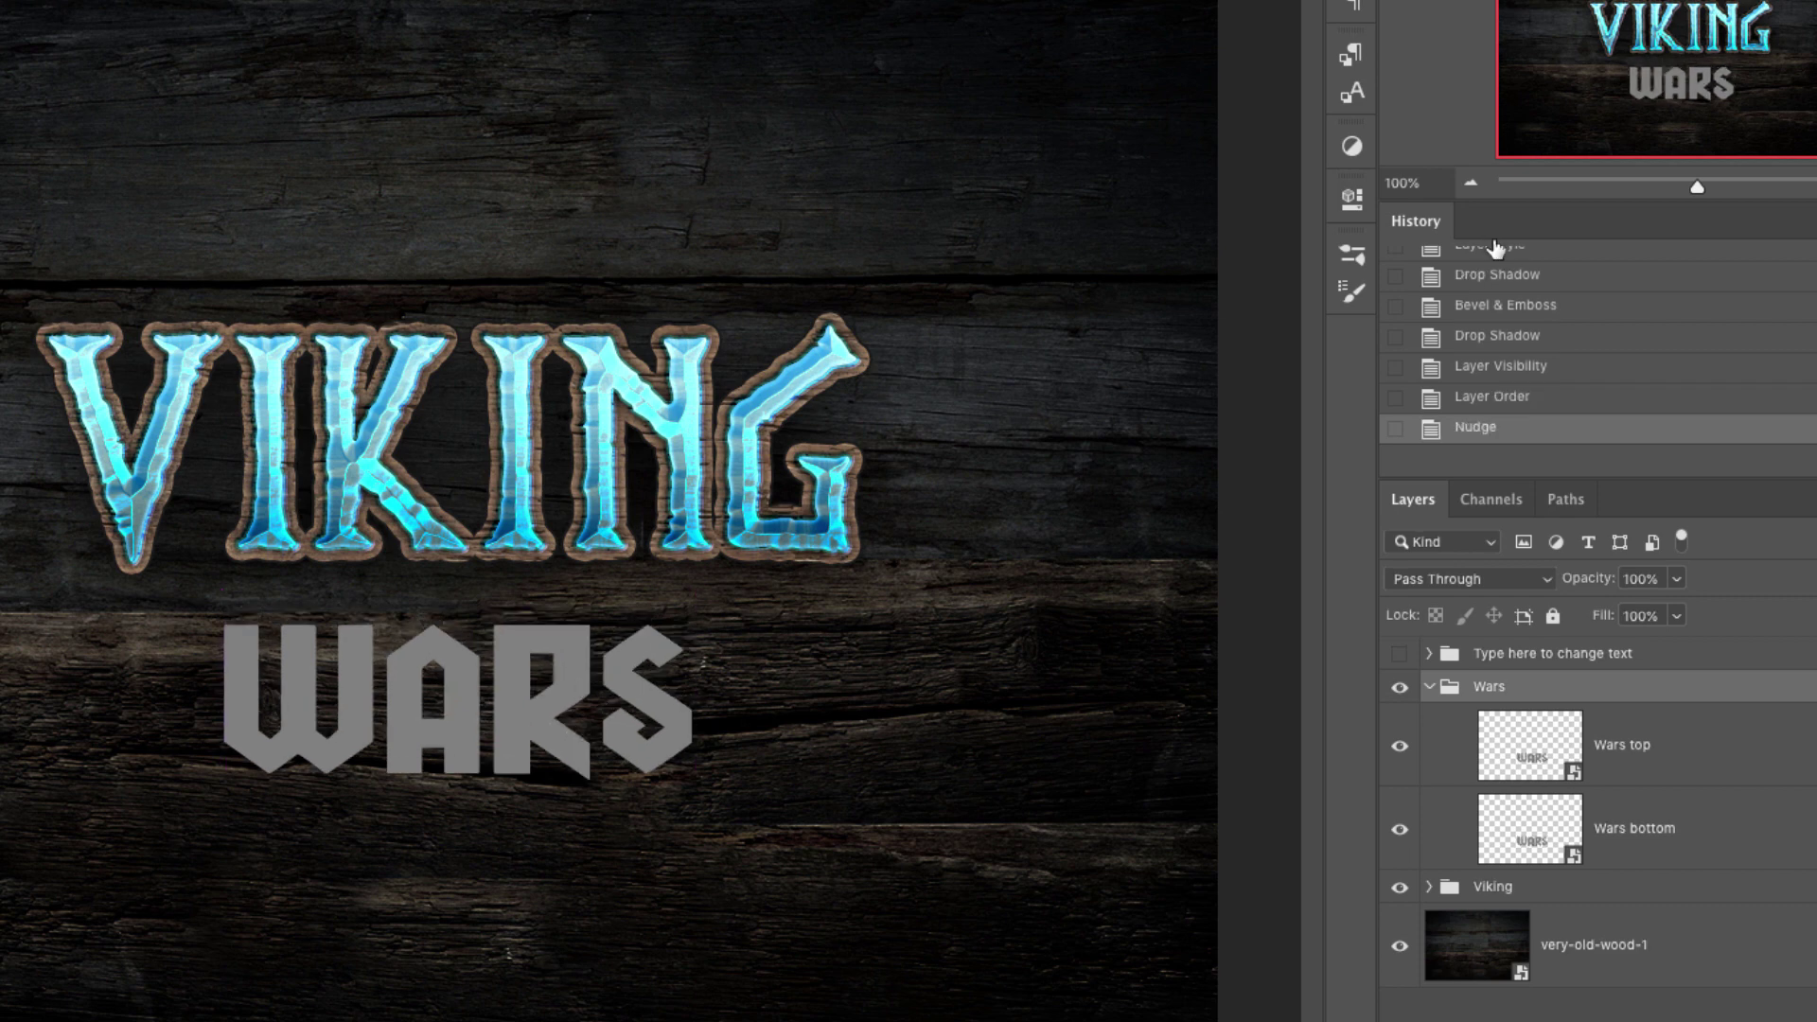
# Add a drop shadow to the Wars top layer with 14% spread and 70 px size
pyautogui.click(1717, 747)
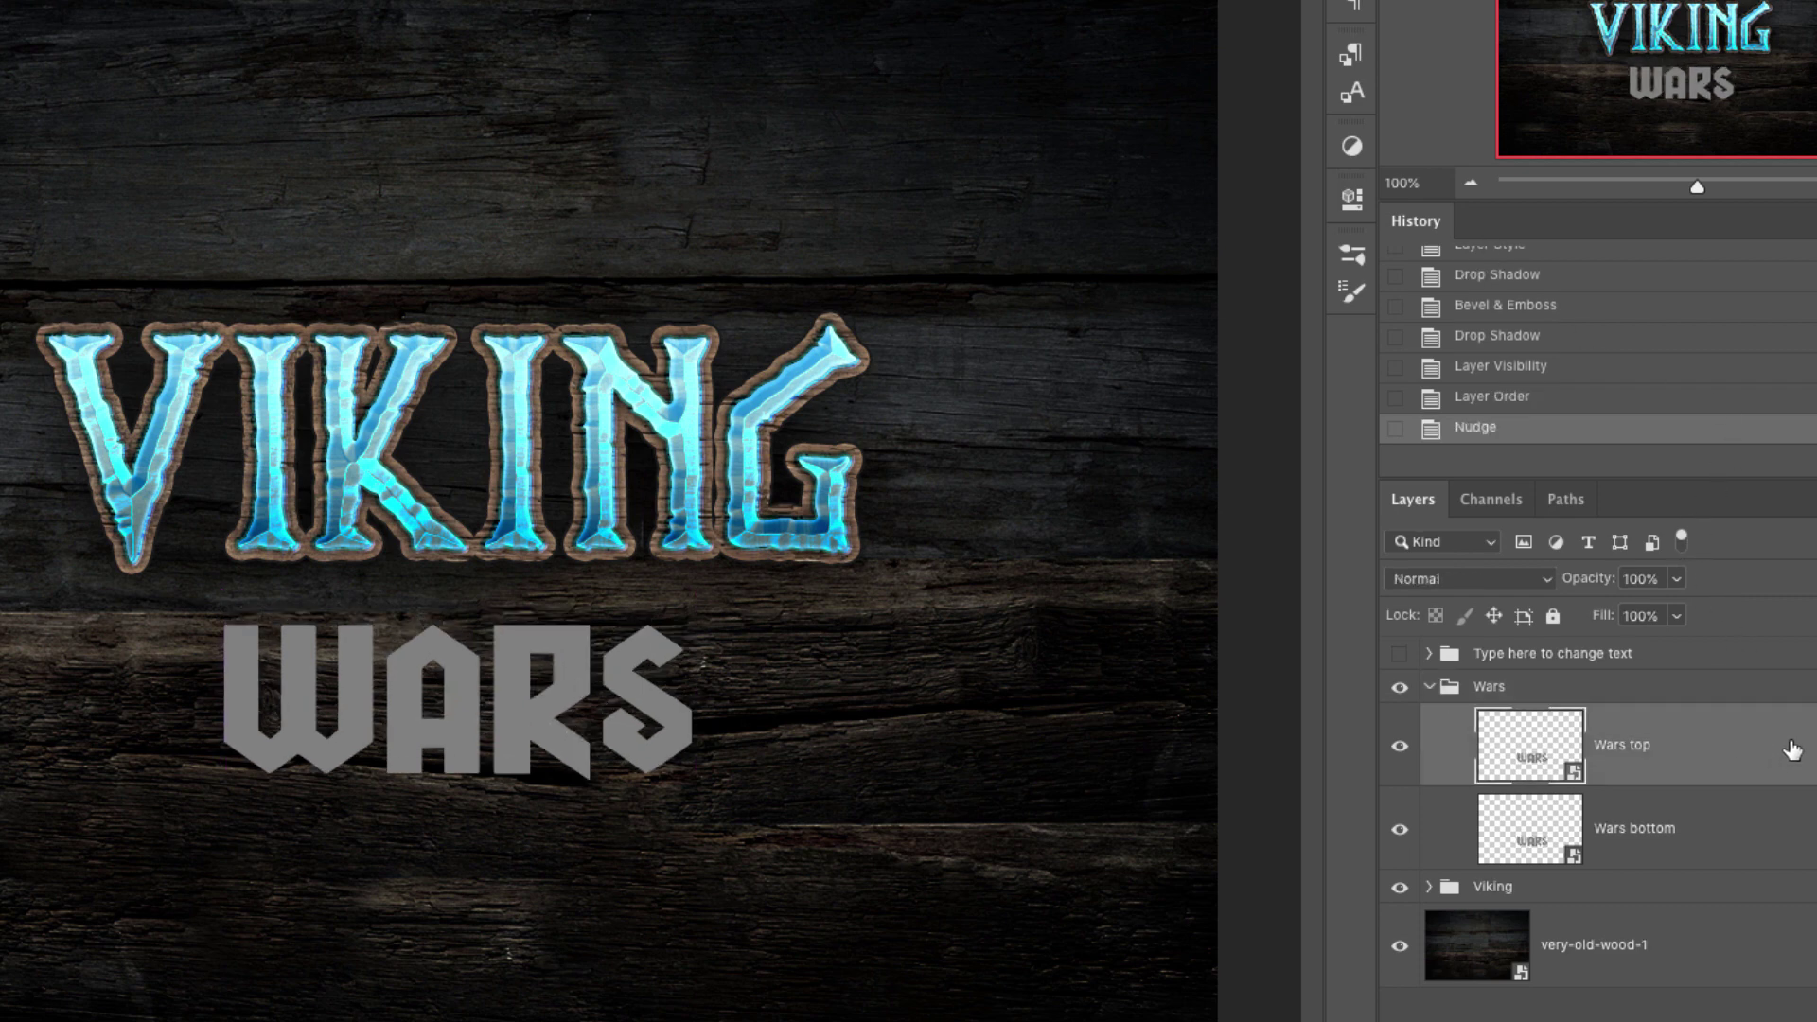
pyautogui.doubleClick(1790, 747)
pyautogui.click(923, 602)
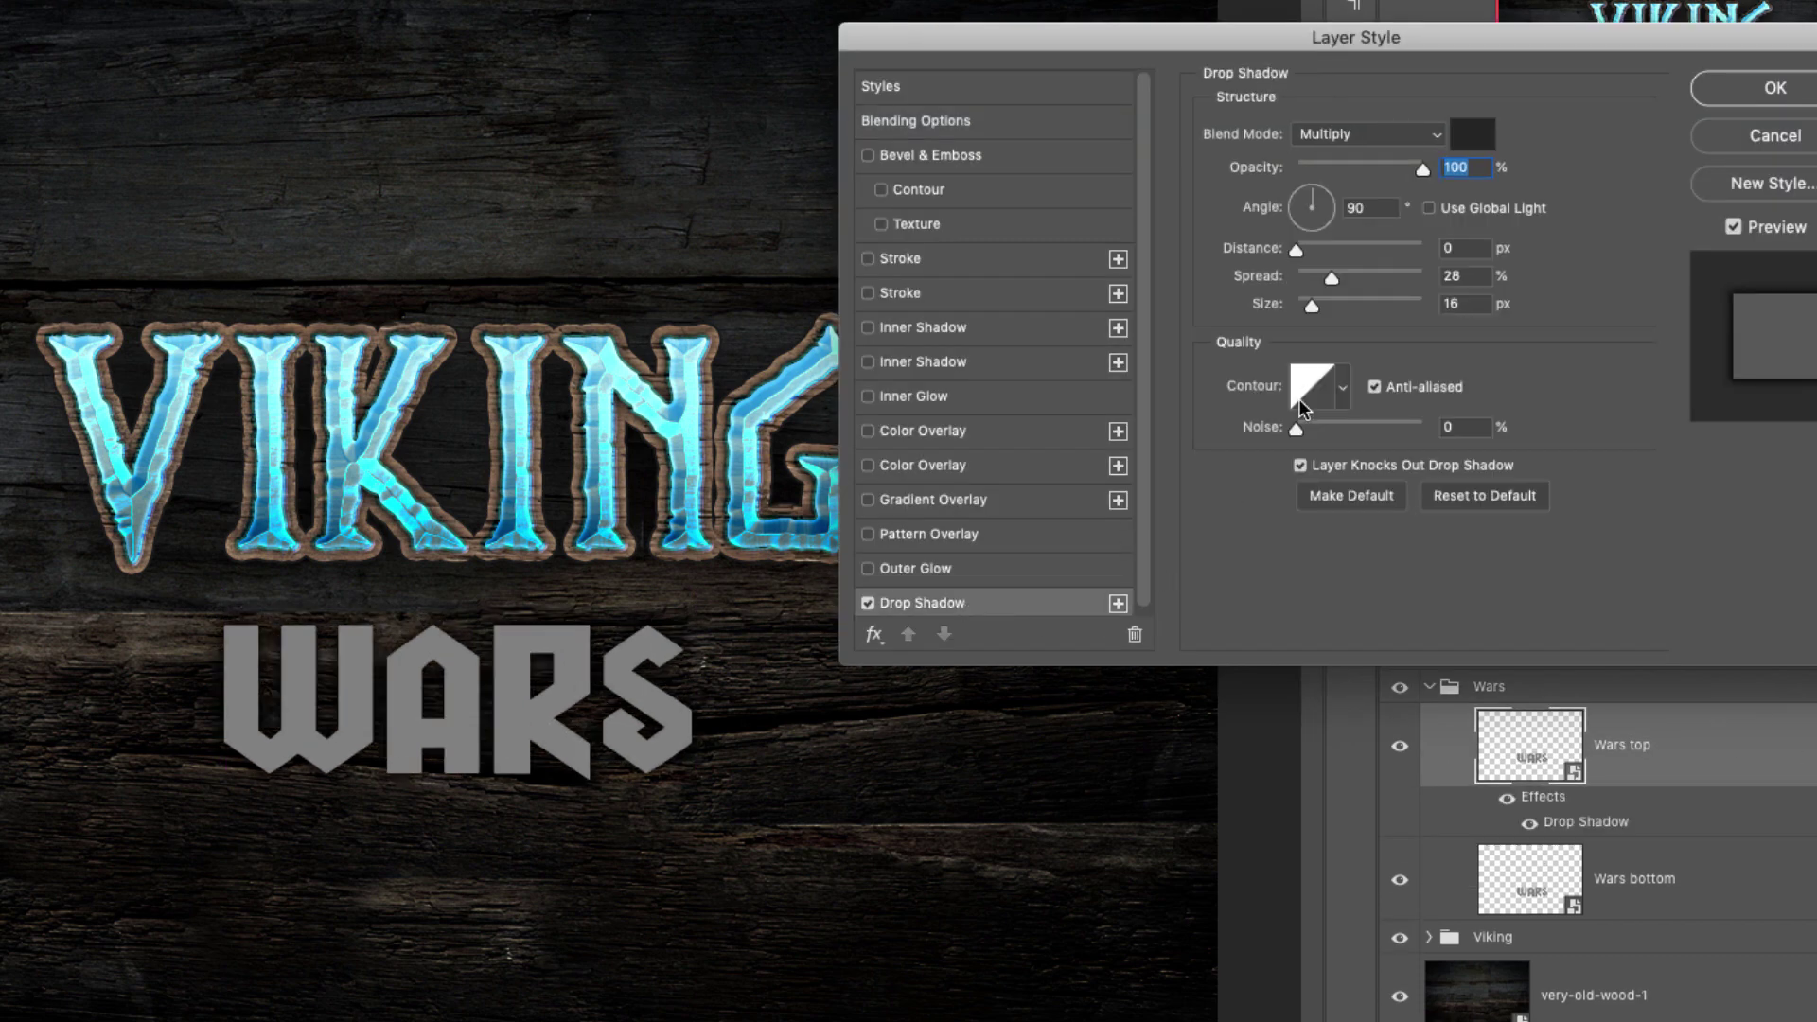
pyautogui.moveTo(1316, 305)
pyautogui.mouseDown()
pyautogui.moveTo(1332, 303)
pyautogui.moveTo(1314, 275)
pyautogui.moveTo(1335, 304)
pyautogui.mouseUp()
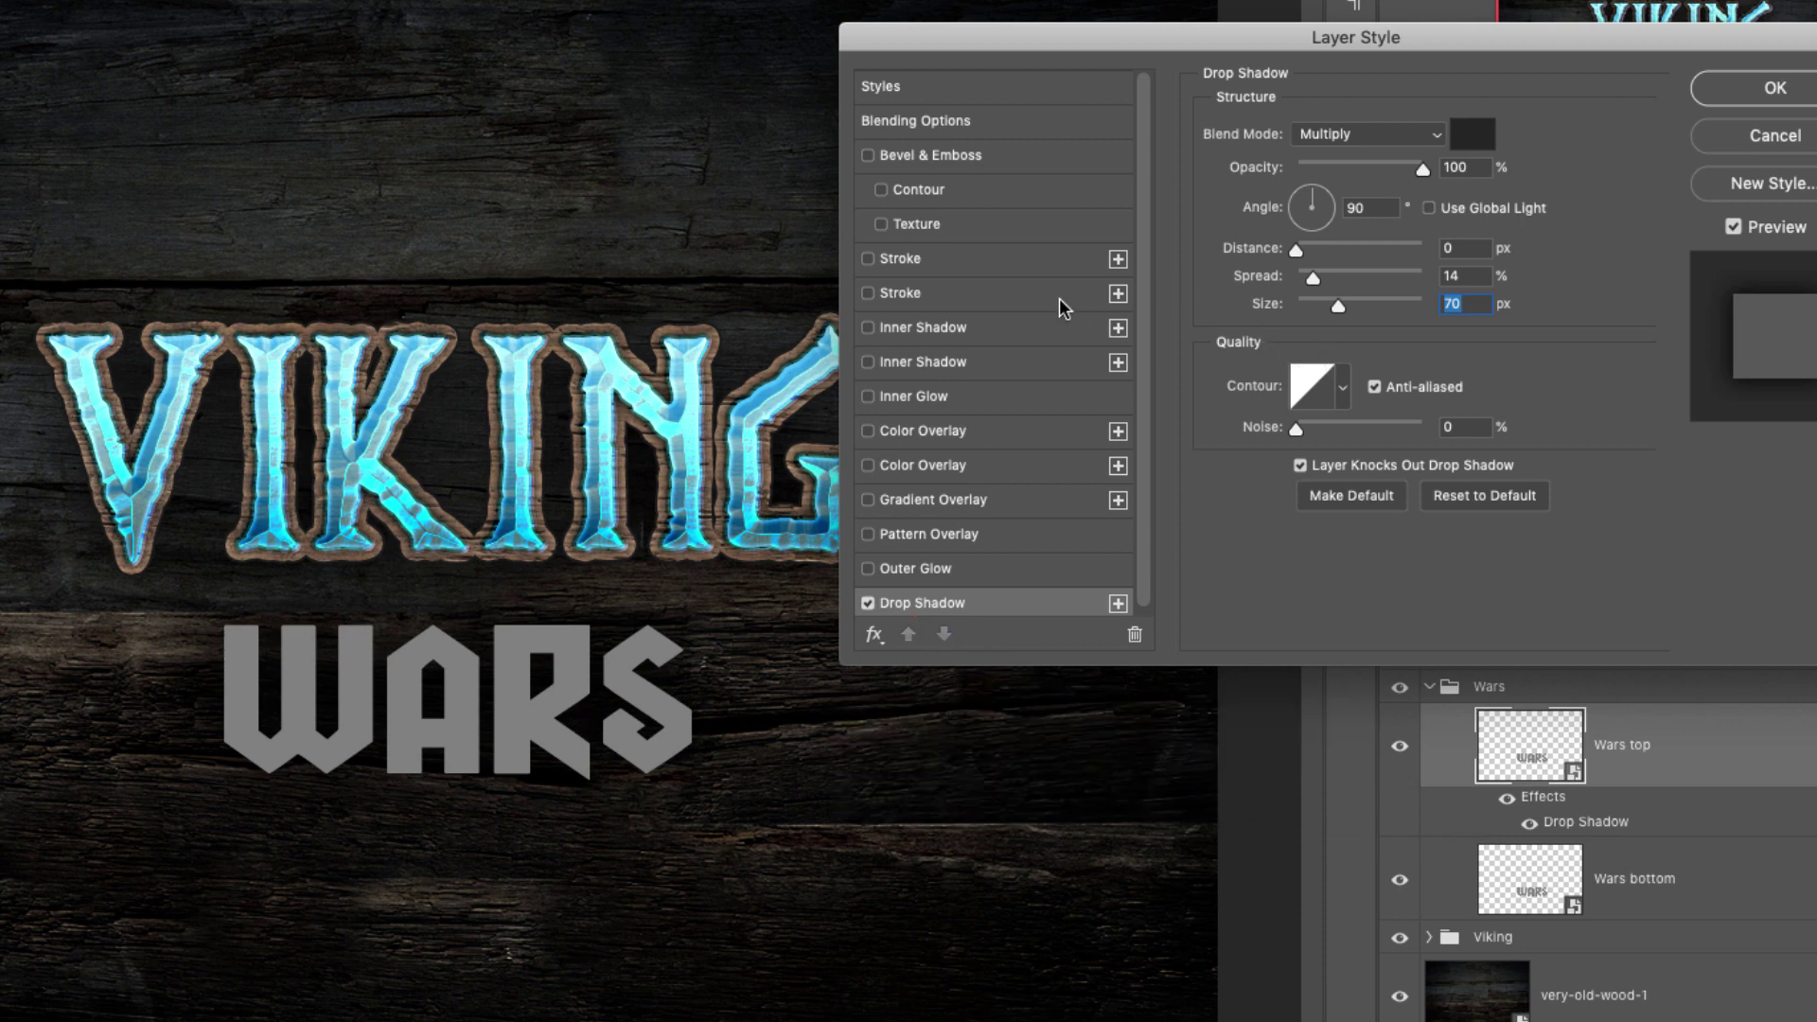
# Add a color overlay to Wars top in Vivid Light mode with the orange #FD9F3B
pyautogui.click(901, 422)
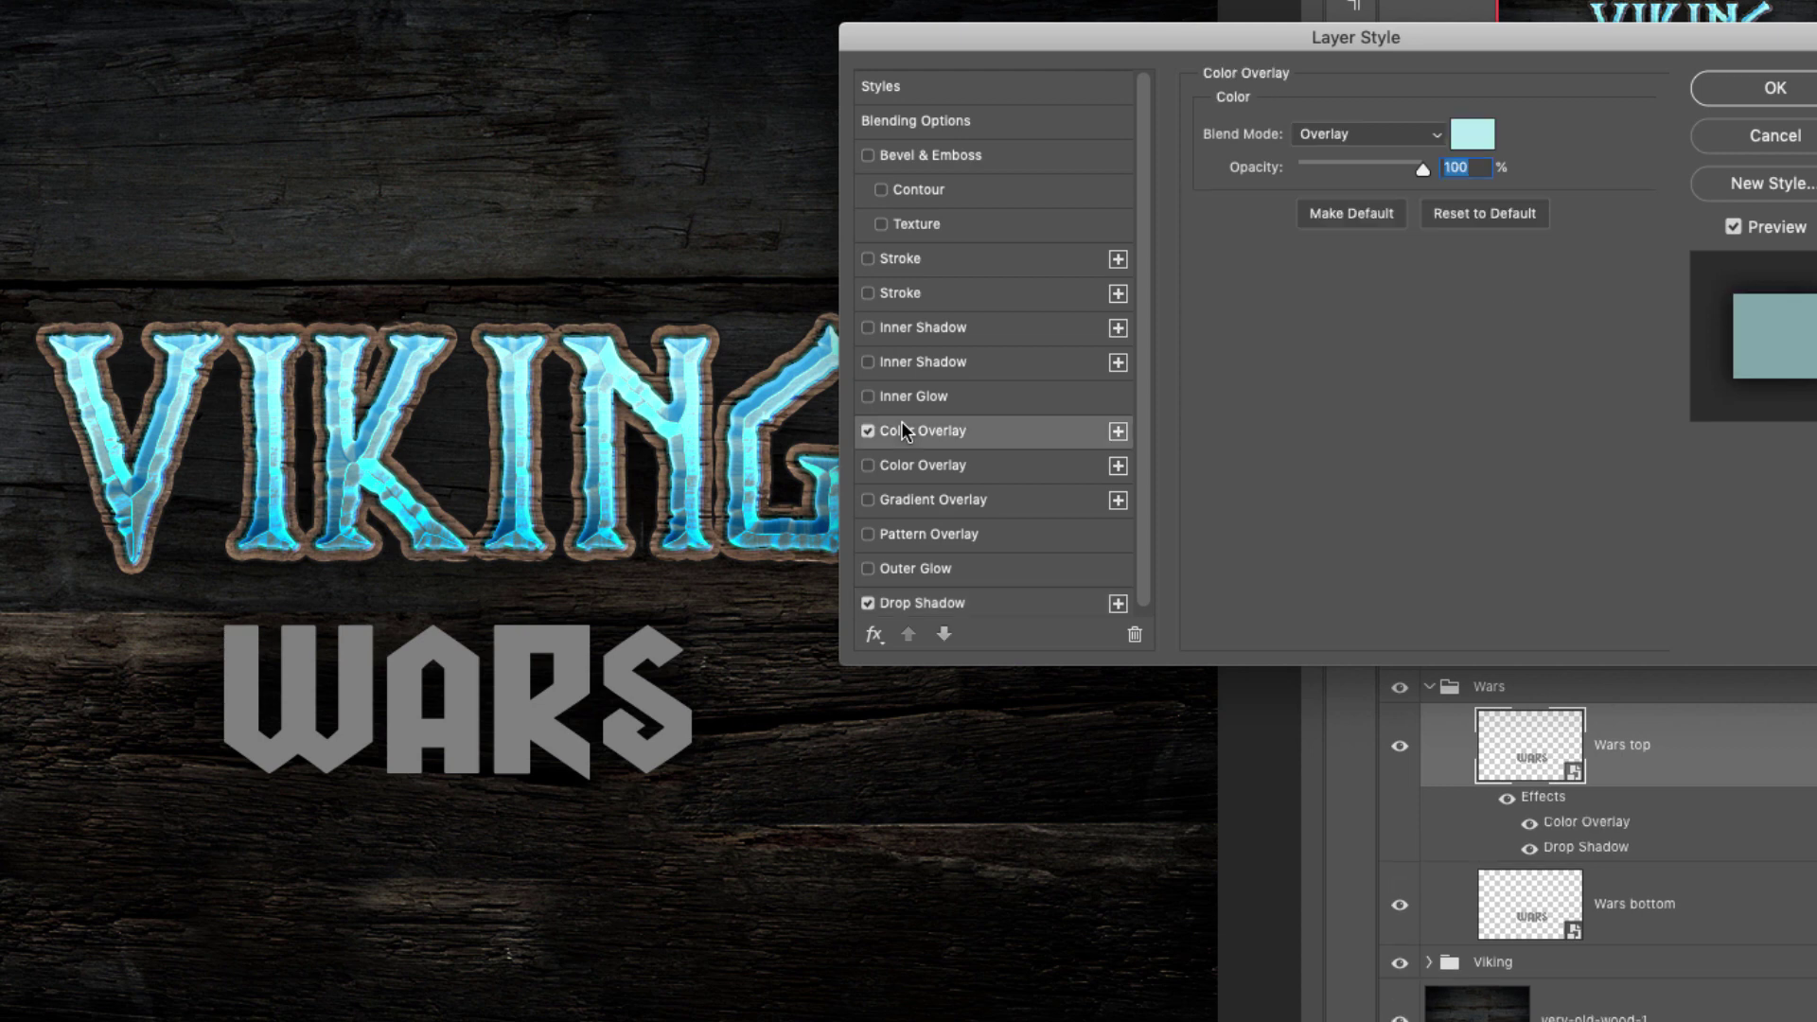
pyautogui.click(1359, 134)
pyautogui.click(1431, 196)
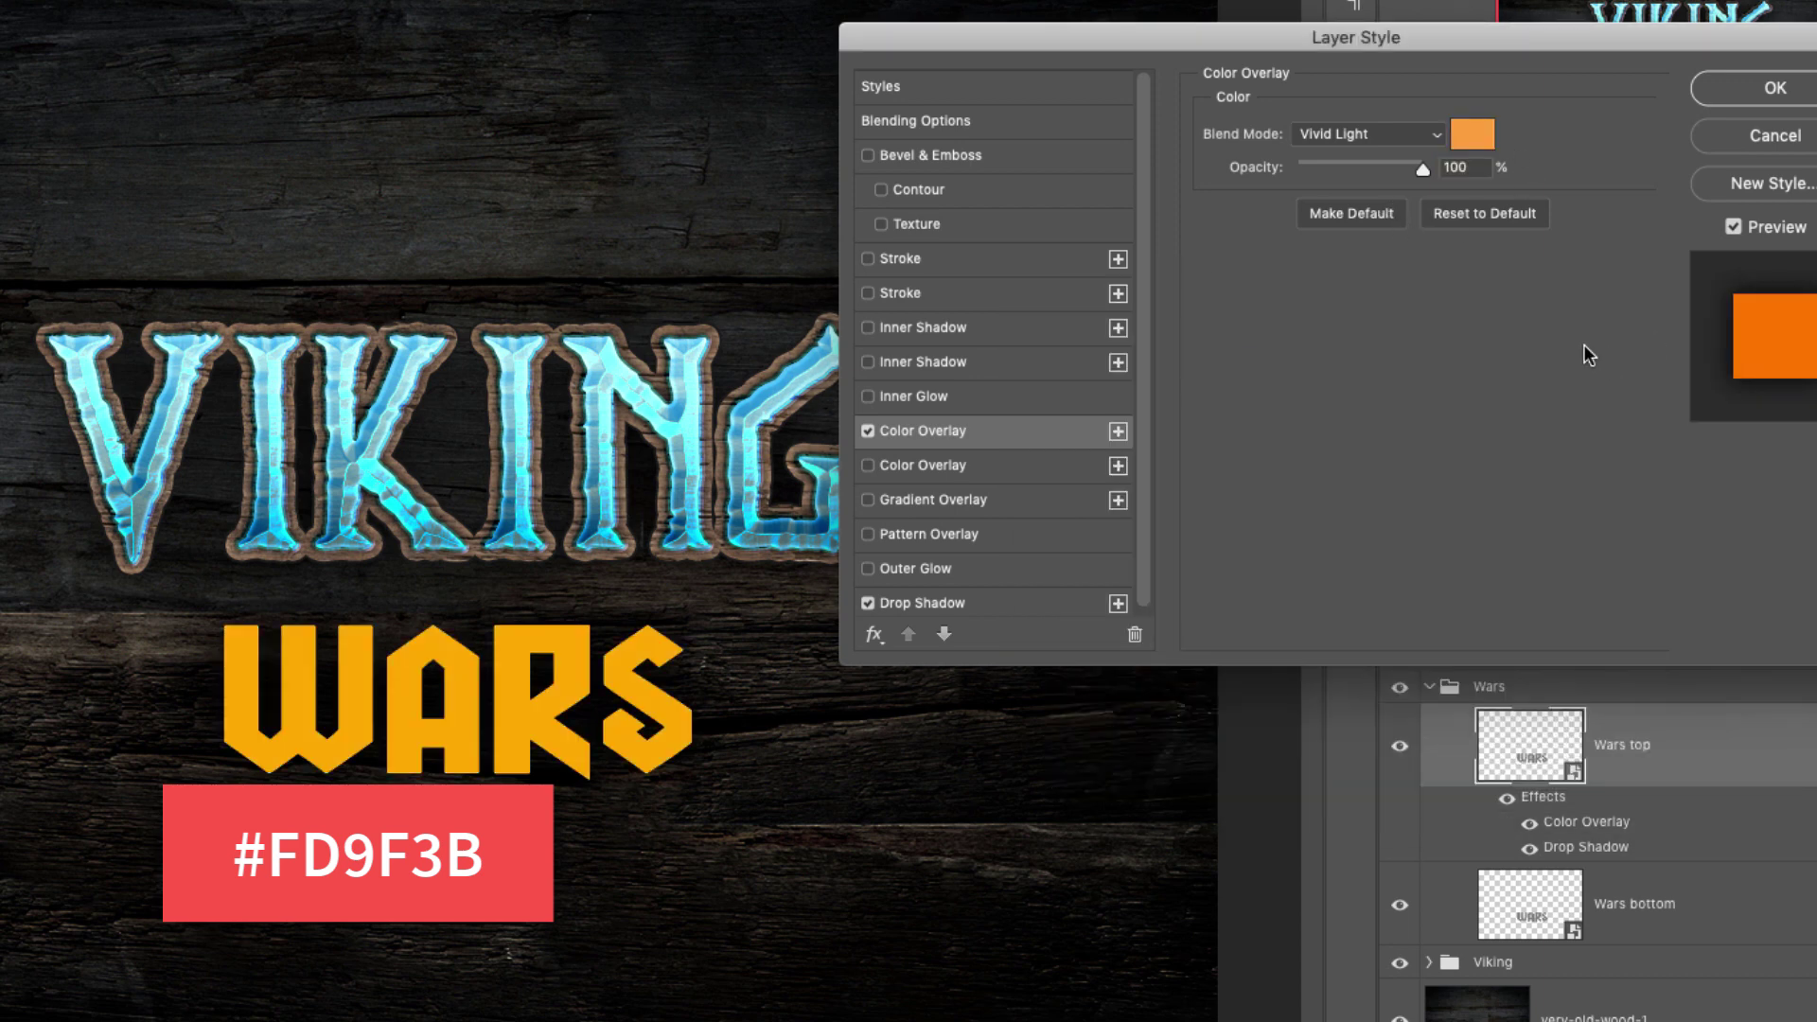
# Try a gradient overlay on Wars top and compare the lettering with it on and off
pyautogui.click(946, 498)
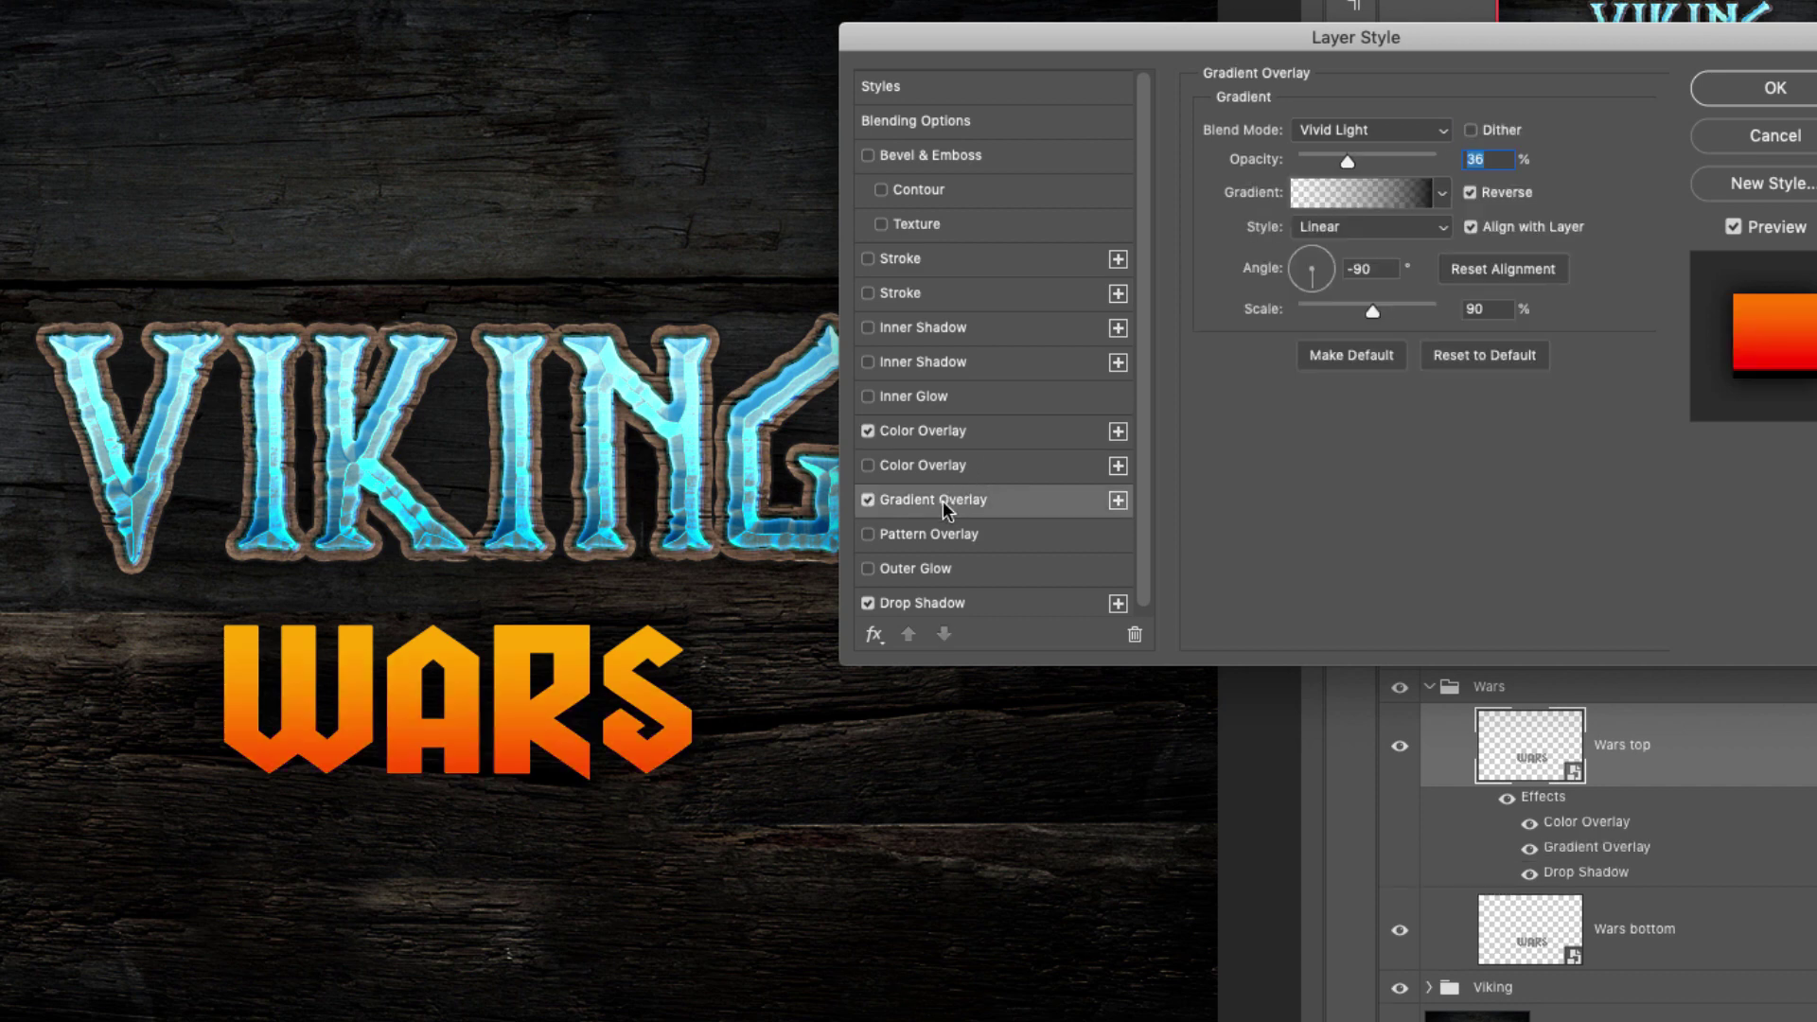
pyautogui.click(868, 499)
pyautogui.click(925, 433)
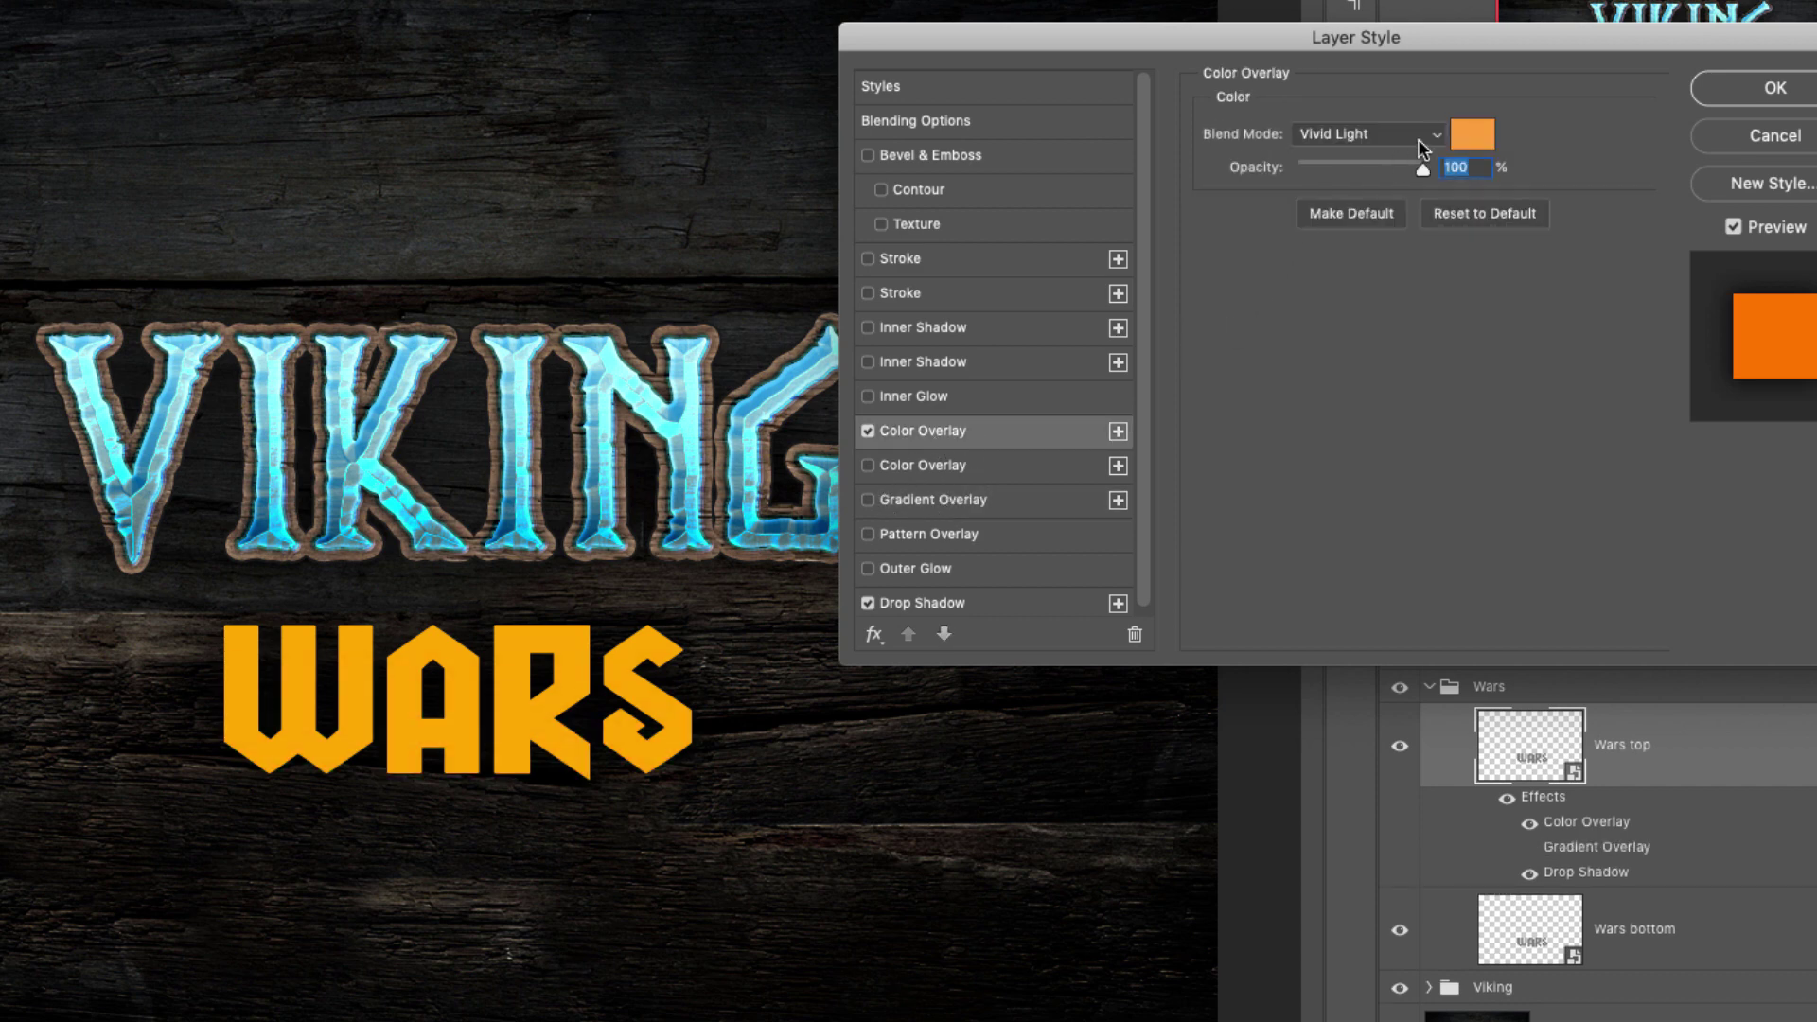
pyautogui.click(869, 499)
pyautogui.click(923, 498)
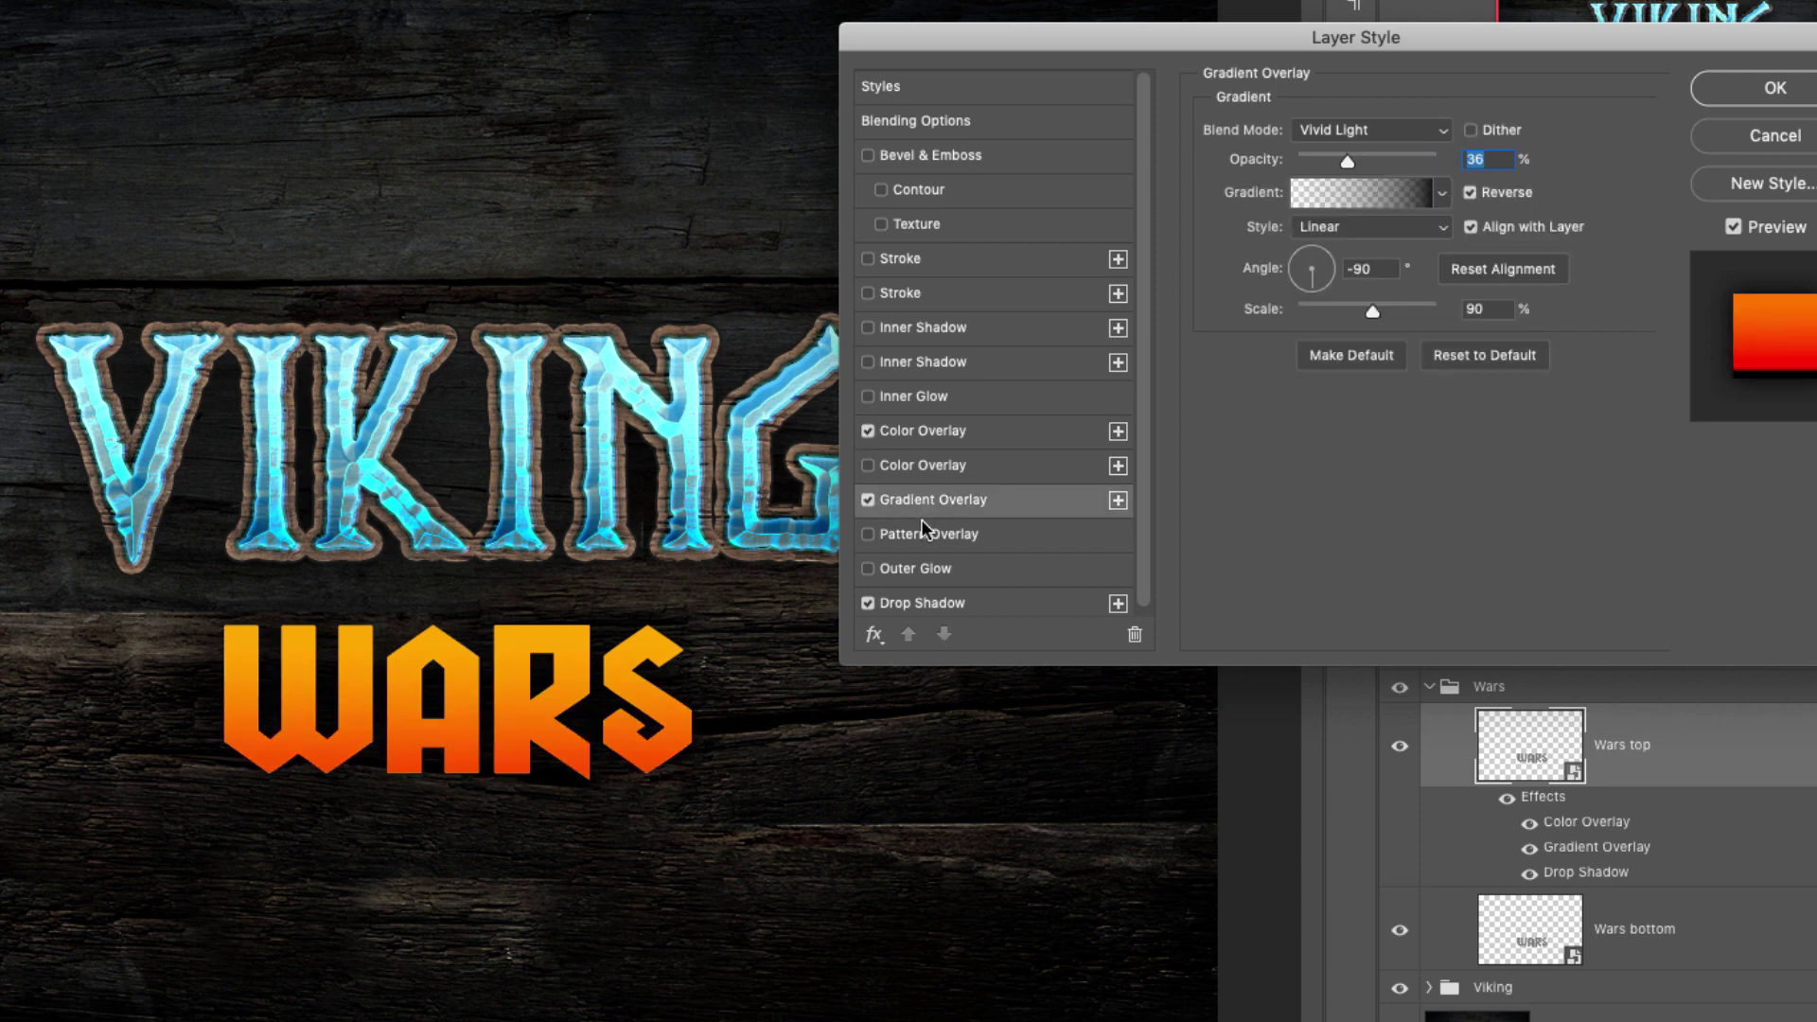
pyautogui.click(869, 500)
# Enable the pattern overlay on Wars top, recheck the color overlay, and look through the available patterns and pattern libraries
pyautogui.click(867, 534)
pyautogui.click(937, 534)
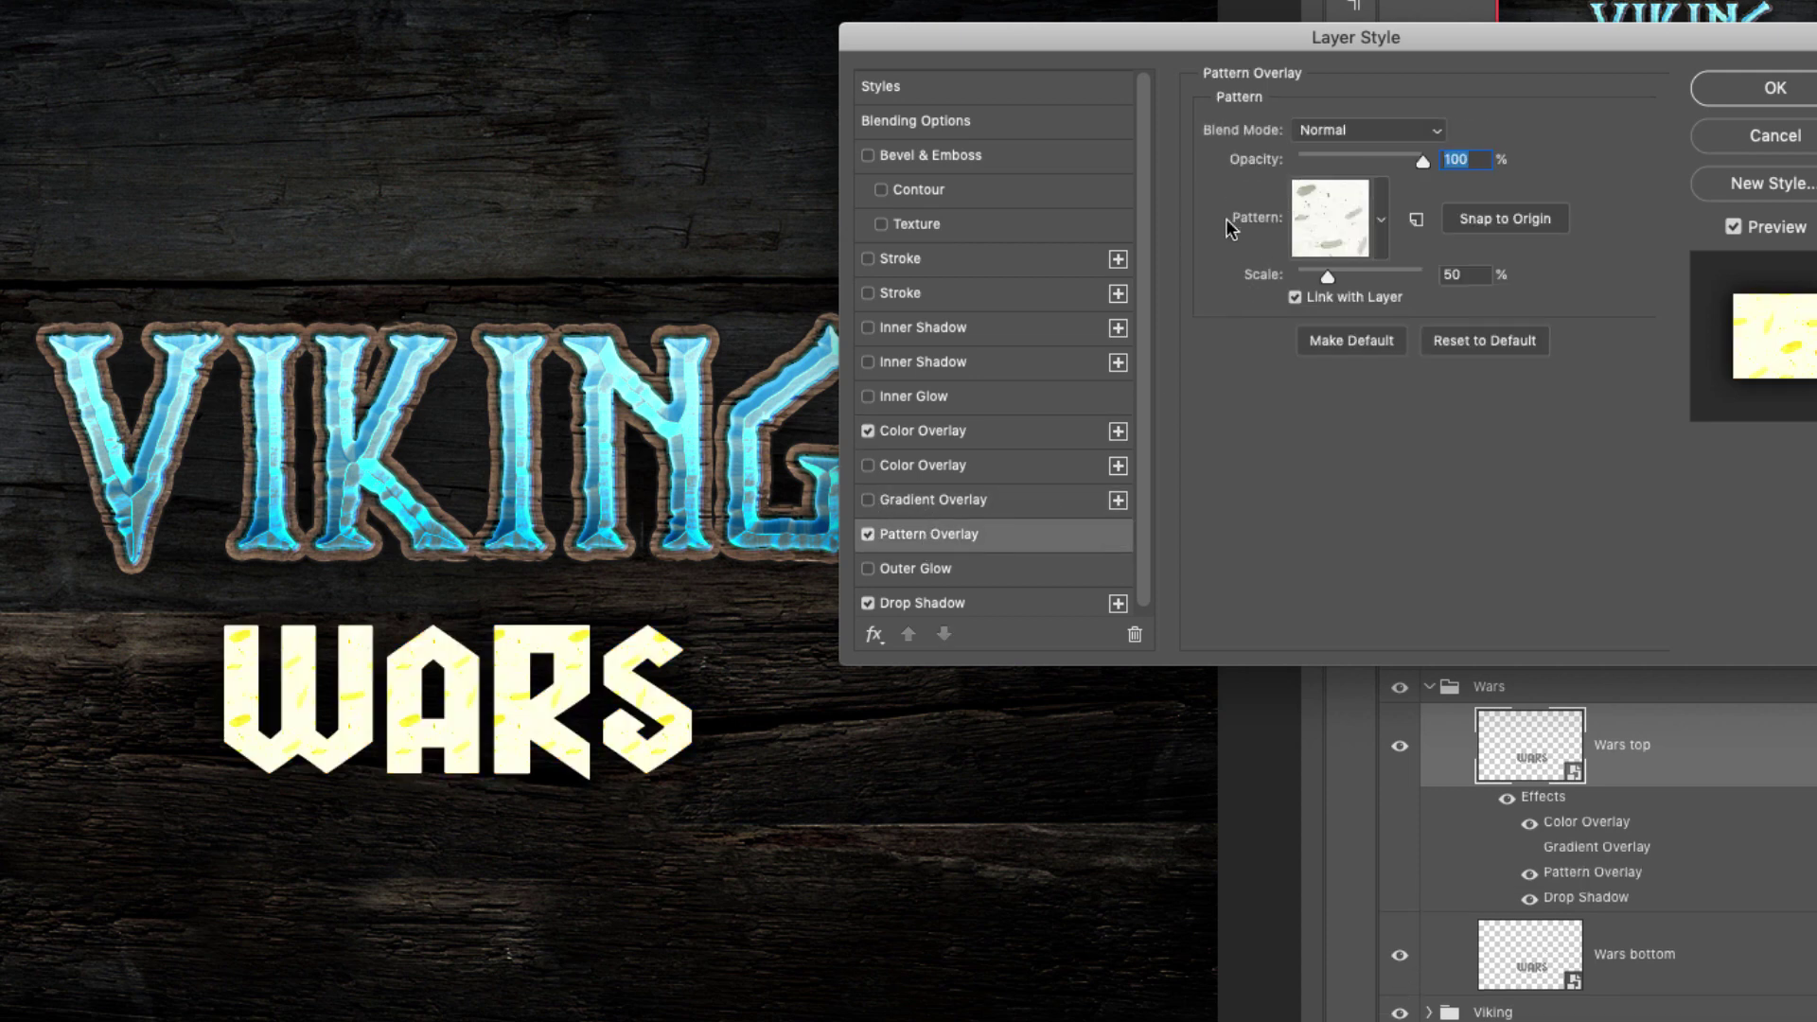
pyautogui.click(965, 443)
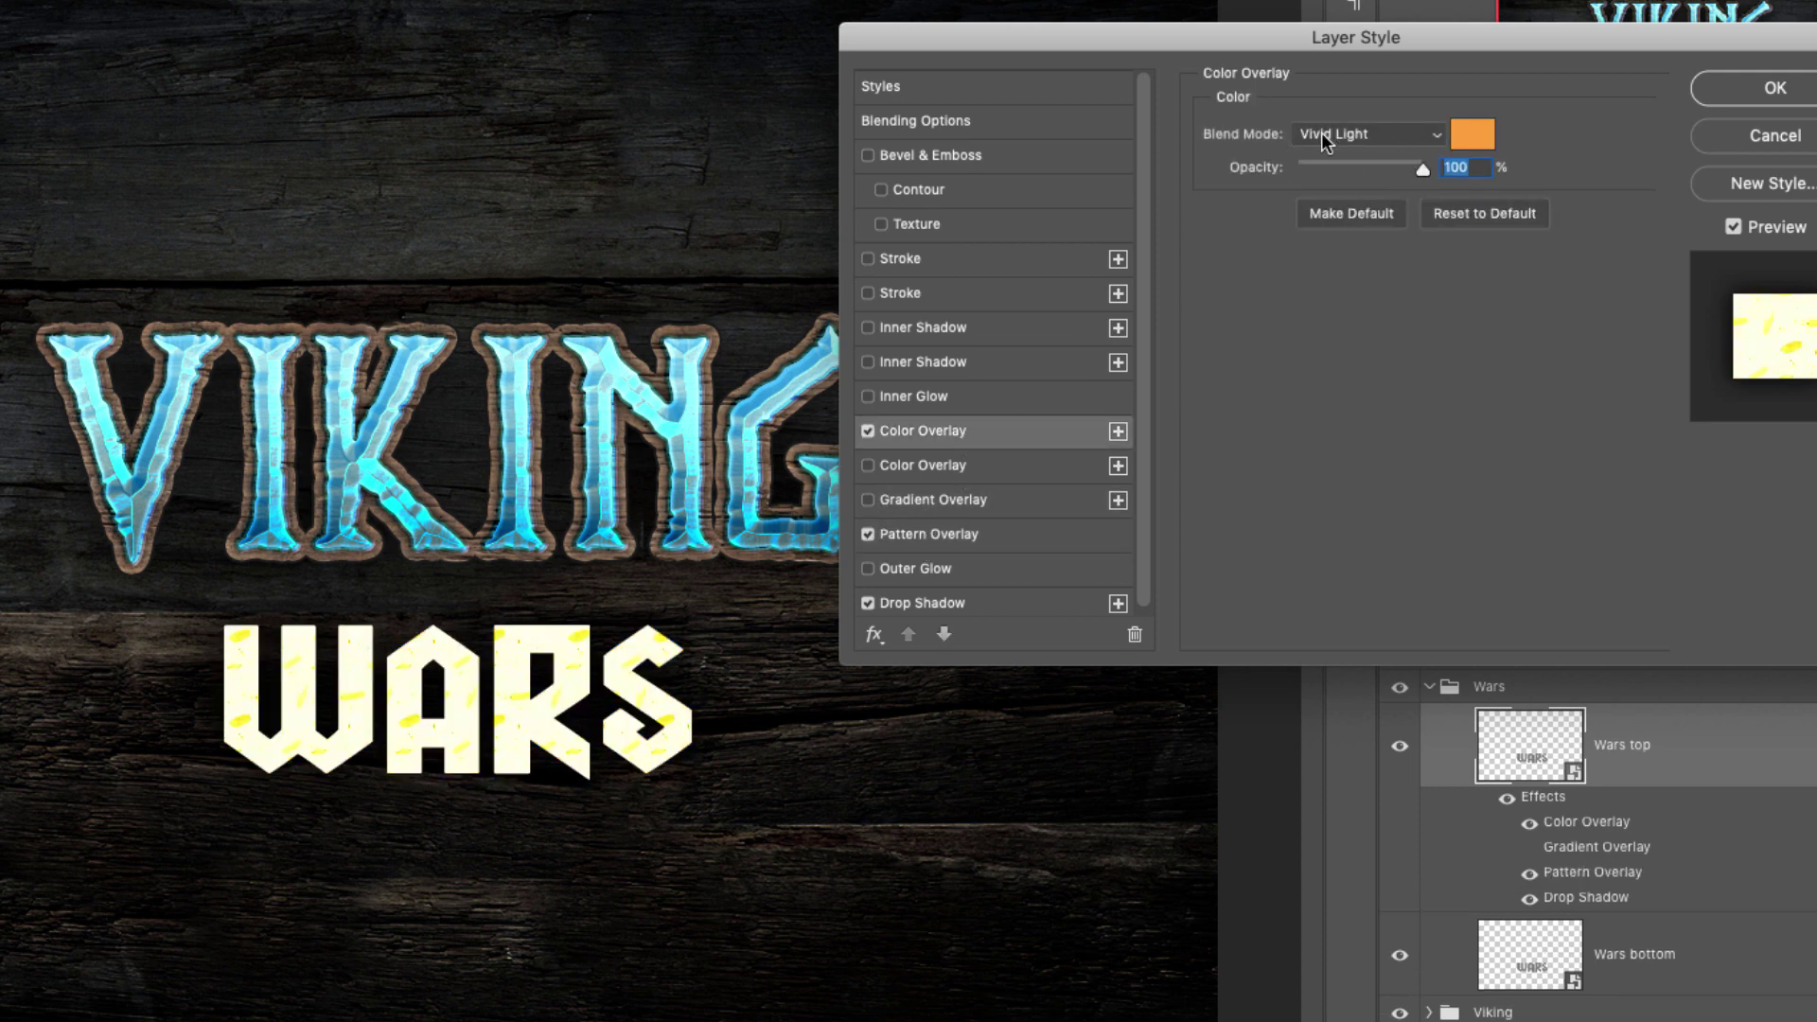
pyautogui.click(916, 536)
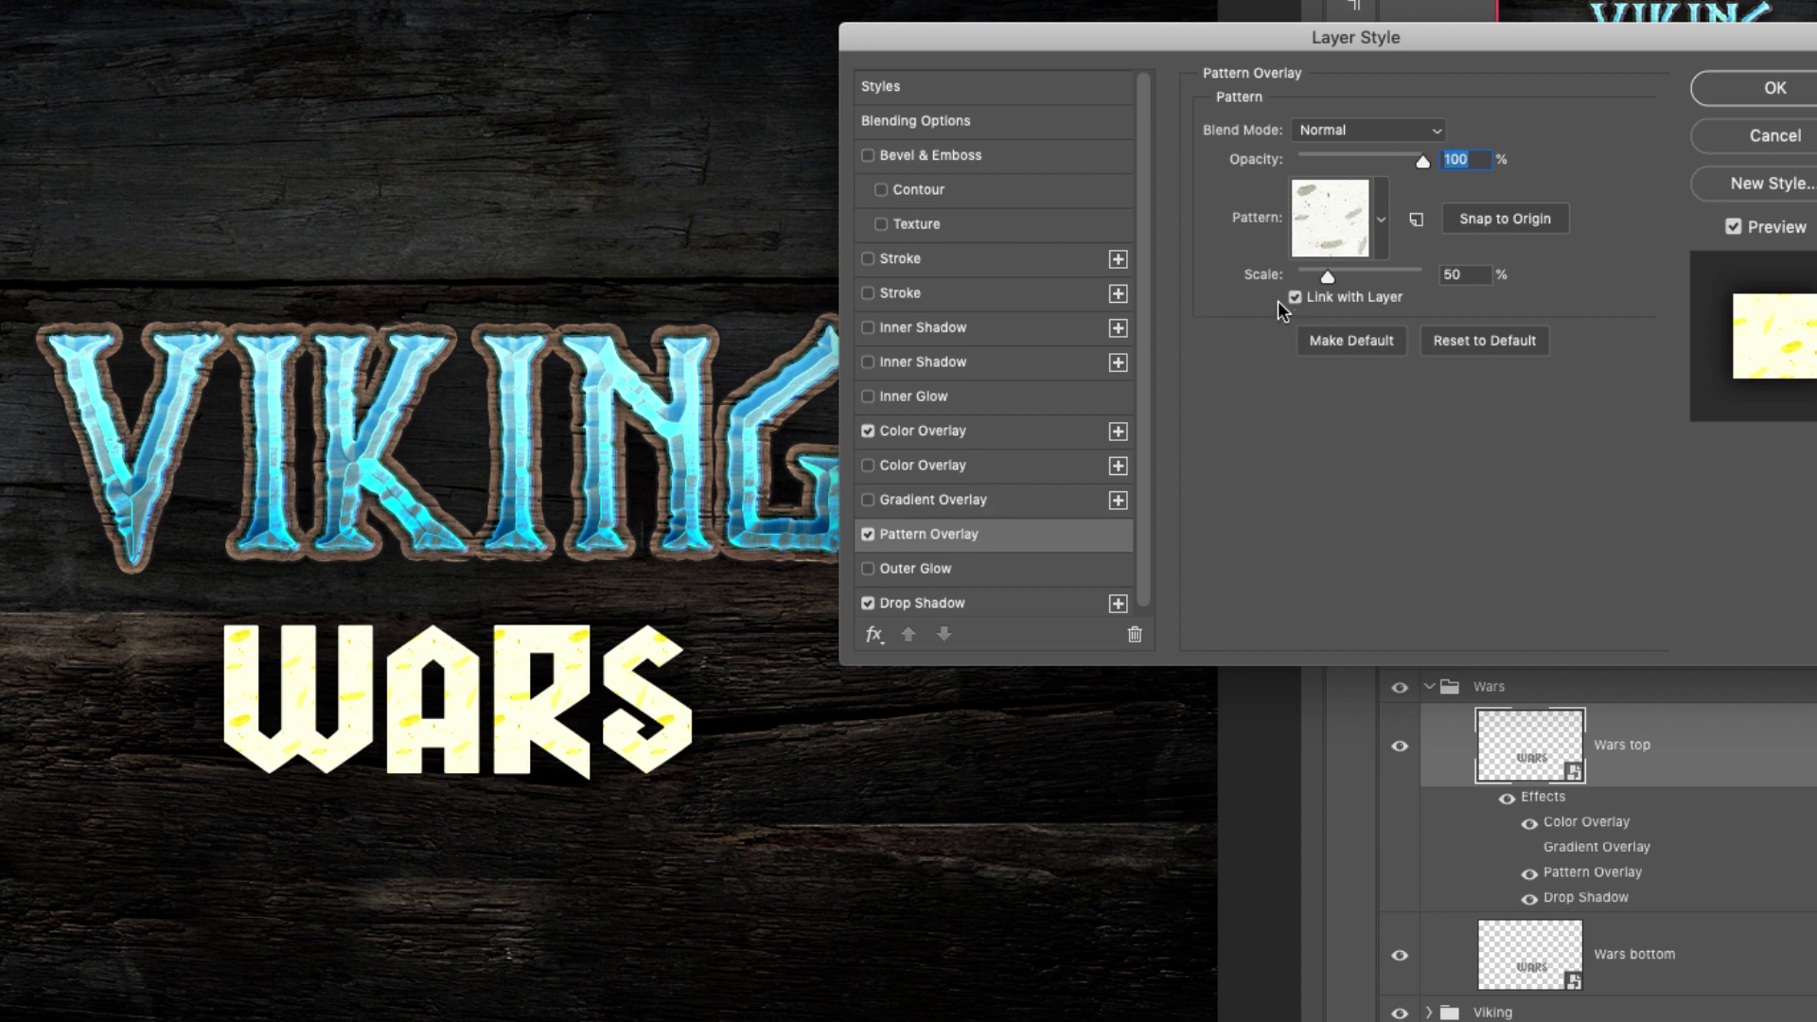
pyautogui.click(1382, 220)
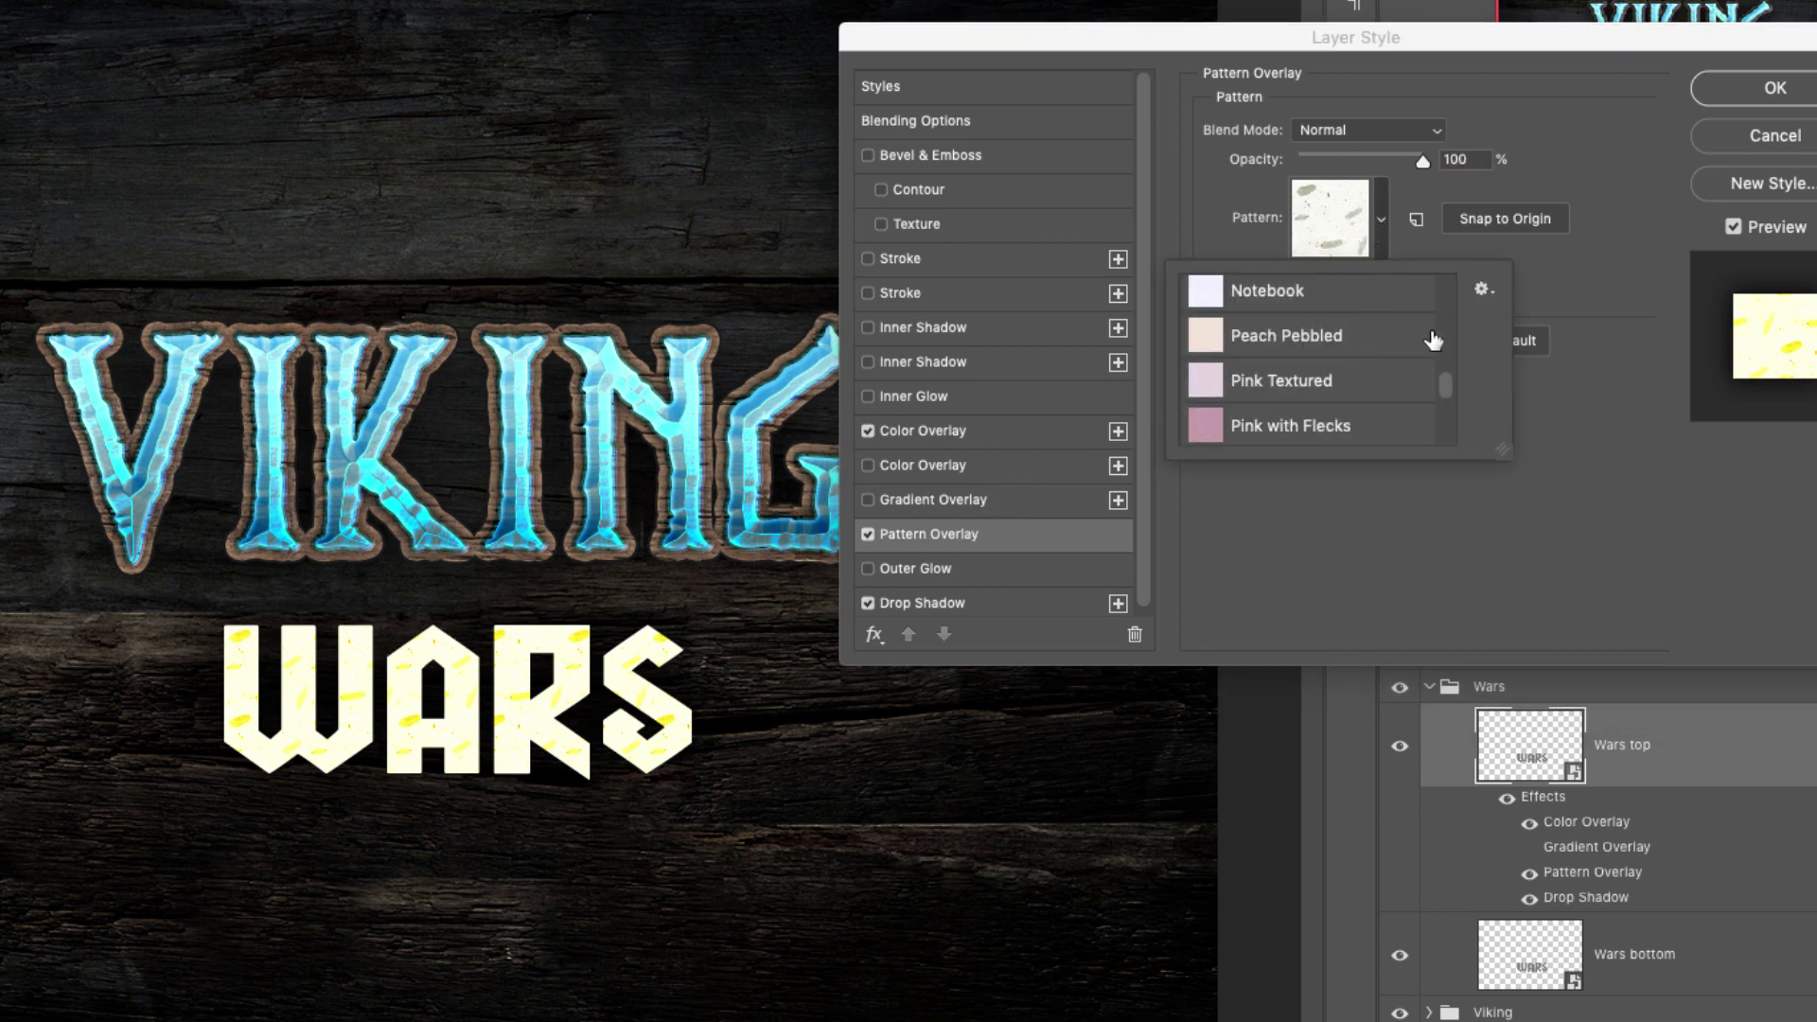
pyautogui.moveTo(1449, 388); pyautogui.dragTo(1473, 299)
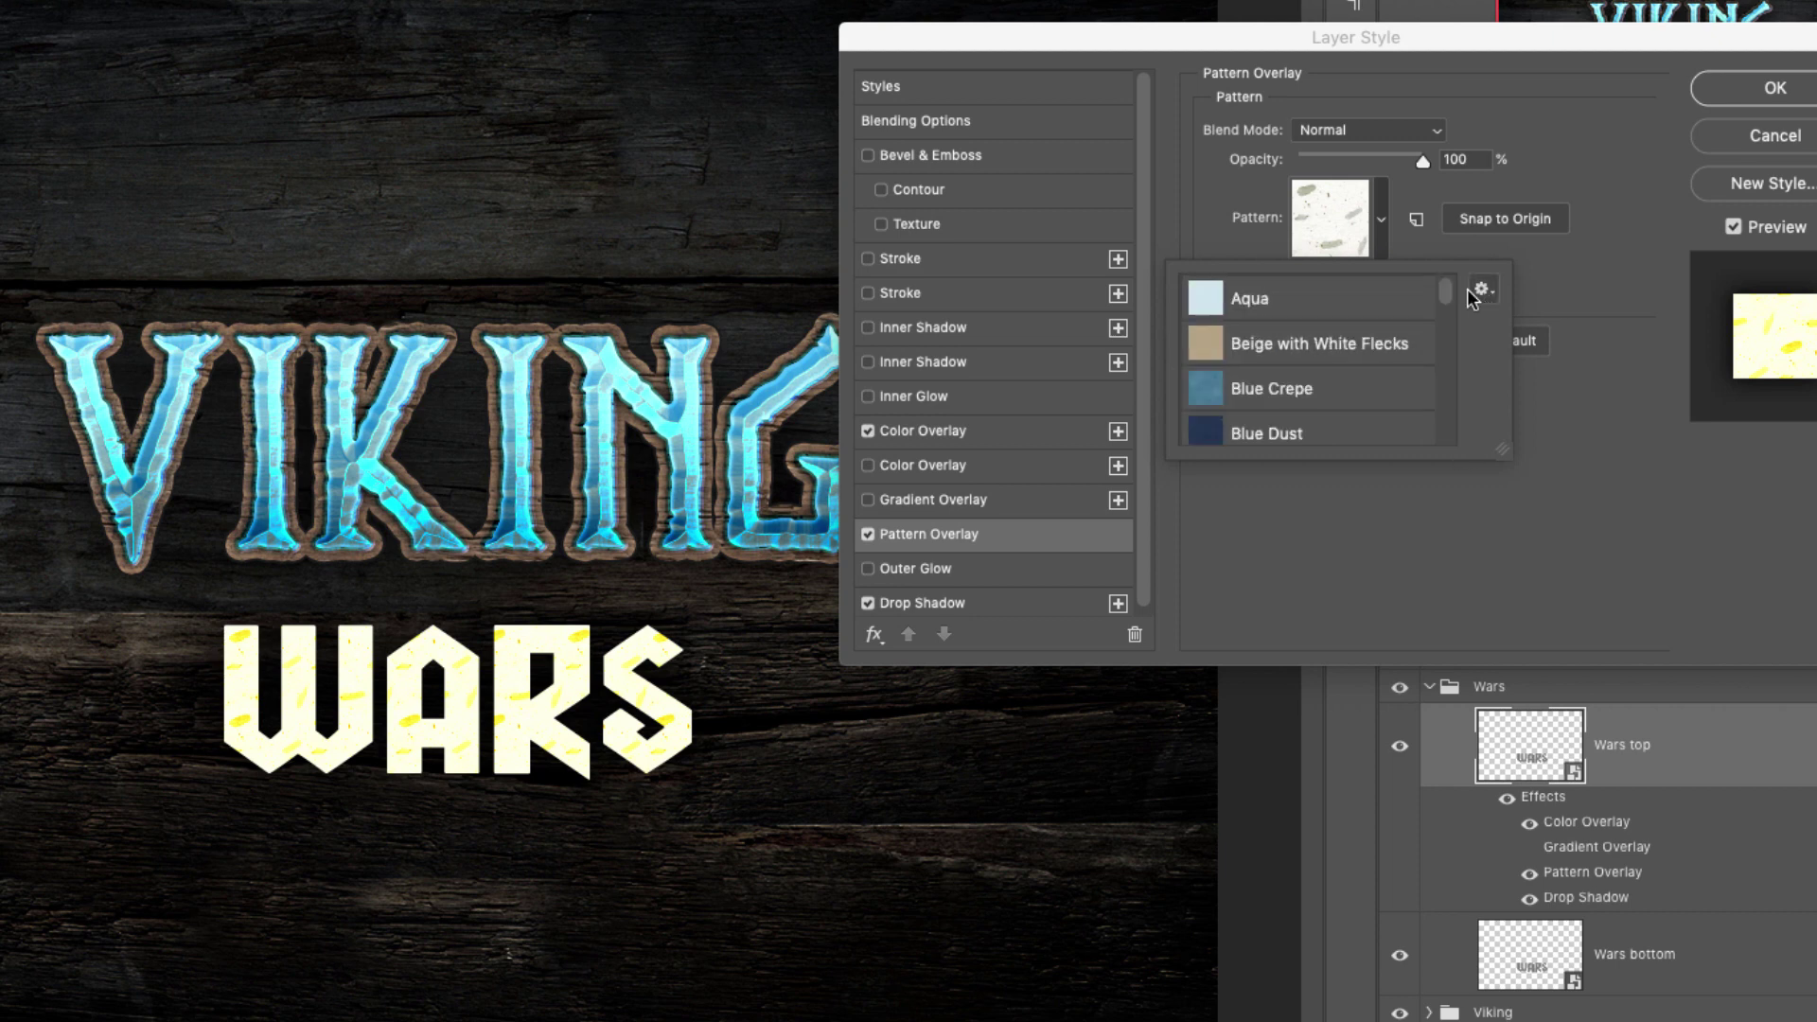
pyautogui.click(1481, 289)
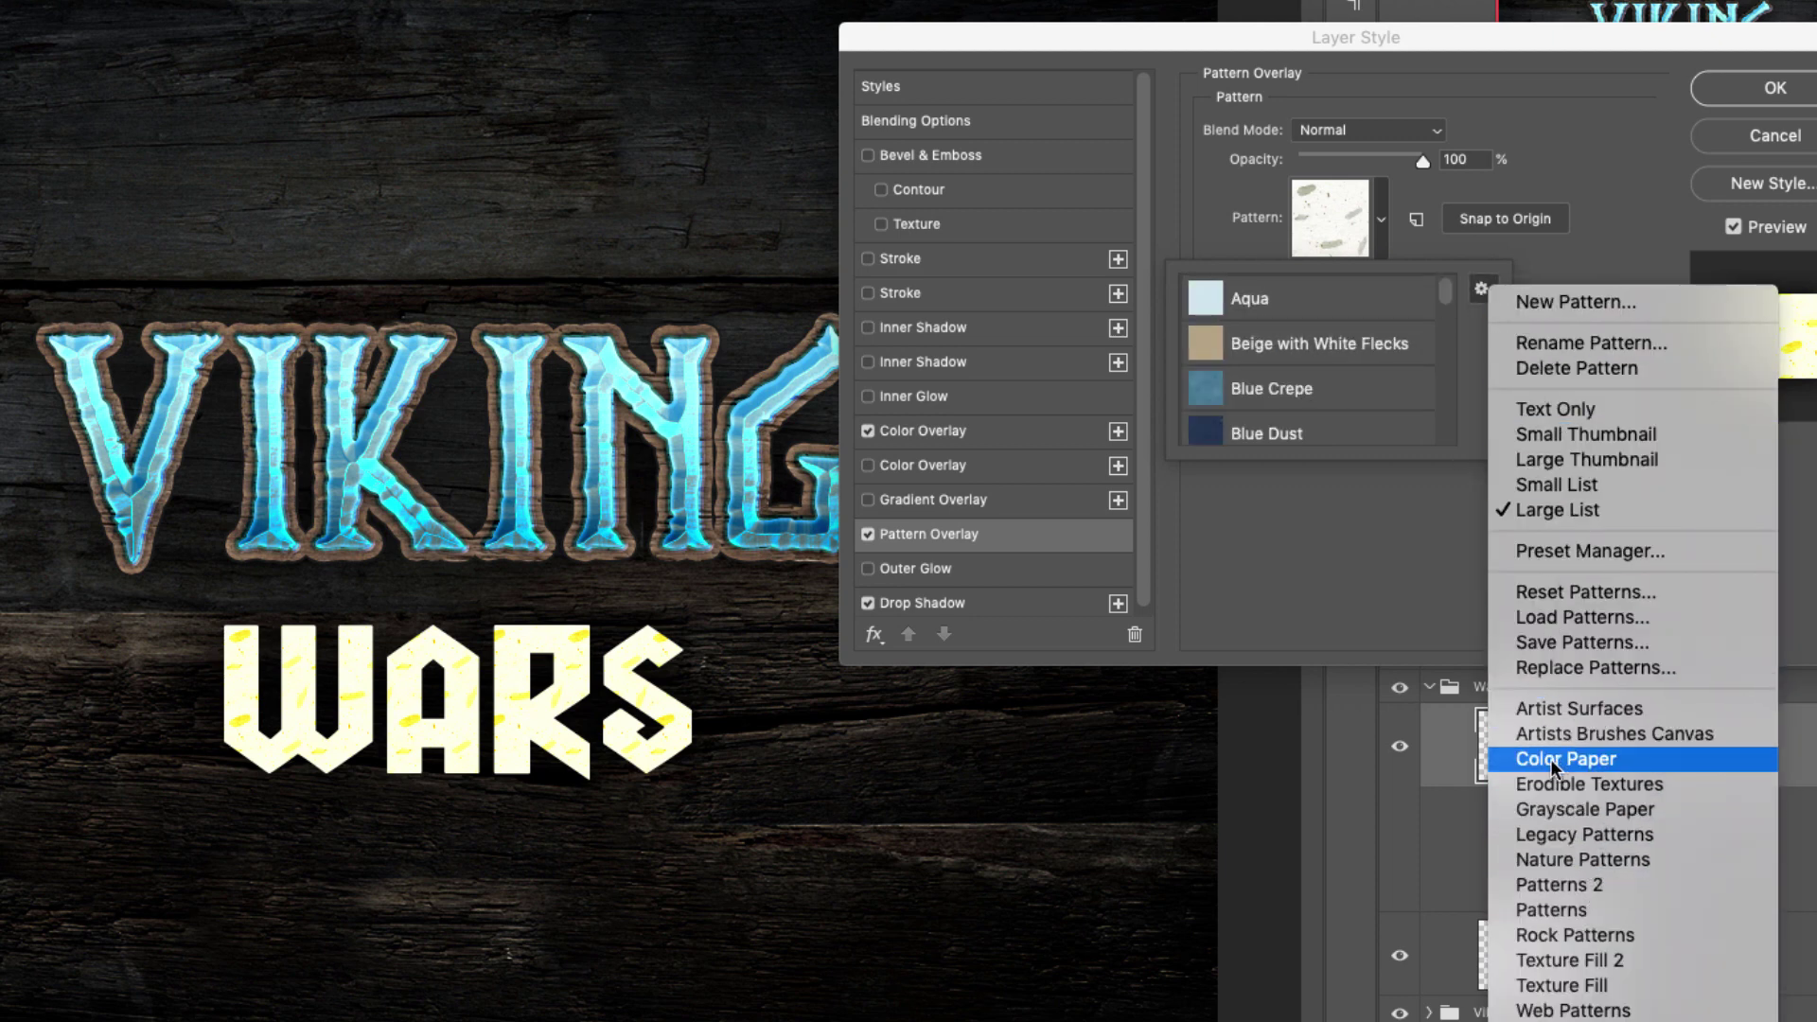
pyautogui.click(1454, 310)
pyautogui.moveTo(1453, 308); pyautogui.dragTo(1448, 349)
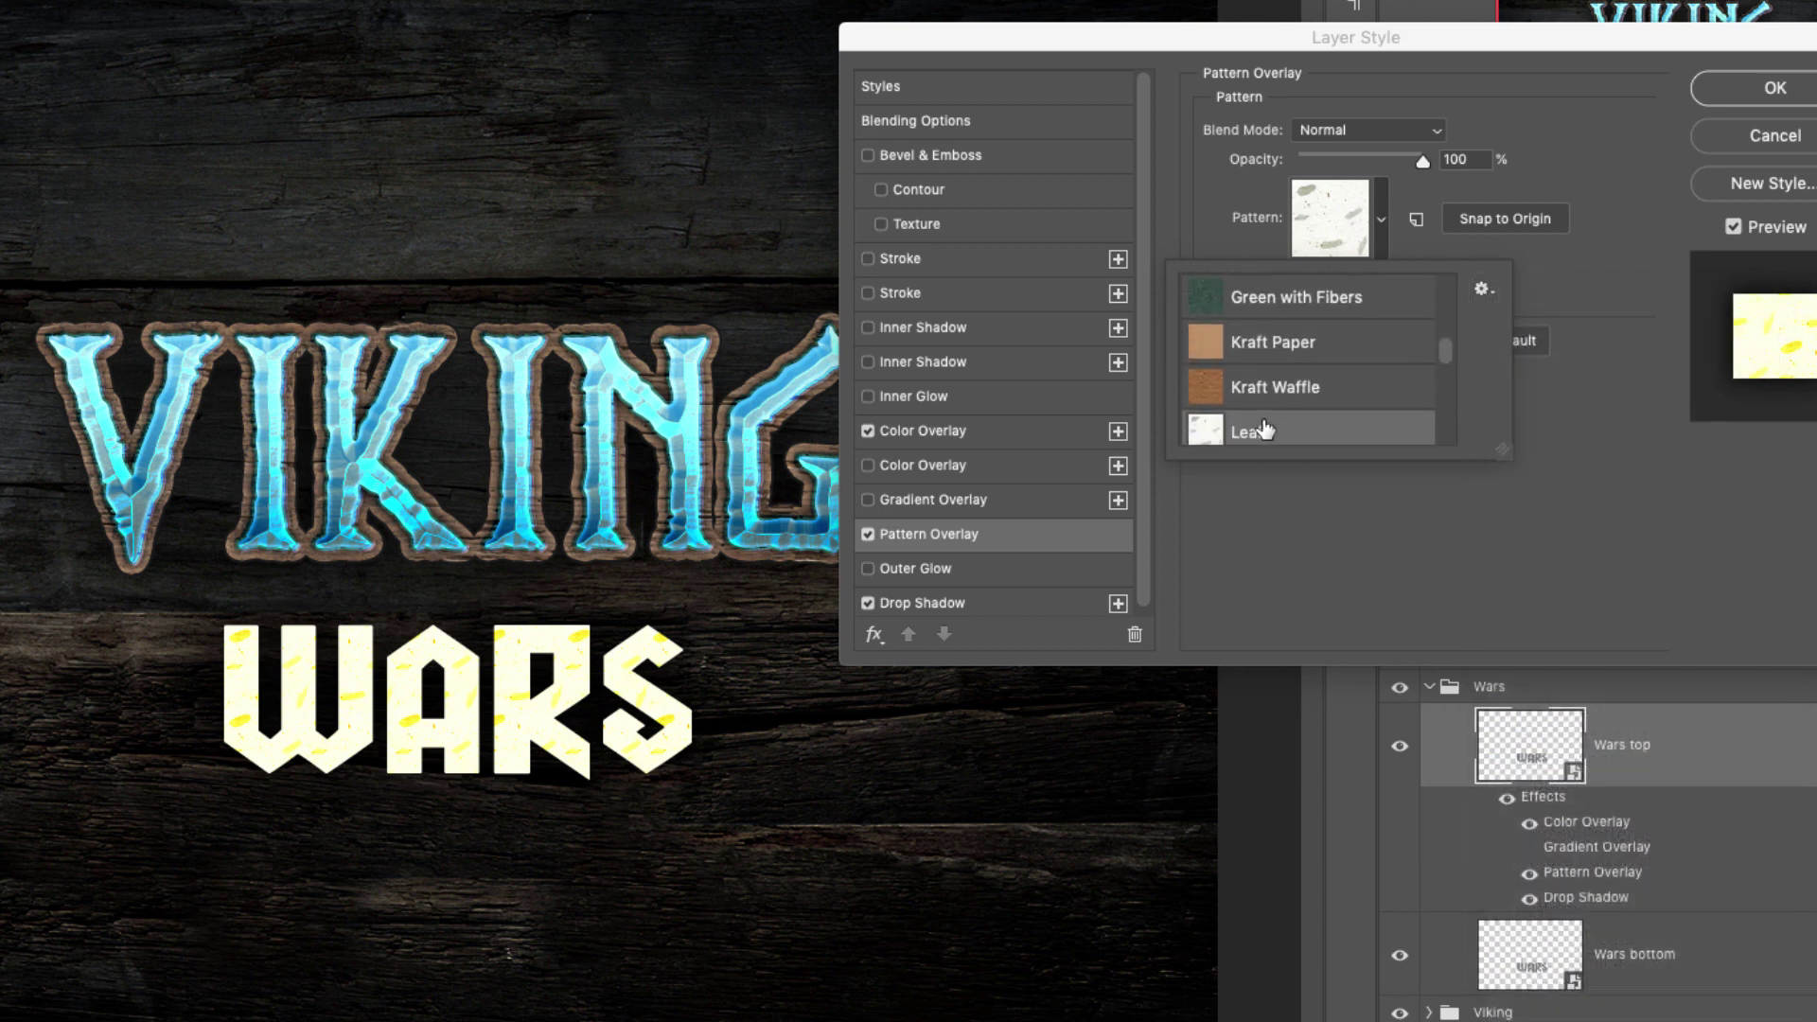
pyautogui.click(1581, 303)
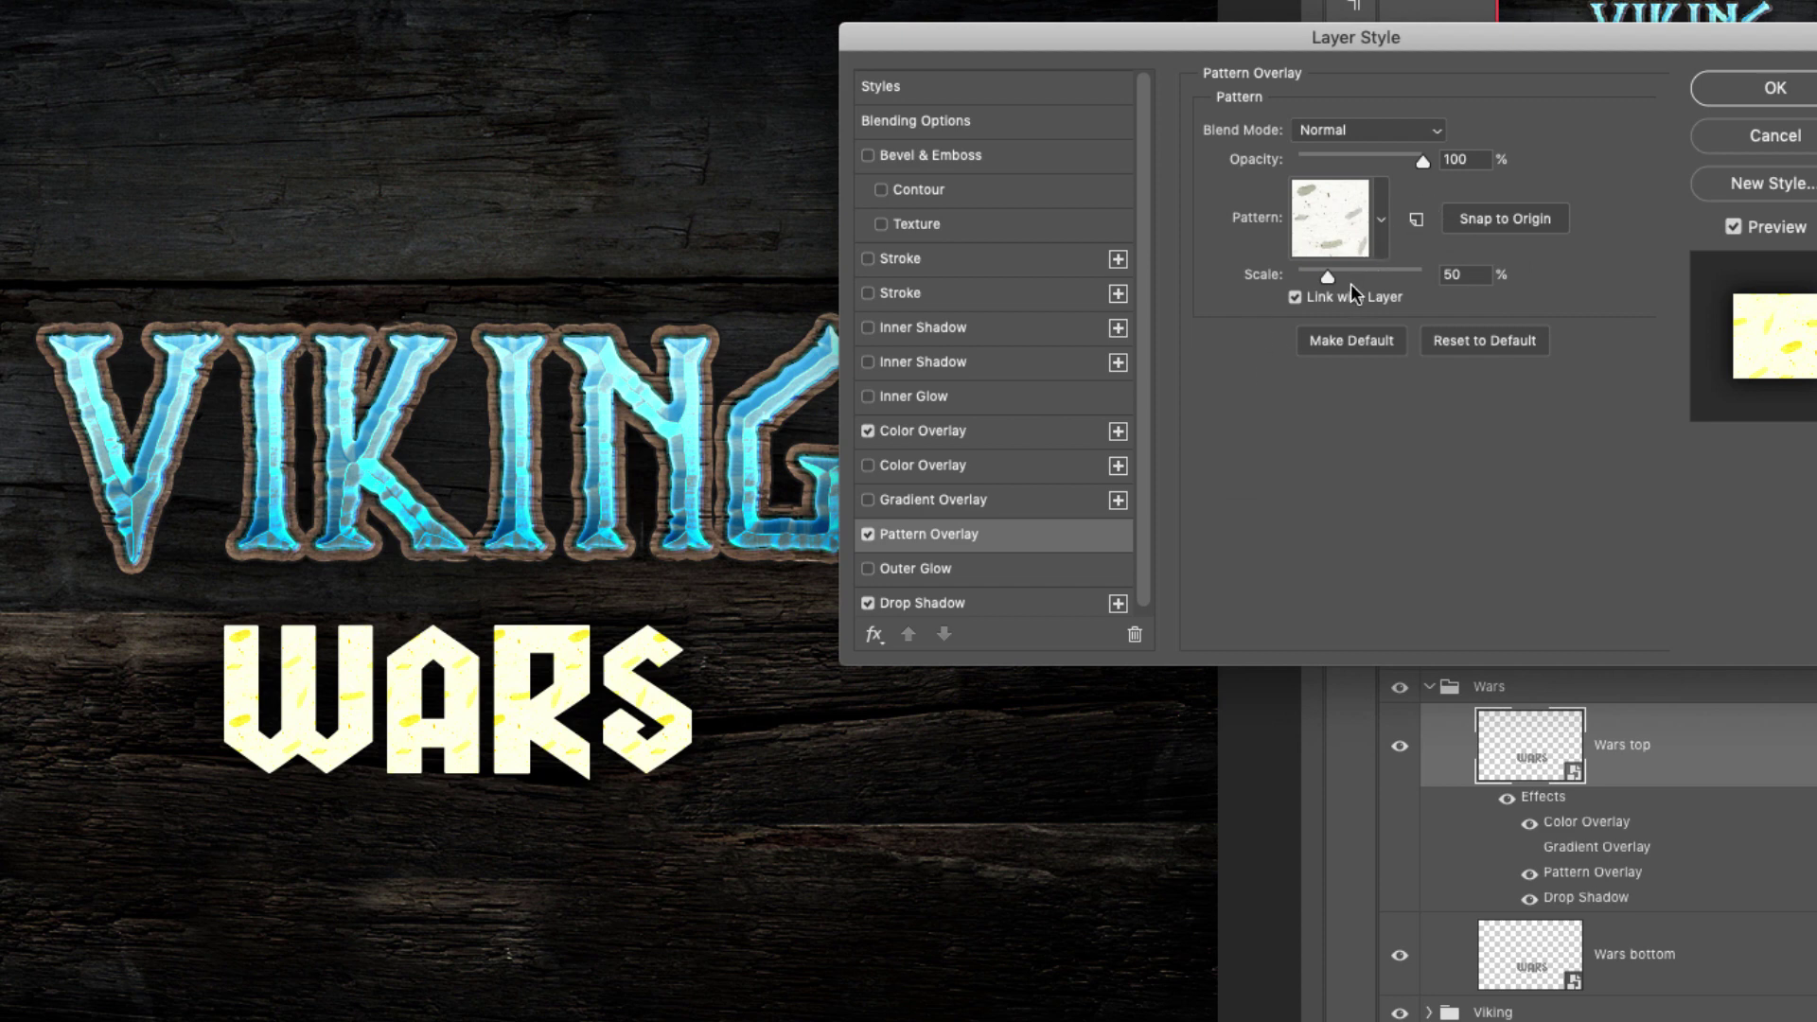
# Set the pattern overlay to Color Burn and choose the White with Wood Fibers pattern
pyautogui.click(1370, 129)
pyautogui.click(1329, 216)
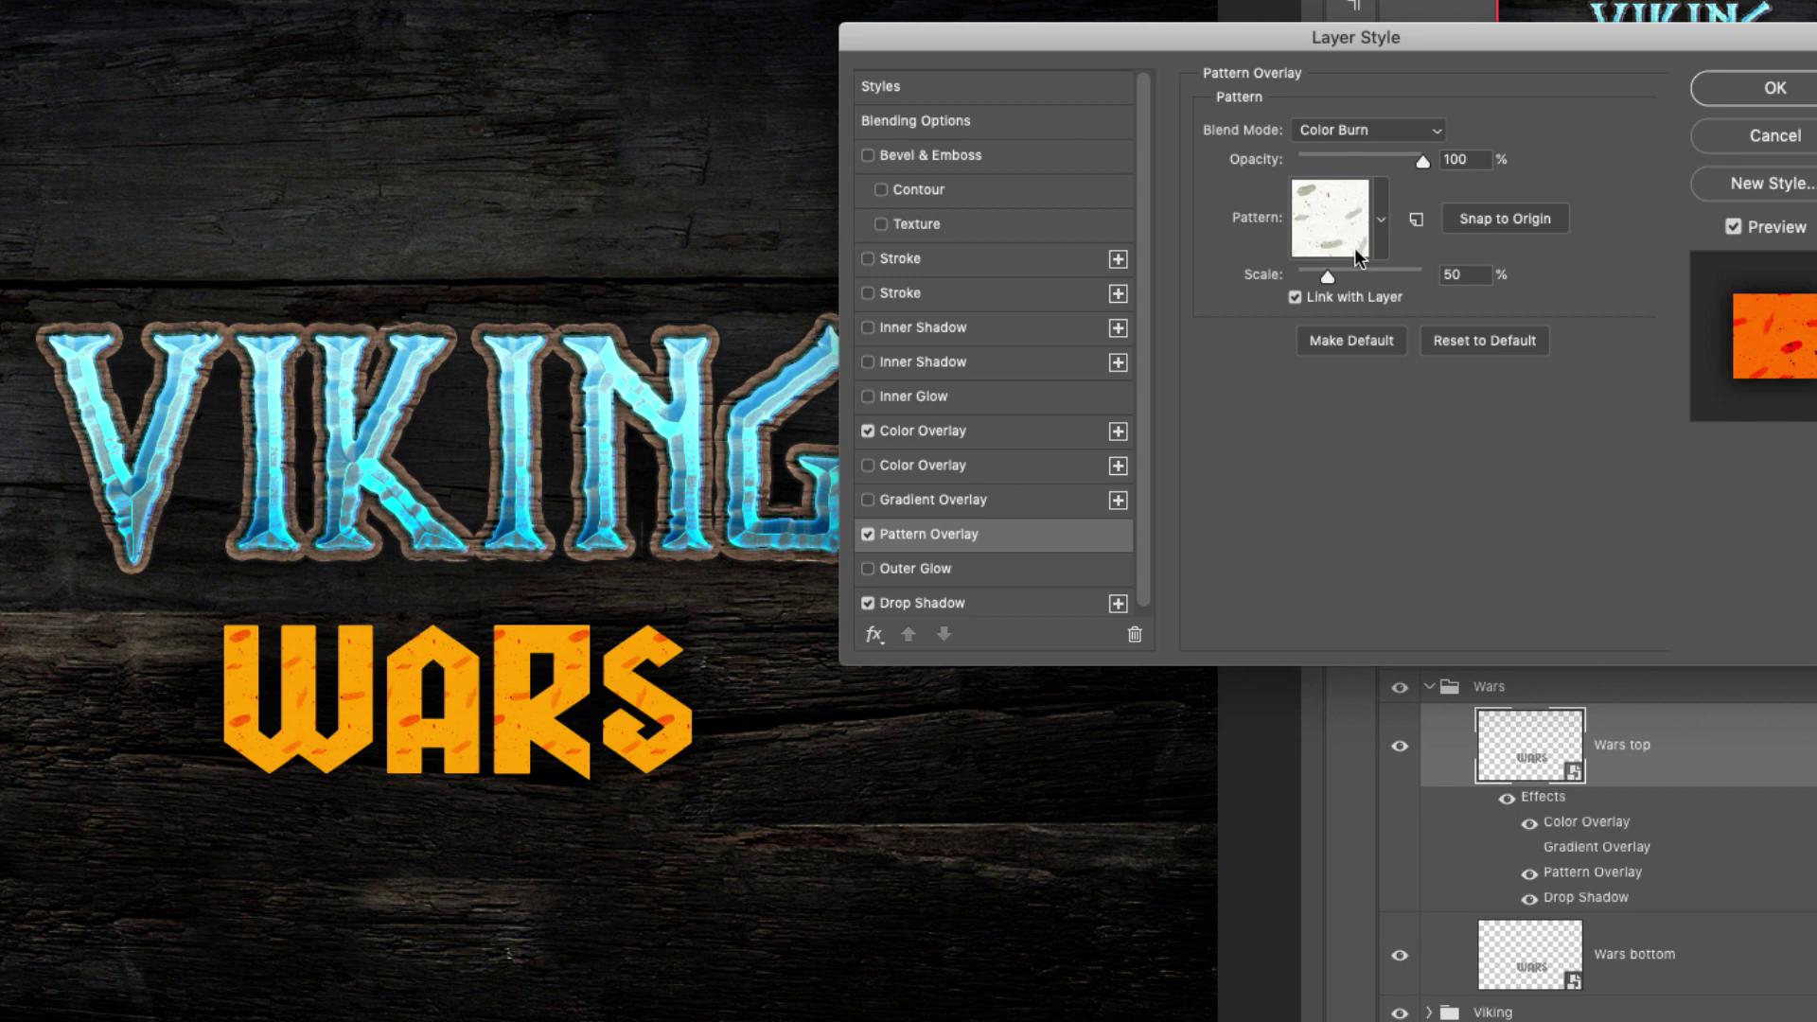
pyautogui.click(1382, 220)
pyautogui.scroll(-10, 1446, 365)
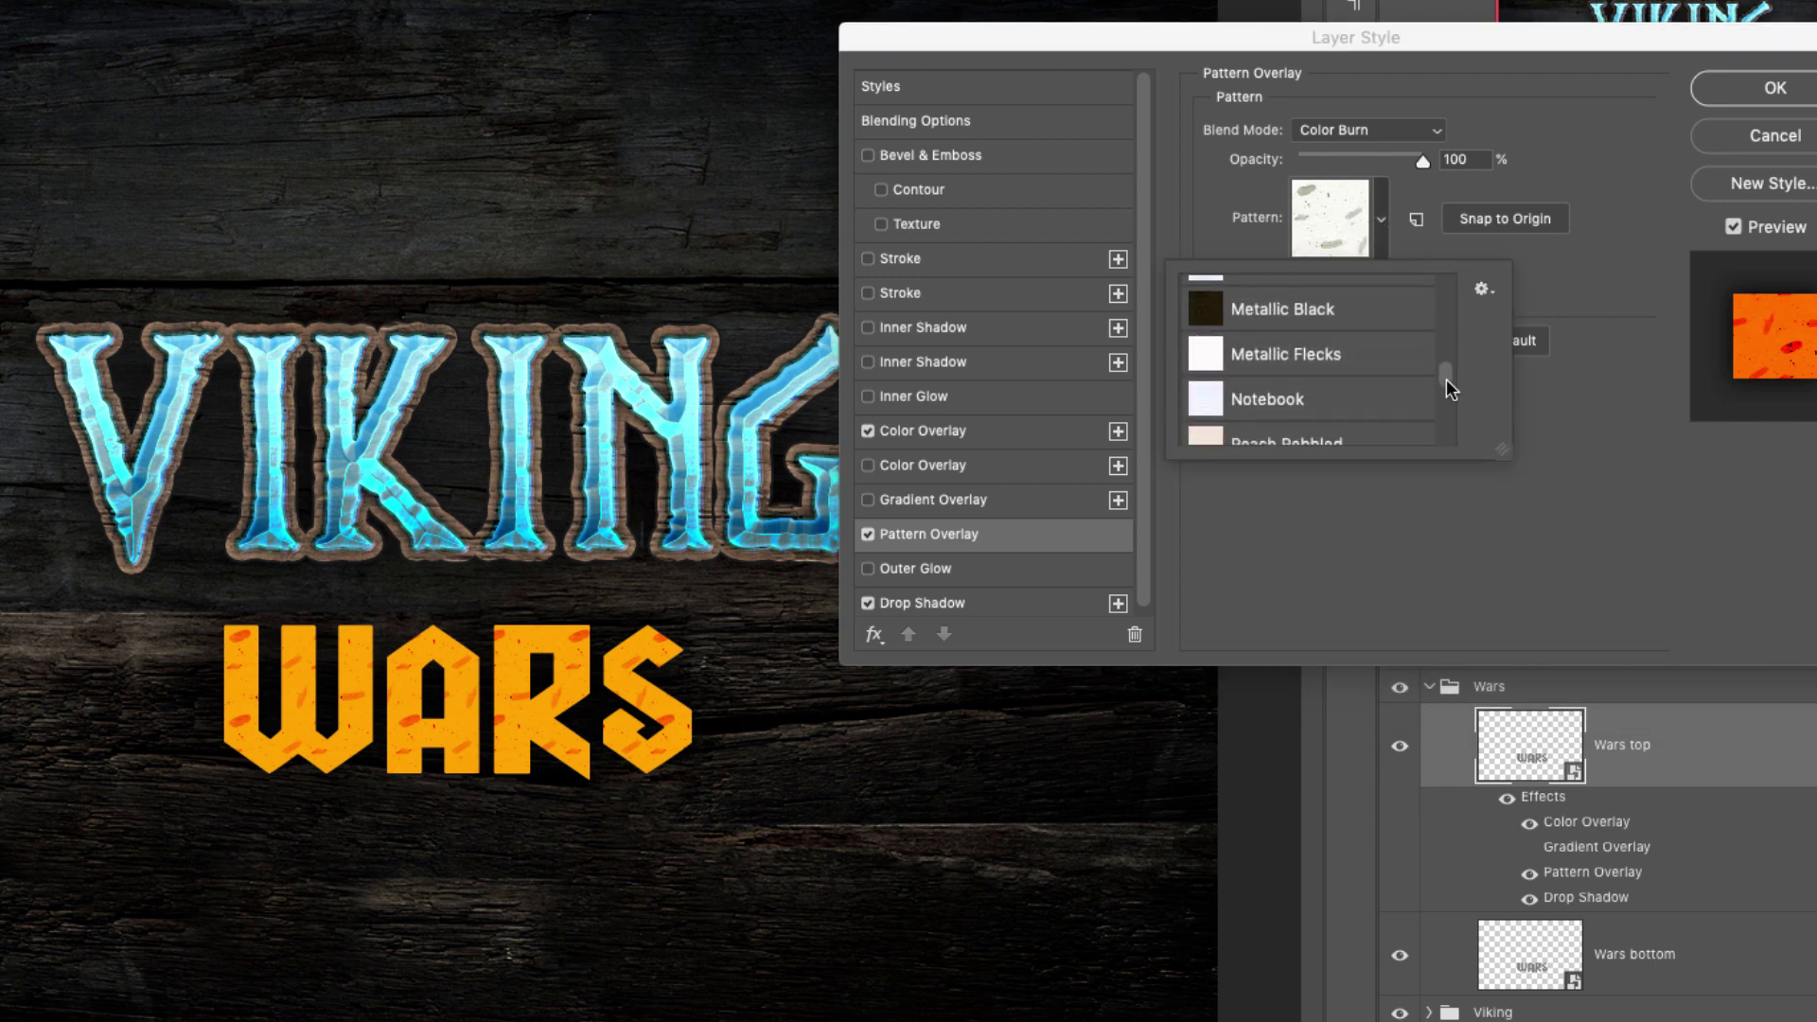
pyautogui.click(1351, 379)
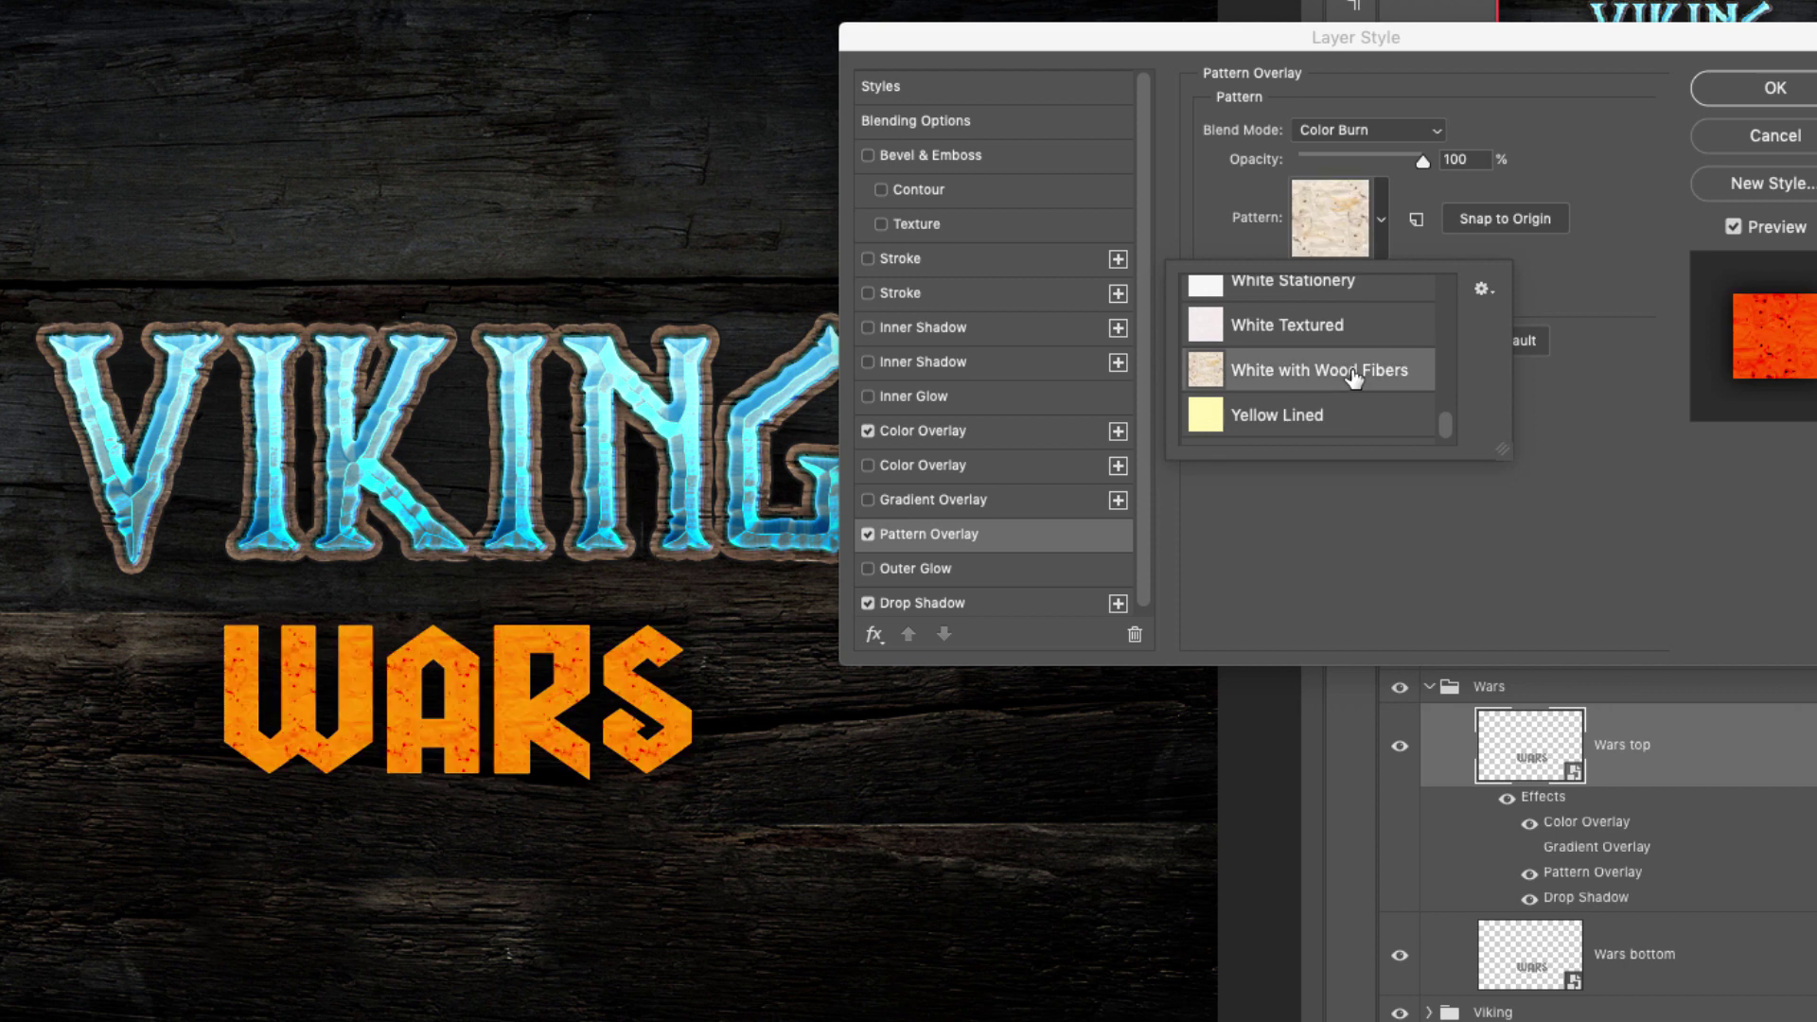
pyautogui.click(1561, 403)
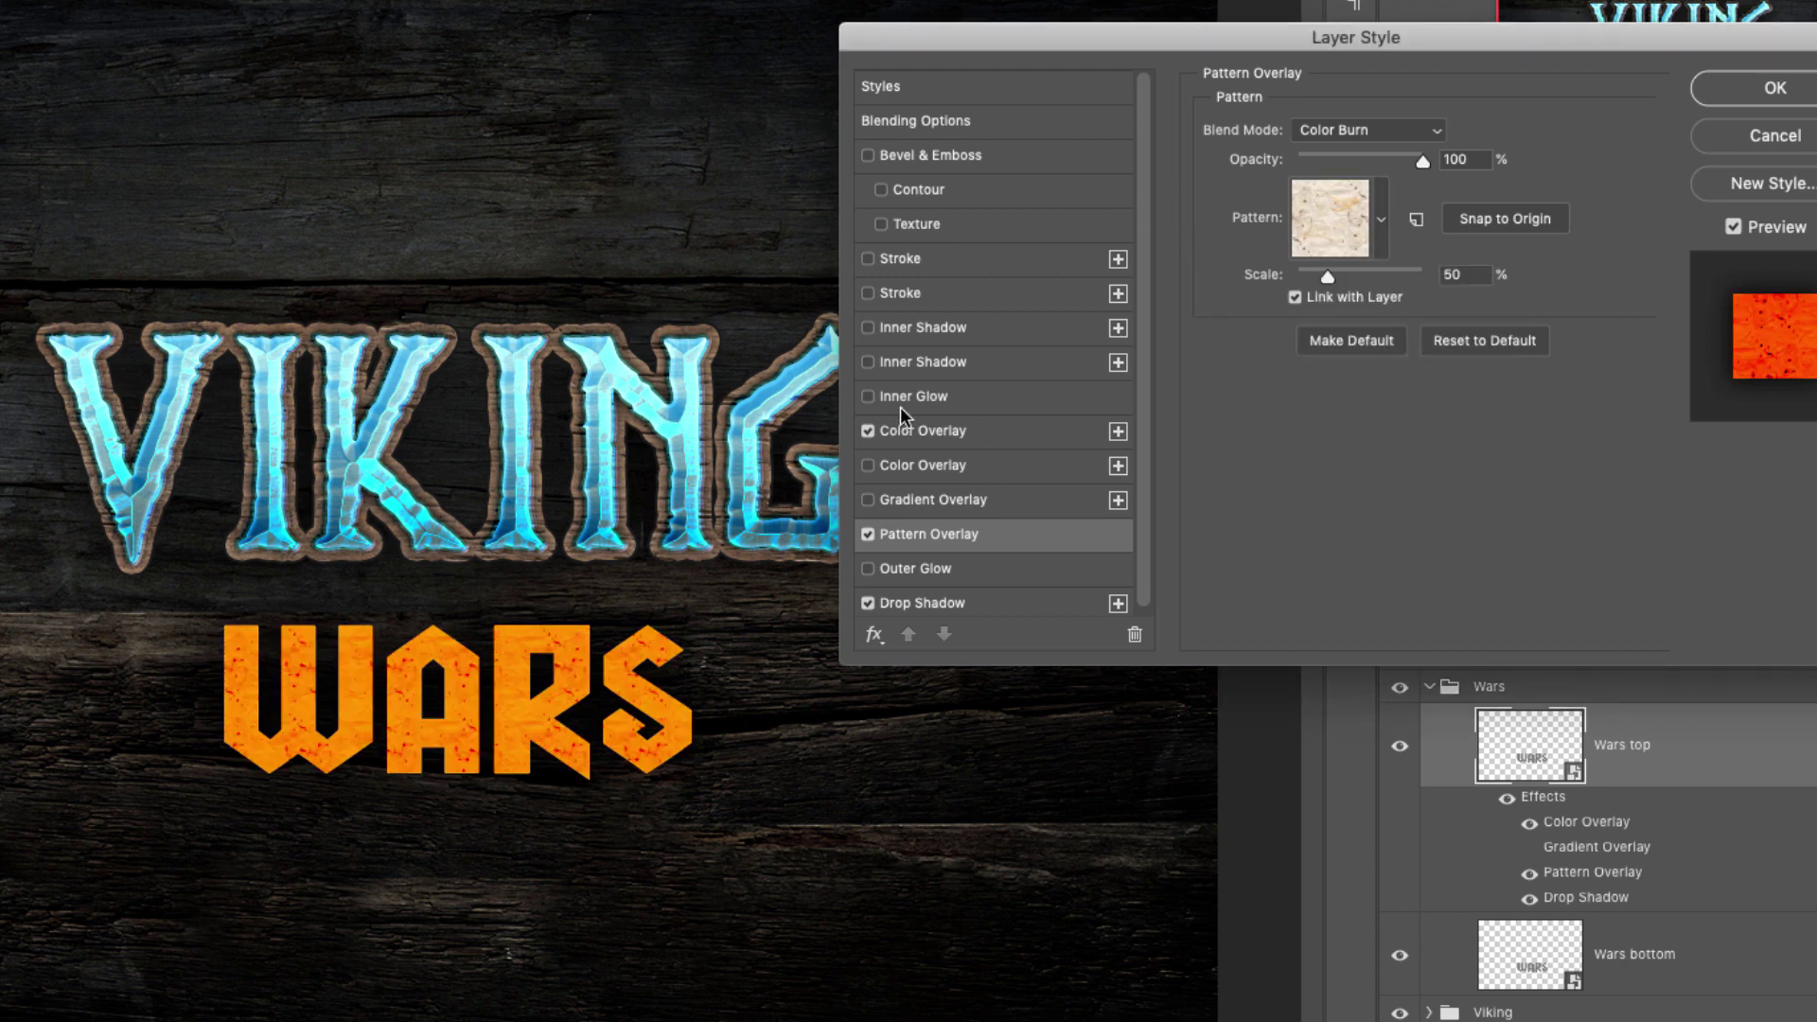
# Enable the first inner shadow on Wars top and set its colour to #D70458
pyautogui.click(934, 326)
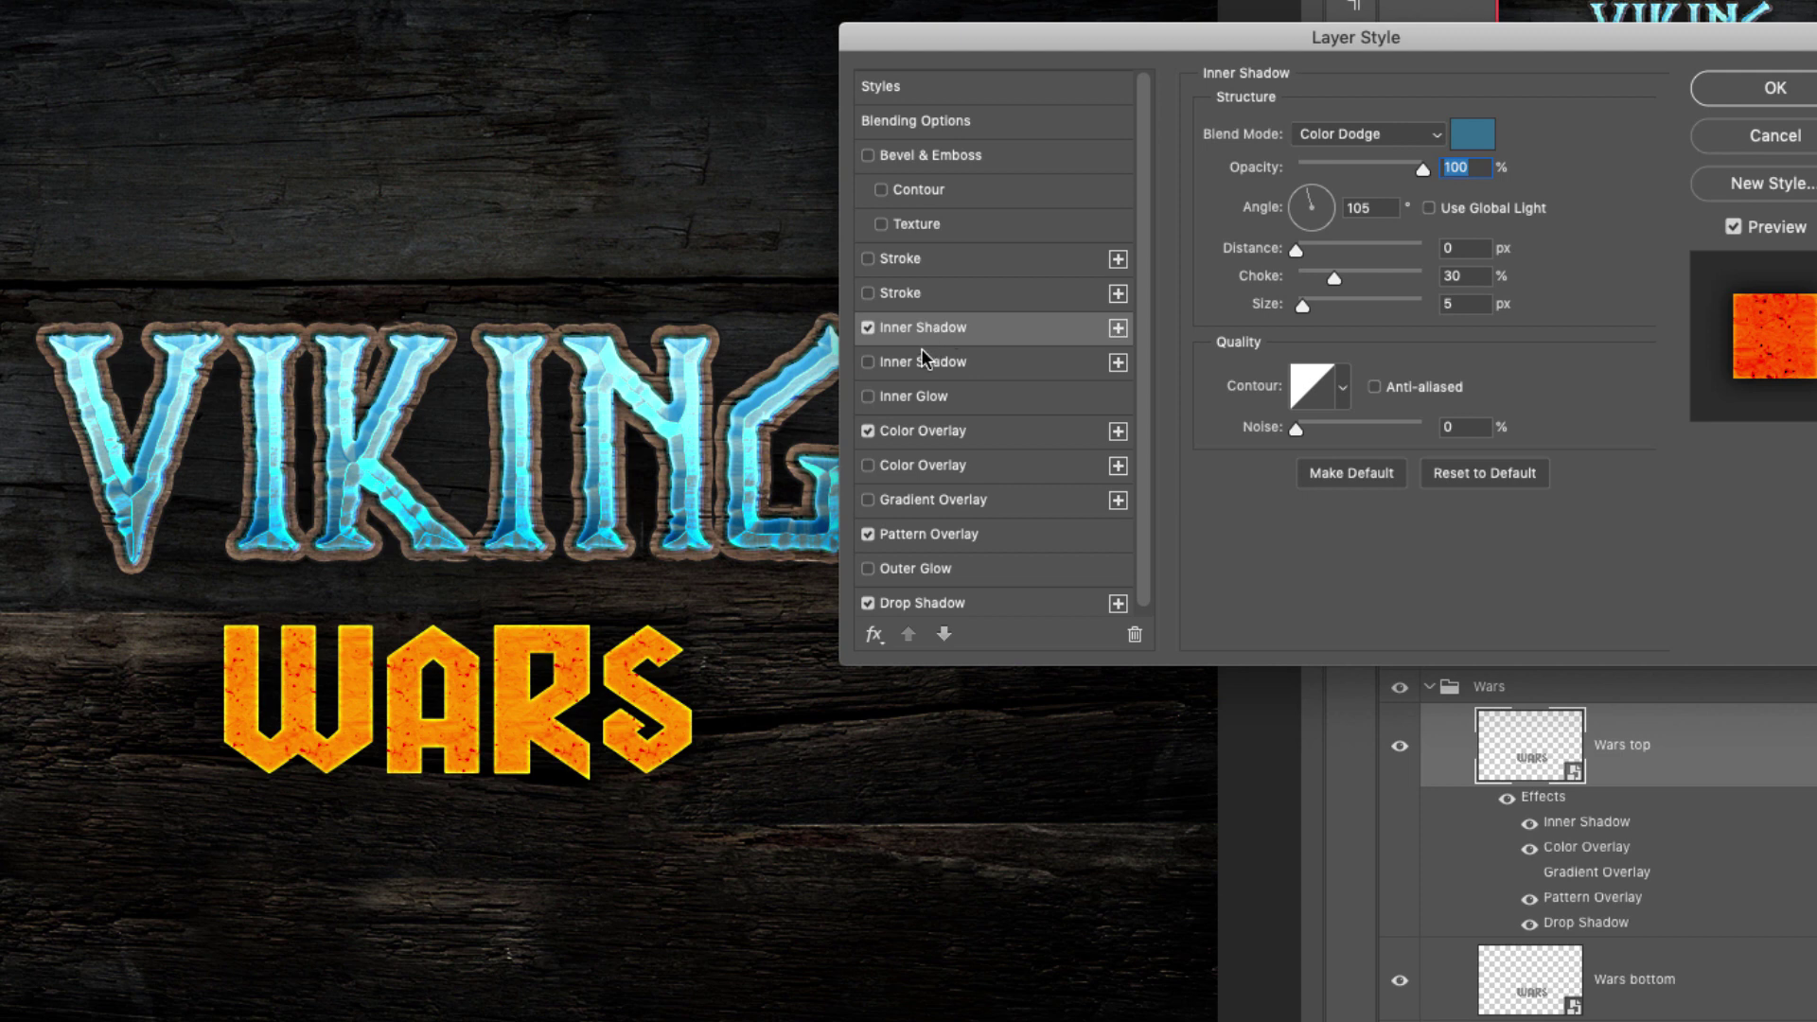
pyautogui.click(1476, 134)
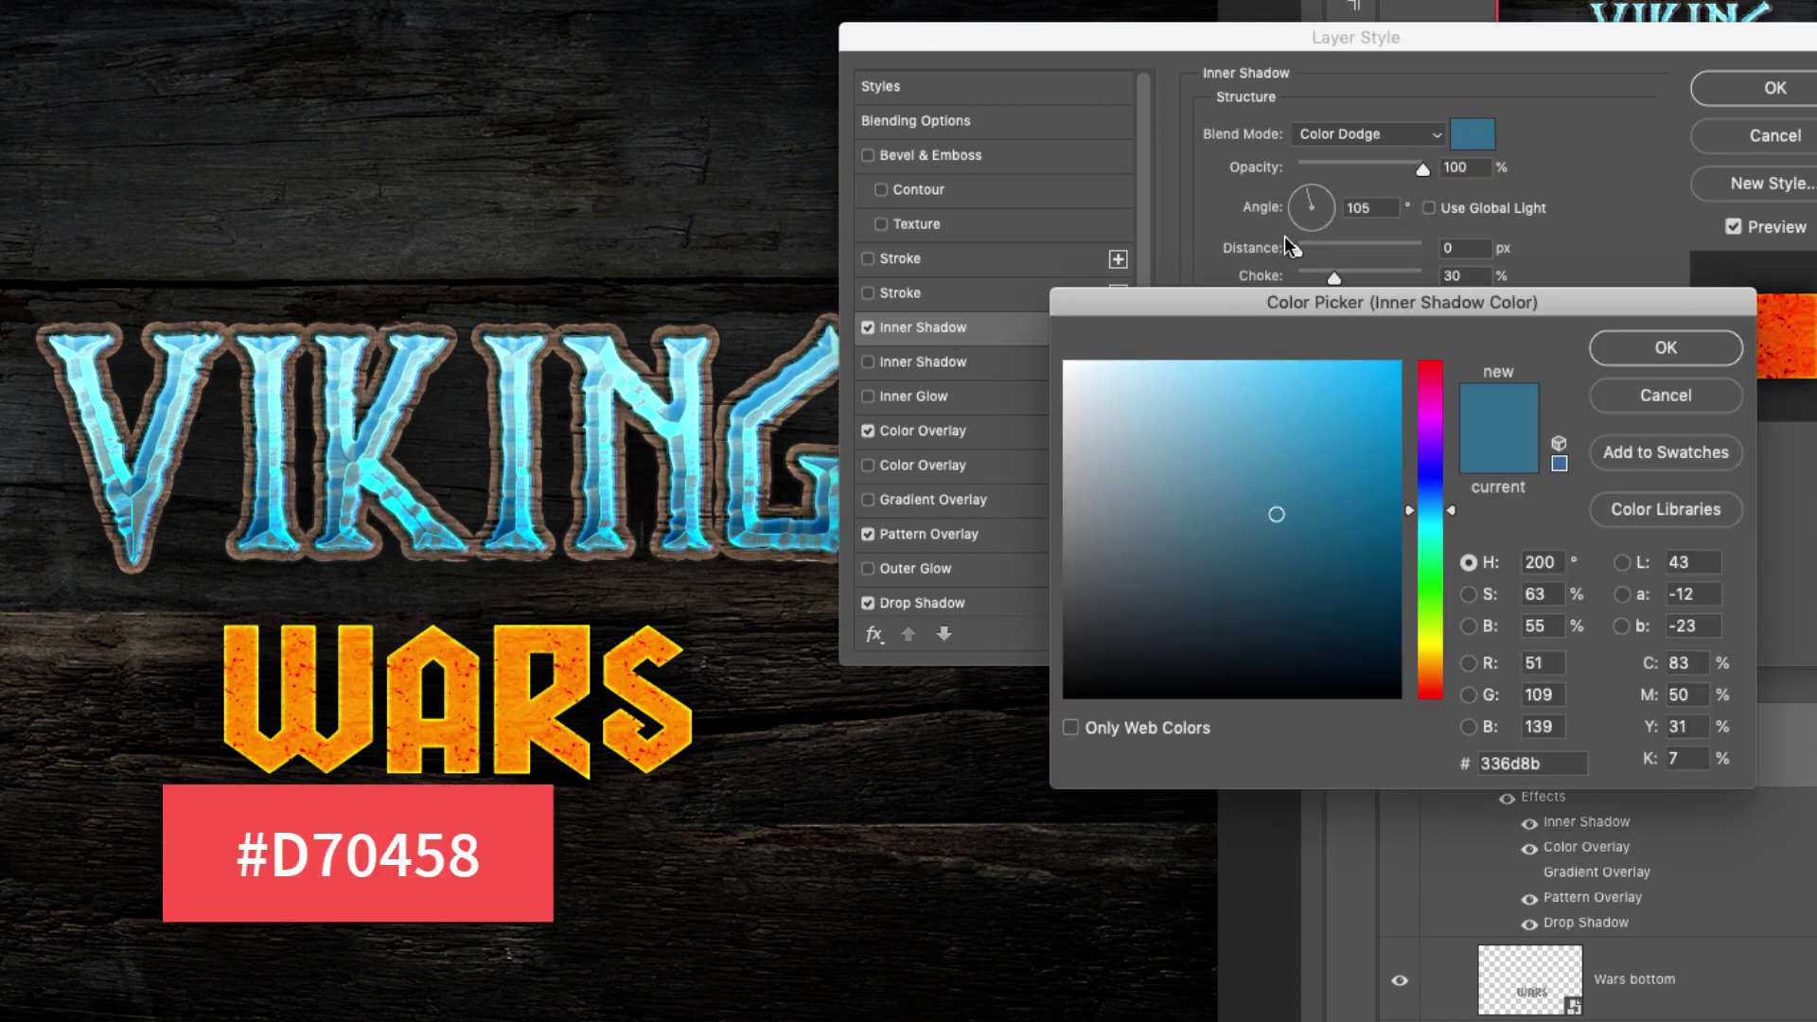
pyautogui.doubleClick(1535, 762)
pyautogui.write('D70458')
pyautogui.press('Return')
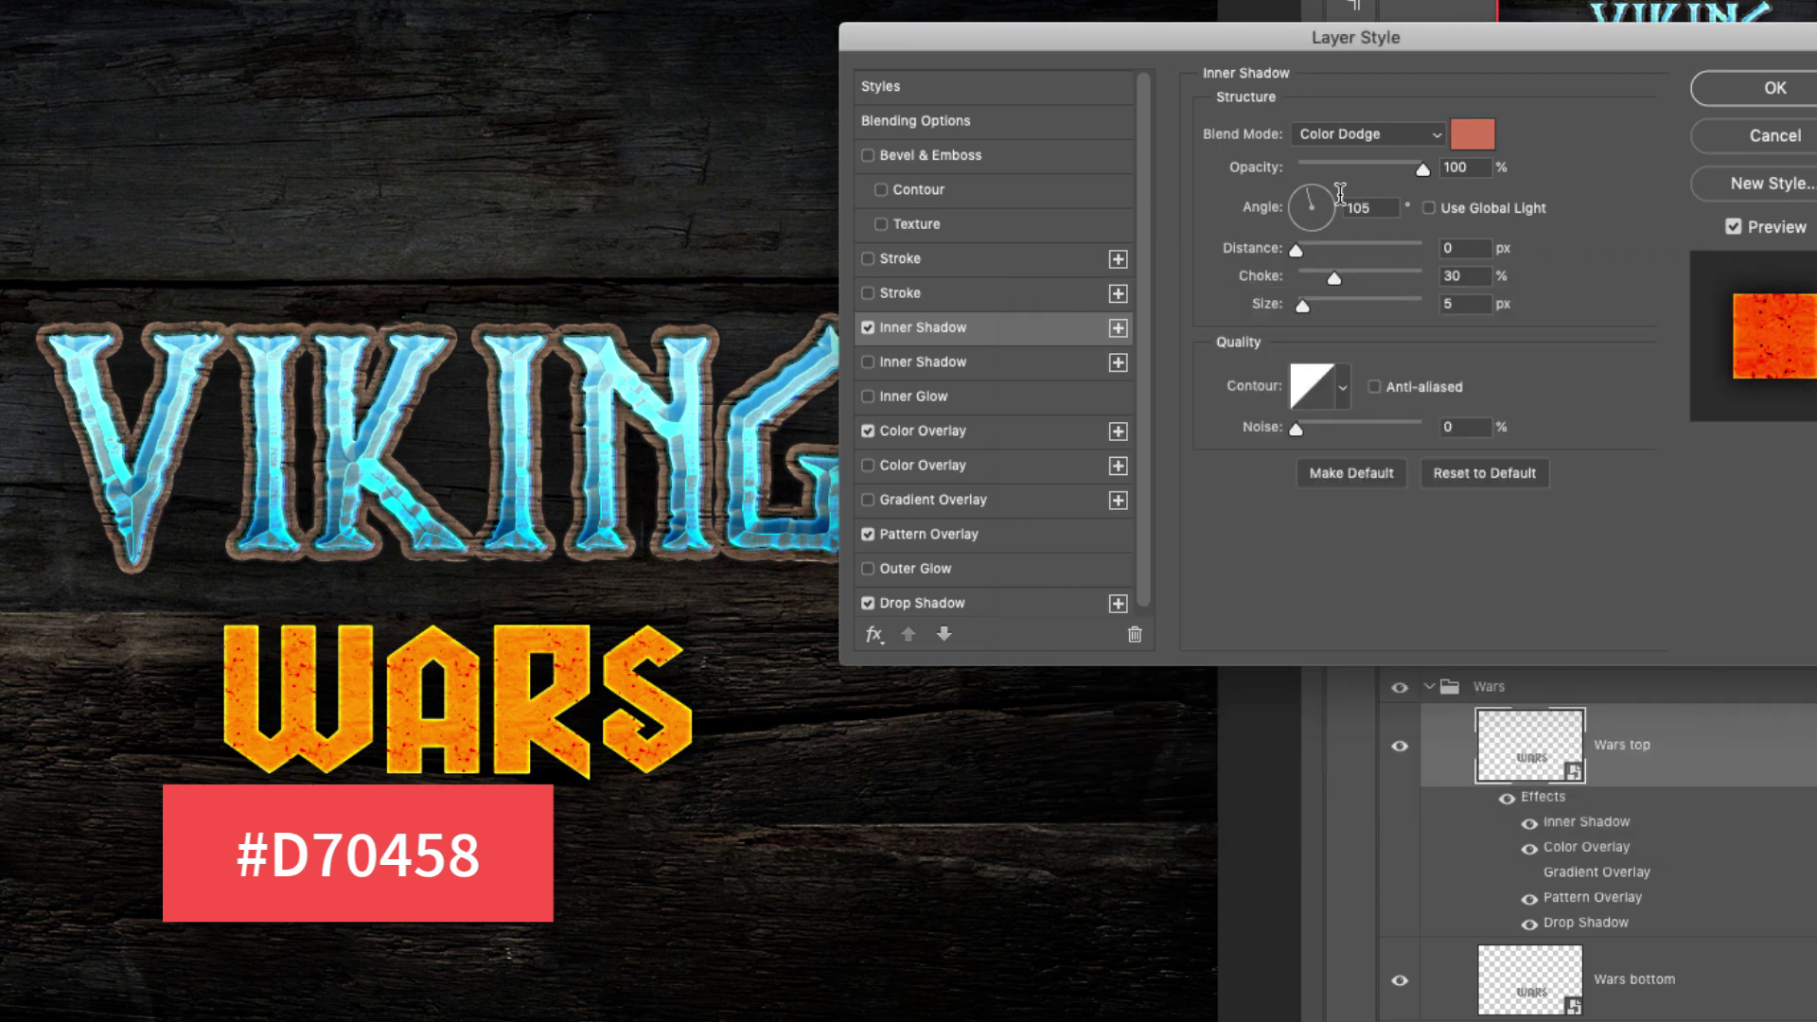
# Try different sizes for the inner shadow and set it to 6 px, keeping the choke at 30%
pyautogui.click(1282, 276)
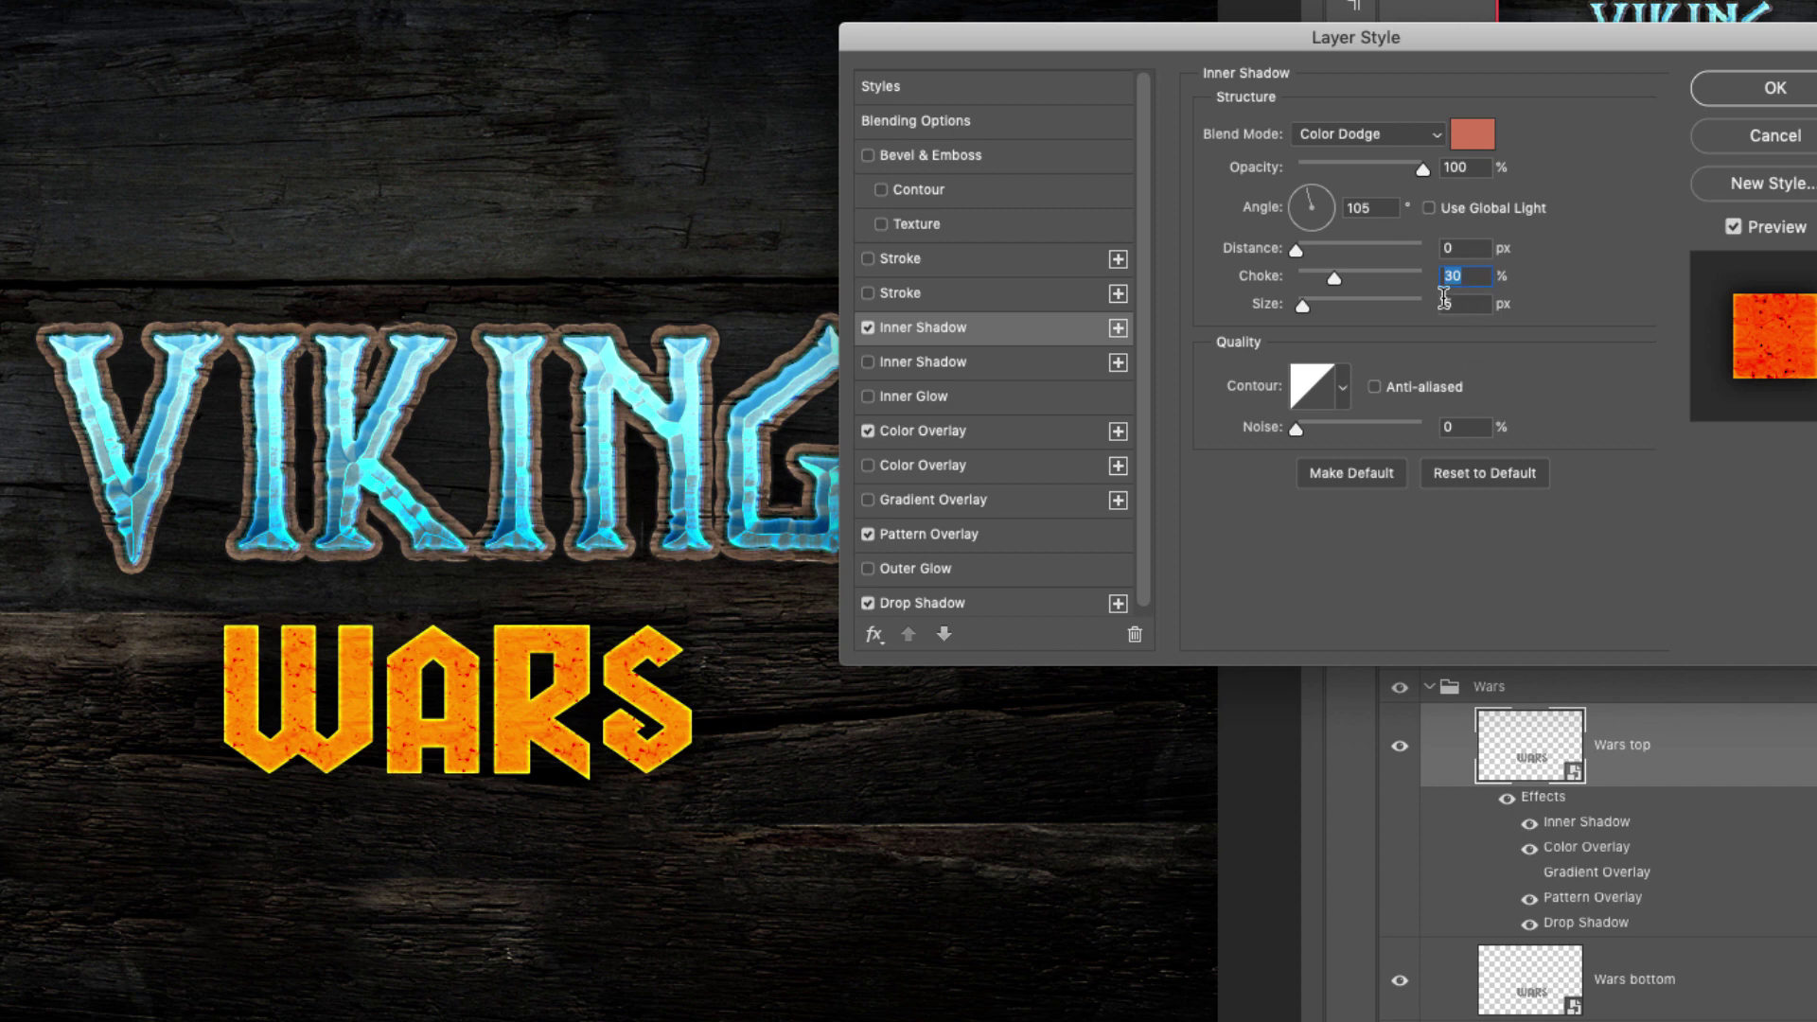
pyautogui.doubleClick(1480, 304)
pyautogui.write('4')
pyautogui.moveTo(1488, 305); pyautogui.dragTo(1310, 309)
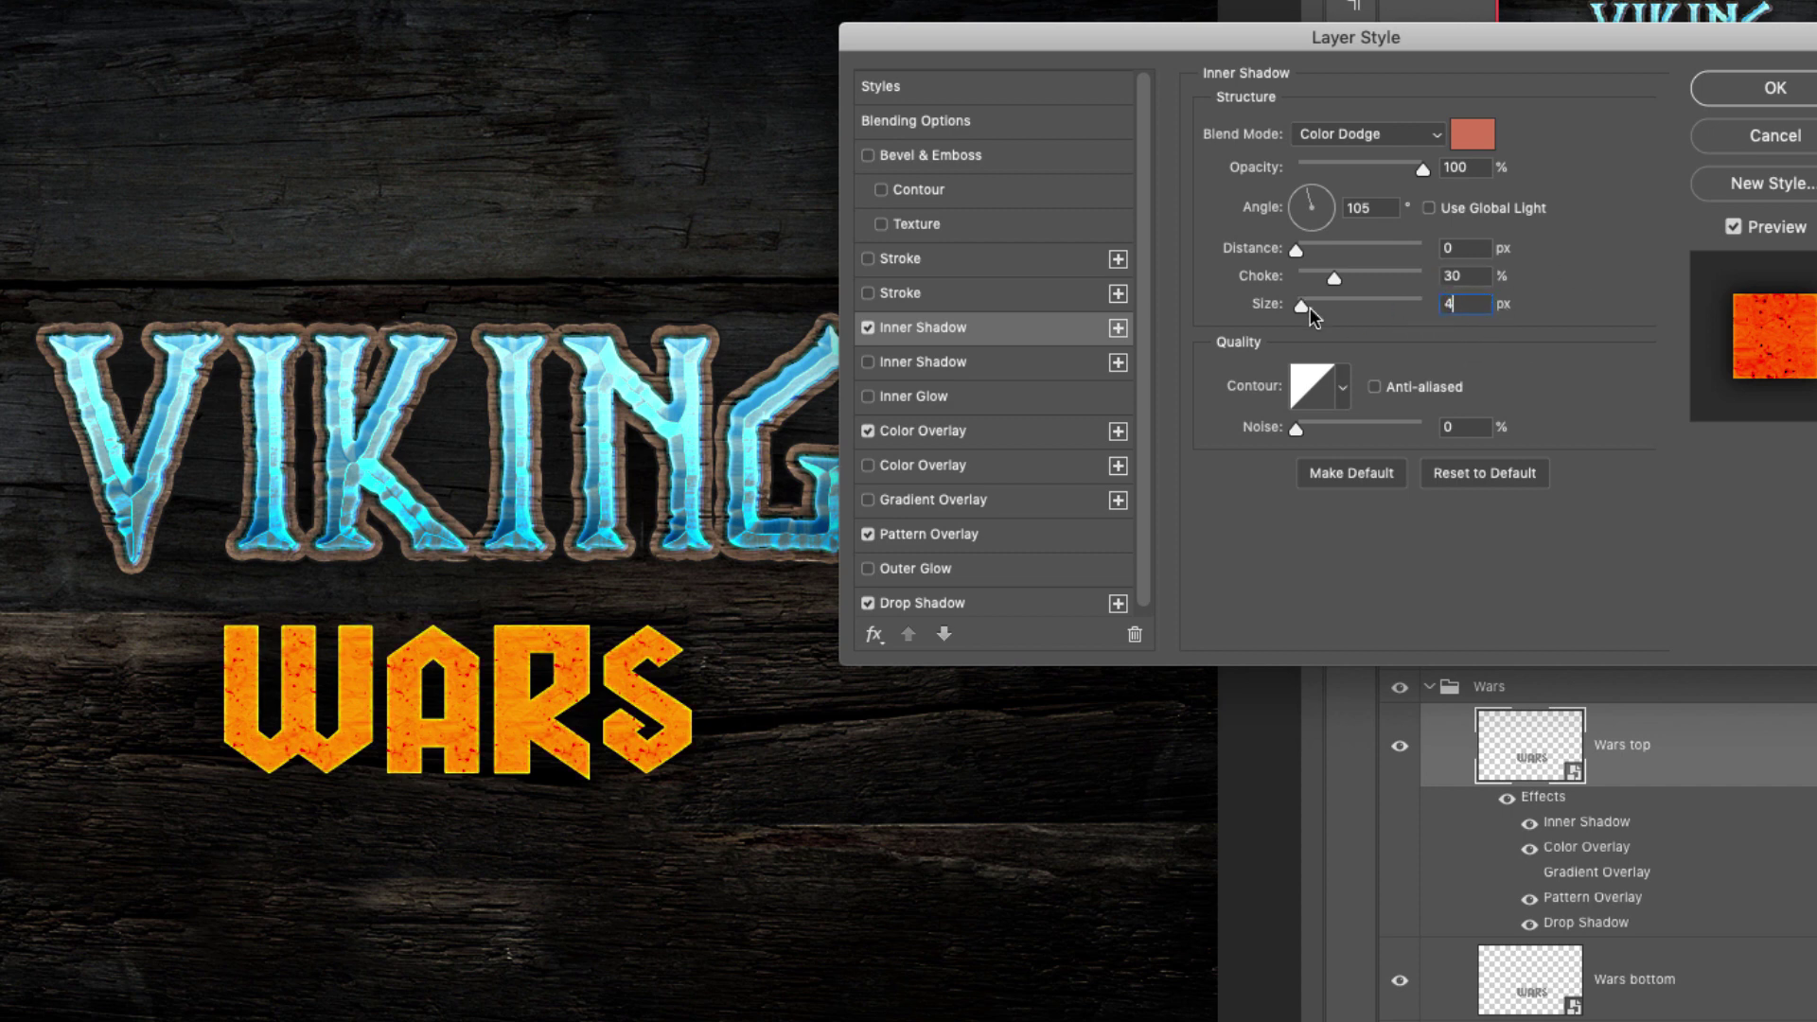
pyautogui.moveTo(1486, 304); pyautogui.dragTo(1381, 315)
pyautogui.write('8')
pyautogui.doubleClick(1465, 305)
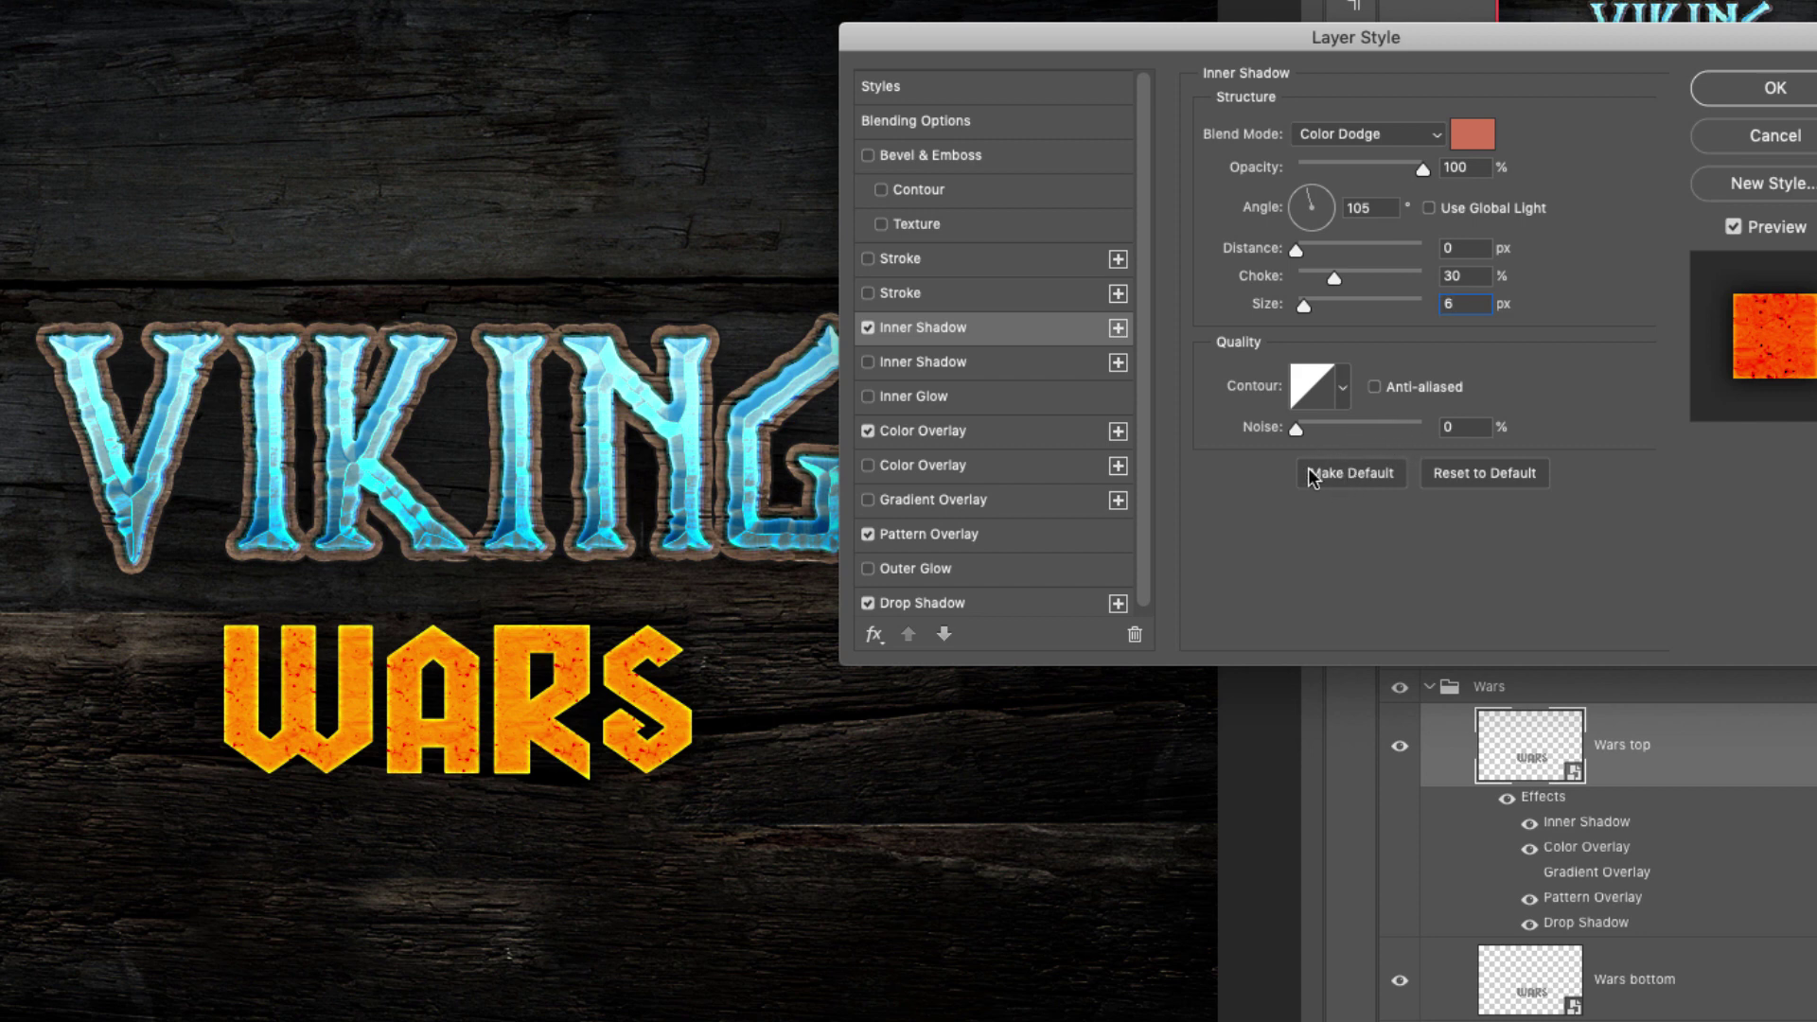
# Enable Bevel & Emboss on Wars top and set the bevel size to 10 px
pyautogui.click(867, 155)
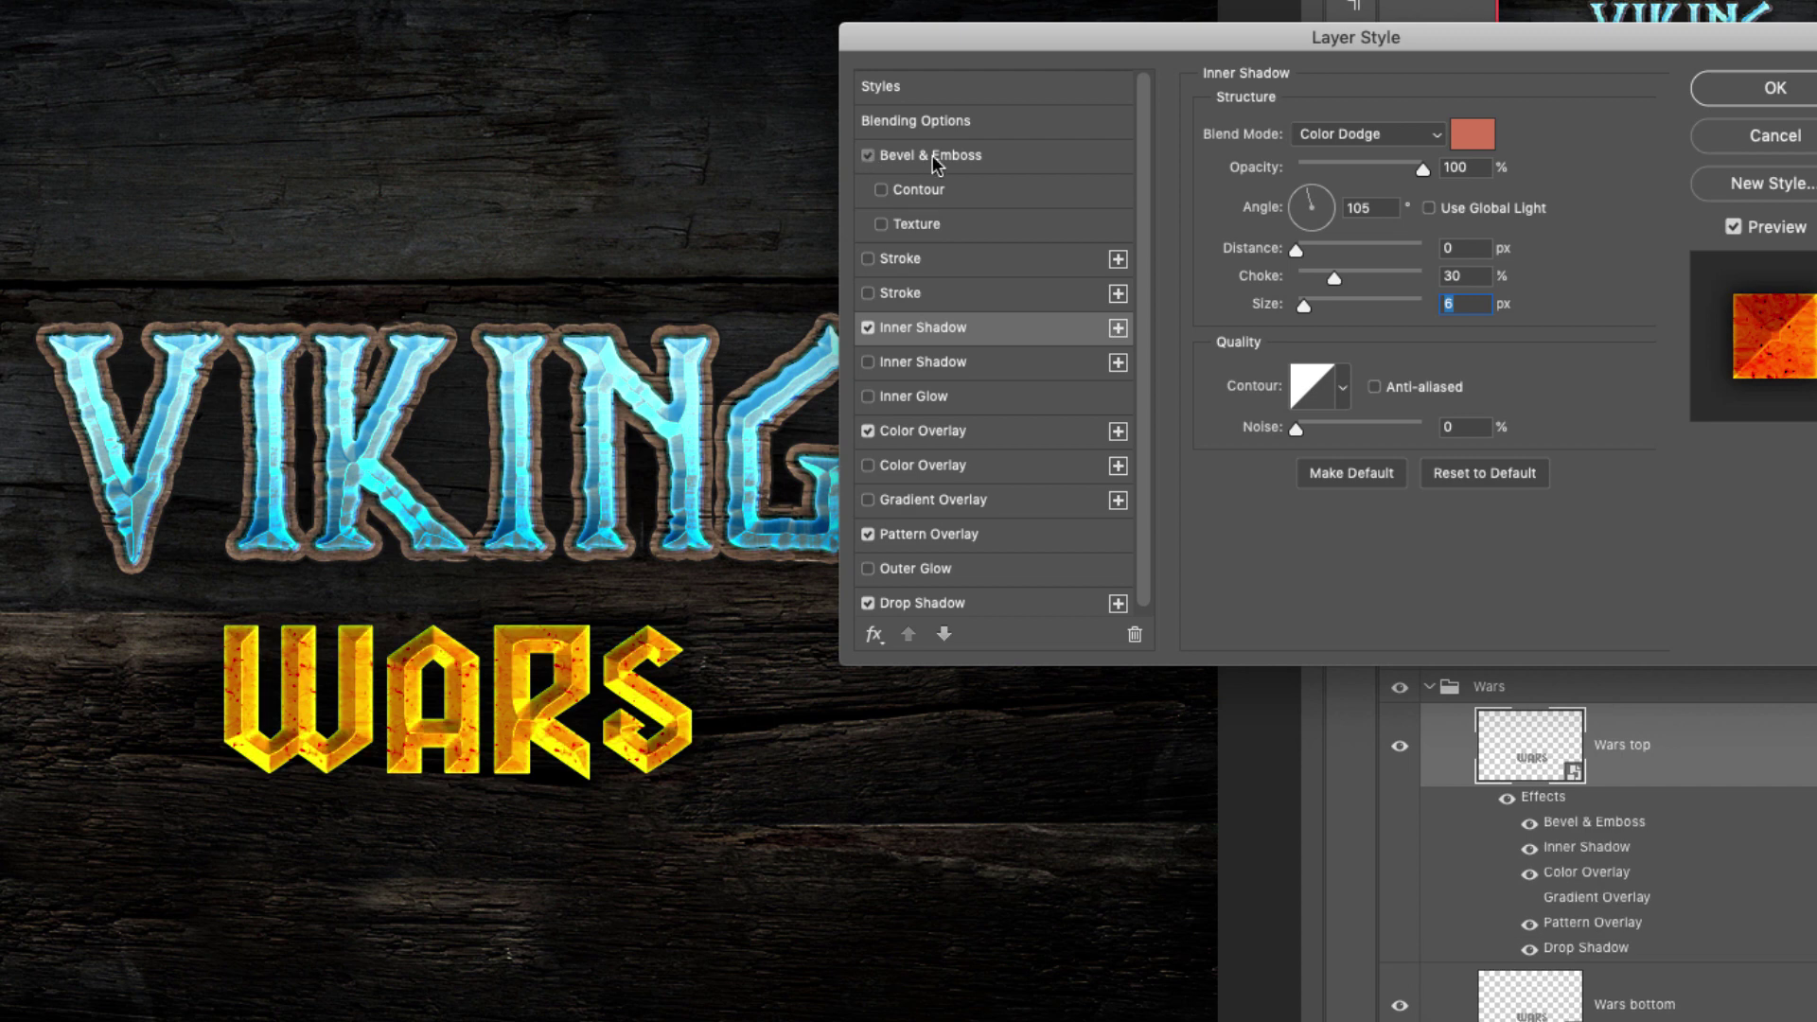
pyautogui.click(910, 166)
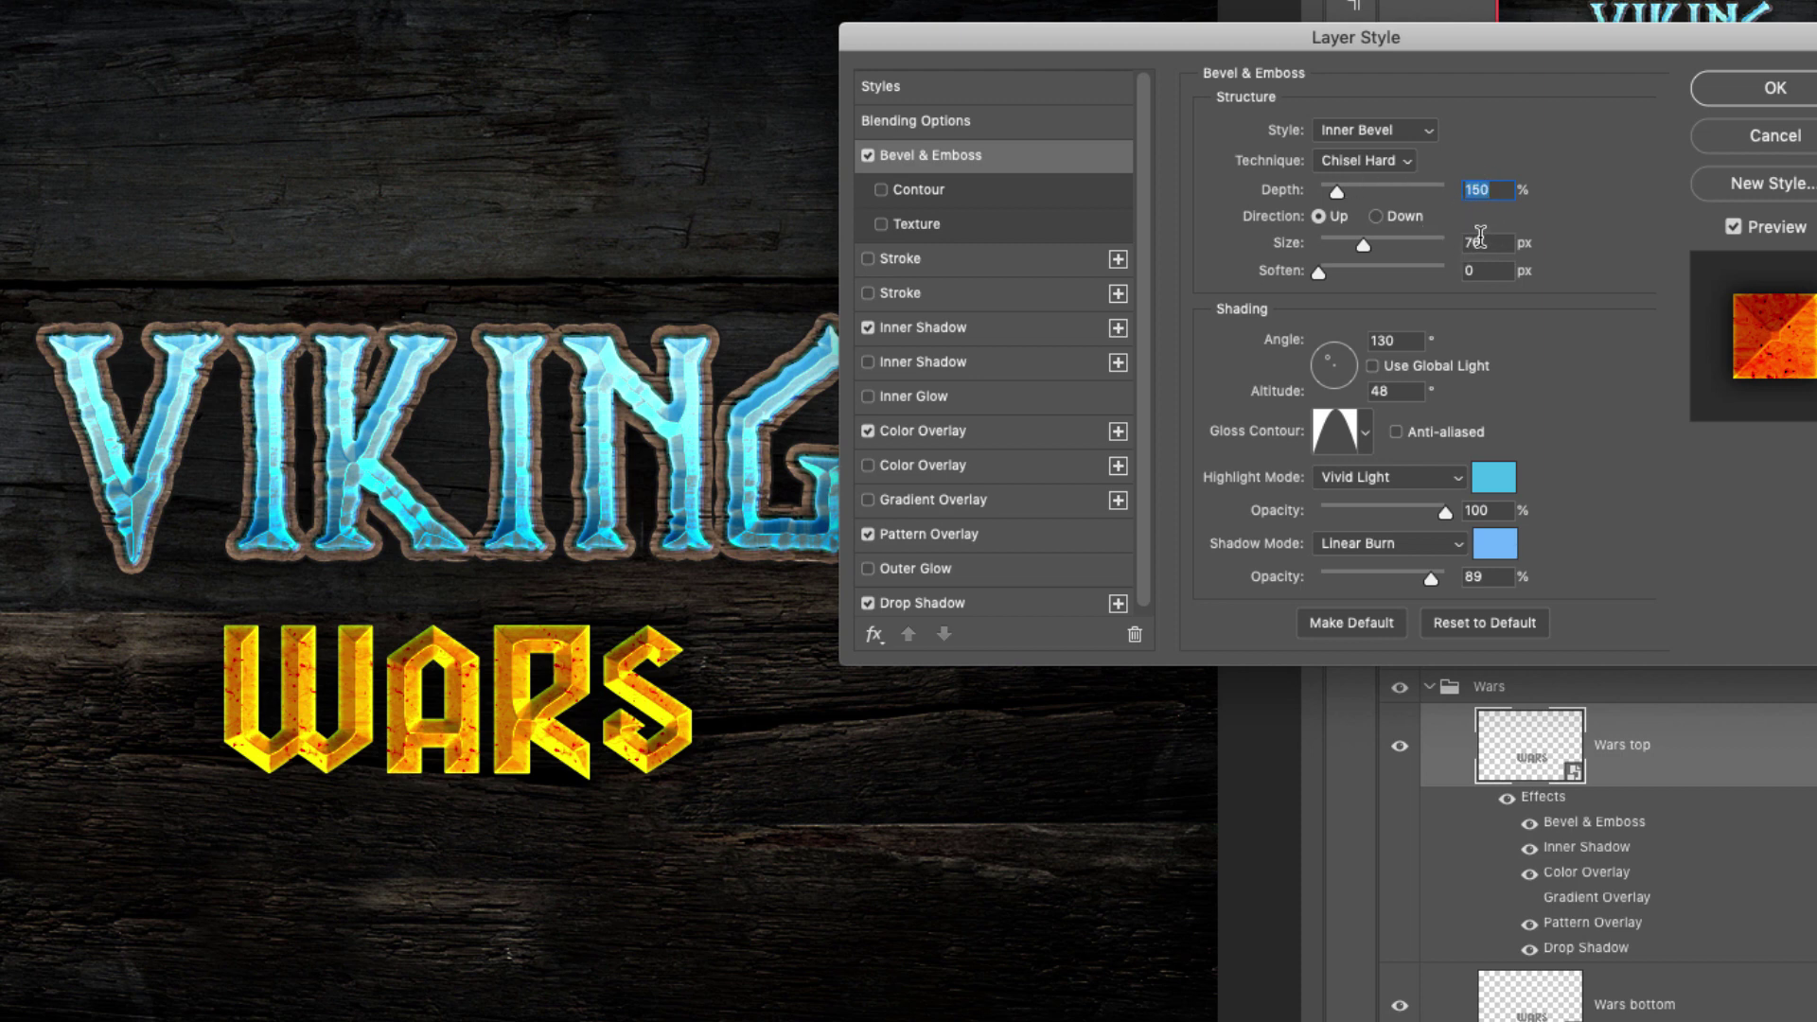
pyautogui.press('Tab')
pyautogui.write('10')
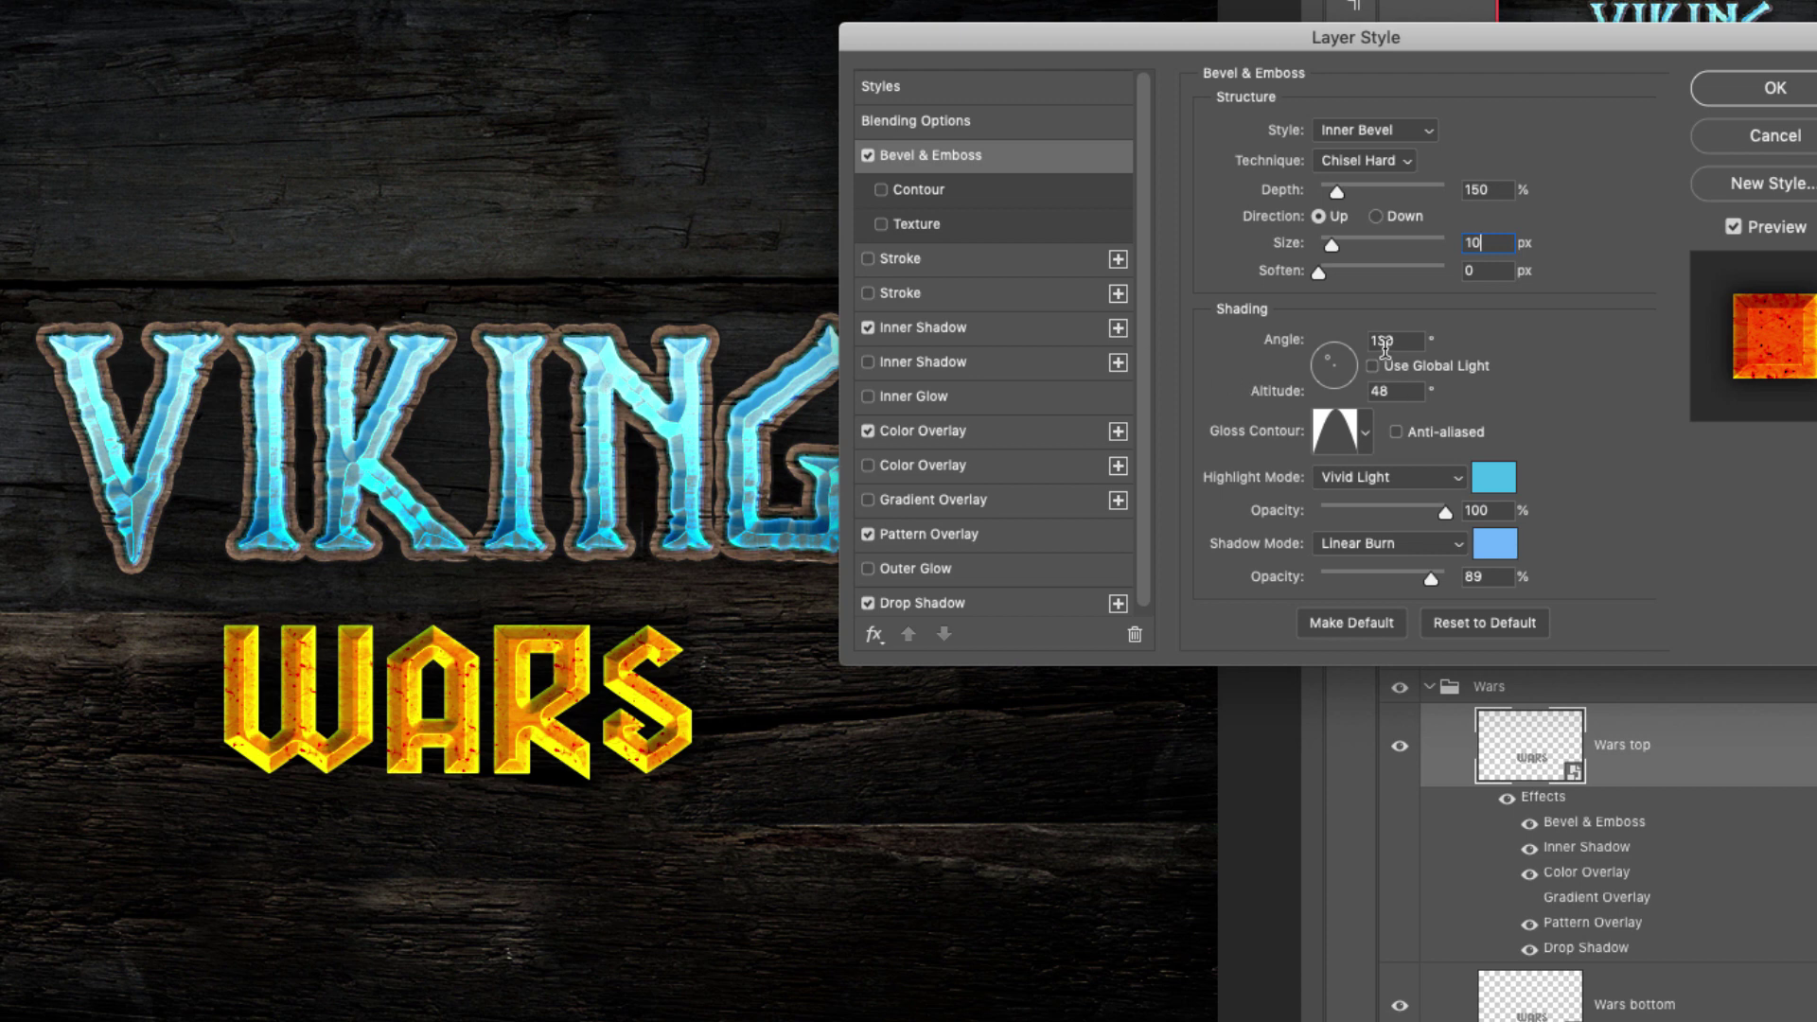
# Set the bevel shading to a 149° angle and 42° altitude with the linear gloss contour
pyautogui.click(1300, 335)
pyautogui.write('149')
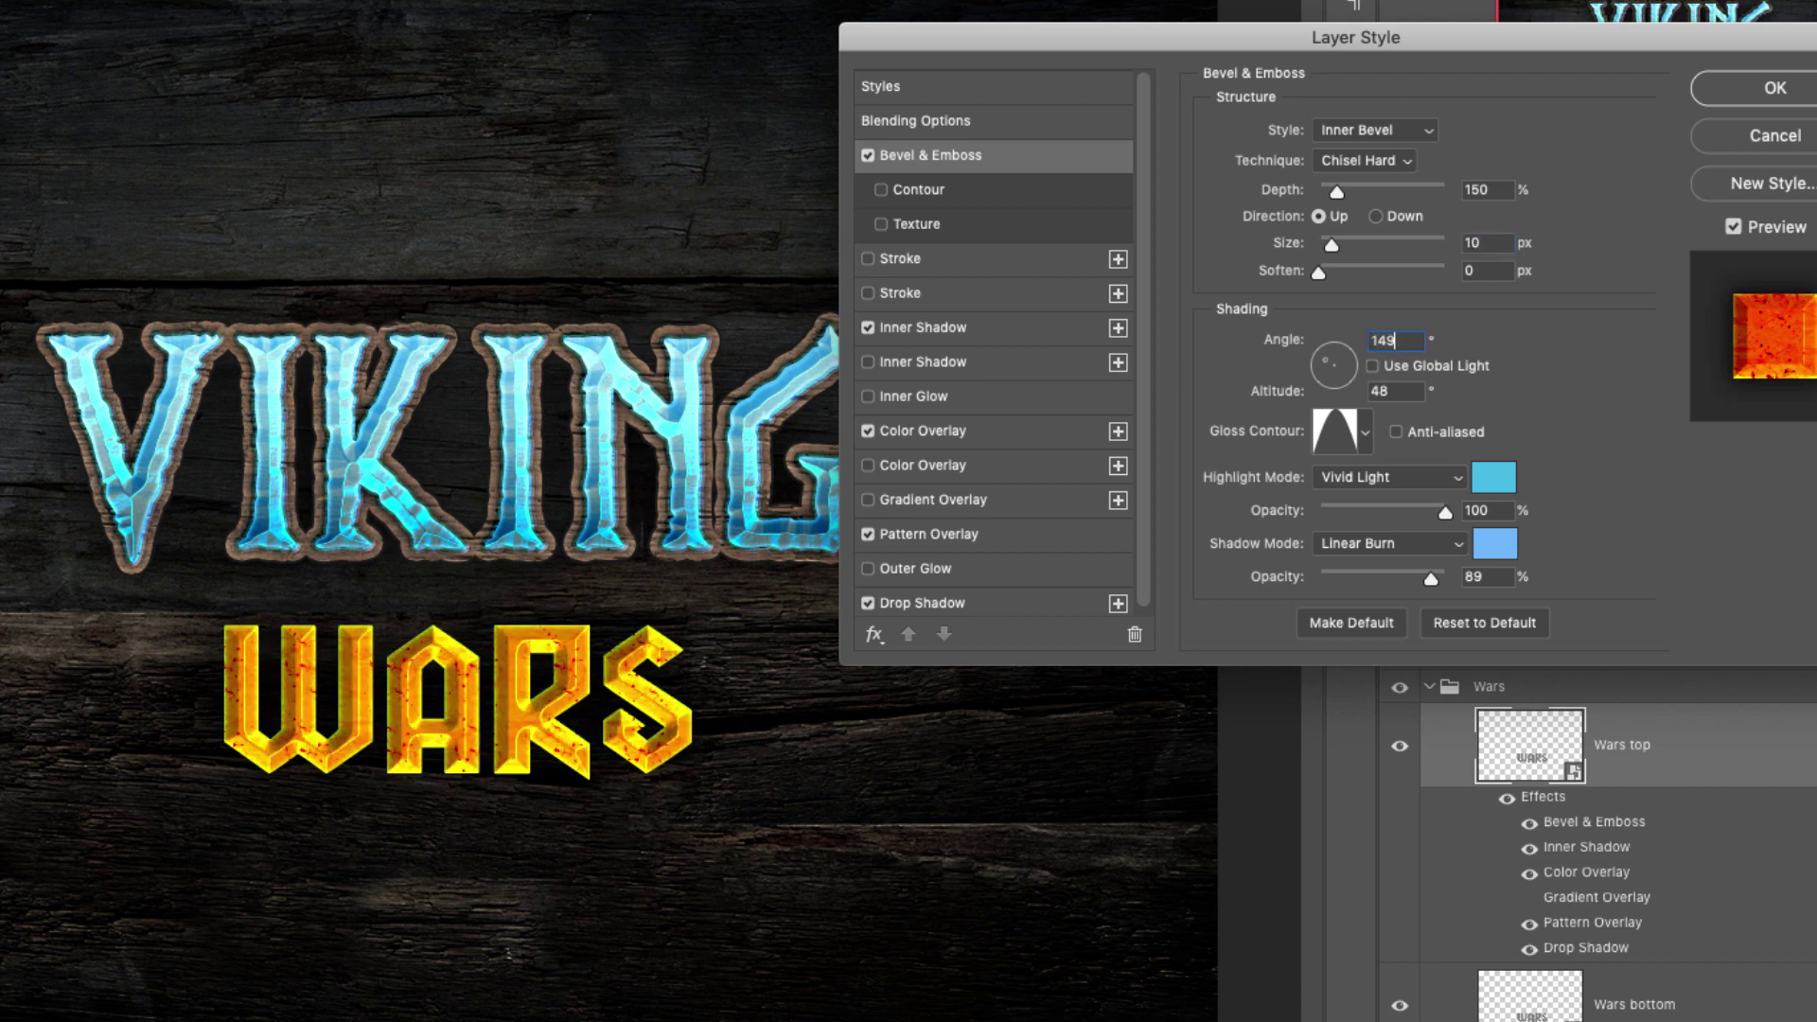
pyautogui.press('Tab')
pyautogui.write('42')
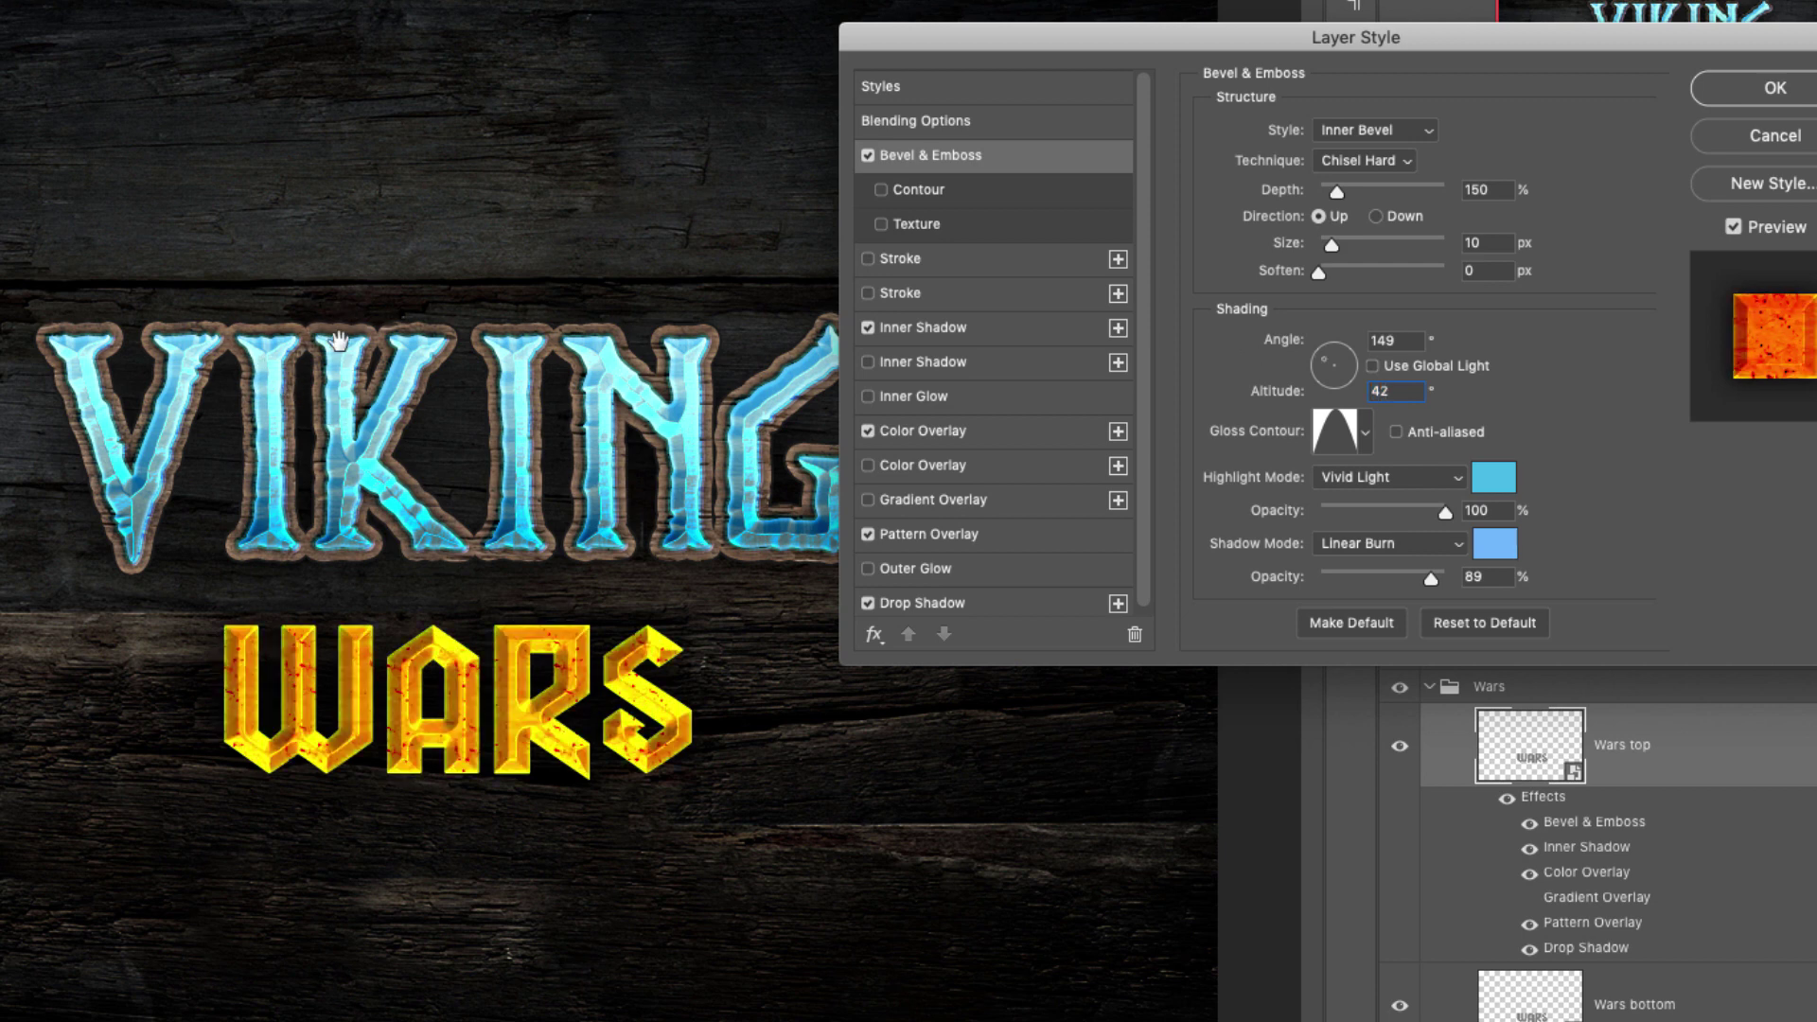
pyautogui.click(1366, 433)
pyautogui.click(1204, 490)
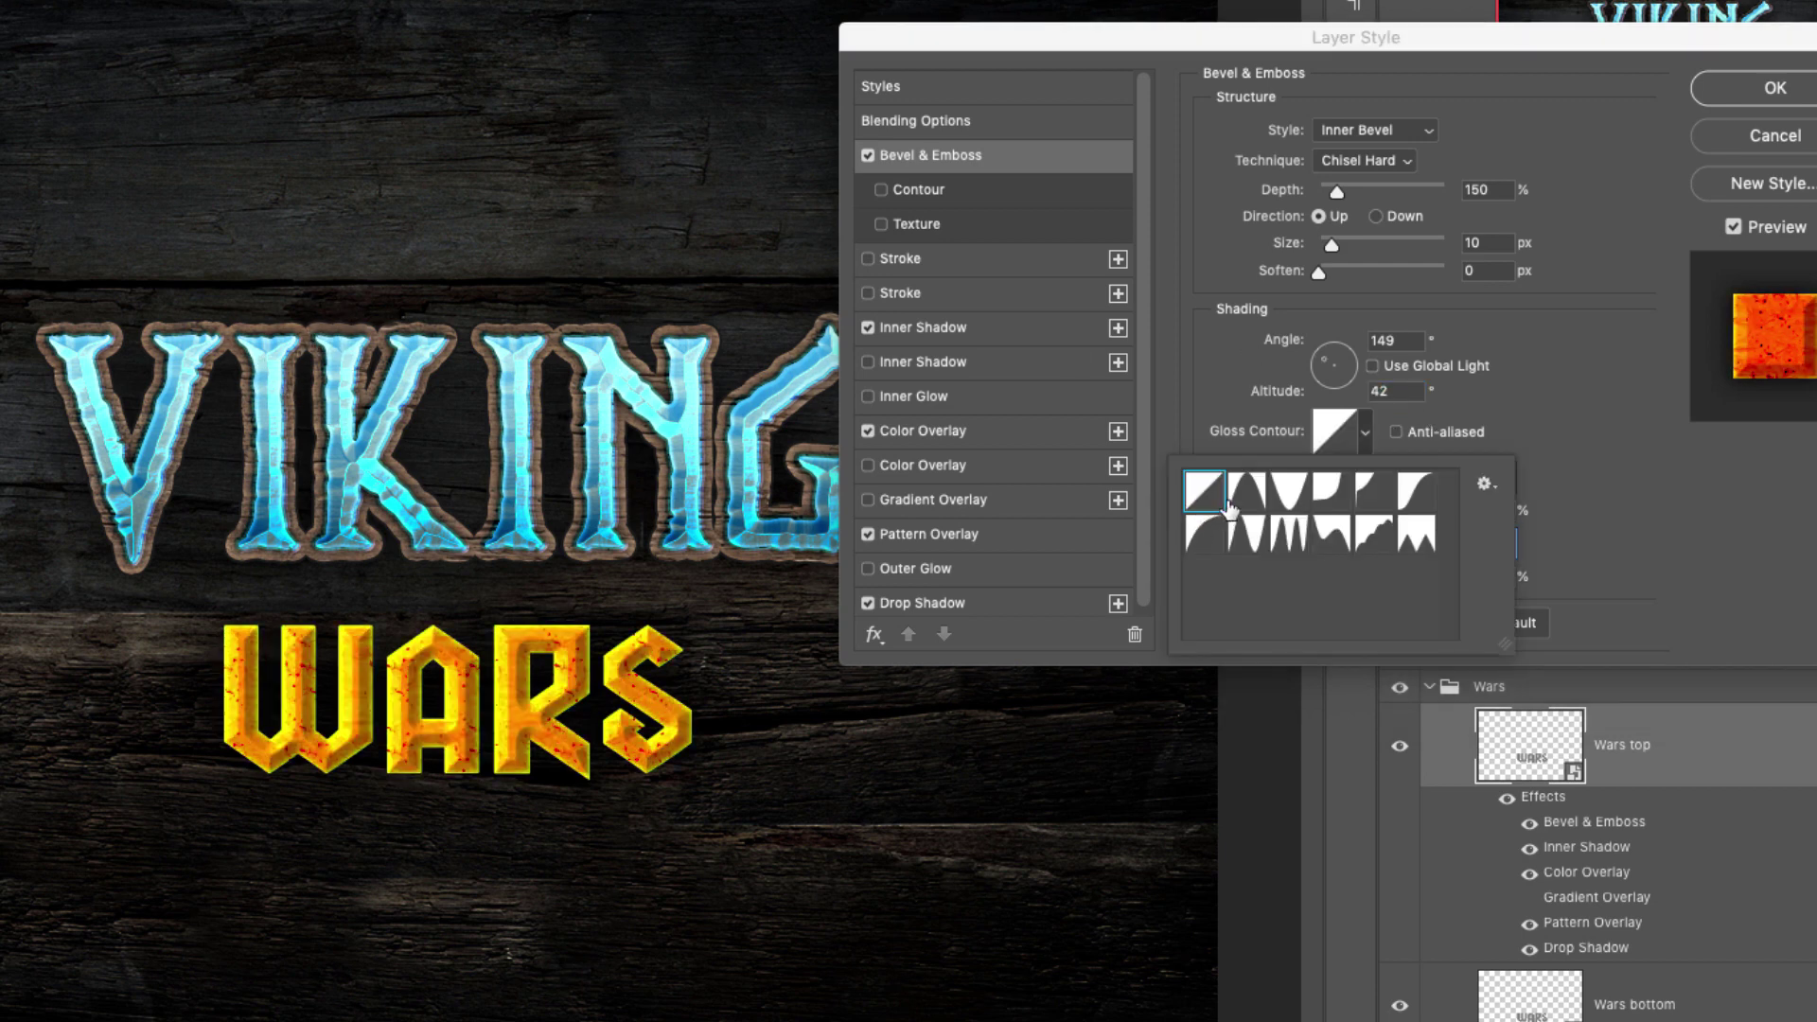
pyautogui.click(1552, 379)
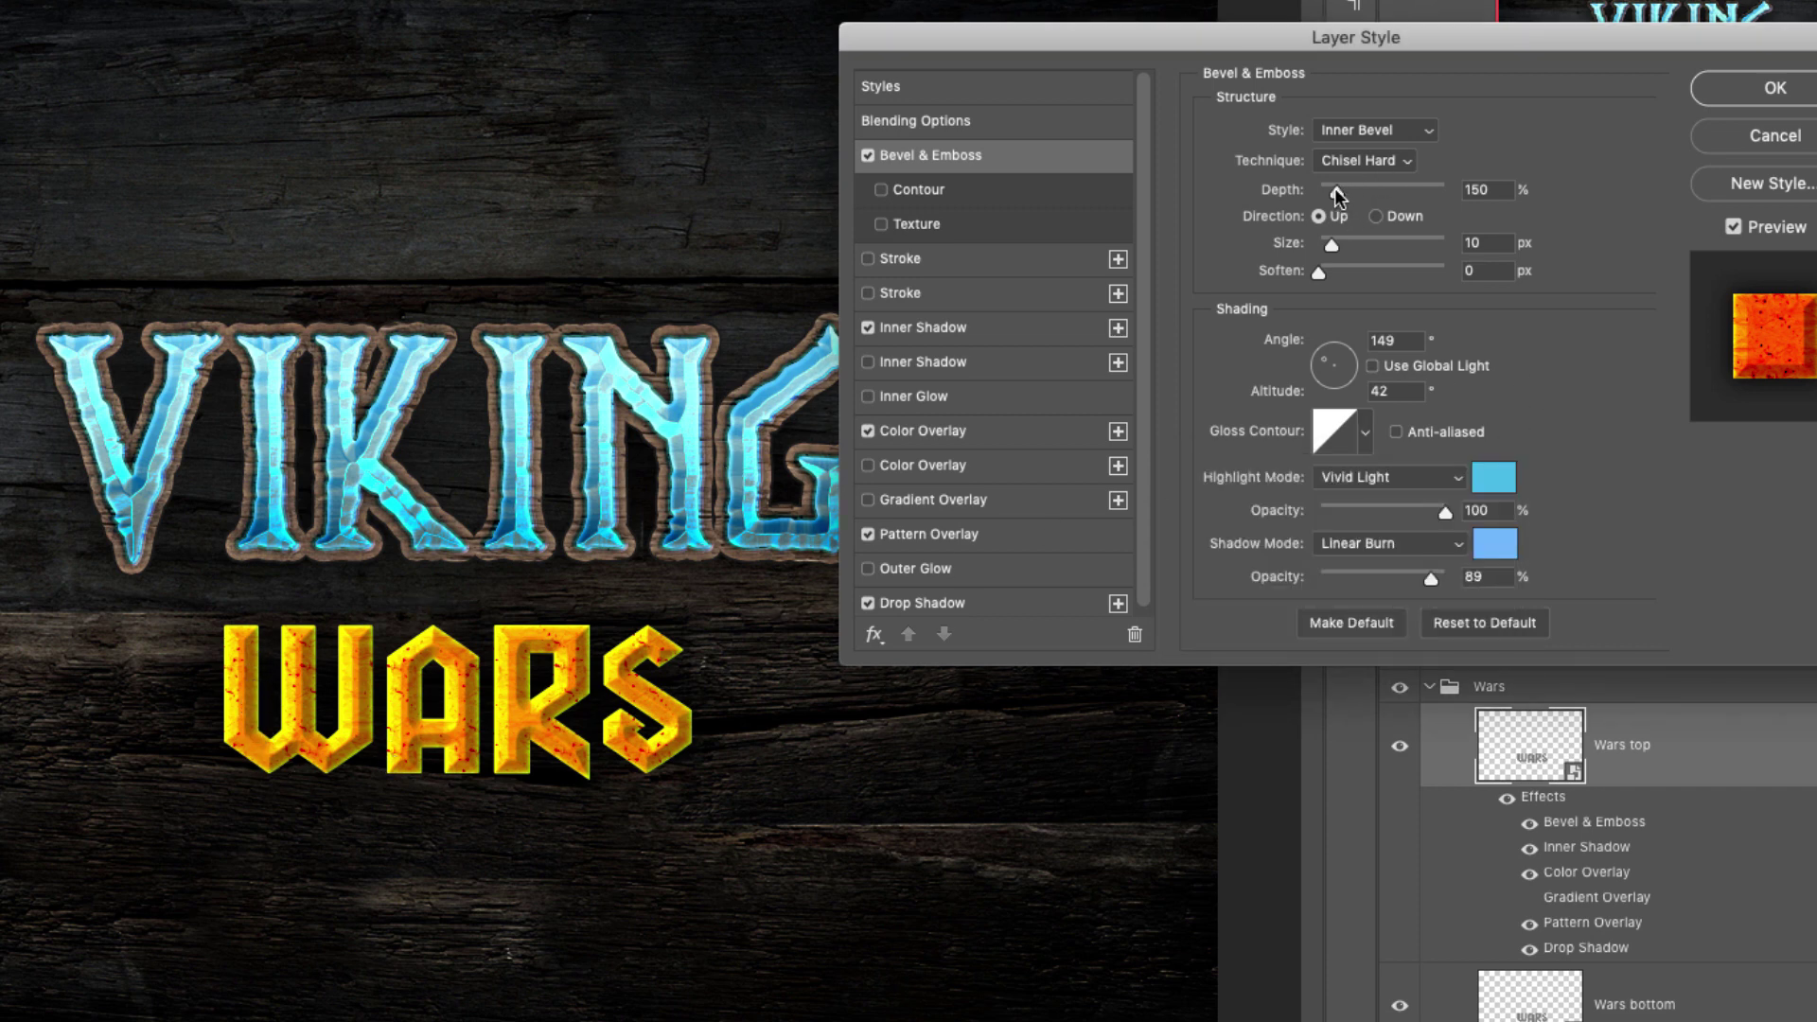
# Try a stronger bevel depth on Wars top, set it to 150%, and set the bevel size to 15 px
pyautogui.moveTo(1334, 187); pyautogui.dragTo(1344, 190)
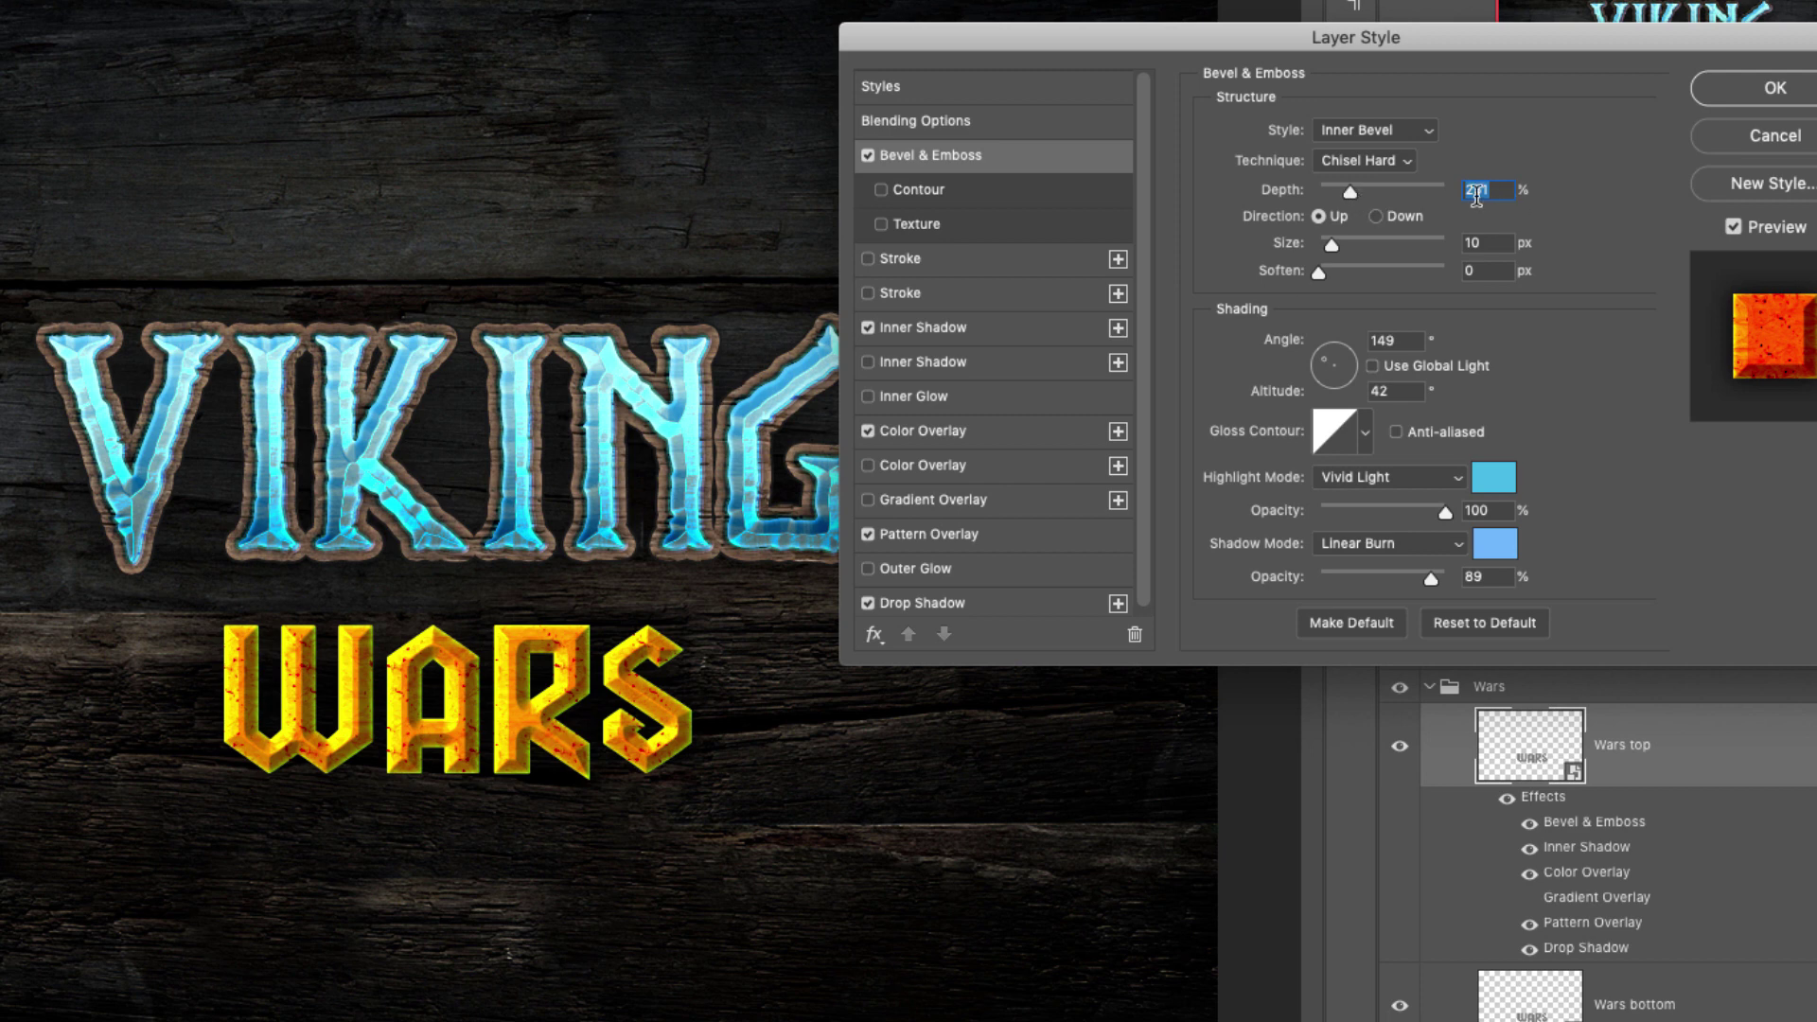
pyautogui.write('150')
pyautogui.press('Tab')
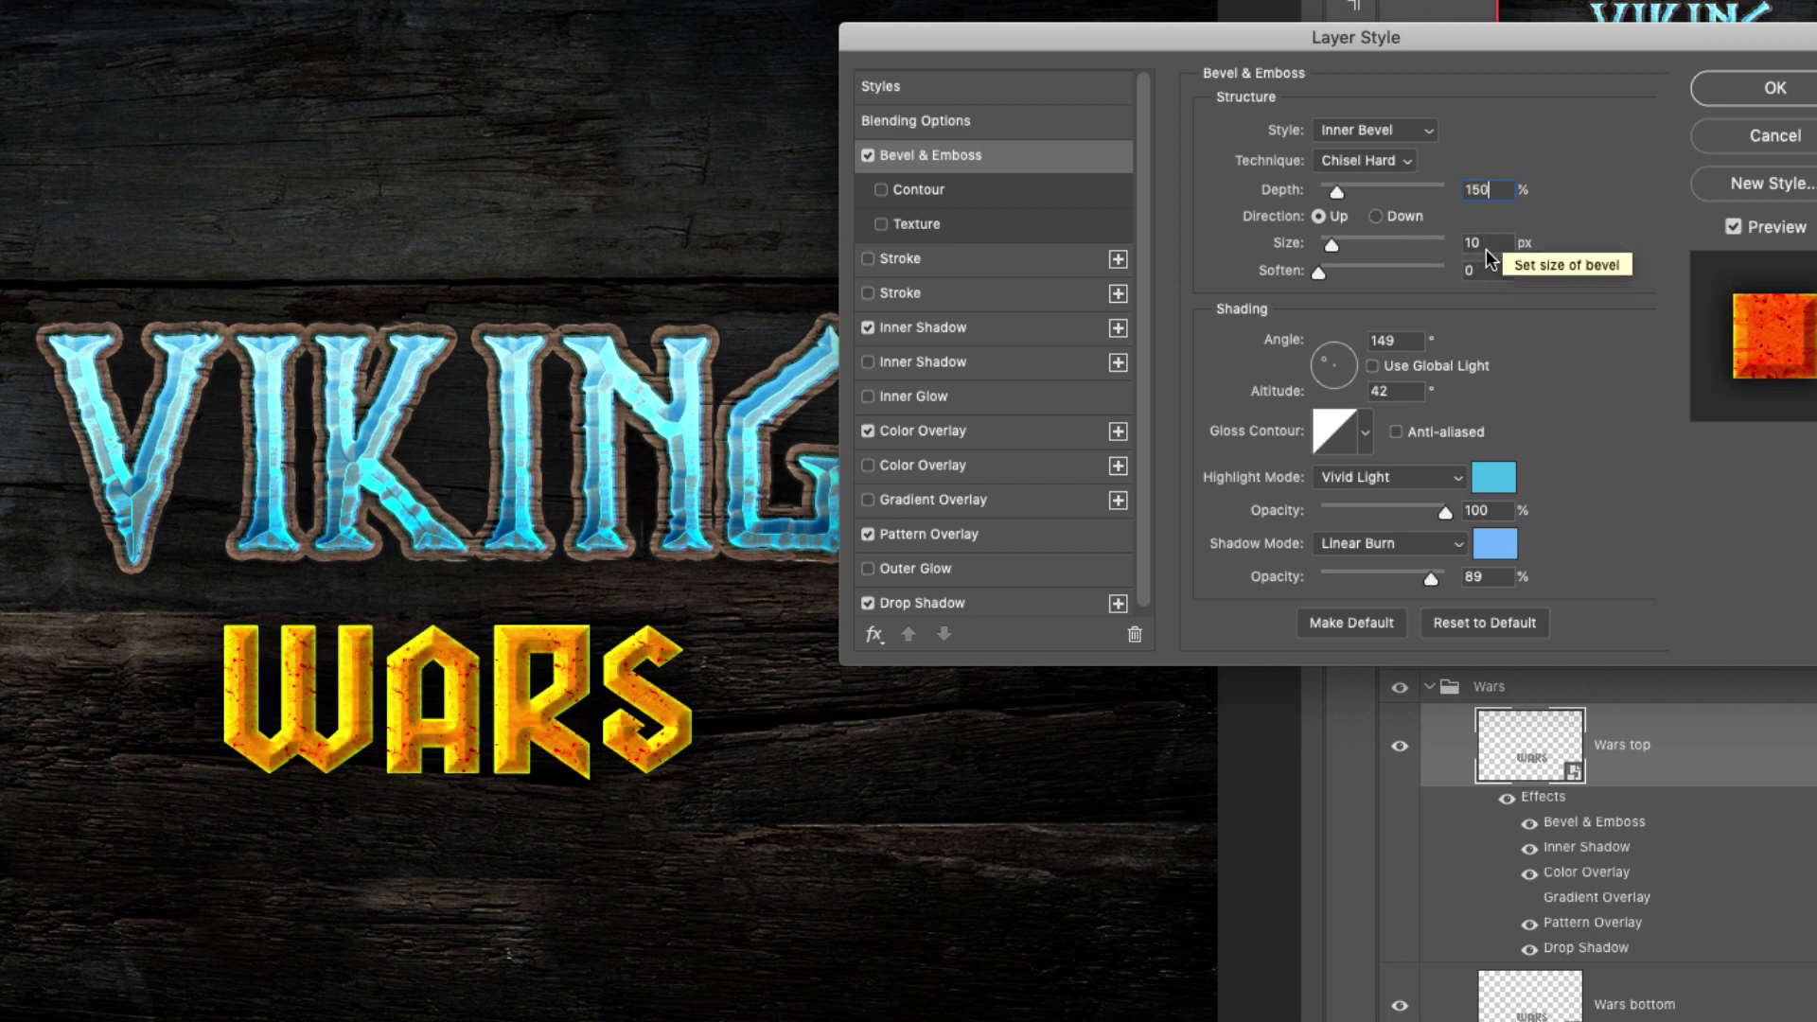
pyautogui.write('15')
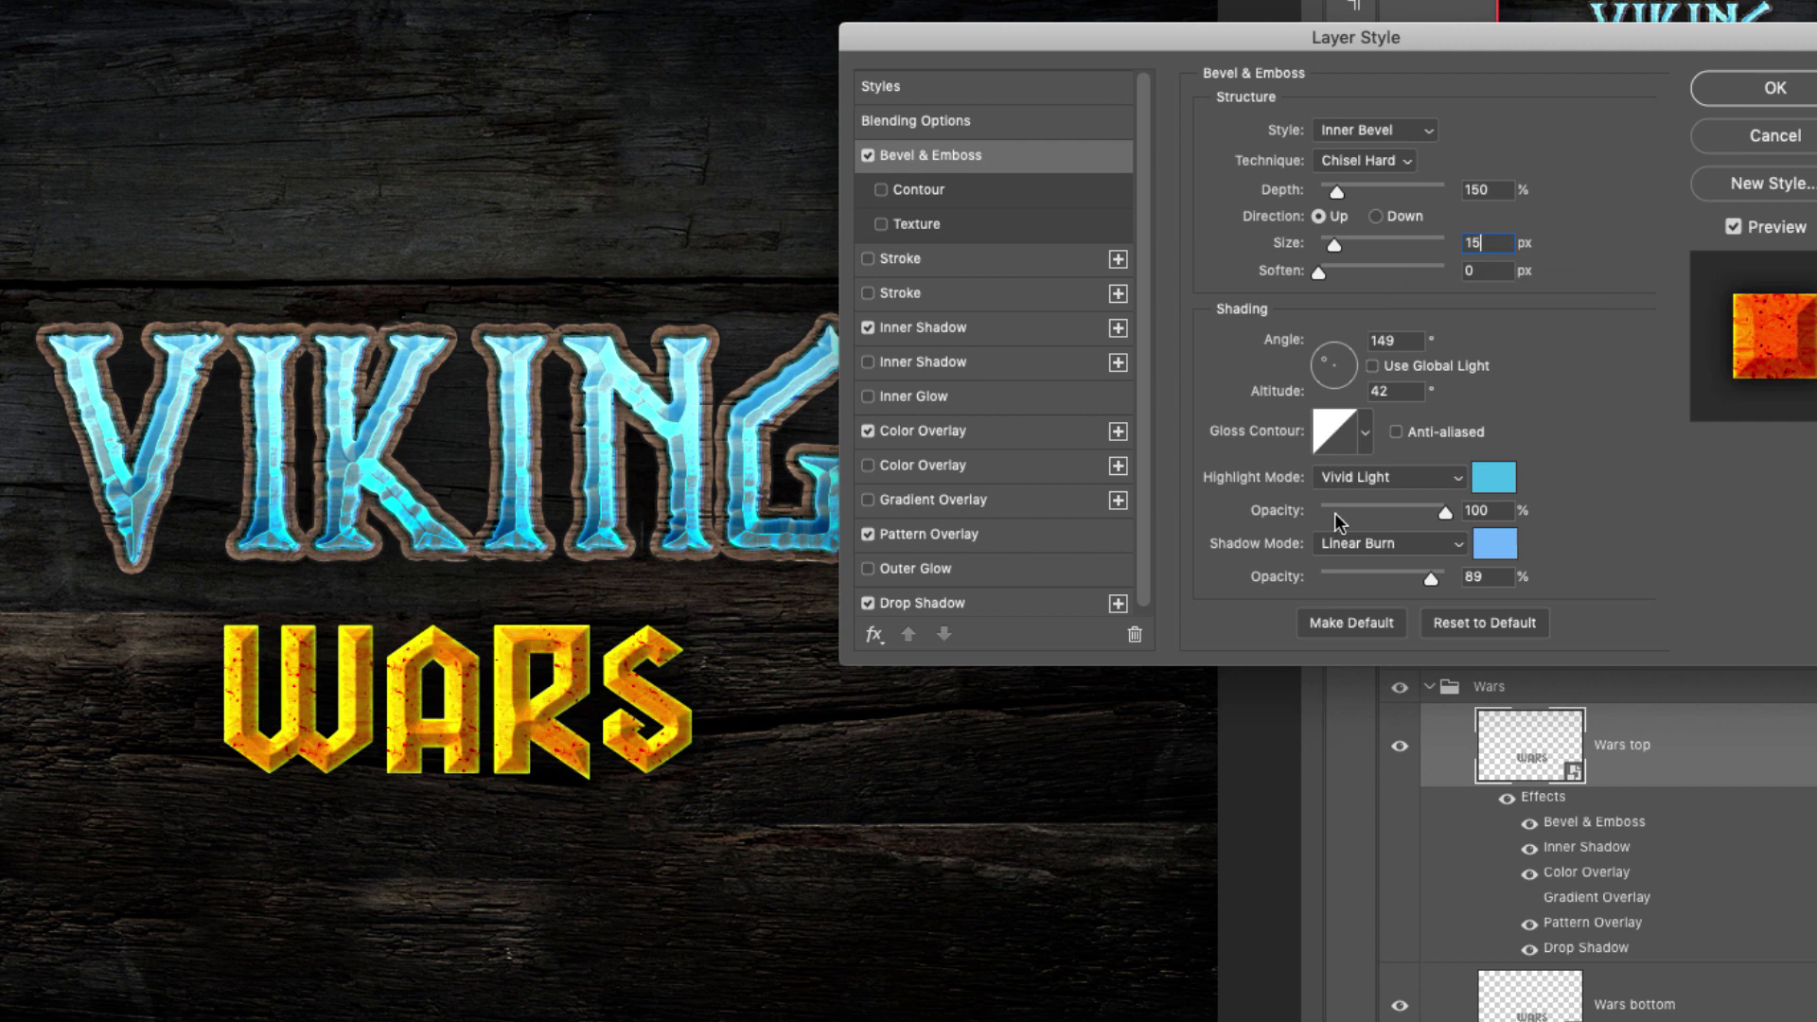
# Set the bevel highlight mode to Color Dodge and its colour to #DBBA49
pyautogui.click(1376, 483)
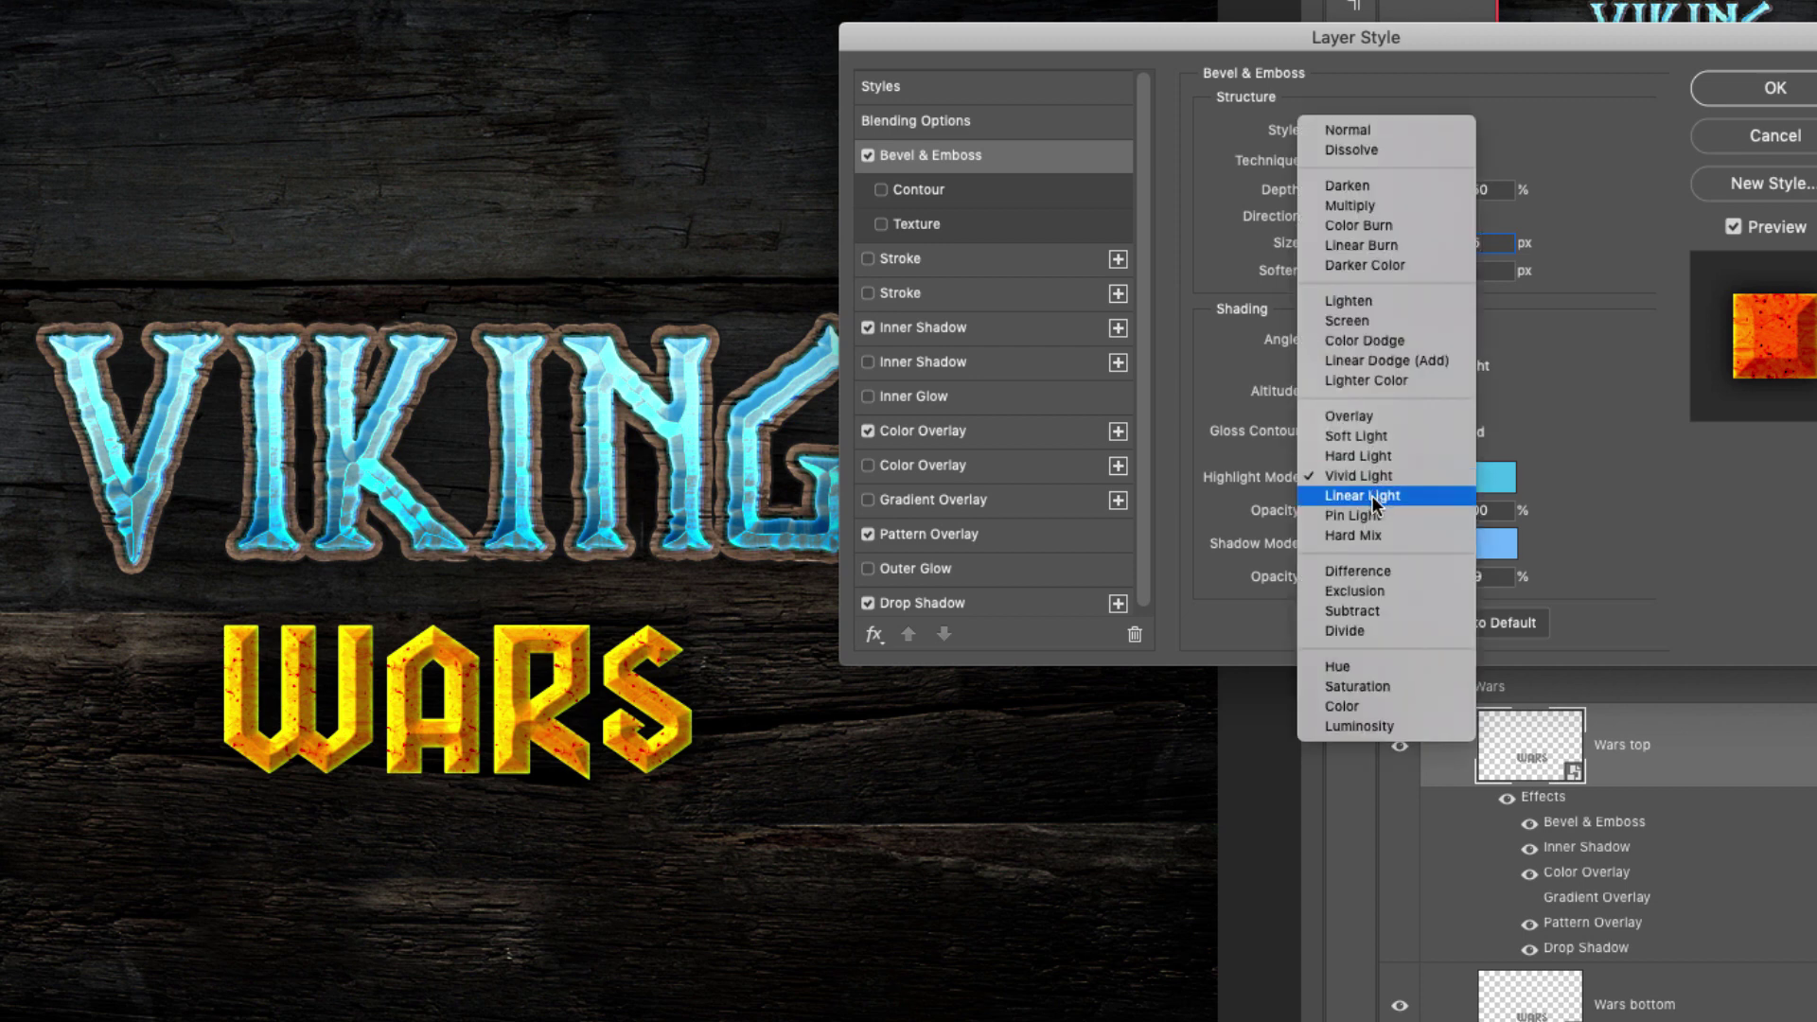
pyautogui.click(1404, 343)
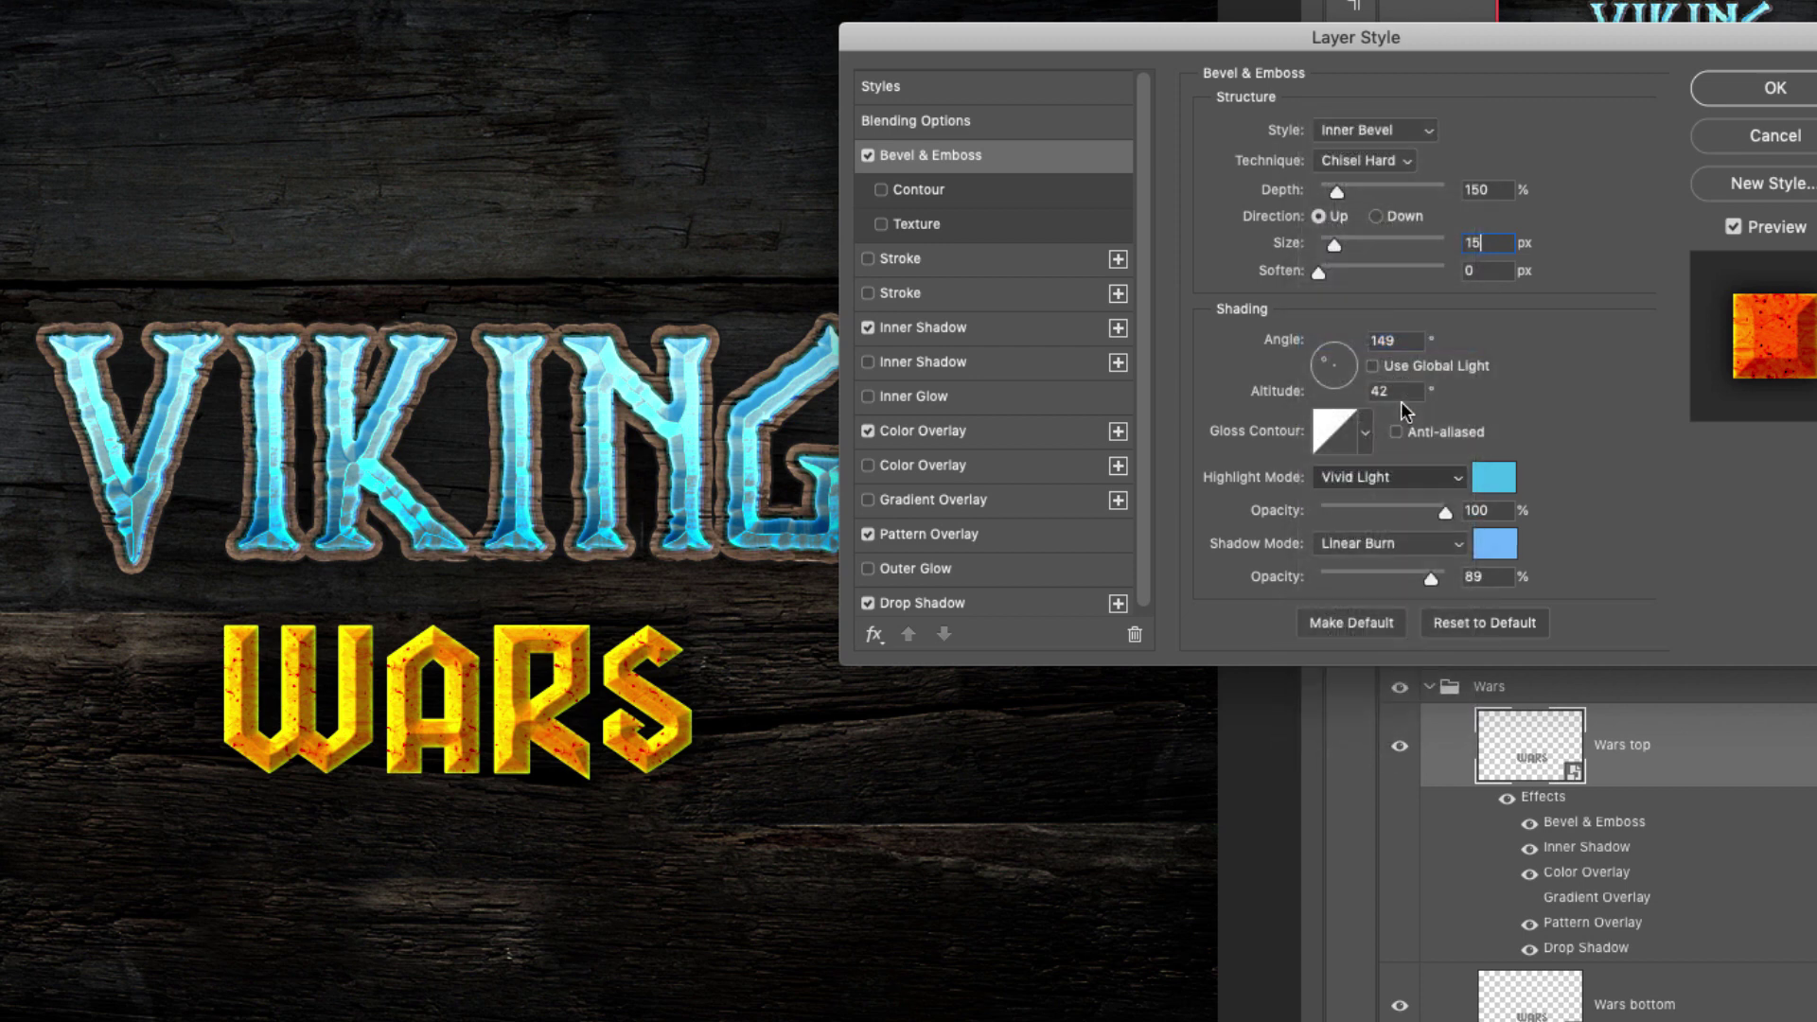
pyautogui.click(1497, 477)
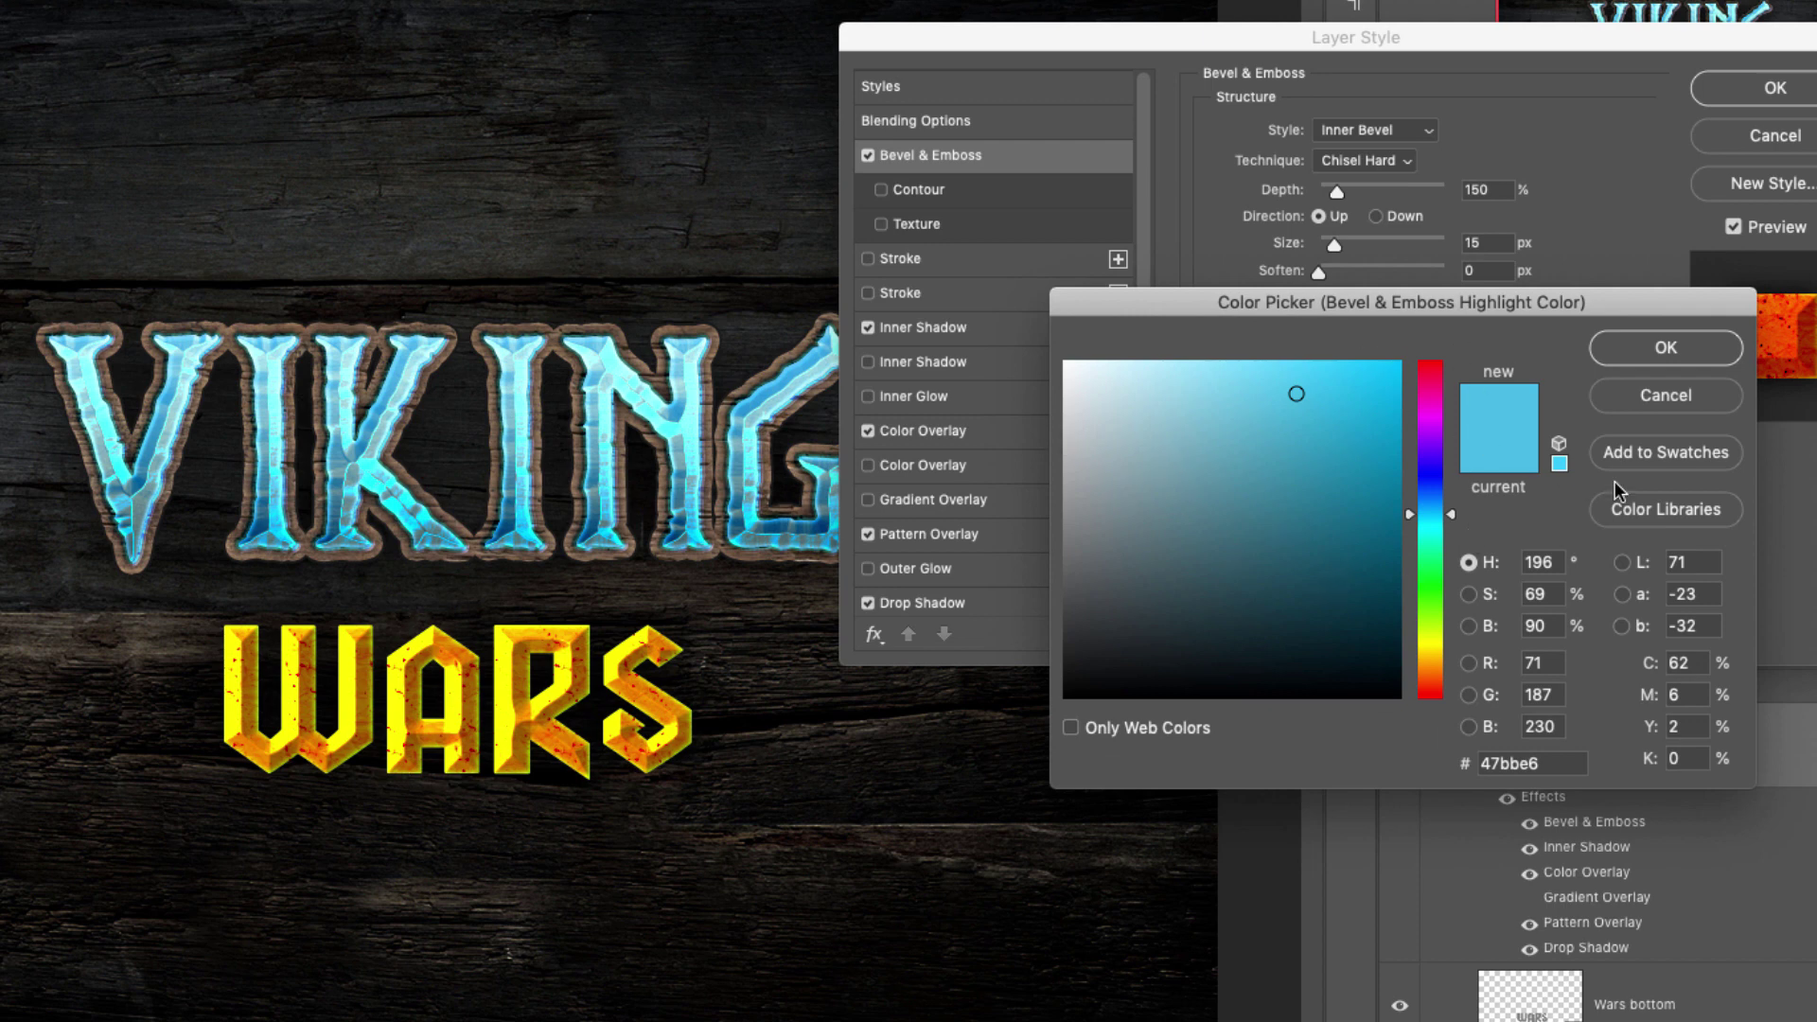
pyautogui.doubleClick(1525, 761)
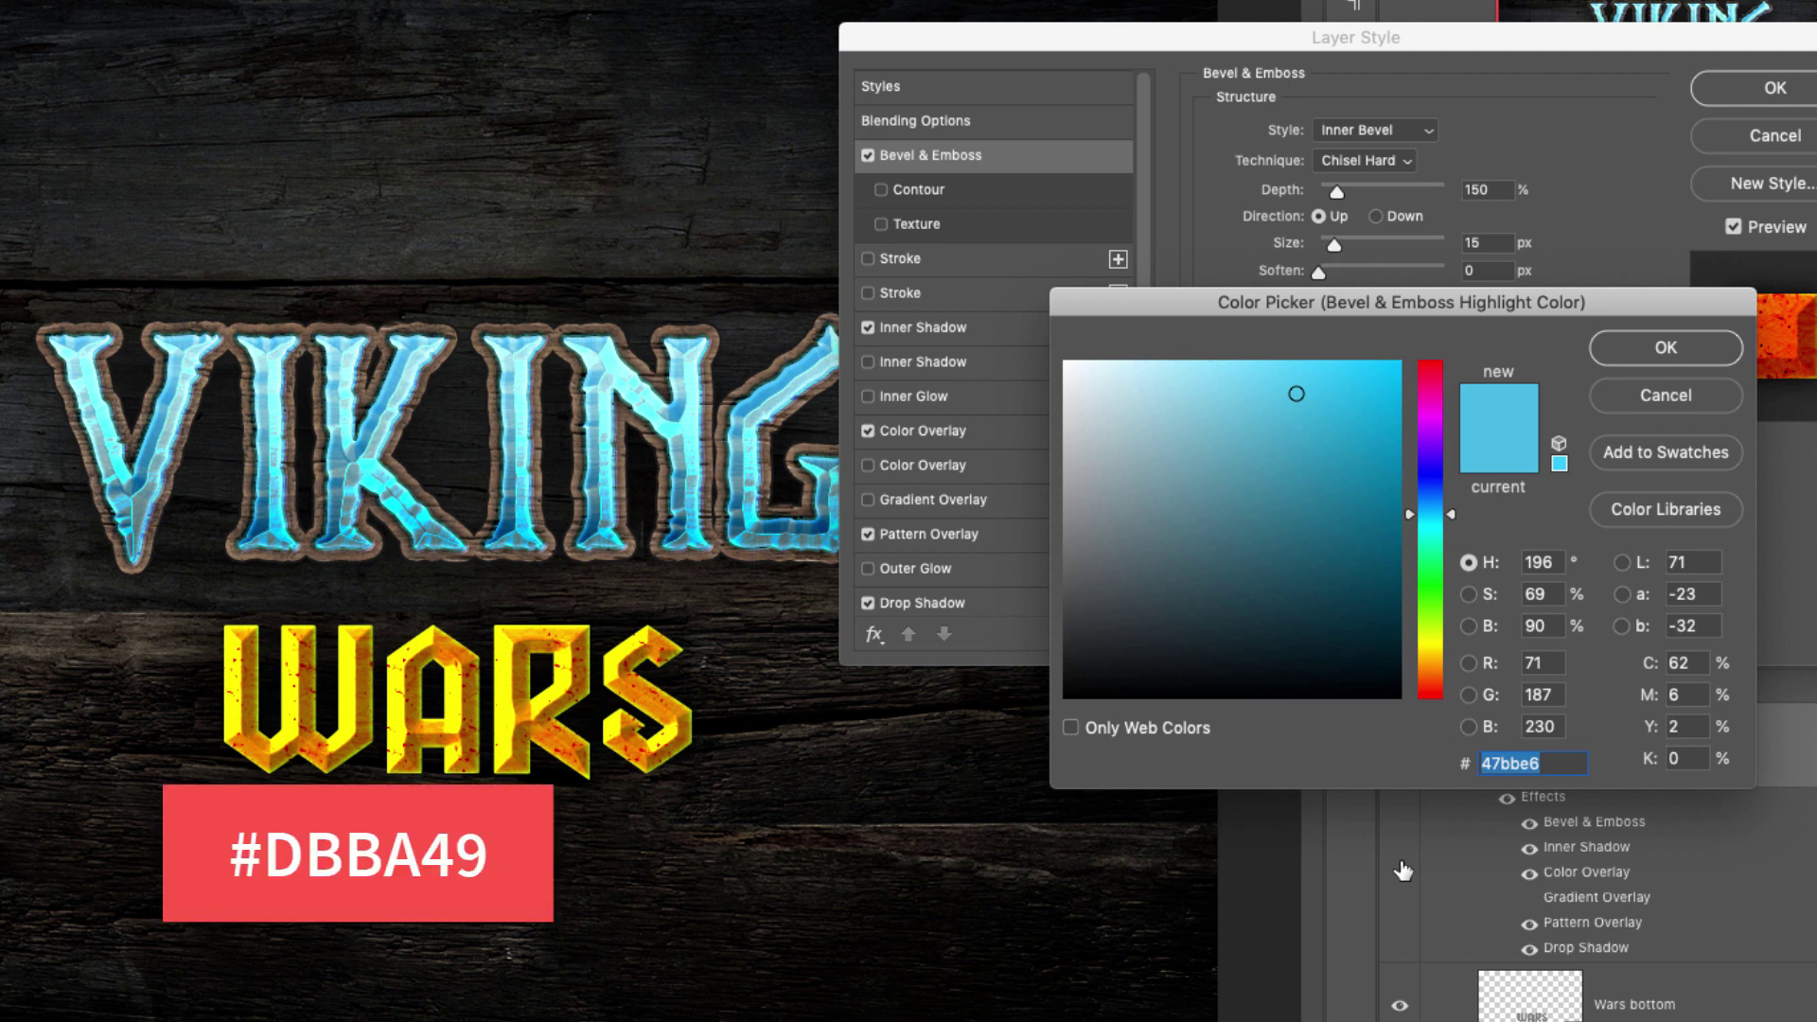
pyautogui.write('dbba49')
pyautogui.press('Return')
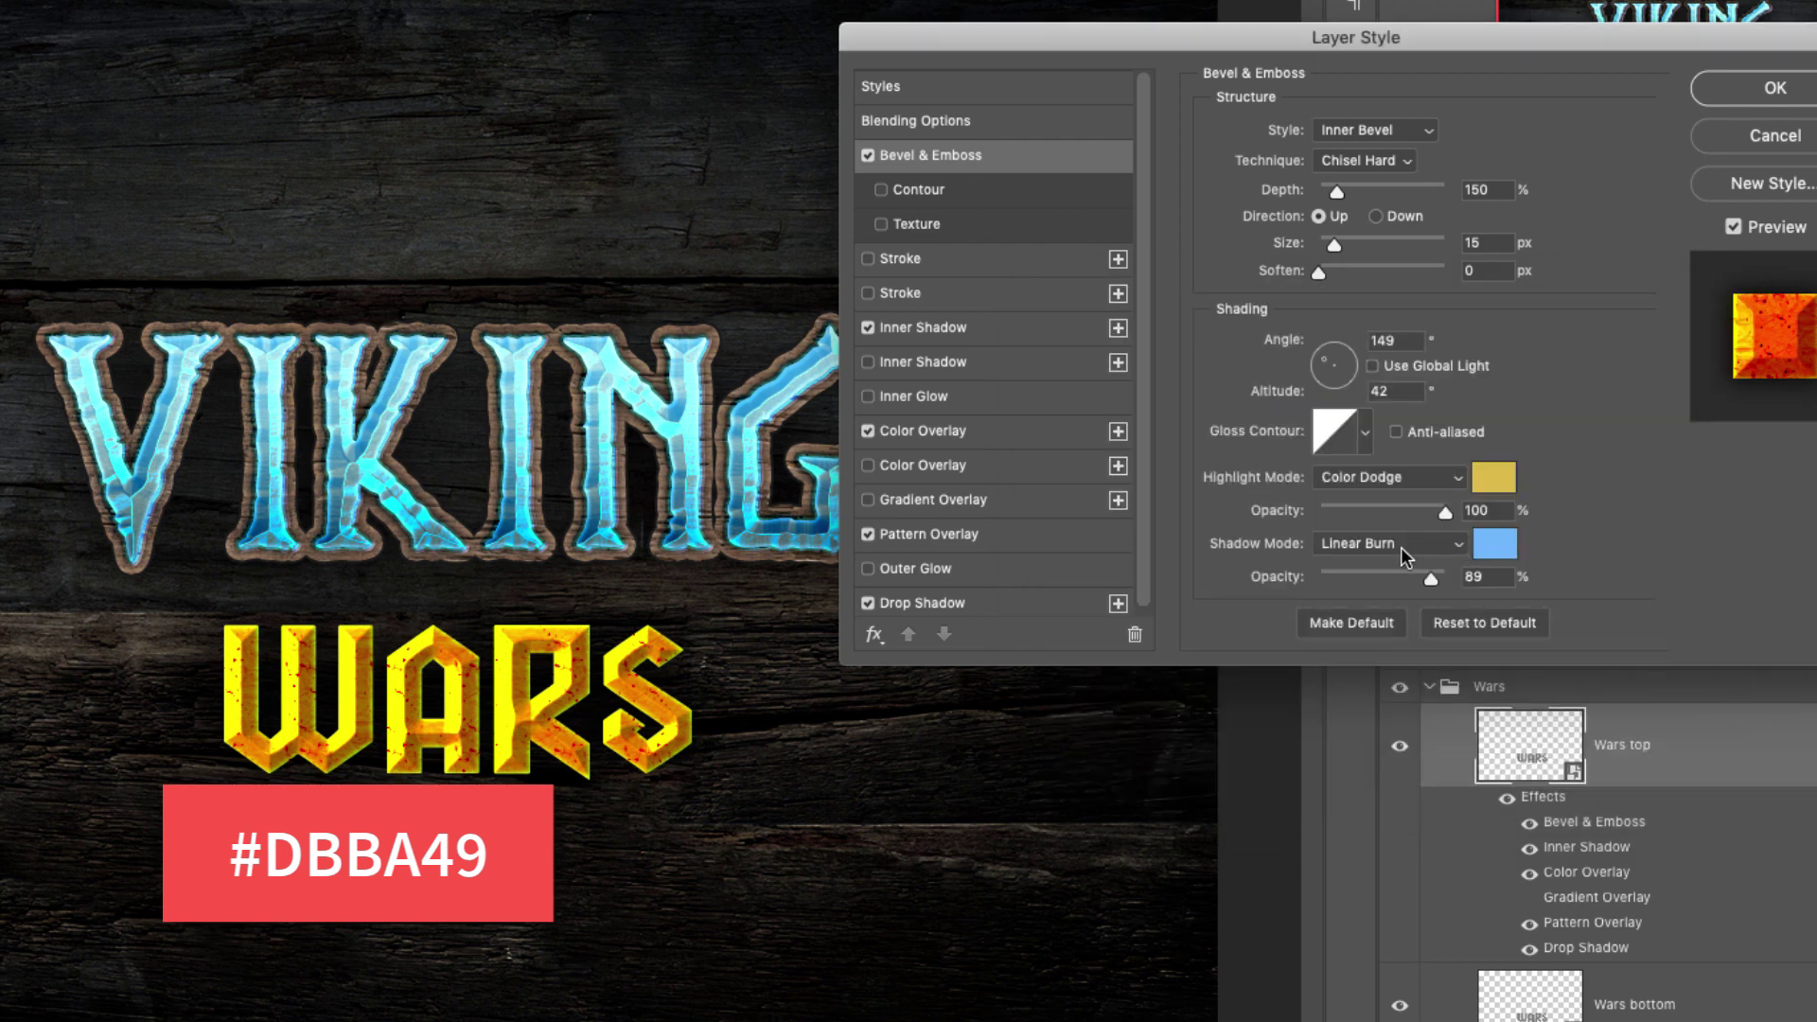
# Set the bevel shadow mode to Multiply and its colour to #E03A00
pyautogui.click(1400, 547)
pyautogui.click(1381, 503)
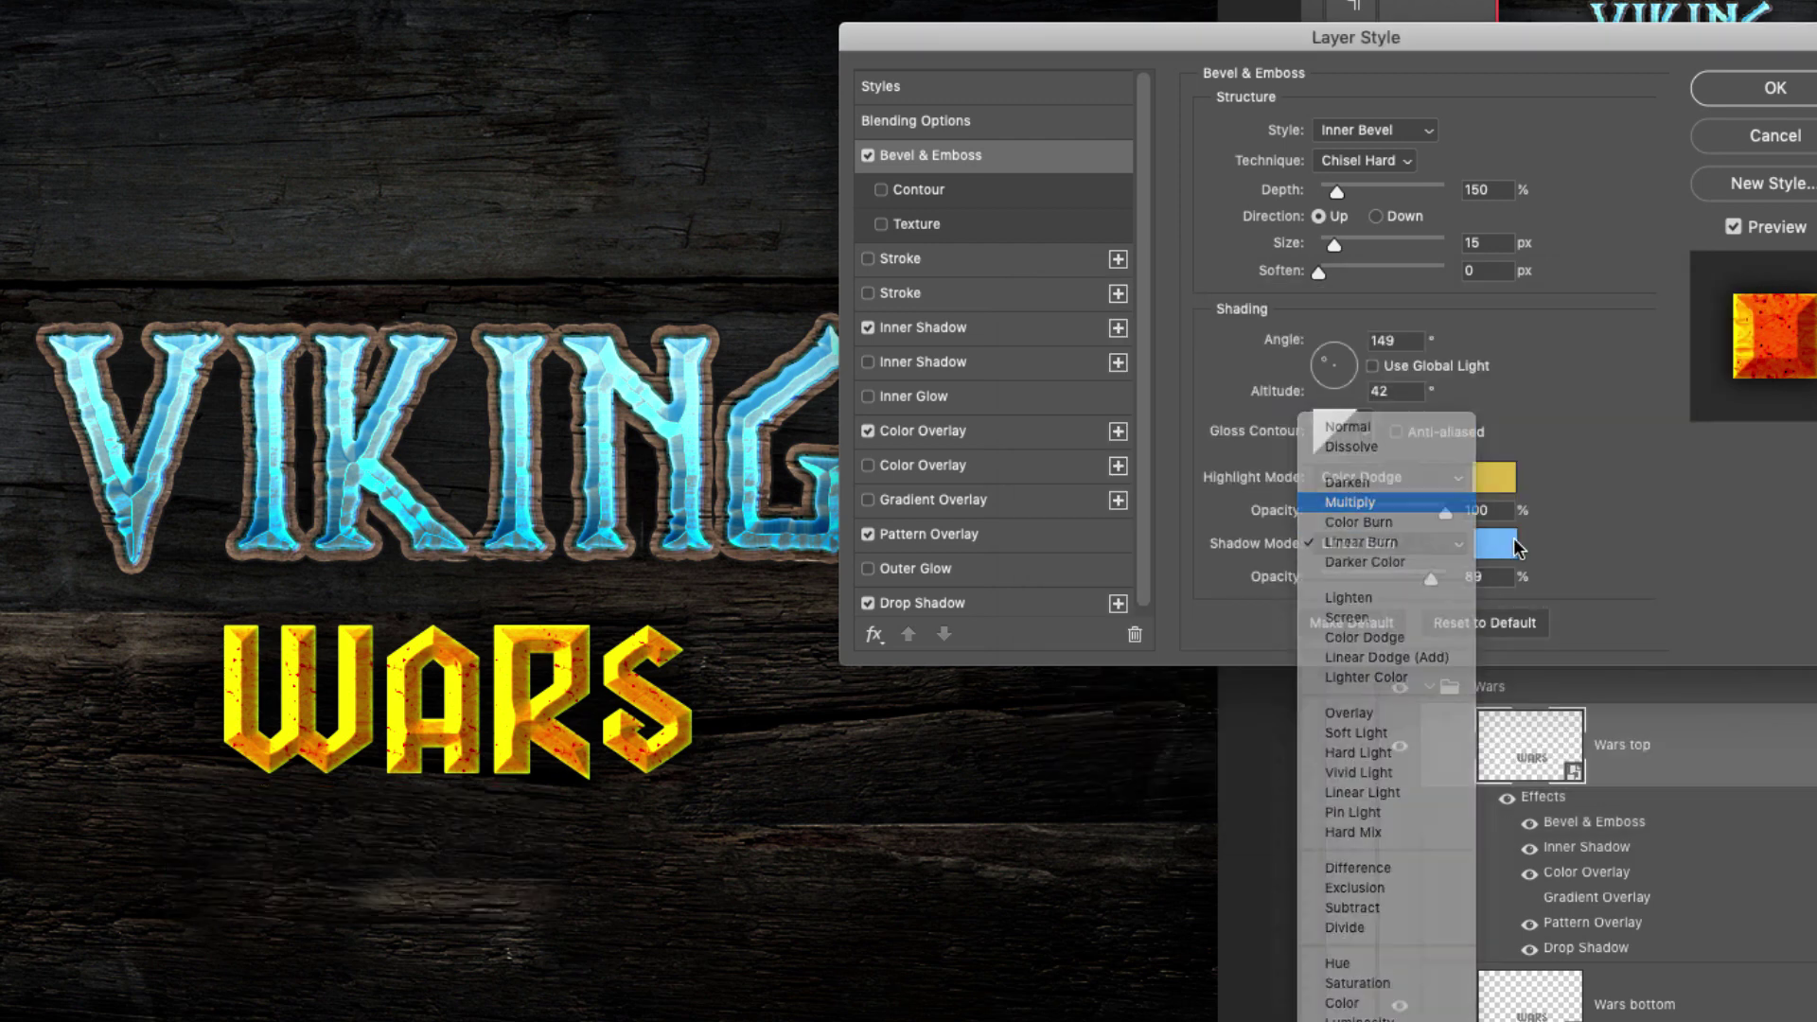
pyautogui.click(1511, 542)
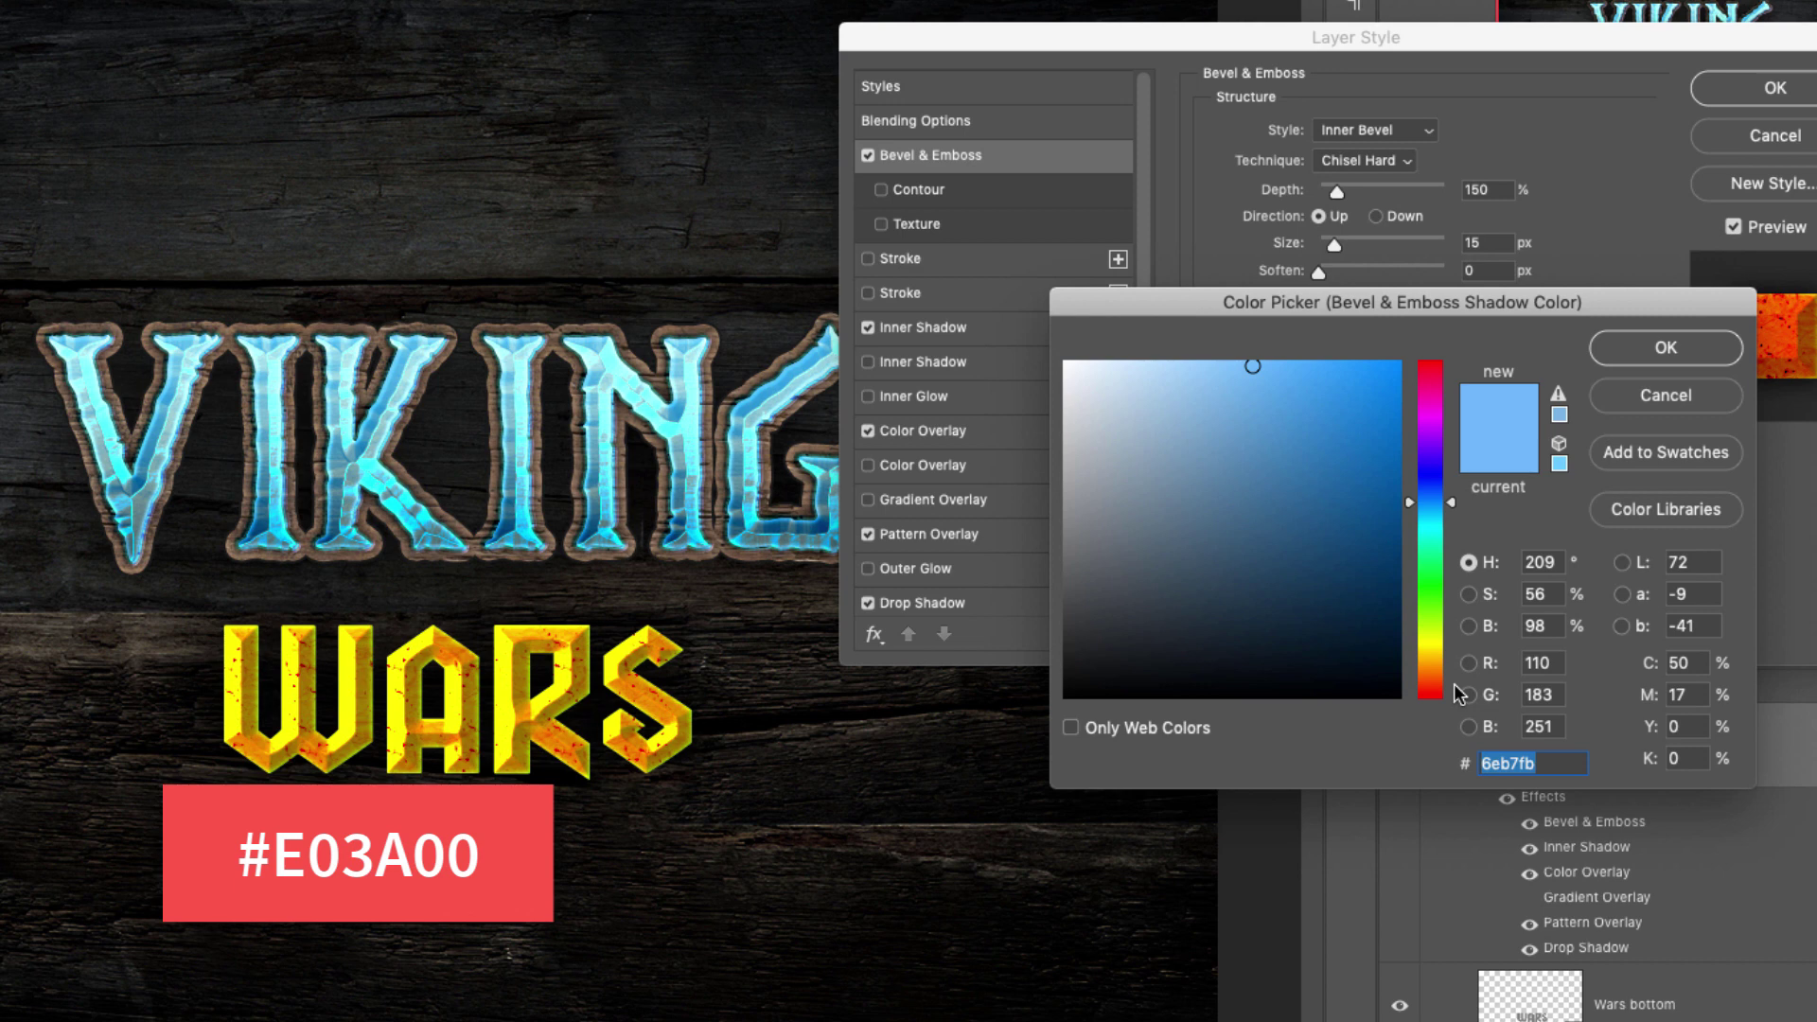
pyautogui.write('E03A00')
pyautogui.press('Return')
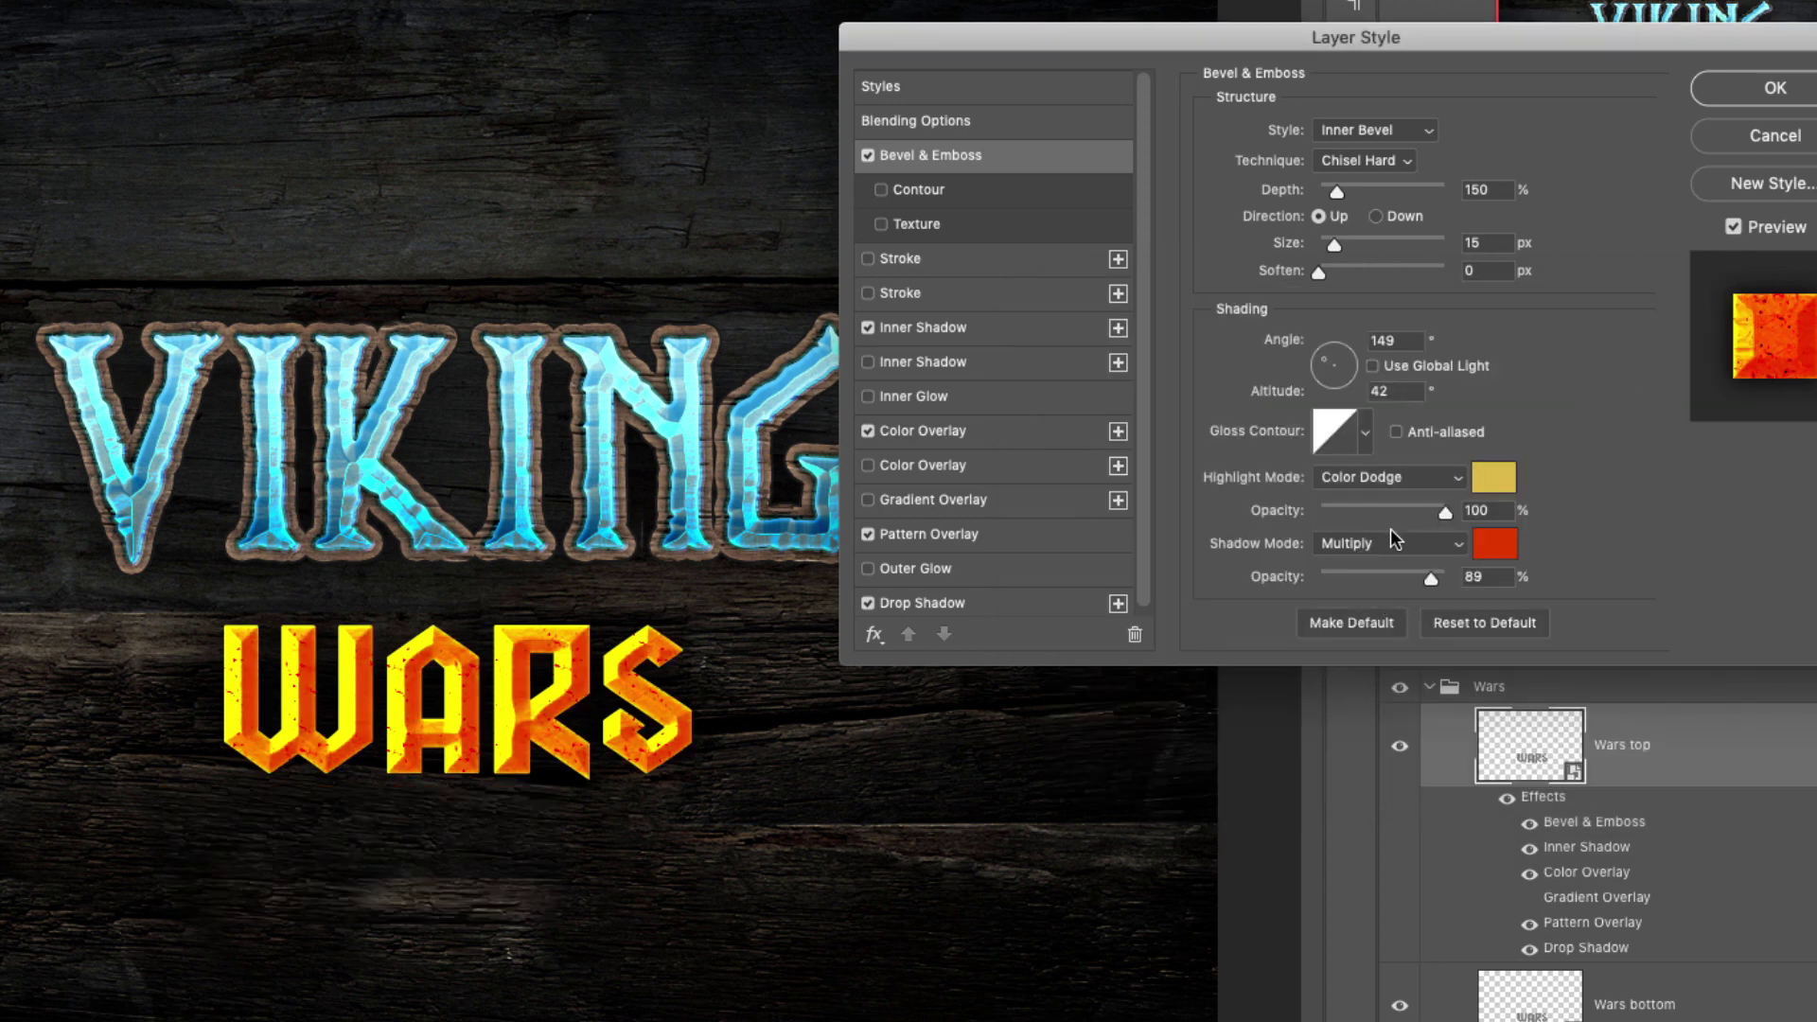
# Set the bevel shadow opacity to 80% and darken the shadow colour to deep red #591c07
pyautogui.moveTo(1497, 575); pyautogui.dragTo(1389, 587)
pyautogui.write('80')
pyautogui.click(1493, 543)
pyautogui.click(1291, 530)
pyautogui.moveTo(1295, 506)
pyautogui.mouseDown()
pyautogui.moveTo(1369, 475)
pyautogui.moveTo(1353, 582)
pyautogui.mouseUp()
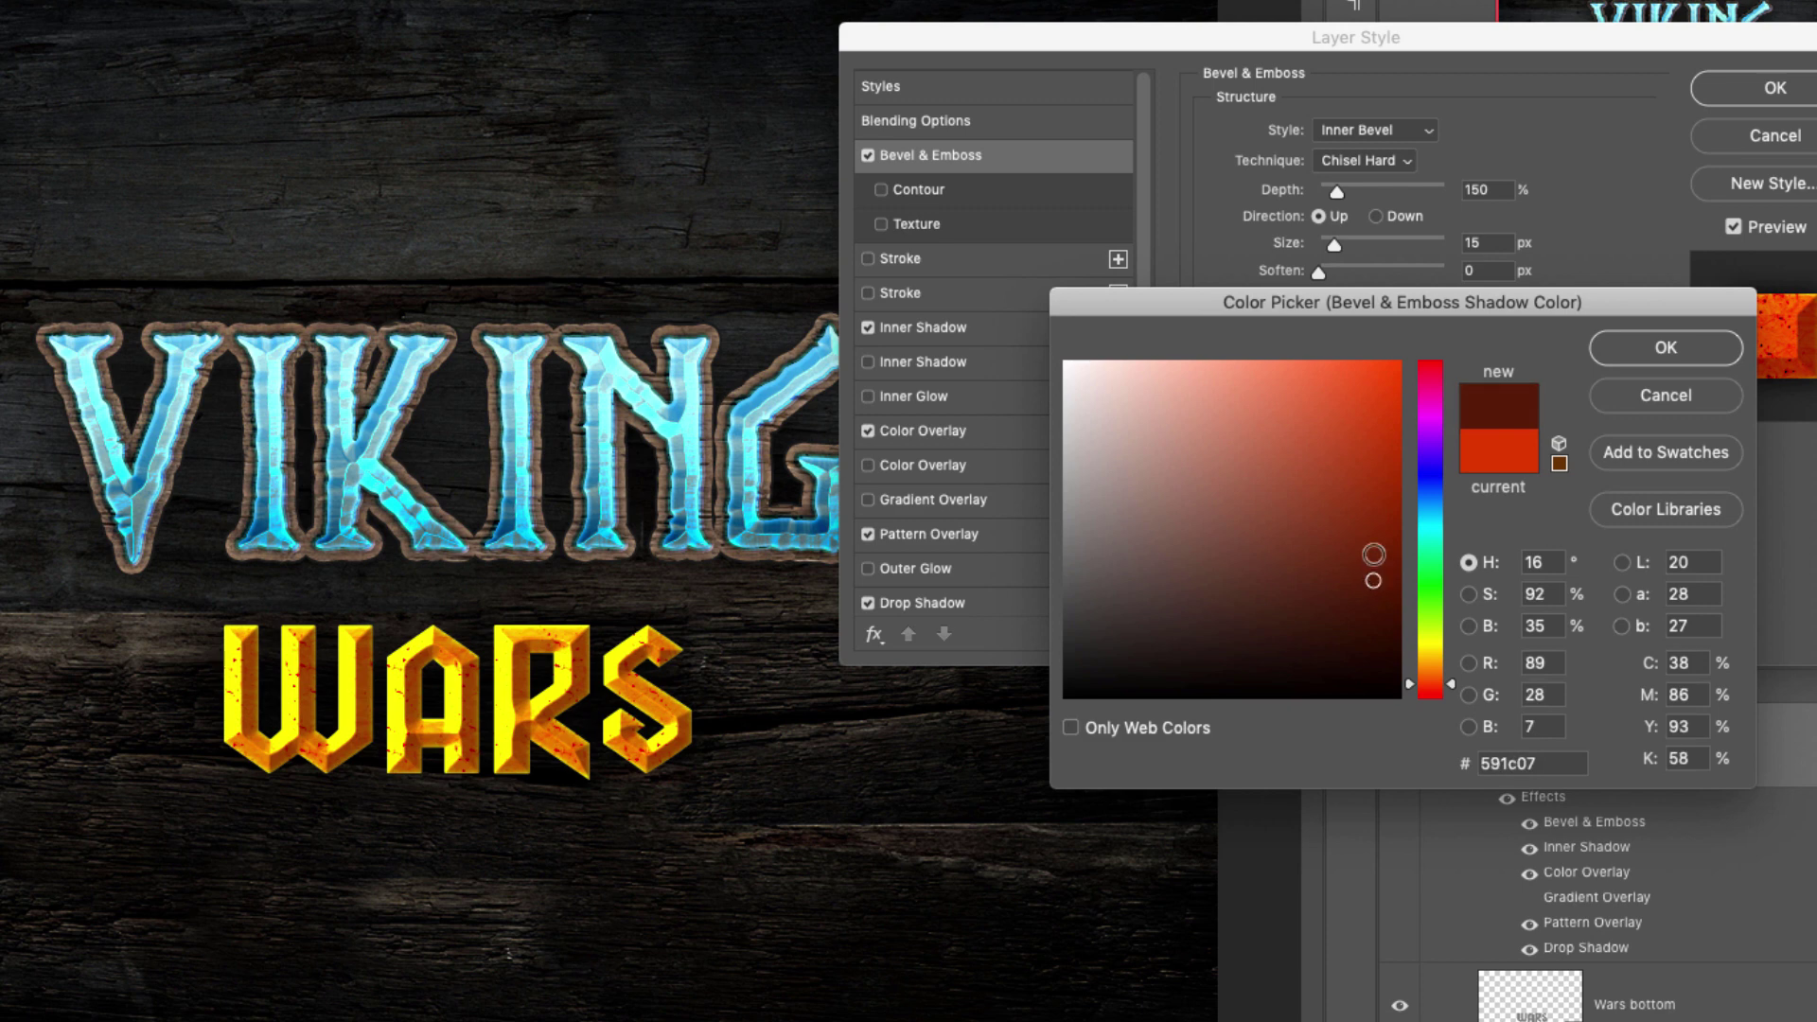
pyautogui.click(1677, 350)
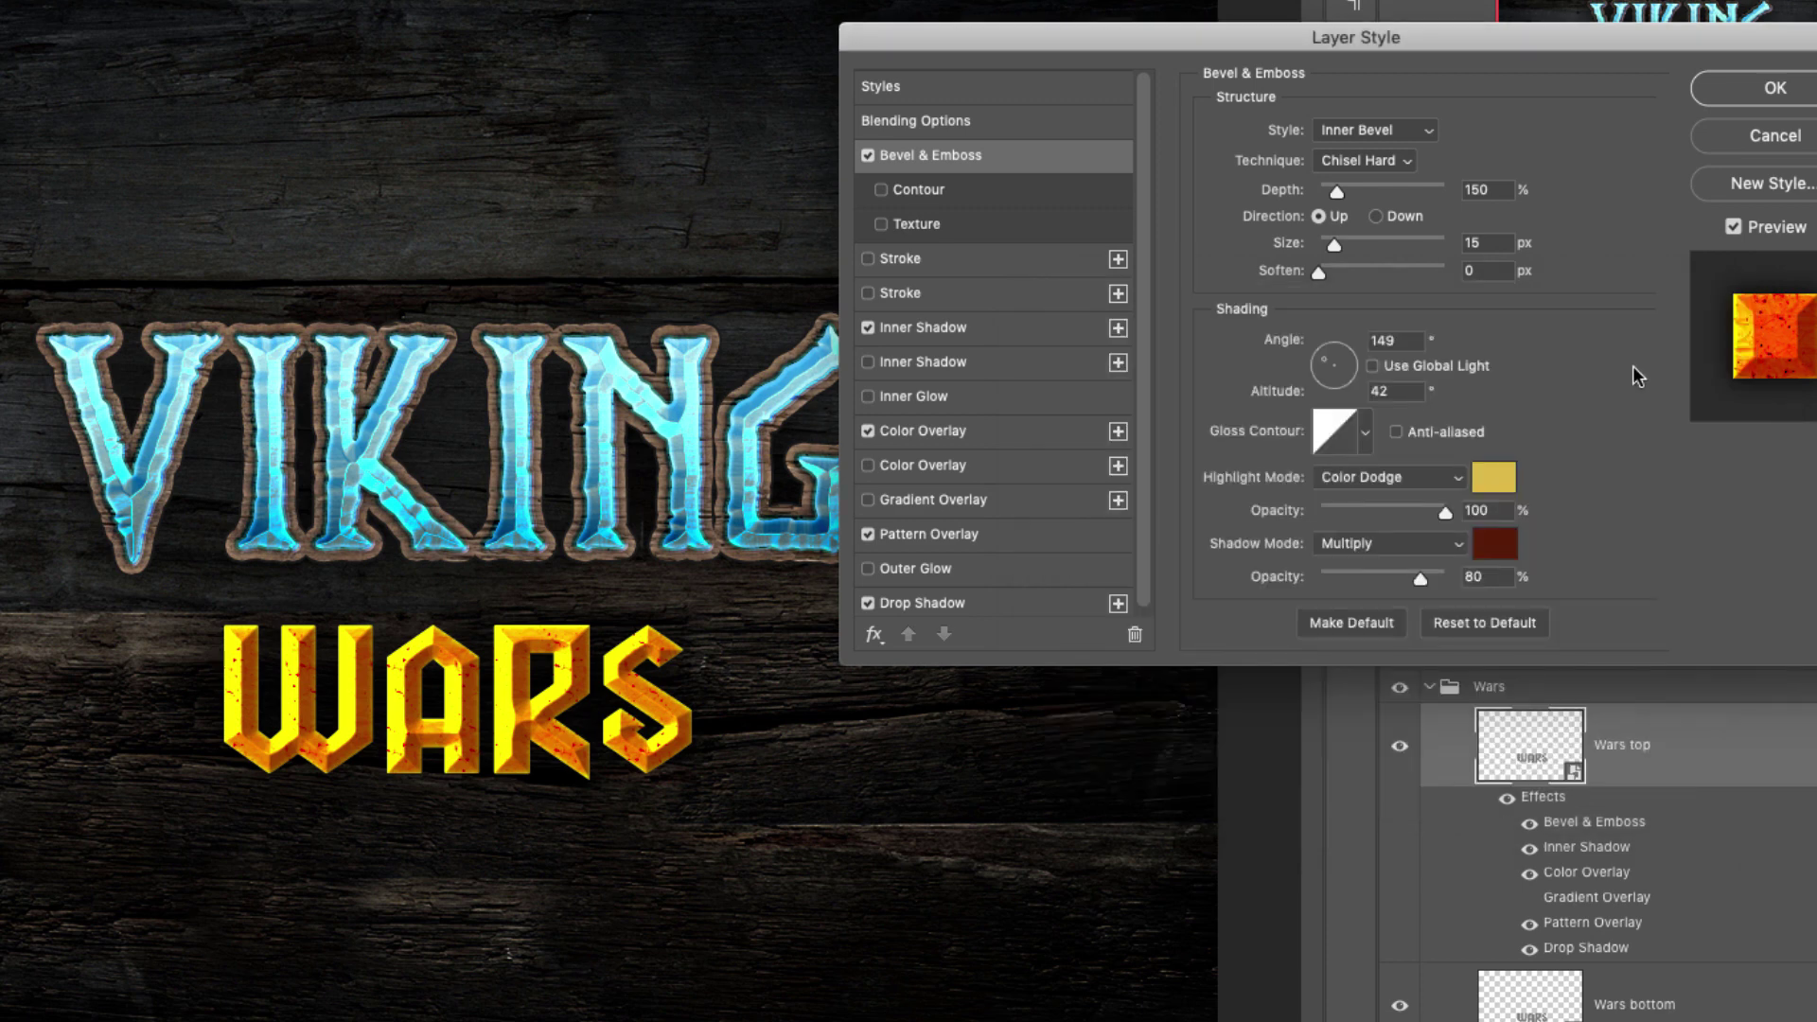
# Darken the bevel highlight colour to a deeper, more saturated gold and apply the Wars top layer style
pyautogui.click(1493, 477)
pyautogui.click(1268, 466)
pyautogui.moveTo(1268, 466)
pyautogui.mouseDown()
pyautogui.moveTo(1269, 502)
pyautogui.moveTo(1307, 490)
pyautogui.moveTo(1303, 510)
pyautogui.mouseUp()
pyautogui.click(1333, 482)
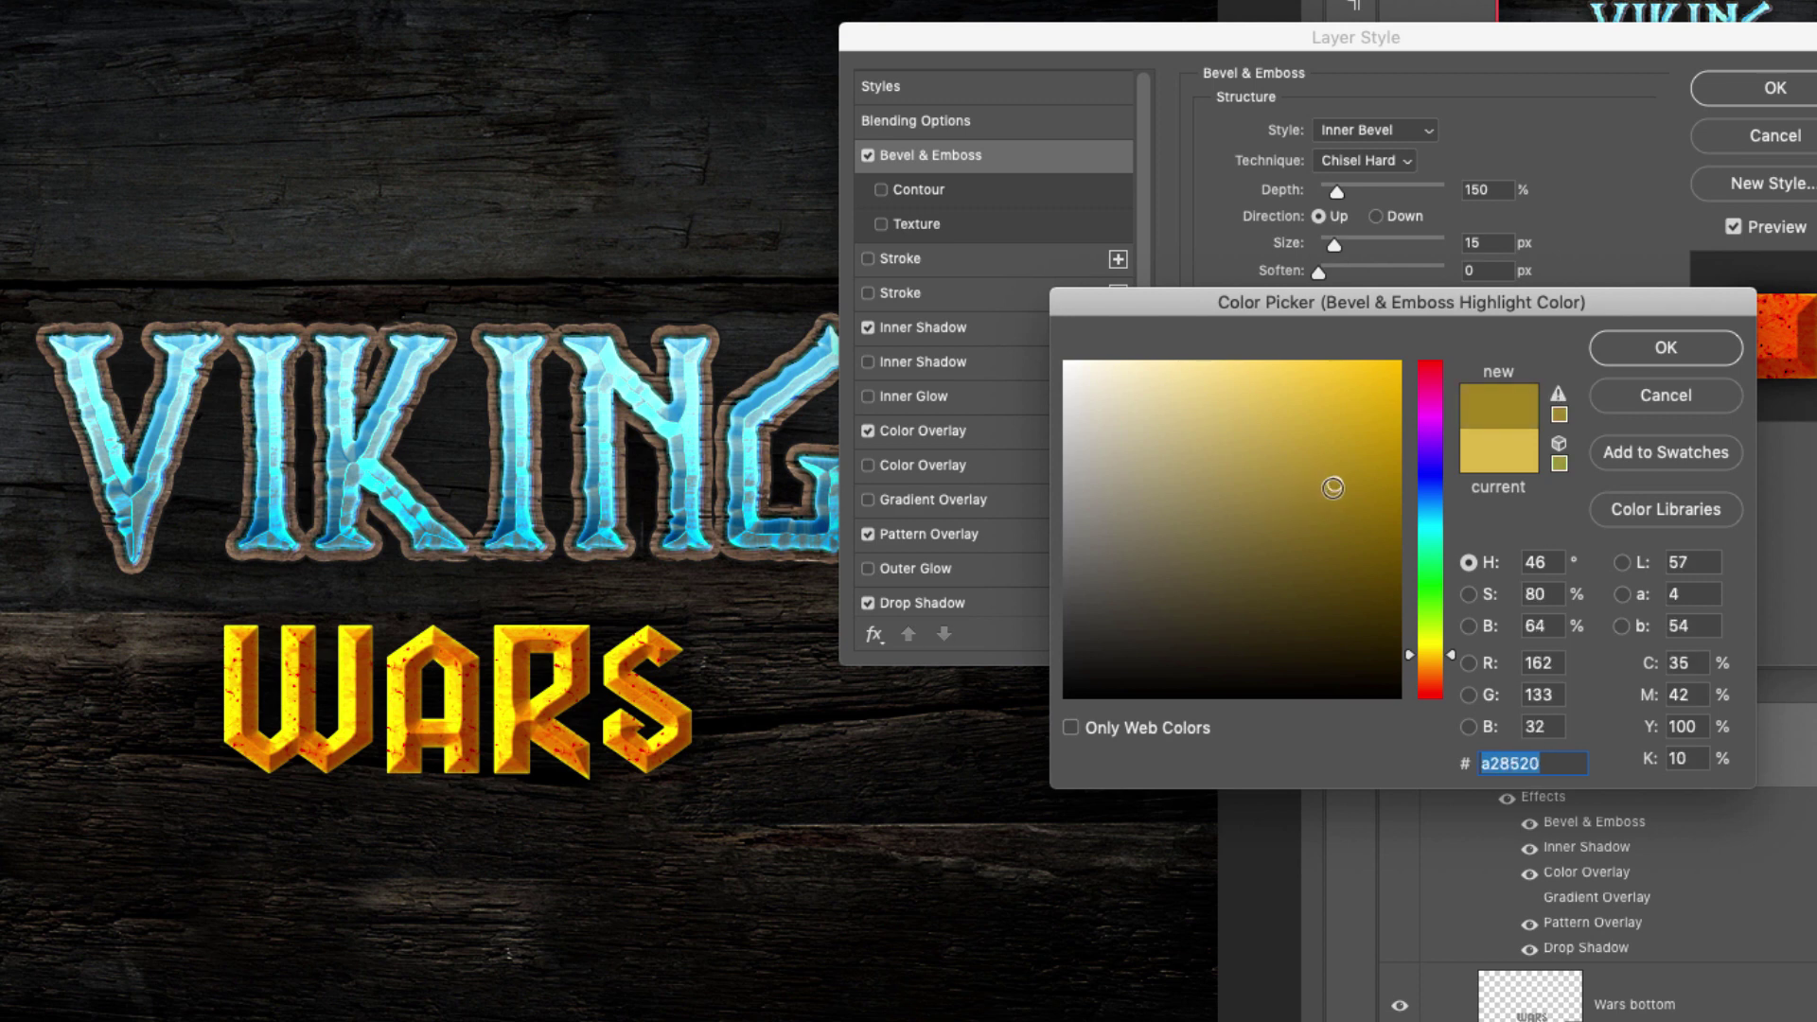
pyautogui.click(1336, 502)
pyautogui.press('Return')
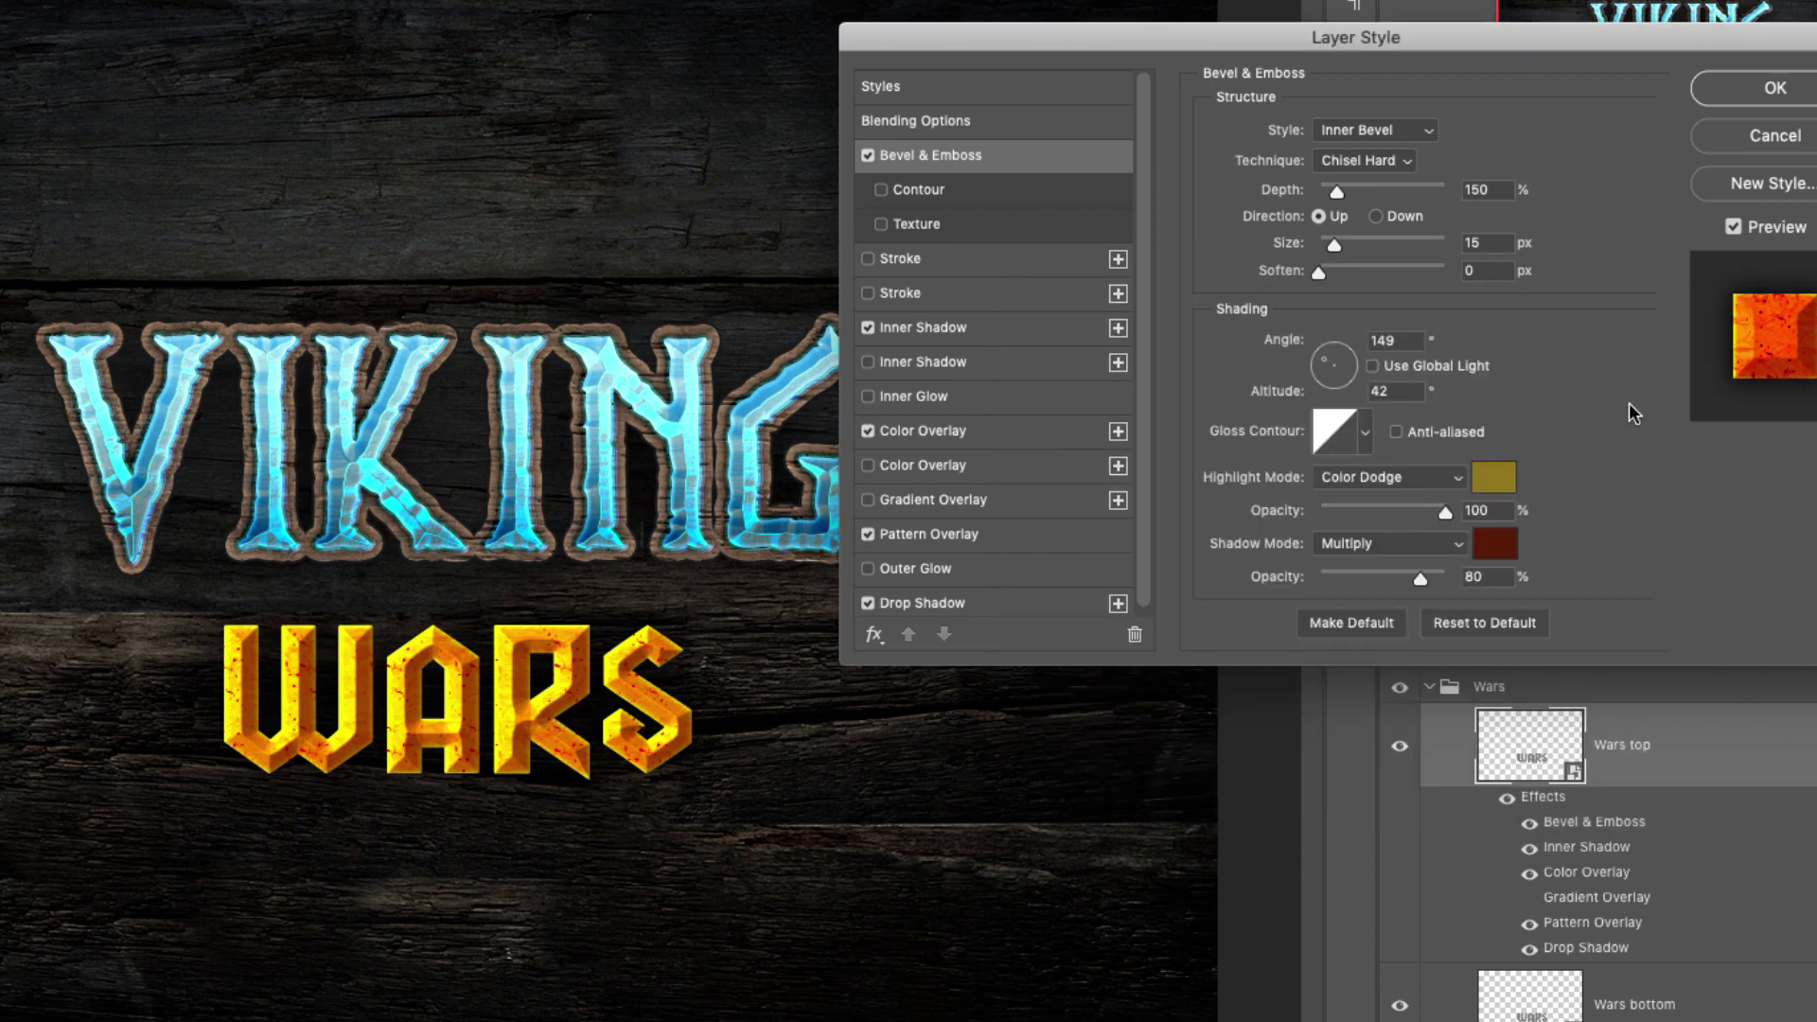
pyautogui.click(1762, 88)
pyautogui.click(1771, 749)
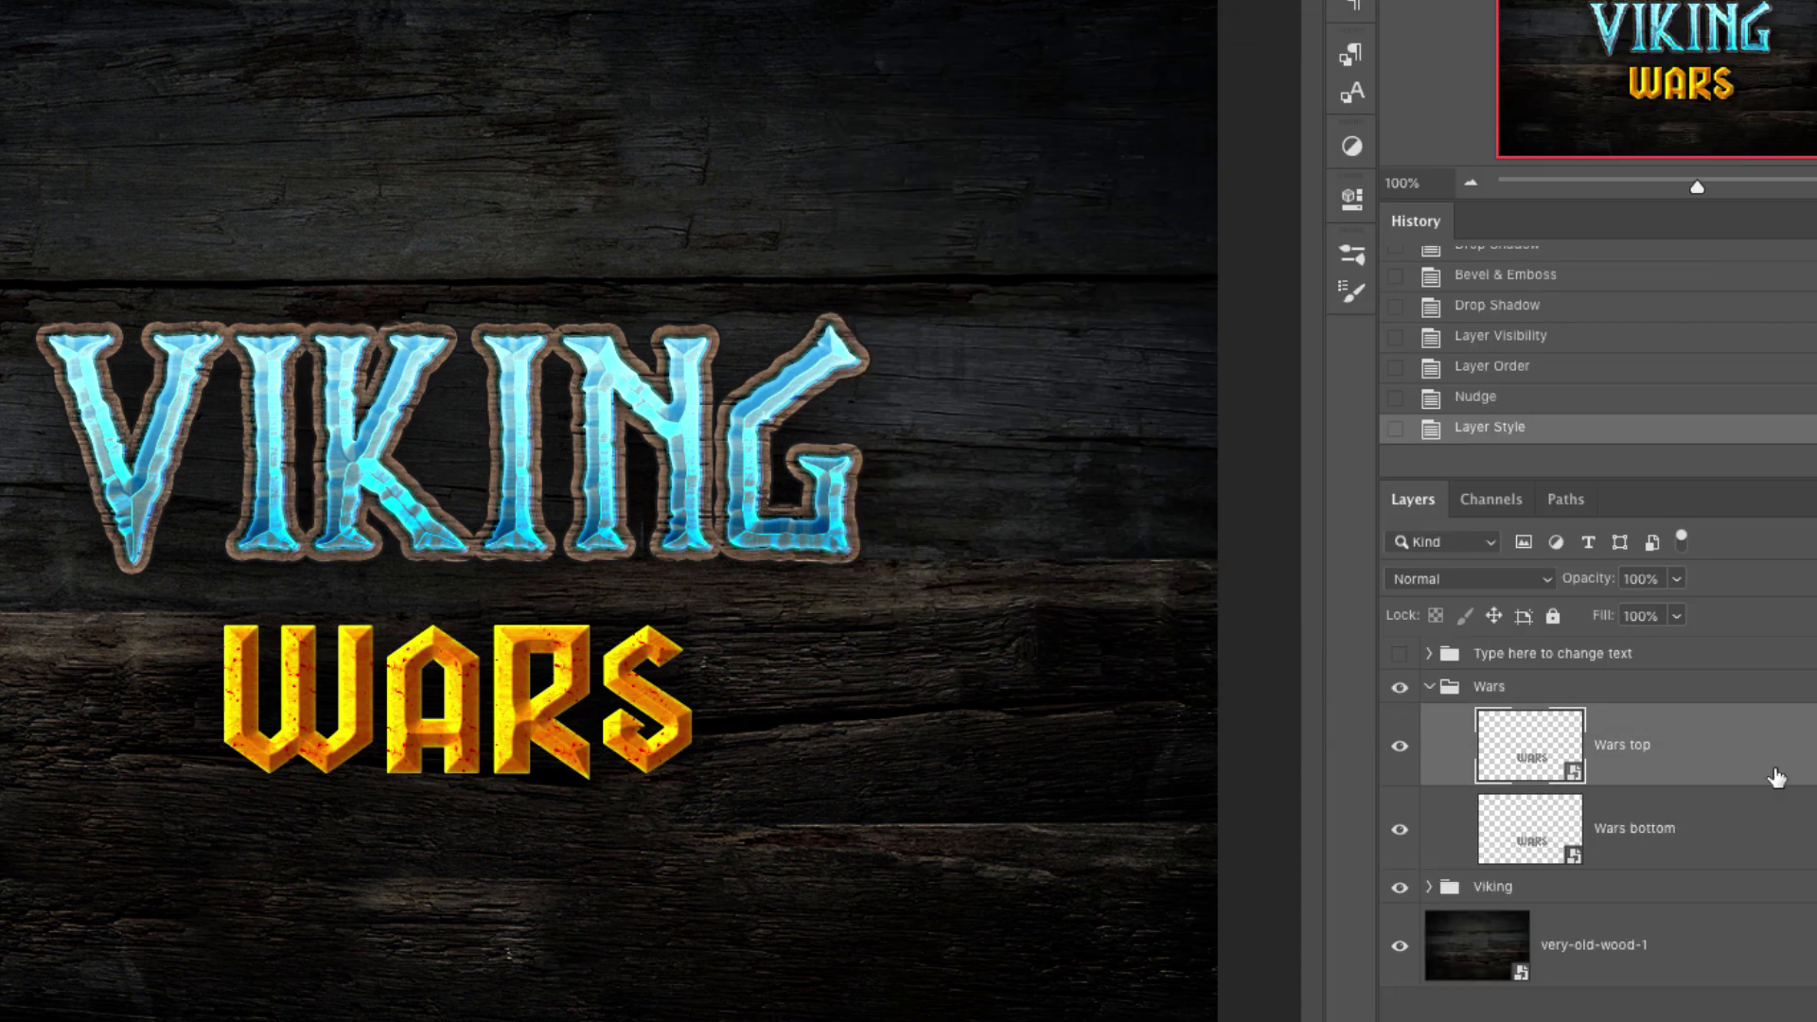
# Enable Bevel & Emboss on the Wars bottom layer with the Outer Bevel style and a size of 5 px
pyautogui.click(1763, 824)
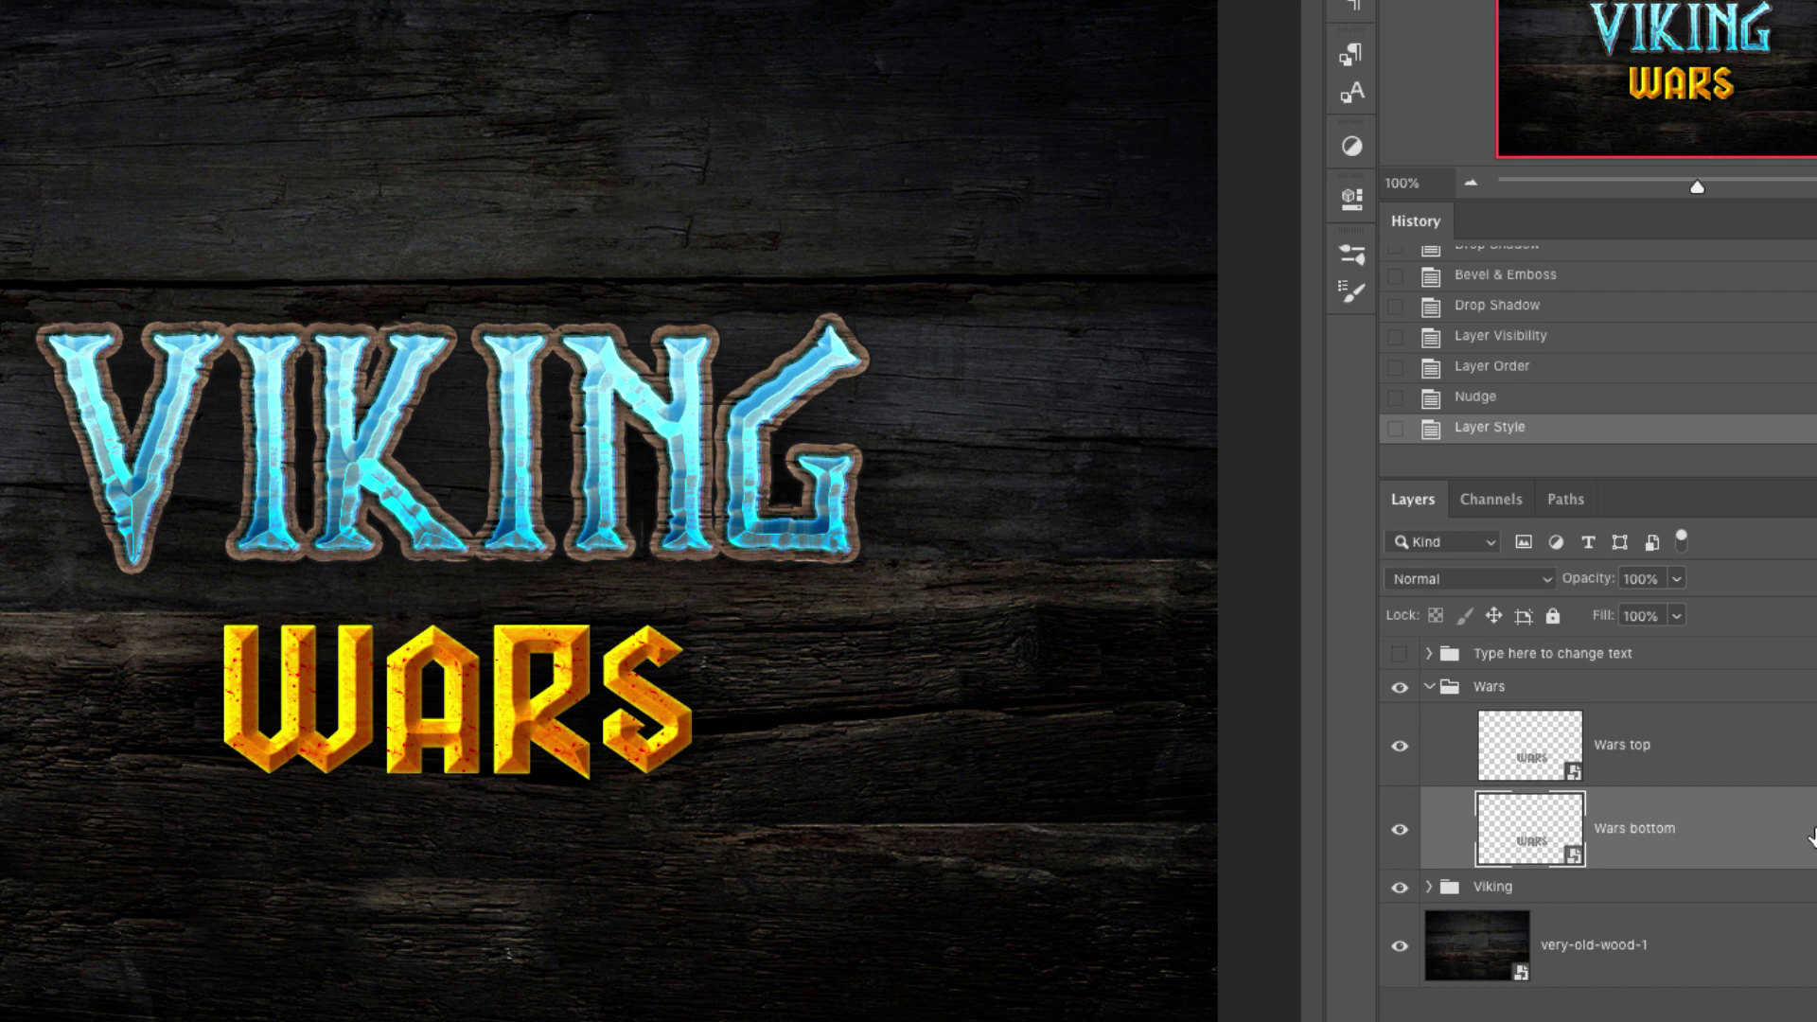
pyautogui.doubleClick(1803, 830)
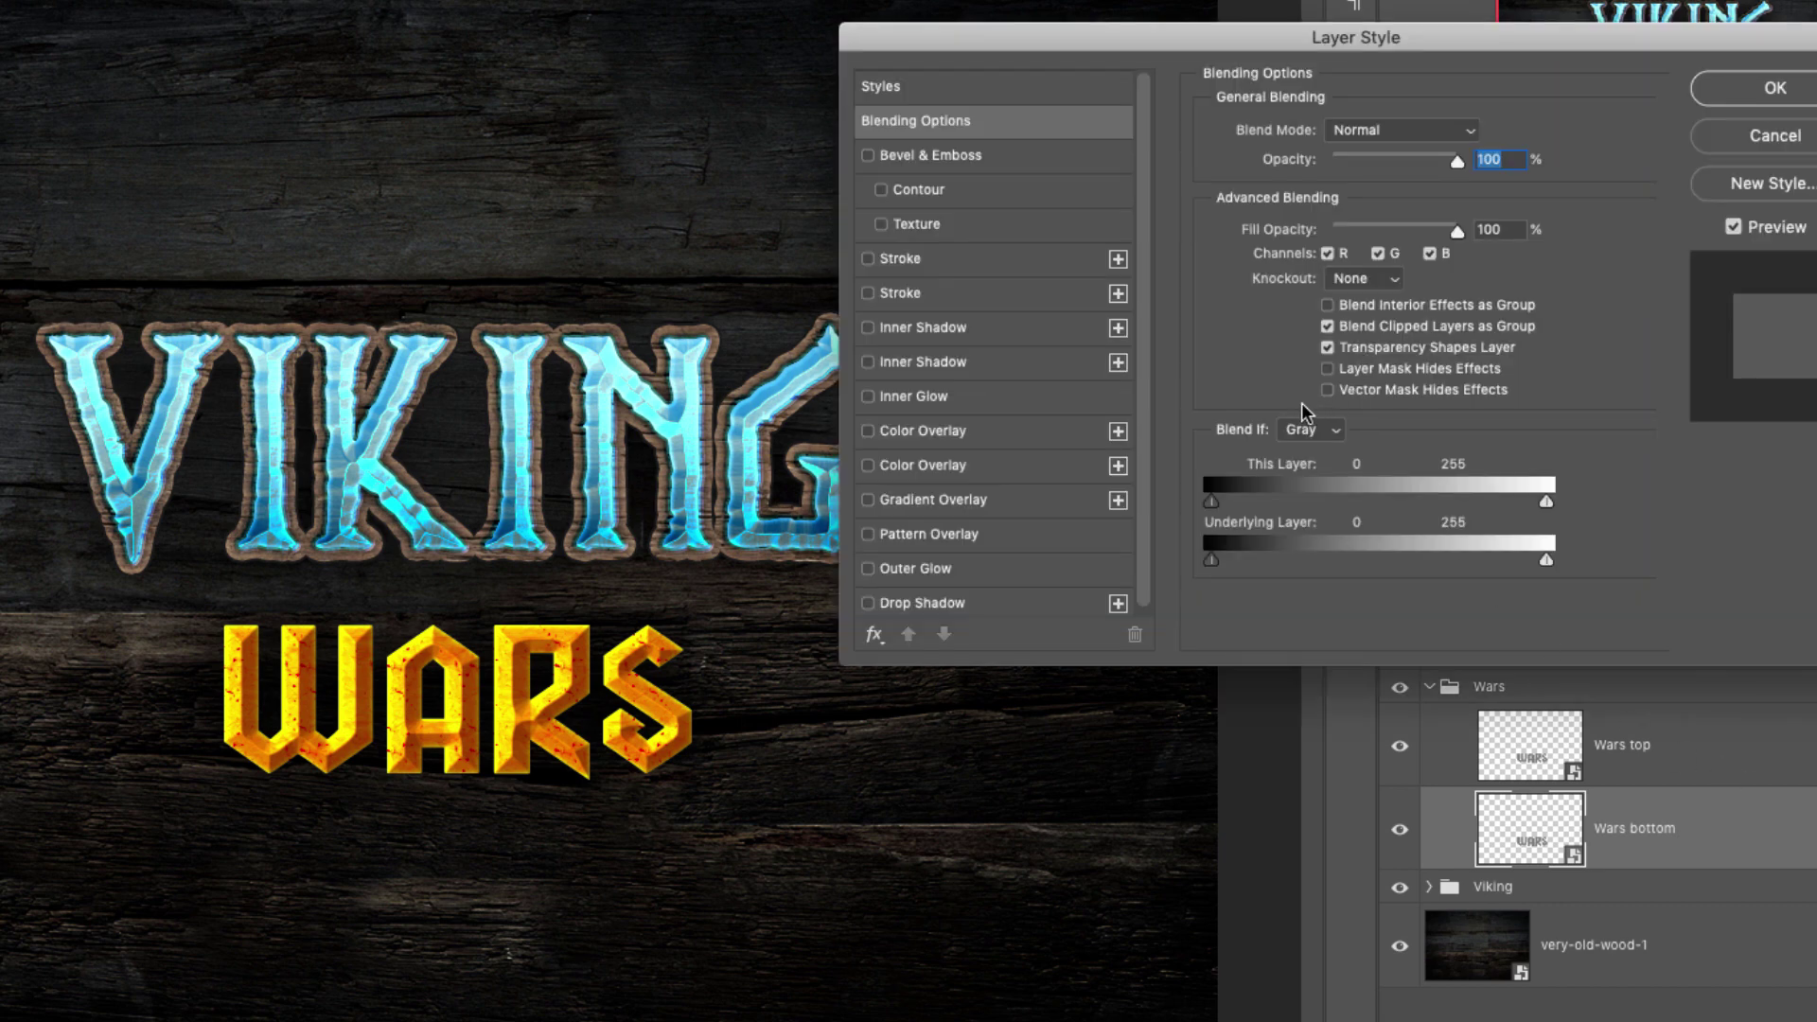
pyautogui.click(866, 150)
pyautogui.click(940, 155)
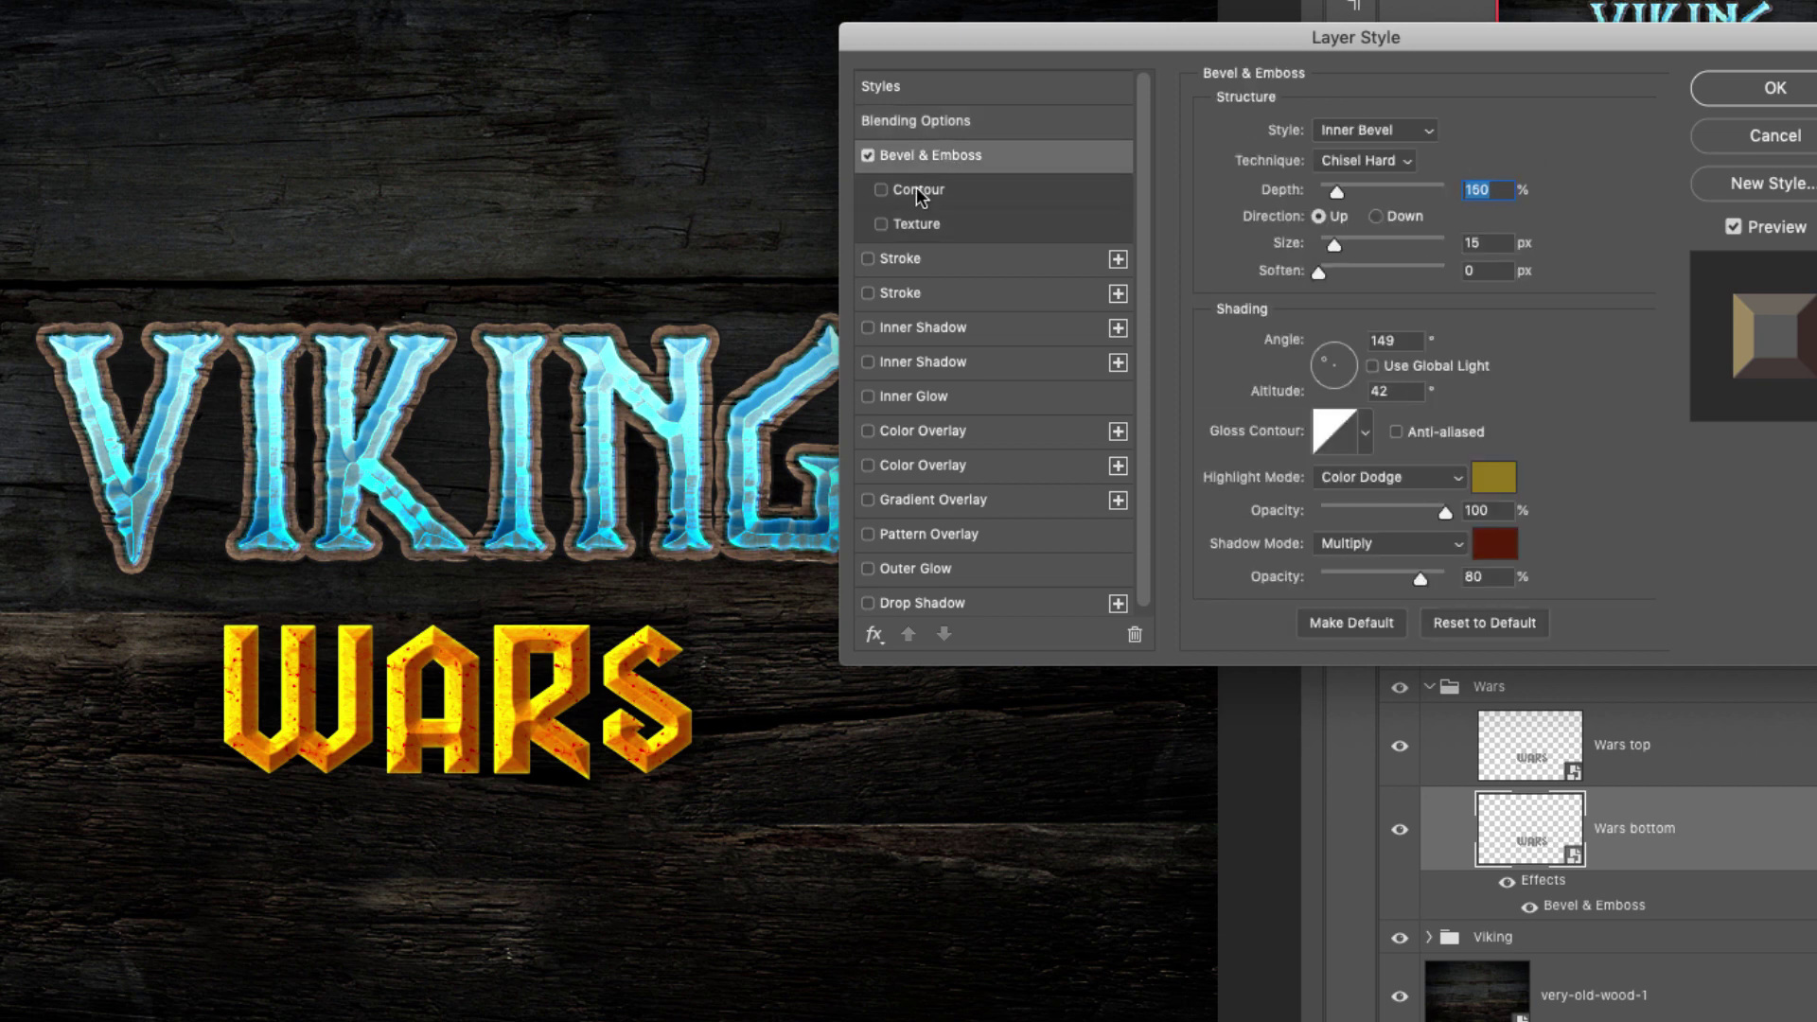
pyautogui.click(1370, 130)
pyautogui.click(1375, 110)
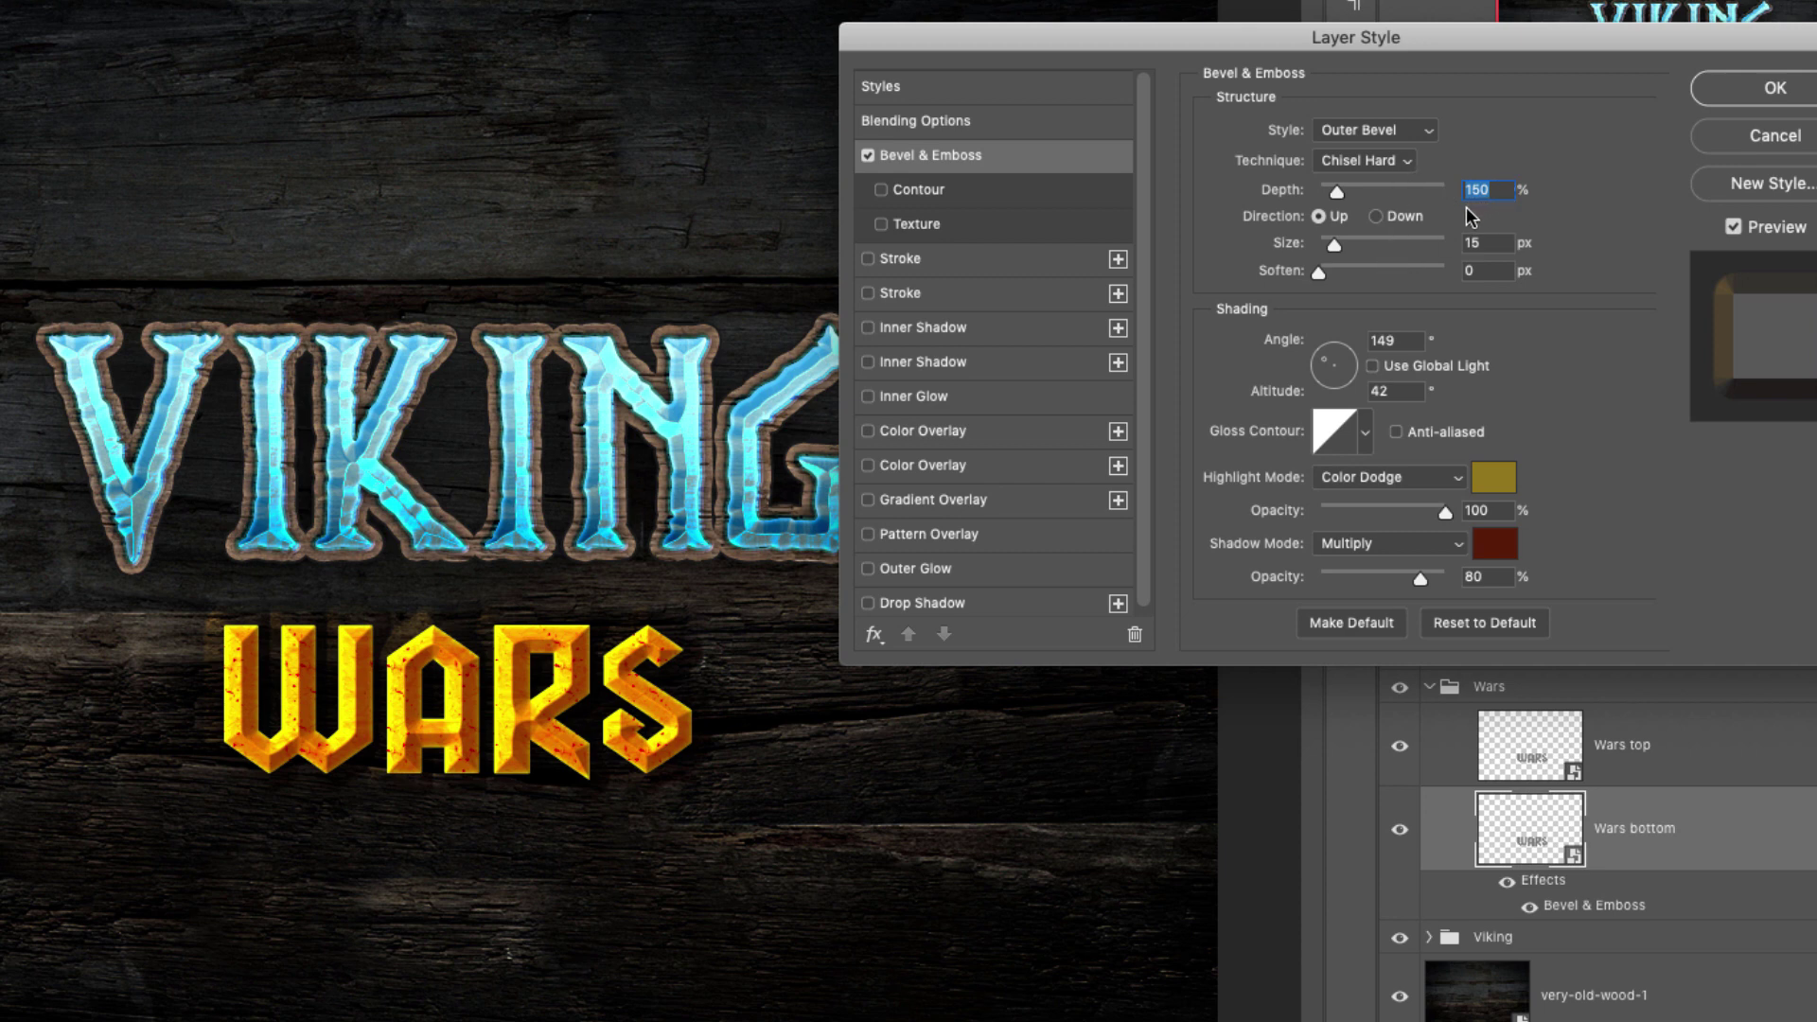
pyautogui.press('Tab')
pyautogui.write('1')
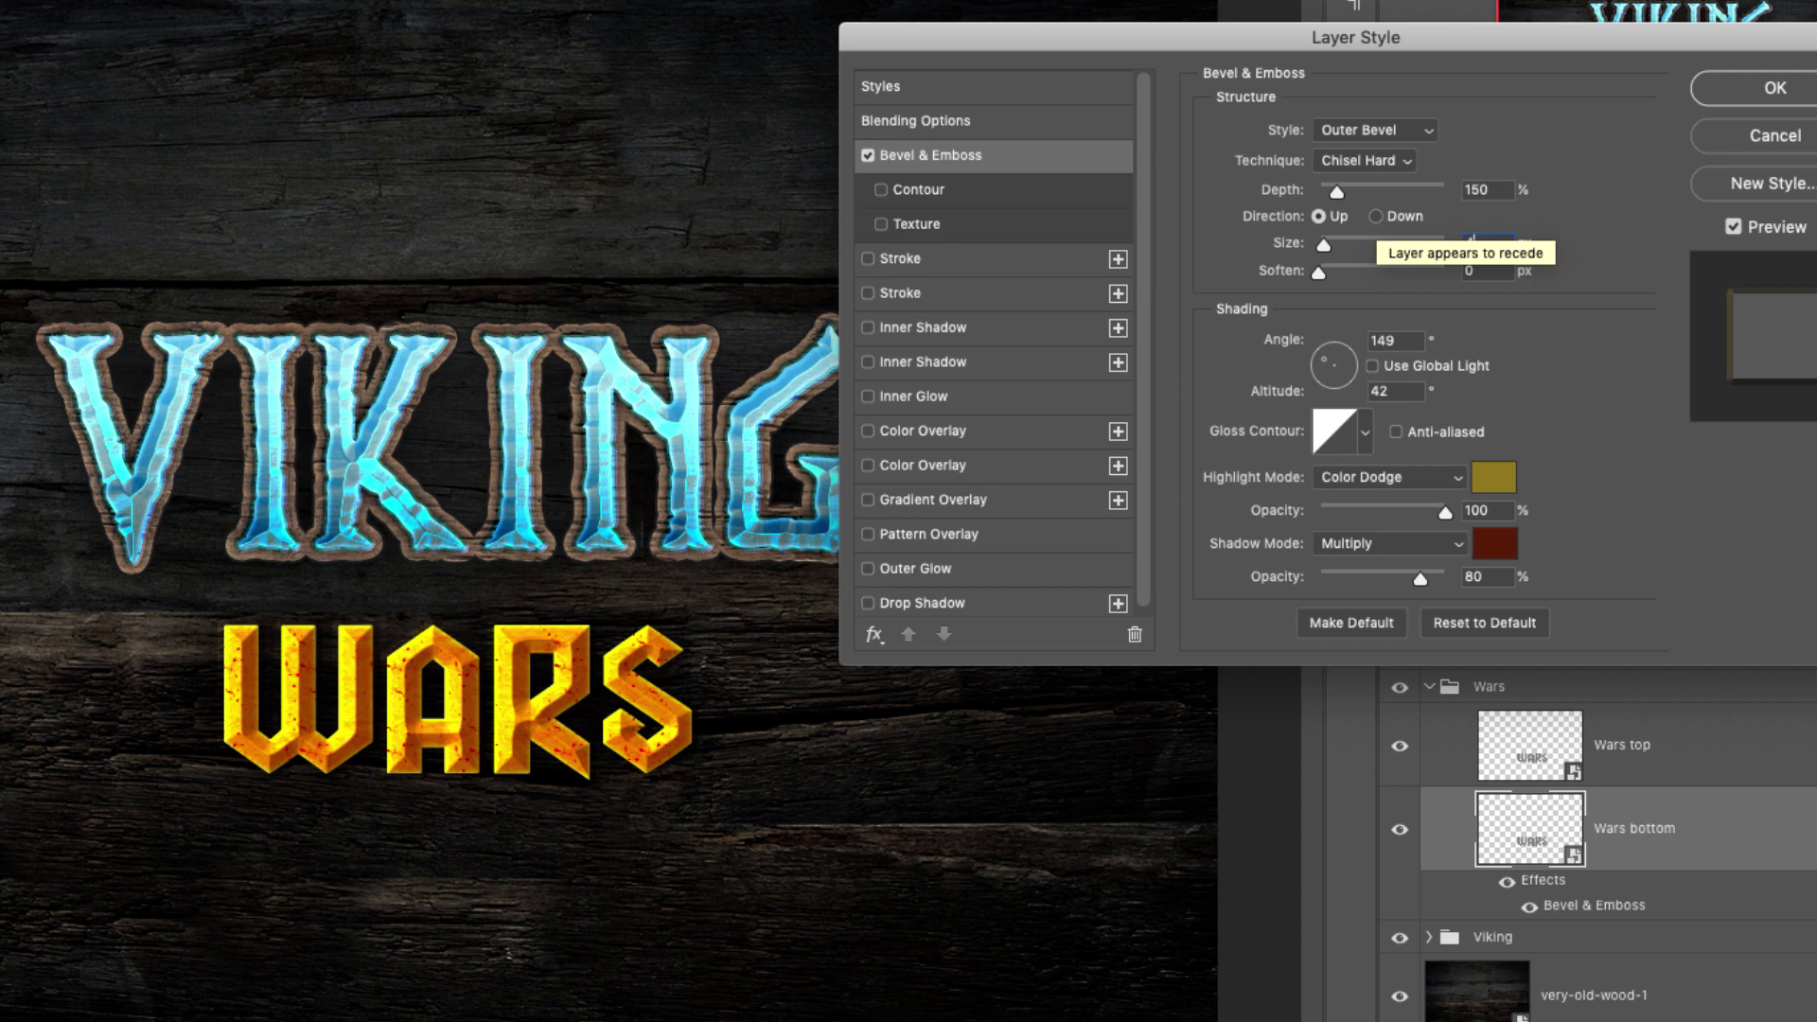
pyautogui.press('BackSpace')
pyautogui.write('5')
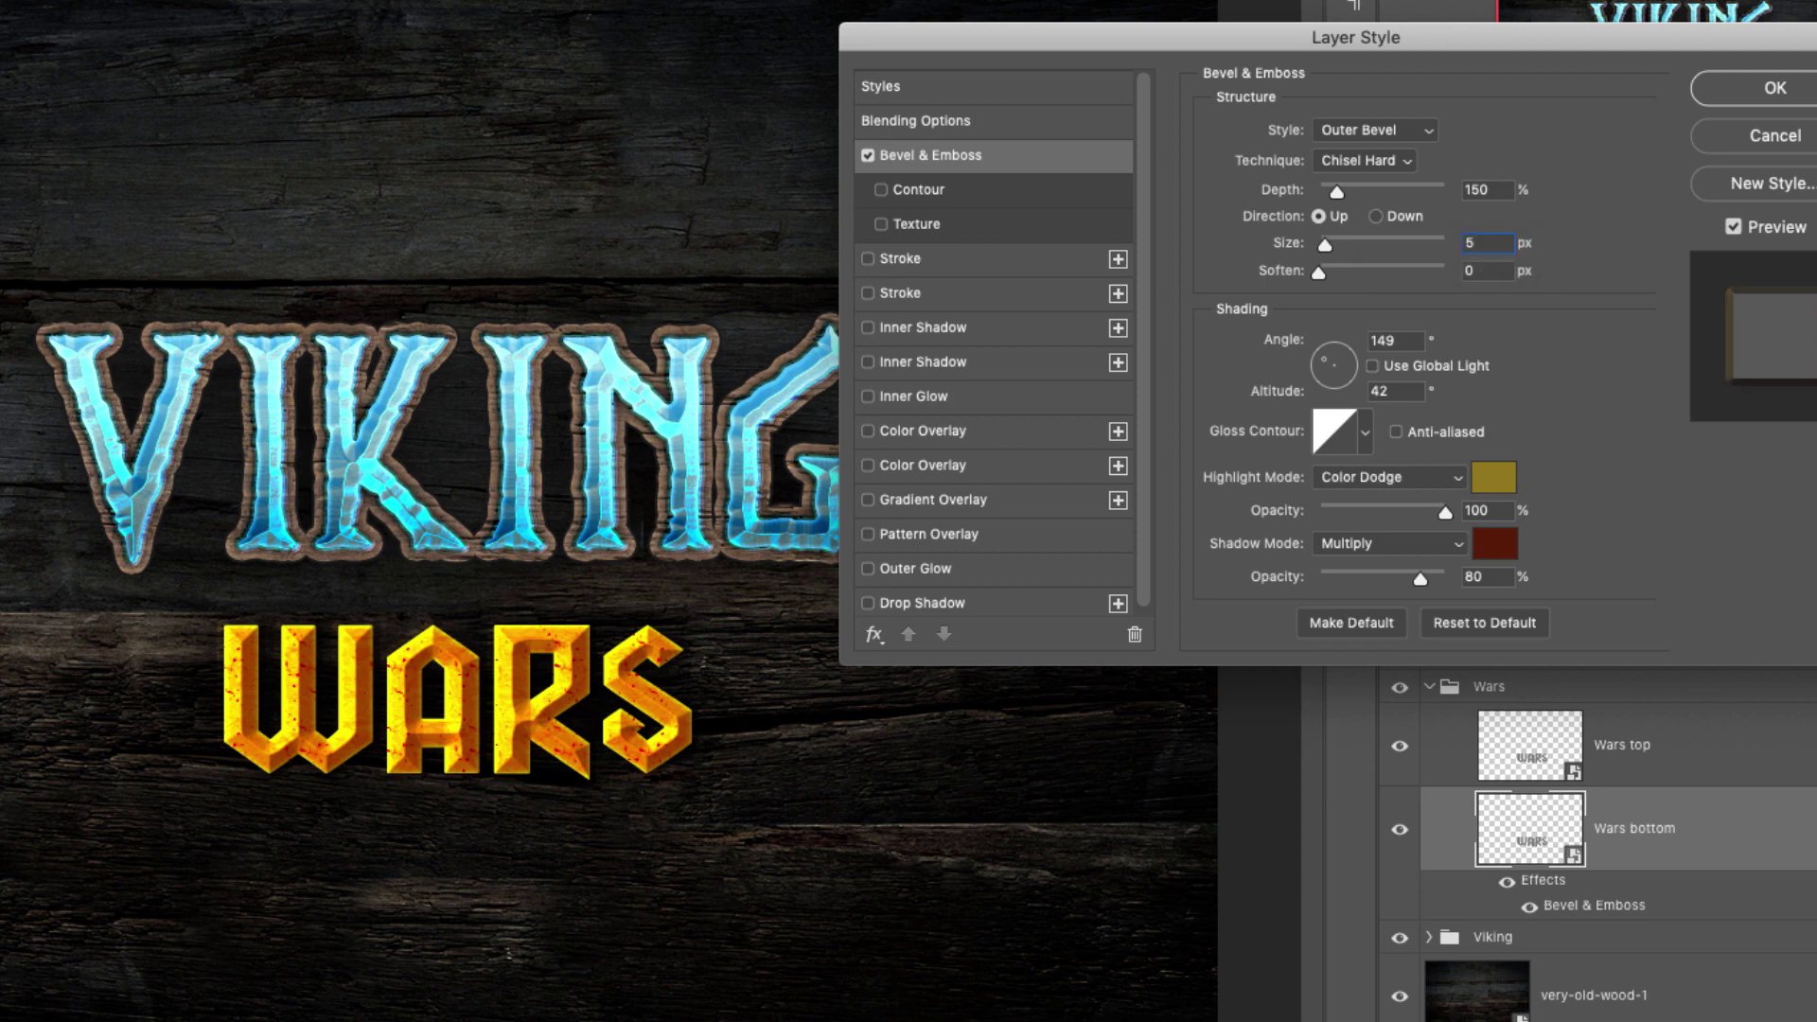
# Set the outer bevel's shading angle to 116° and its altitude to 5°
pyautogui.doubleClick(1400, 341)
pyautogui.write('116')
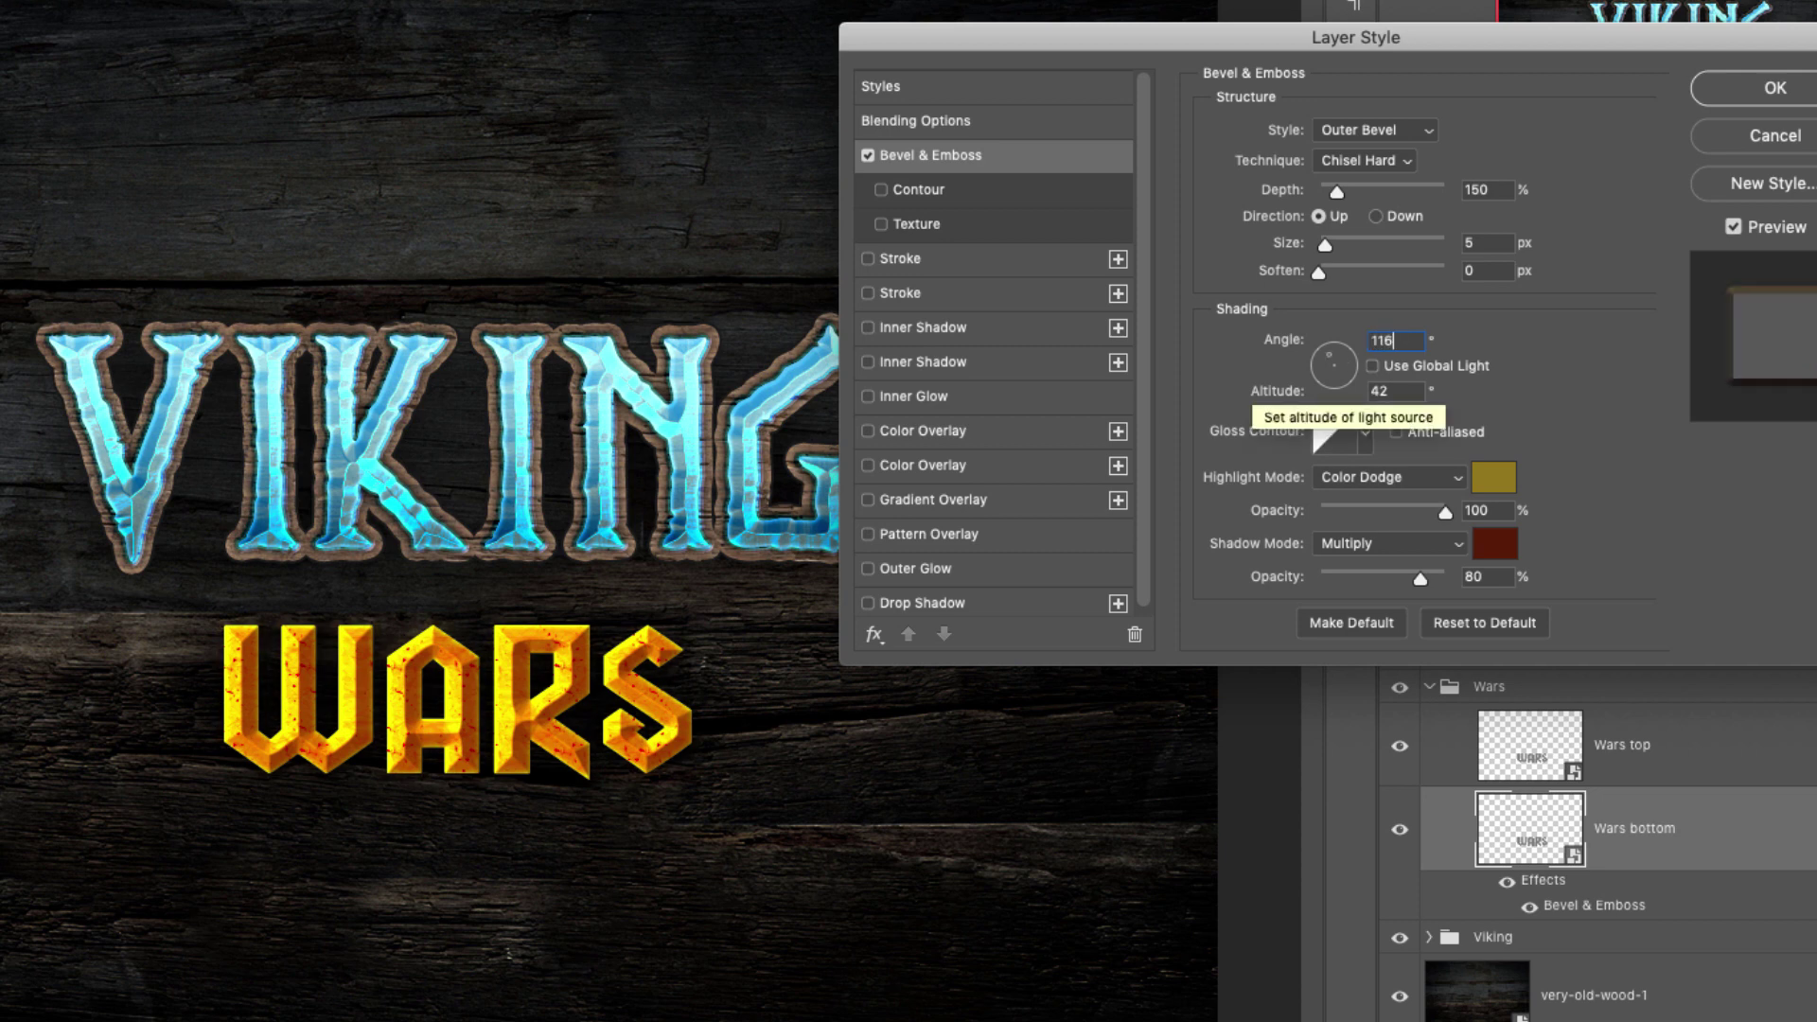
pyautogui.press('Tab')
pyautogui.write('5')
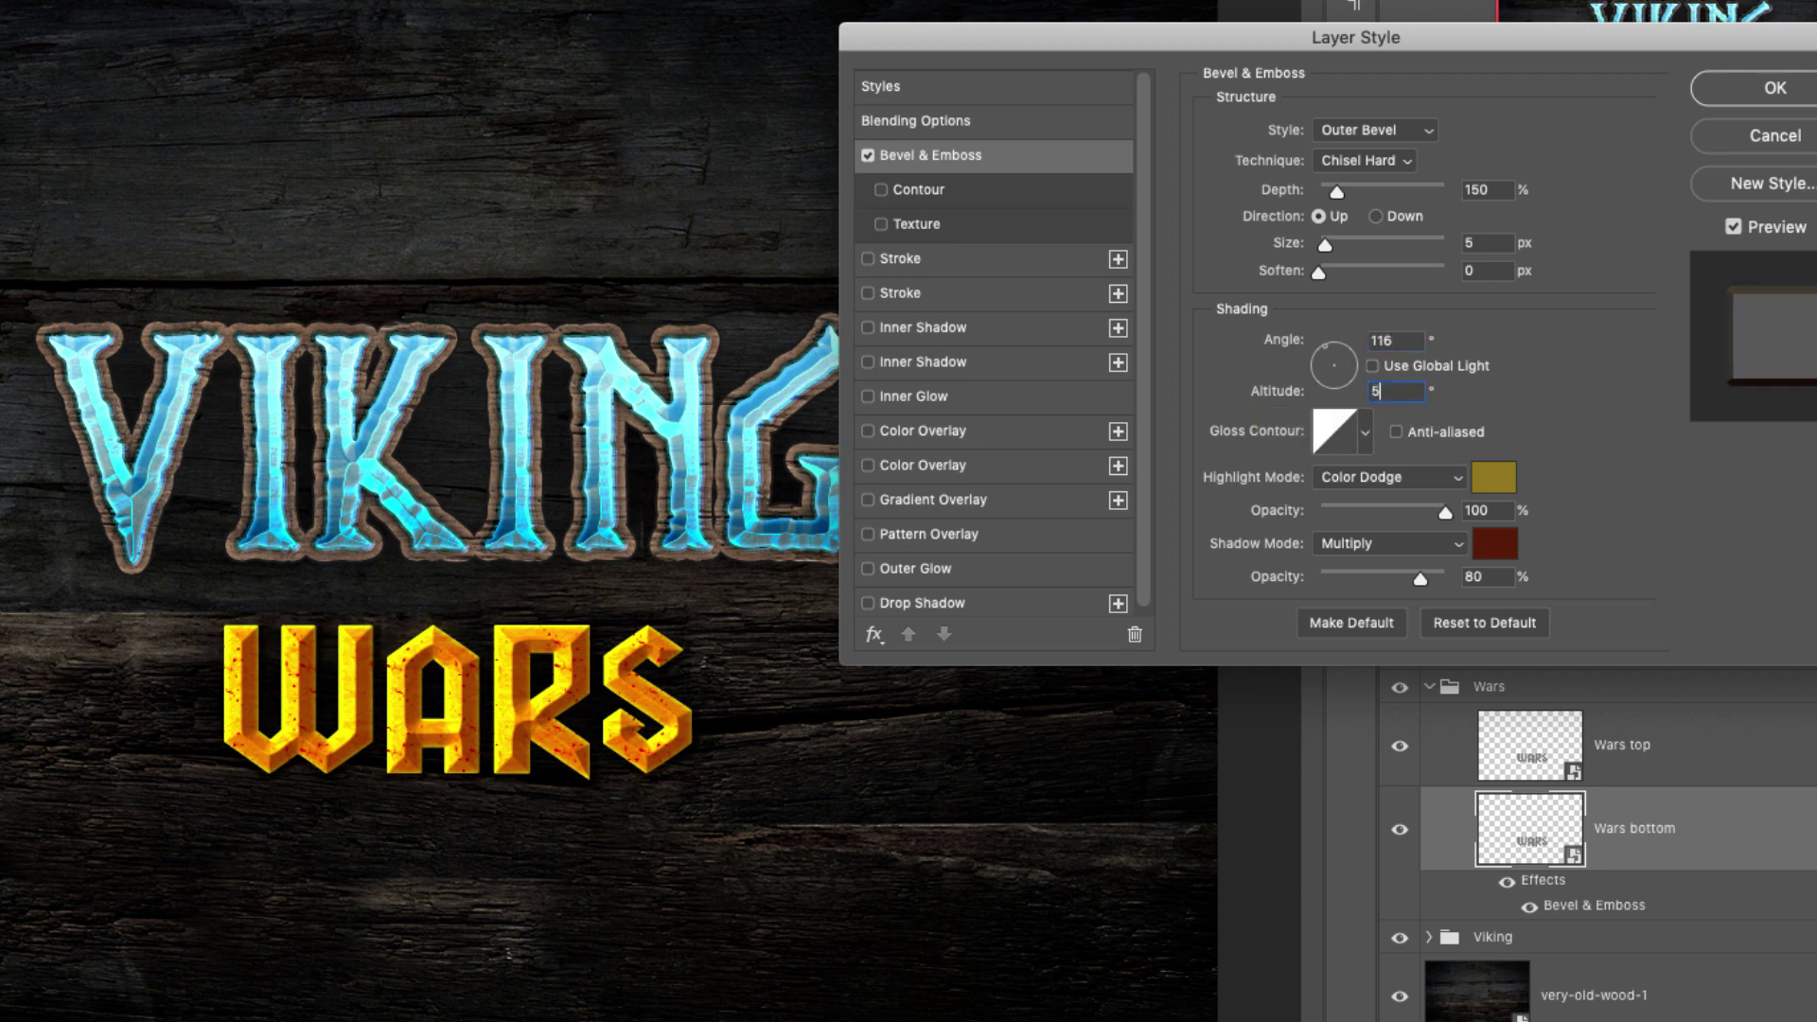
# Set the outer bevel's highlight mode to Screen and its highlight colour to white
pyautogui.click(1393, 477)
pyautogui.click(1351, 455)
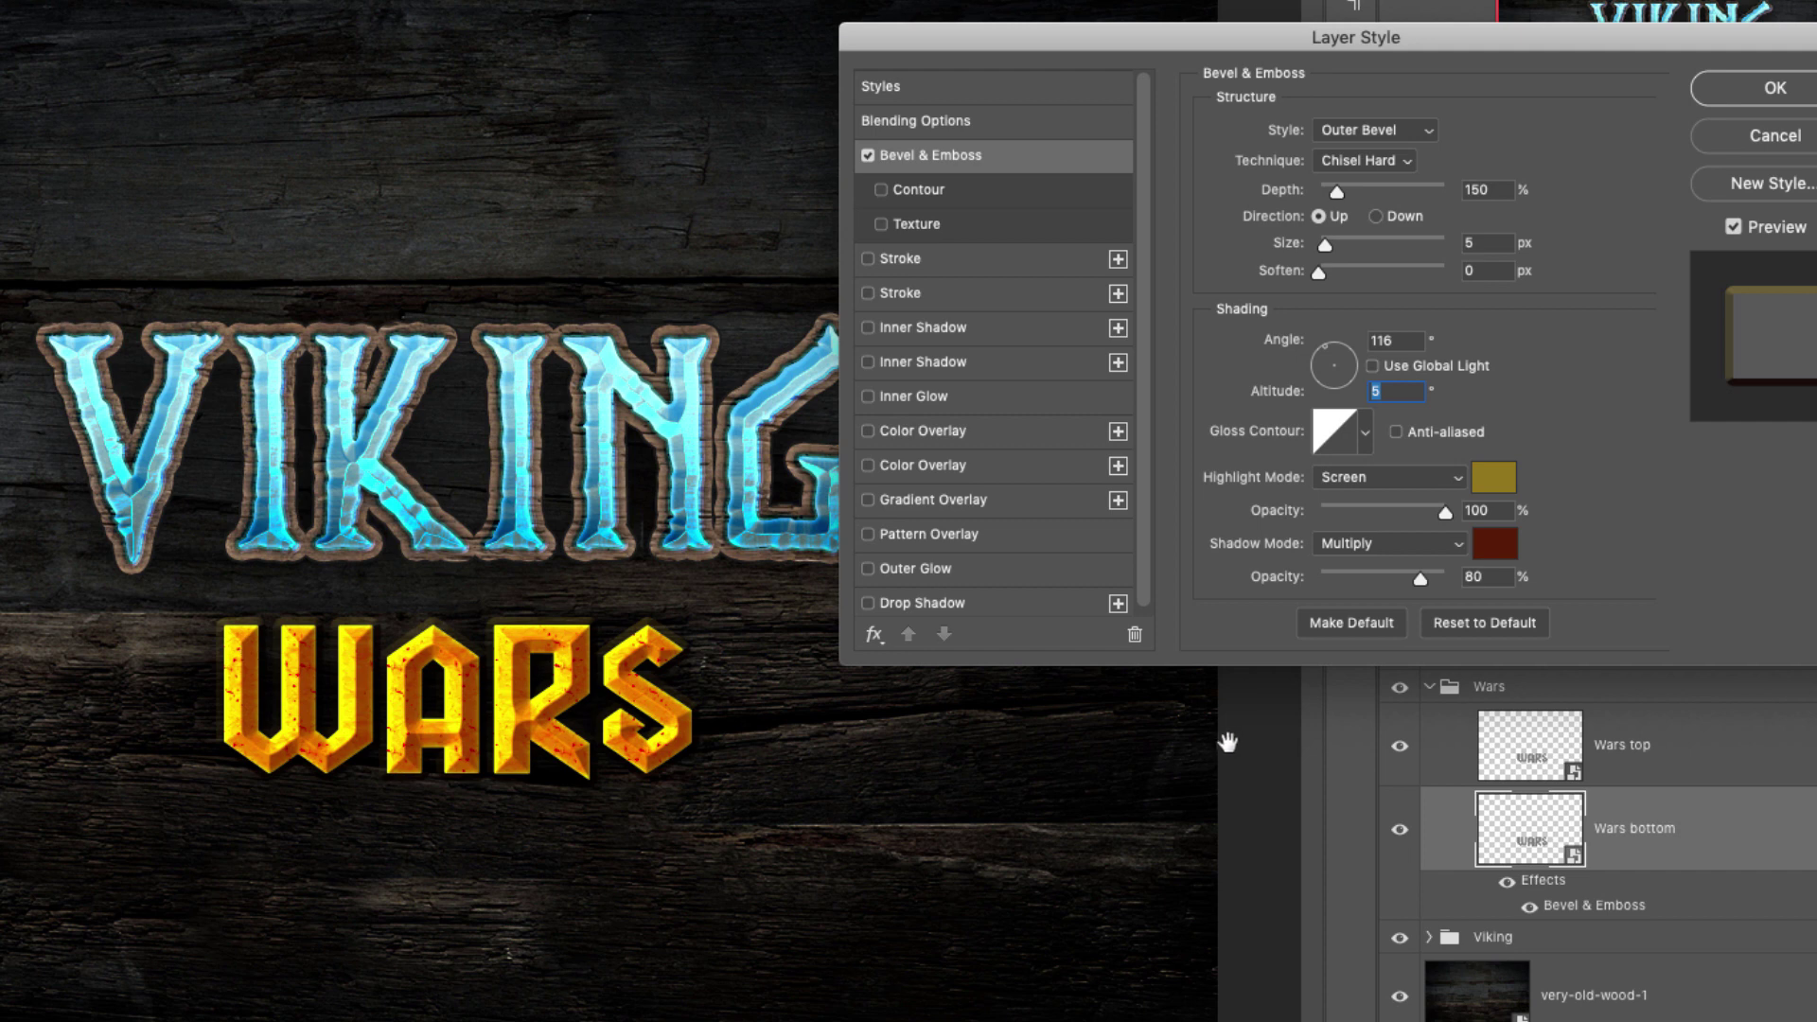
pyautogui.click(1493, 478)
pyautogui.moveTo(1277, 568); pyautogui.dragTo(1067, 350)
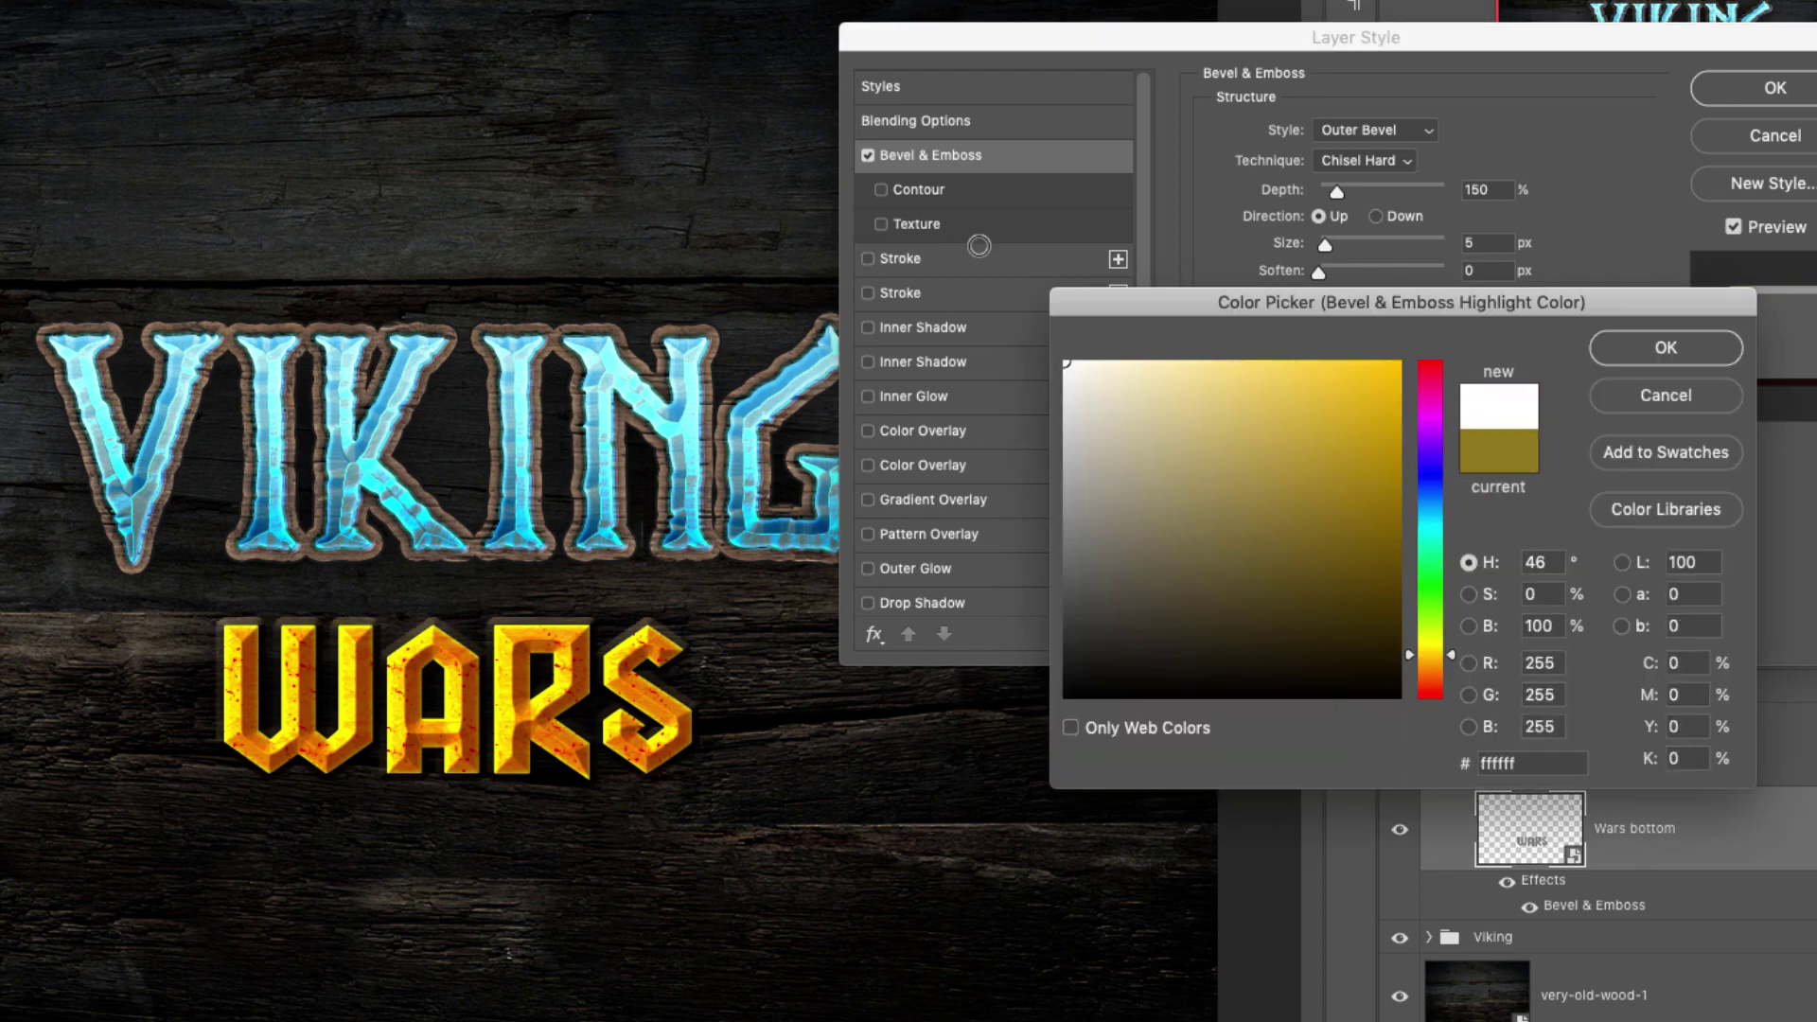
pyautogui.click(1608, 350)
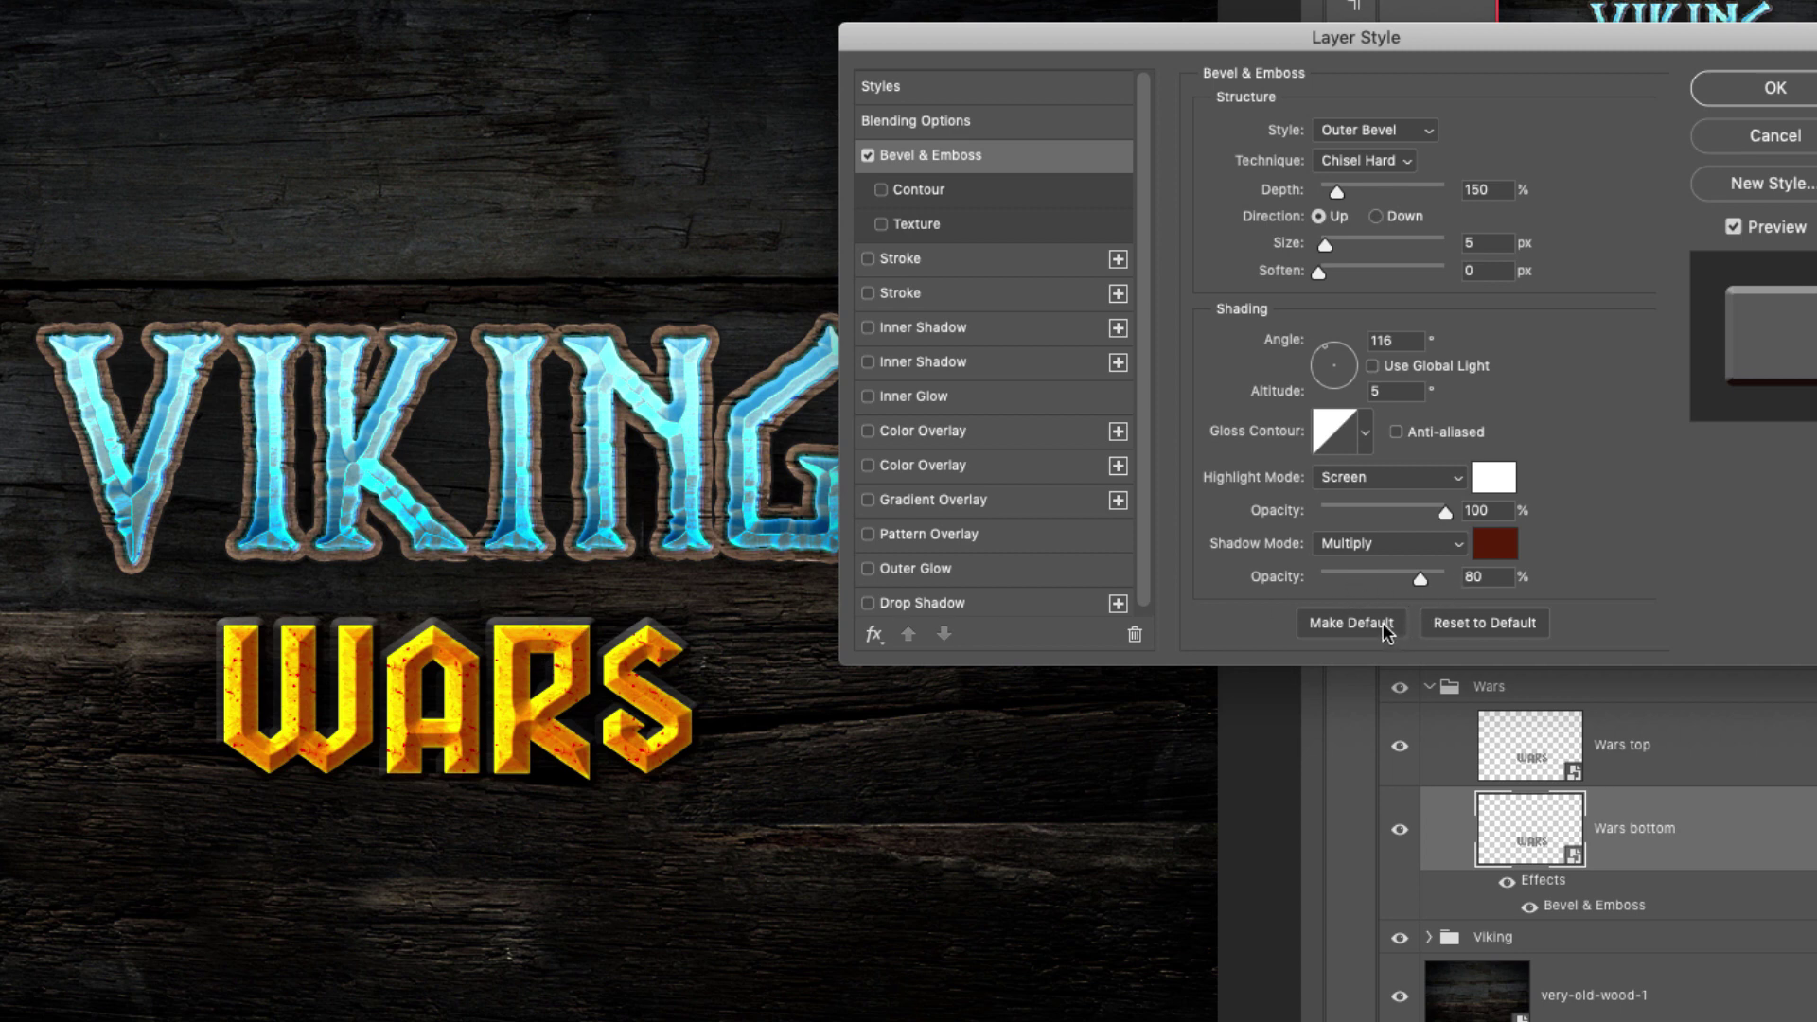
# Set the outer bevel's shadow mode to Linear Dodge (Add) and its colour to #65ADFF
pyautogui.click(1380, 553)
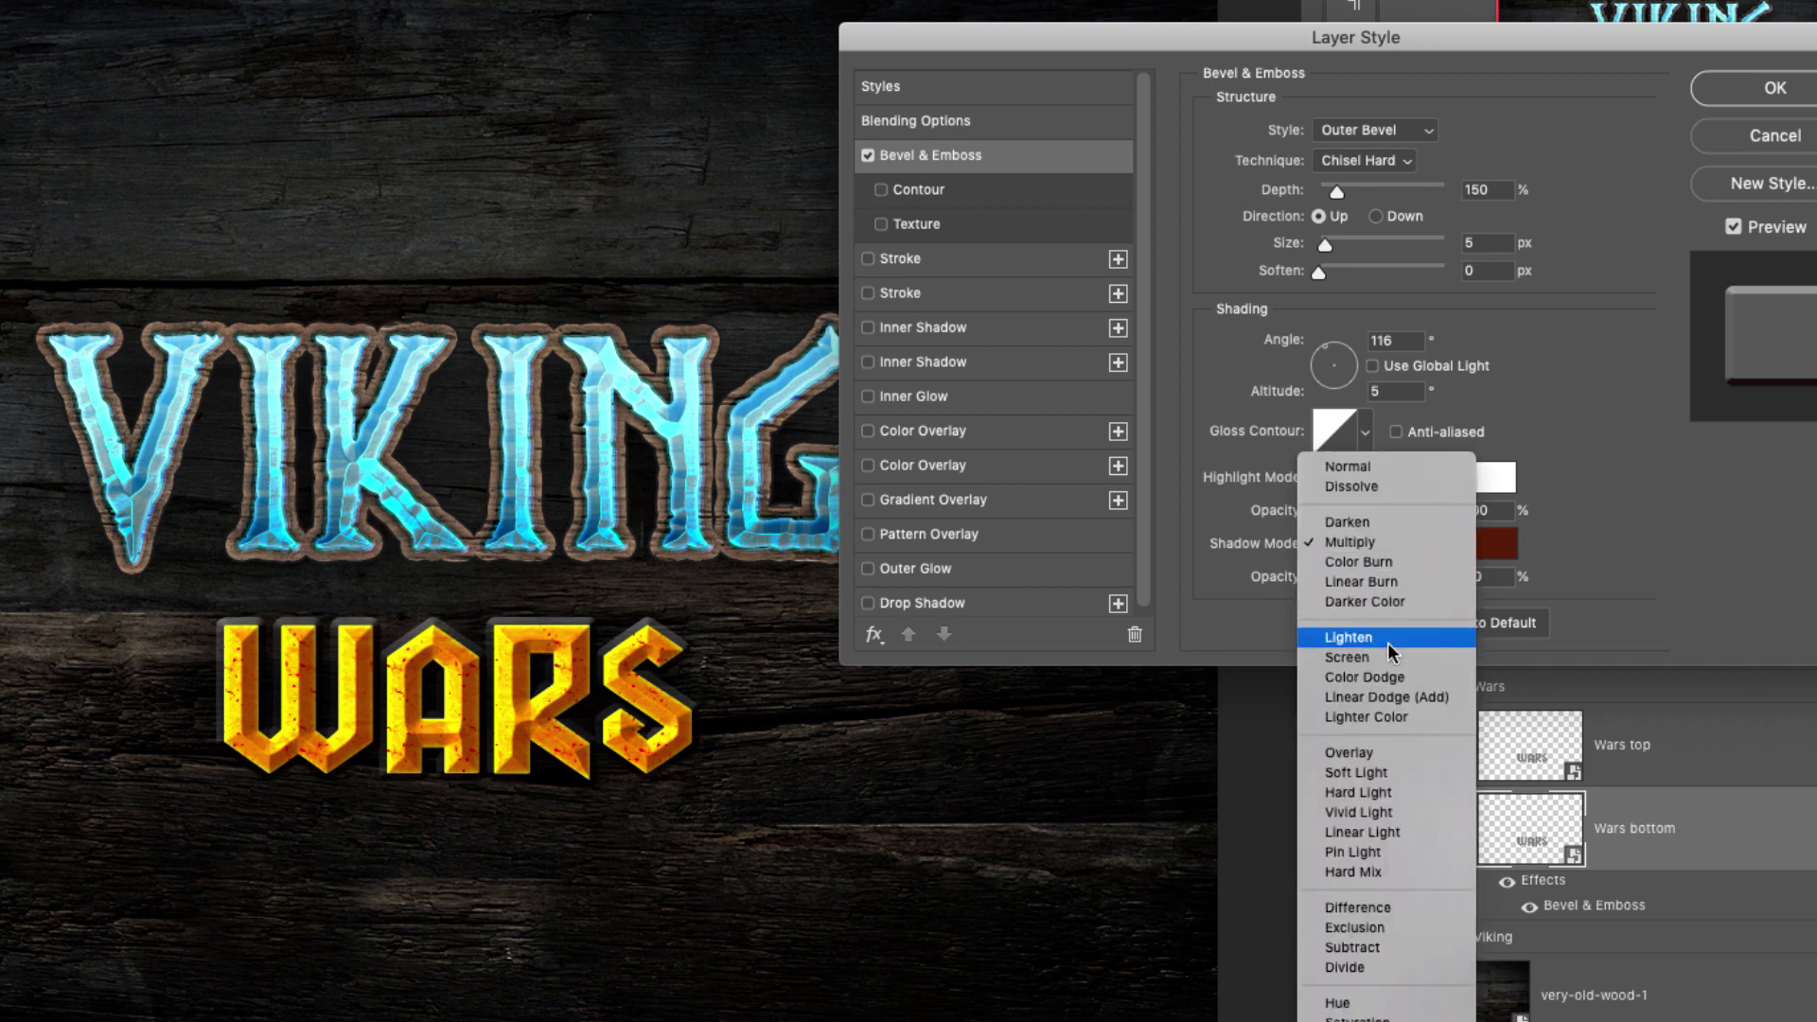
pyautogui.click(1382, 697)
pyautogui.click(1492, 543)
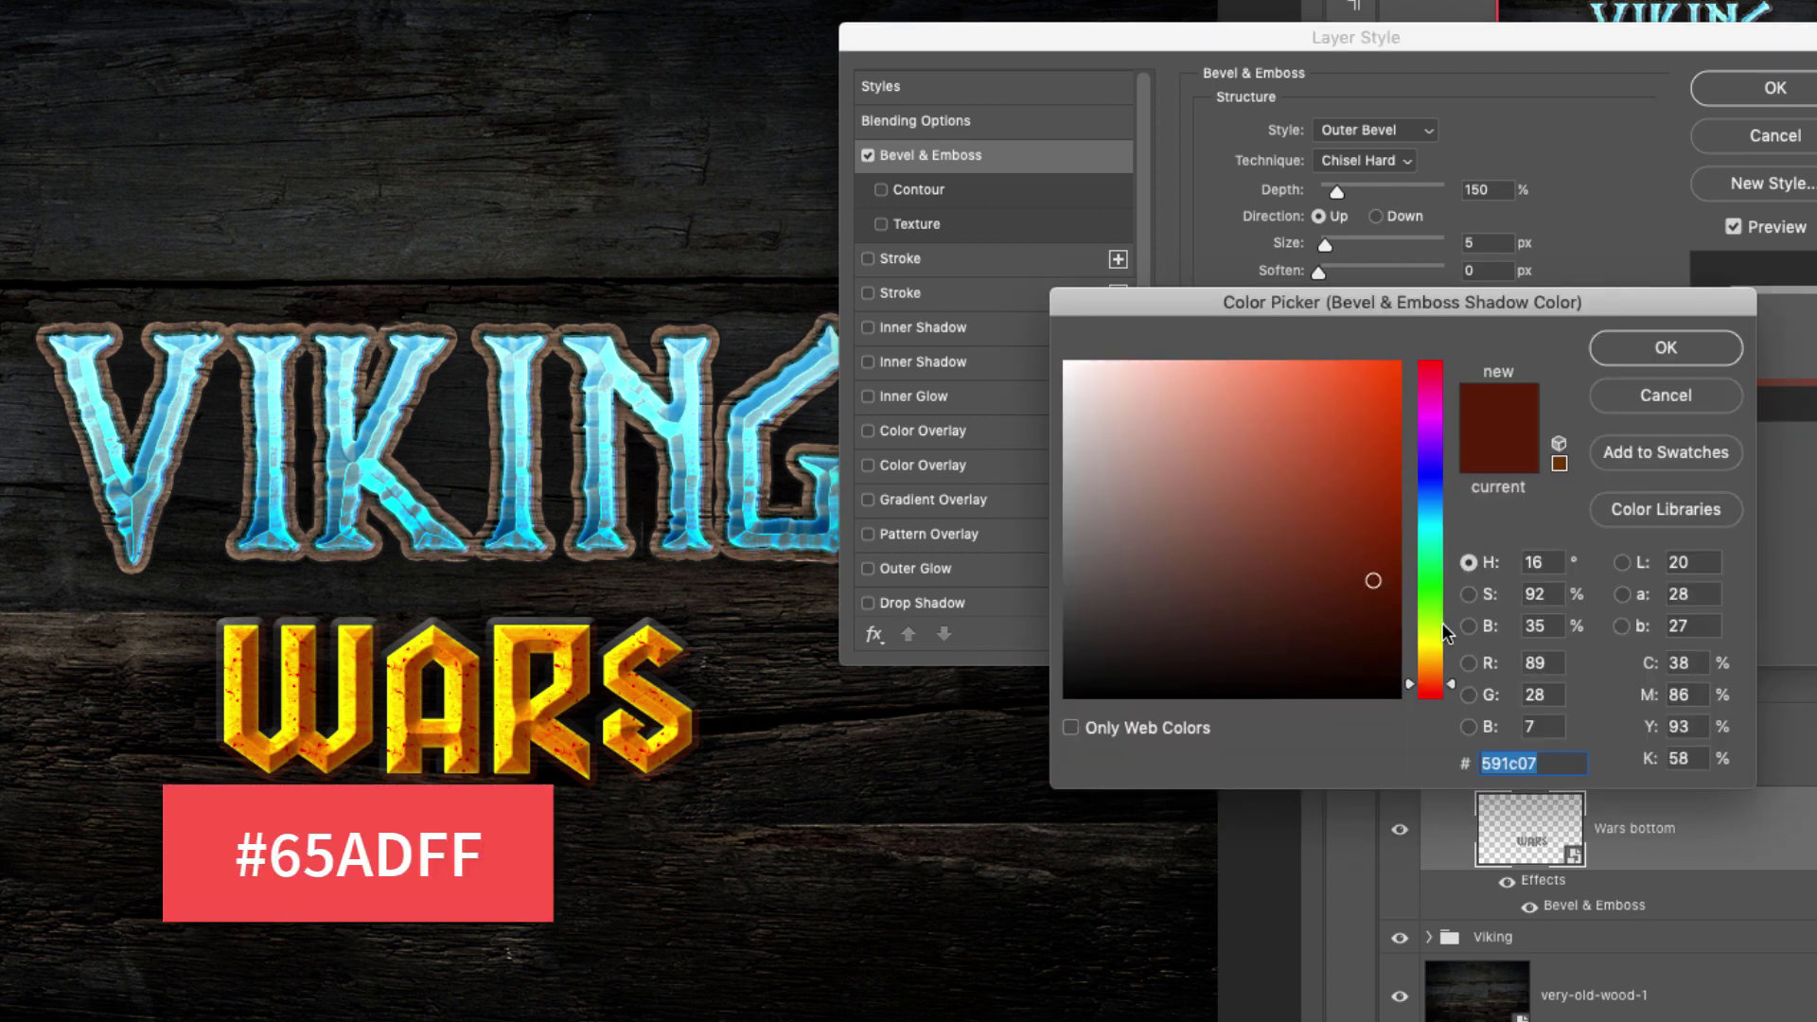
pyautogui.write('65ADFF')
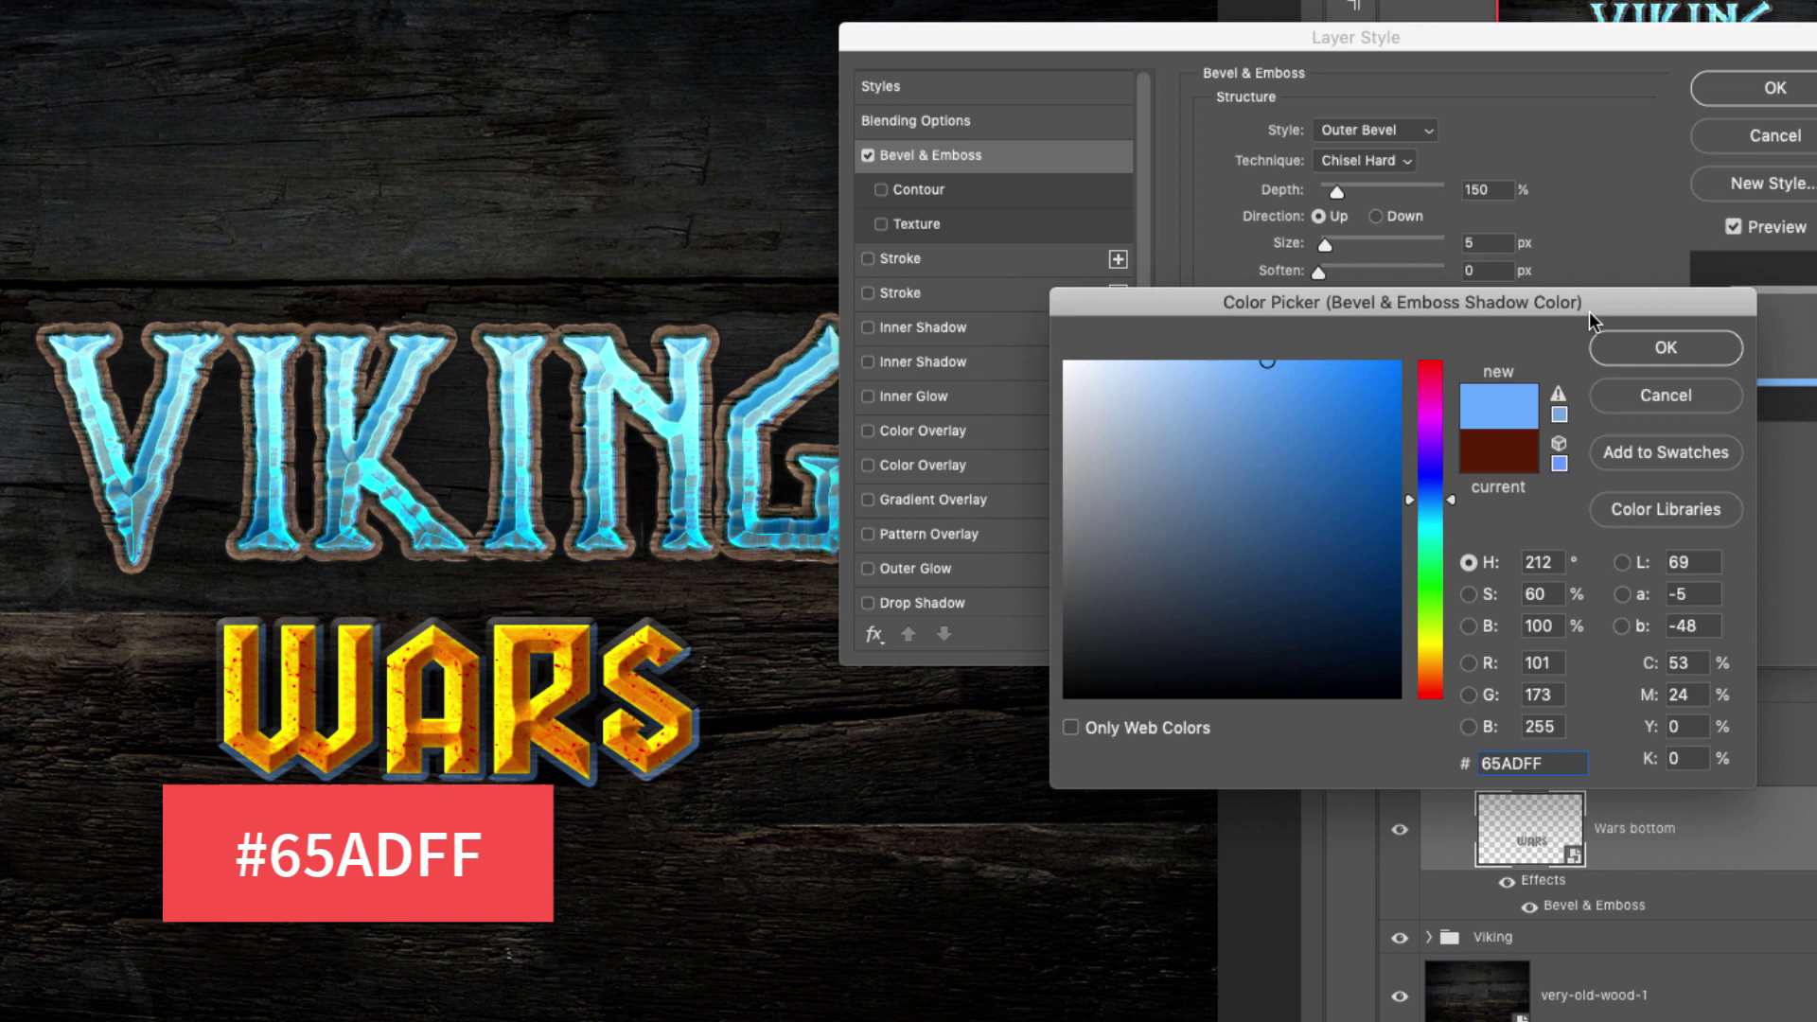
pyautogui.click(1651, 359)
# Change the outer bevel's shadow colour to bright green #33efb3
pyautogui.click(1478, 548)
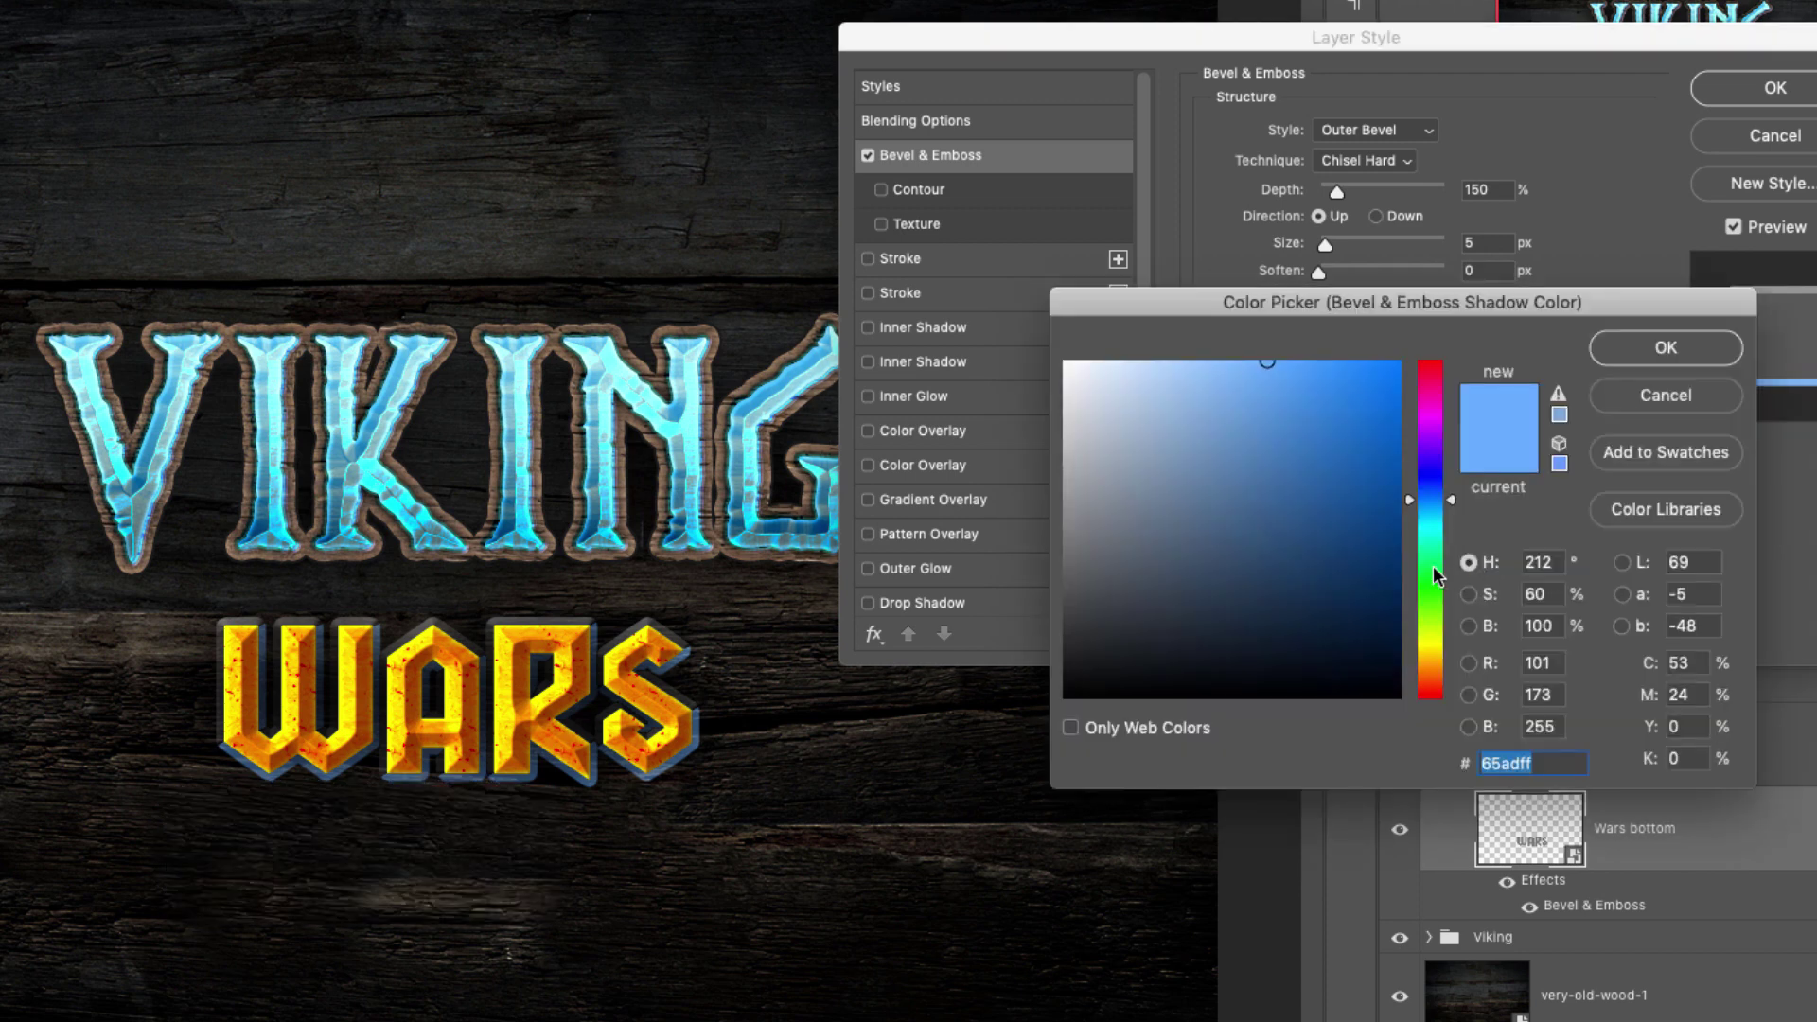
pyautogui.click(1435, 549)
pyautogui.moveTo(1327, 461)
pyautogui.mouseDown()
pyautogui.moveTo(1318, 352)
pyautogui.moveTo(1323, 378)
pyautogui.mouseUp()
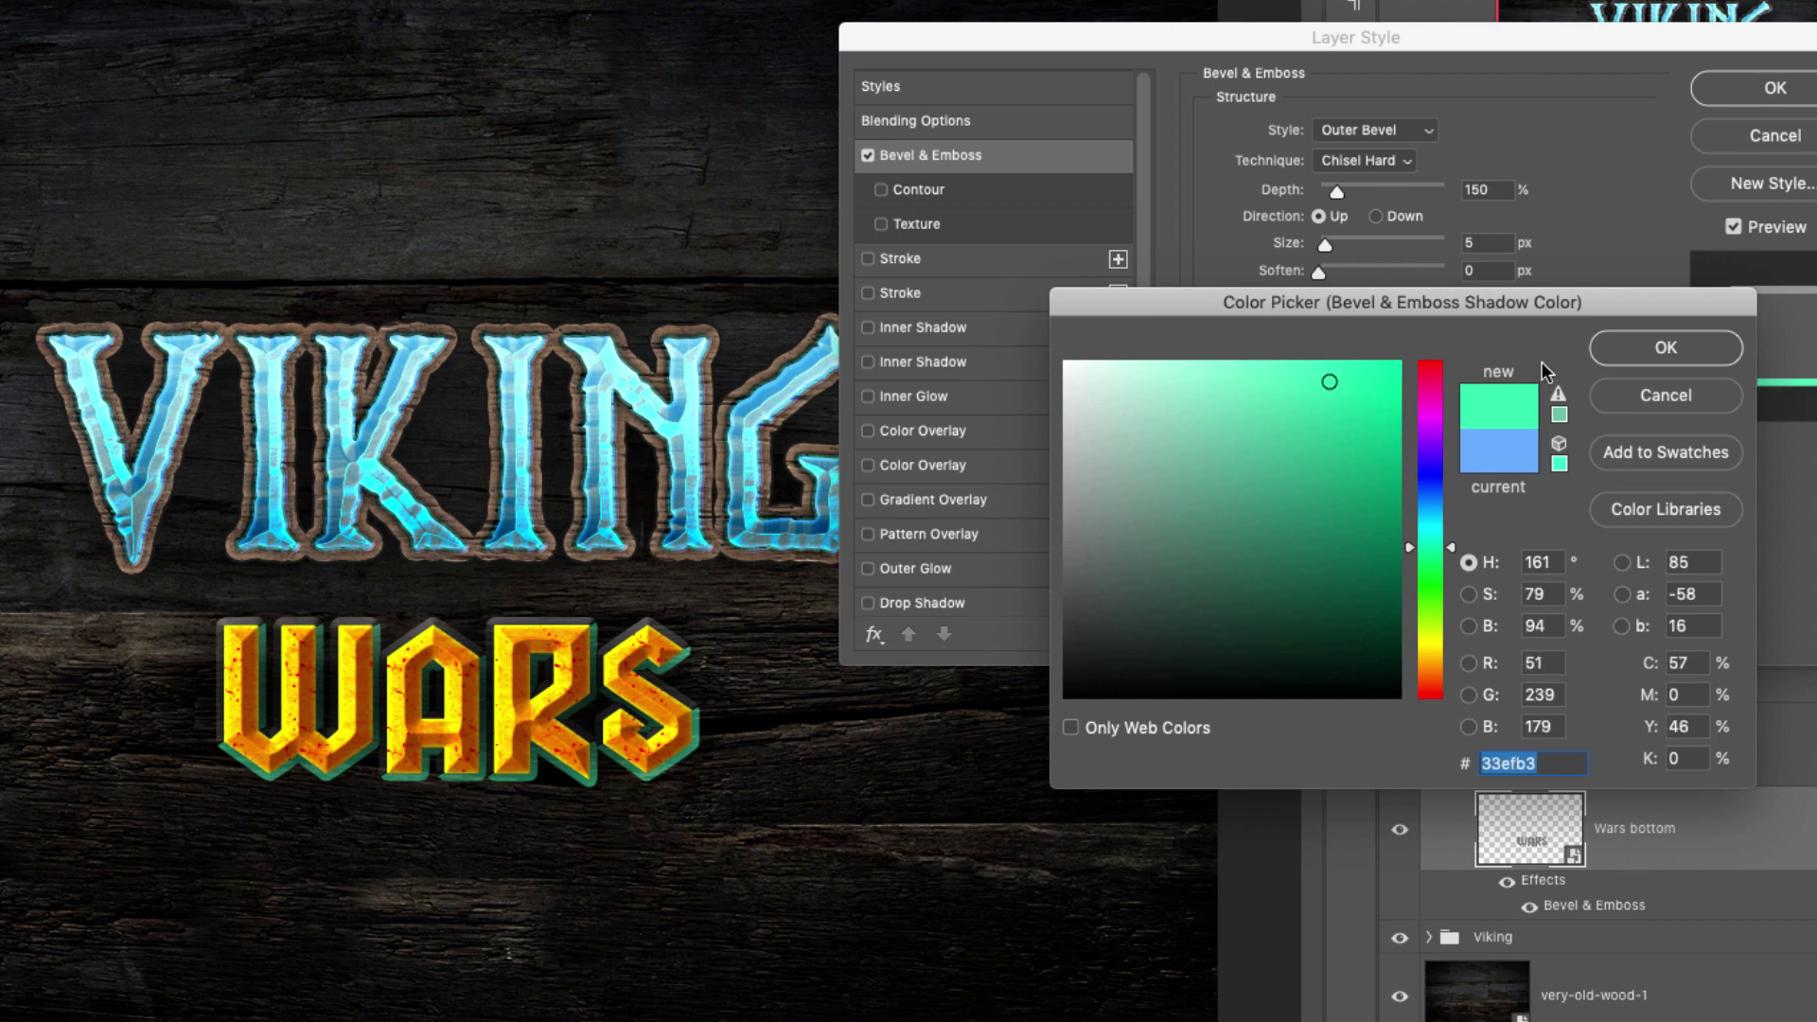
pyautogui.click(1609, 350)
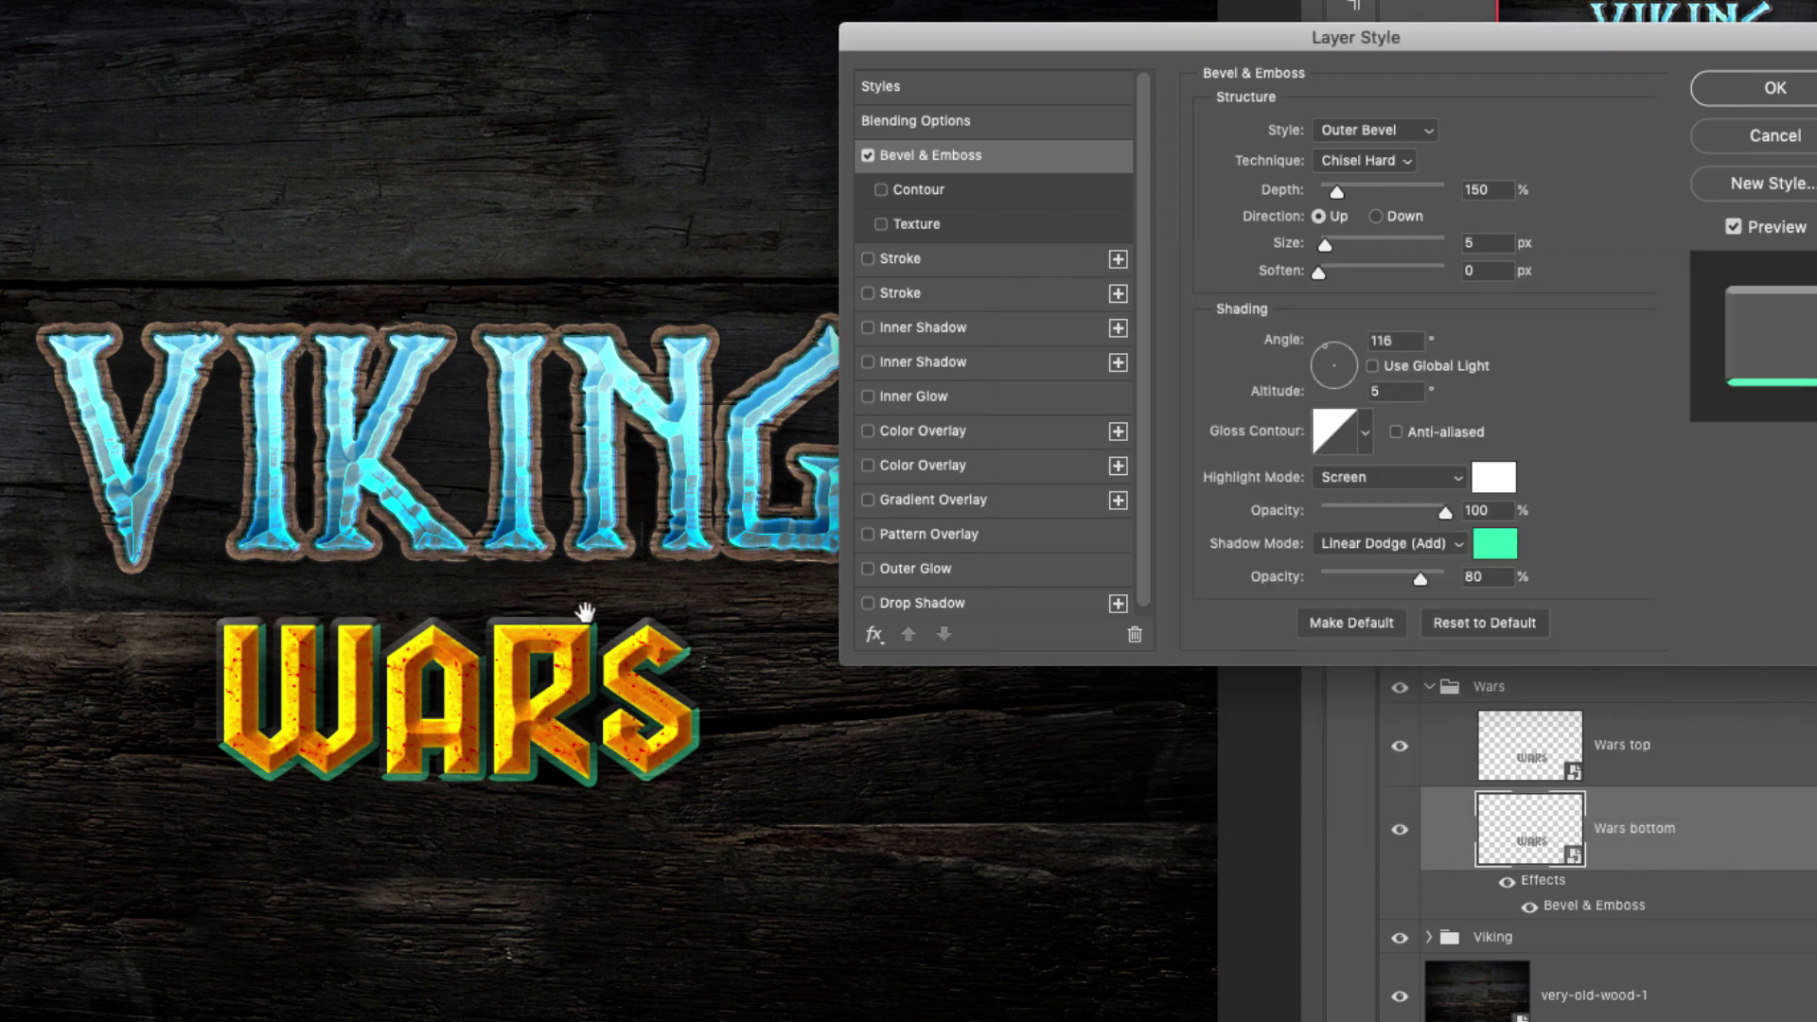
# Try an outer bevel size of 4 px, set it to 2 px, and apply the Wars bottom layer style
pyautogui.doubleClick(1484, 247)
pyautogui.write('4')
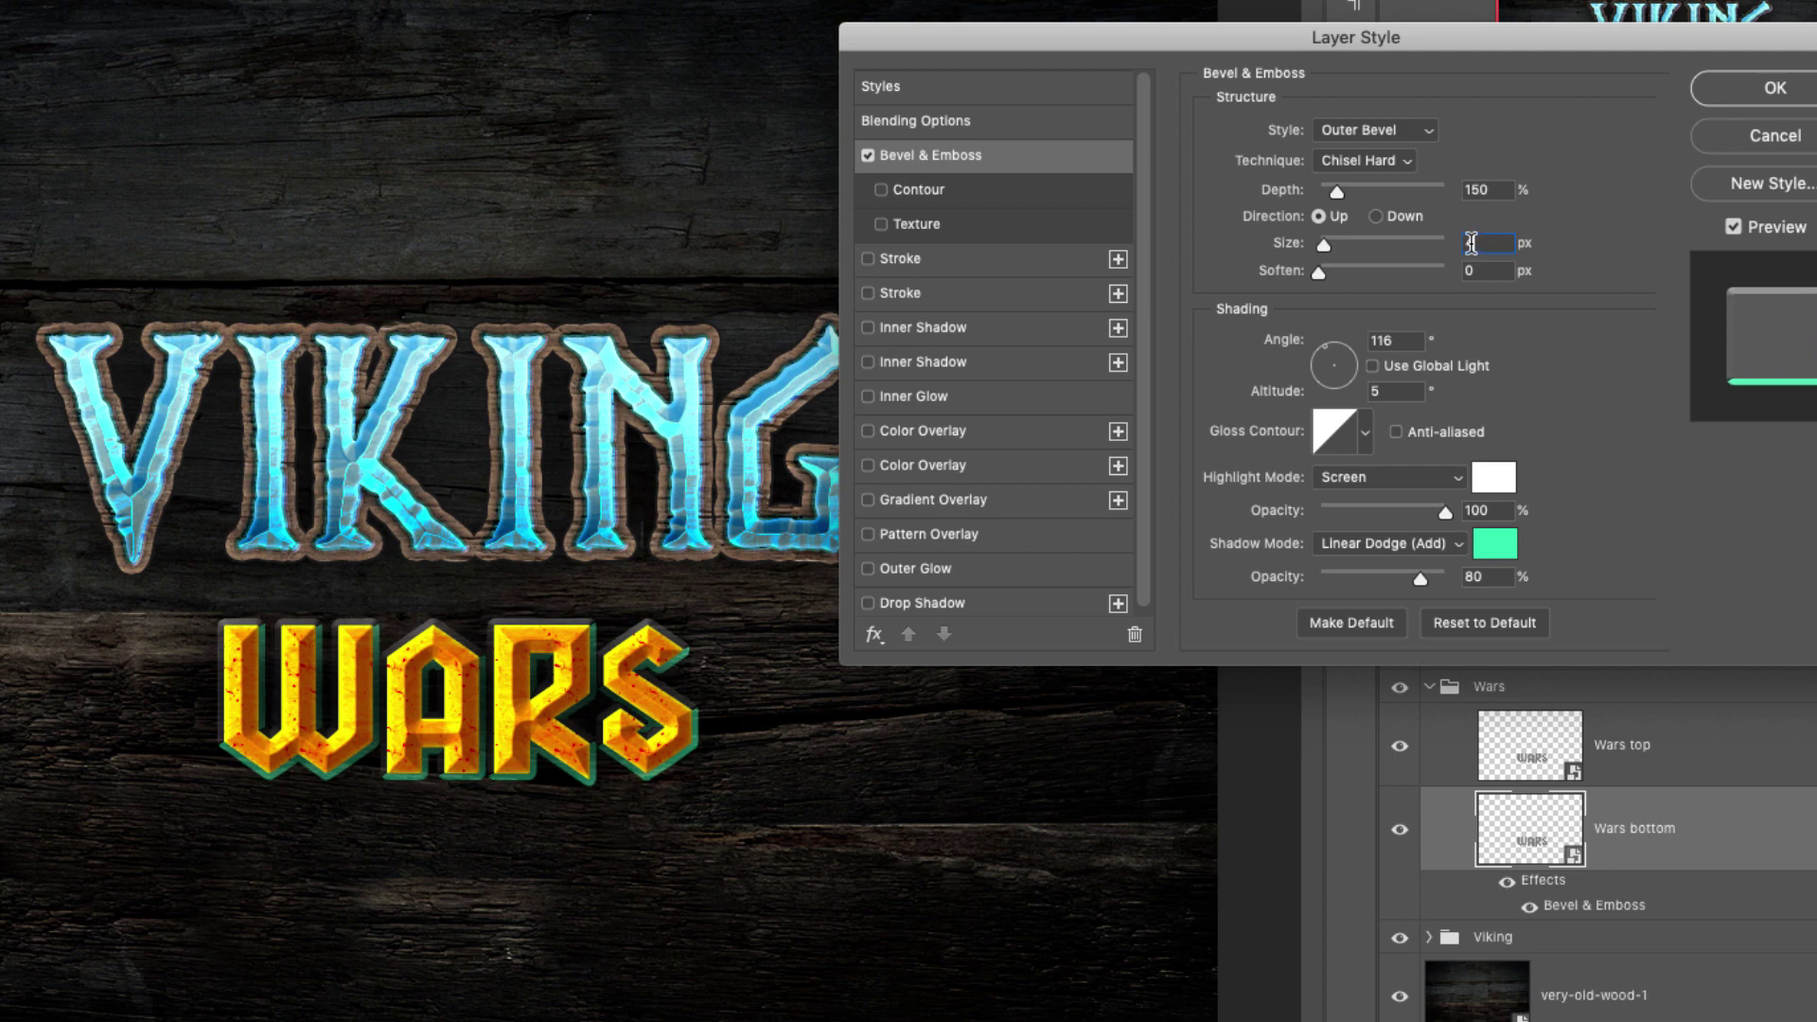
pyautogui.write('2')
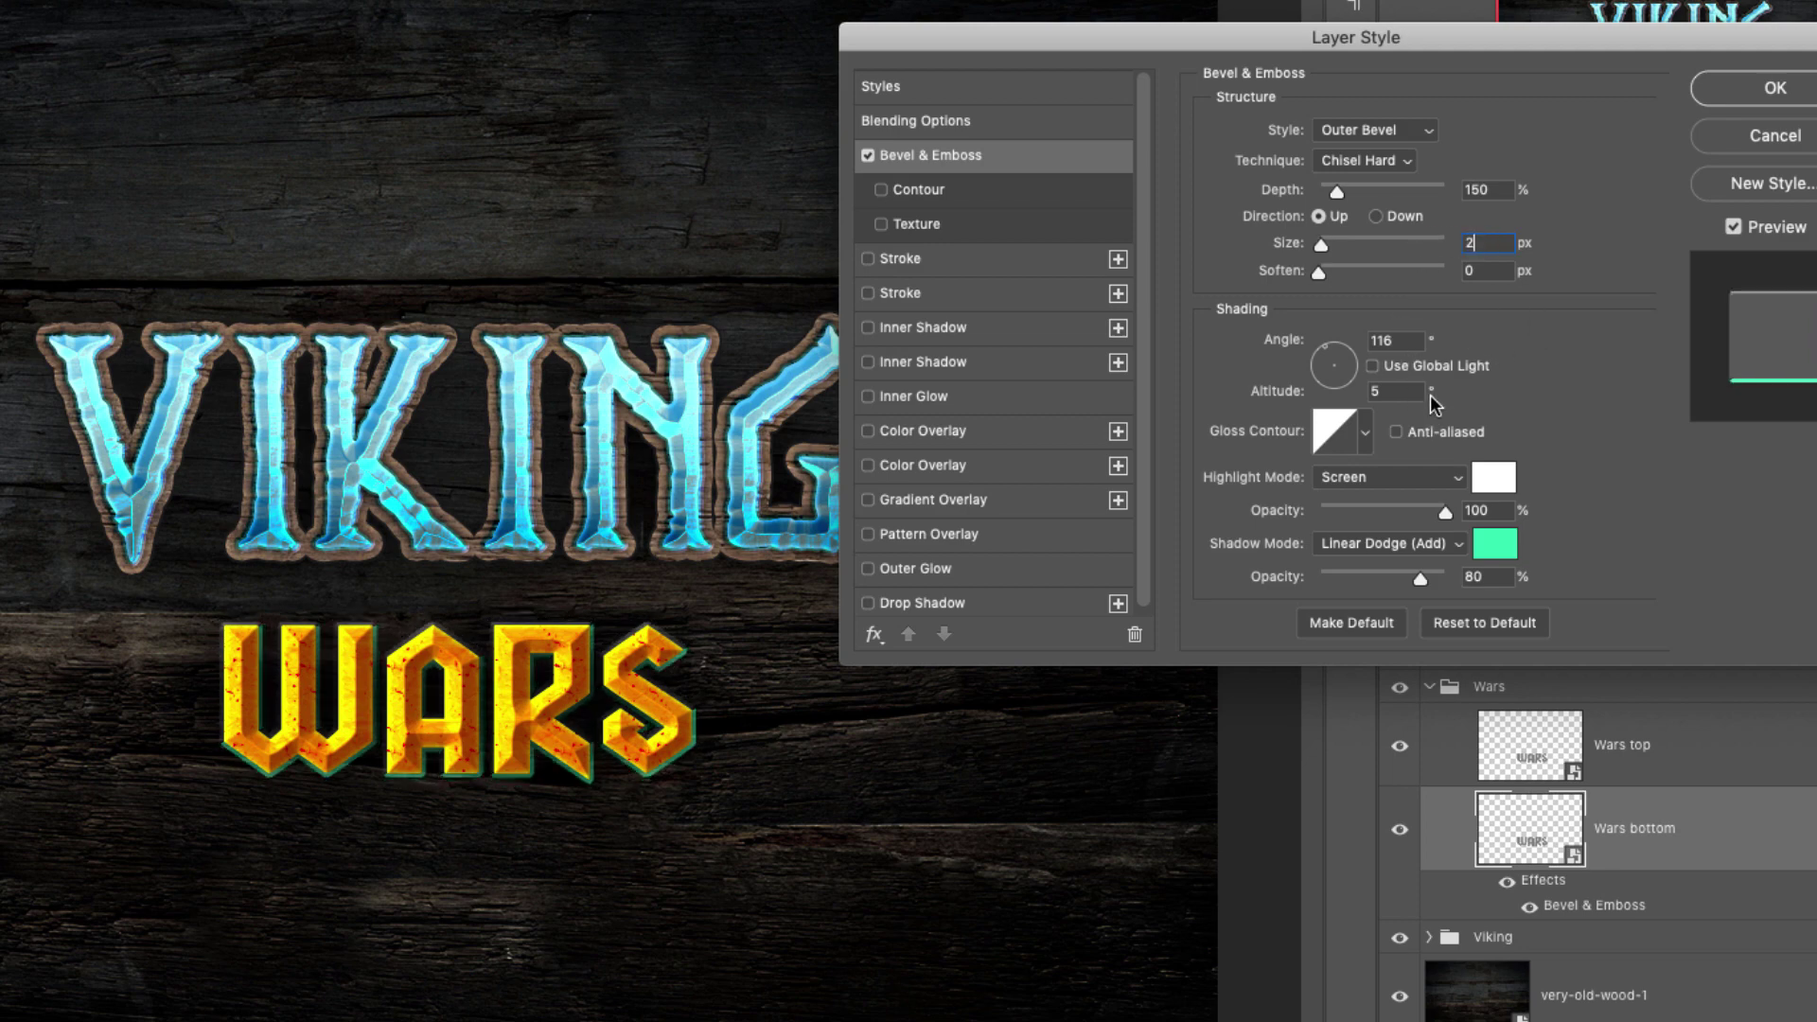
pyautogui.press('Return')
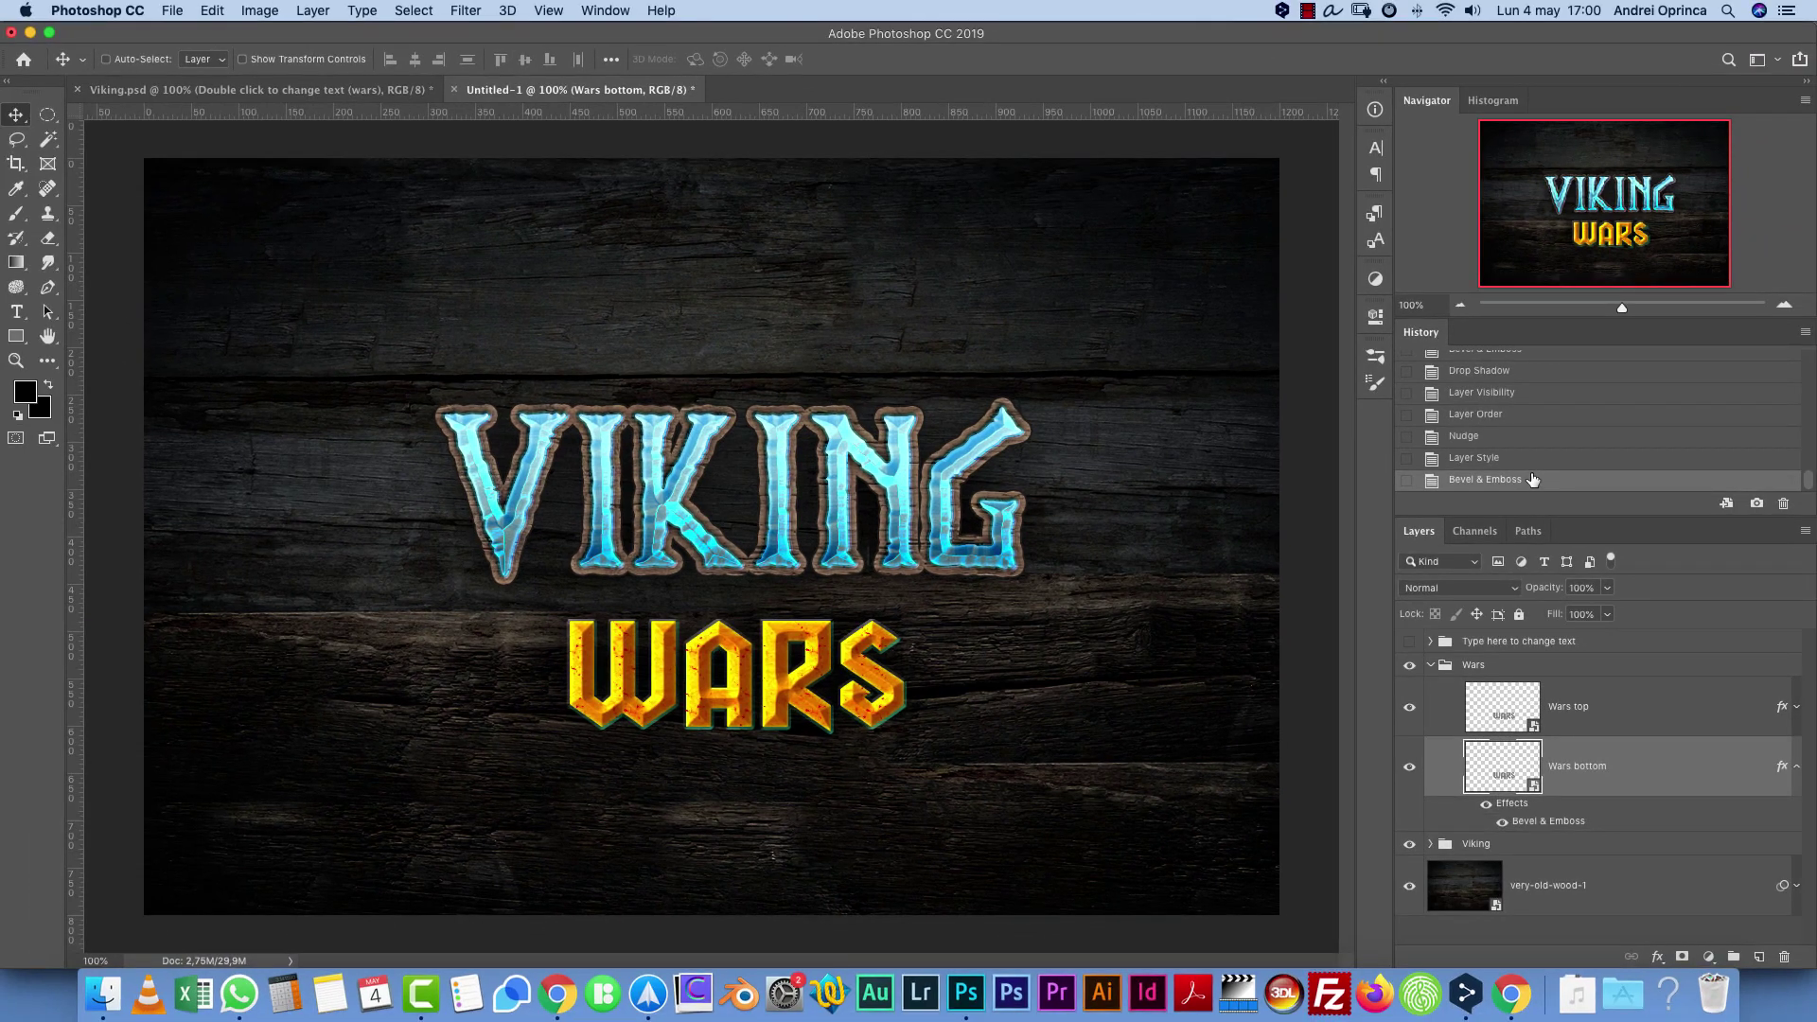